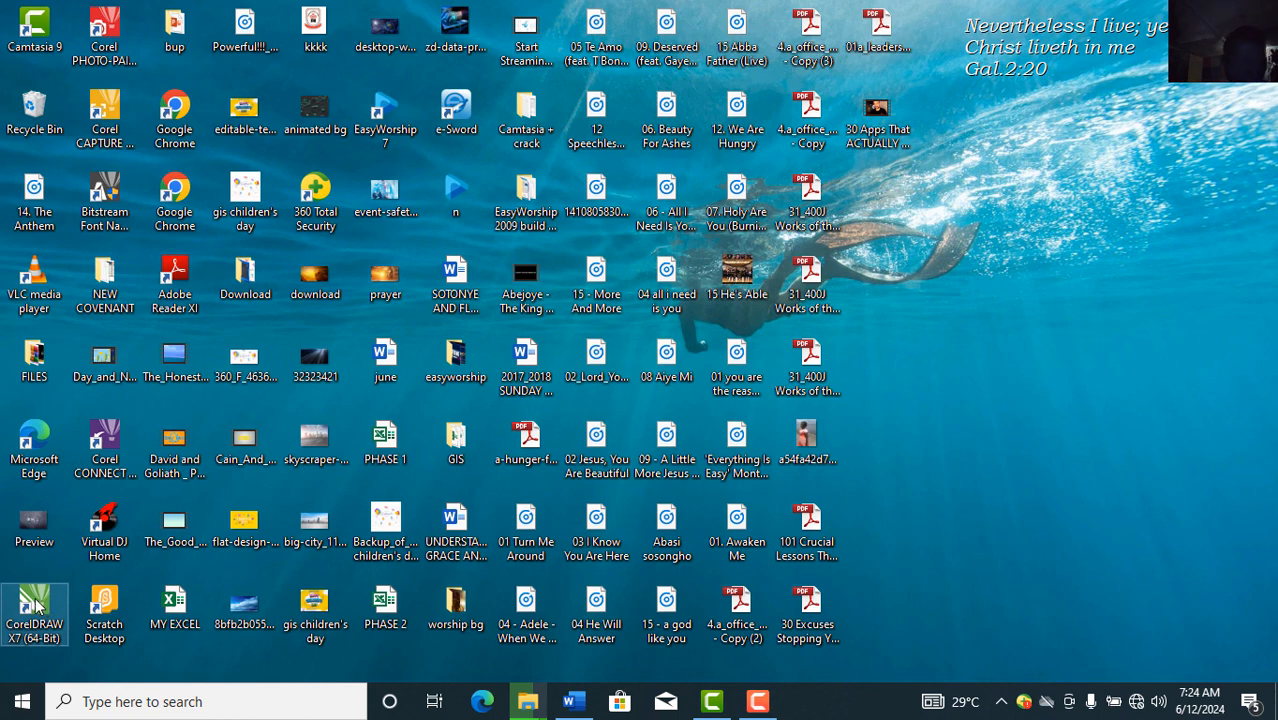
Step: Launch CorelDRAW X7 and close the Corel account sign-in window
click(36, 600)
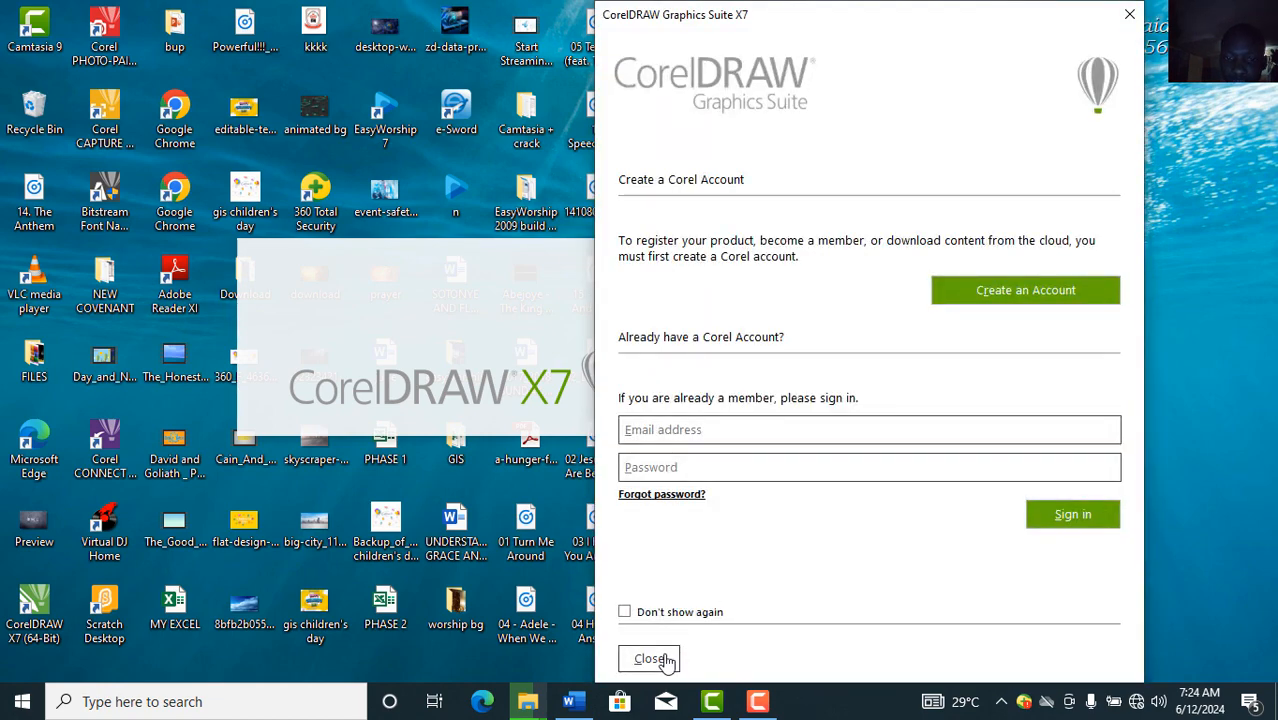
click(659, 657)
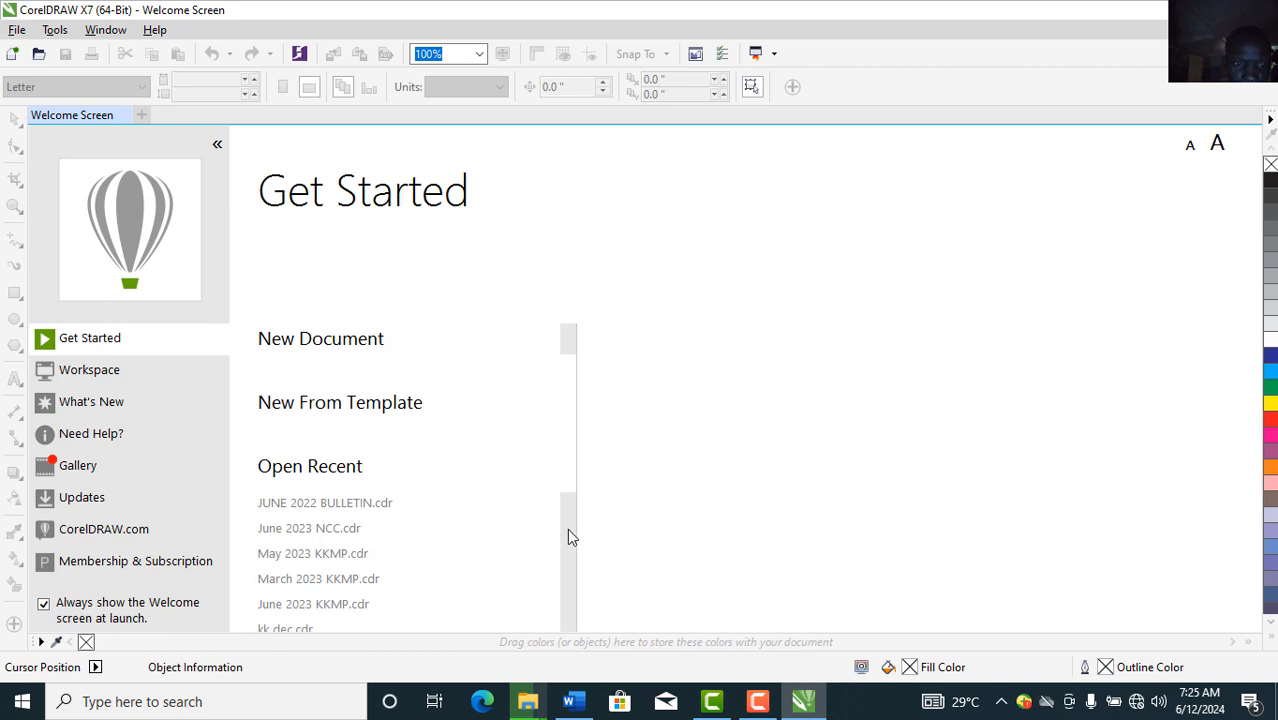
scroll(569, 537, down, 3)
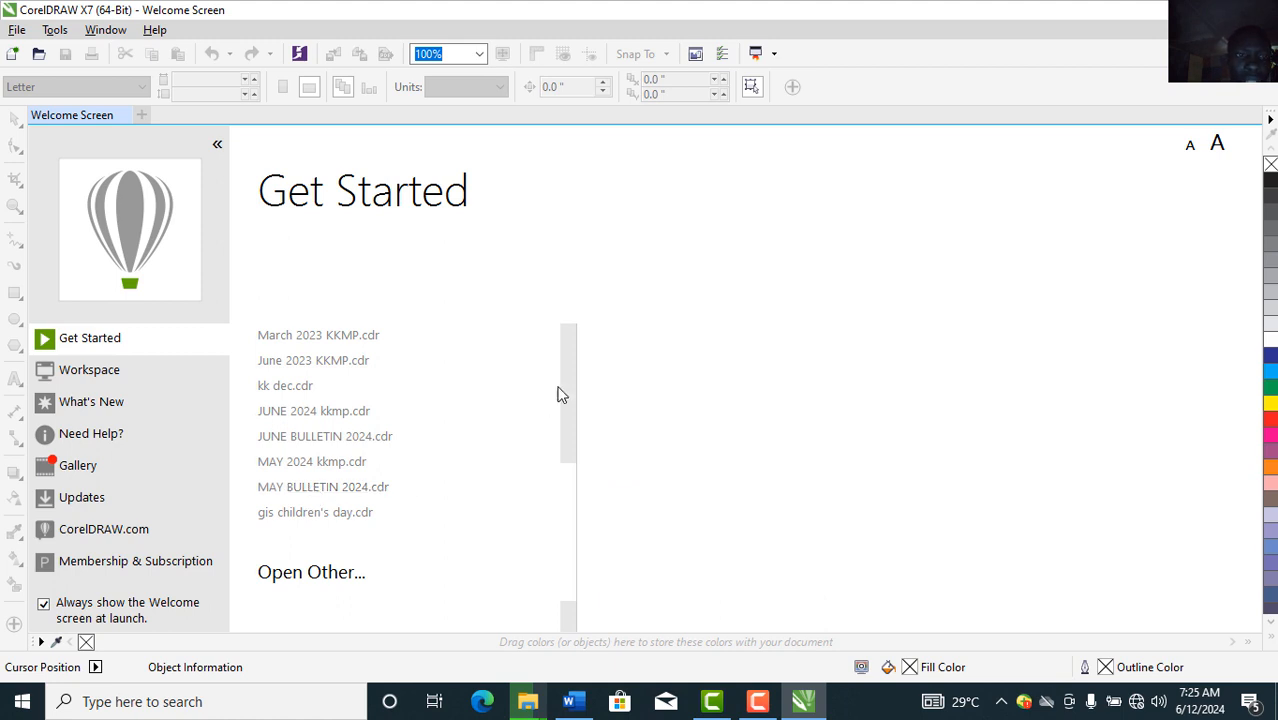
scroll(569, 368, up, 3)
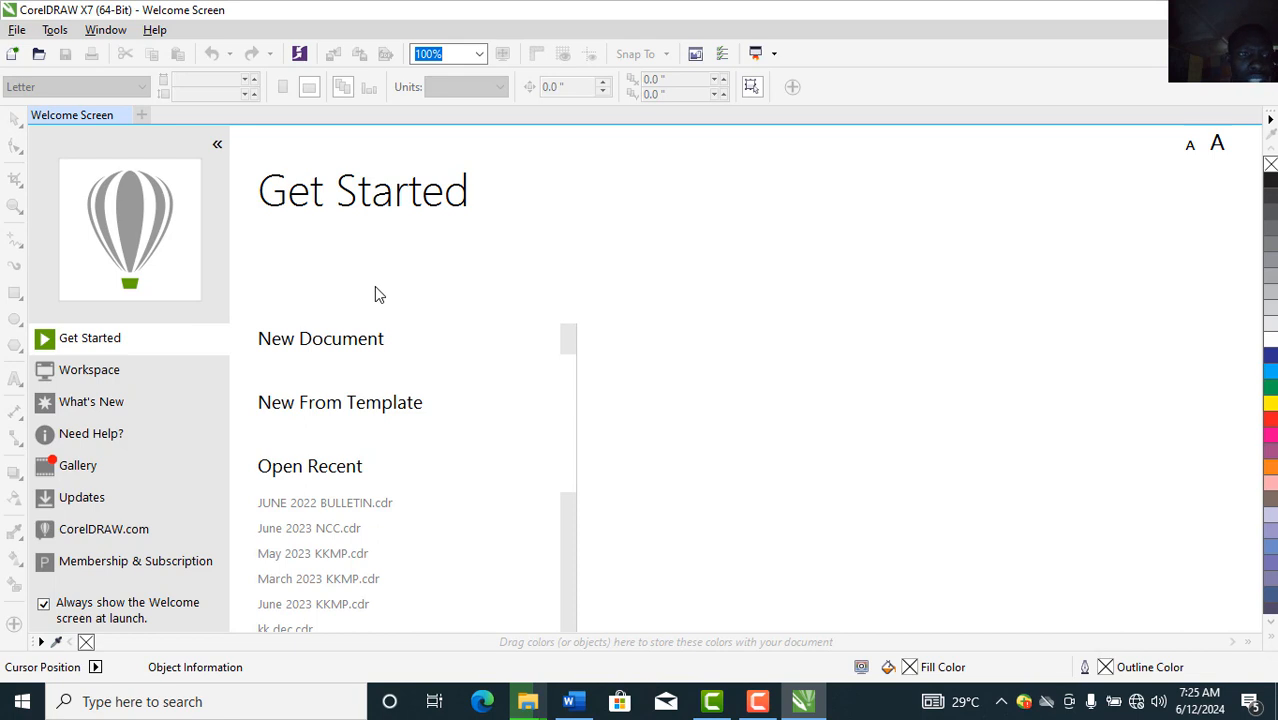
Step: Create a new Letter 8.5 × 11 in, CMYK, 300 dpi document with default settings
click(16, 56)
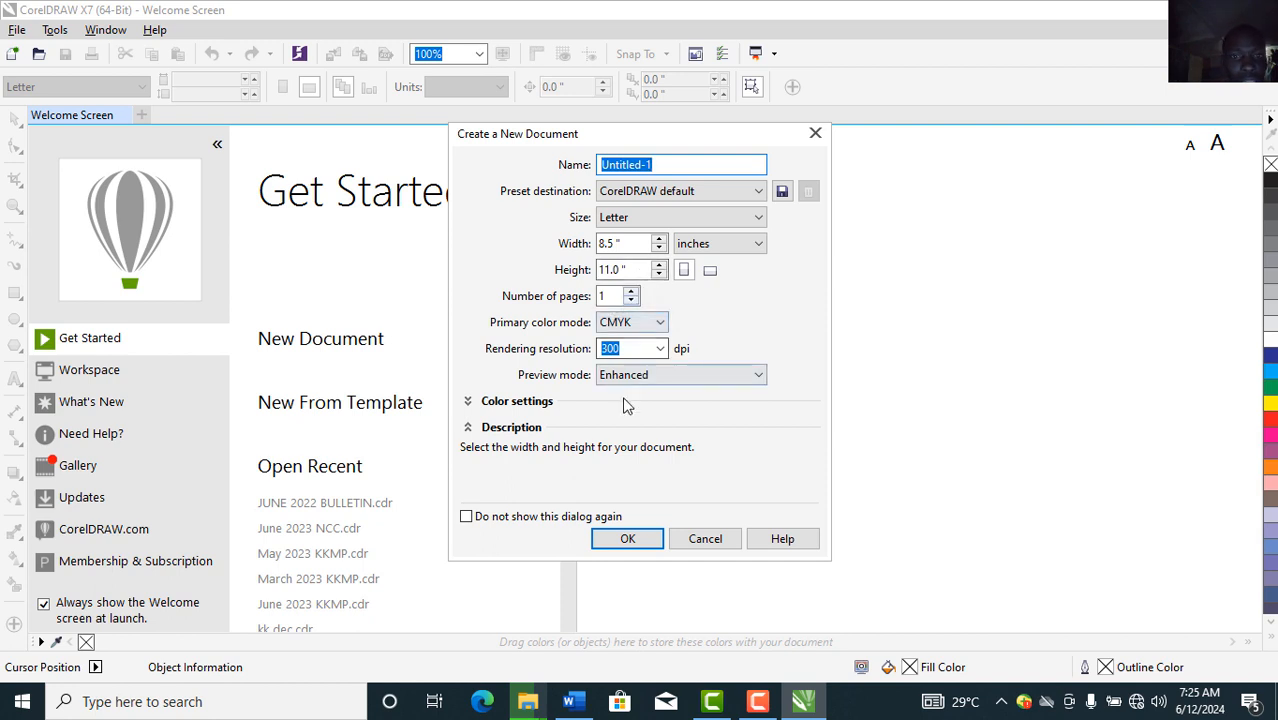
click(621, 541)
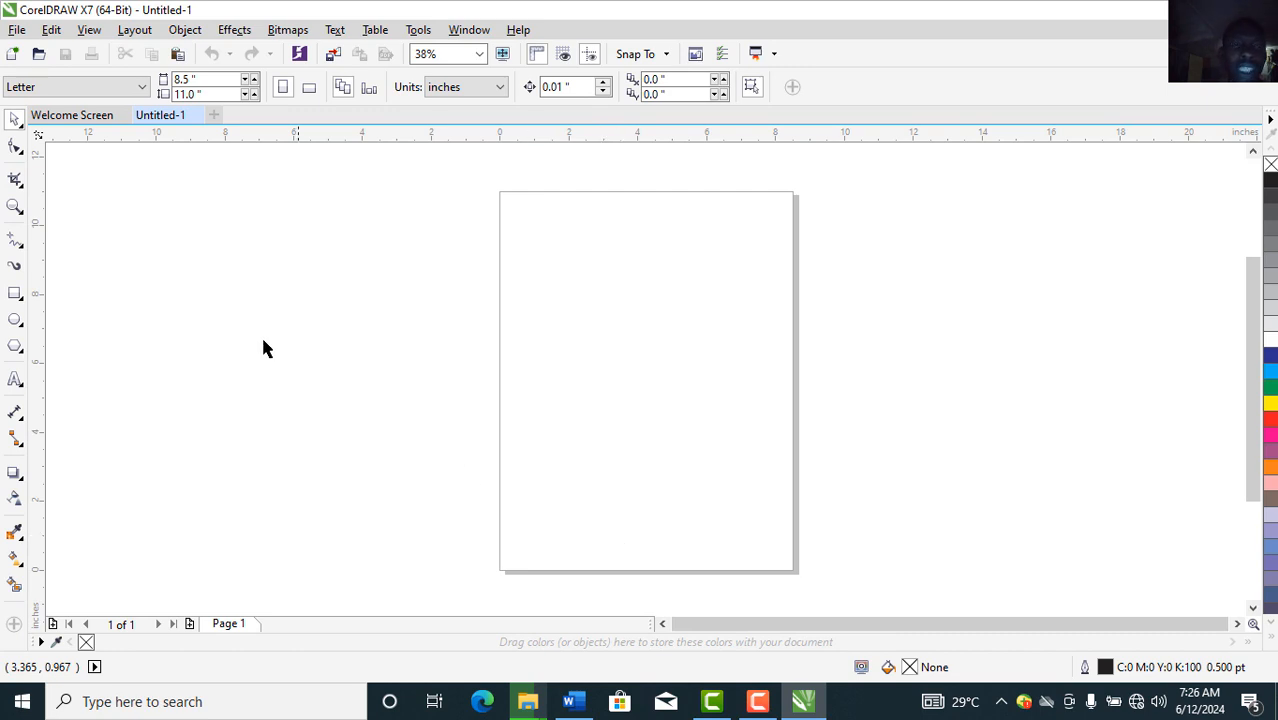
Step: Switch the page to landscape, 11 × 8.5 inches, and show the selection tool flyout
click(310, 88)
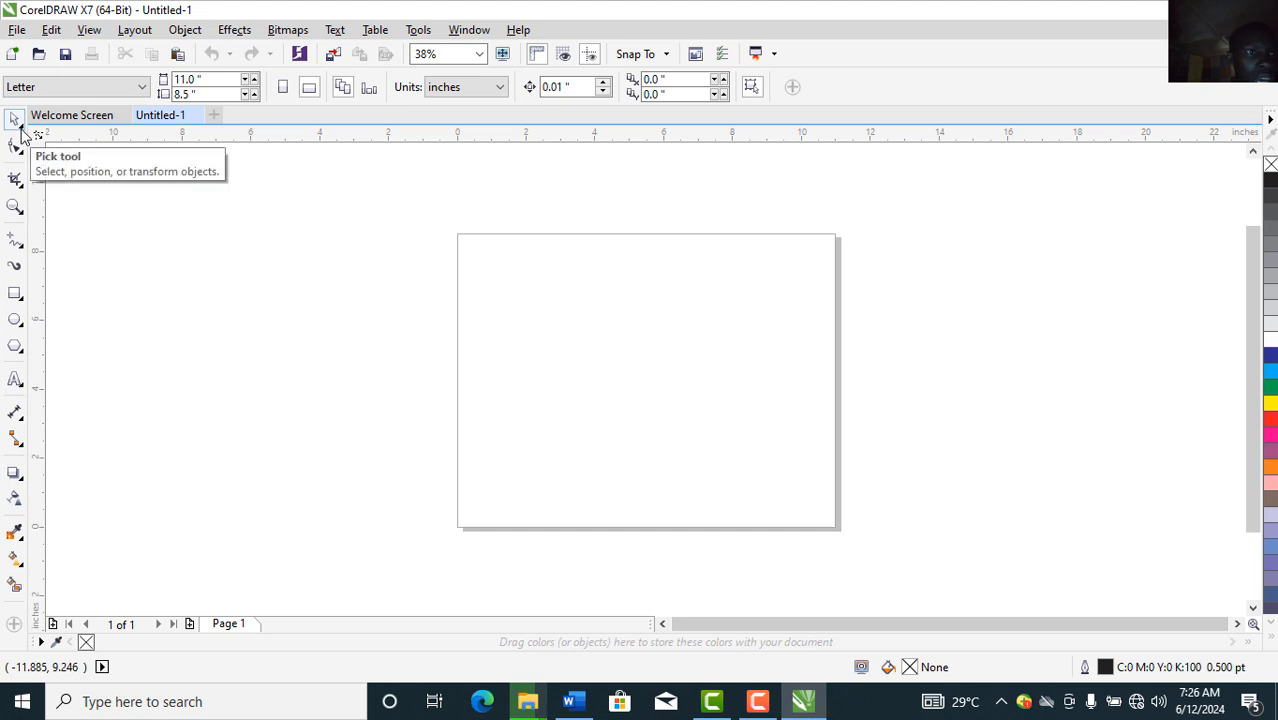
click(22, 130)
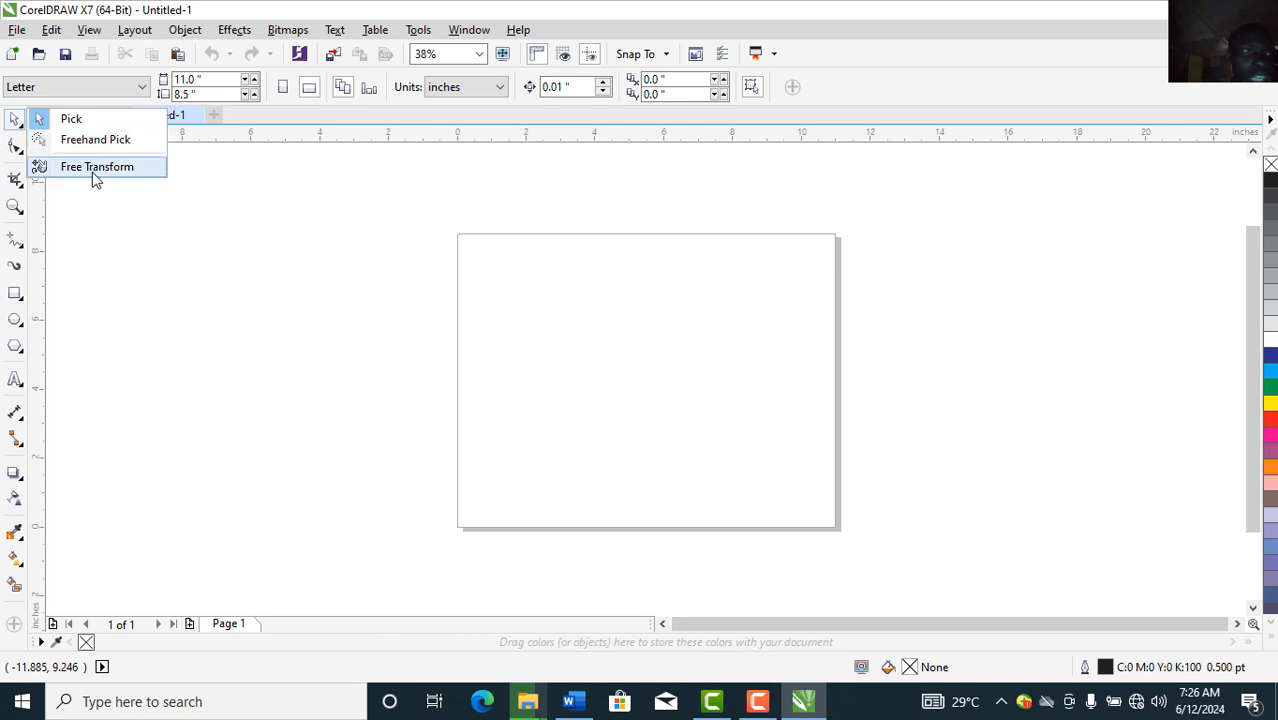
click(14, 152)
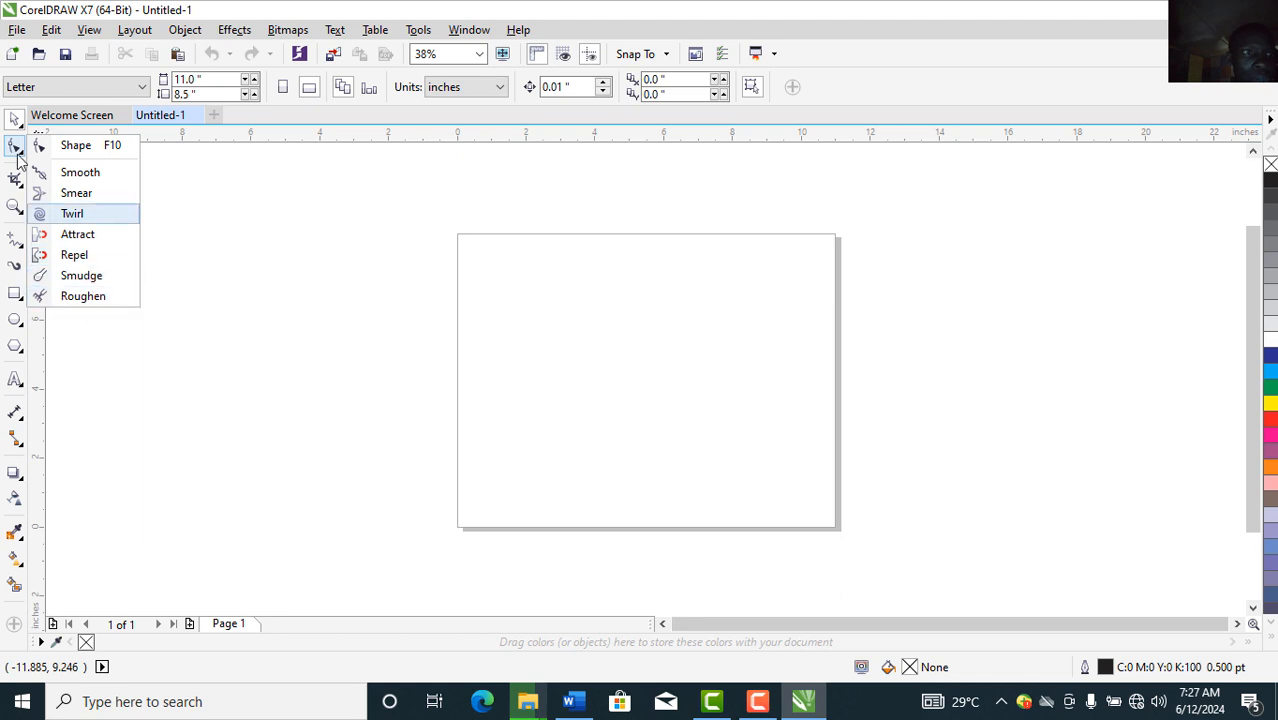
mouse_move(16, 190)
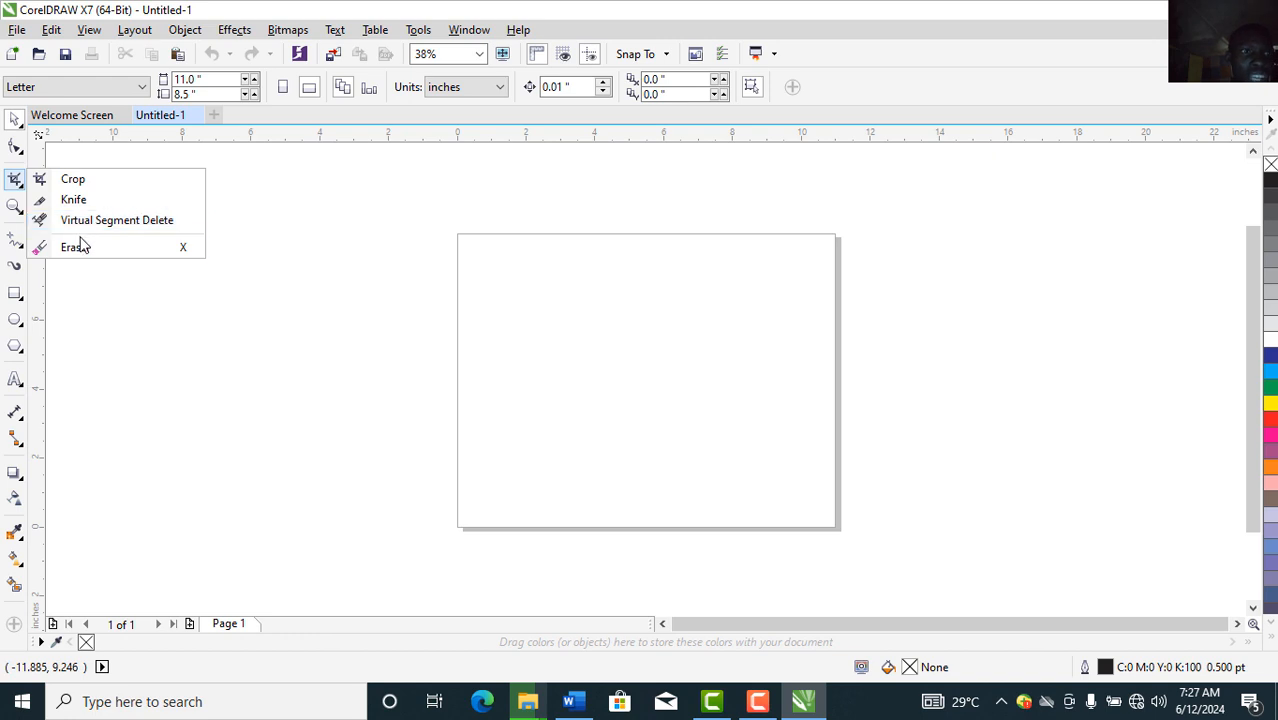
click(16, 214)
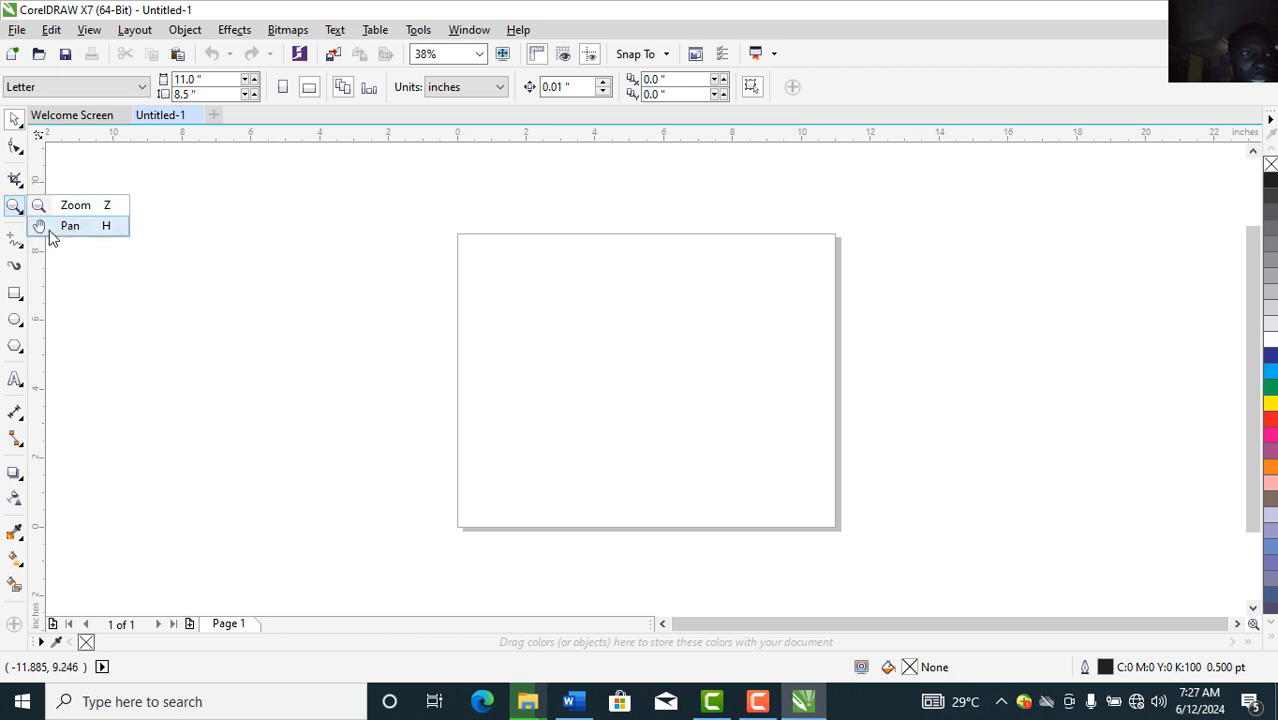
click(13, 248)
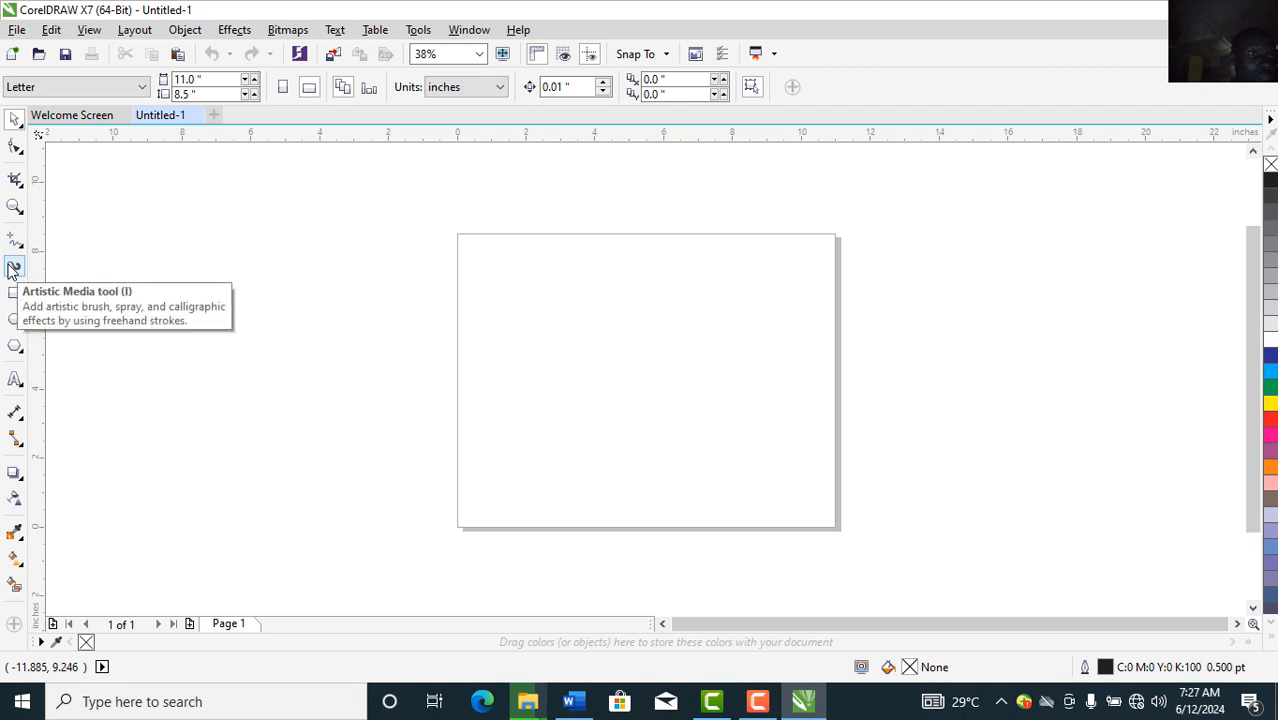
click(16, 300)
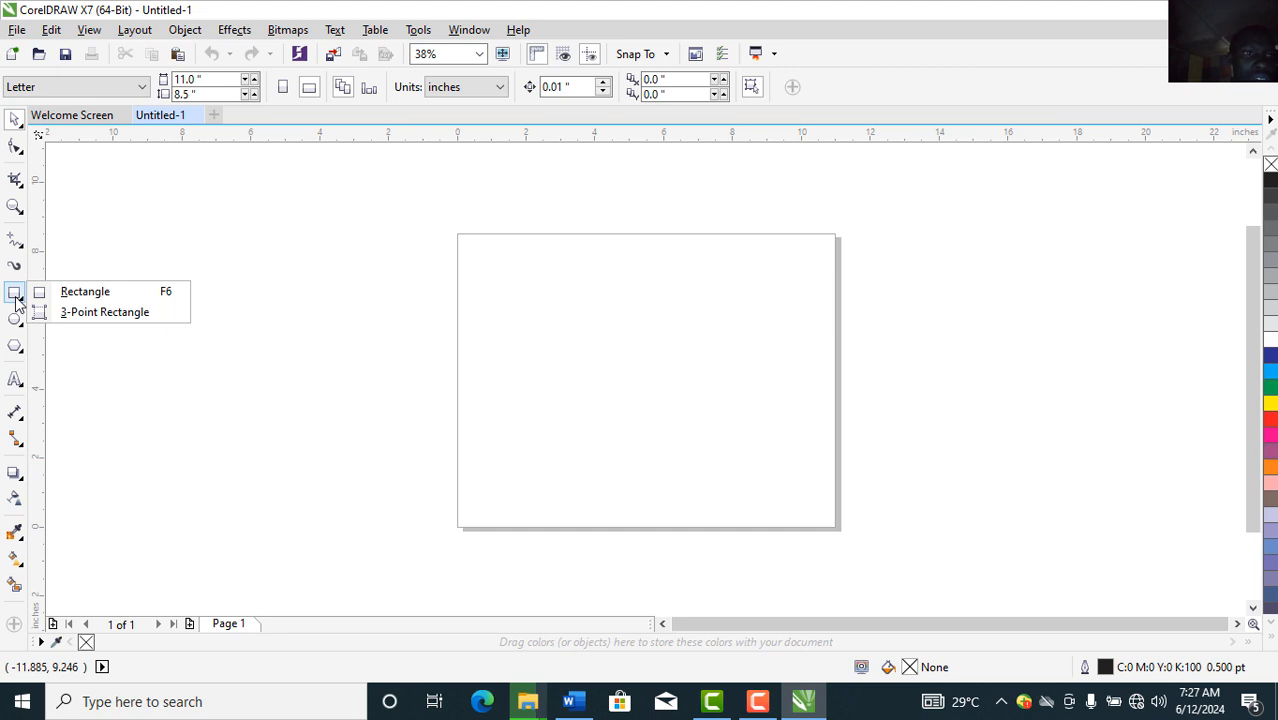
click(14, 318)
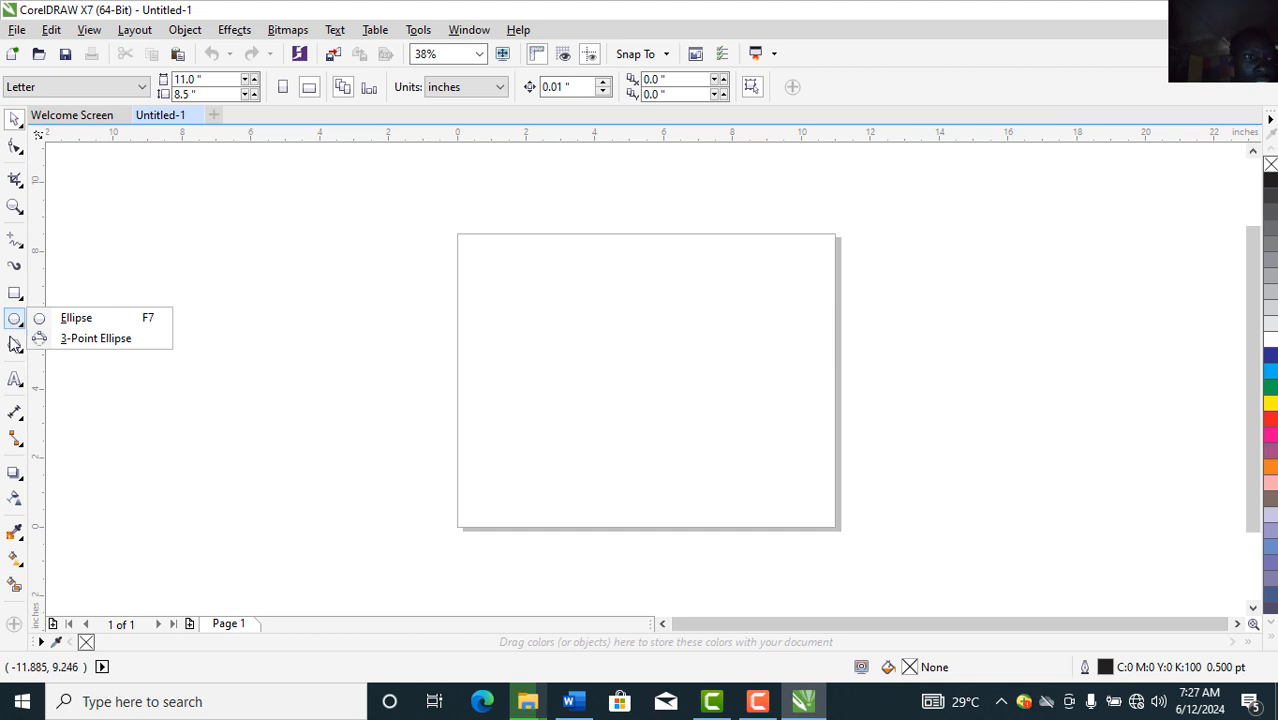
click(14, 346)
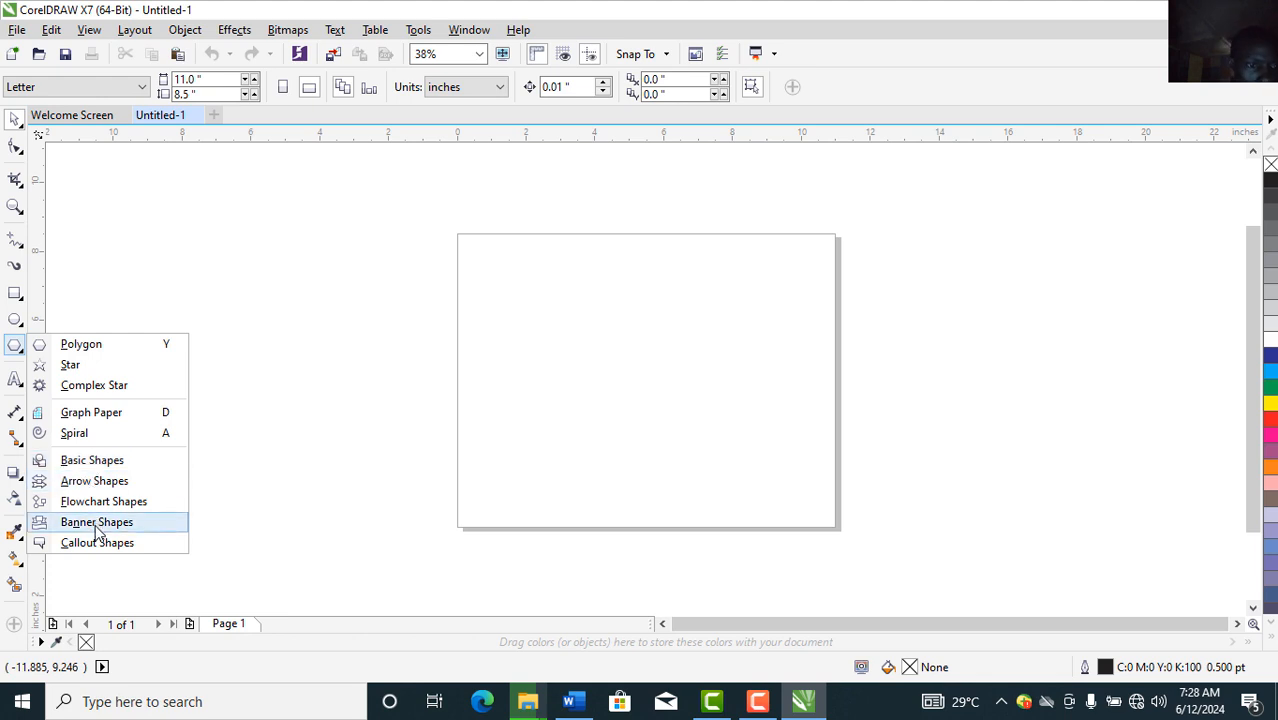
Step: Choose the Basic Shapes tool and browse its Perfect Shapes outlines
click(90, 461)
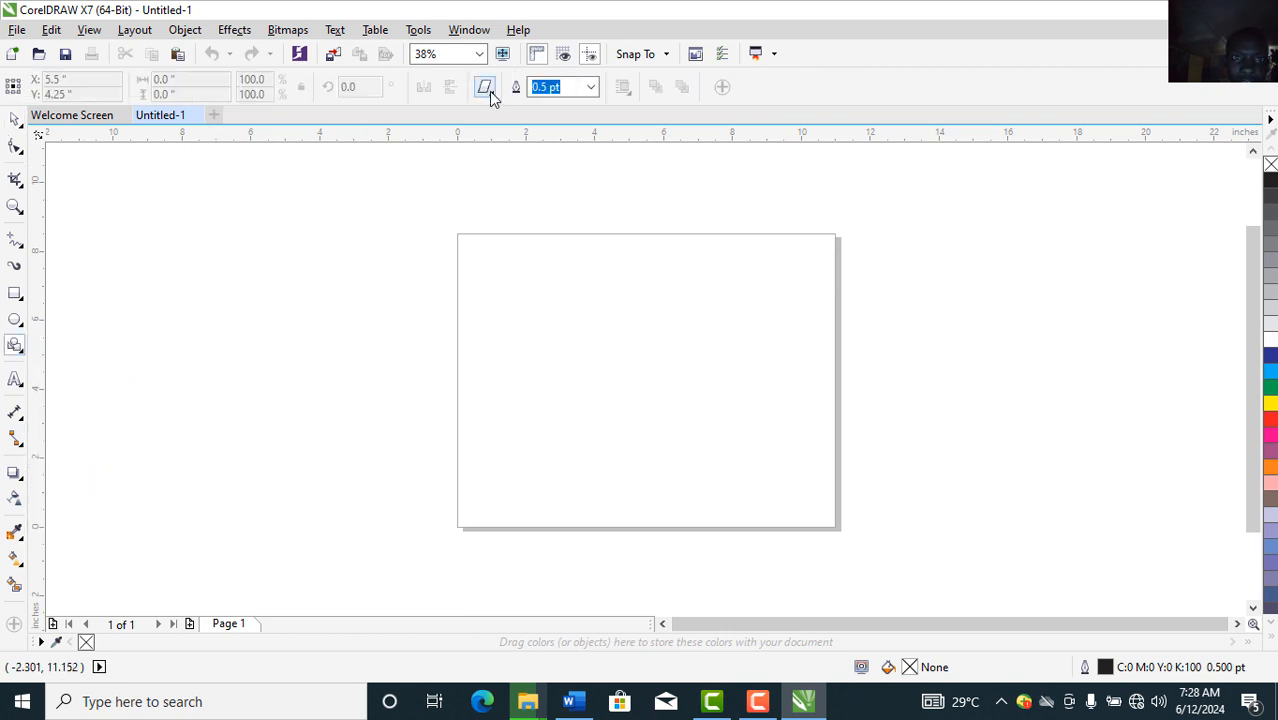
click(490, 97)
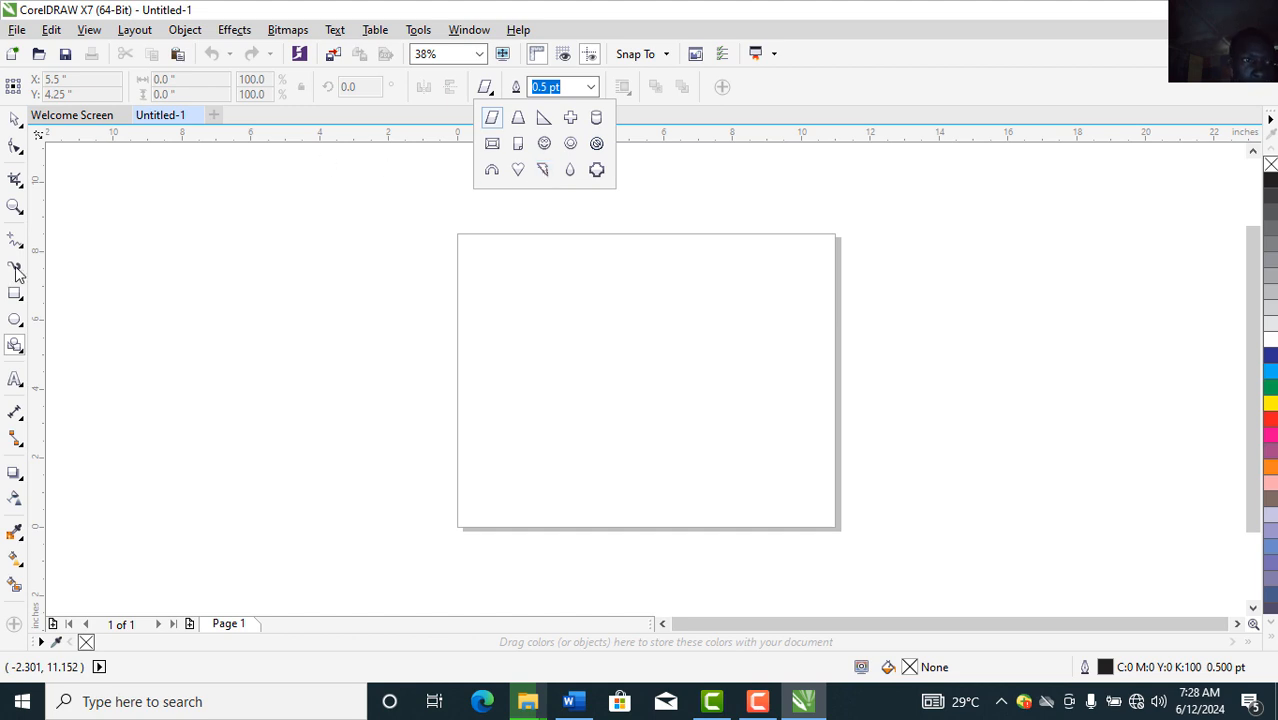
click(22, 392)
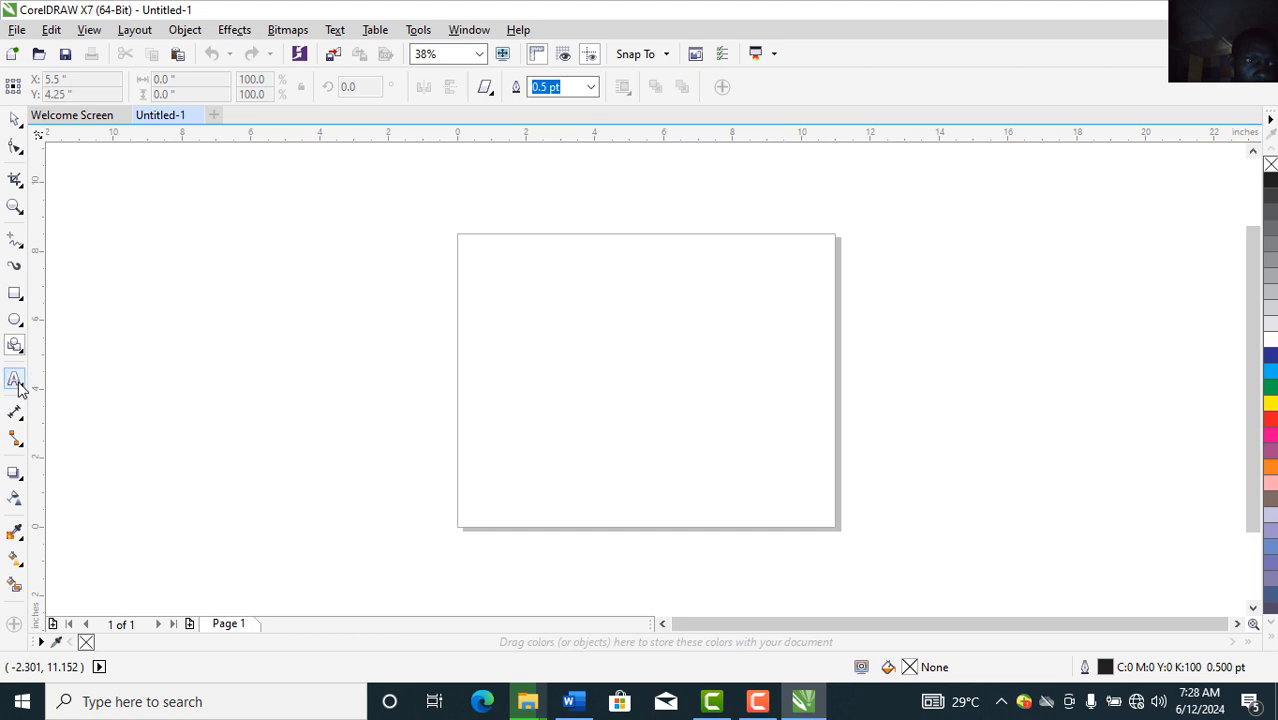
Step: Review the Text, Dimension, Connector, Effects, Eyedropper and Fill tool flyouts
click(23, 391)
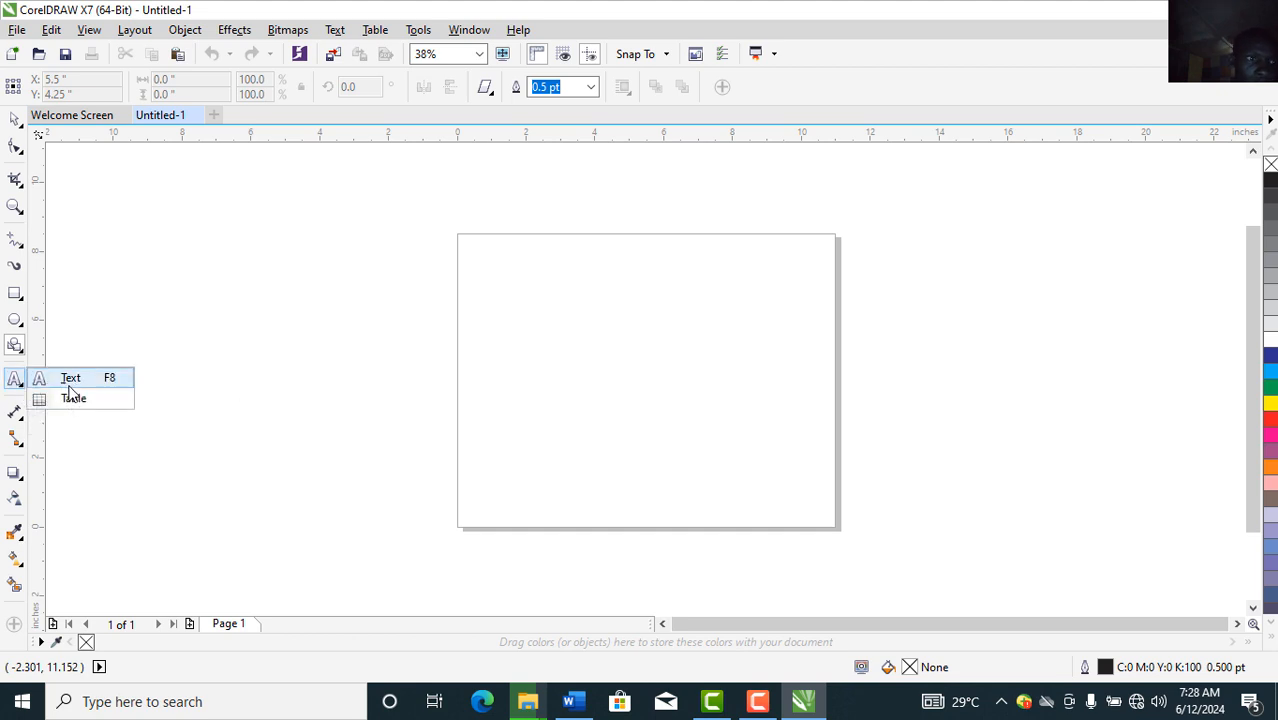
click(17, 422)
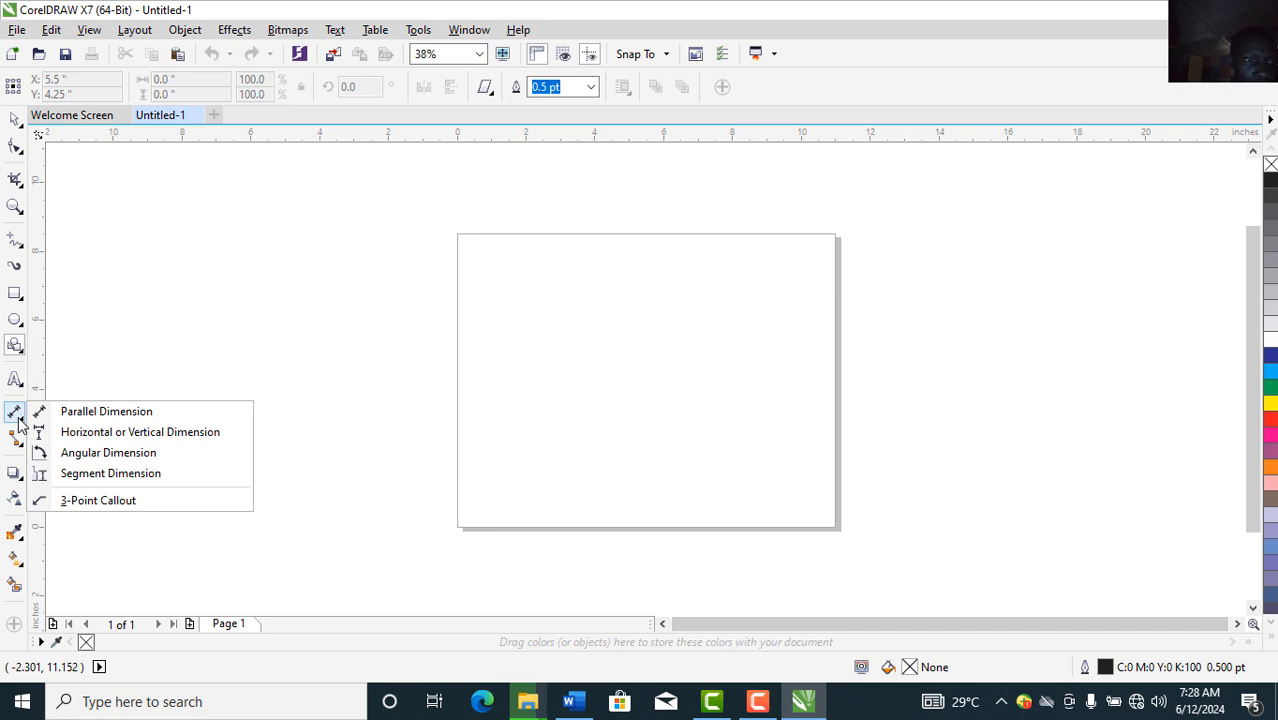
click(17, 441)
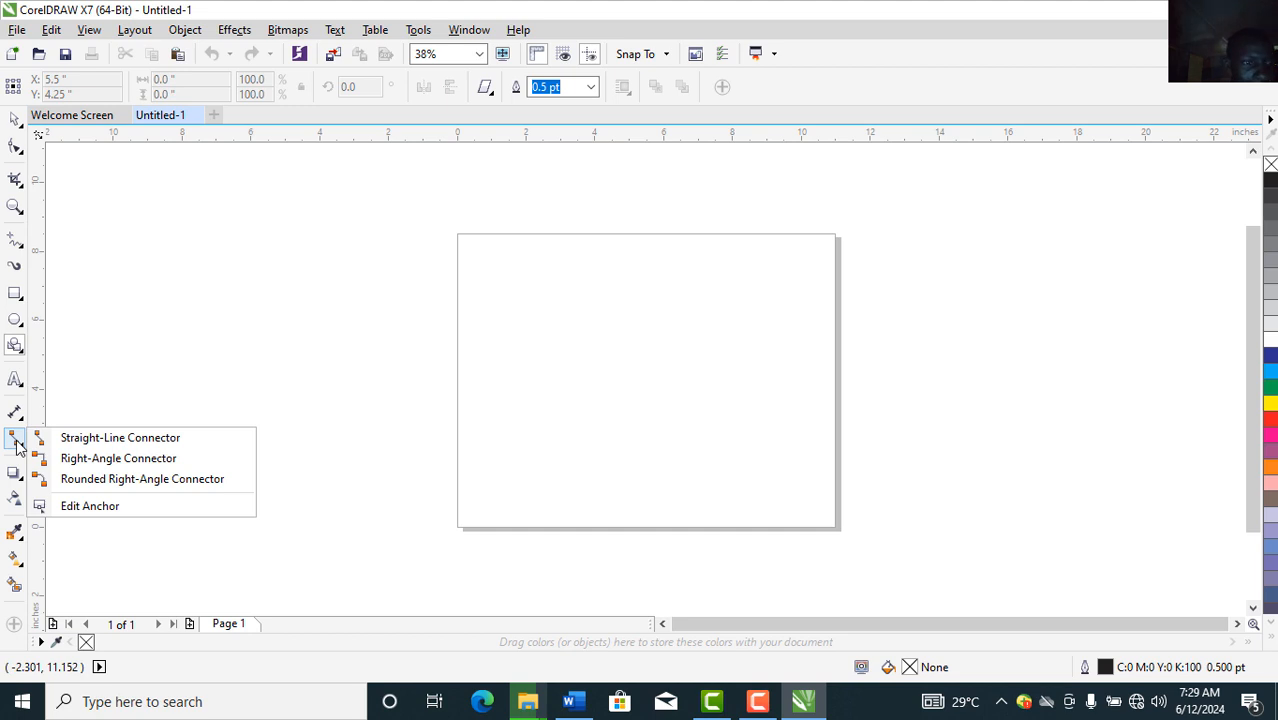
click(14, 474)
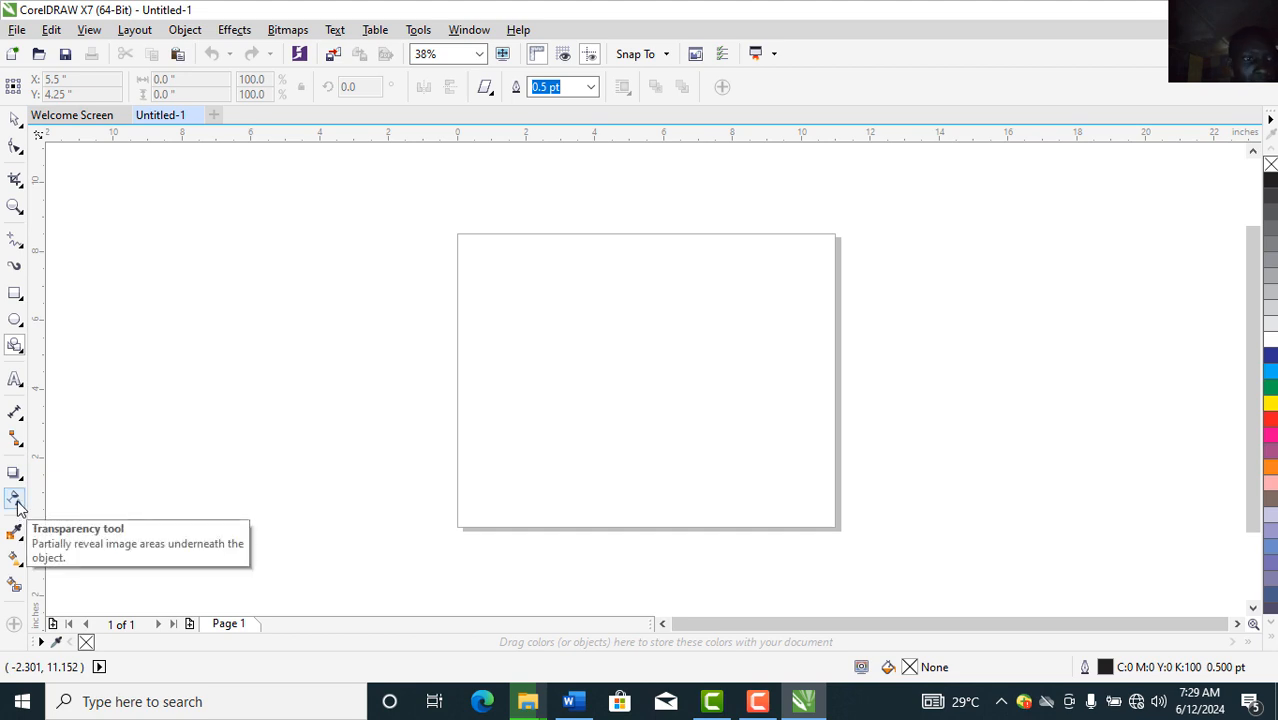
click(20, 535)
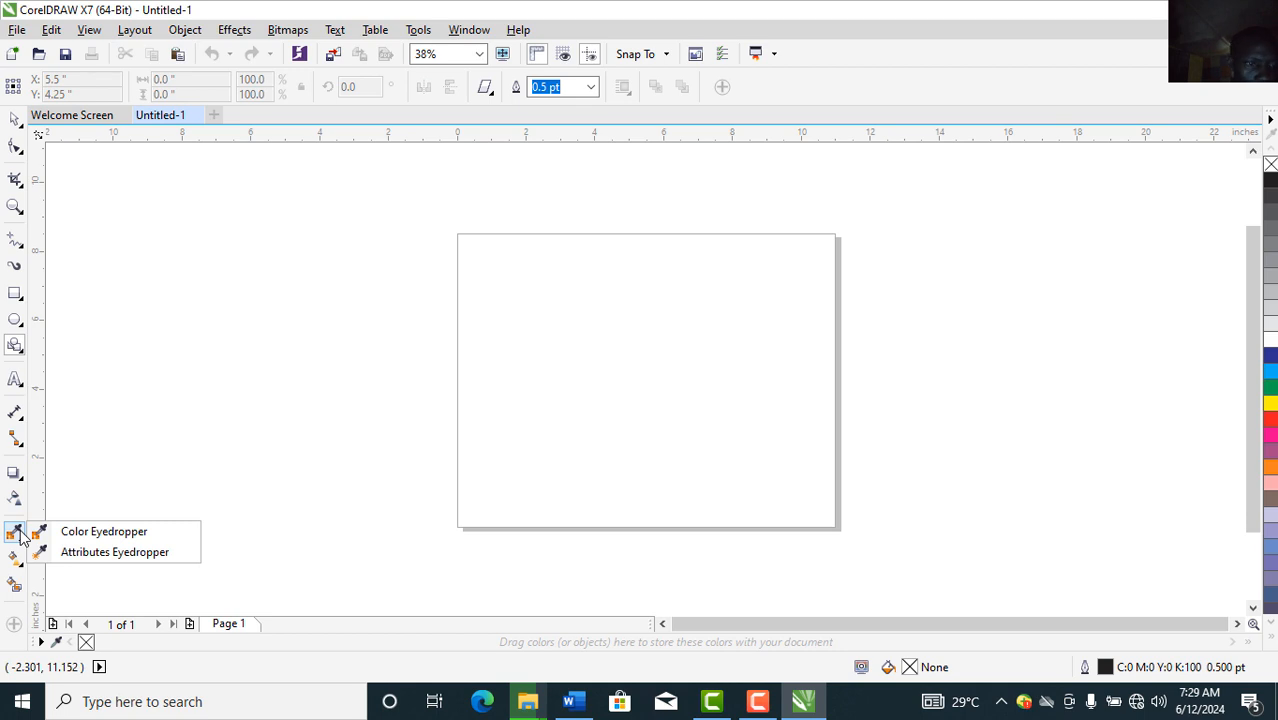
click(19, 562)
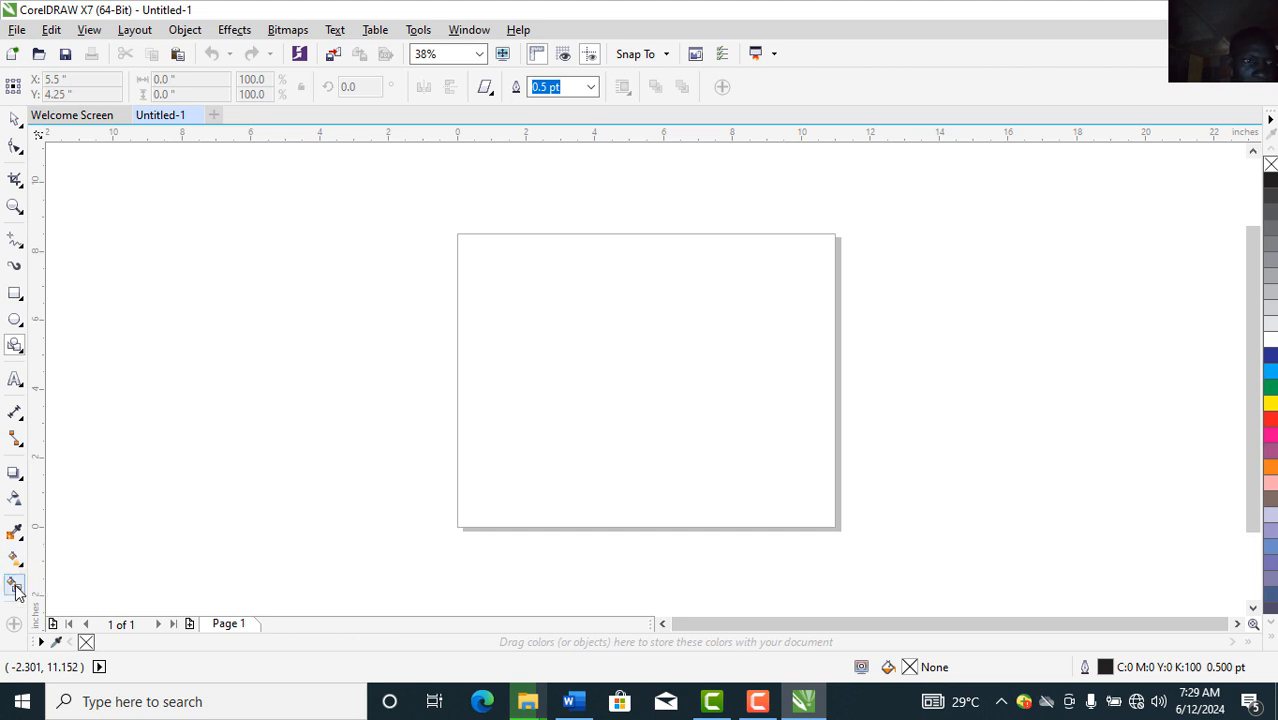
click(19, 562)
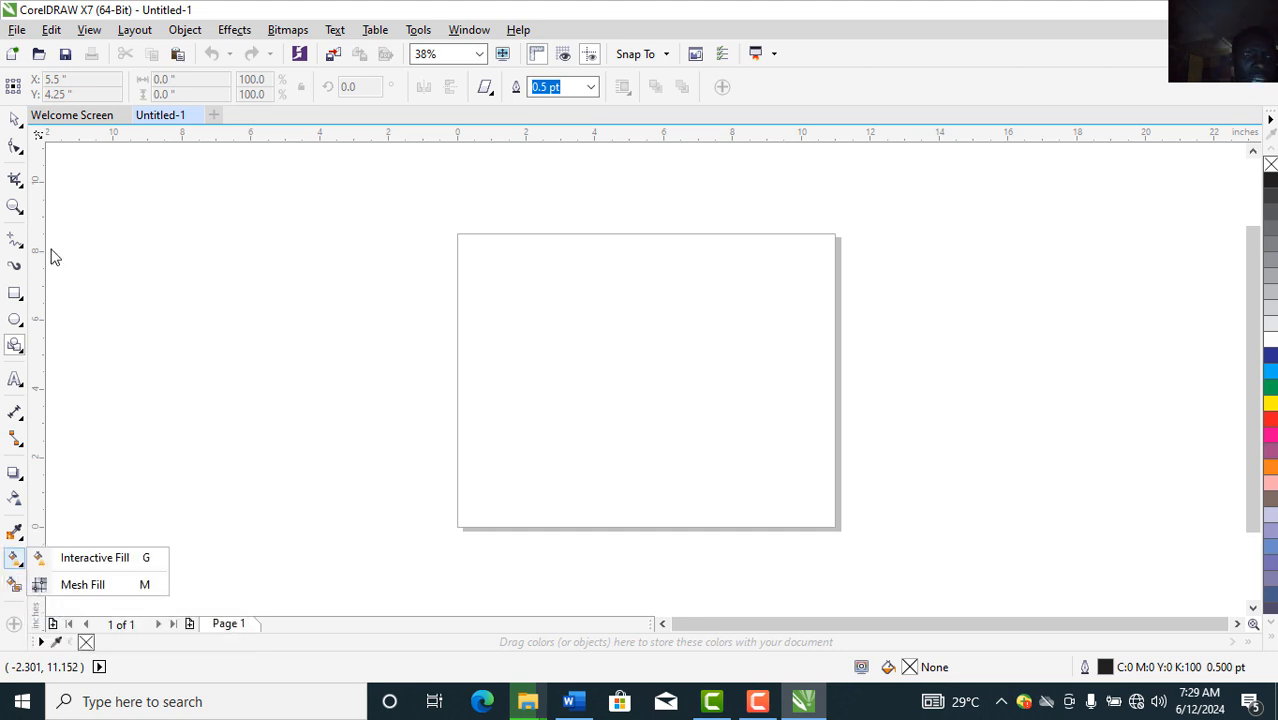
click(51, 30)
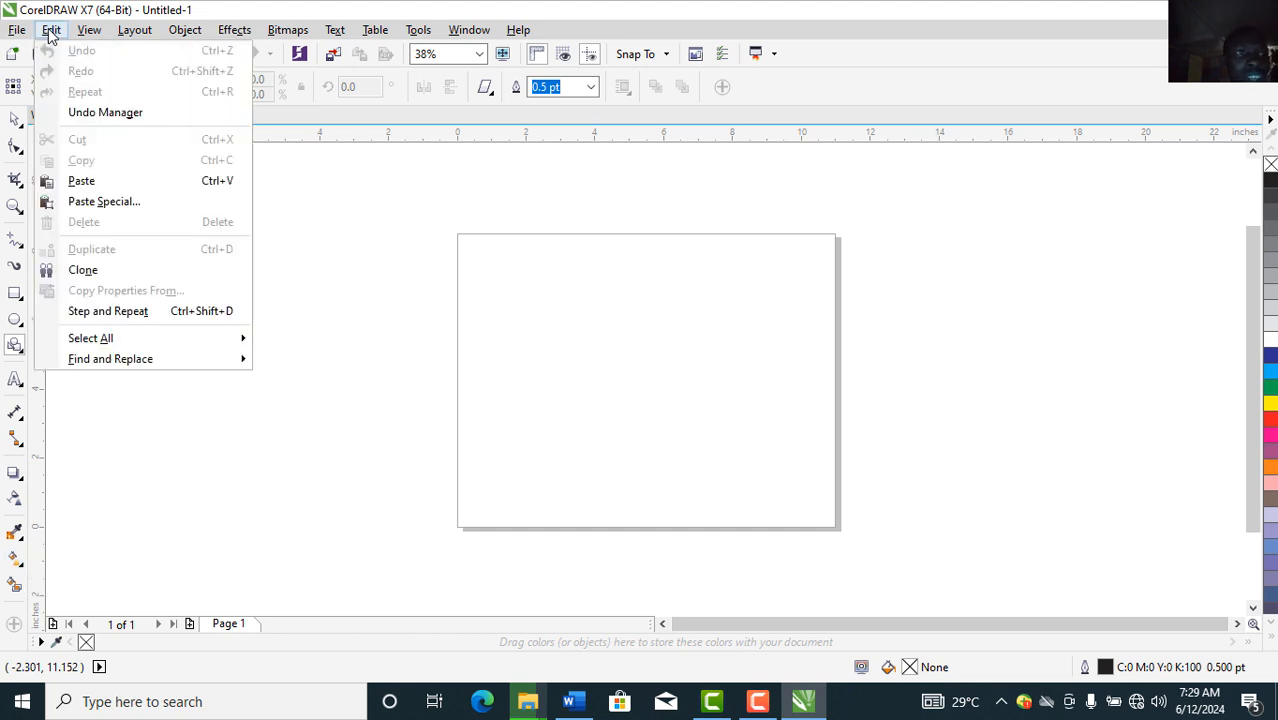
mouse_move(84, 36)
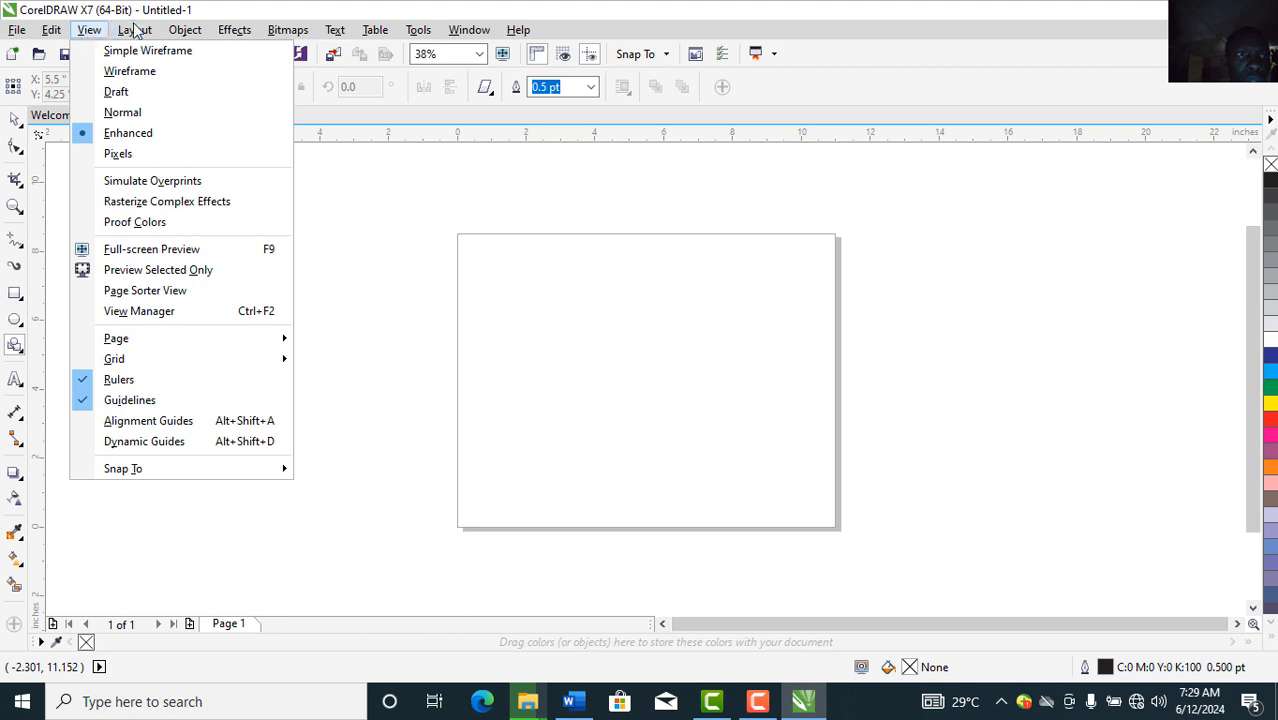
mouse_move(136, 32)
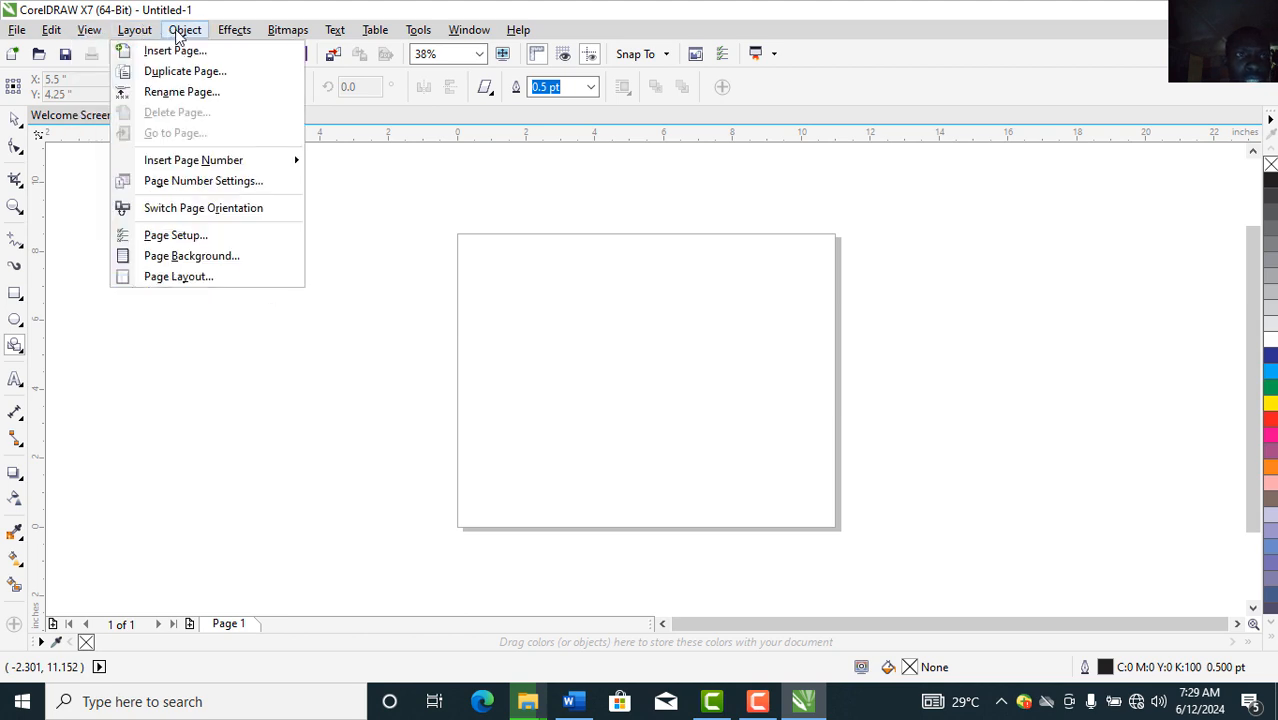
mouse_move(183, 36)
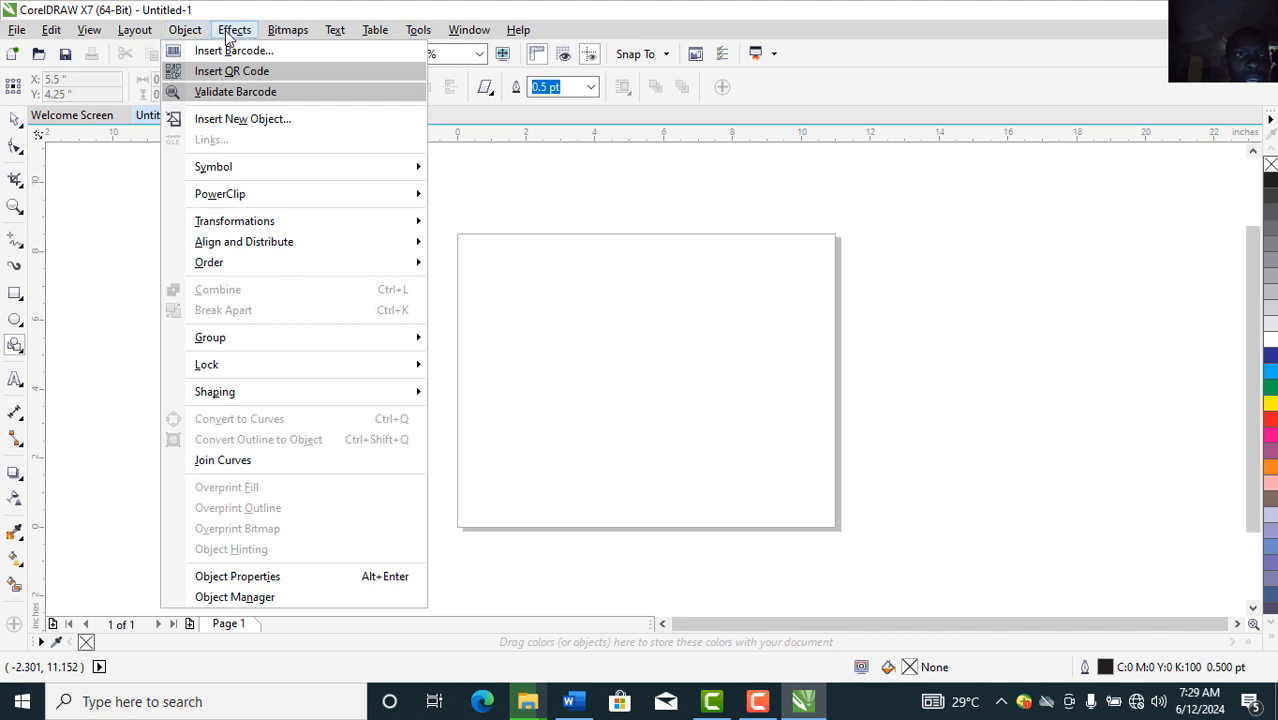
mouse_move(237, 35)
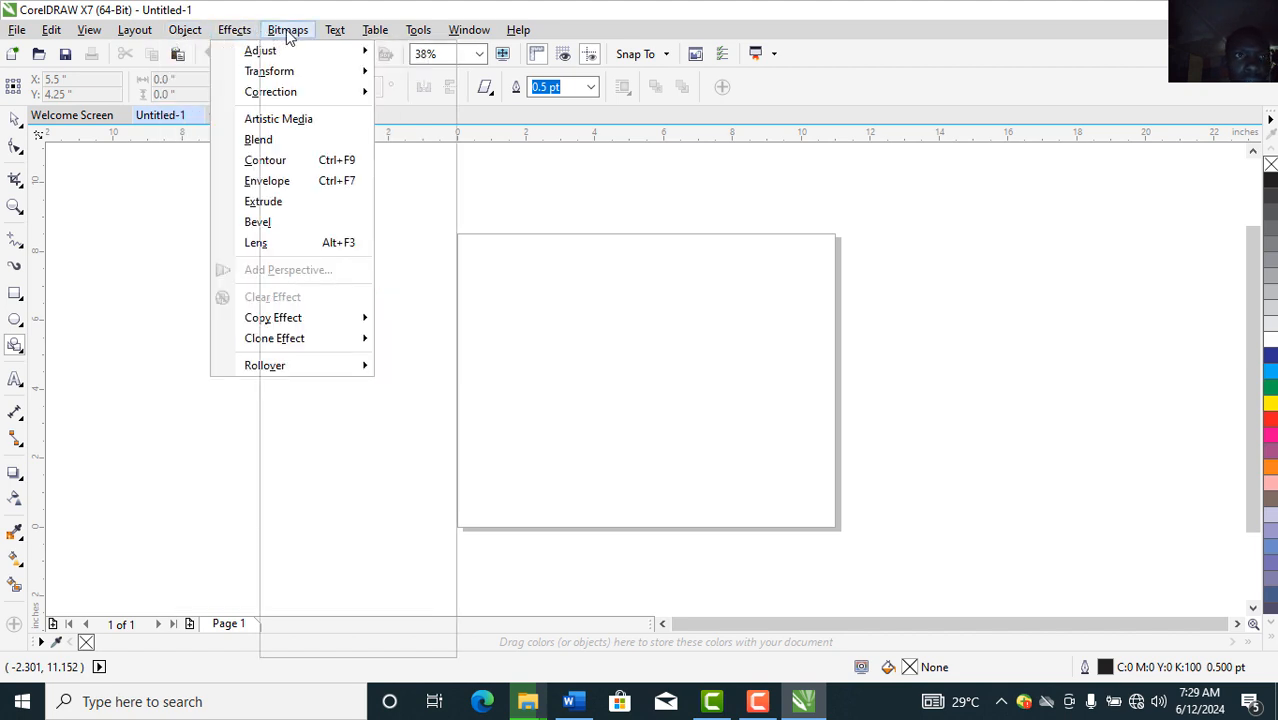
mouse_move(287, 34)
mouse_move(342, 33)
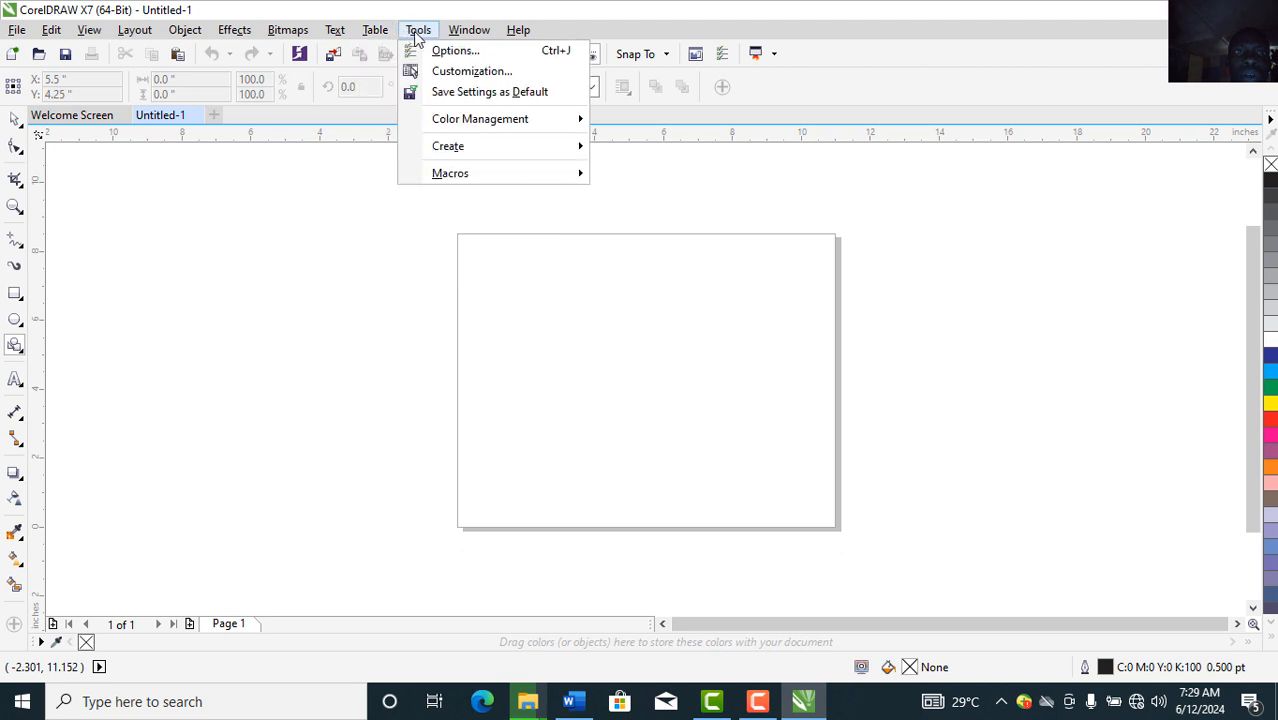
mouse_move(480, 38)
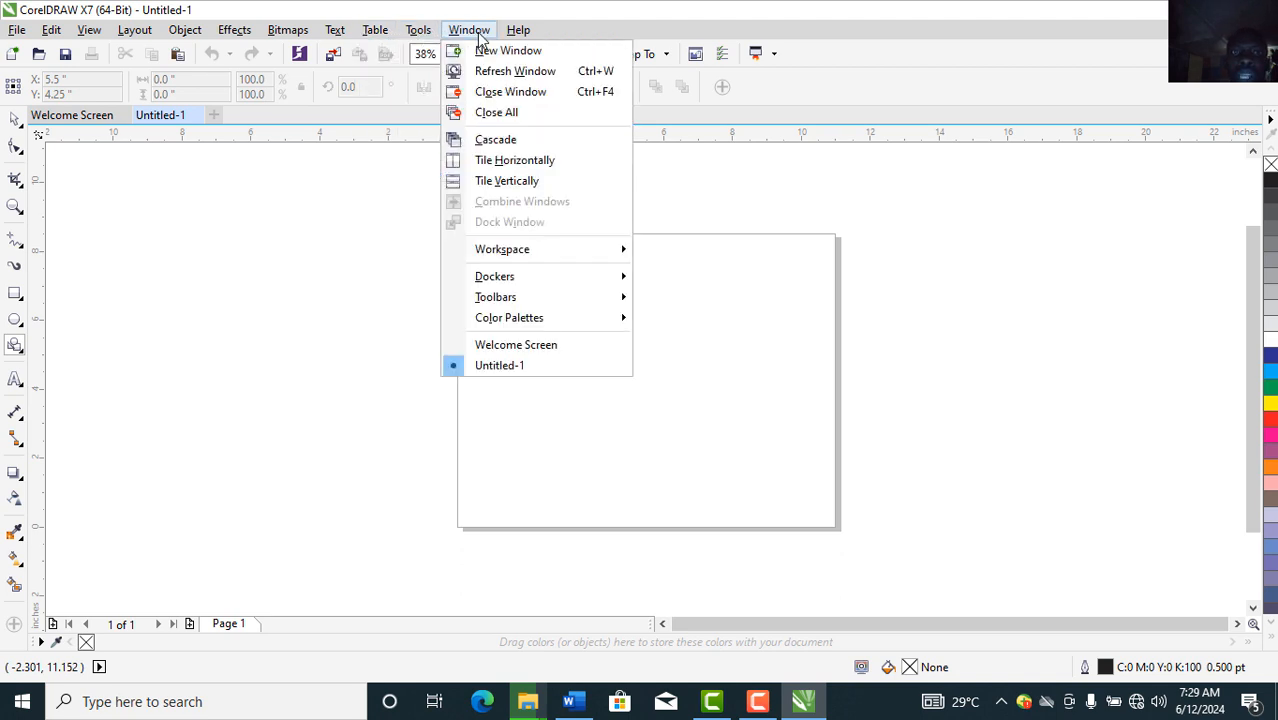
click(53, 291)
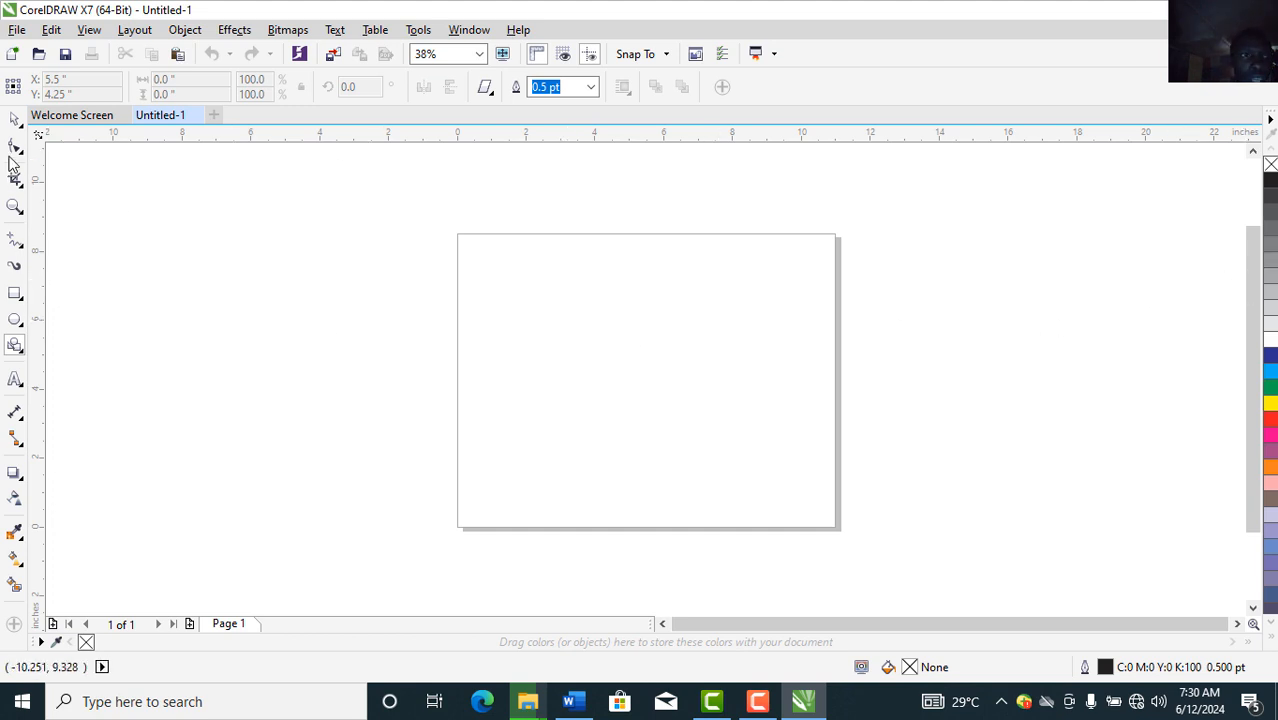
click(14, 122)
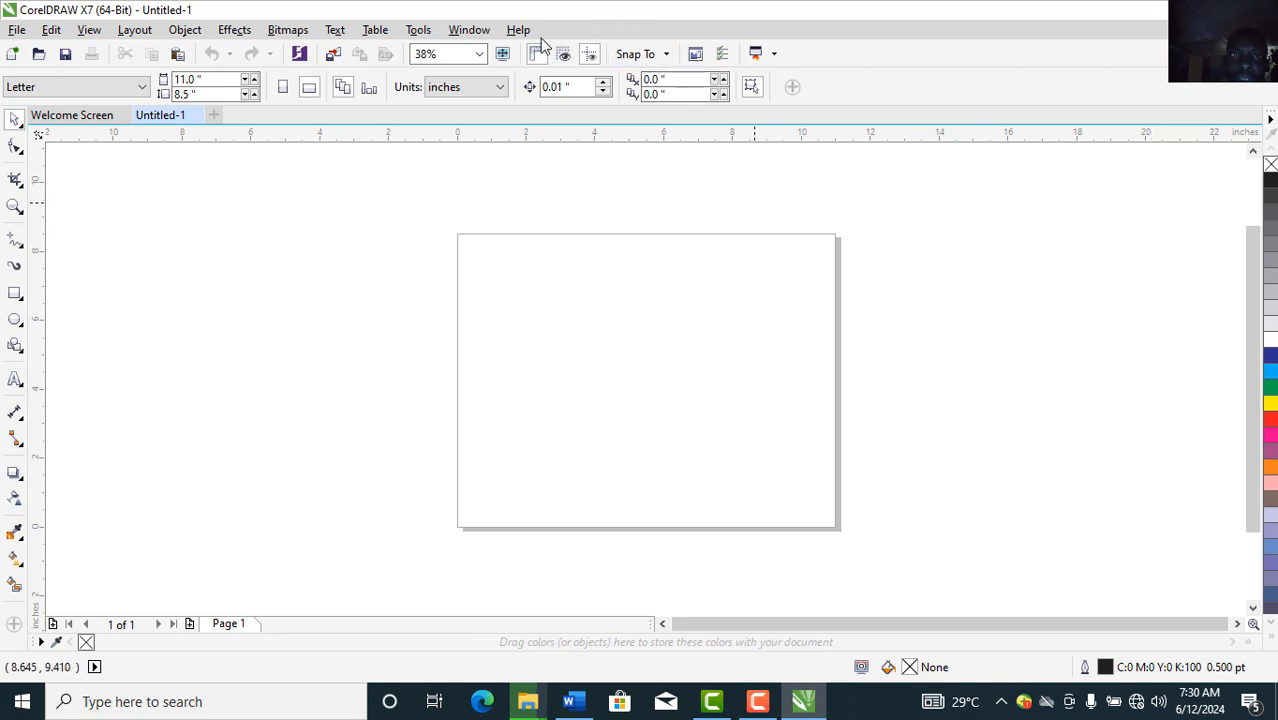
Step: Add the CMYK Palette and the RGB Palette from Window > Color Palettes
click(466, 32)
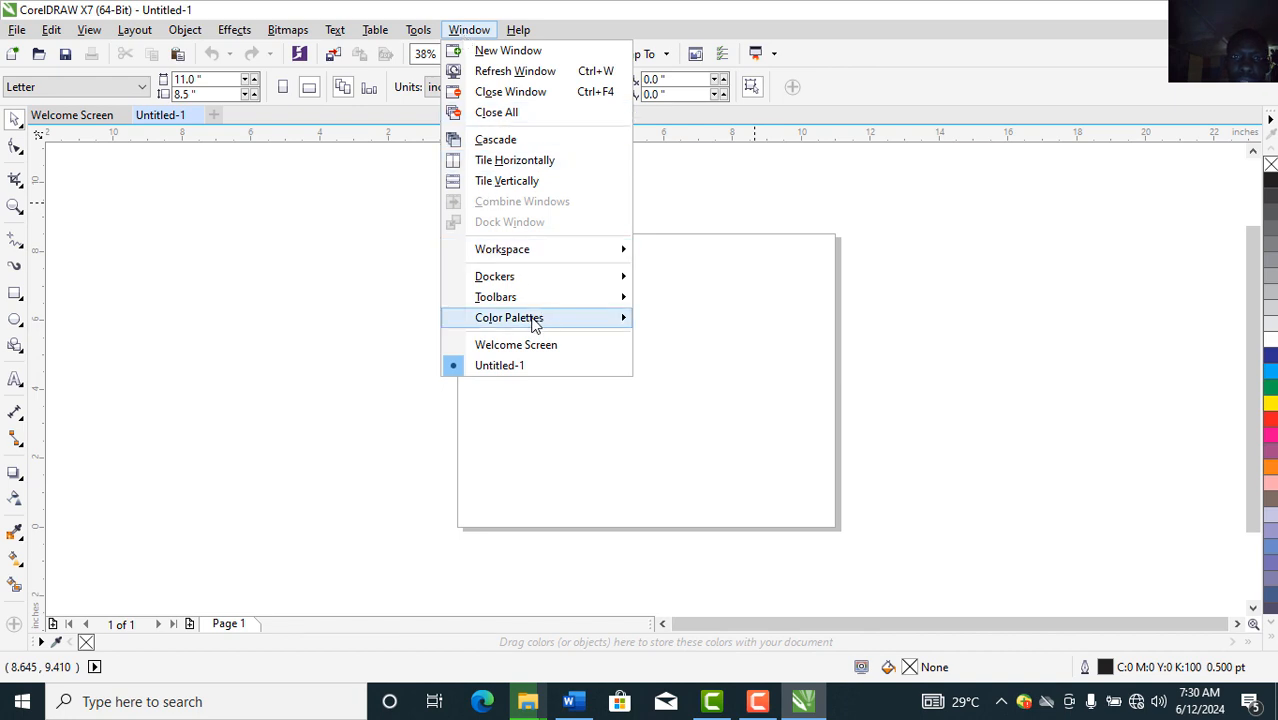
mouse_move(583, 319)
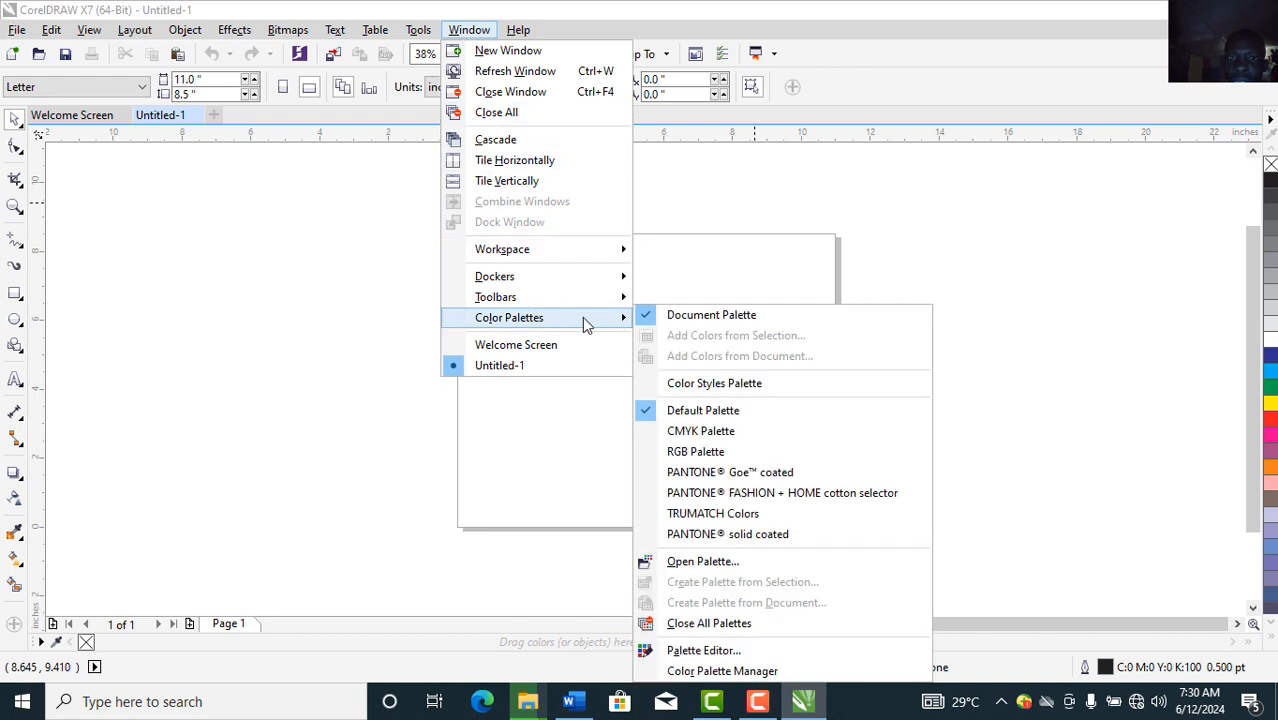
click(700, 431)
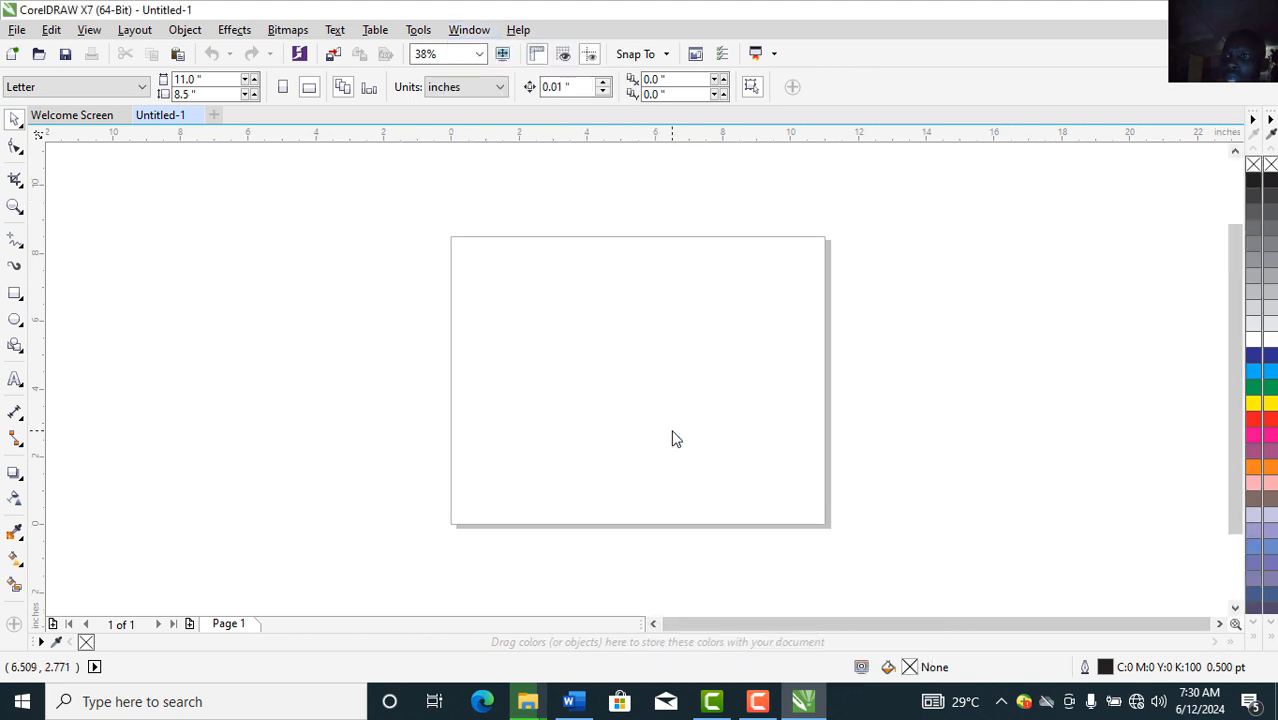
click(468, 30)
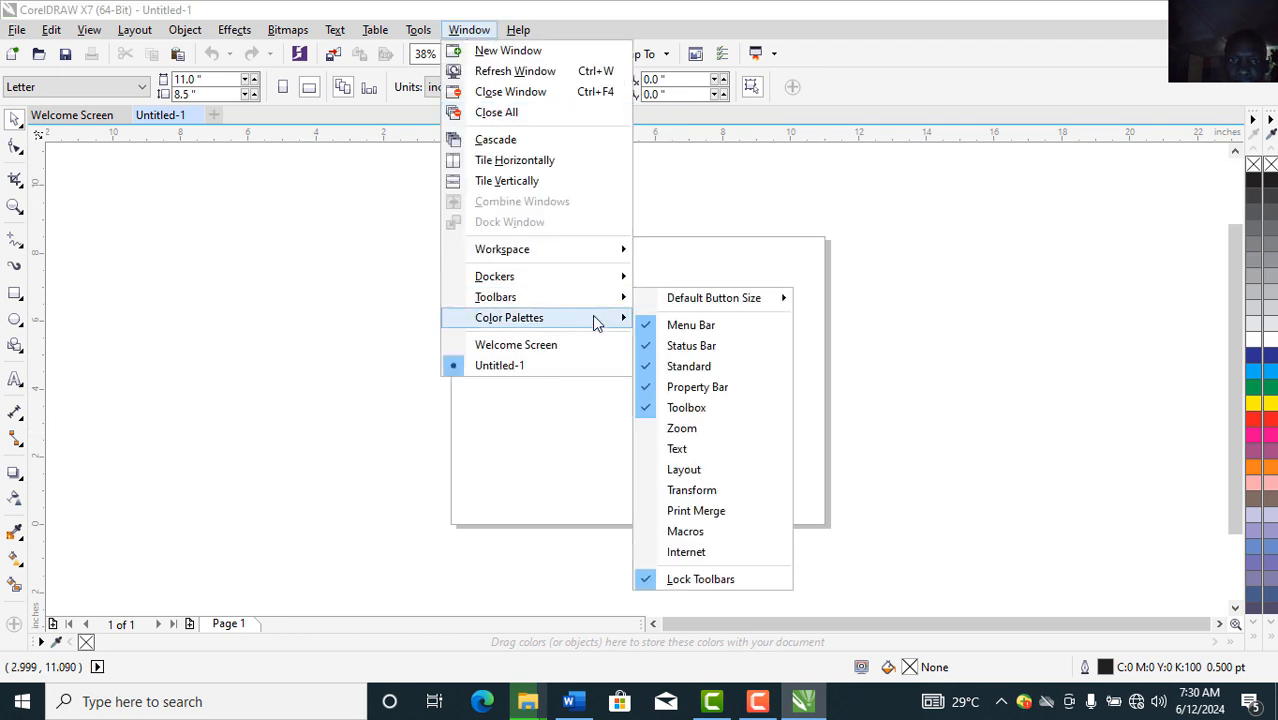
mouse_move(594, 320)
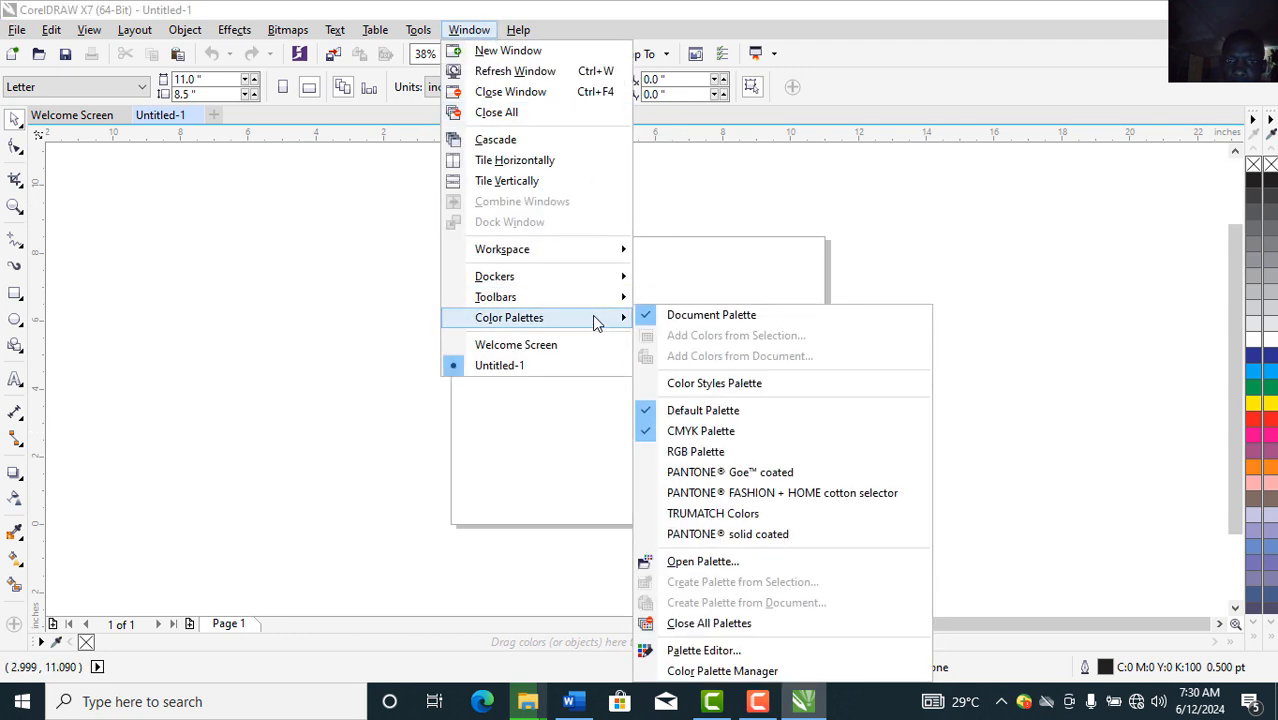
click(714, 455)
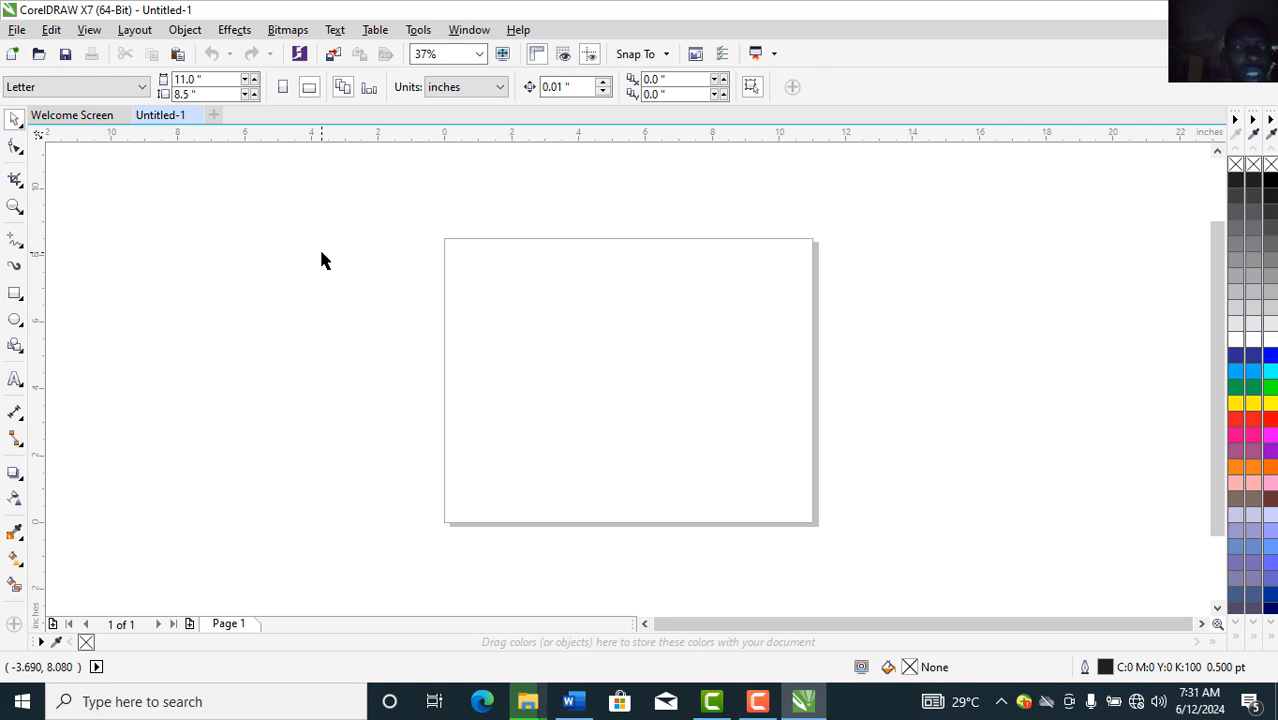
Step: Draw a rectangle from the page's top-left corner and stretch it to 11.028 × 8.502 in
click(15, 294)
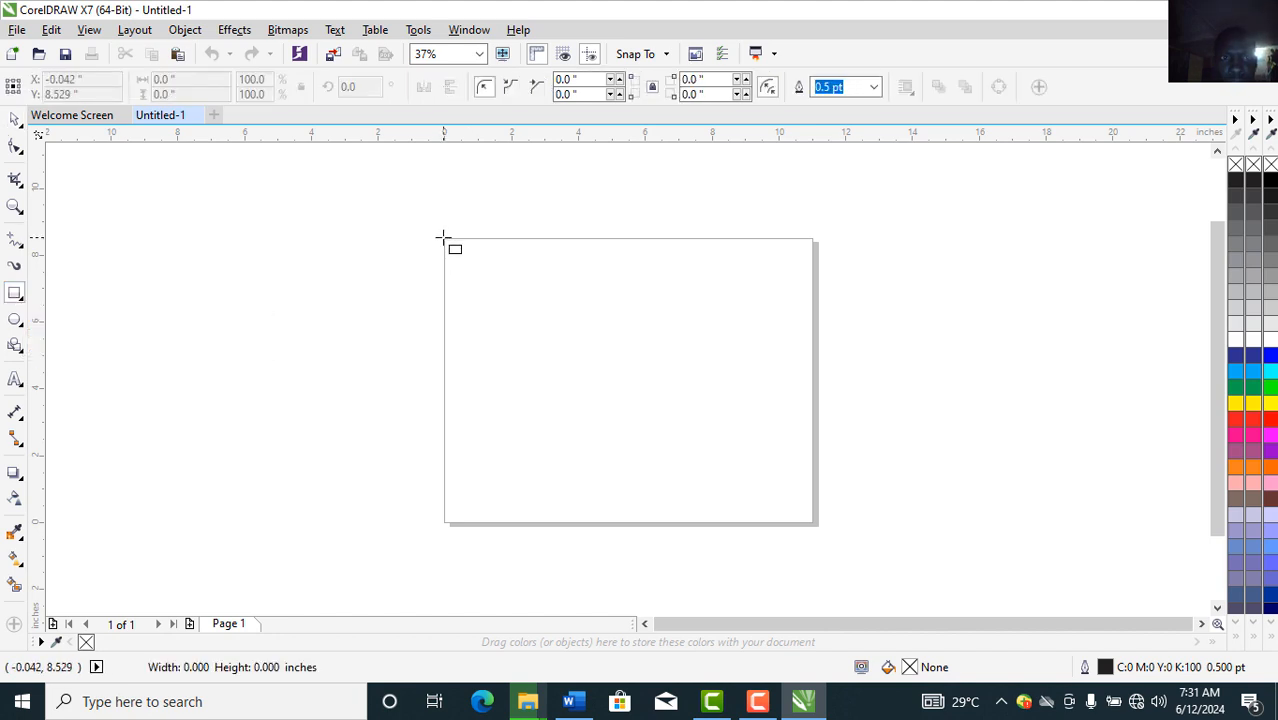
drag(443, 238, 813, 428)
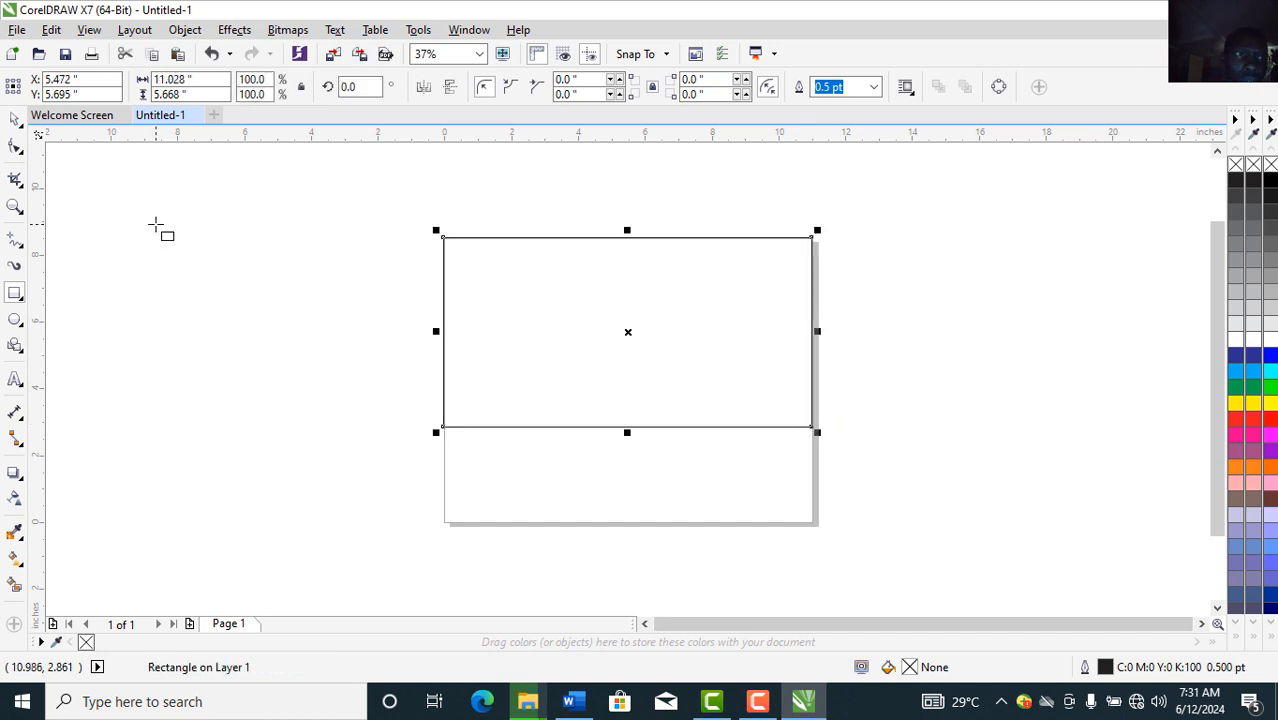
click(15, 119)
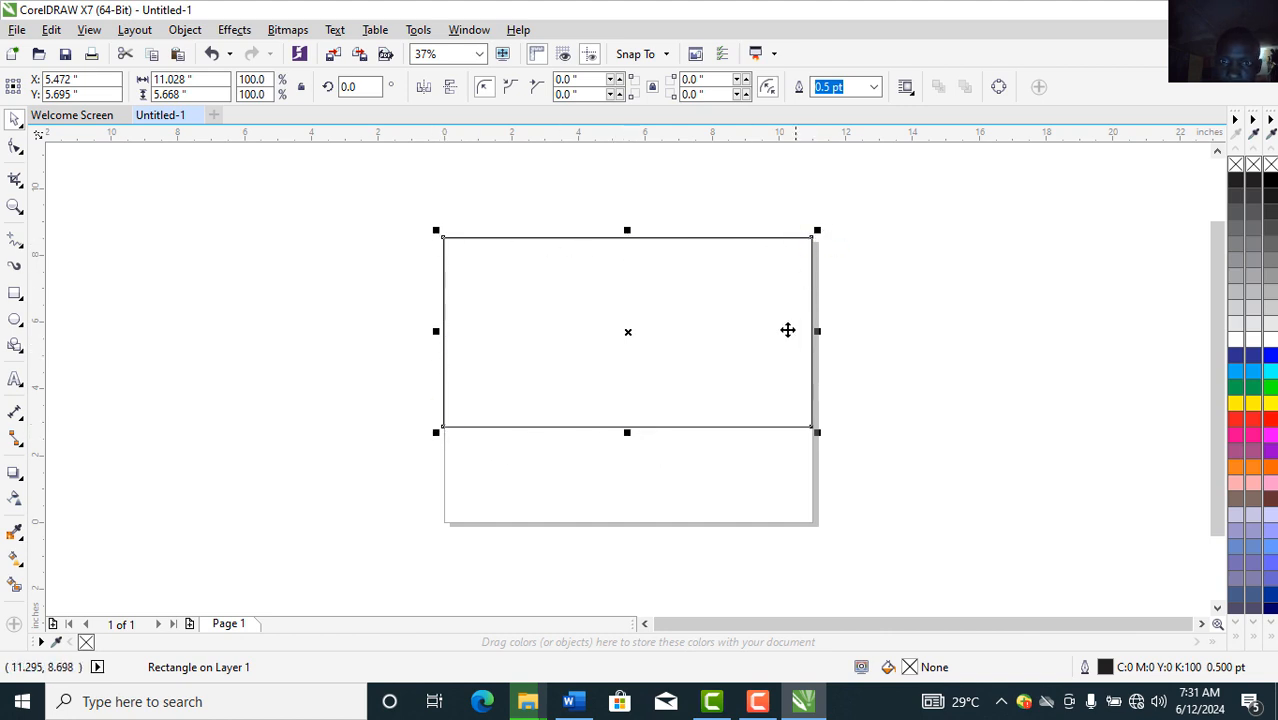
drag(627, 432, 628, 527)
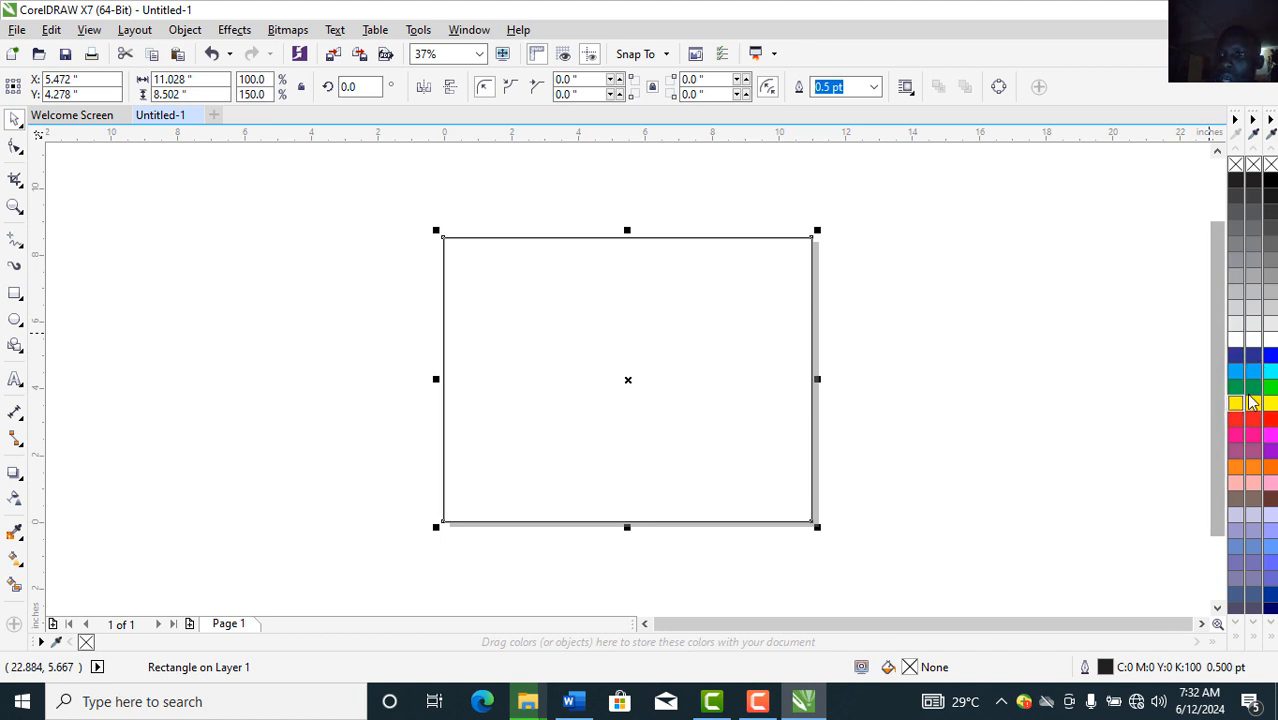
Step: Fill the page-sized rectangle with Dark Brown (C0 M20 Y20 K60), then deselect and reselect it
click(1255, 500)
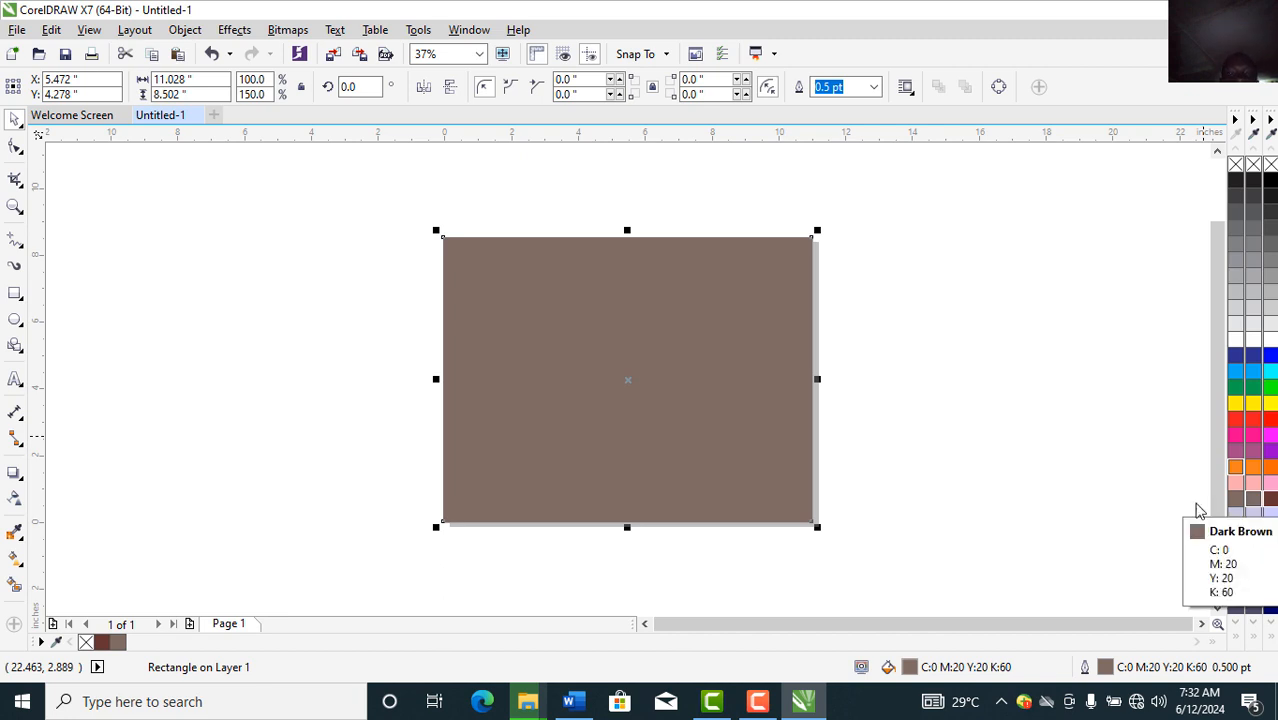
click(341, 414)
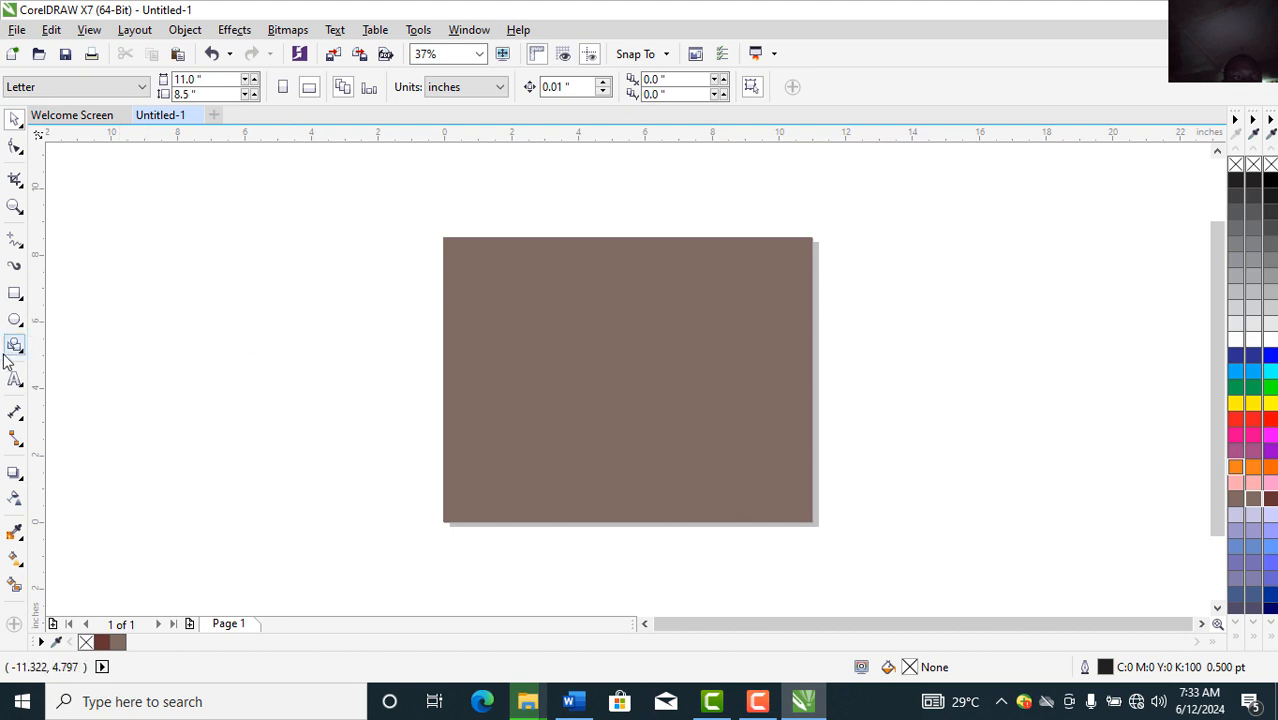
click(495, 426)
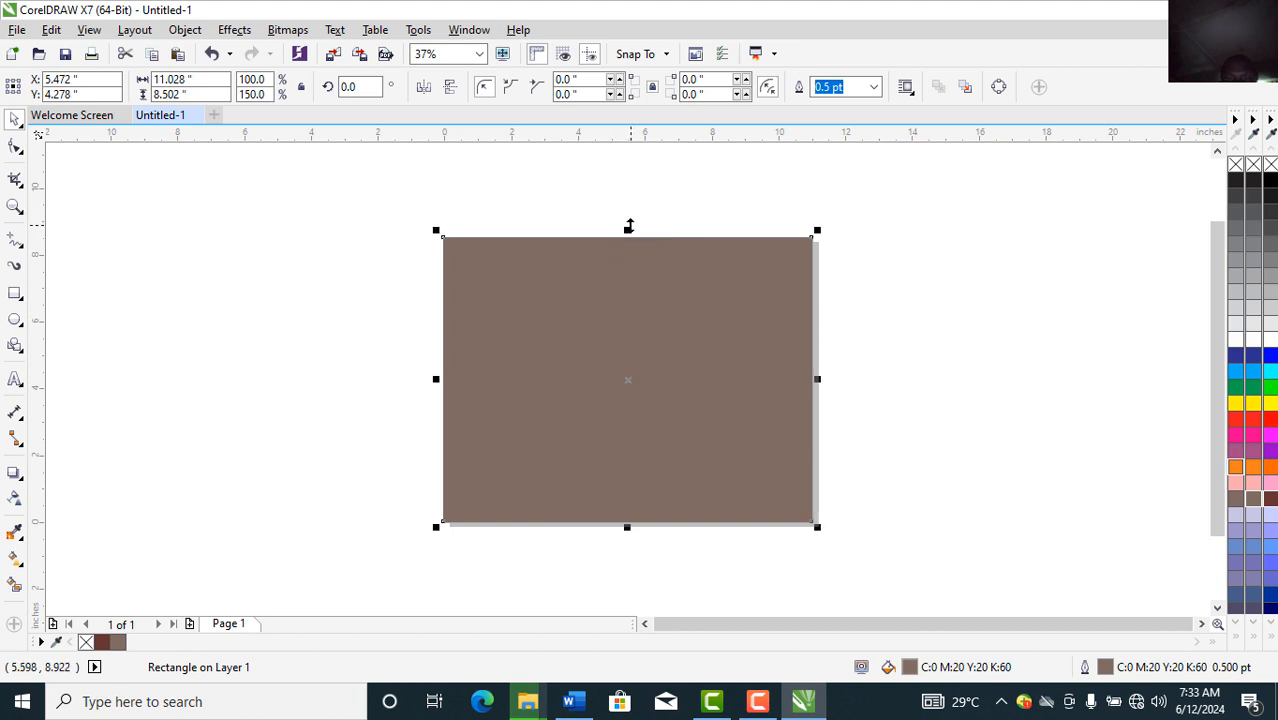
Step: Shrink the copy into an 11.028 × 2.61 in strip along the page bottom and color it pink
drag(626, 229, 627, 426)
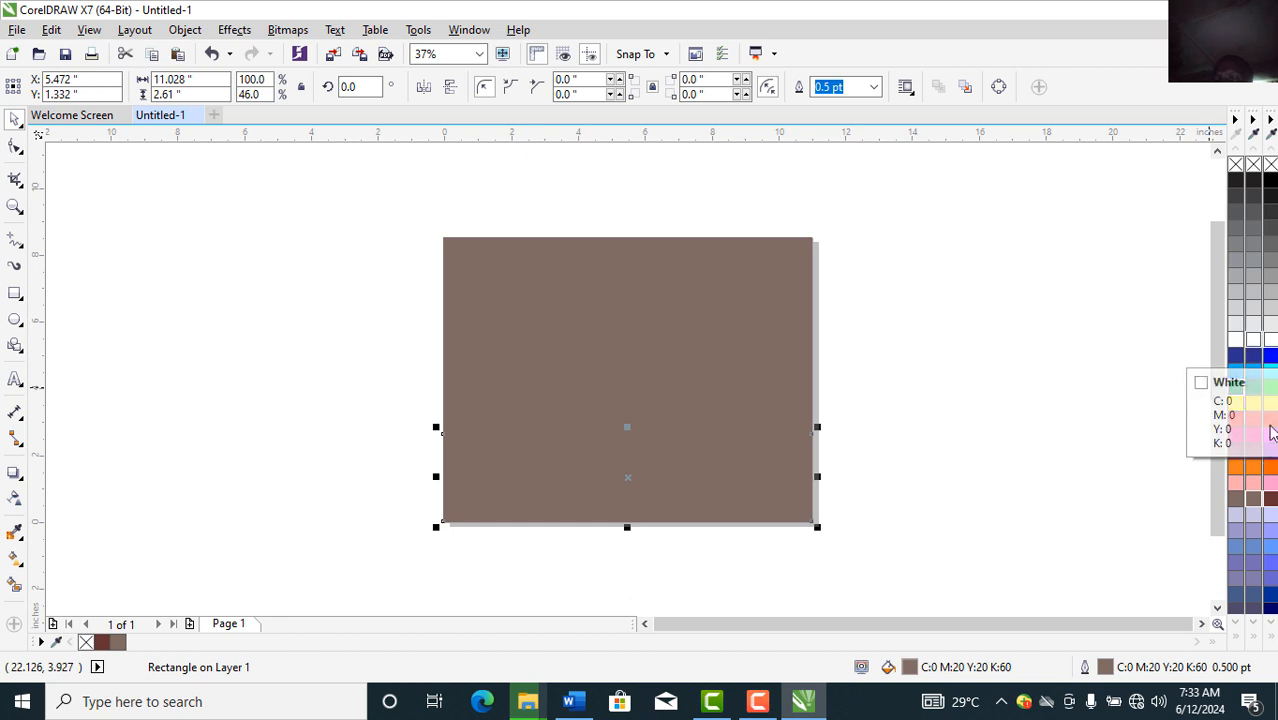
click(1256, 485)
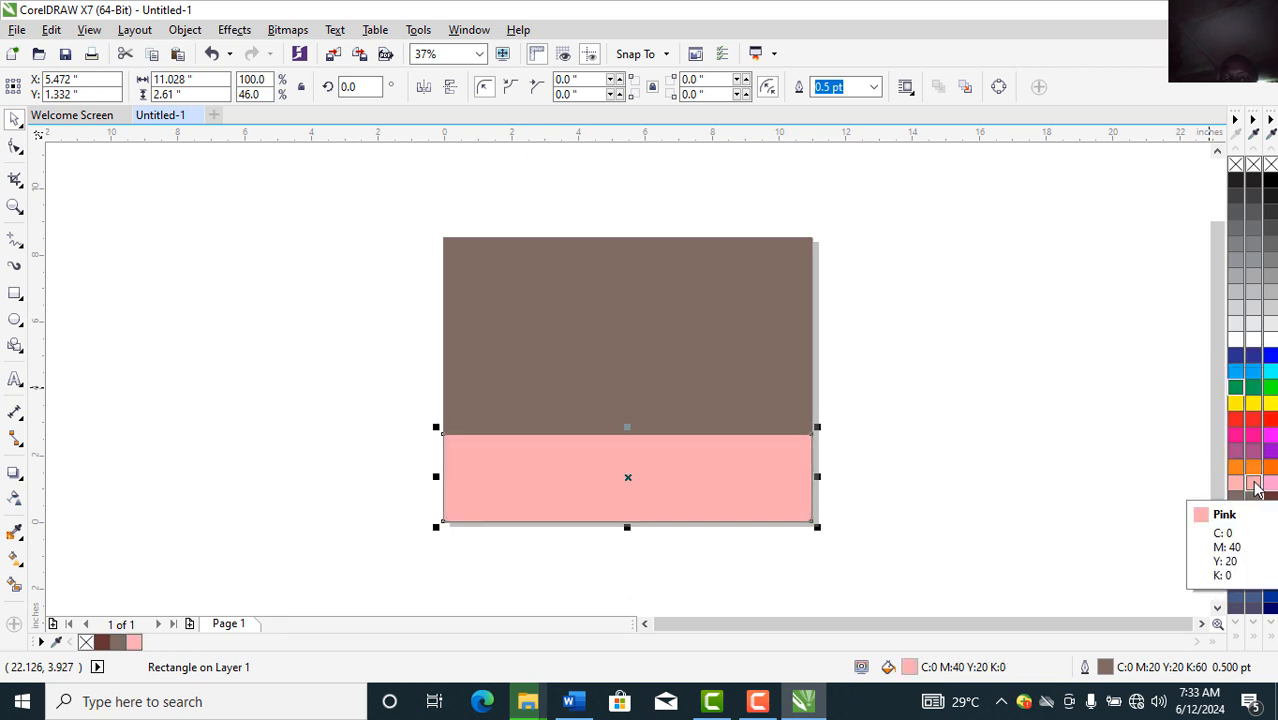
right_click(1256, 485)
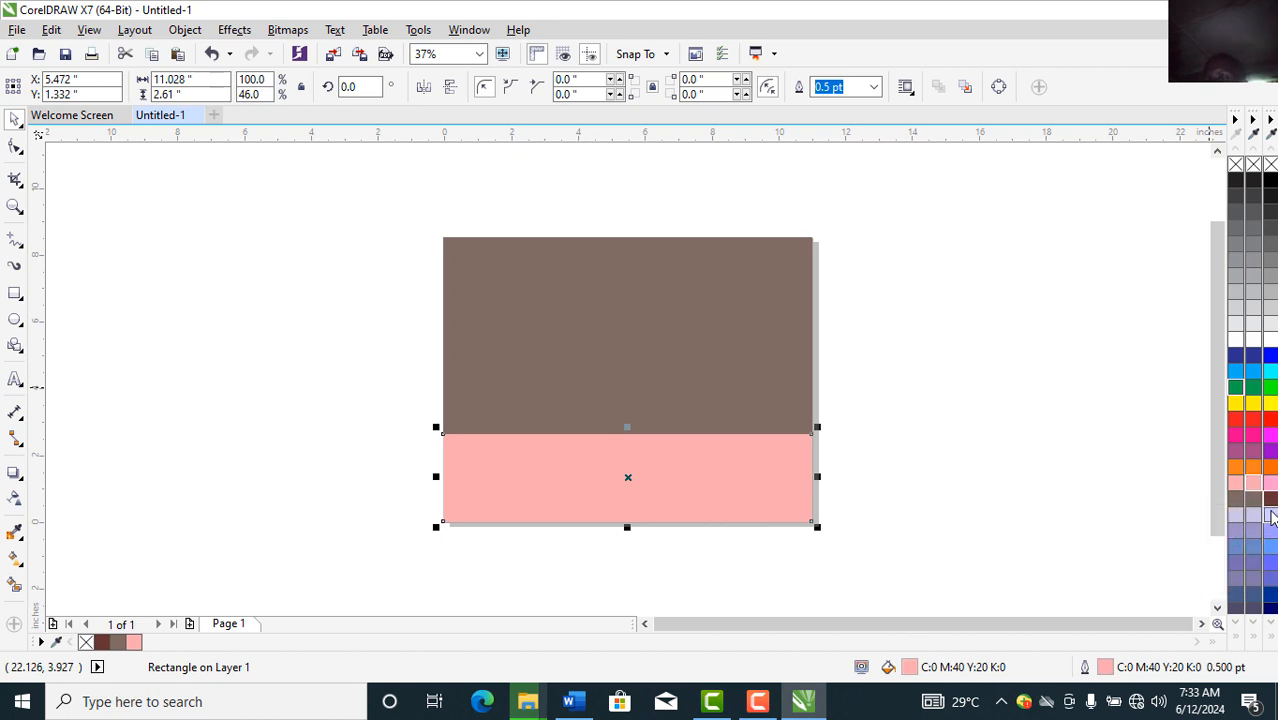
Step: Try orange, Ghost Green and Faded Green as the strip's fill and outline
click(1256, 640)
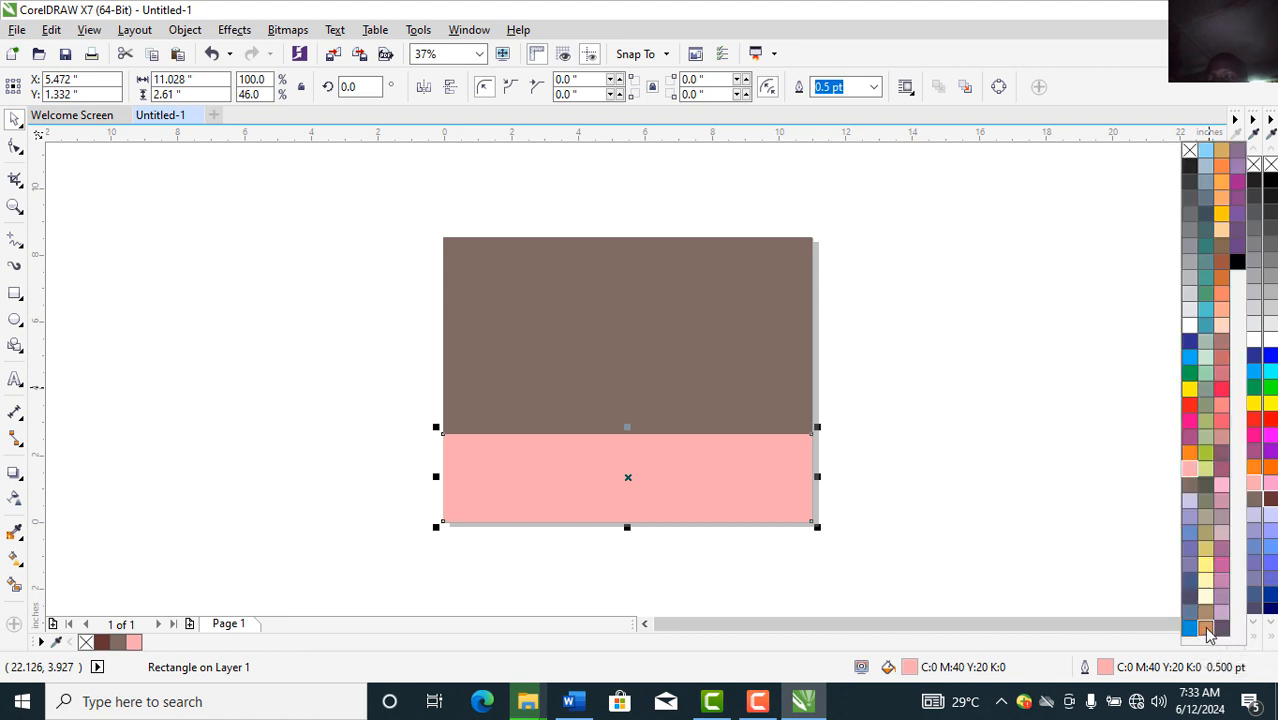
click(1207, 633)
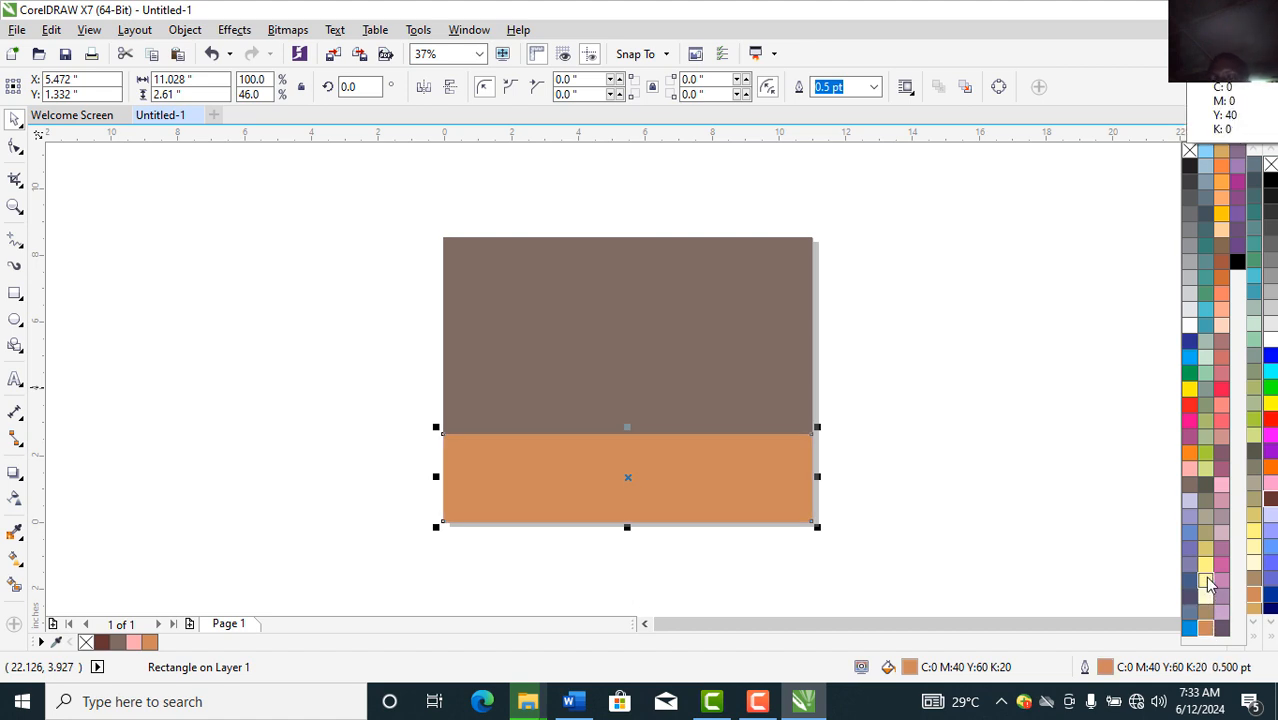
click(1206, 356)
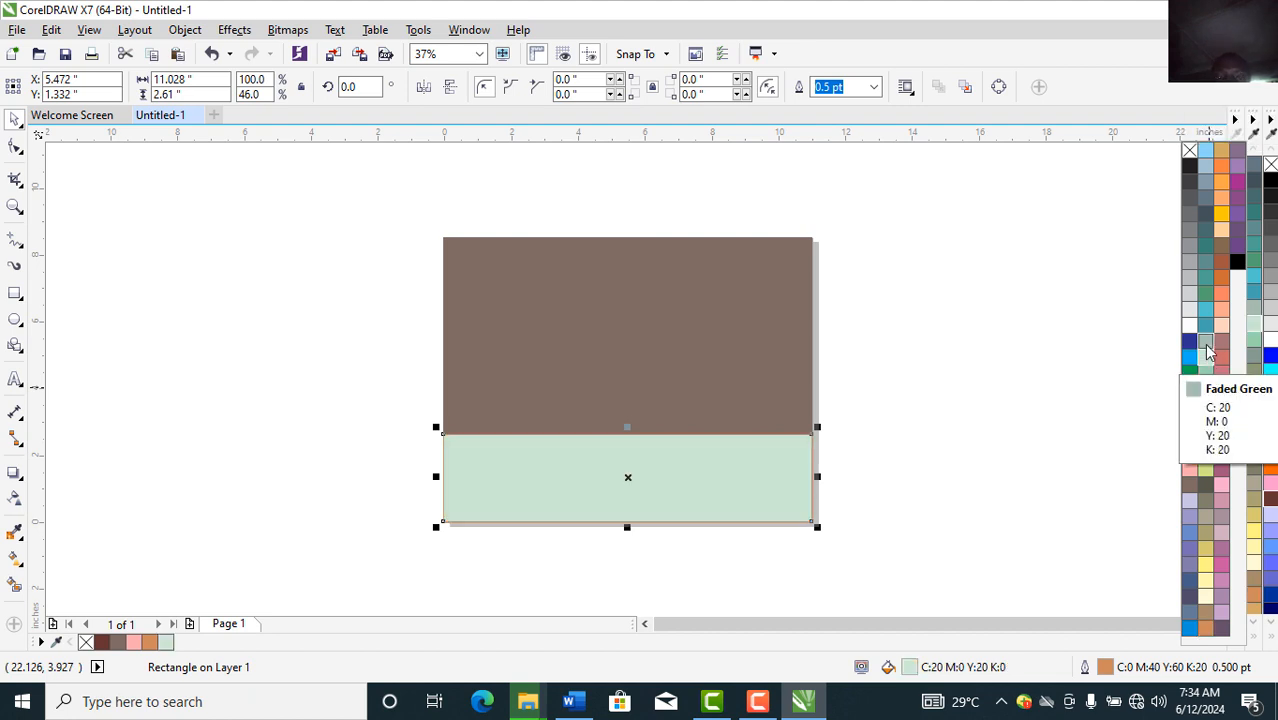
click(1207, 350)
right_click(1207, 350)
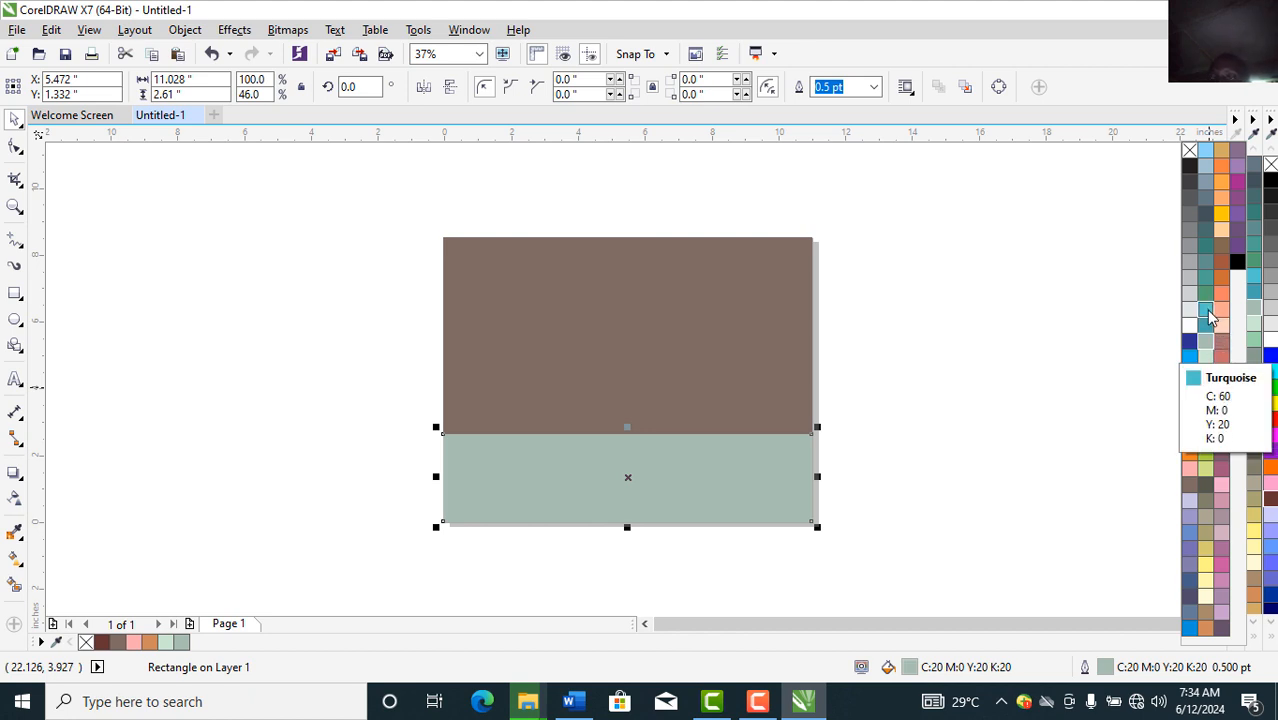
Step: After trying Violet, settle on Light Violet (C0 M40 Y0 K0) for fill and outline
click(1222, 485)
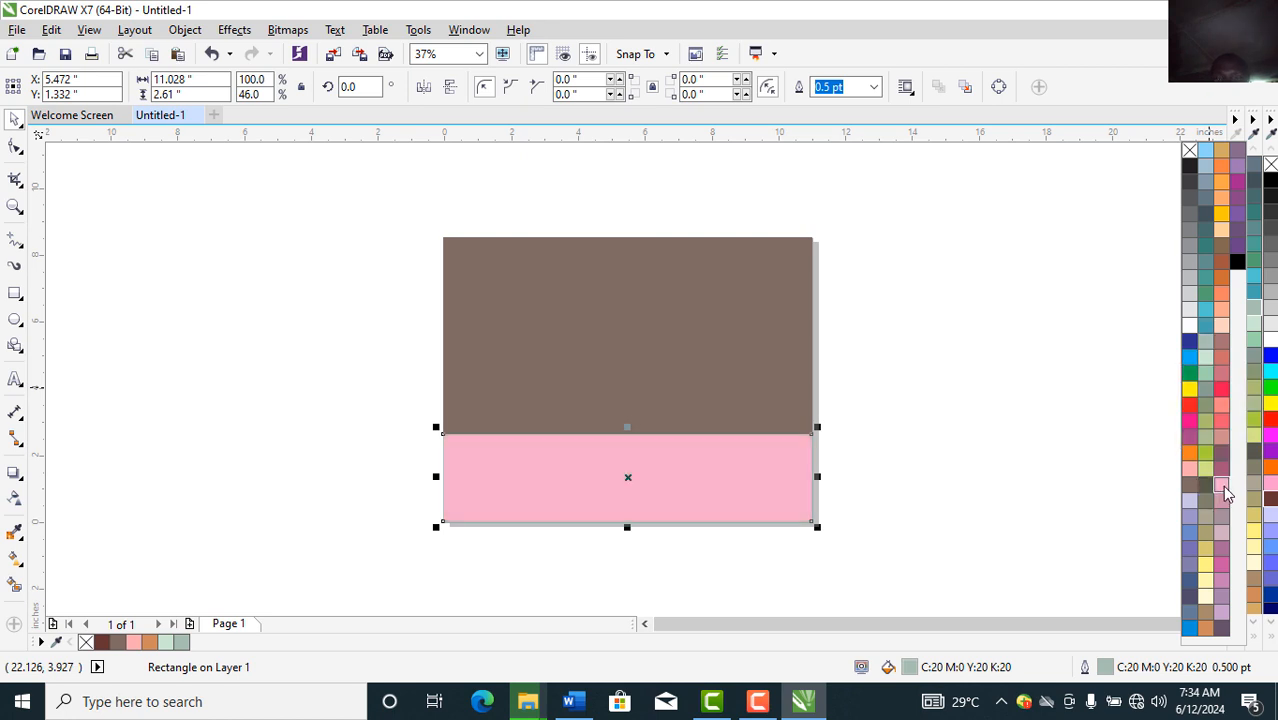
right_click(1222, 485)
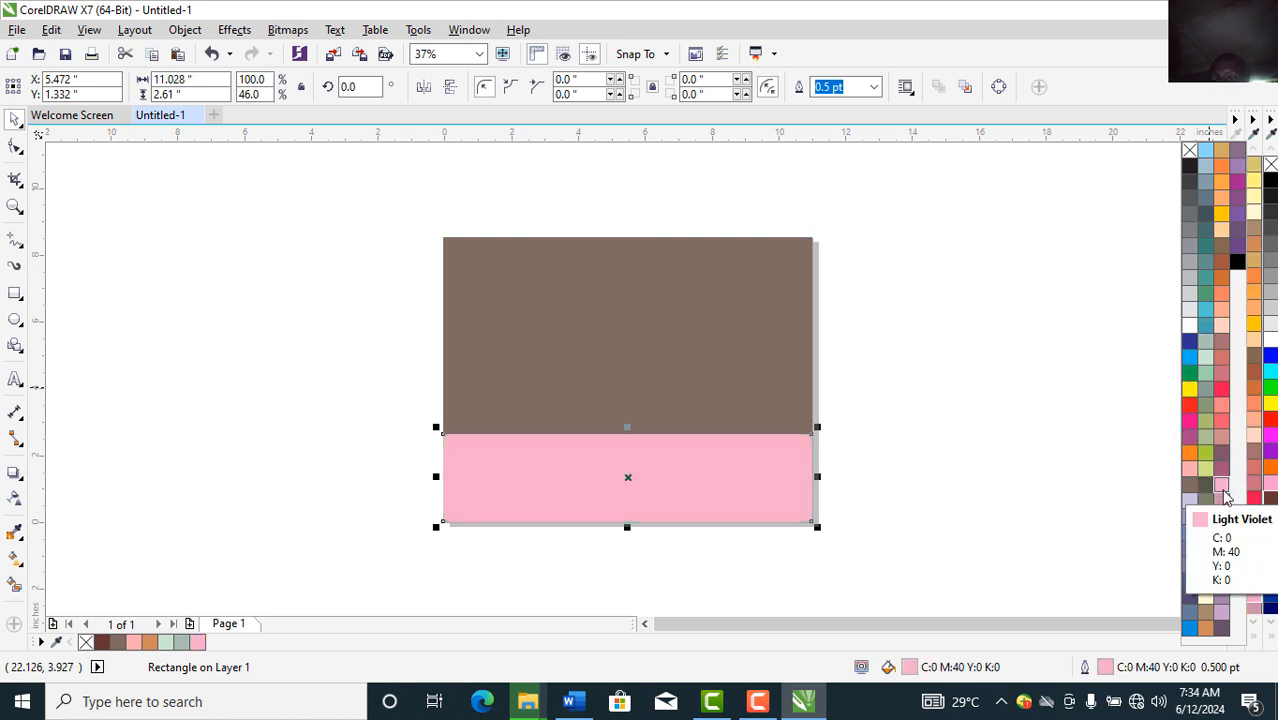
click(1222, 500)
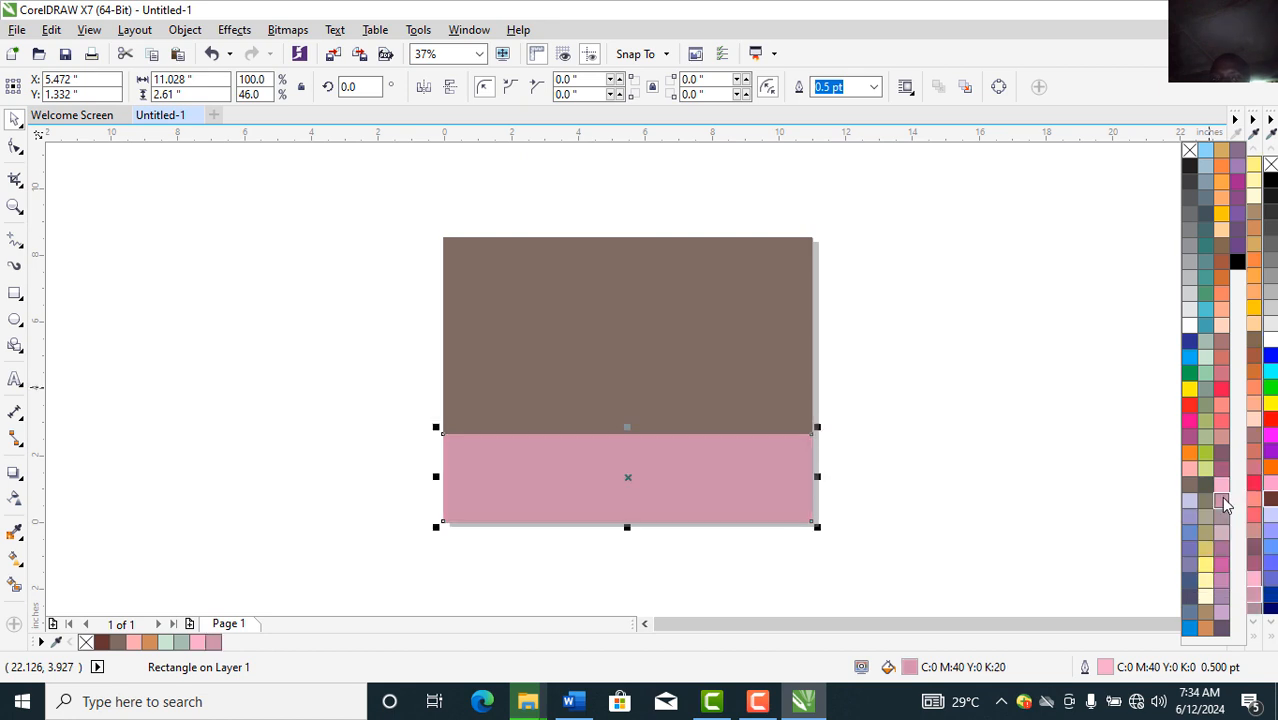
right_click(1222, 500)
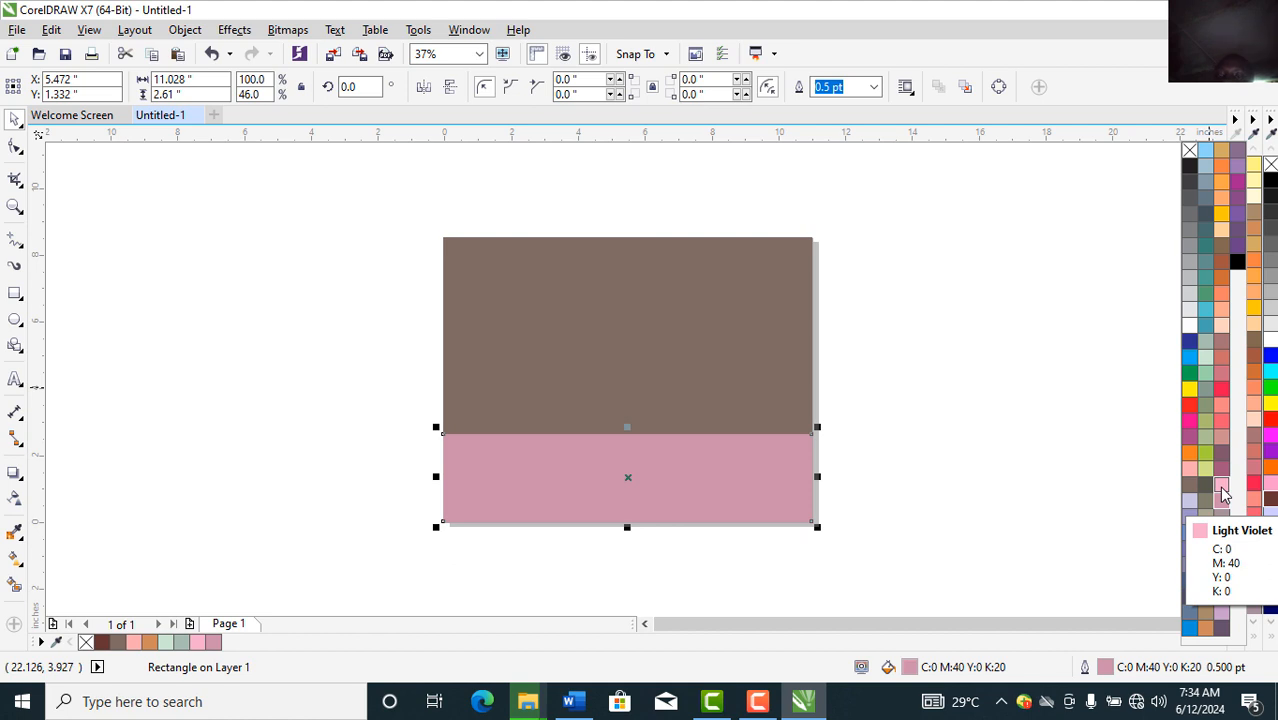
click(1221, 488)
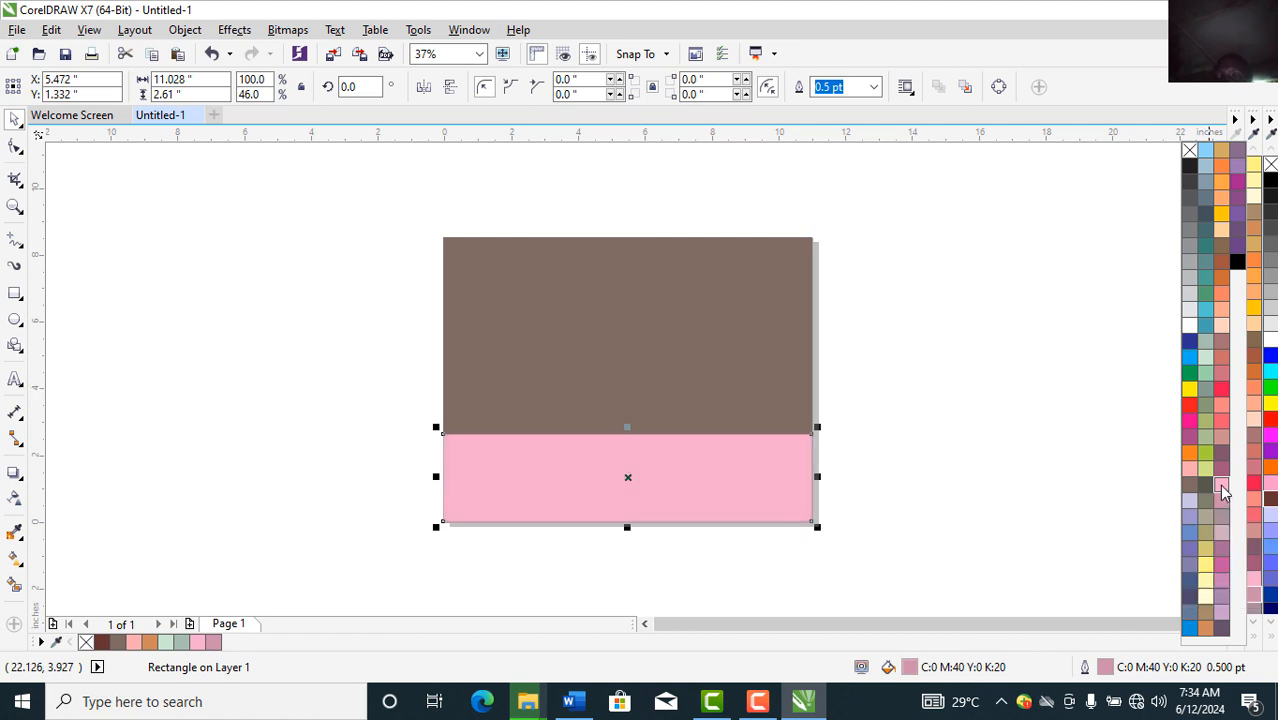
right_click(1221, 484)
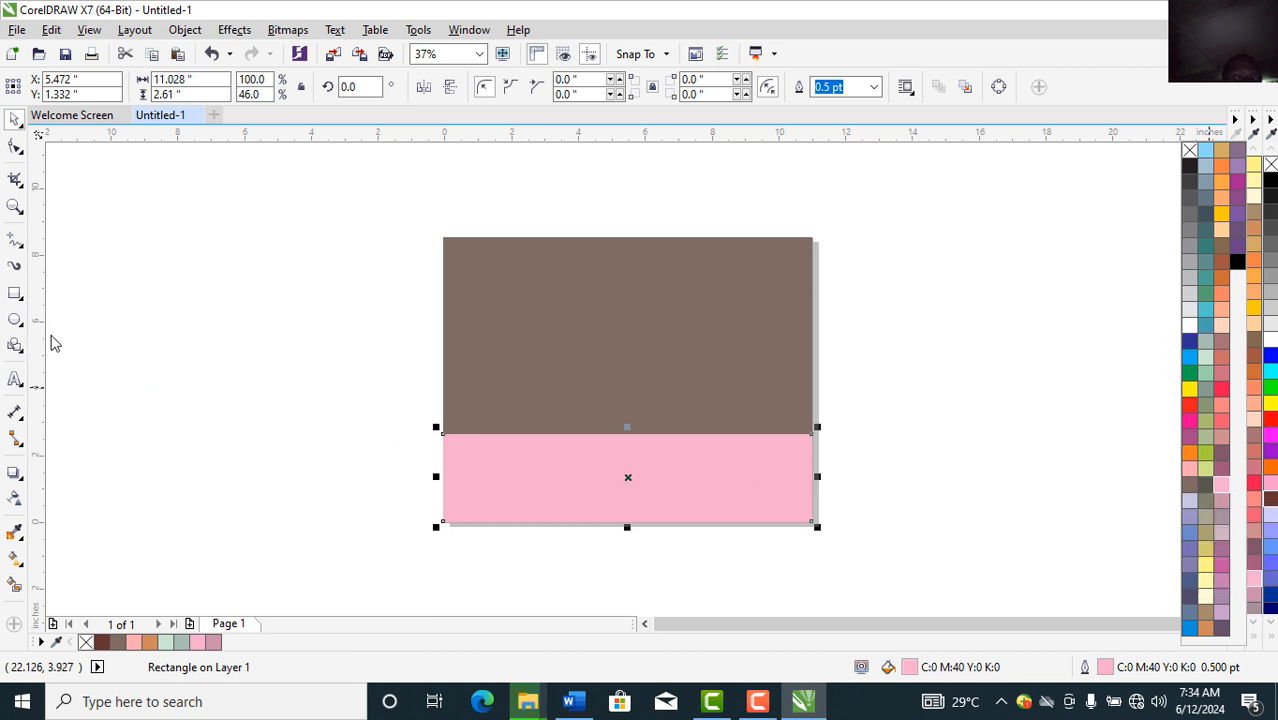
Step: Convert the pink rectangle to curves and pull three new top-edge nodes downward
click(15, 148)
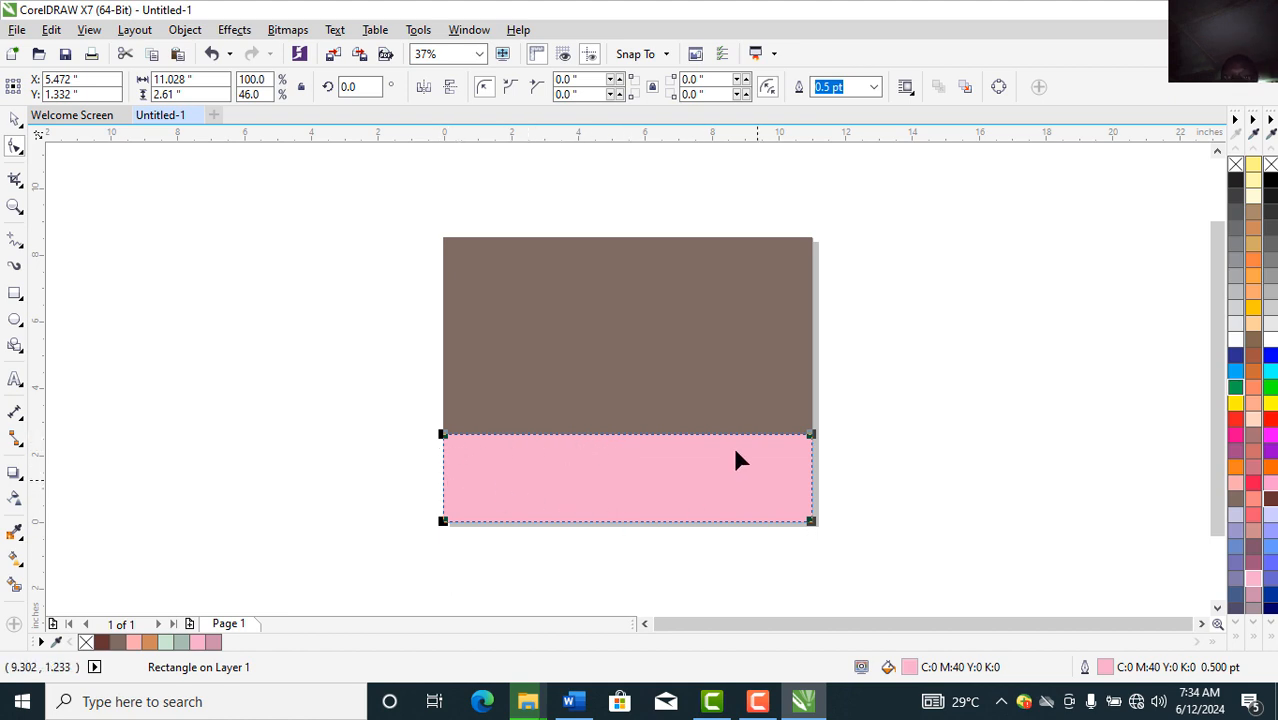
click(998, 88)
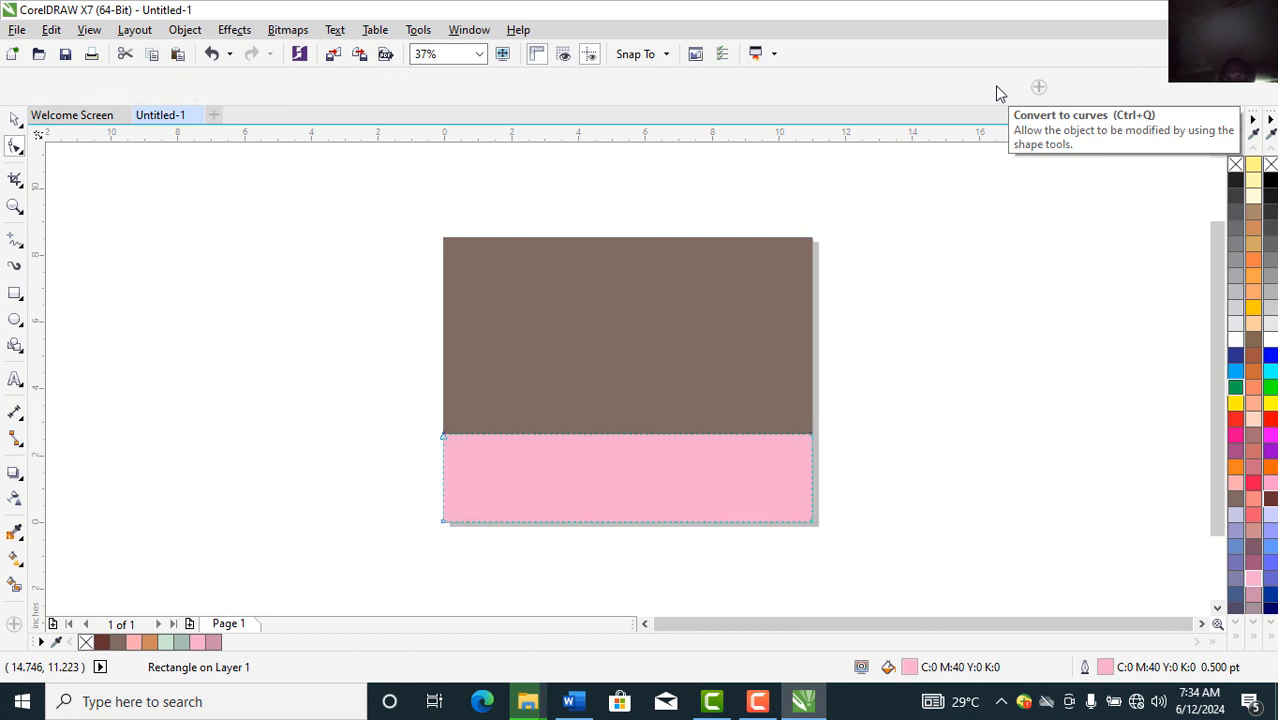
double_click(619, 435)
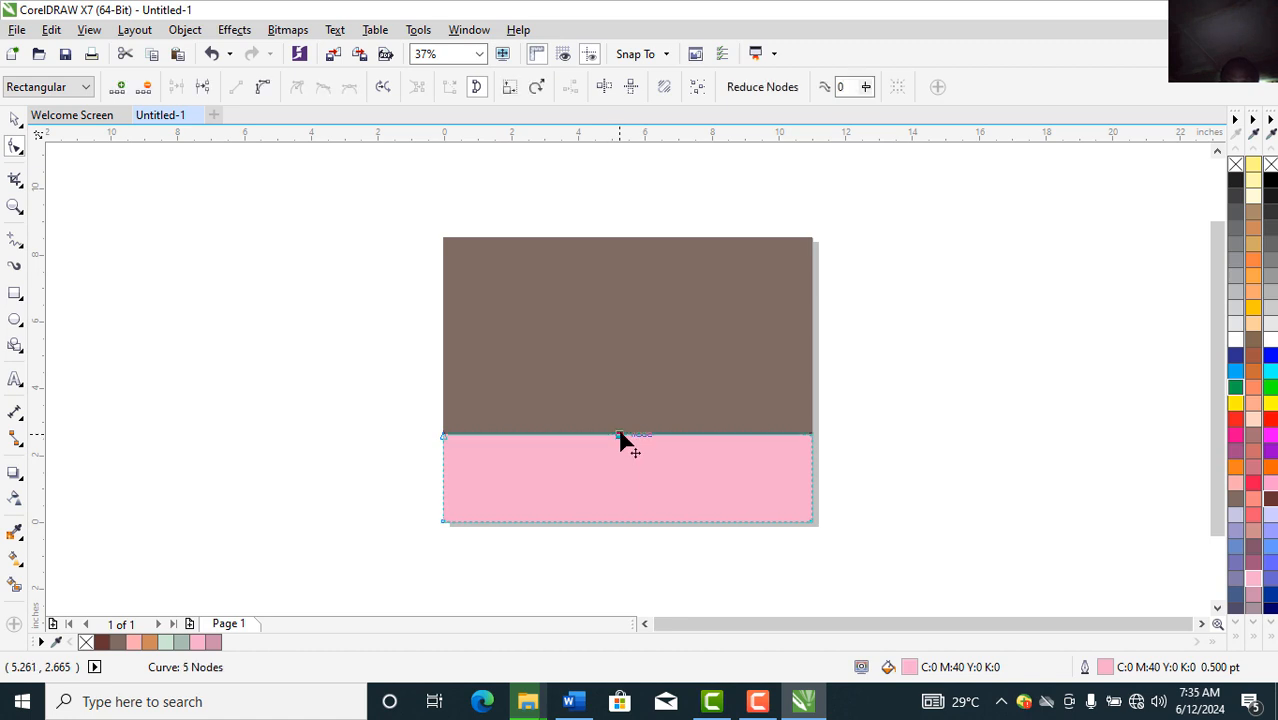
drag(621, 440, 624, 478)
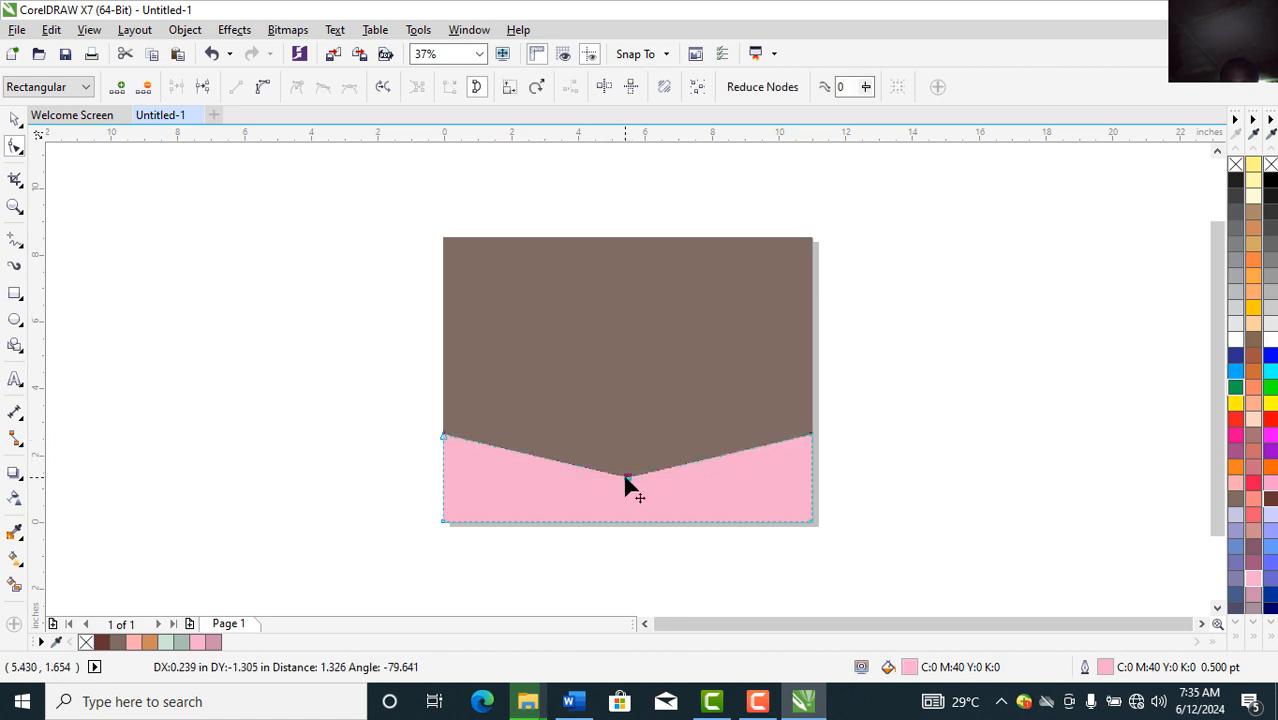
click(515, 453)
drag(515, 458, 513, 471)
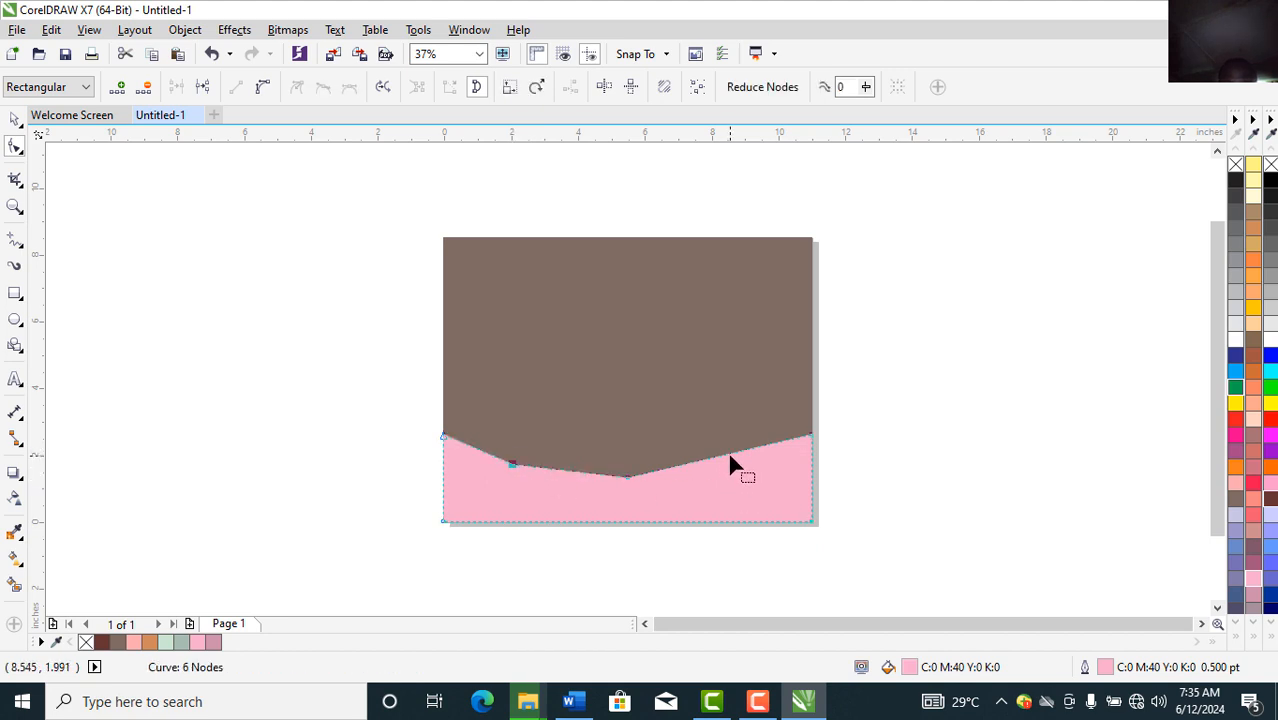
double_click(728, 451)
drag(730, 456, 737, 467)
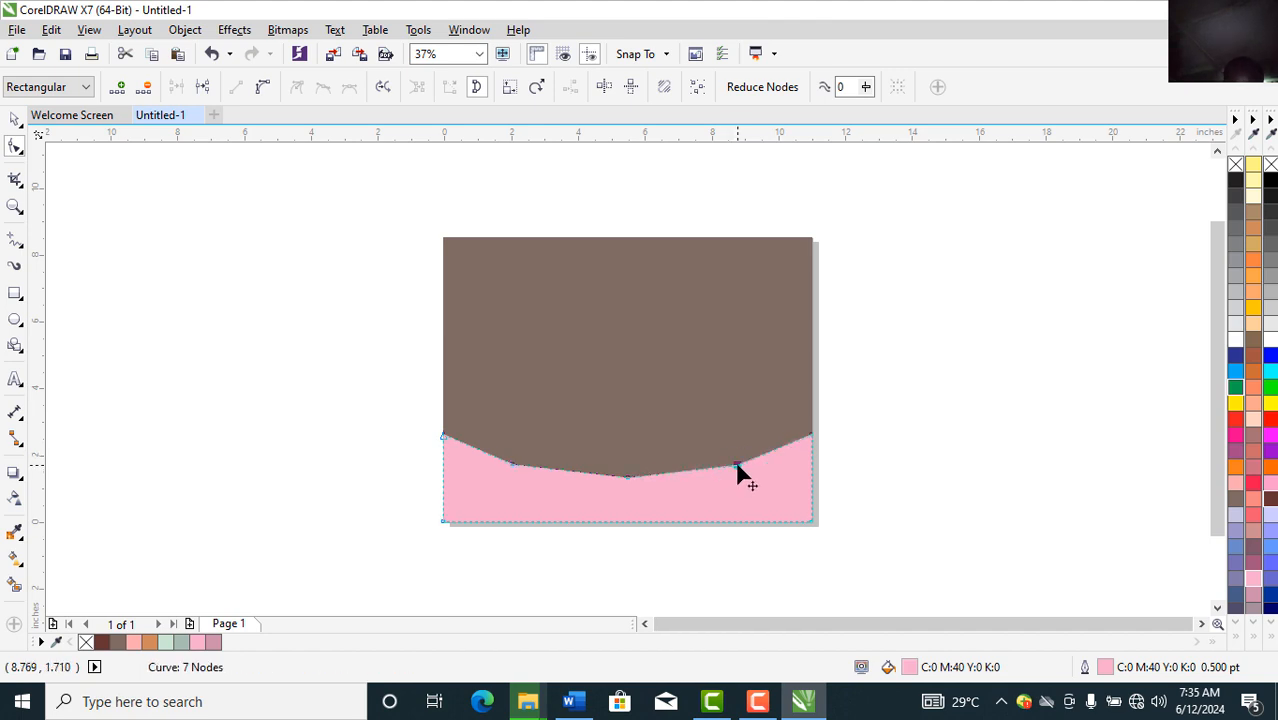
Step: Turn the three straight top-edge segments into curves
right_click(737, 470)
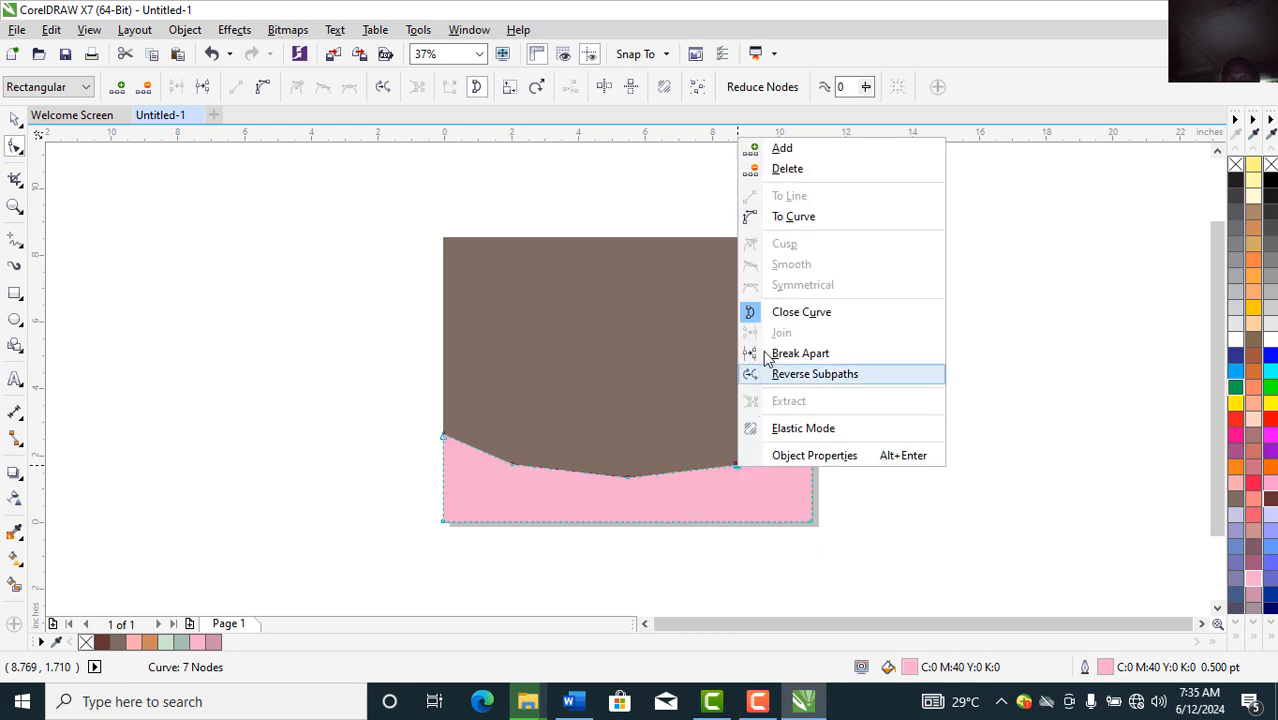
click(790, 216)
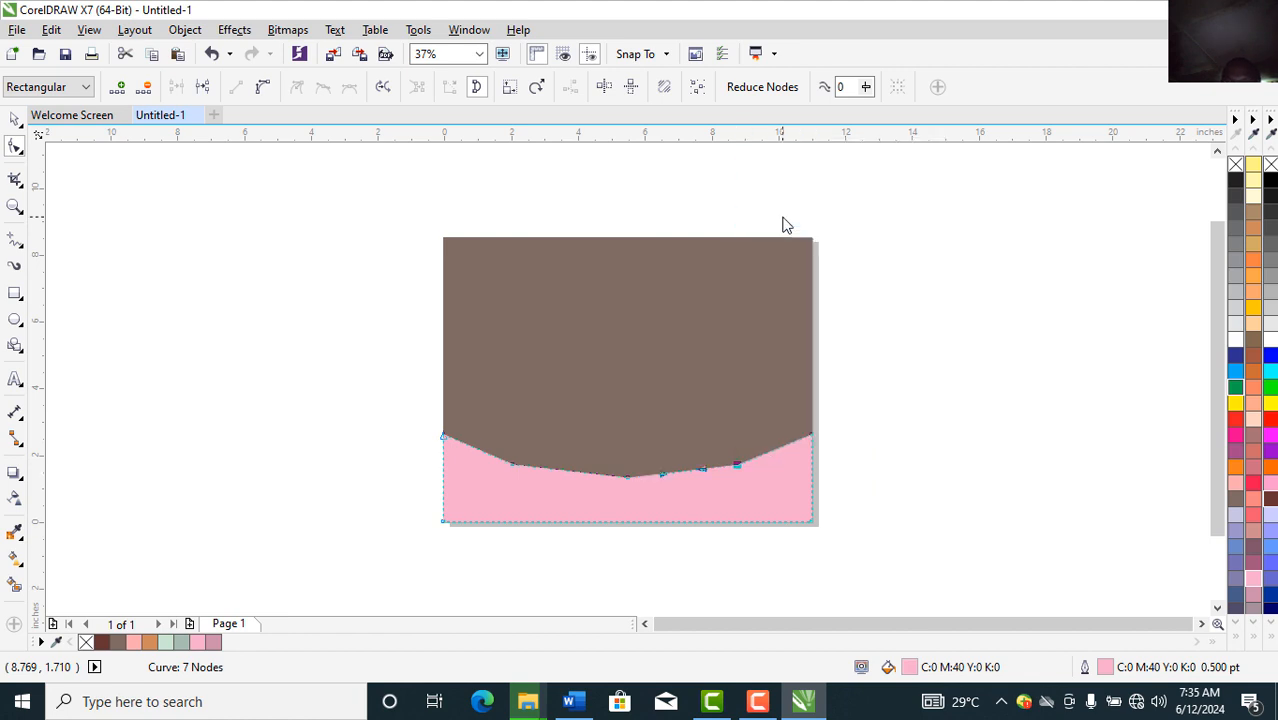
right_click(624, 475)
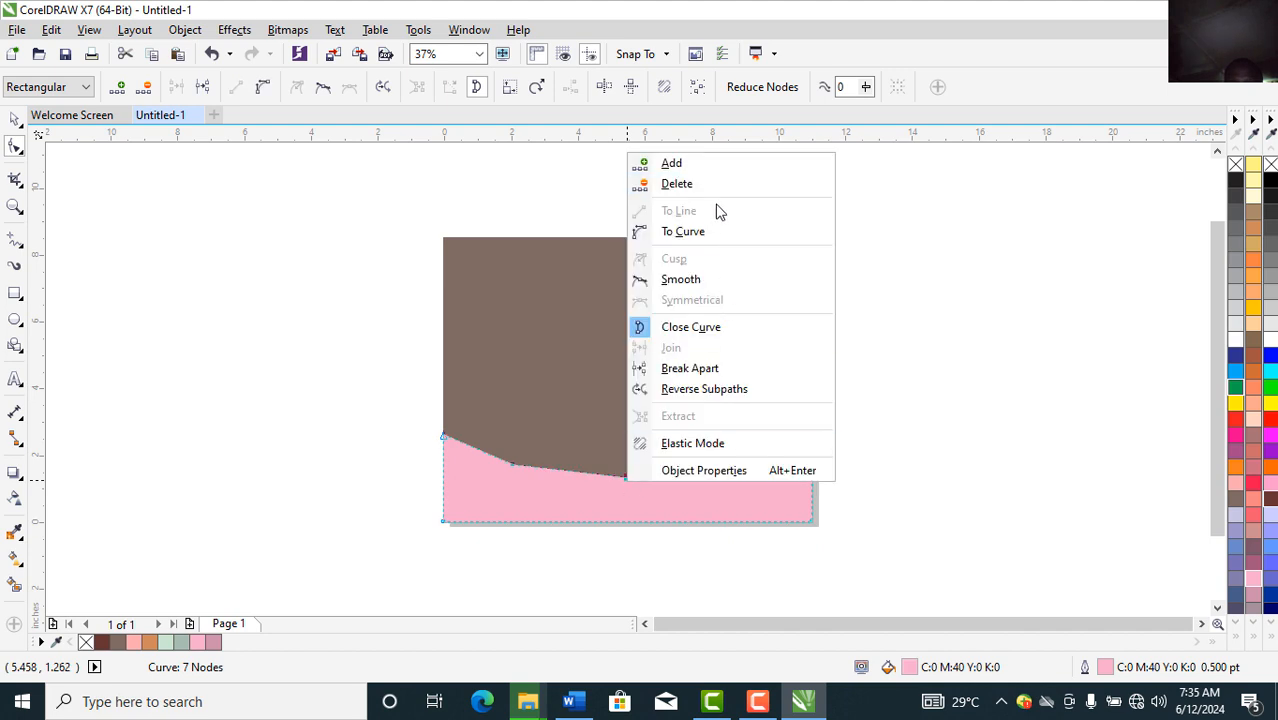
click(697, 232)
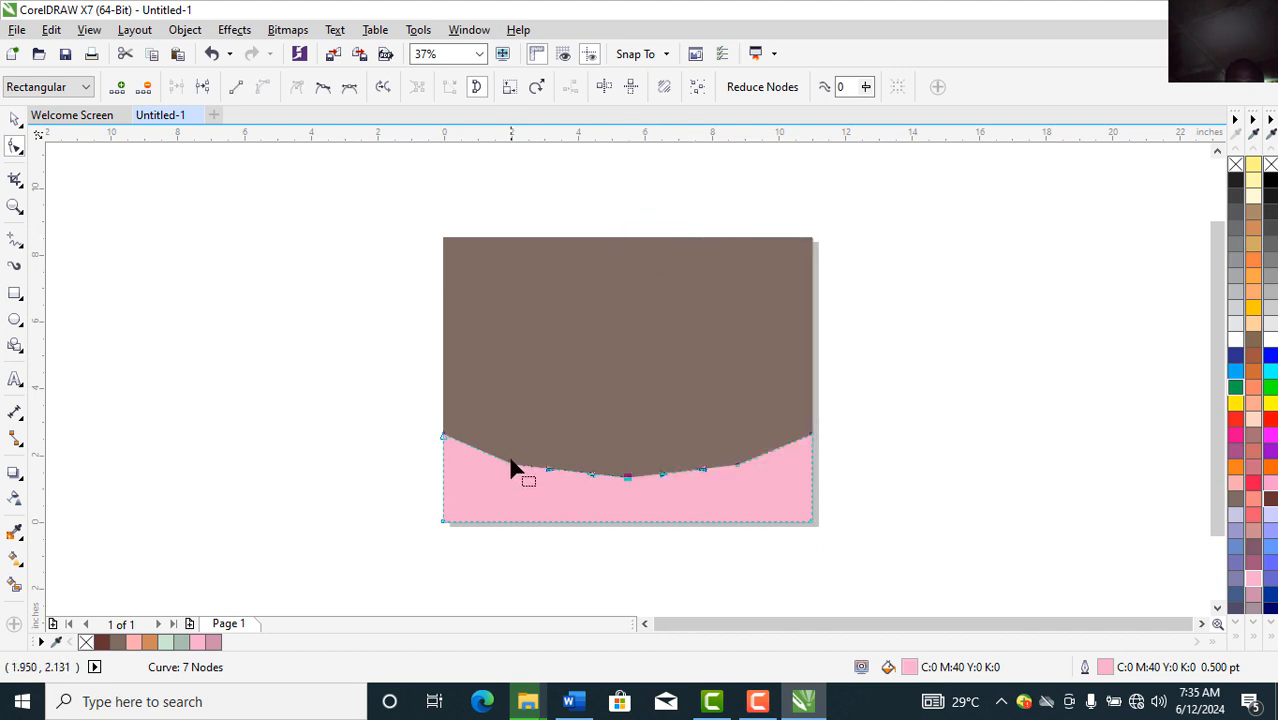
right_click(512, 470)
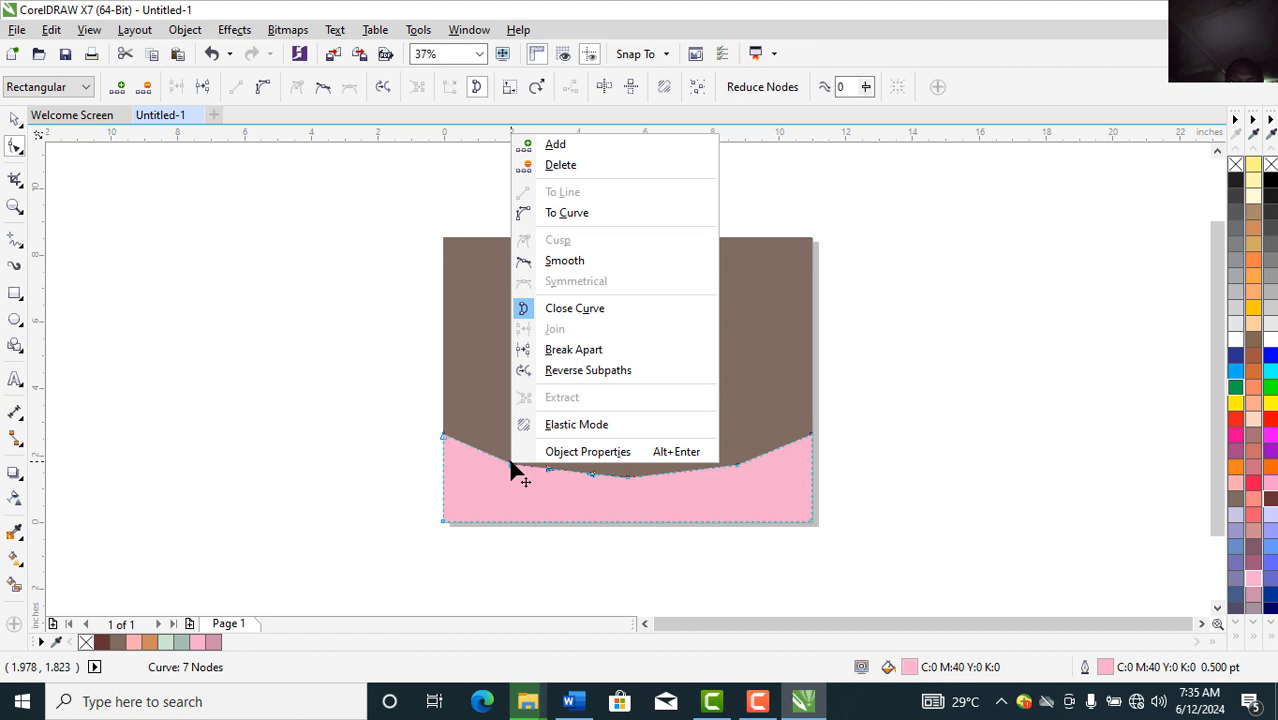
click(584, 214)
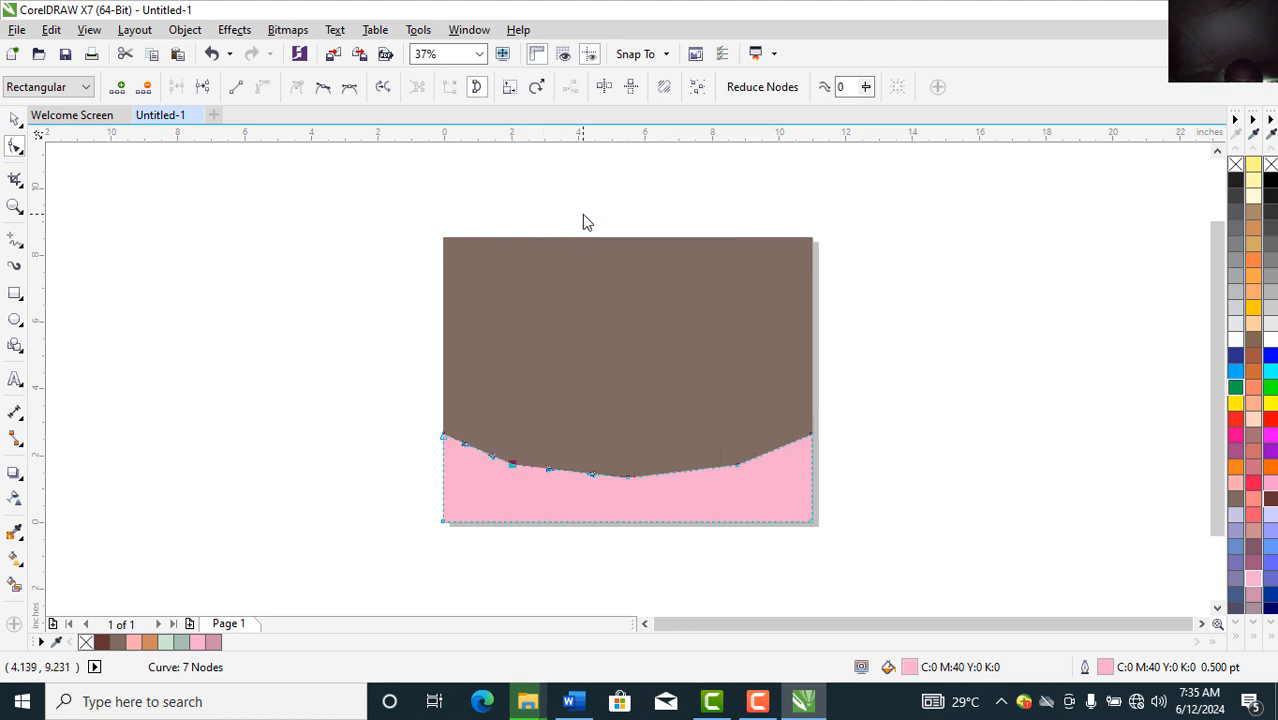
Step: Delete the middle, right and left added nodes, leaving one smooth curved top edge
right_click(628, 477)
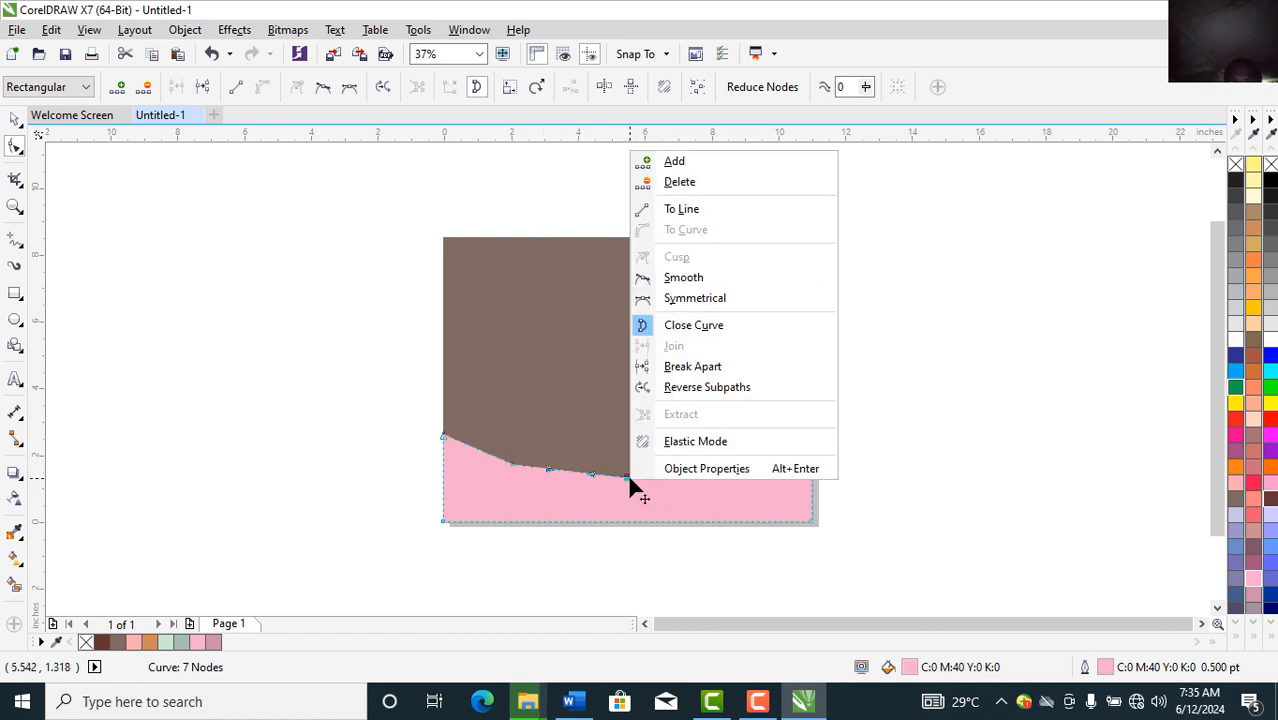
click(688, 184)
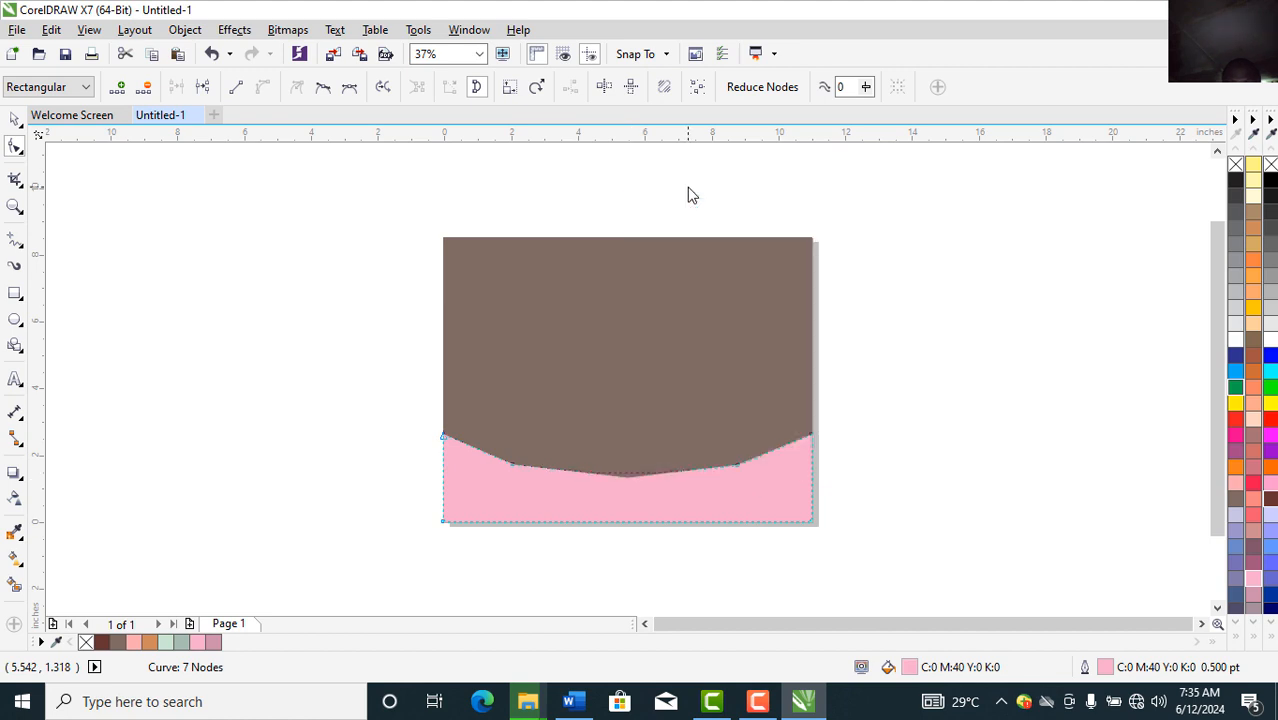
right_click(740, 470)
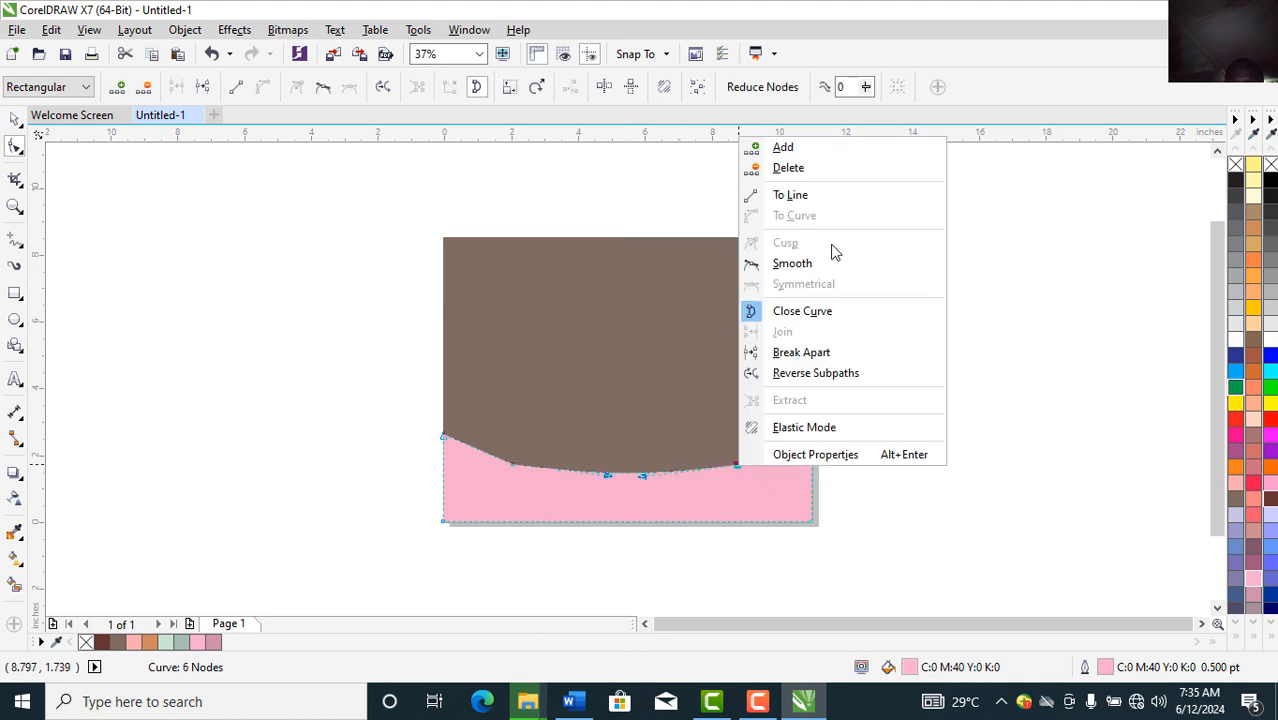
click(789, 168)
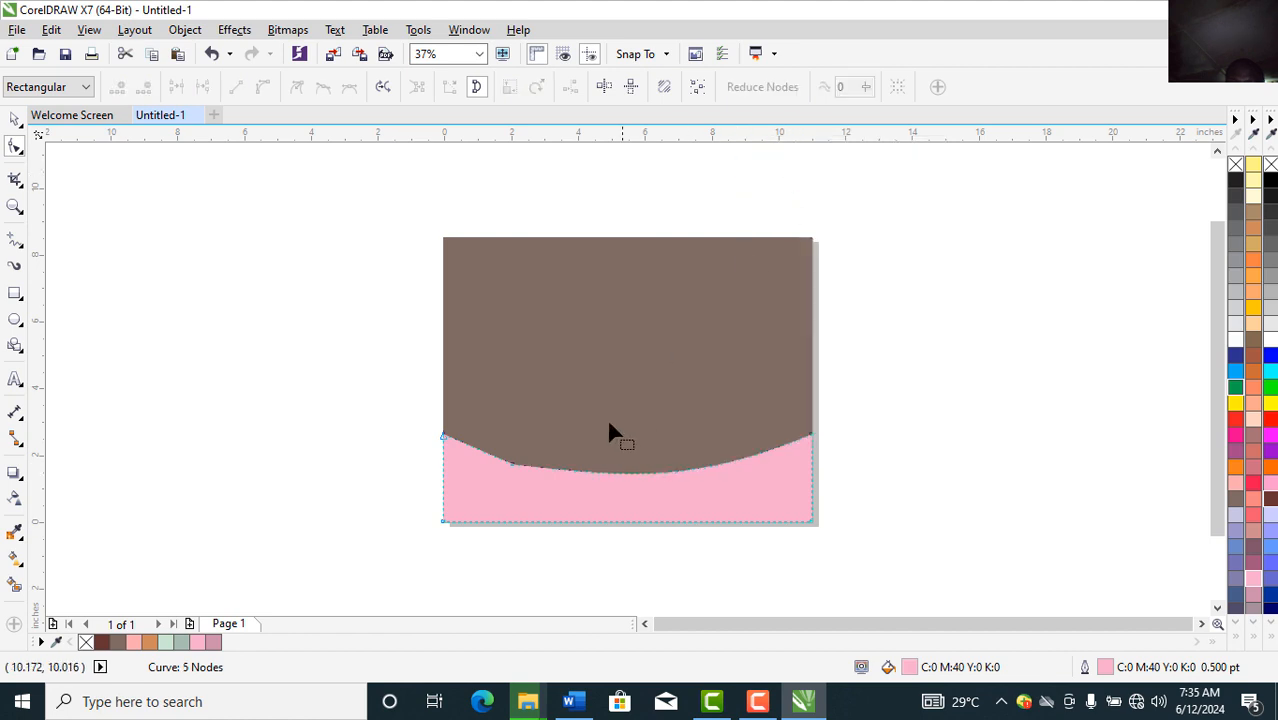
right_click(512, 463)
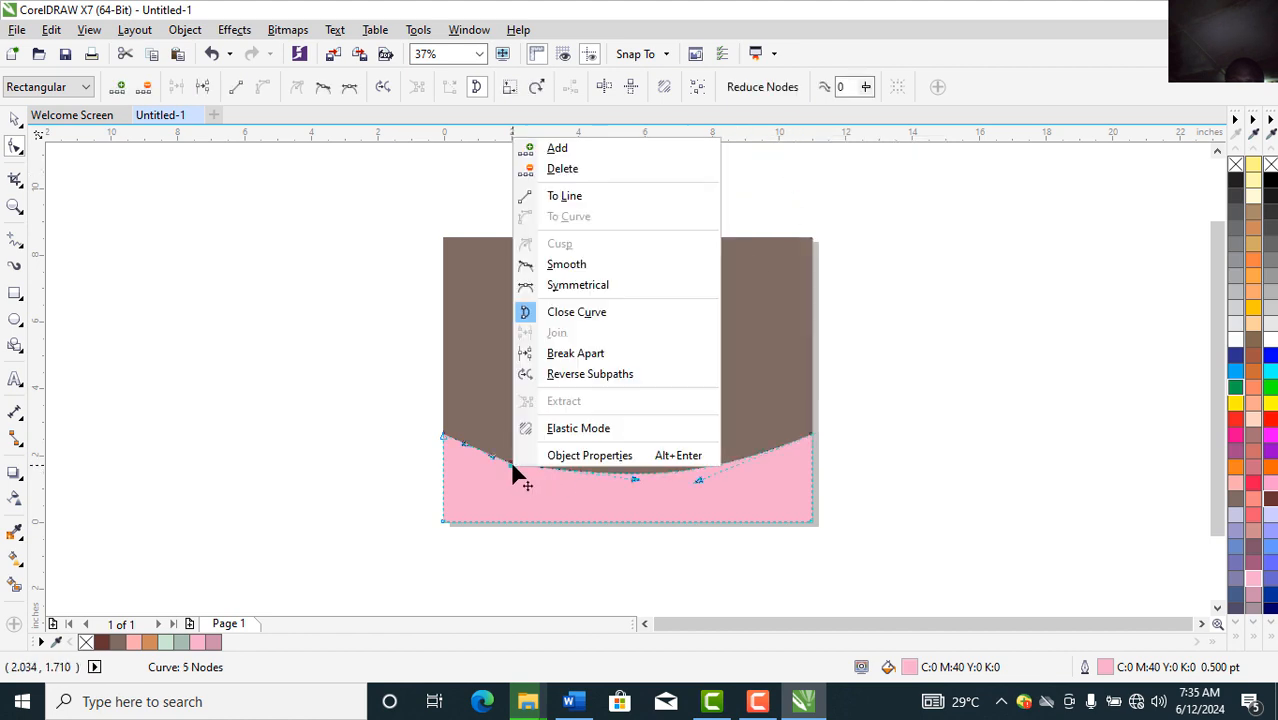
click(580, 172)
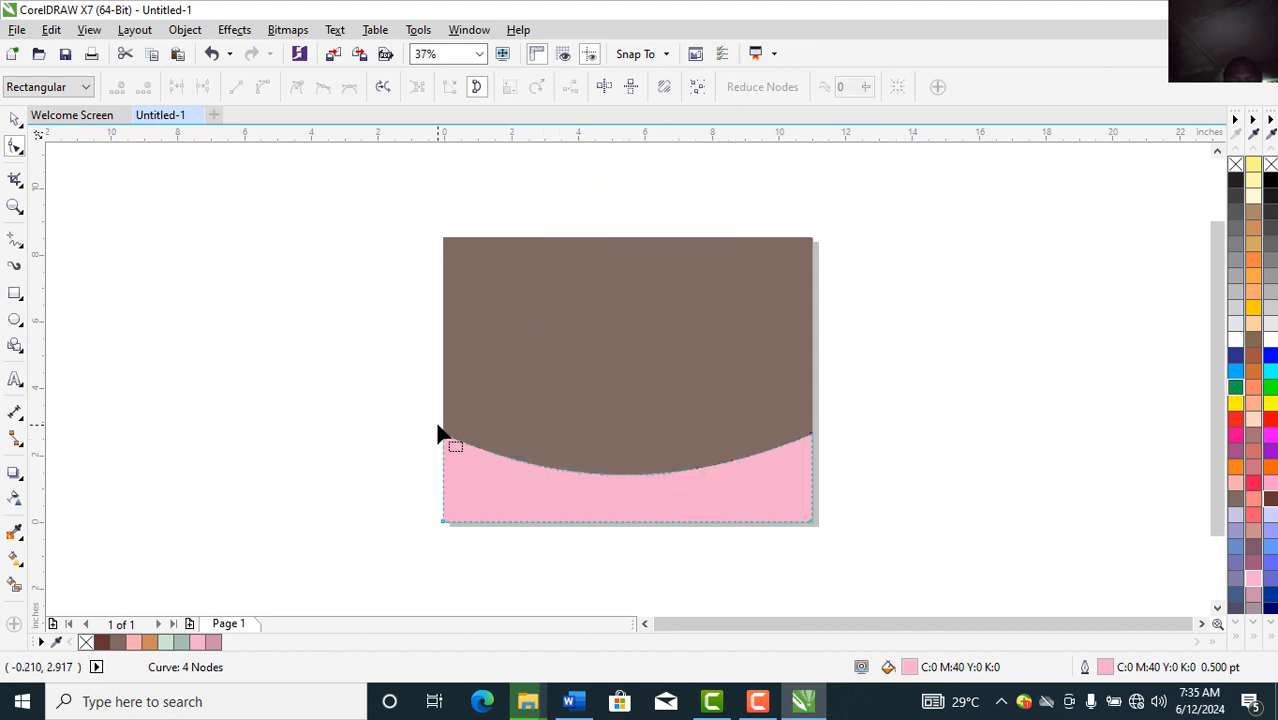
Step: Shorten the shape, raise its top corners, deepen the dip, then stretch it to 2.946 in tall
click(12, 122)
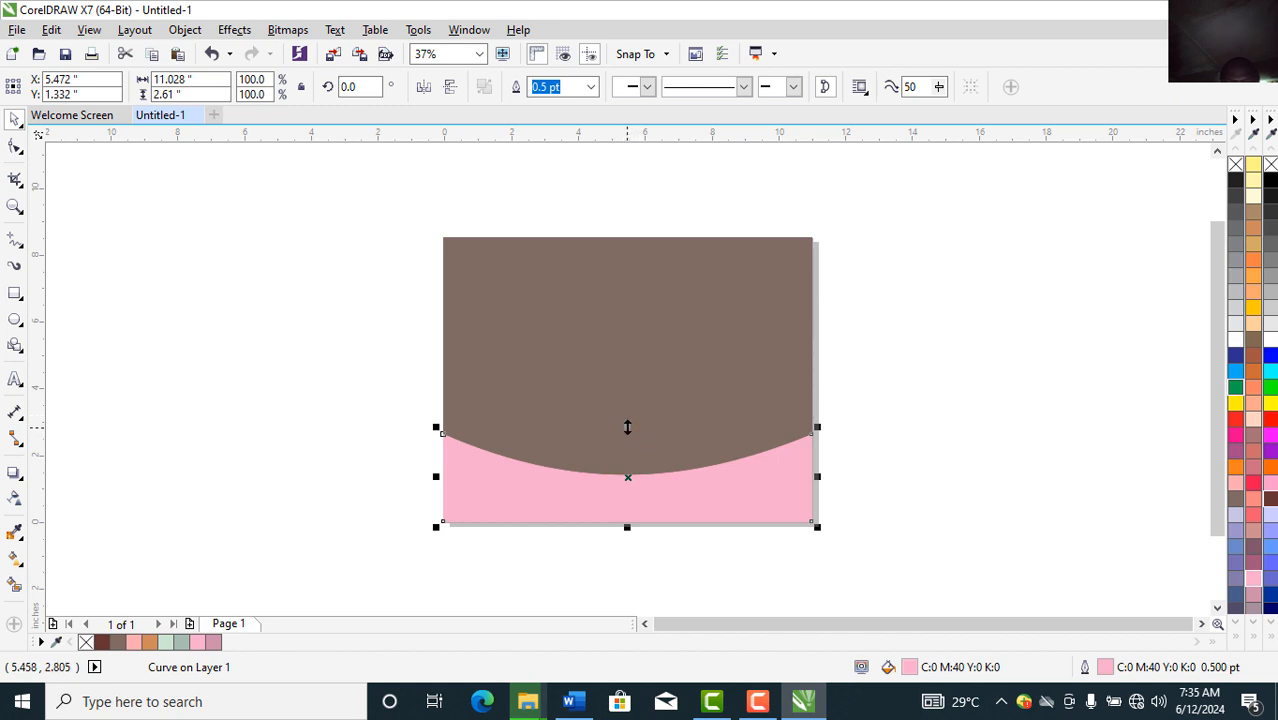
drag(628, 427, 629, 444)
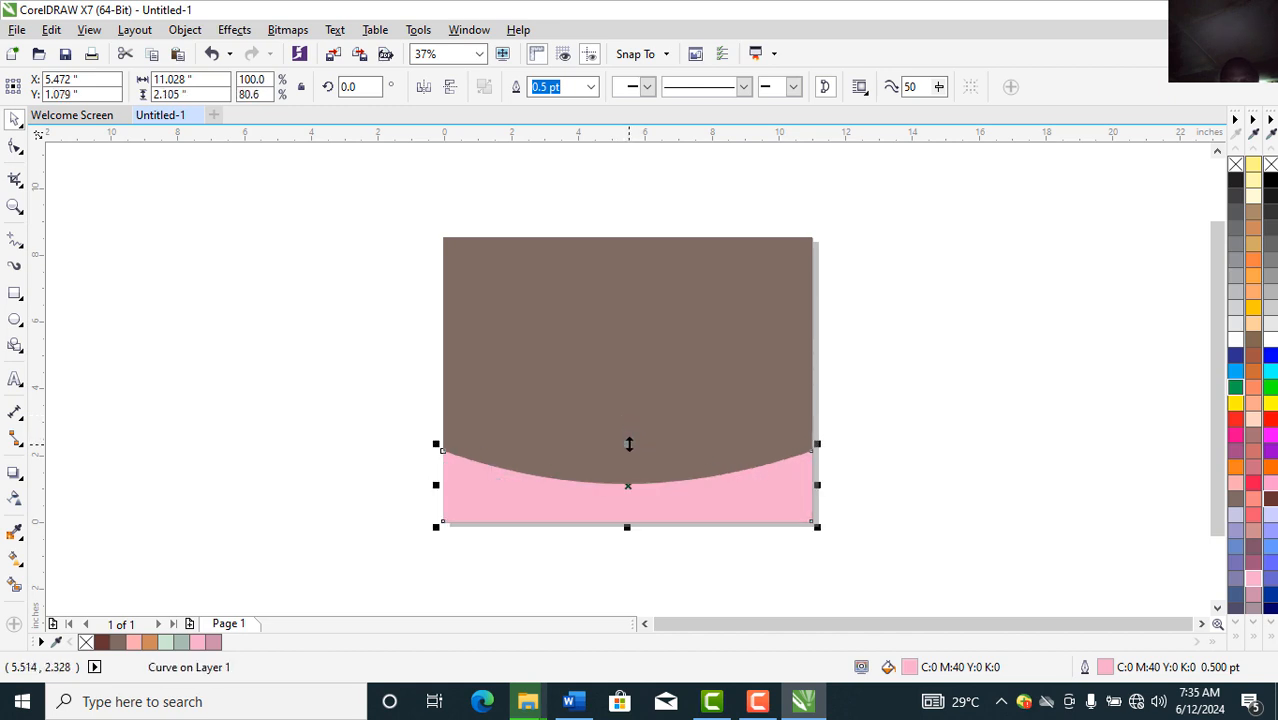
click(15, 148)
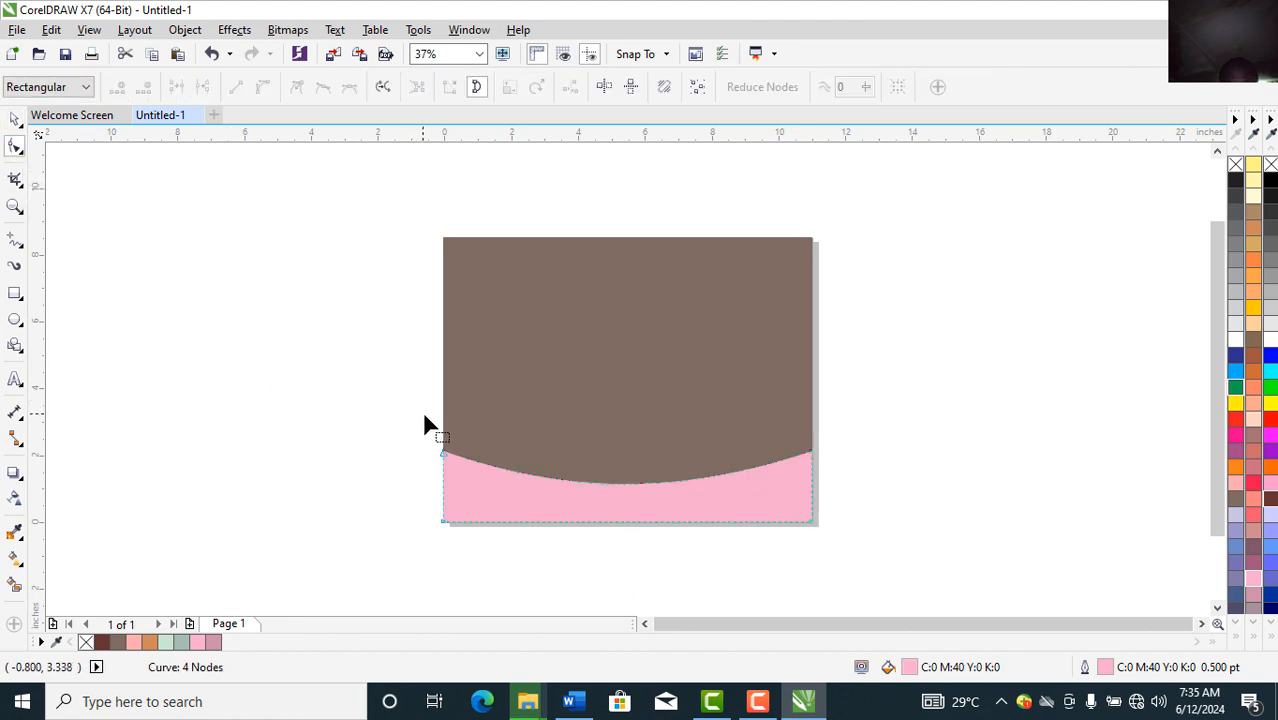
drag(424, 425, 845, 473)
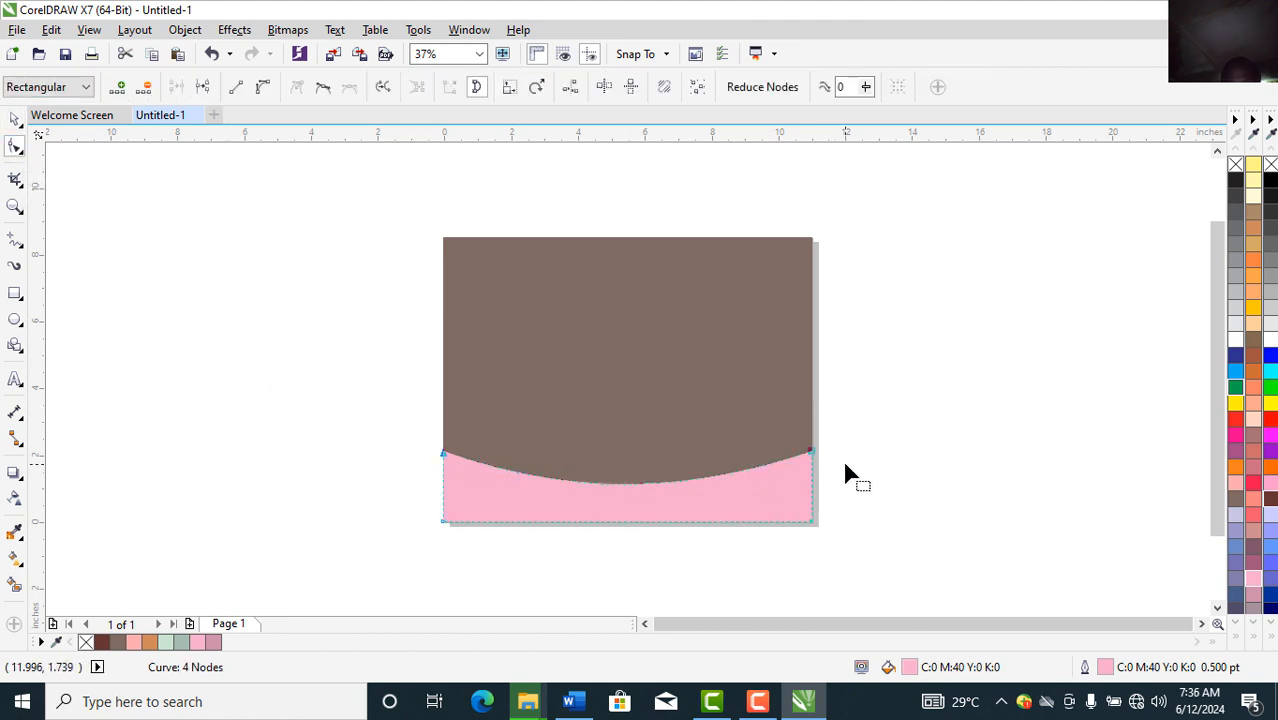
key(Up)
key(Up)
key(Up)
key(Up)
key(Up)
key(Up)
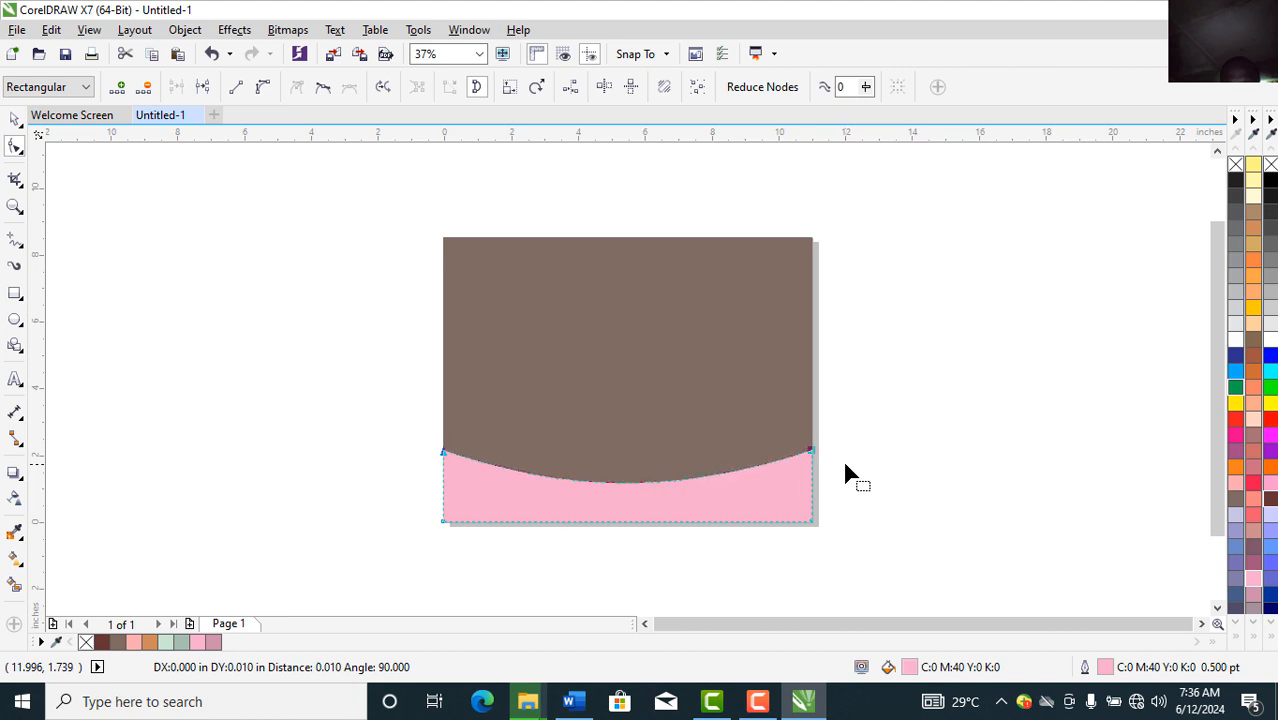
key(Up)
key(Up)
key(Up)
key(Up)
key(Up)
key(Up)
key(Up)
key(Up)
key(Up)
key(Up)
key(Up)
key(Up)
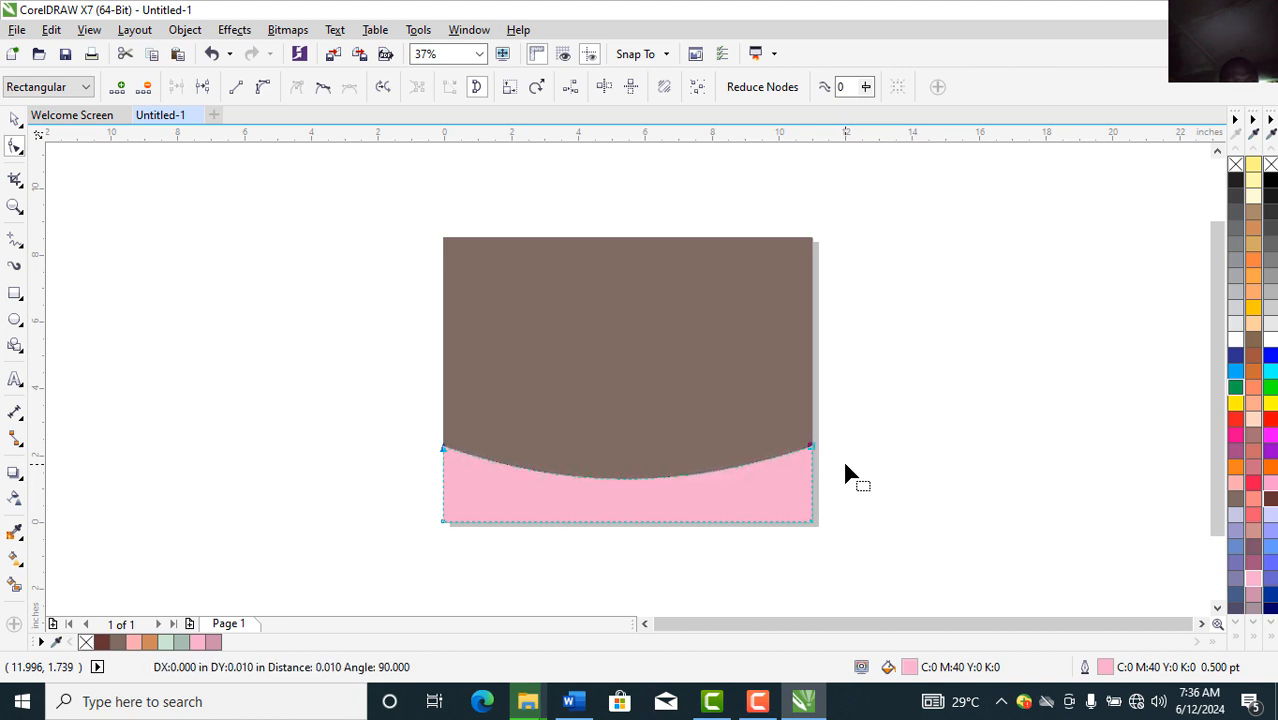
key(Up)
key(Up)
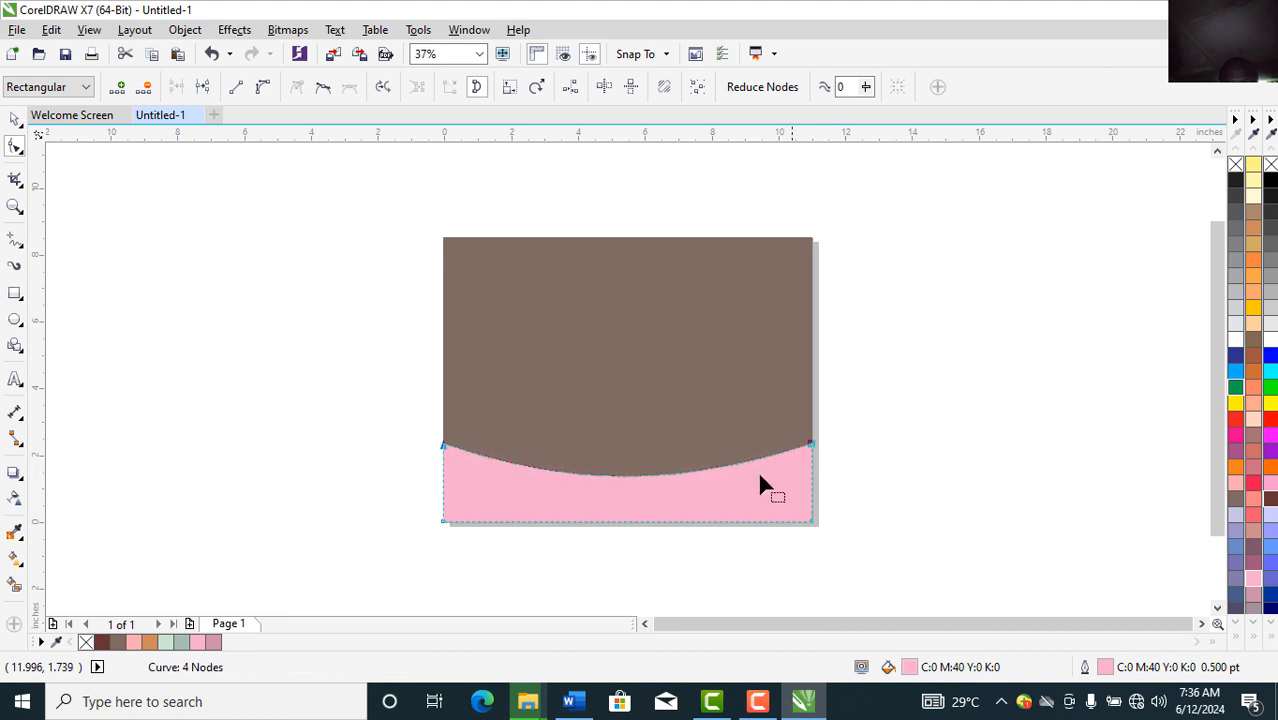
drag(637, 487, 636, 499)
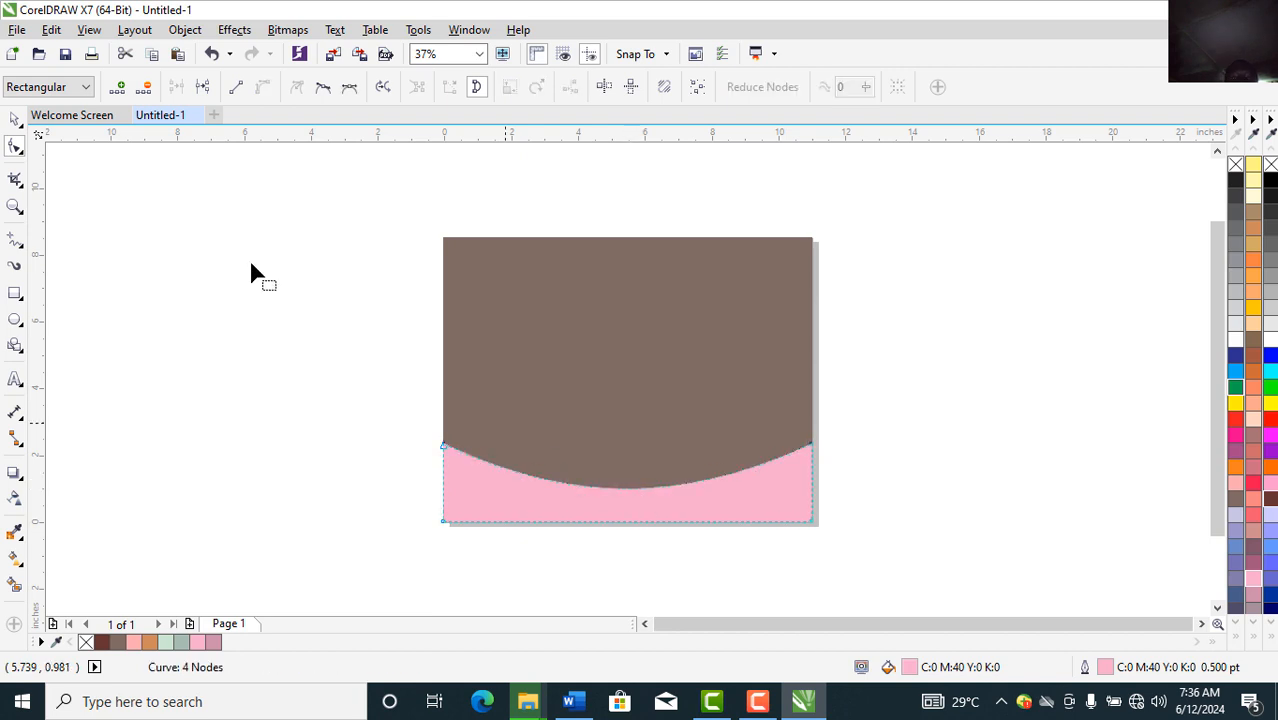
click(14, 120)
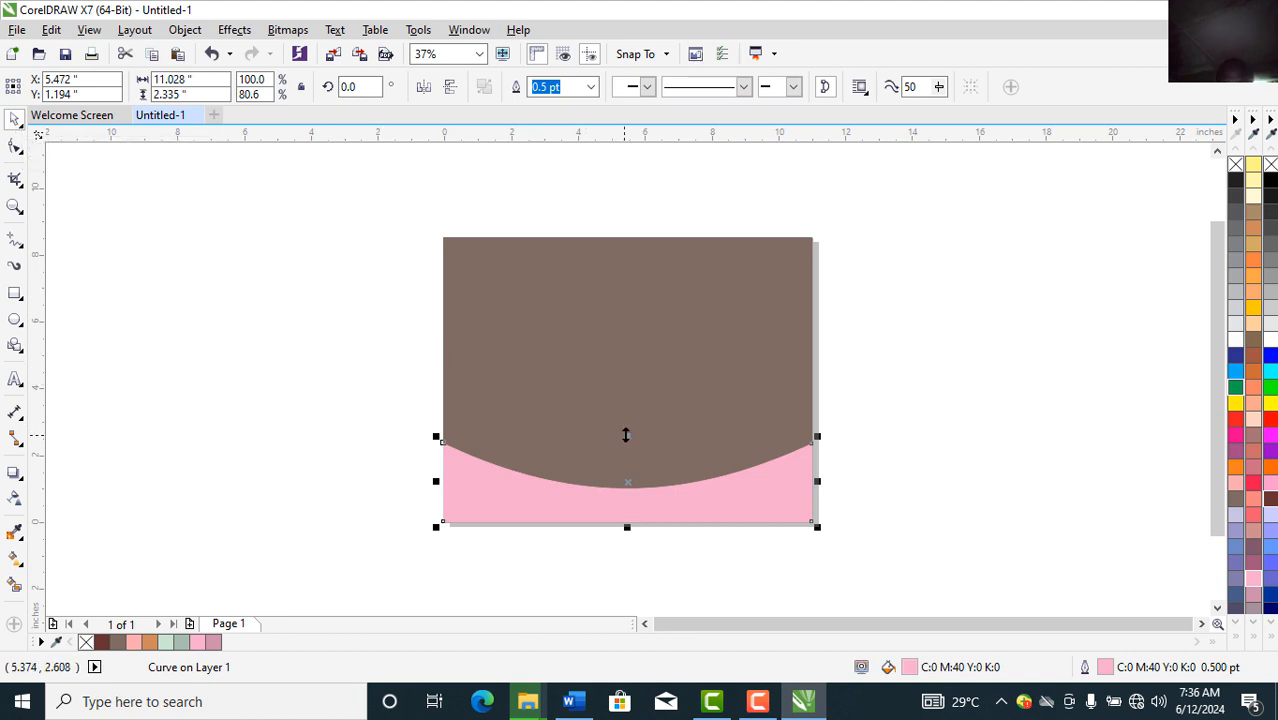
drag(626, 435, 626, 413)
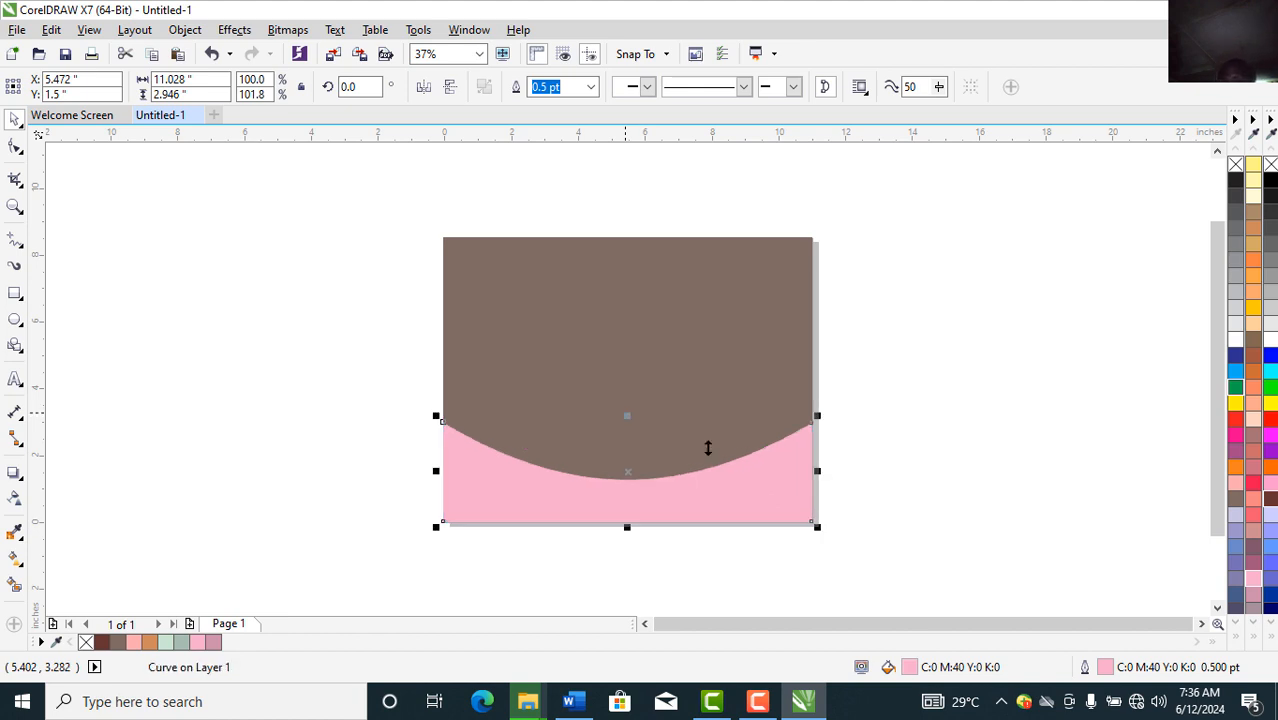
Step: Make the curve Ruby Red with matching outline and lower its top slightly to leave a thin pink arc
click(1257, 369)
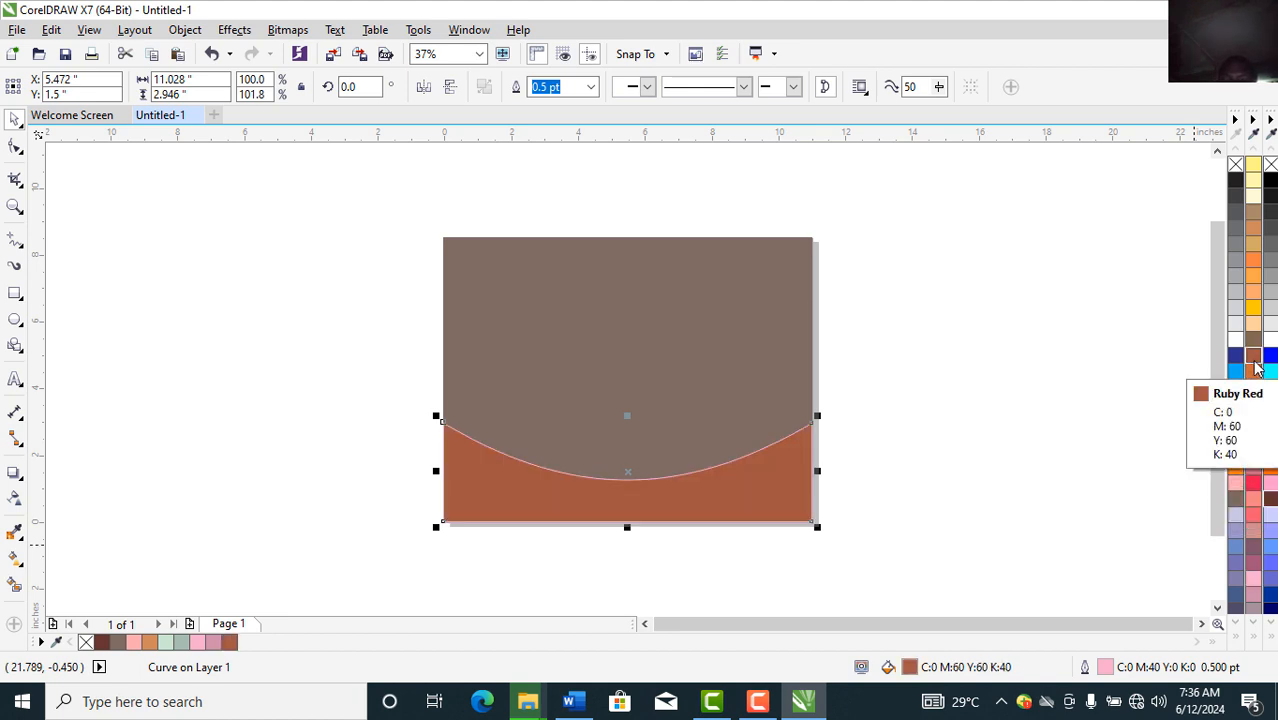
right_click(1257, 369)
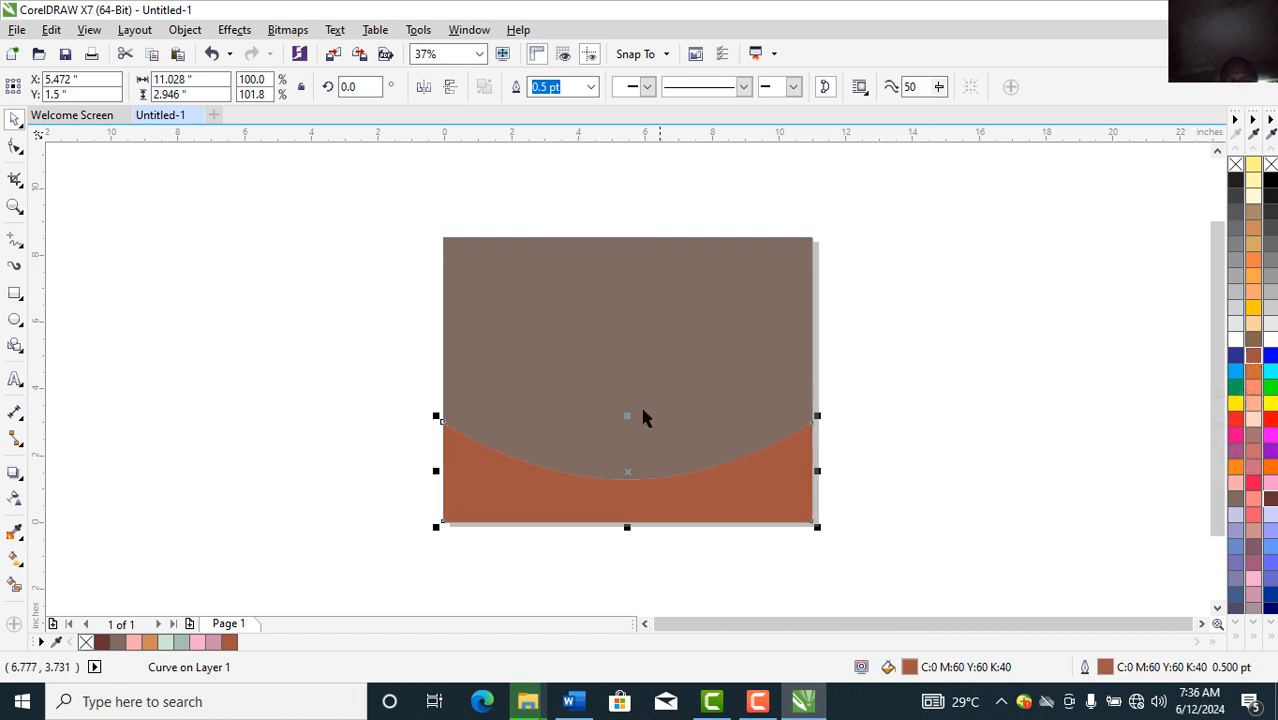
drag(630, 413, 629, 420)
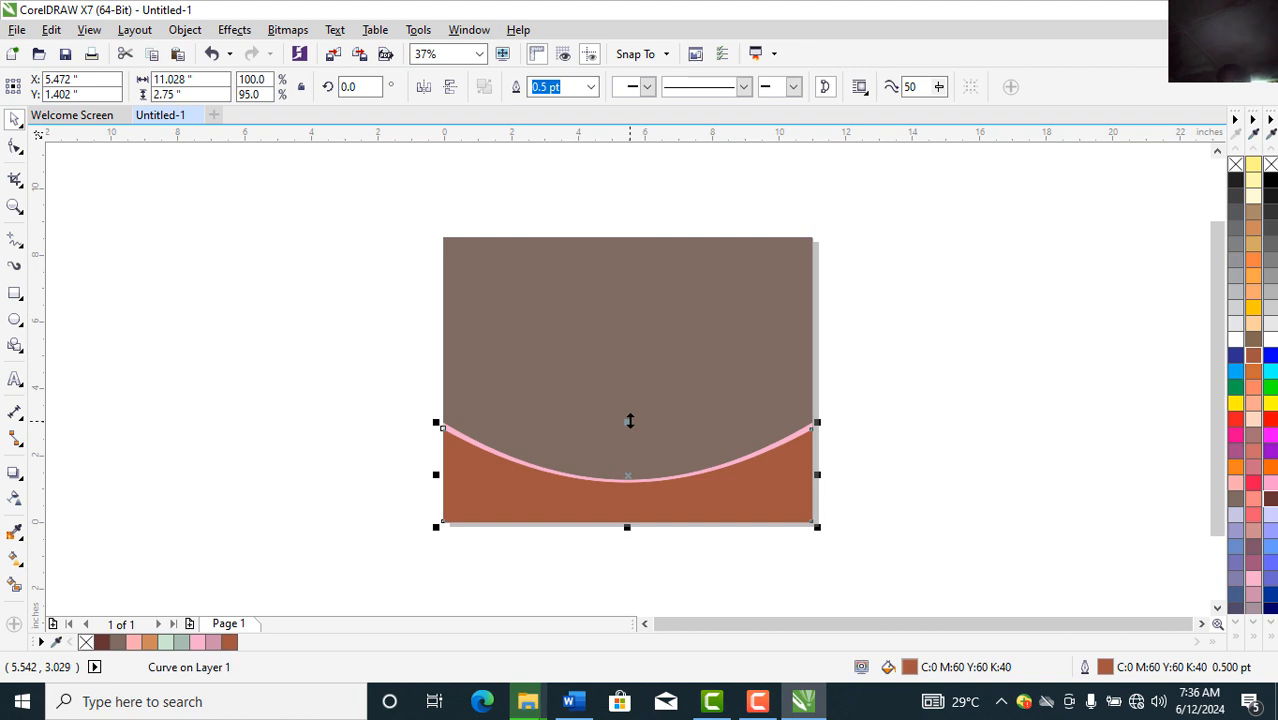
click(903, 411)
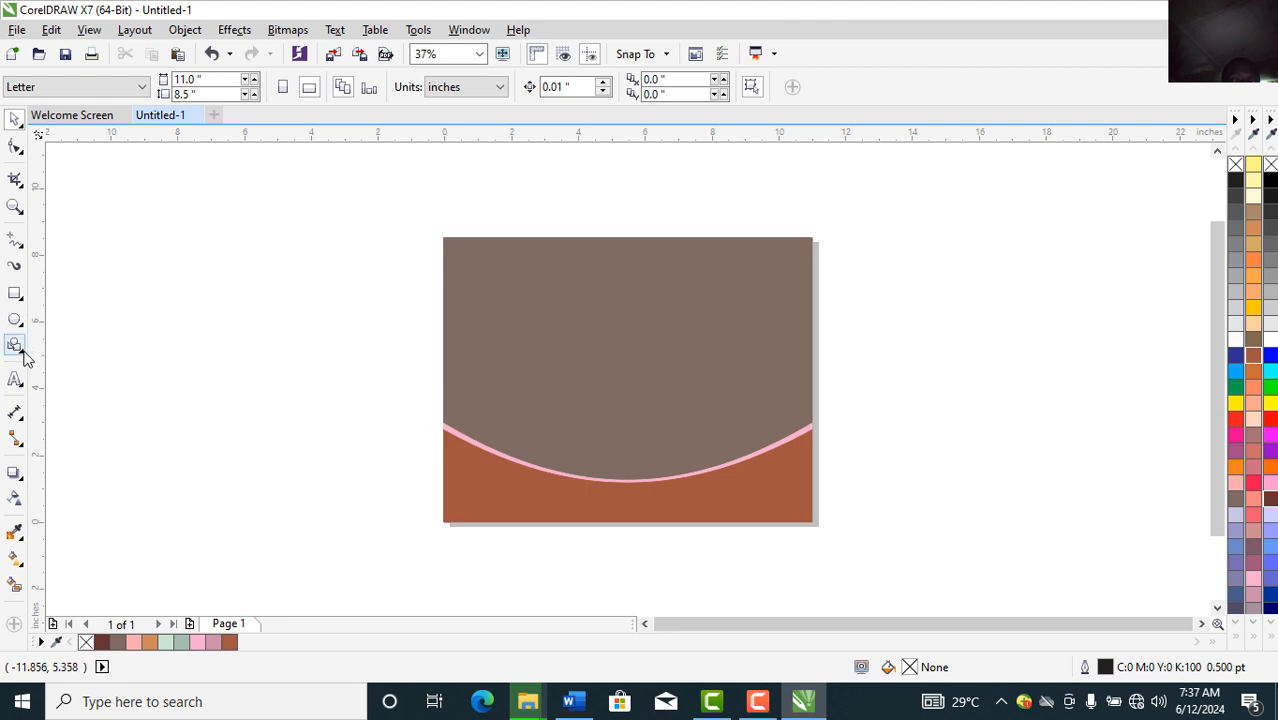
Step: Draw a circle, move it to the page's upper-right corner and scale it to 77.6%
click(15, 295)
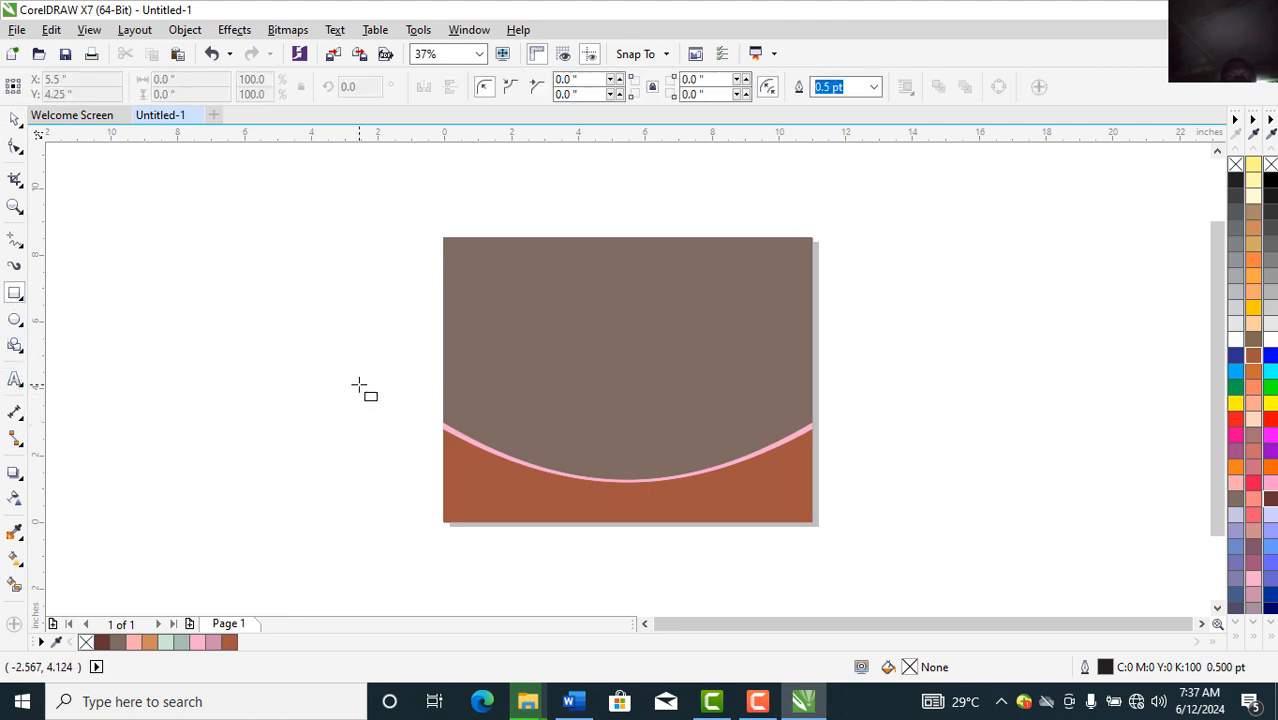
click(14, 327)
drag(179, 313, 337, 471)
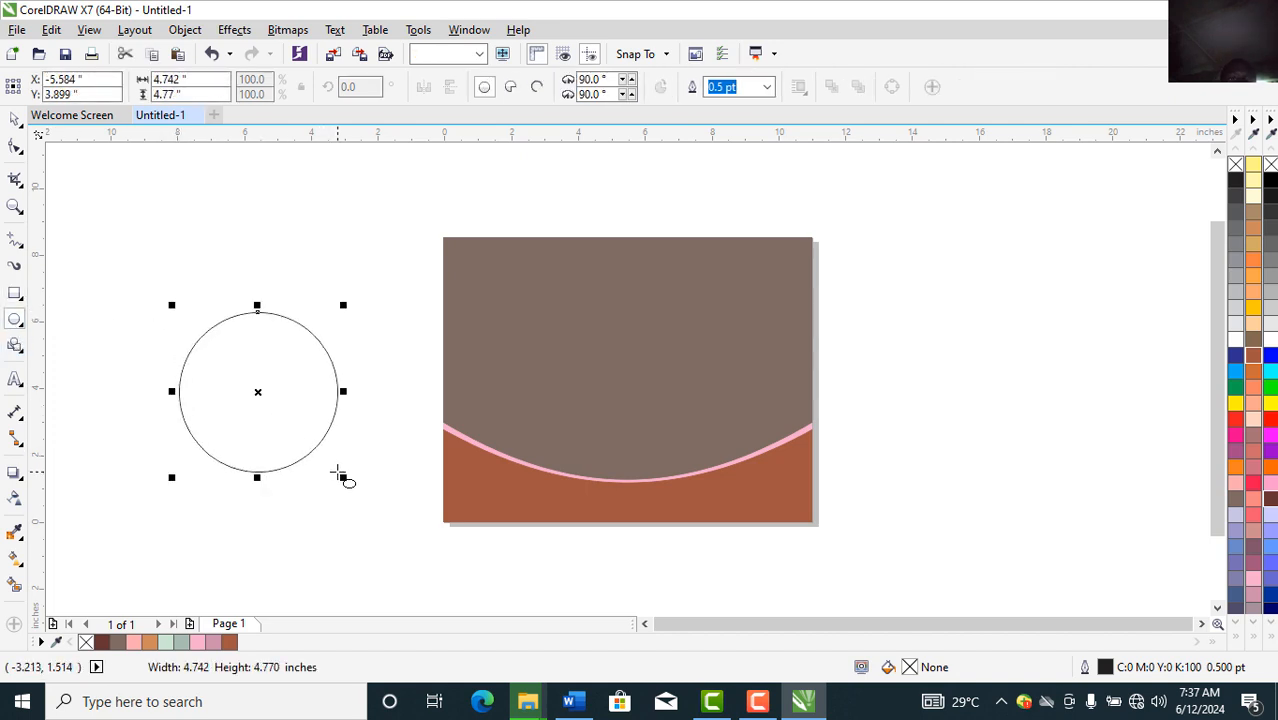
click(14, 119)
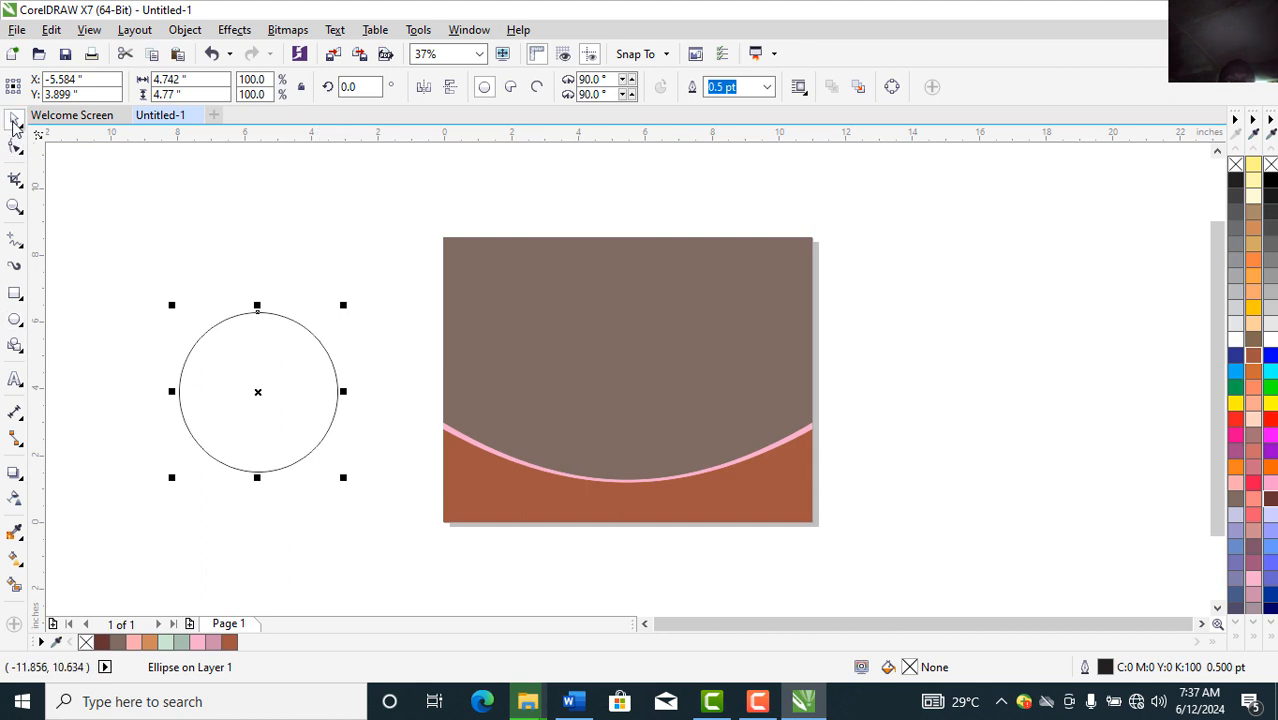
drag(288, 371, 802, 309)
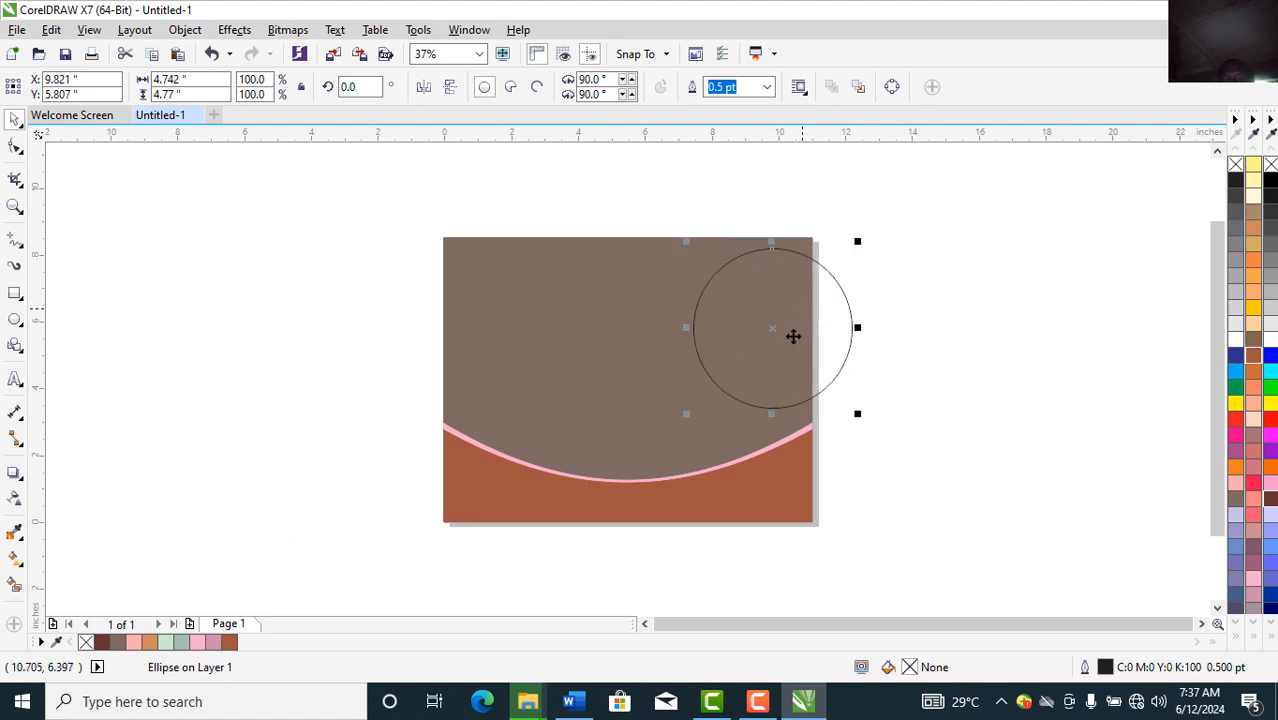
drag(686, 419, 710, 380)
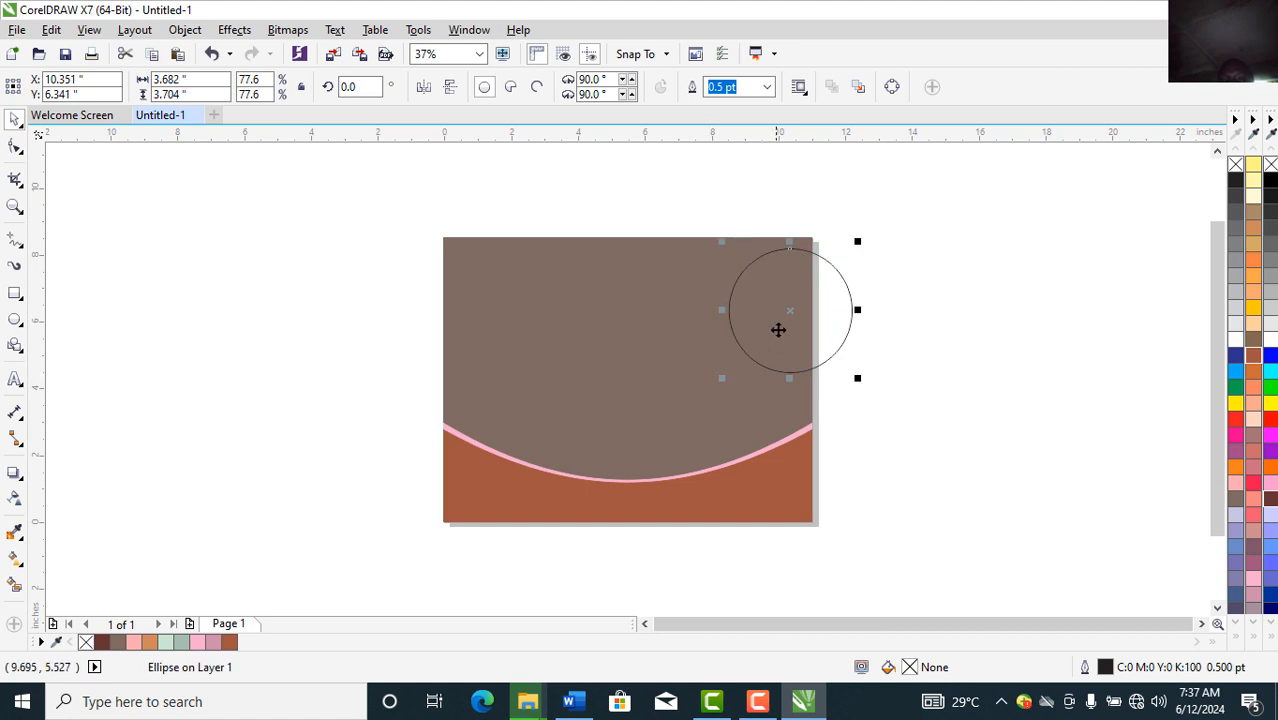
drag(787, 316, 795, 334)
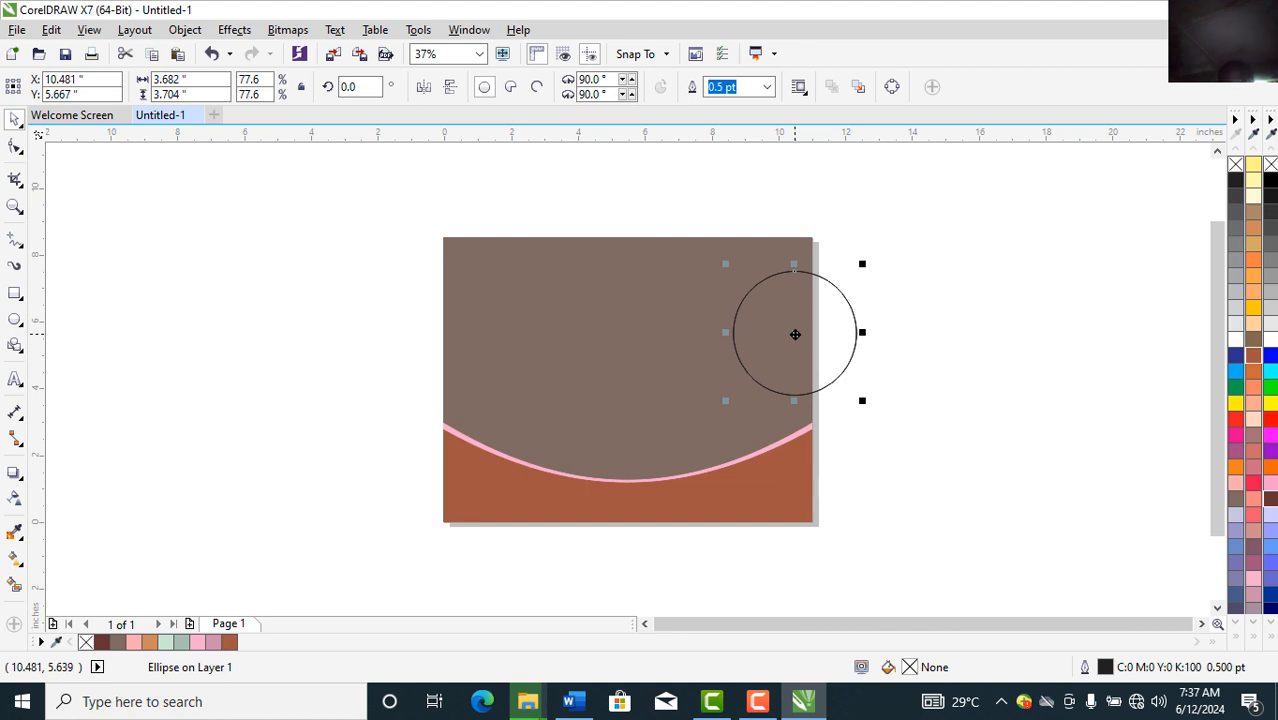
Step: Duplicate the circle, delete the extra copies and scale the spare to 2.15 inches
drag(795, 334, 998, 337)
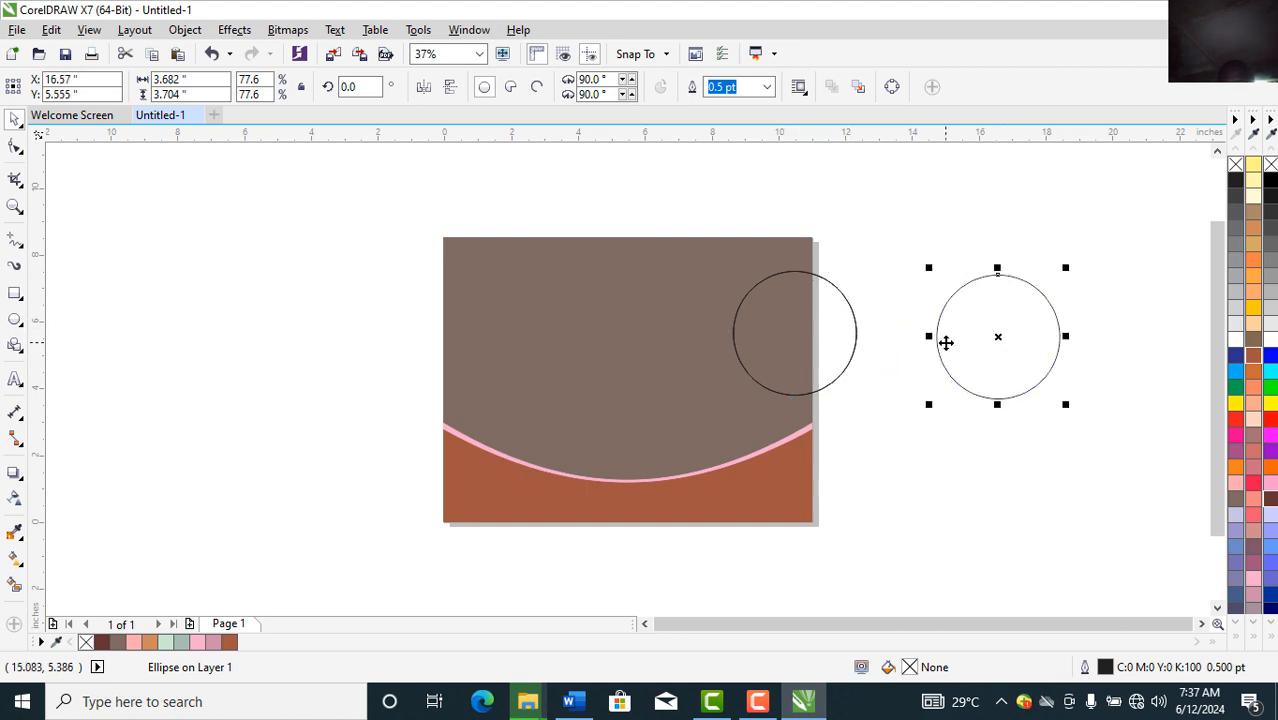
click(773, 334)
drag(773, 334, 912, 454)
drag(796, 345, 924, 275)
key(Delete)
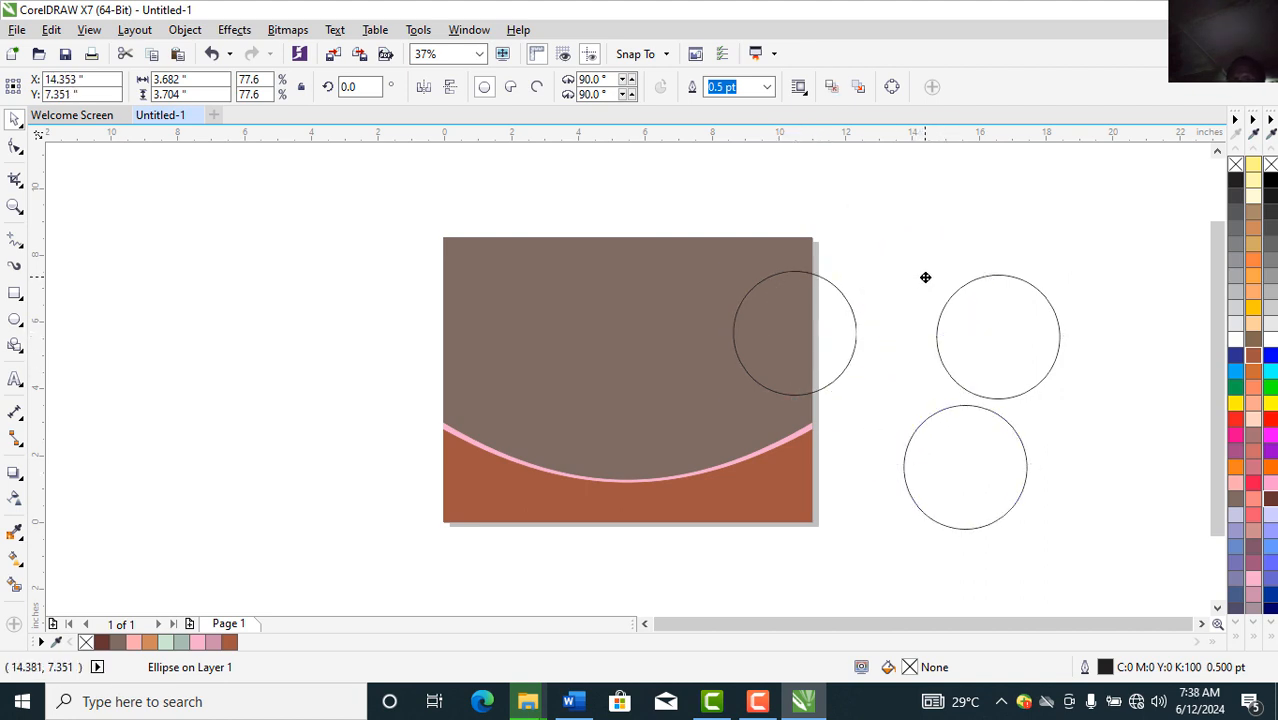
click(1010, 358)
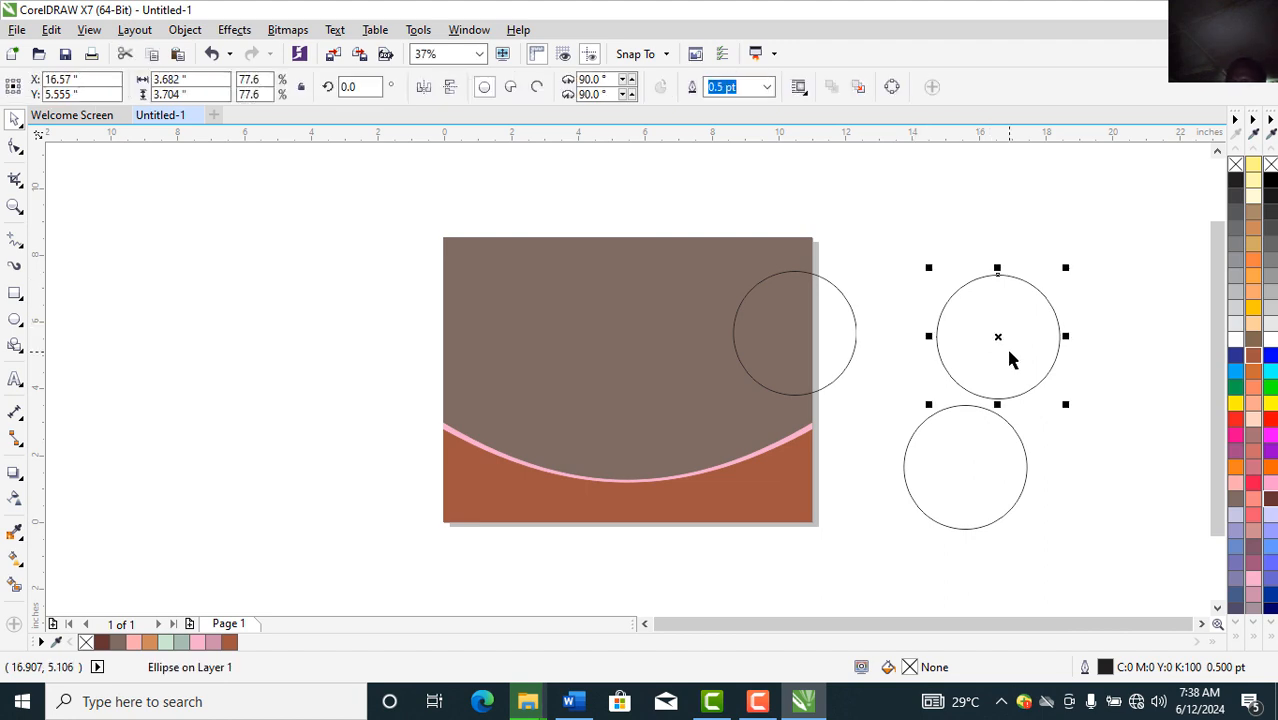
key(Delete)
click(982, 495)
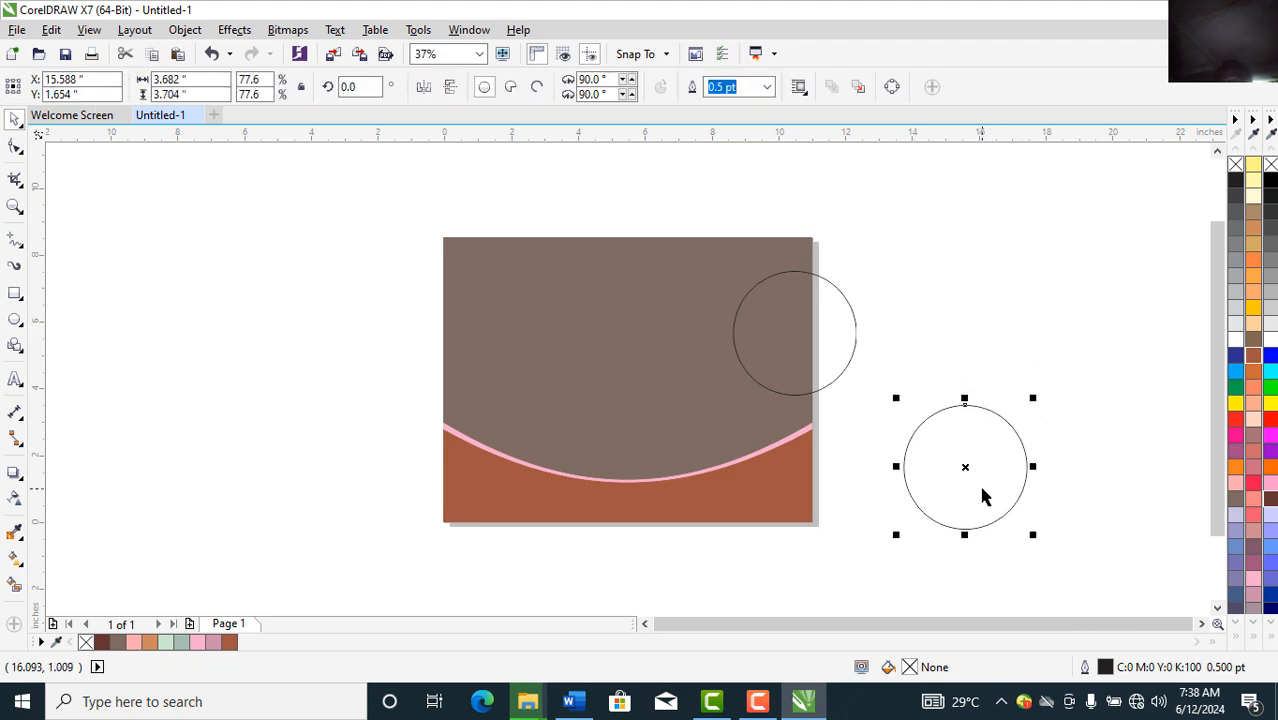
drag(995, 511, 980, 487)
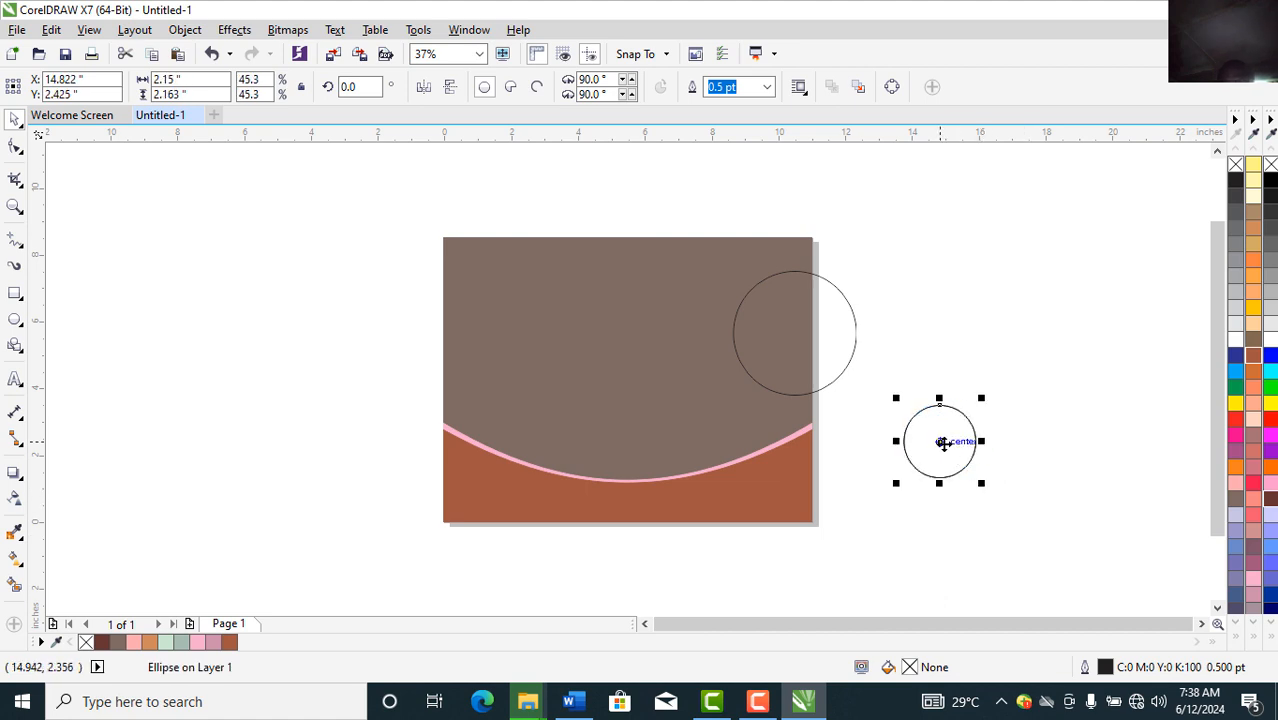
Step: Place three 2.15-inch circles around the large circle at the page's top-right
drag(945, 443, 748, 275)
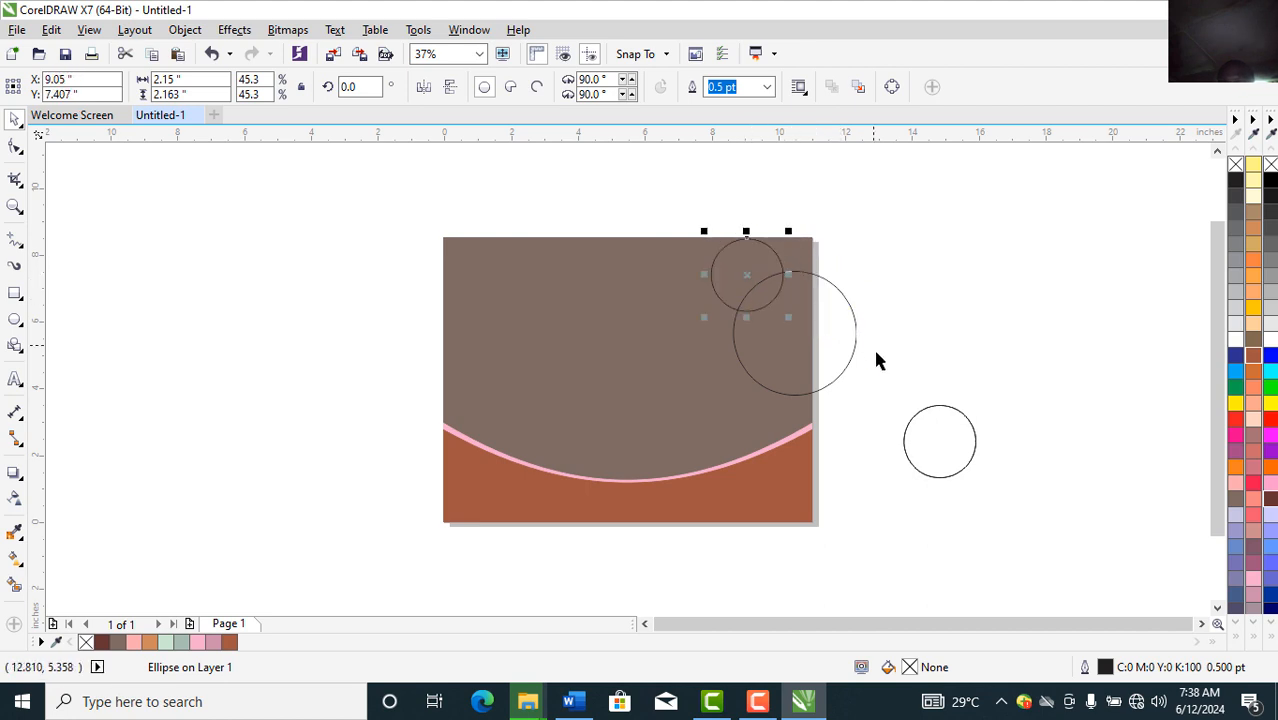
drag(921, 416, 693, 306)
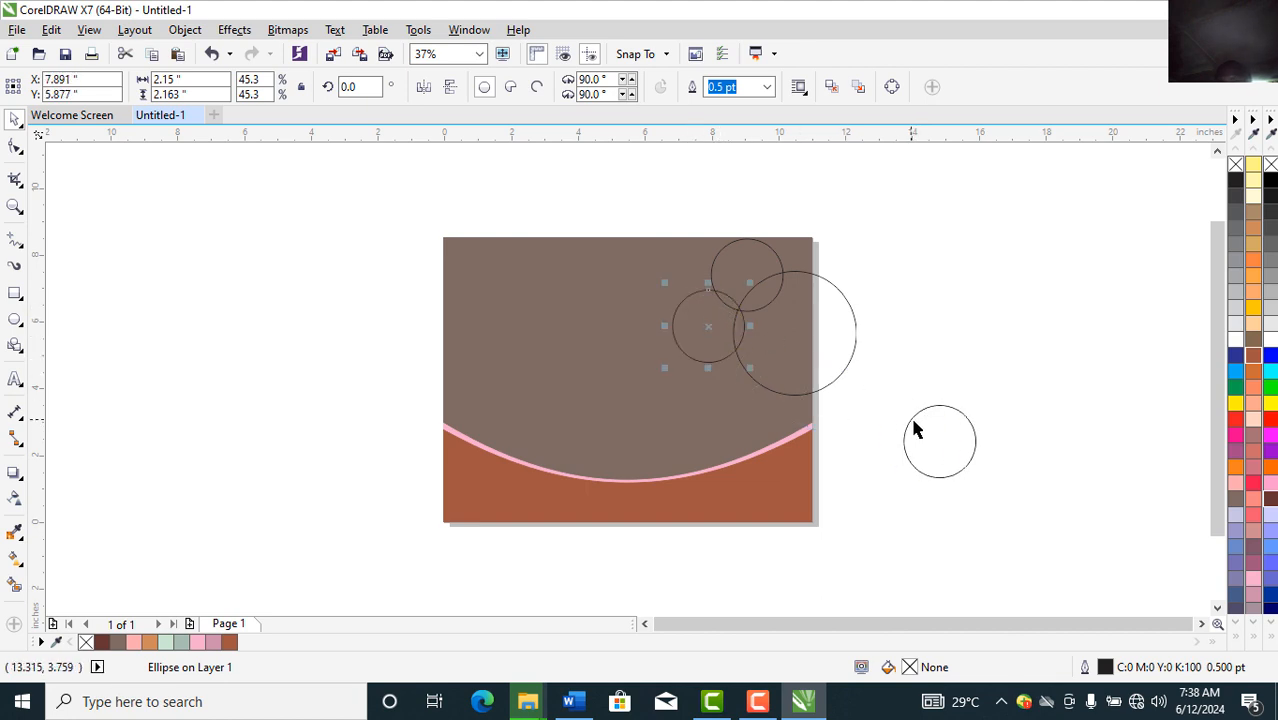
drag(924, 443, 705, 382)
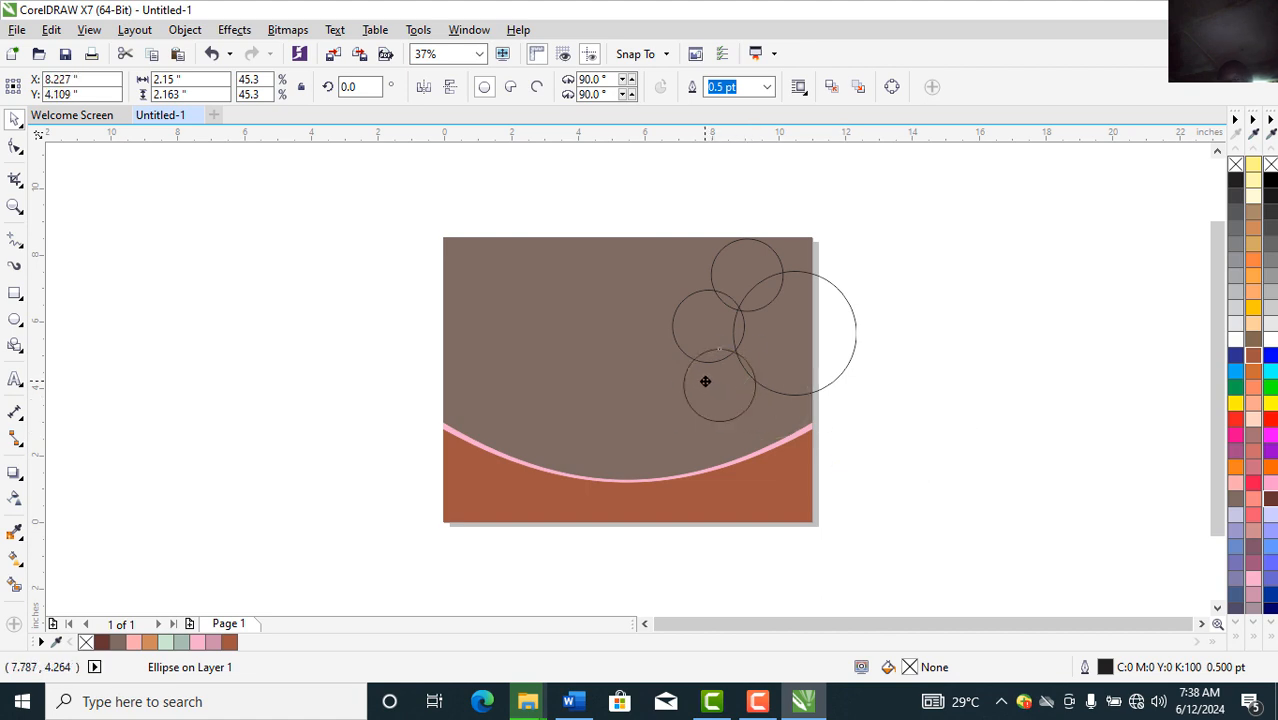
click(950, 383)
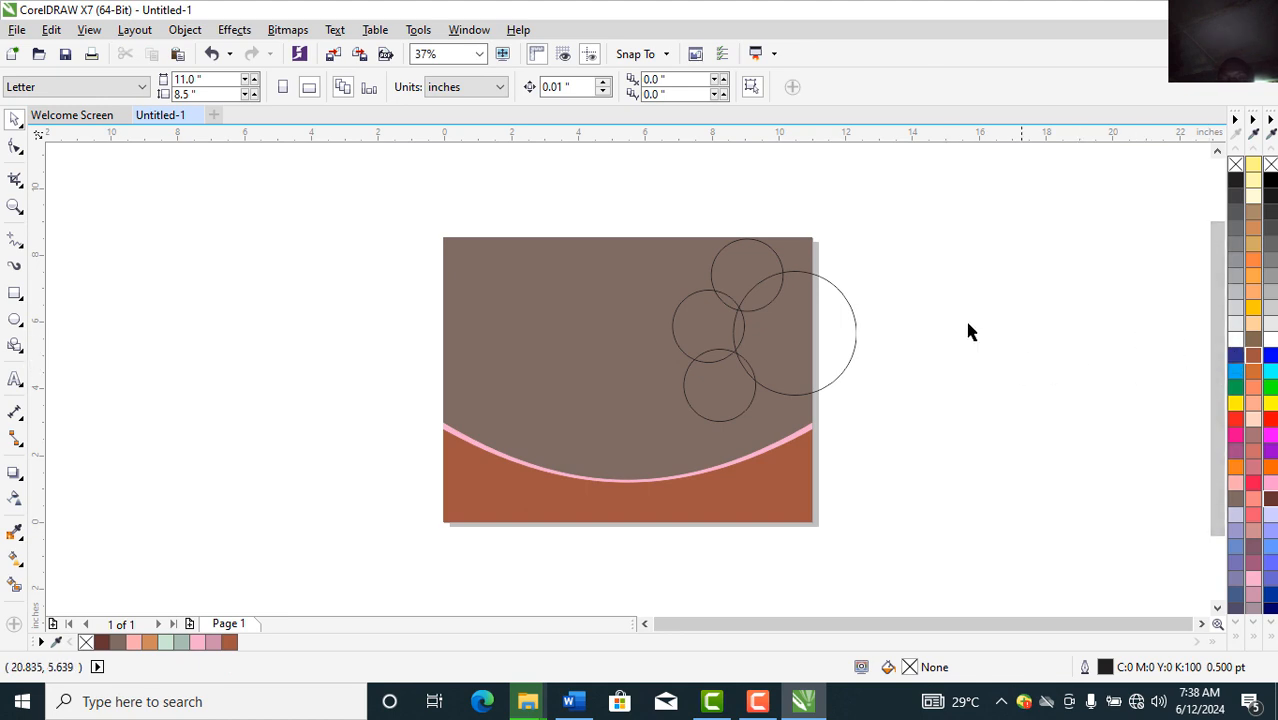
click(727, 256)
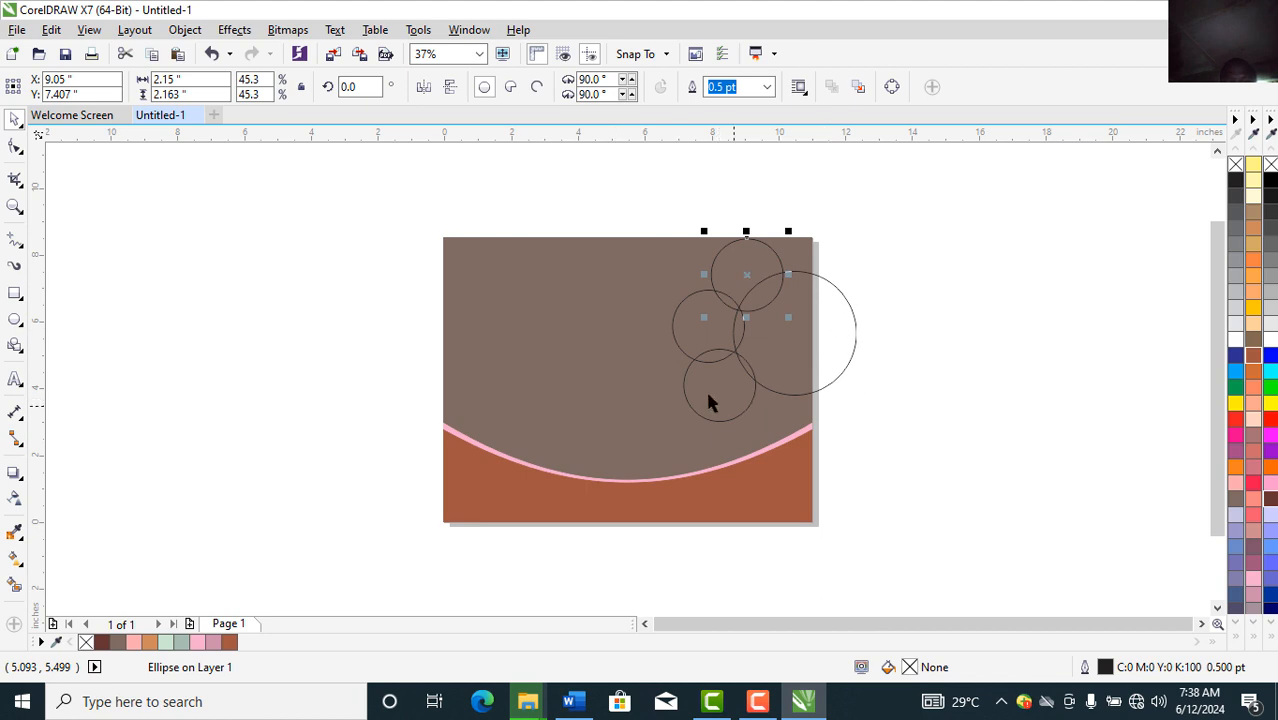
click(321, 314)
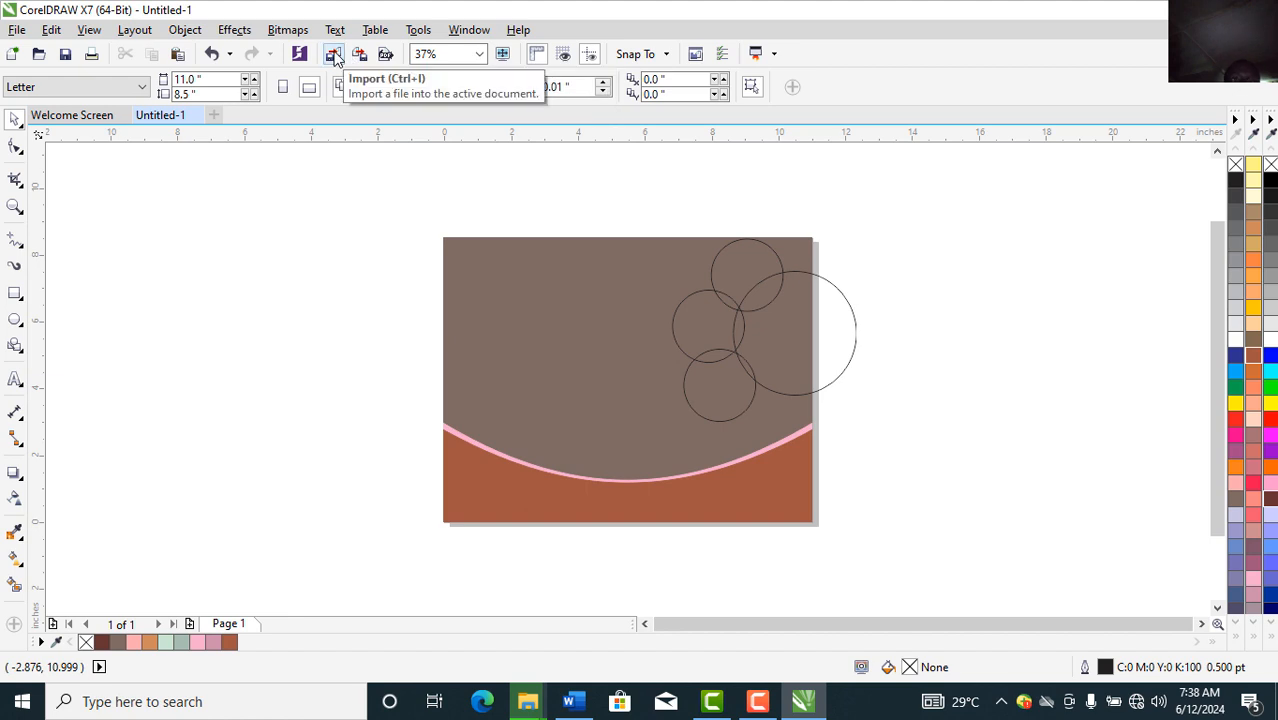
Step: Start an import and browse to the GIS folder on the Desktop
click(335, 57)
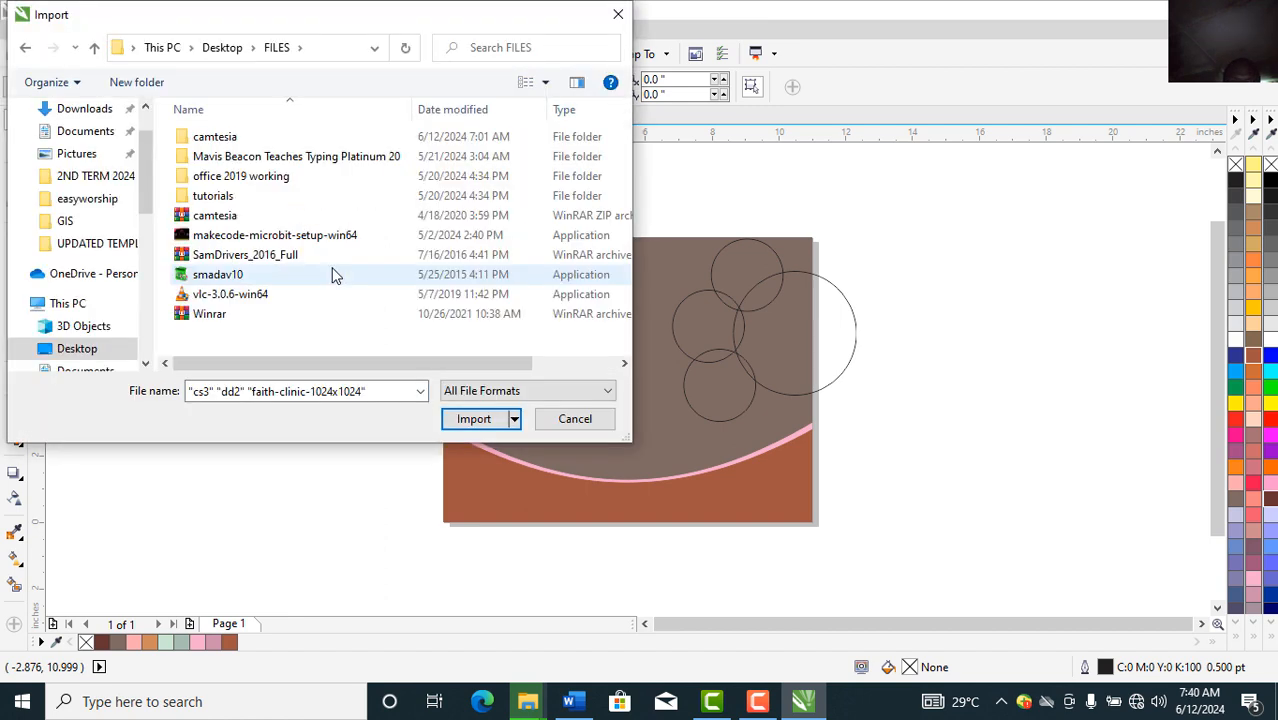
key(alt+Up)
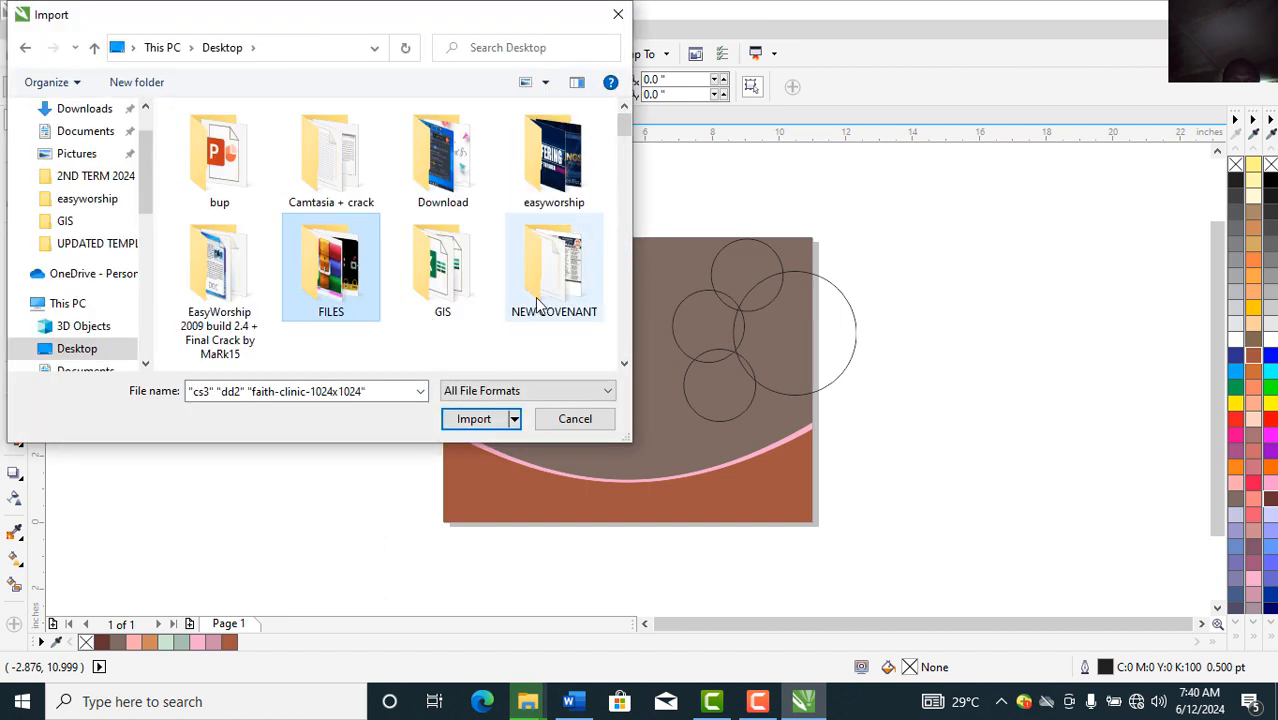
double_click(447, 285)
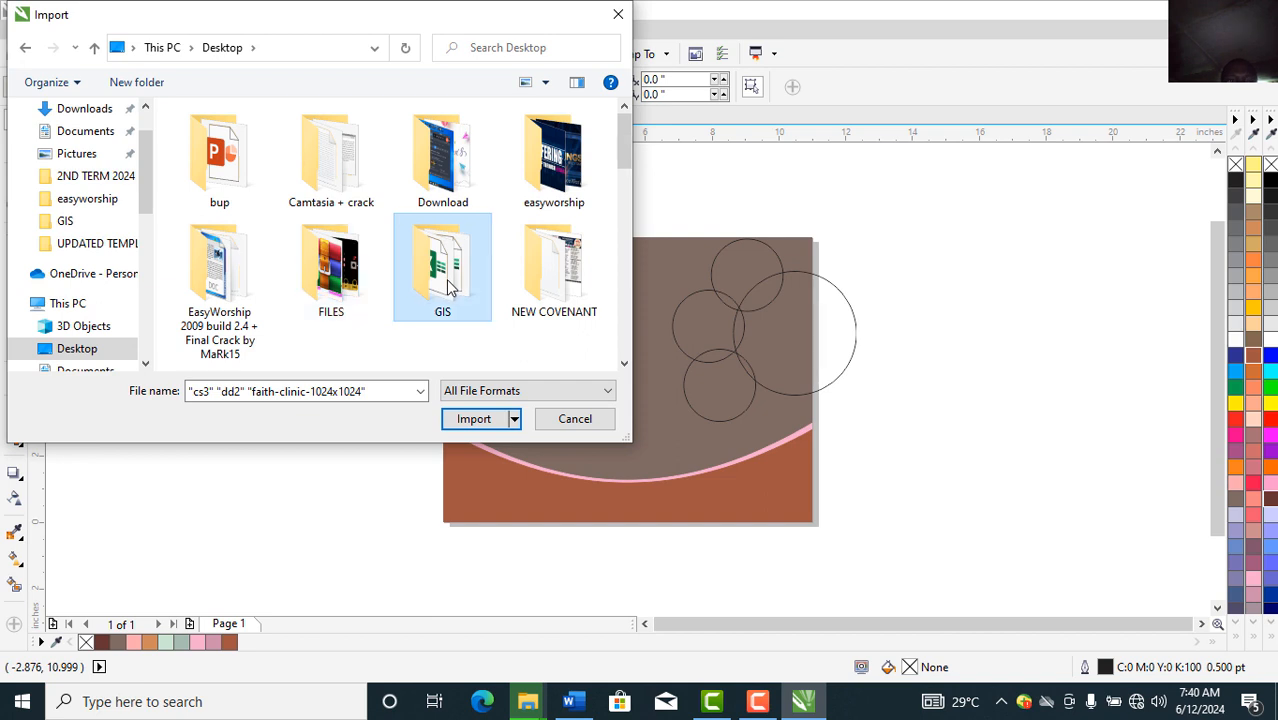
click(624, 364)
click(624, 364)
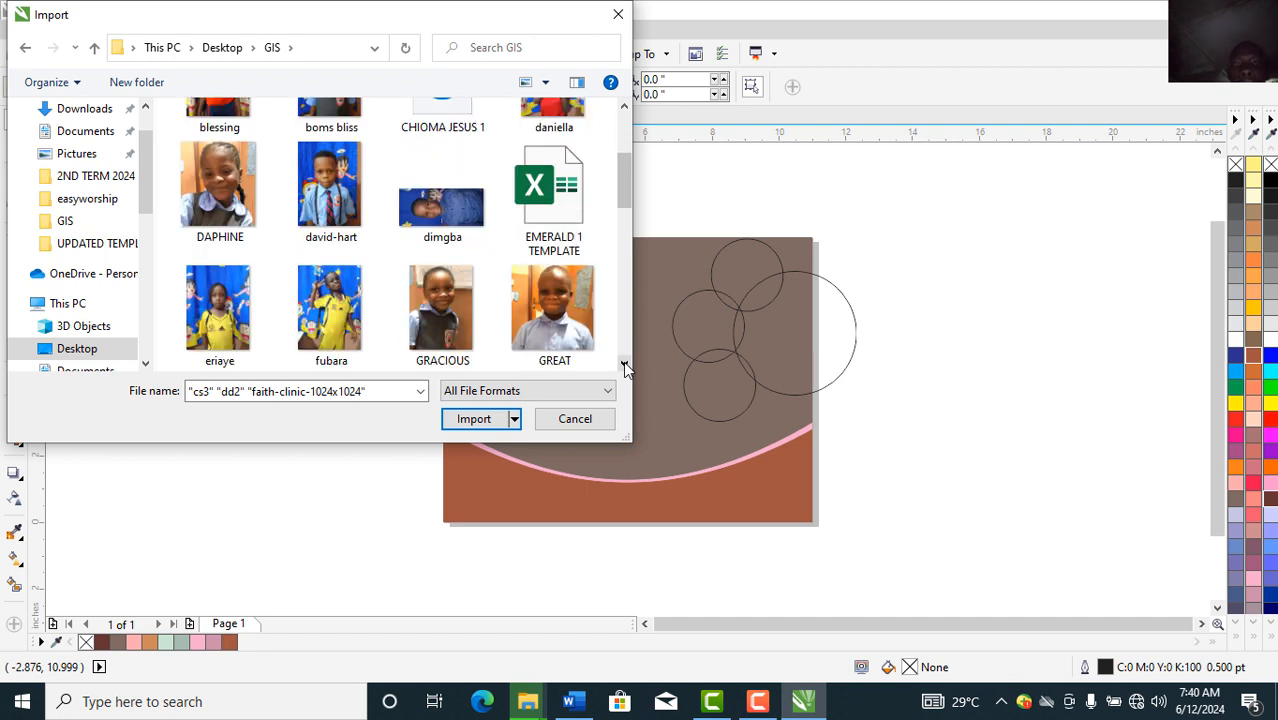
click(624, 364)
click(624, 364)
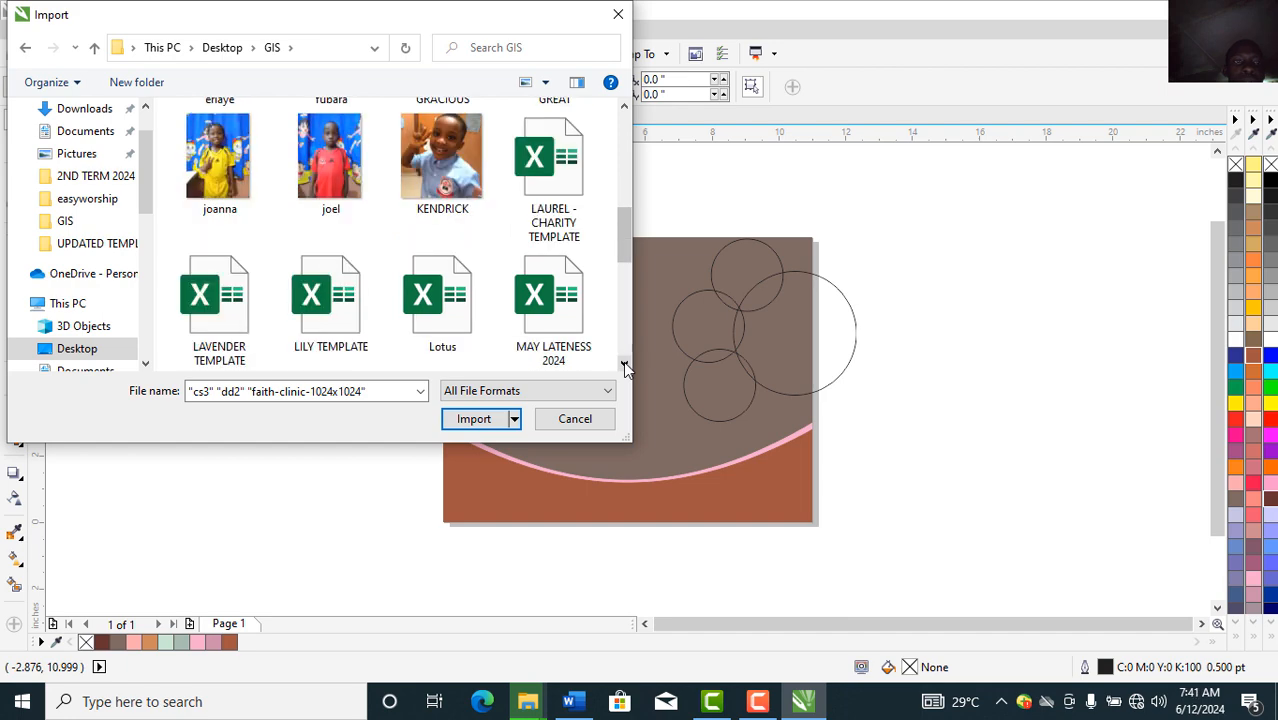
click(625, 106)
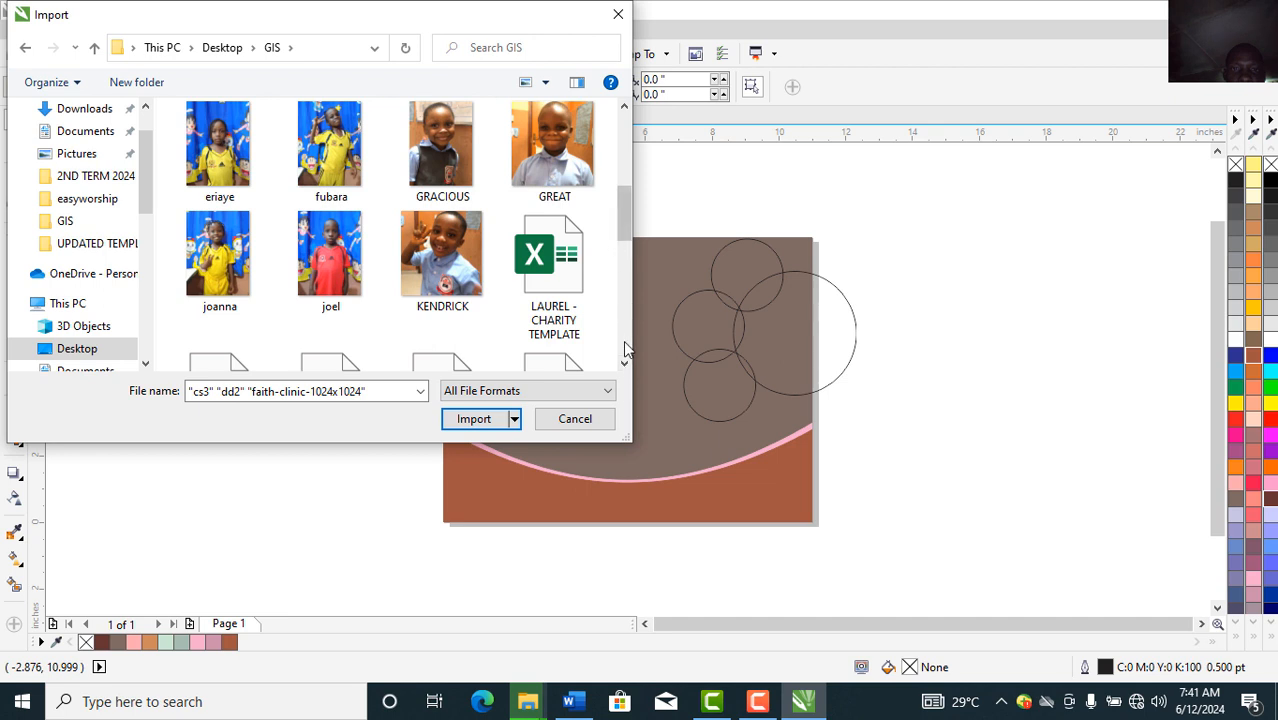
Step: Select the GREAT, SOTERIA and VERONICA photos together and import them
click(556, 150)
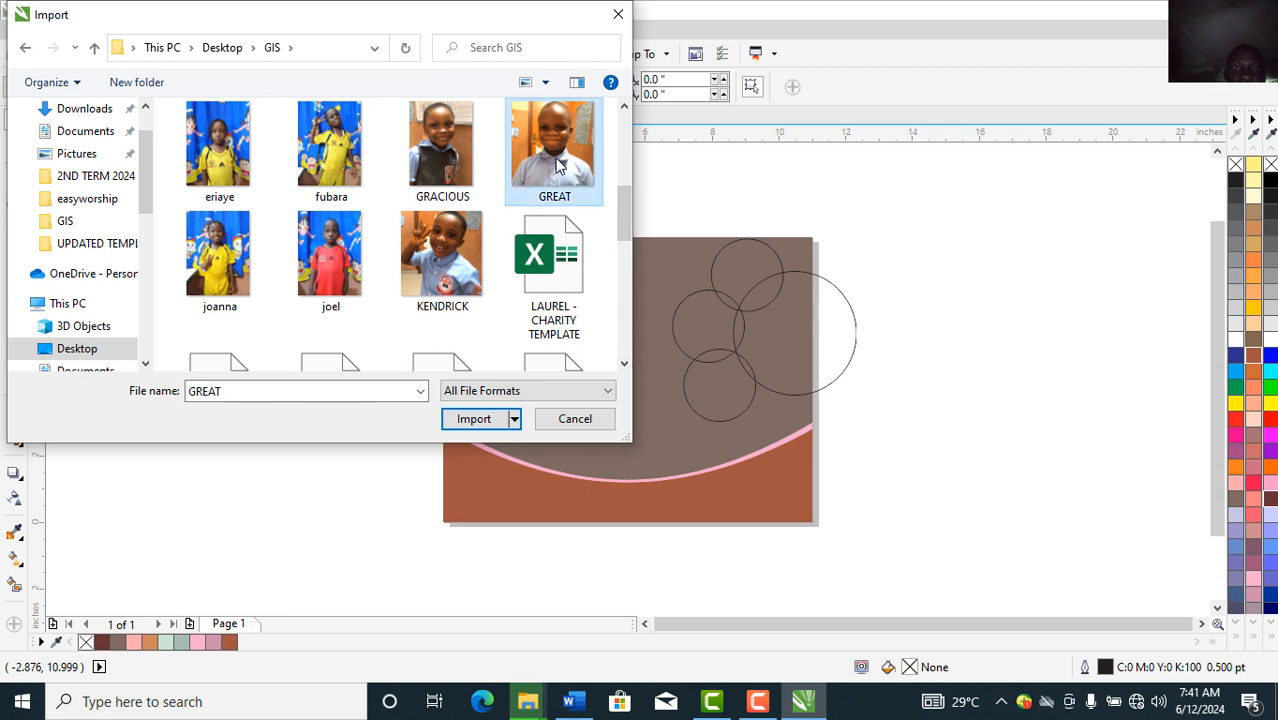
click(624, 364)
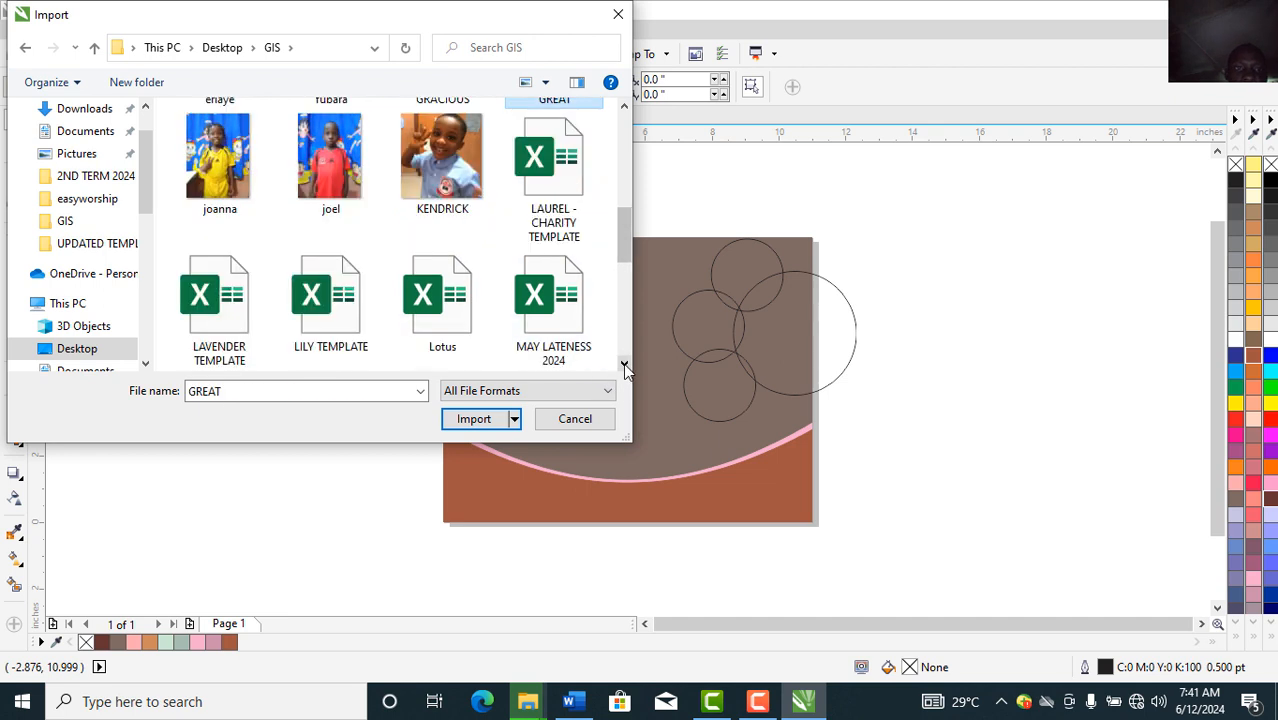
click(624, 364)
click(624, 364)
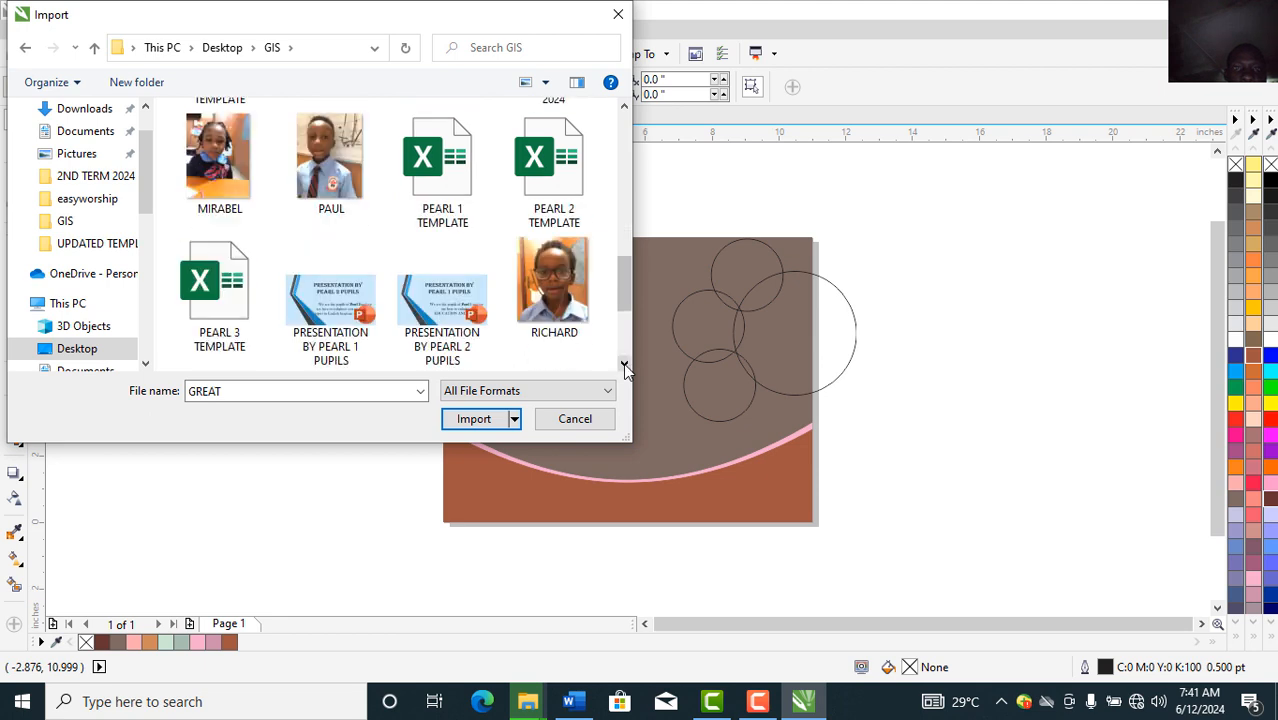
click(624, 364)
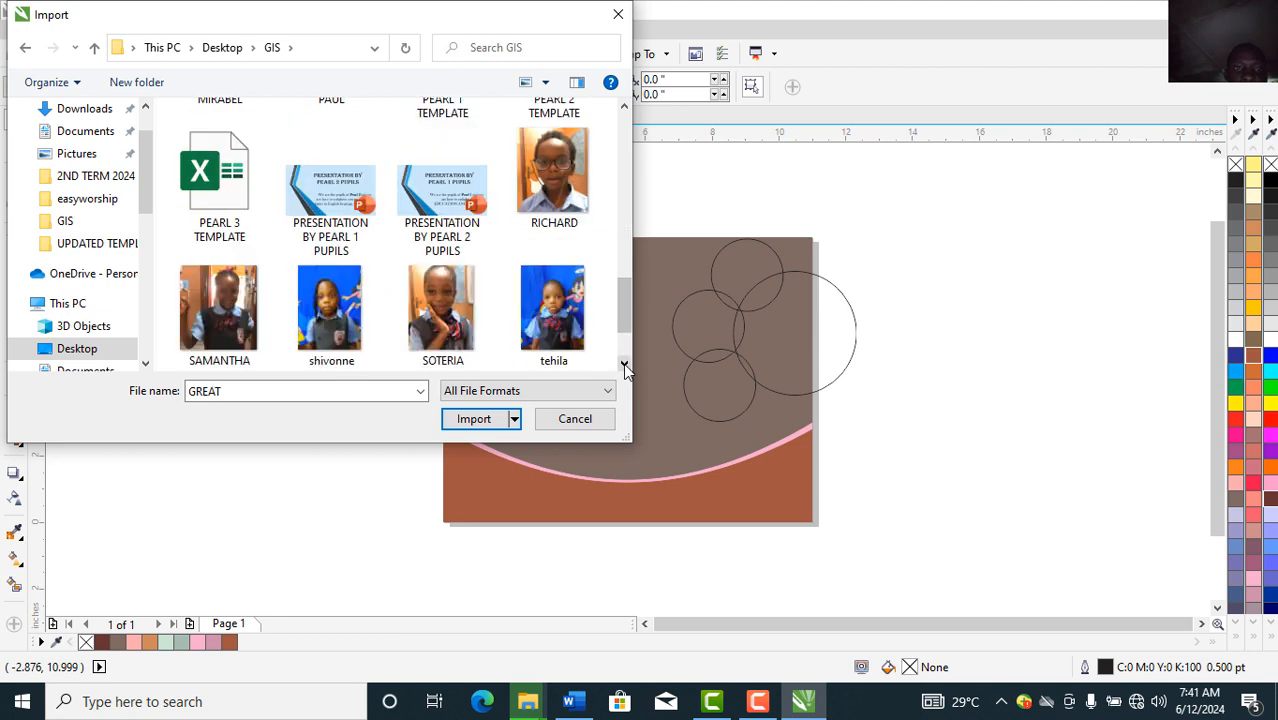
ctrl+click(424, 287)
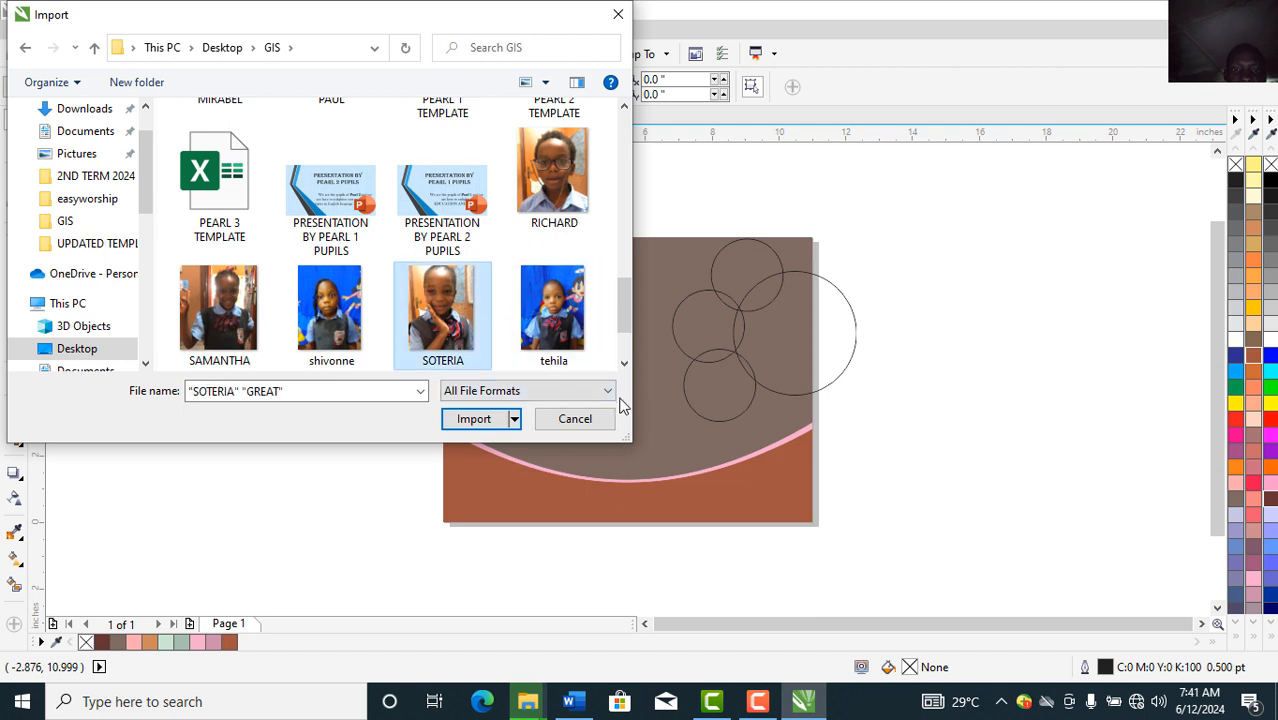
click(624, 364)
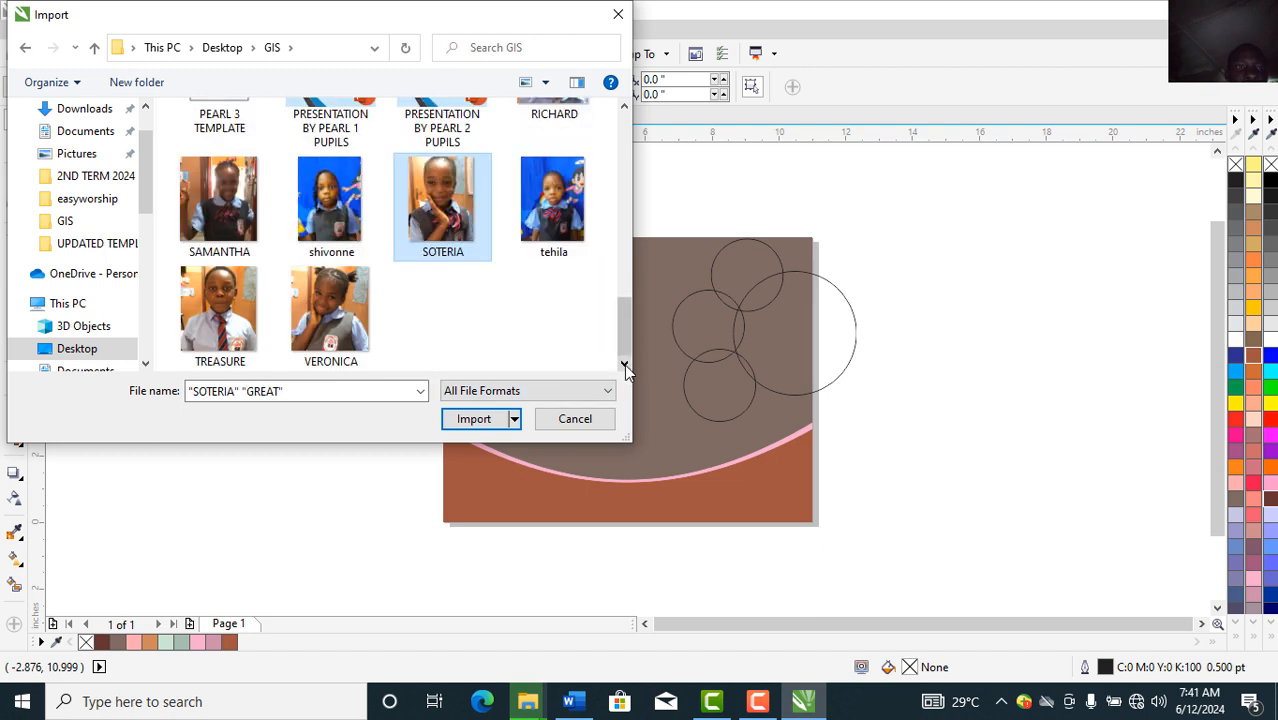
ctrl+click(349, 326)
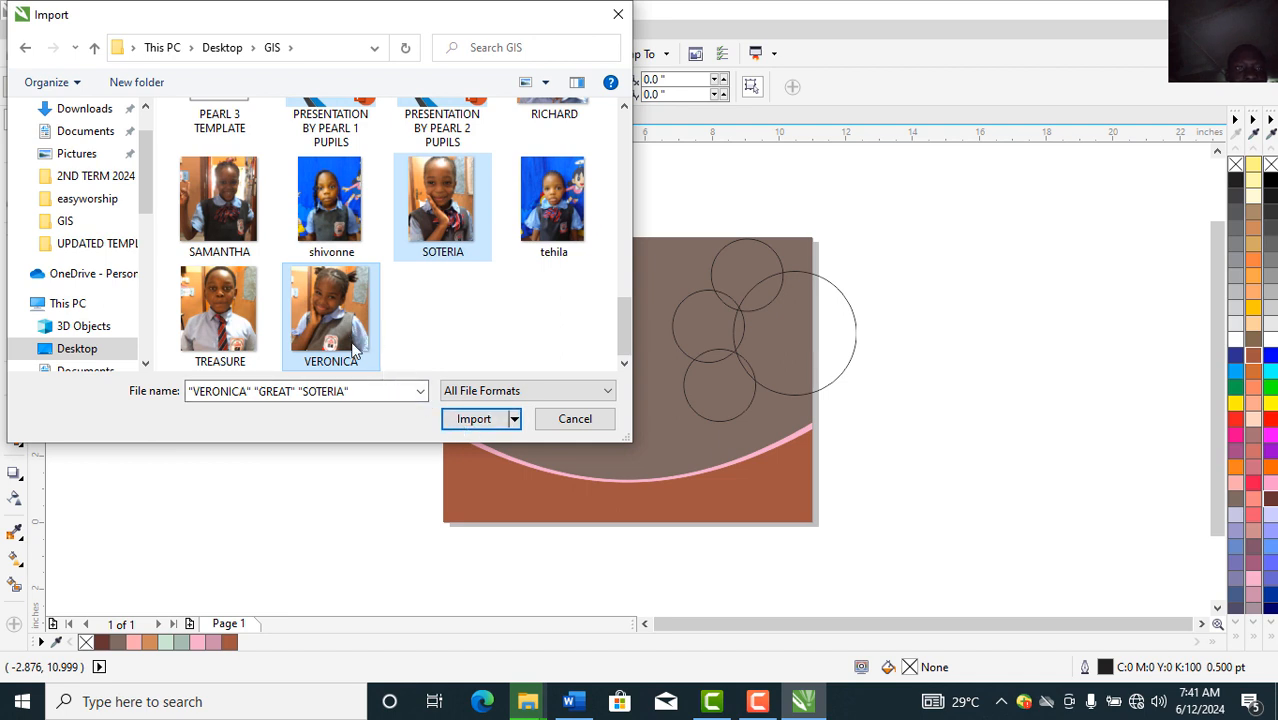
click(477, 424)
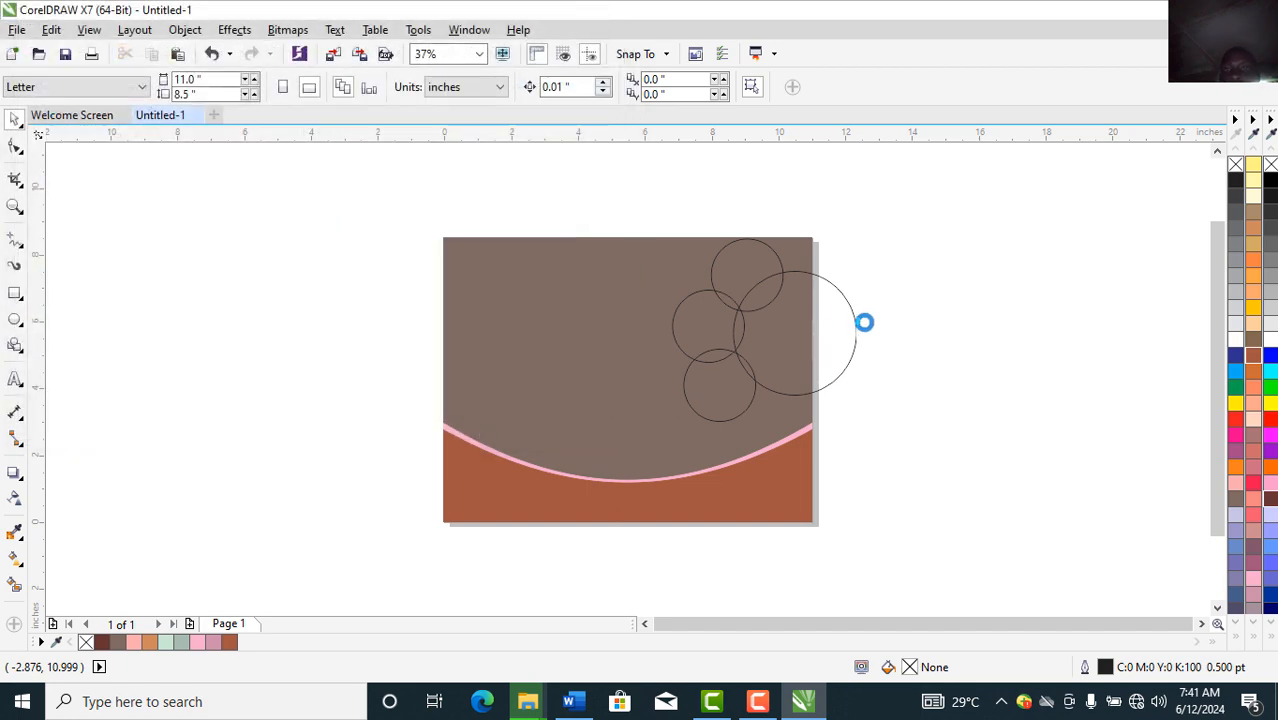
Step: Place the GREAT, SOTERIA and VERONICA photos stacked to the right of the page
drag(884, 218, 1000, 372)
drag(894, 373, 1050, 512)
drag(1041, 378, 1162, 514)
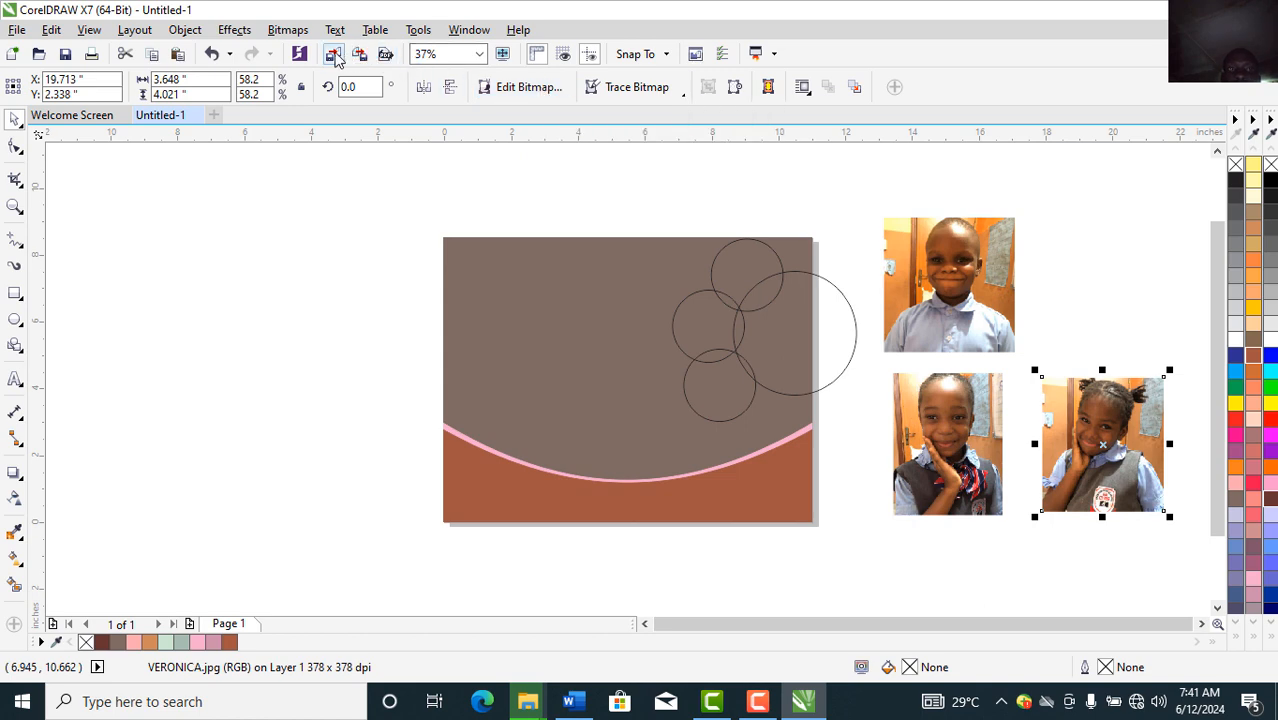
click(335, 54)
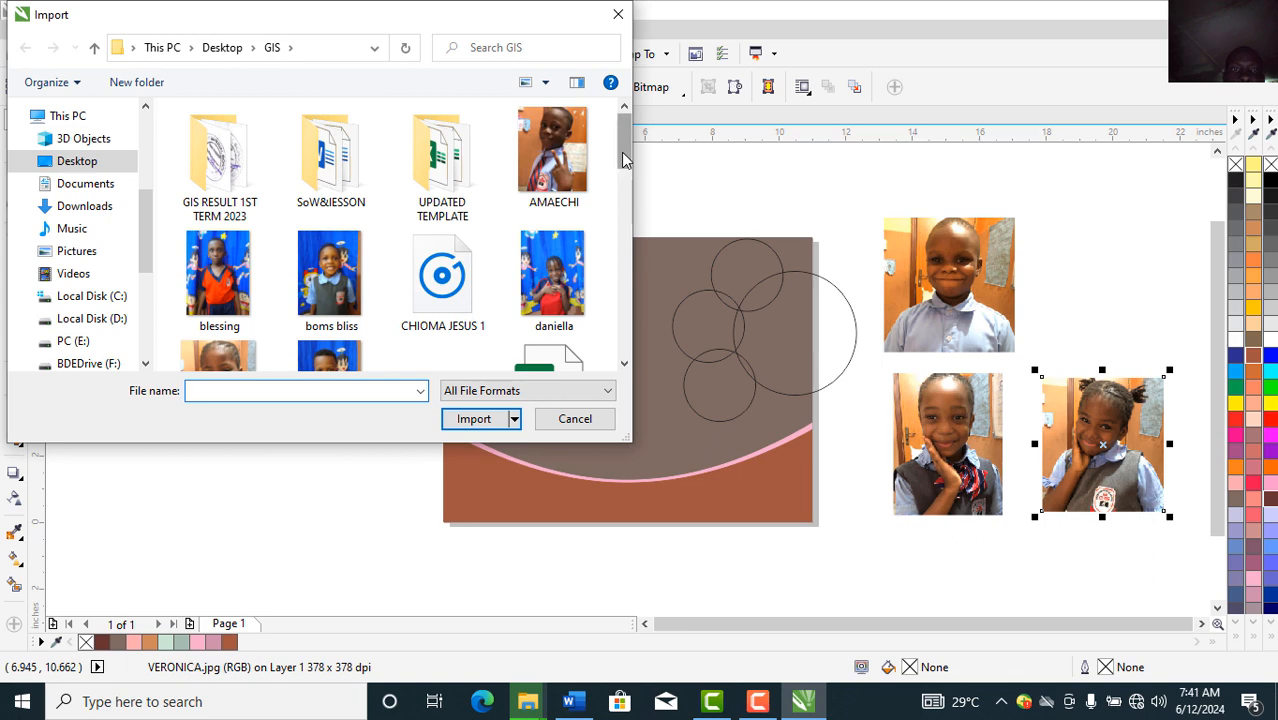
Step: Import the shivonne photo and place it left of the page at about 4.95 × 6.59 inches
drag(621, 153, 614, 330)
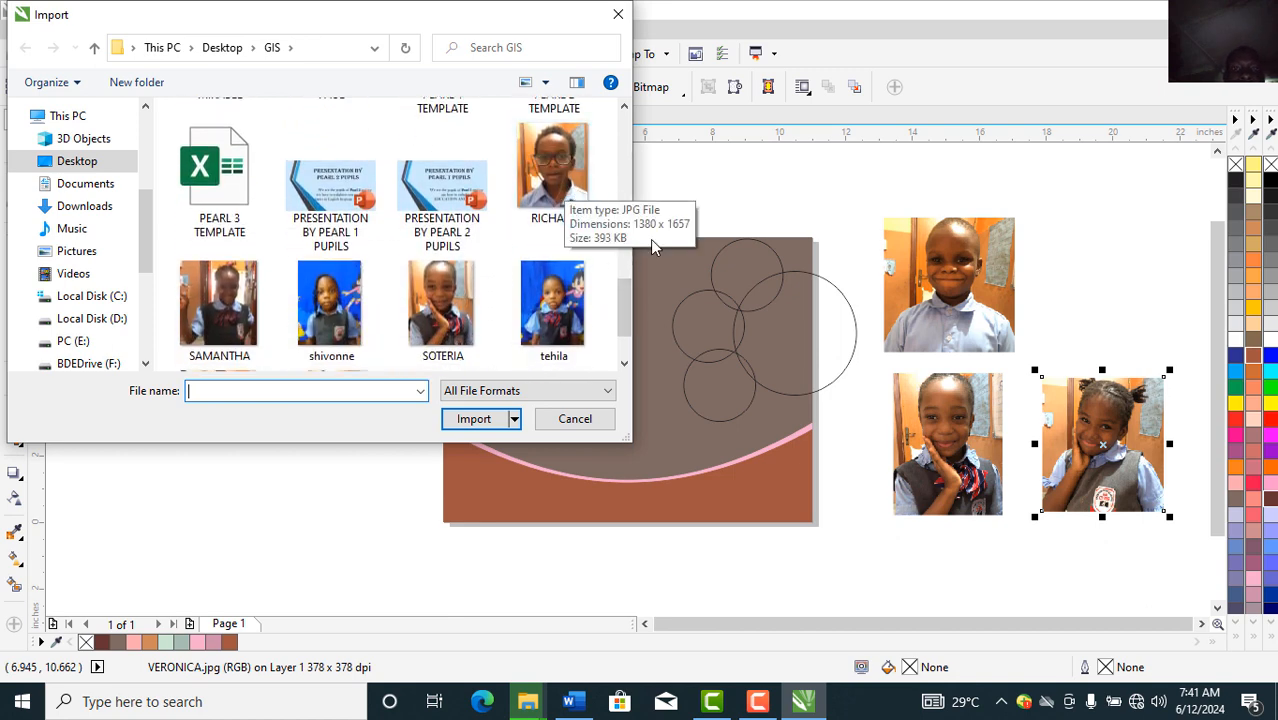
drag(624, 297, 613, 347)
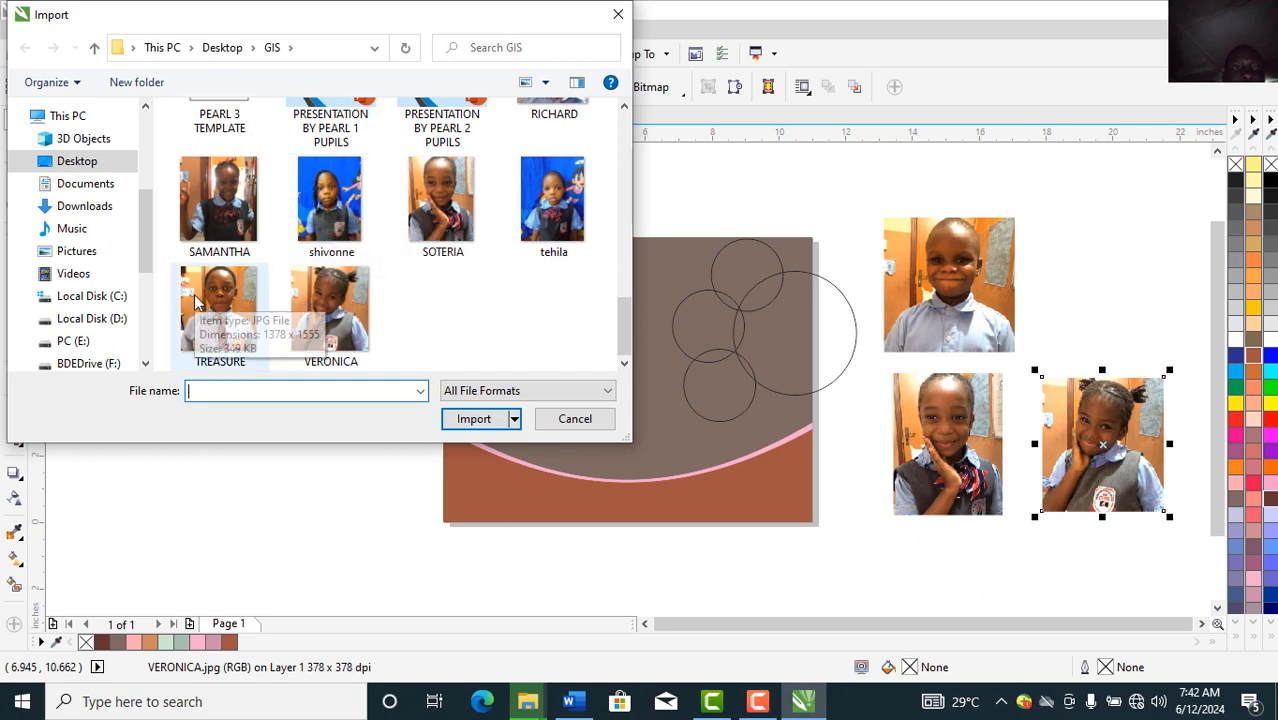
click(312, 220)
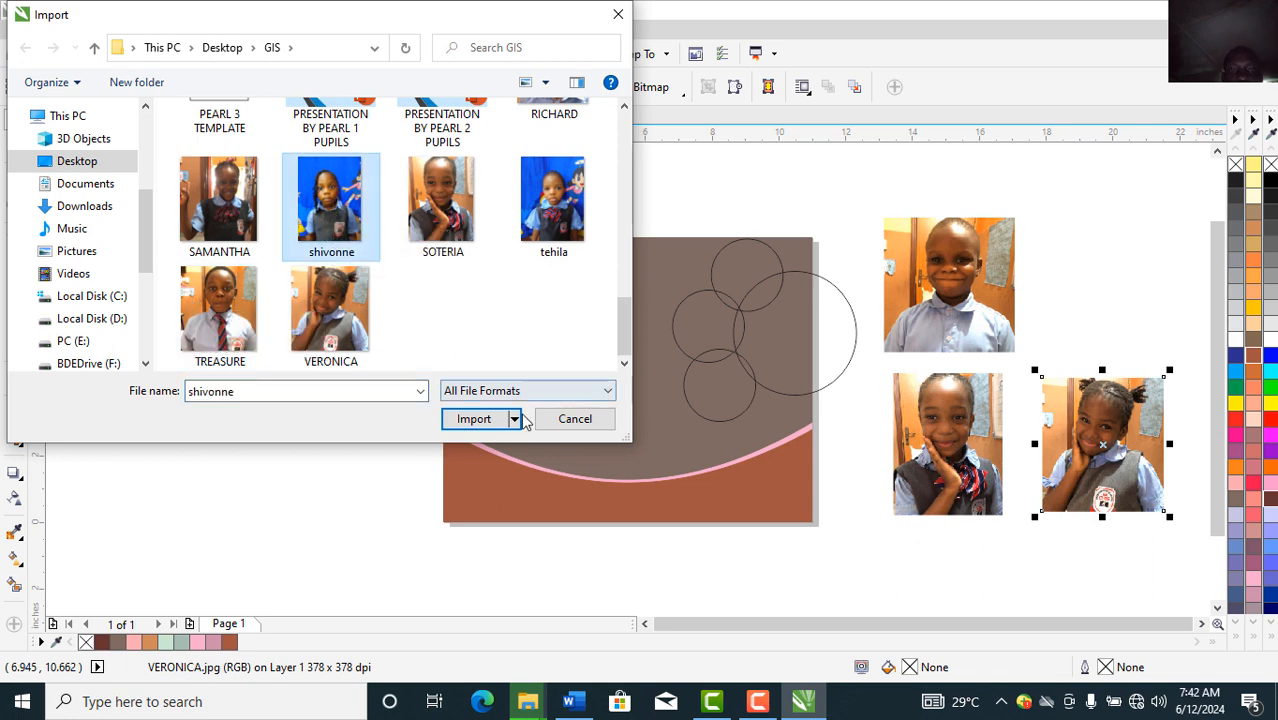
click(474, 419)
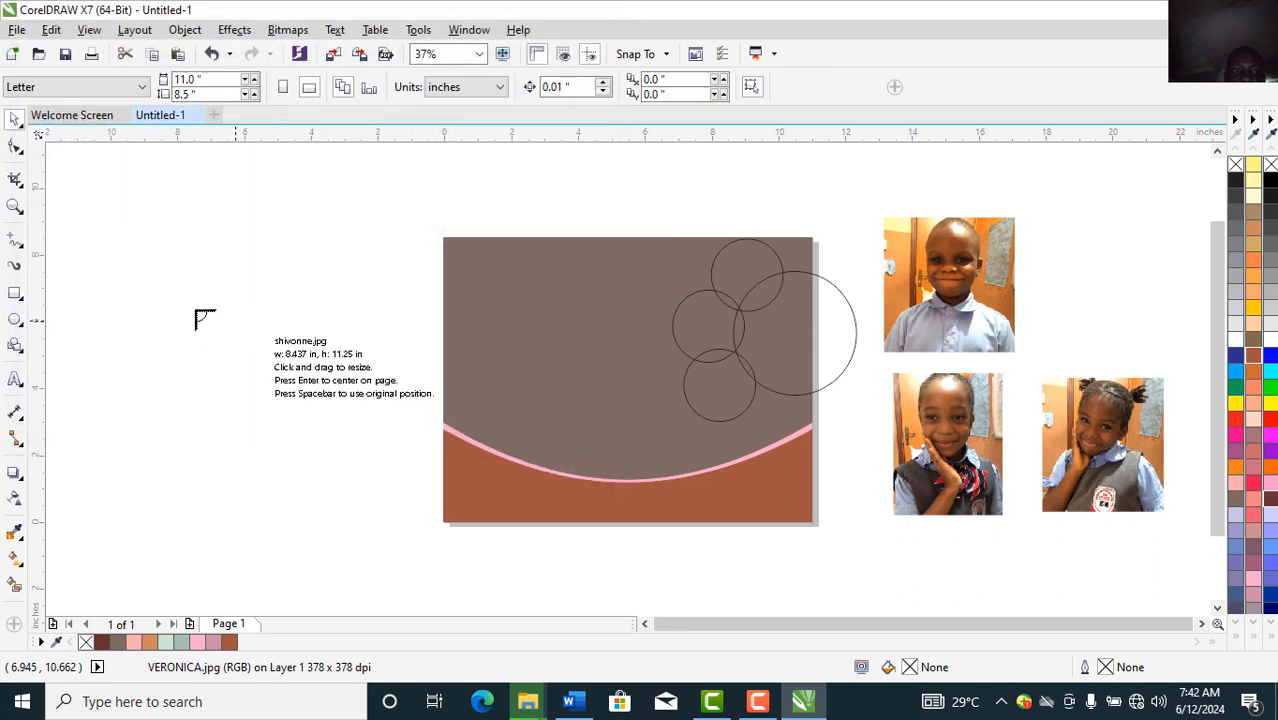
drag(167, 290, 419, 500)
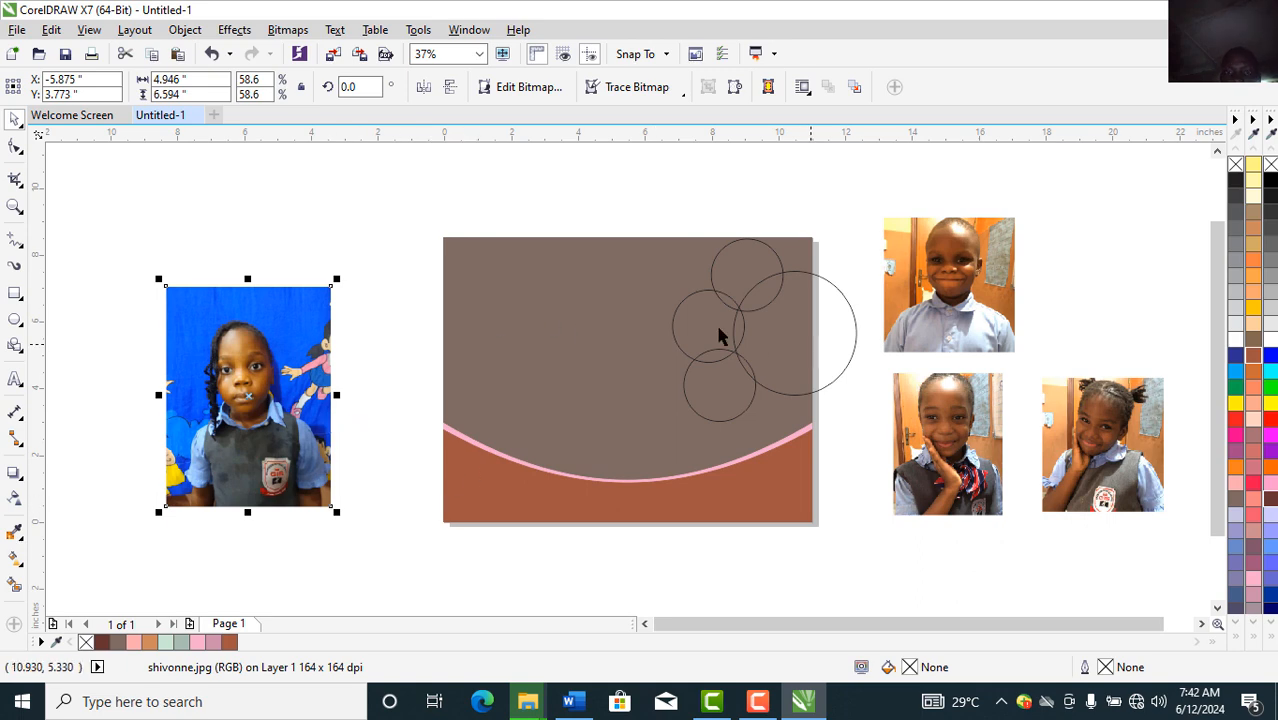
Step: Spread the four circles off the page among the photos and shift the GREAT photo right
drag(681, 313, 334, 214)
click(713, 374)
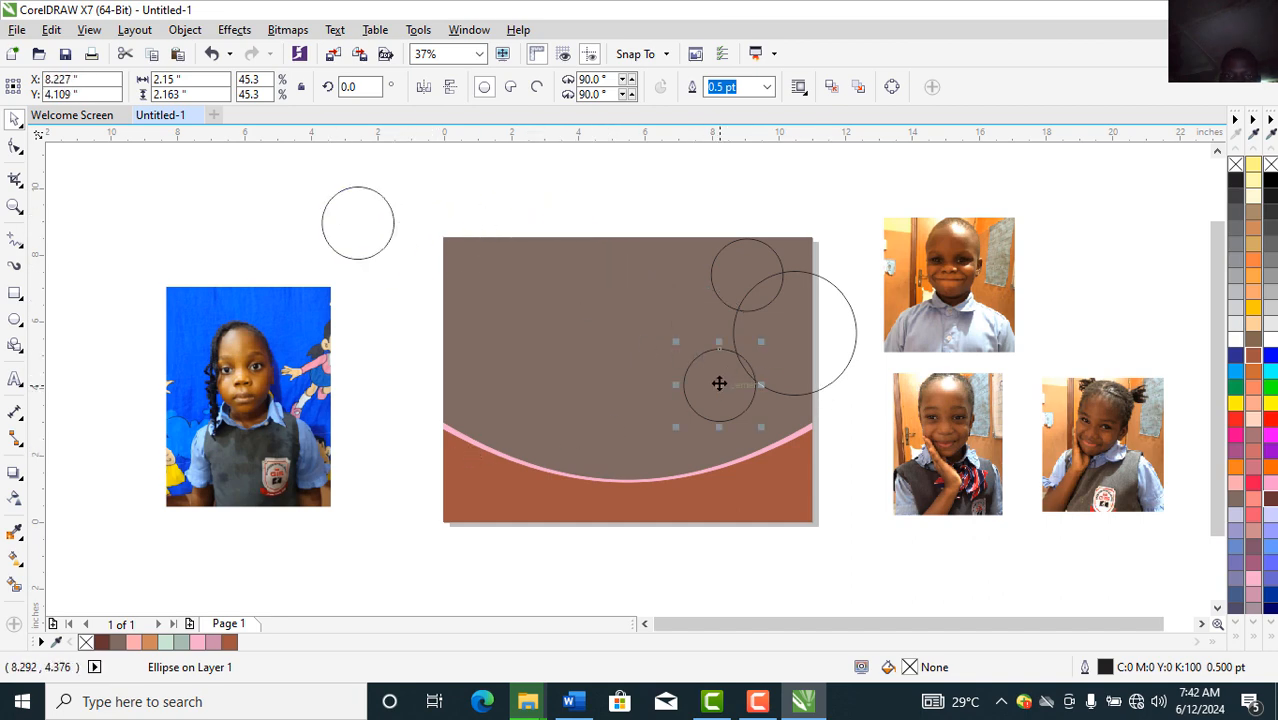
drag(719, 384, 384, 477)
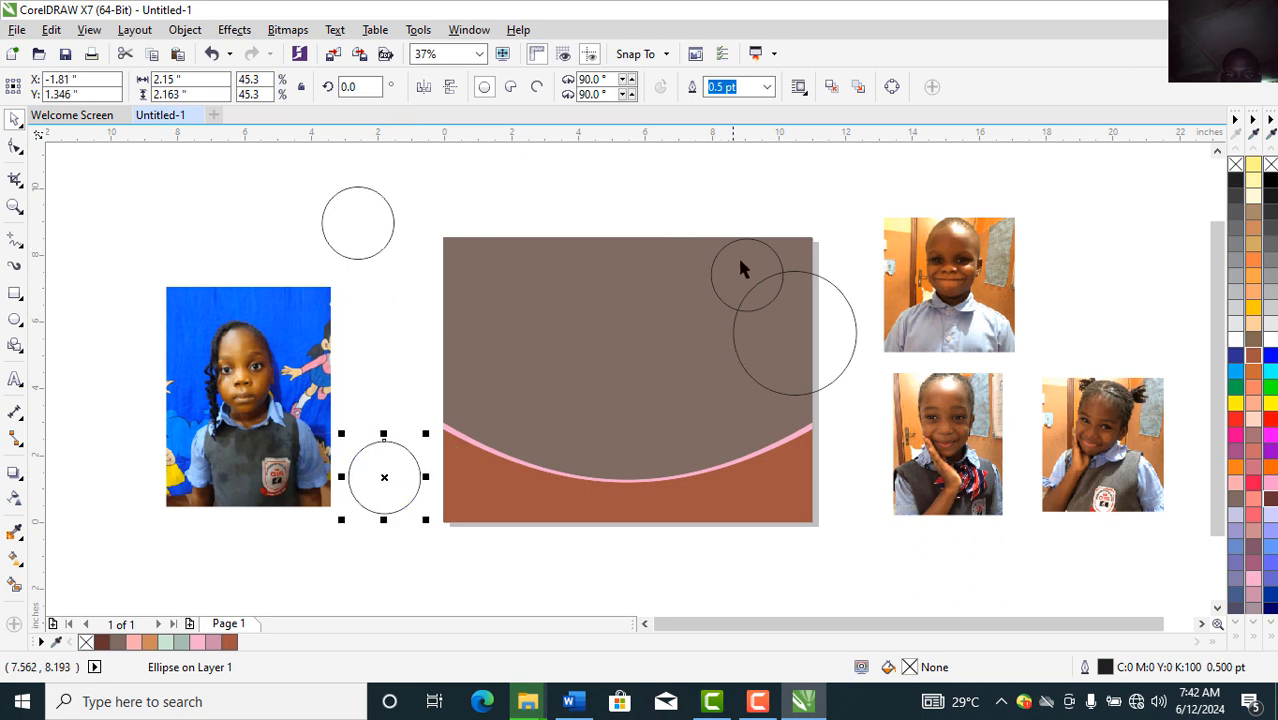
drag(740, 268, 607, 179)
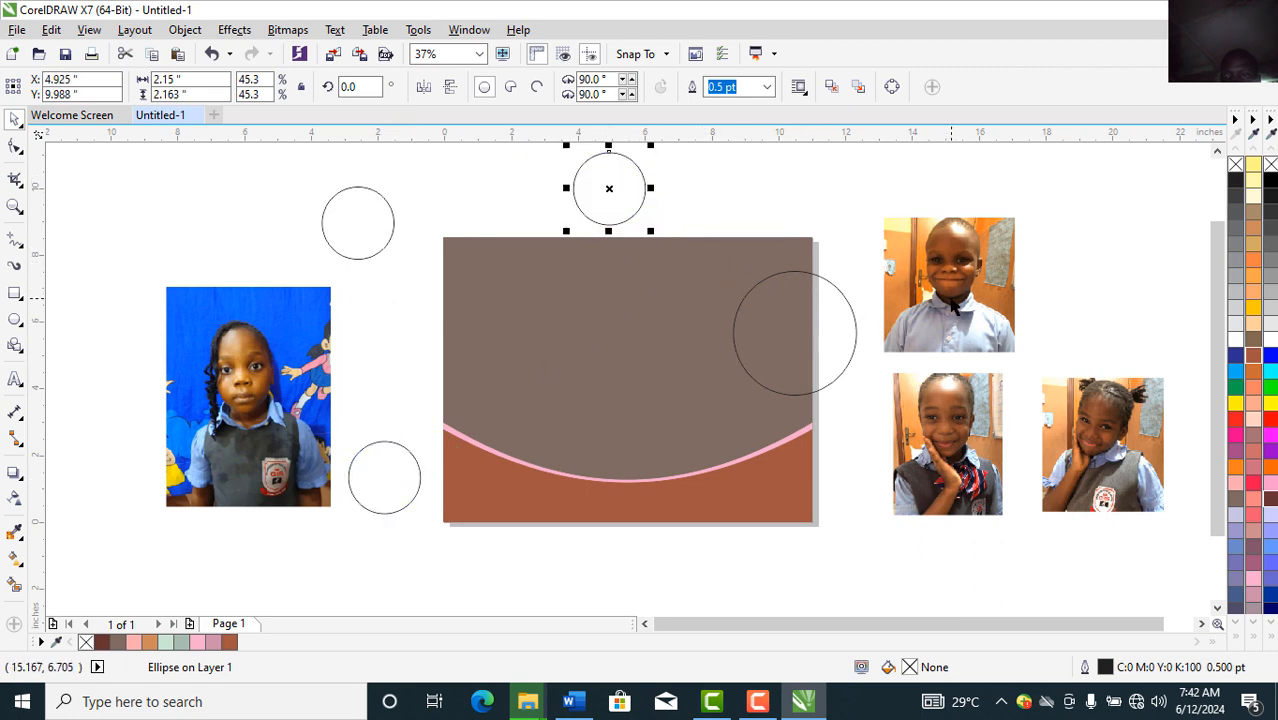
drag(963, 298, 1116, 279)
drag(846, 323, 952, 260)
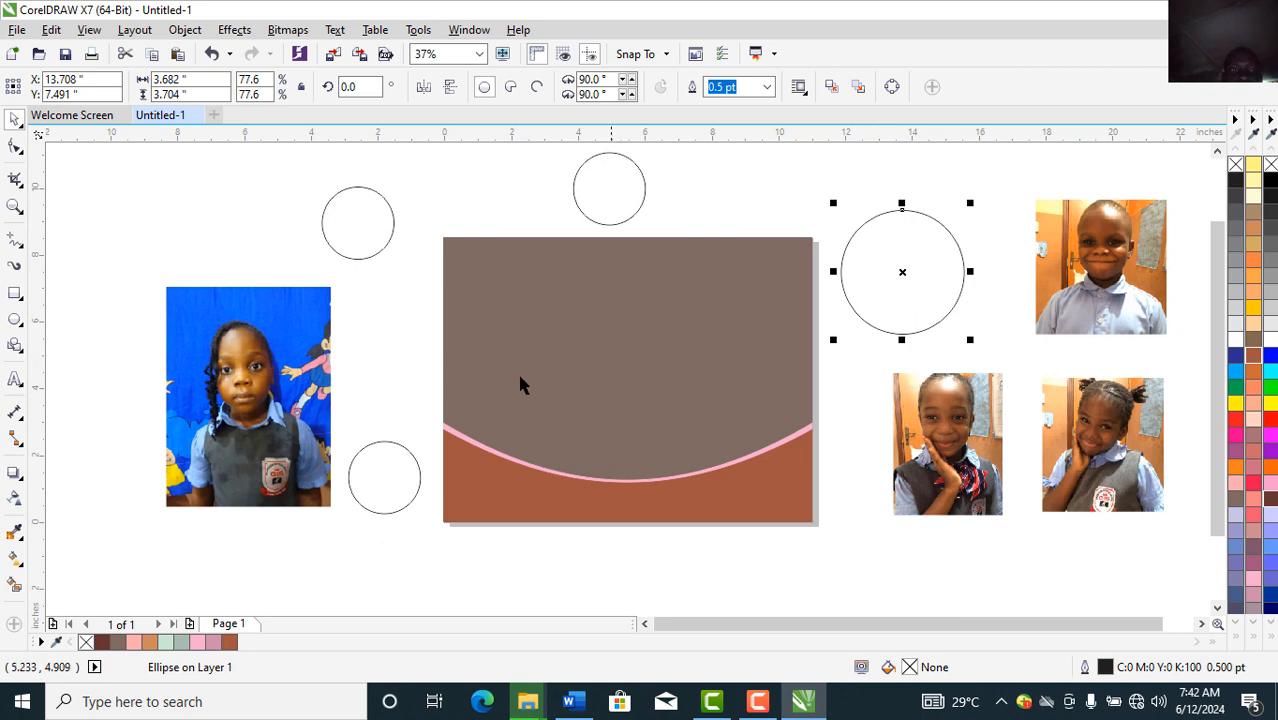
click(286, 380)
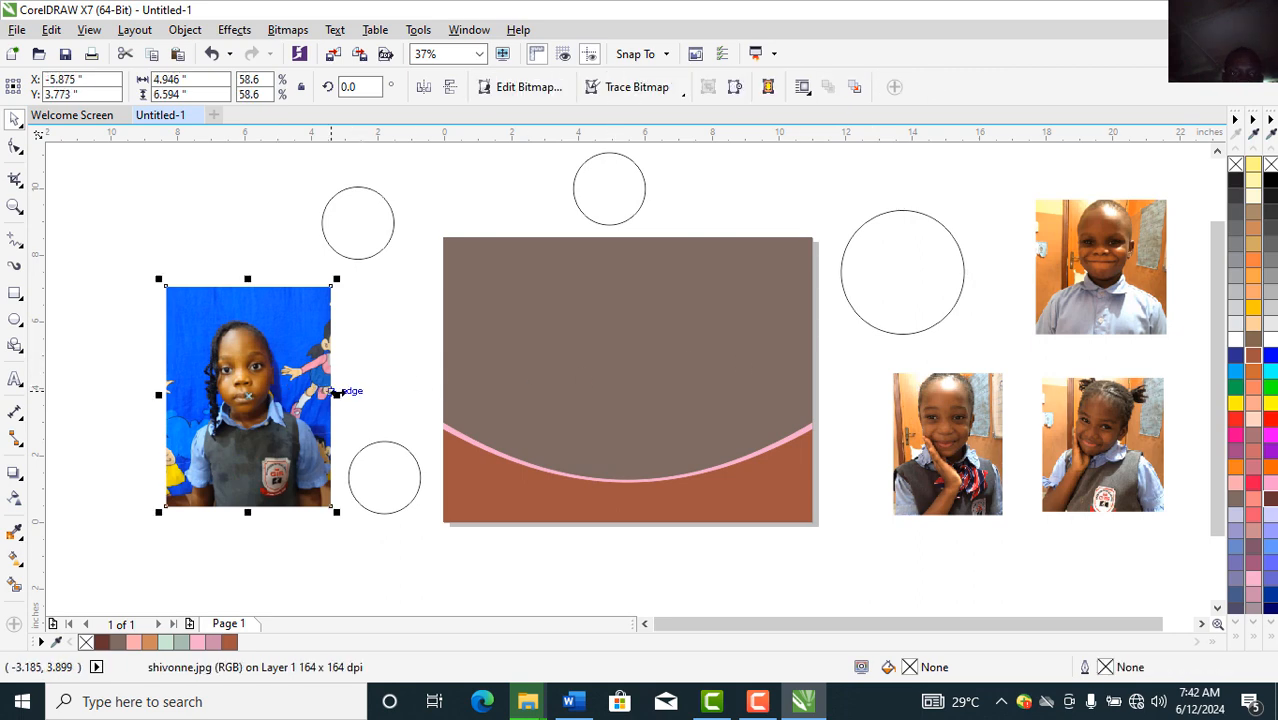
Step: Widen the shivonne photo and PowerClip it inside the large circle
drag(337, 393, 378, 394)
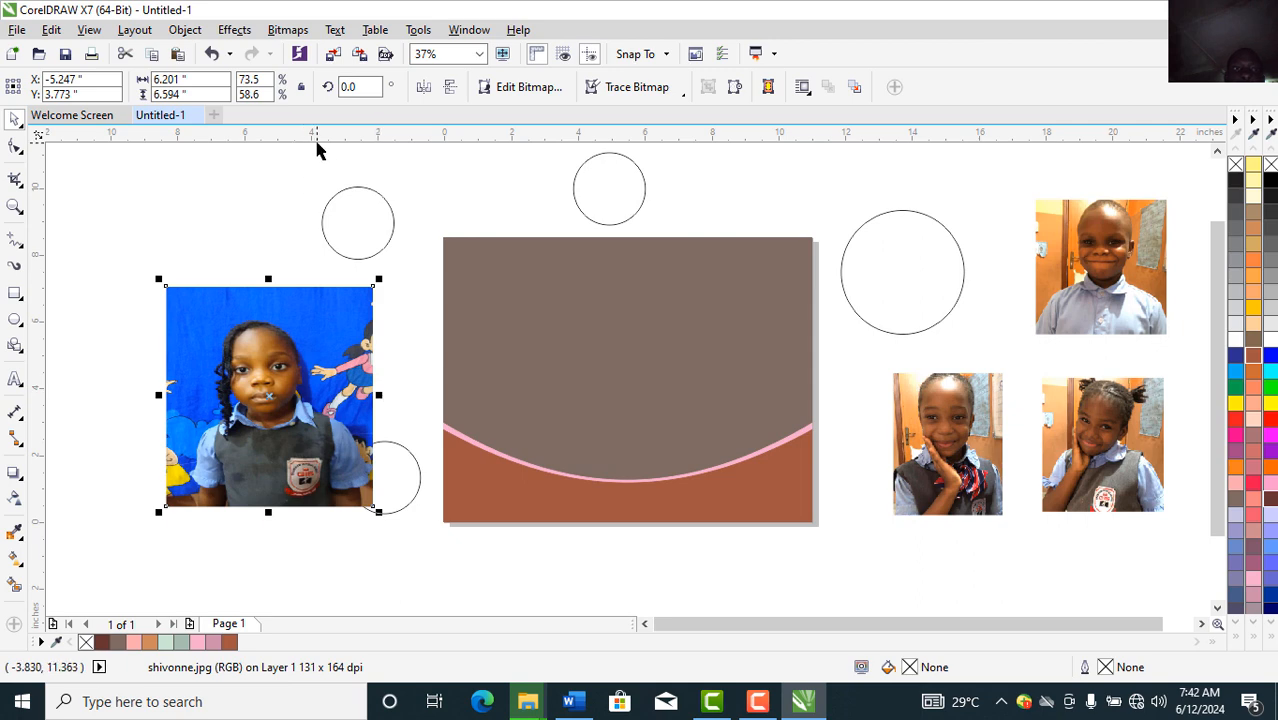
click(185, 30)
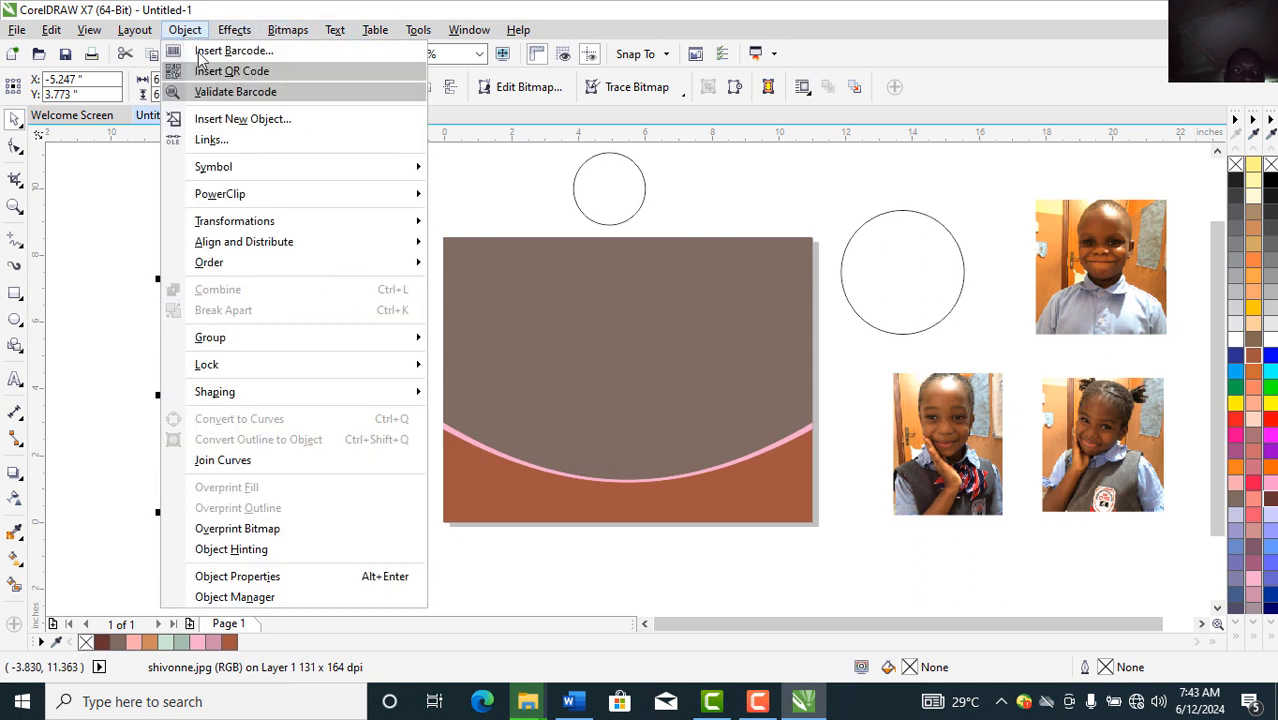
mouse_move(395, 194)
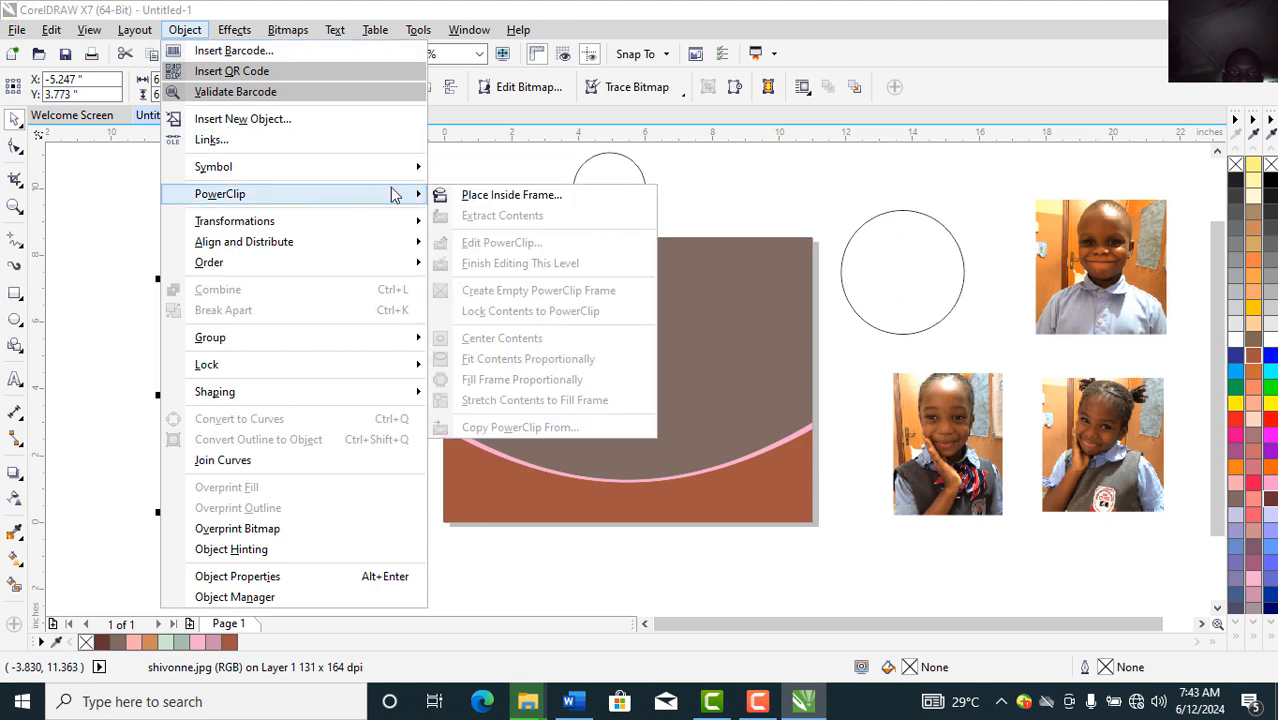
click(484, 196)
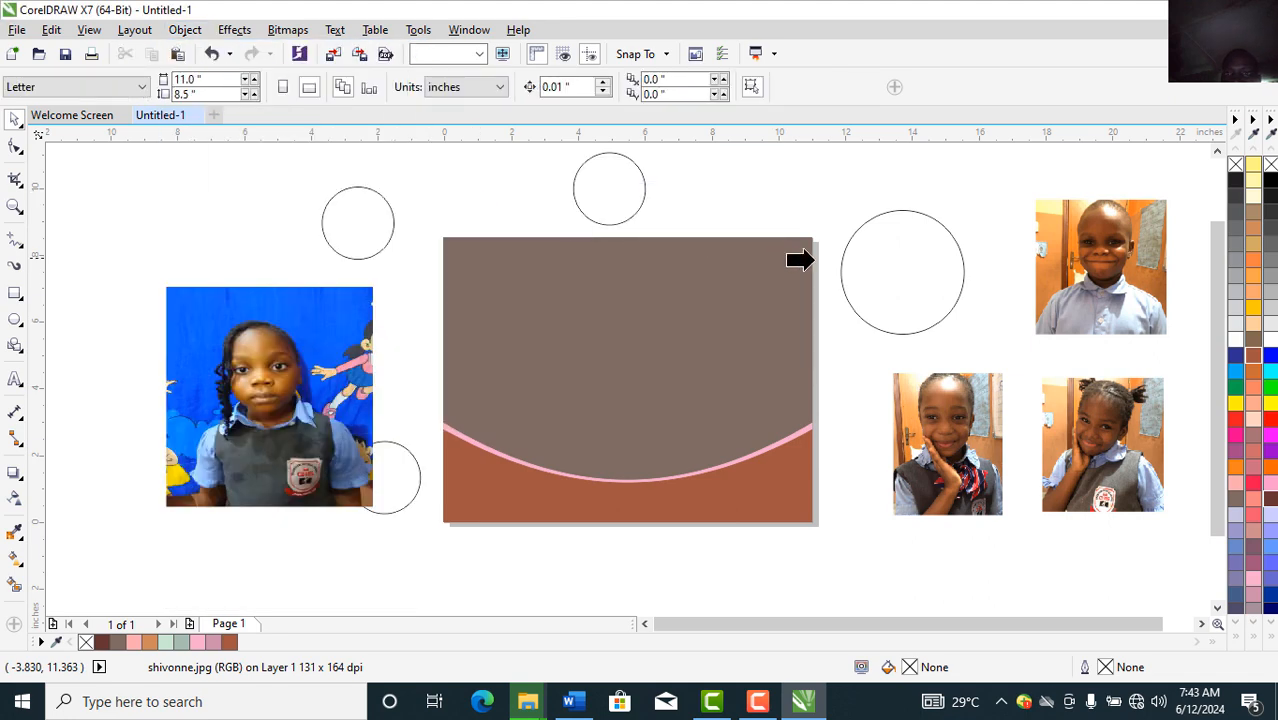
click(878, 262)
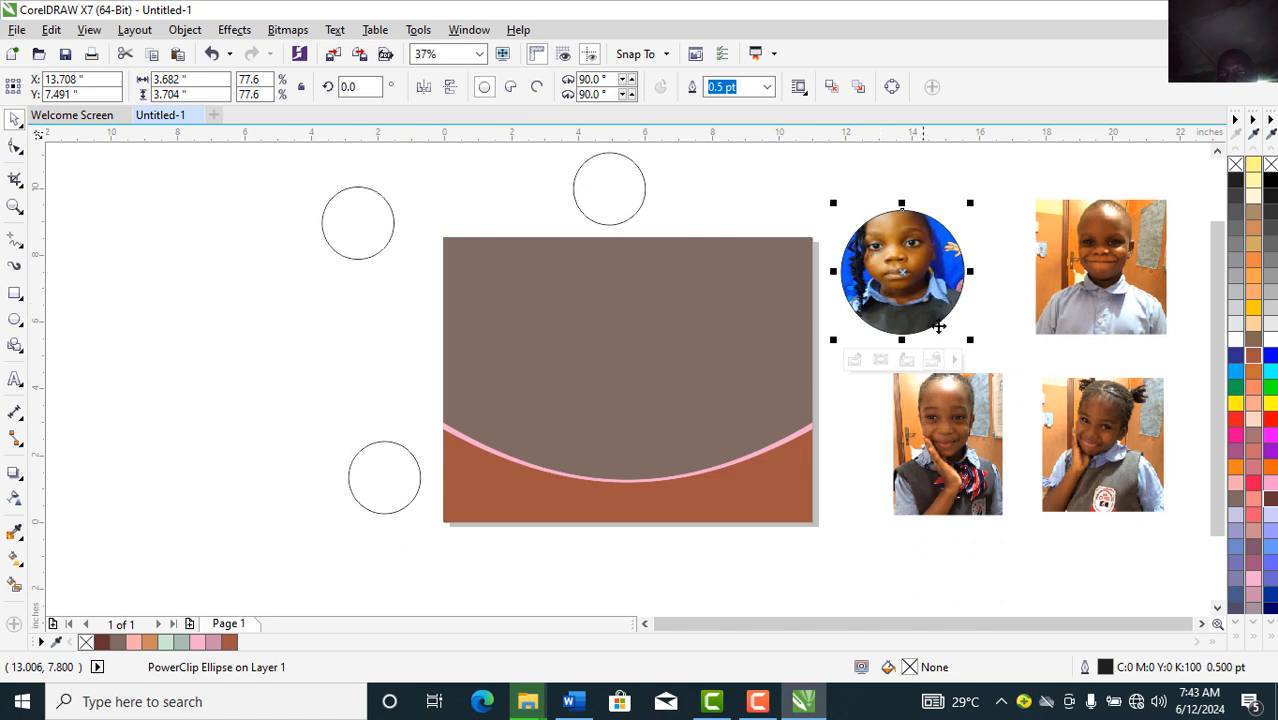
click(855, 360)
click(902, 282)
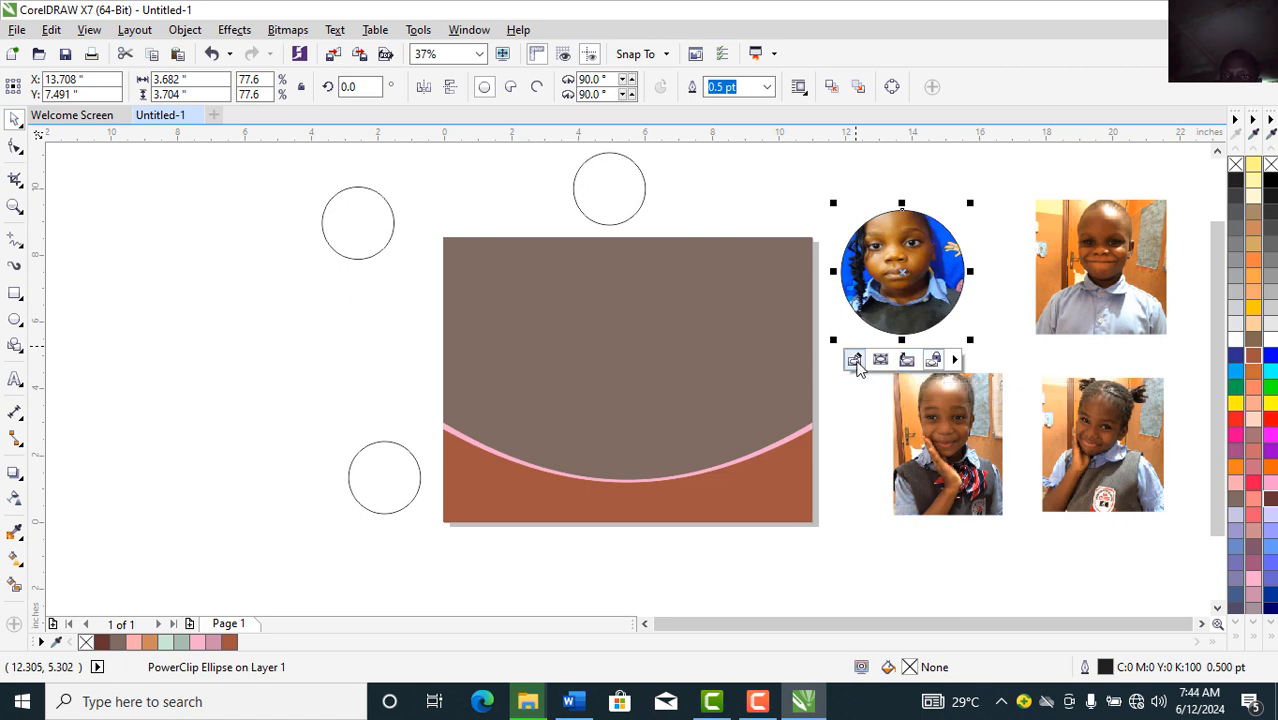
Step: Resize the shivonne photo within its circle frame so the child's face is centred
click(855, 361)
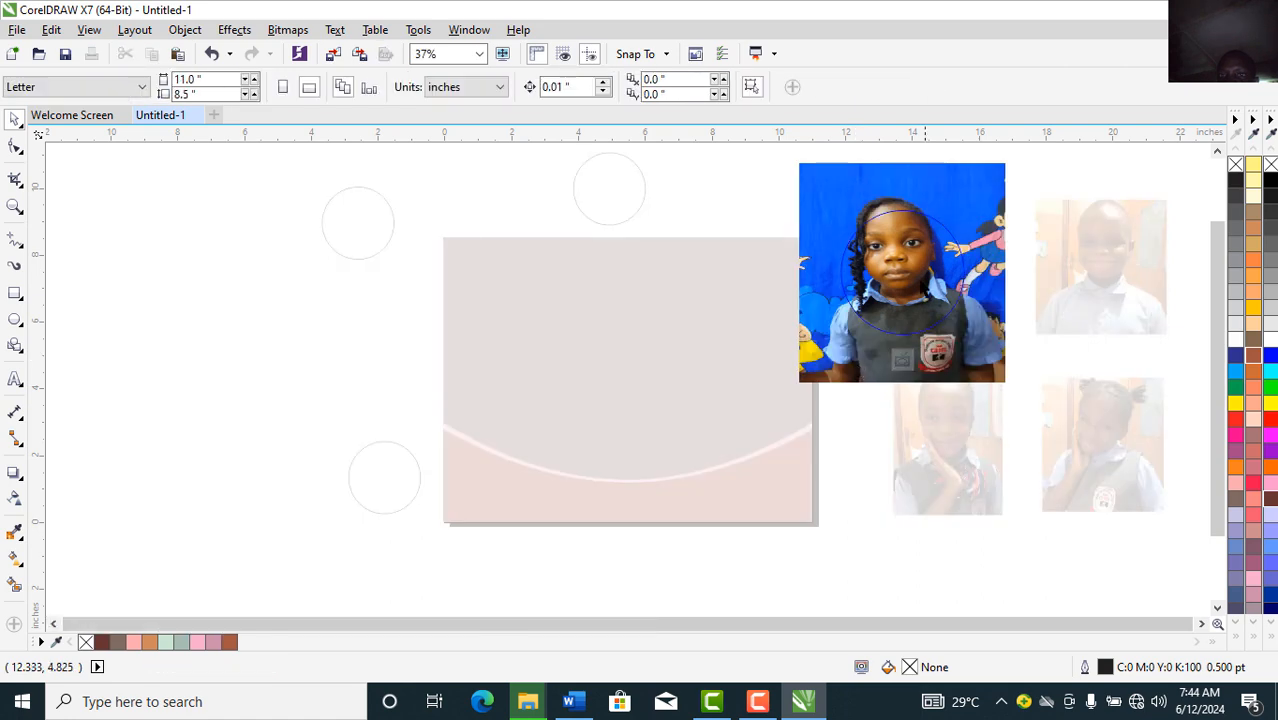
click(903, 283)
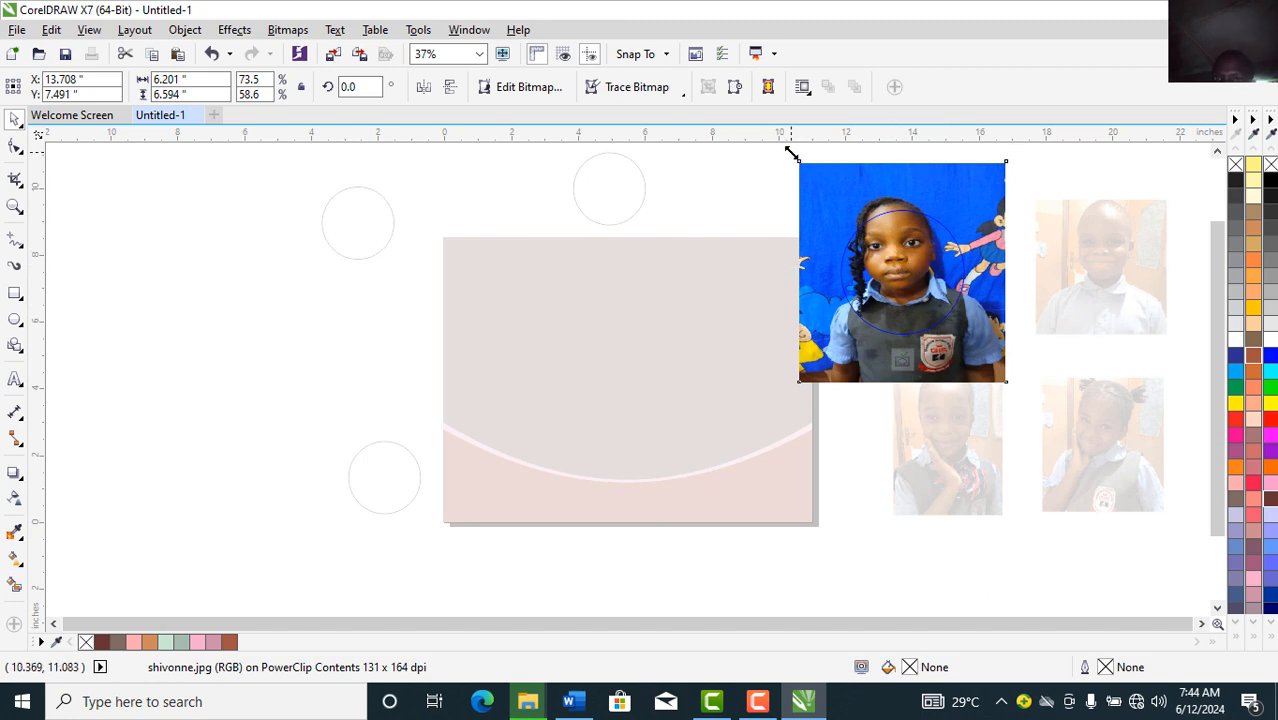
drag(790, 152, 818, 180)
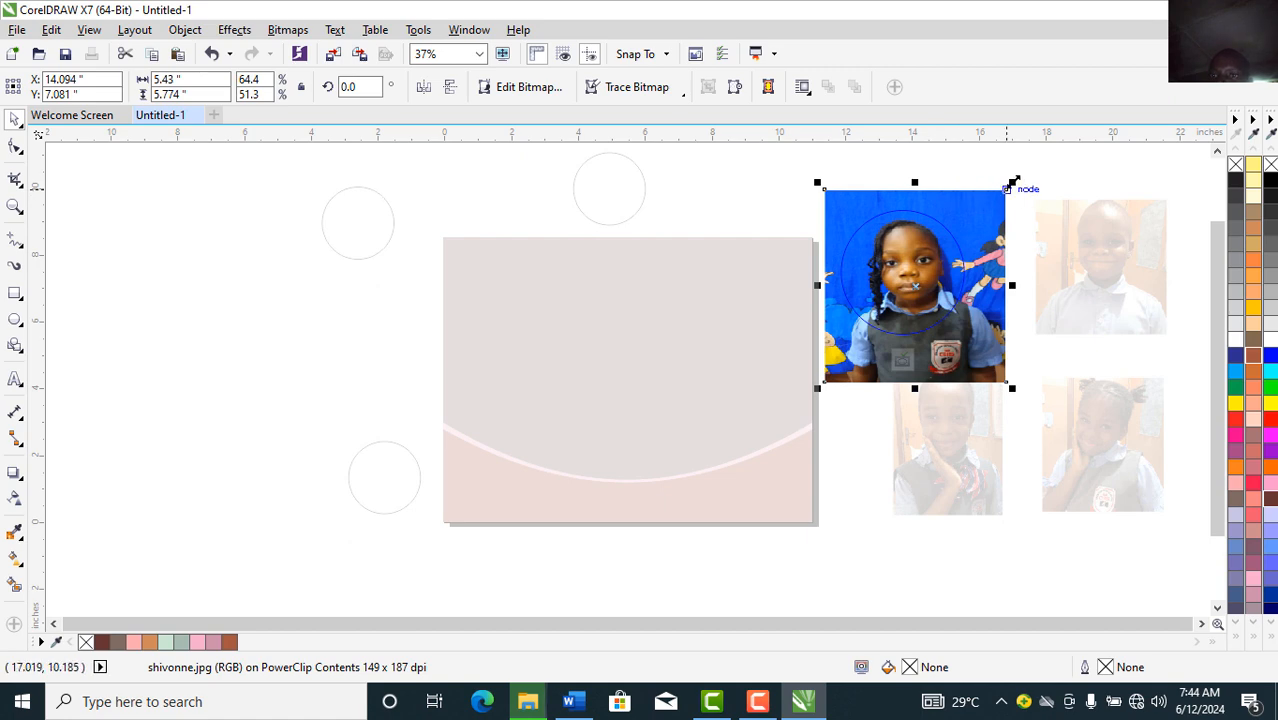
drag(1007, 183, 1003, 189)
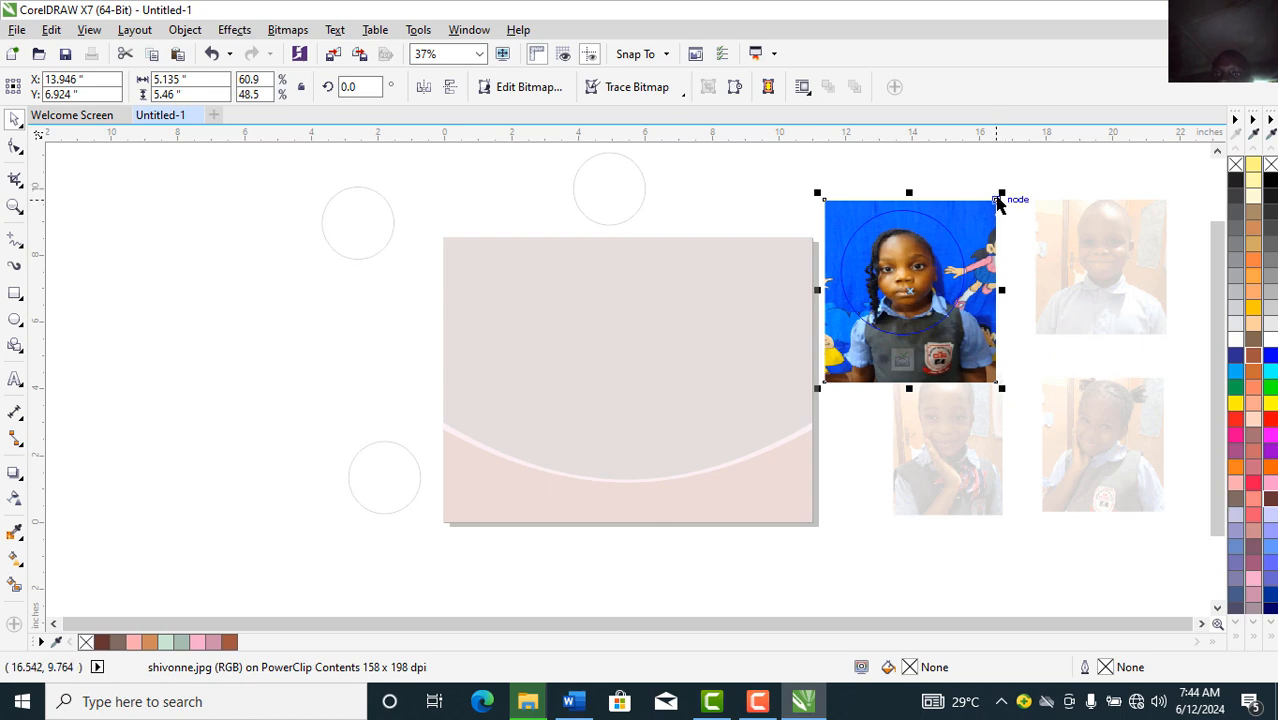
drag(1001, 191, 1007, 186)
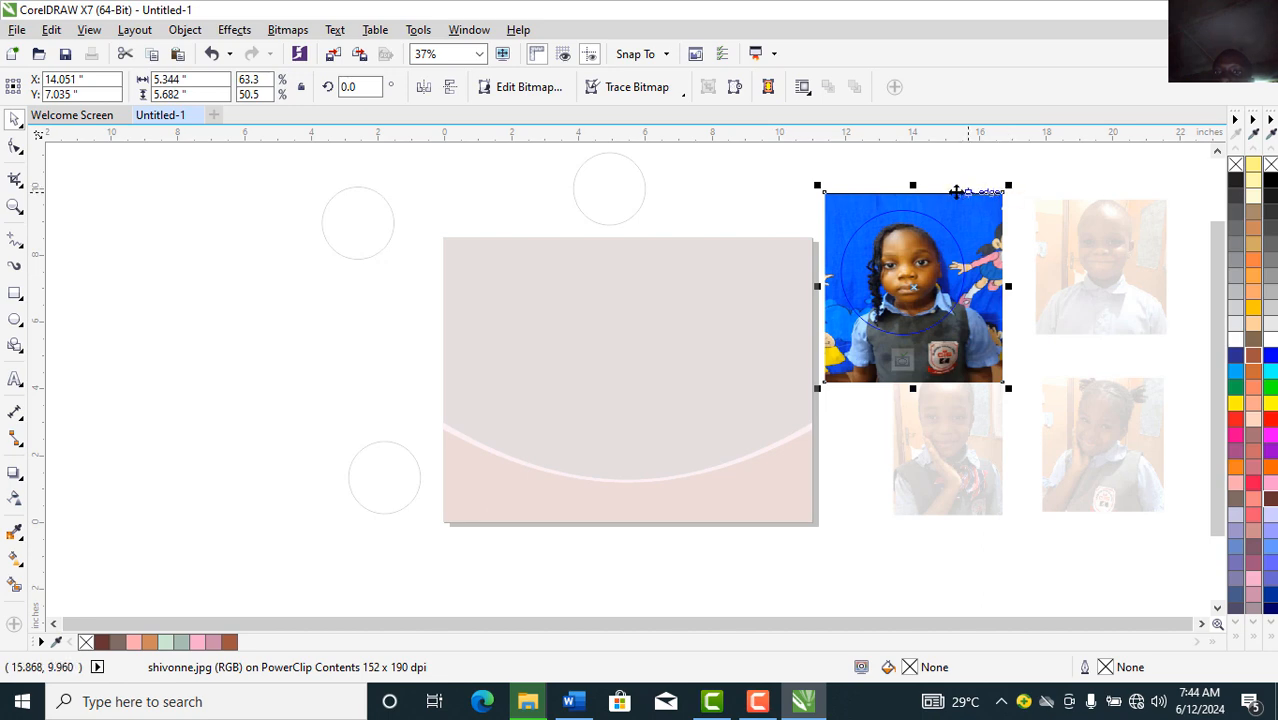
click(901, 365)
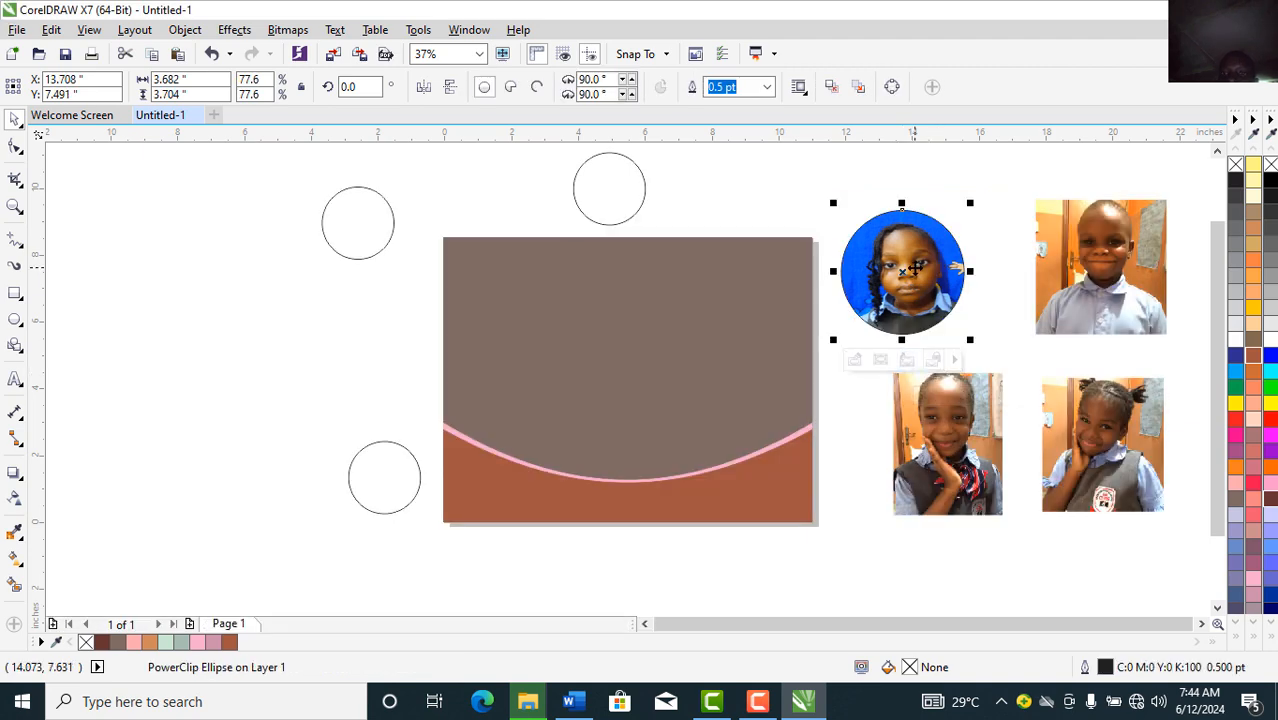
Step: Move the round shivonne portrait onto the brown page, overlapping its right edge
drag(913, 268, 793, 334)
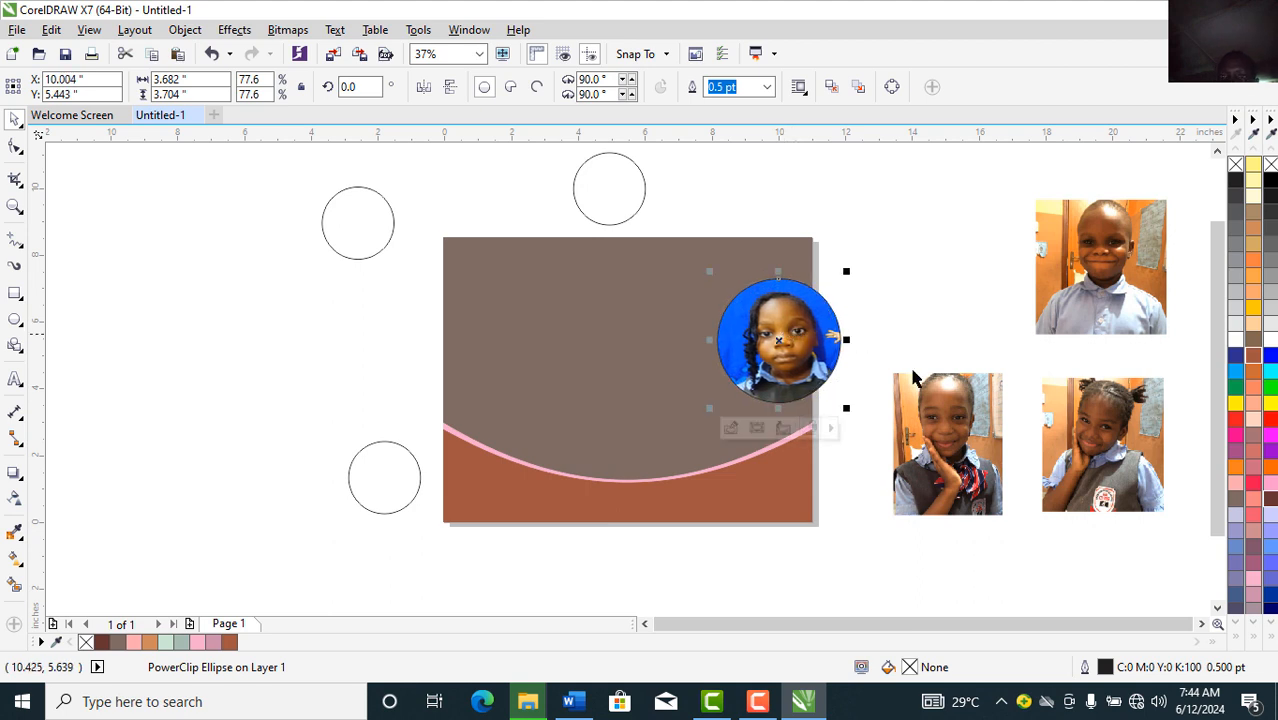
click(959, 437)
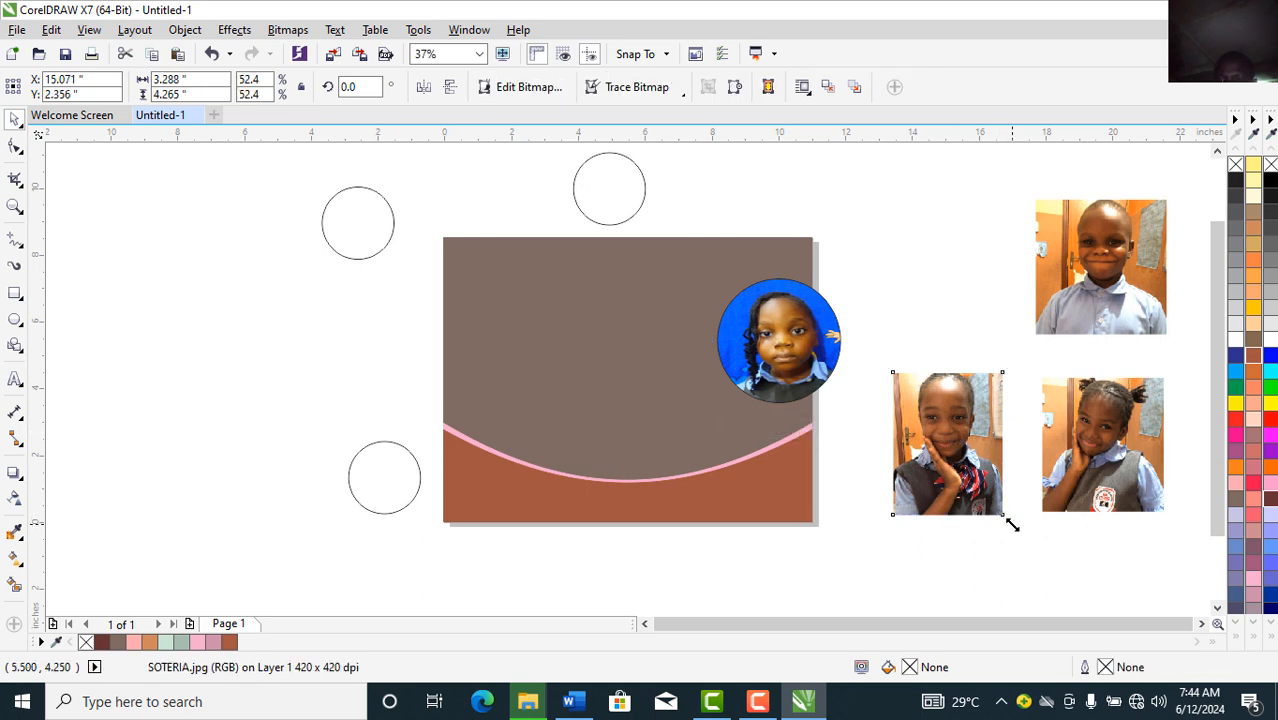
Step: Scale the SOTERIA photo to 40% and PowerClip it into the top empty circle
drag(1010, 522, 988, 490)
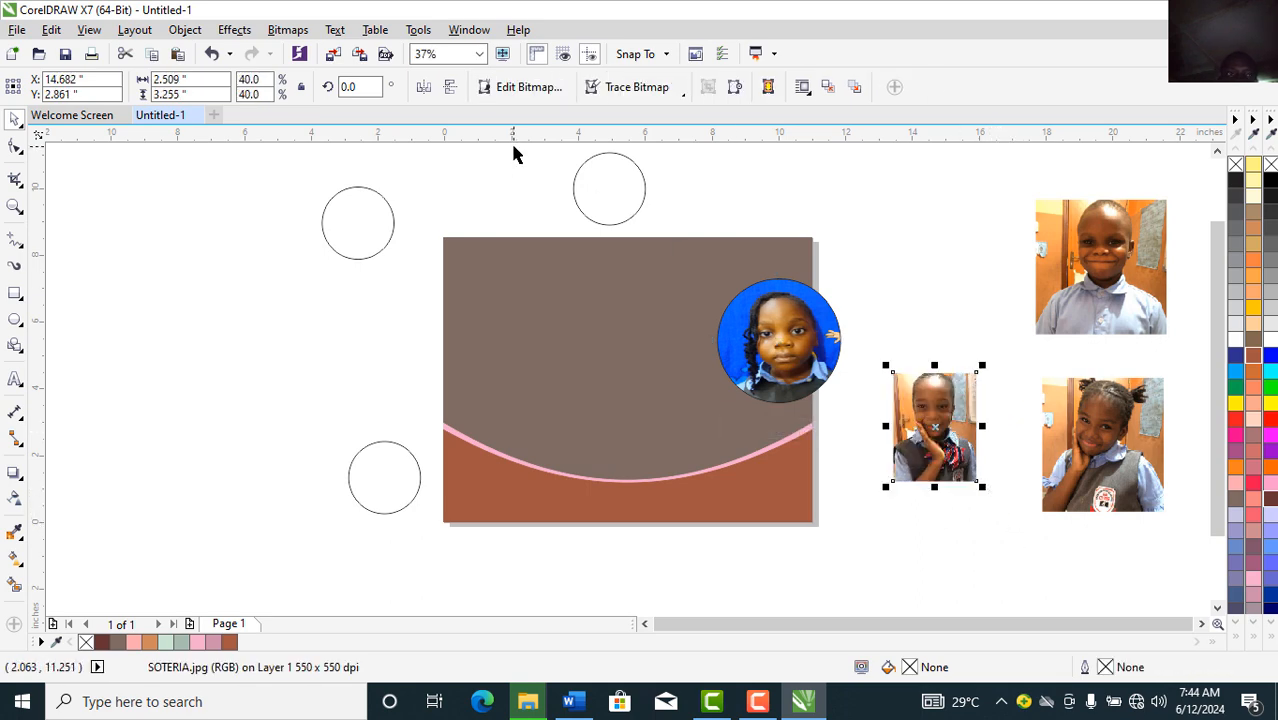
click(196, 32)
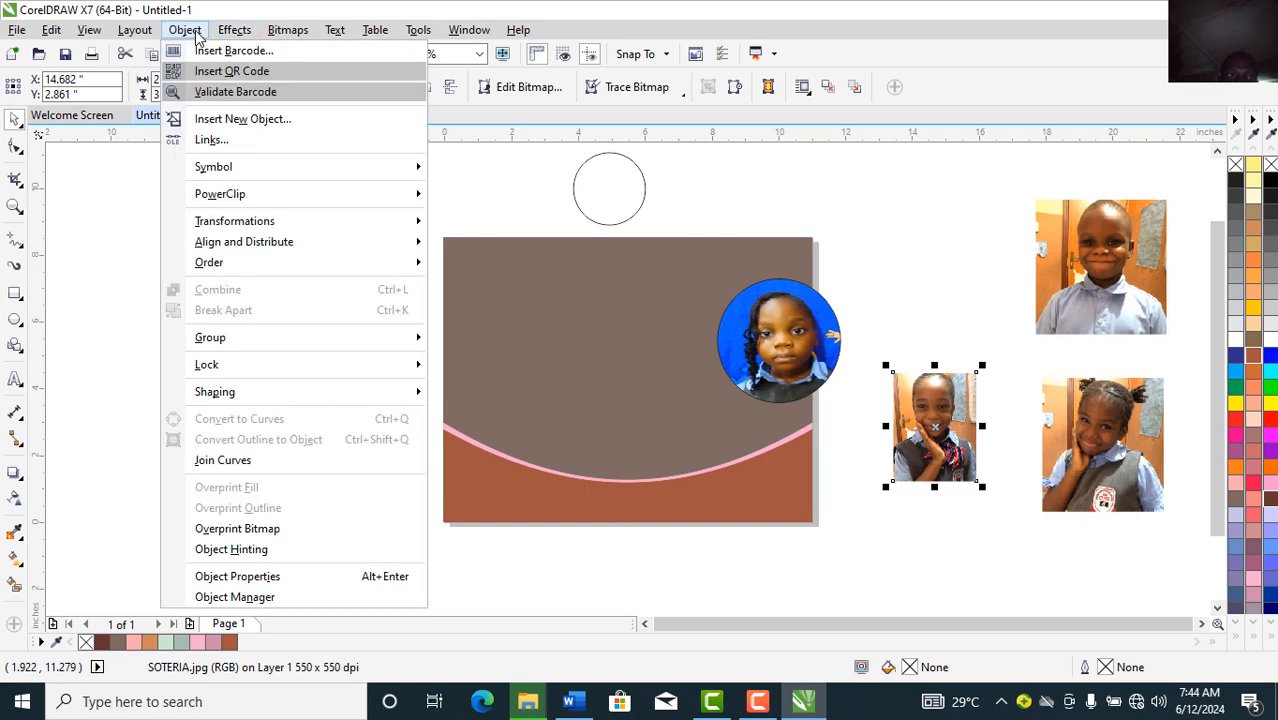
mouse_move(343, 211)
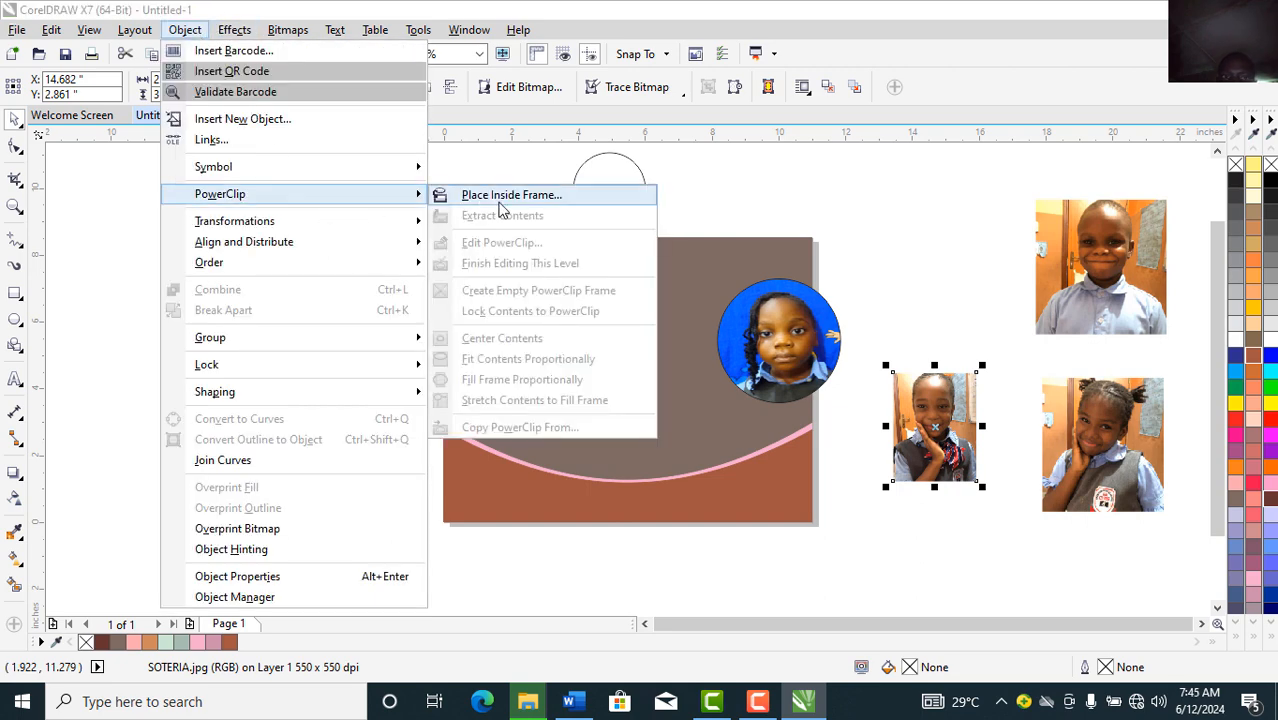
click(500, 200)
click(620, 190)
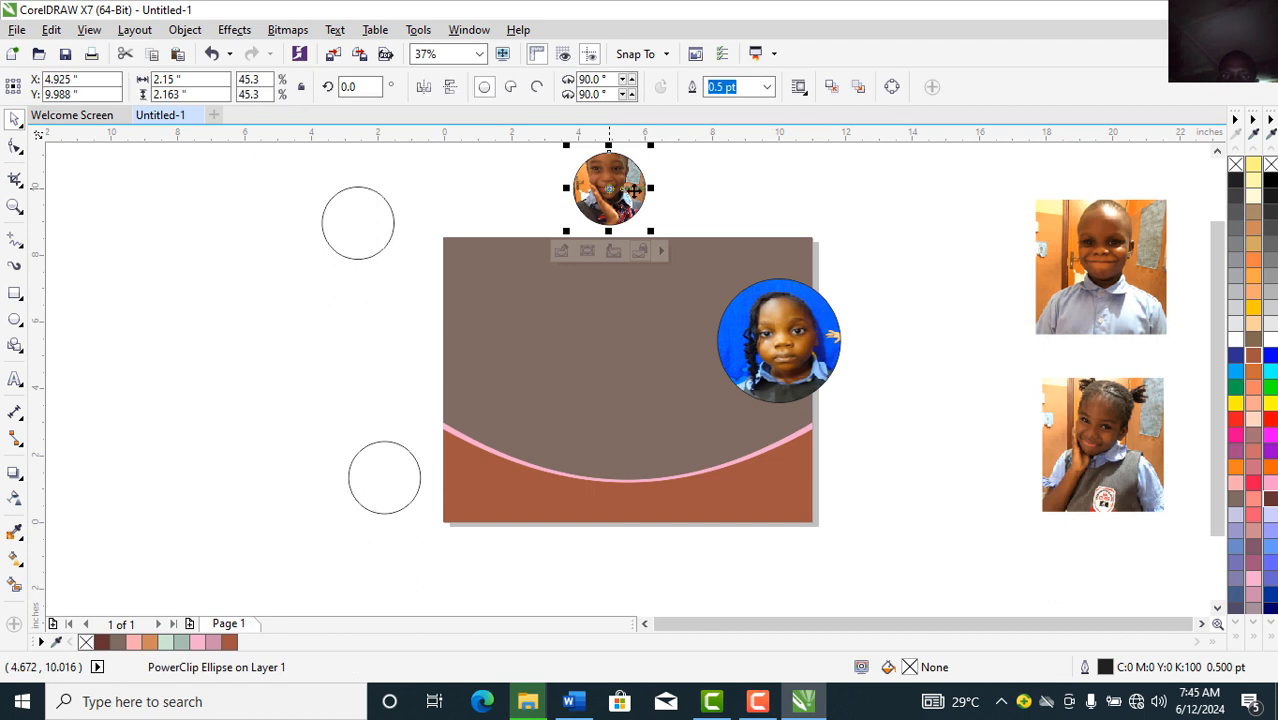
Step: Fit the face inside the small circle and move it beside the larger portrait
click(563, 251)
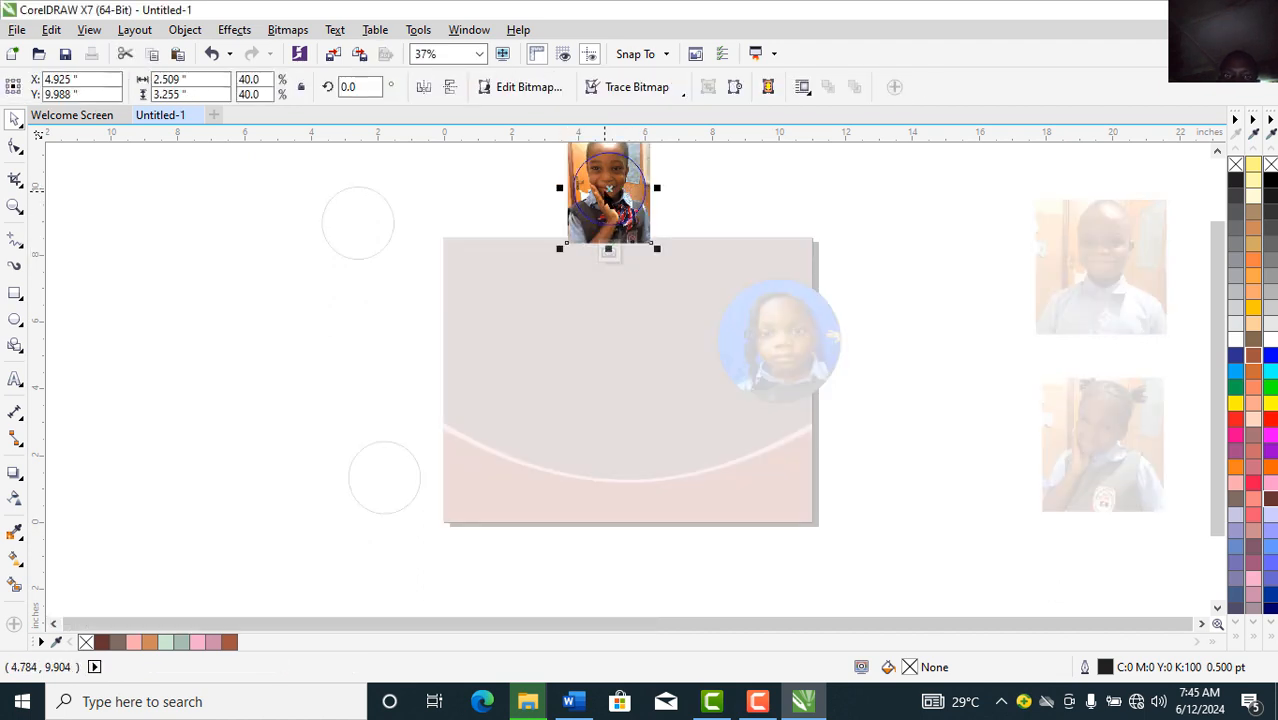
mouse_move(608, 190)
mouse_down()
mouse_move(606, 203)
mouse_move(620, 192)
mouse_up()
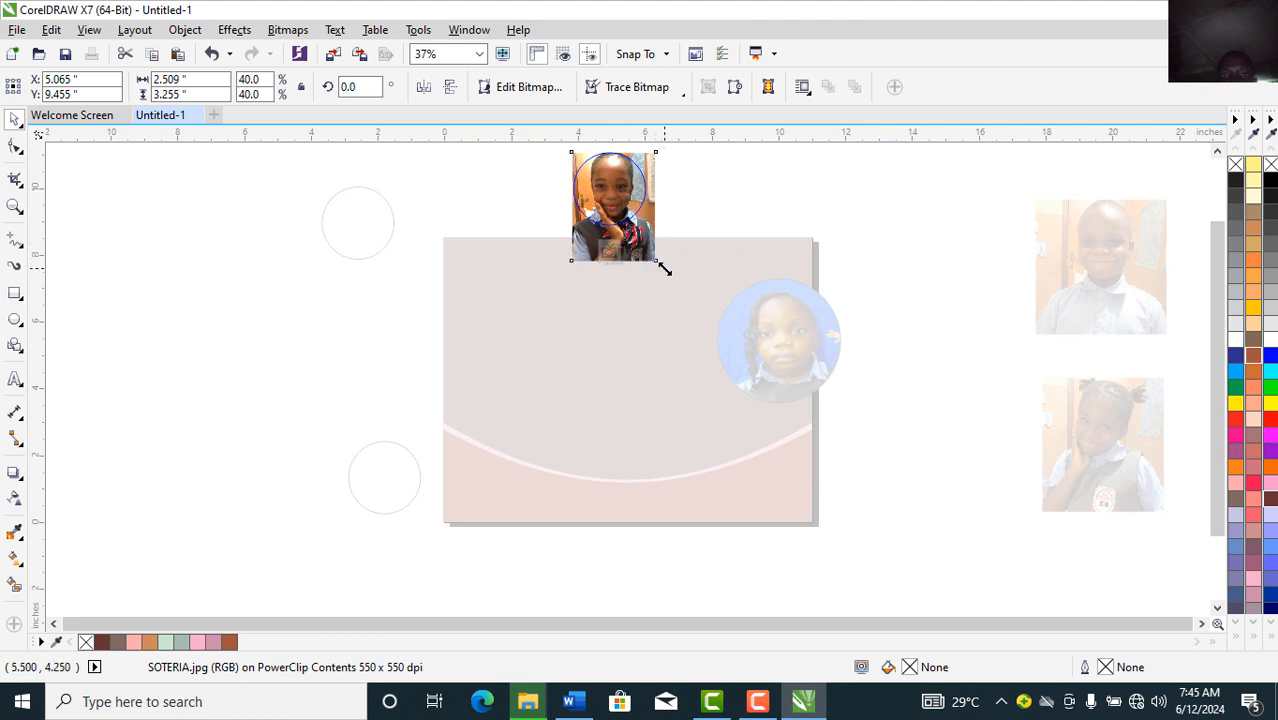
drag(661, 265, 650, 256)
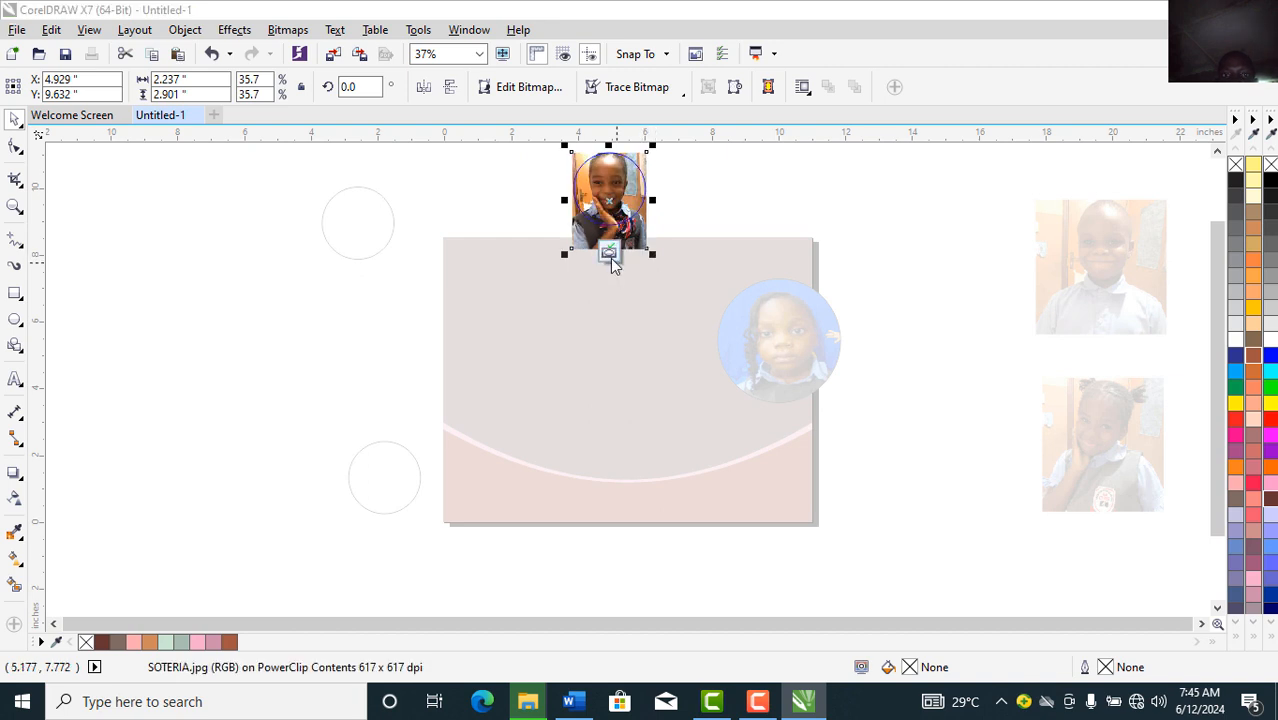
click(610, 256)
drag(616, 192, 728, 291)
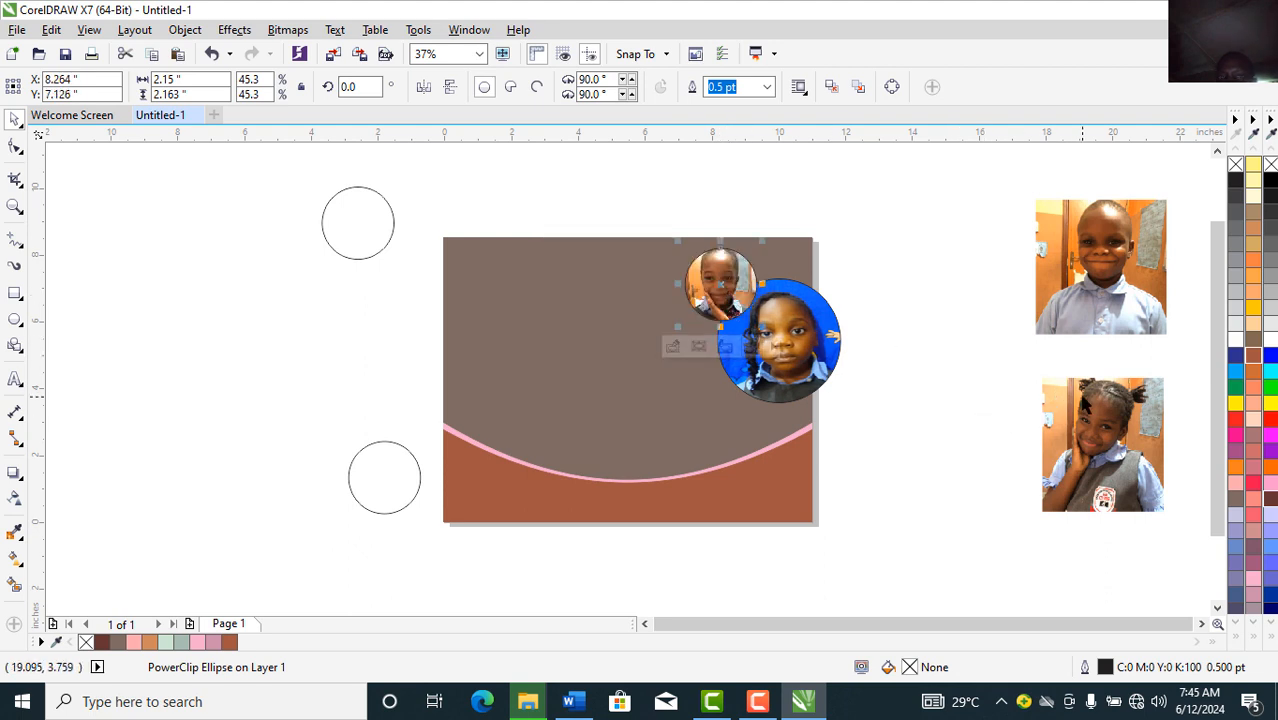
drag(1086, 404, 939, 386)
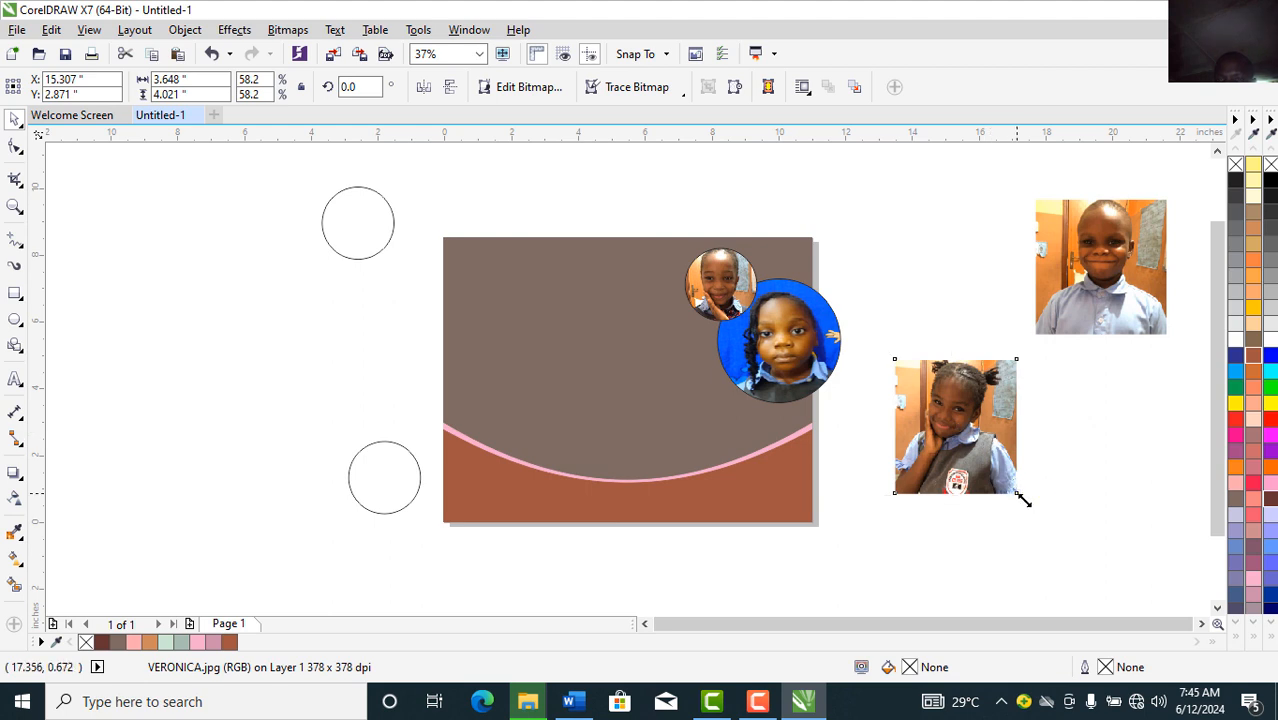
Step: Shrink the pigtailed girl's photo and PowerClip it into the upper-left empty circle
drag(1019, 499, 985, 459)
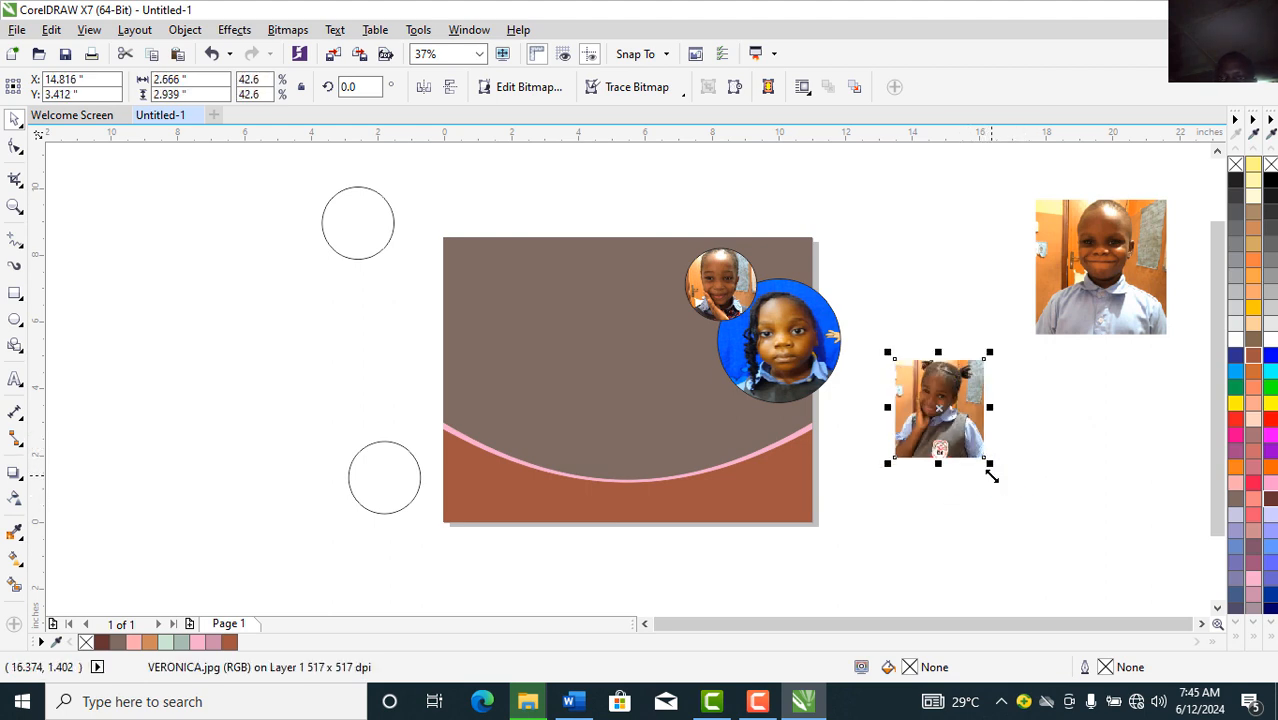
click(182, 30)
mouse_move(333, 178)
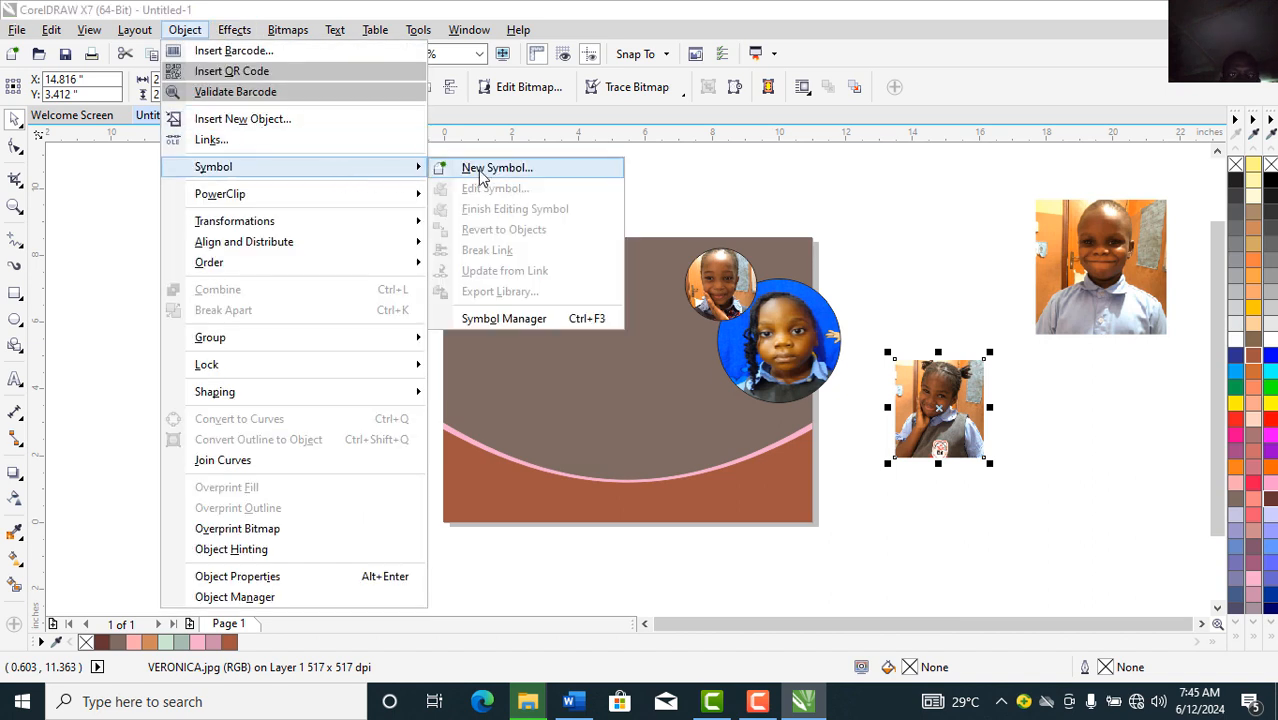
mouse_move(365, 195)
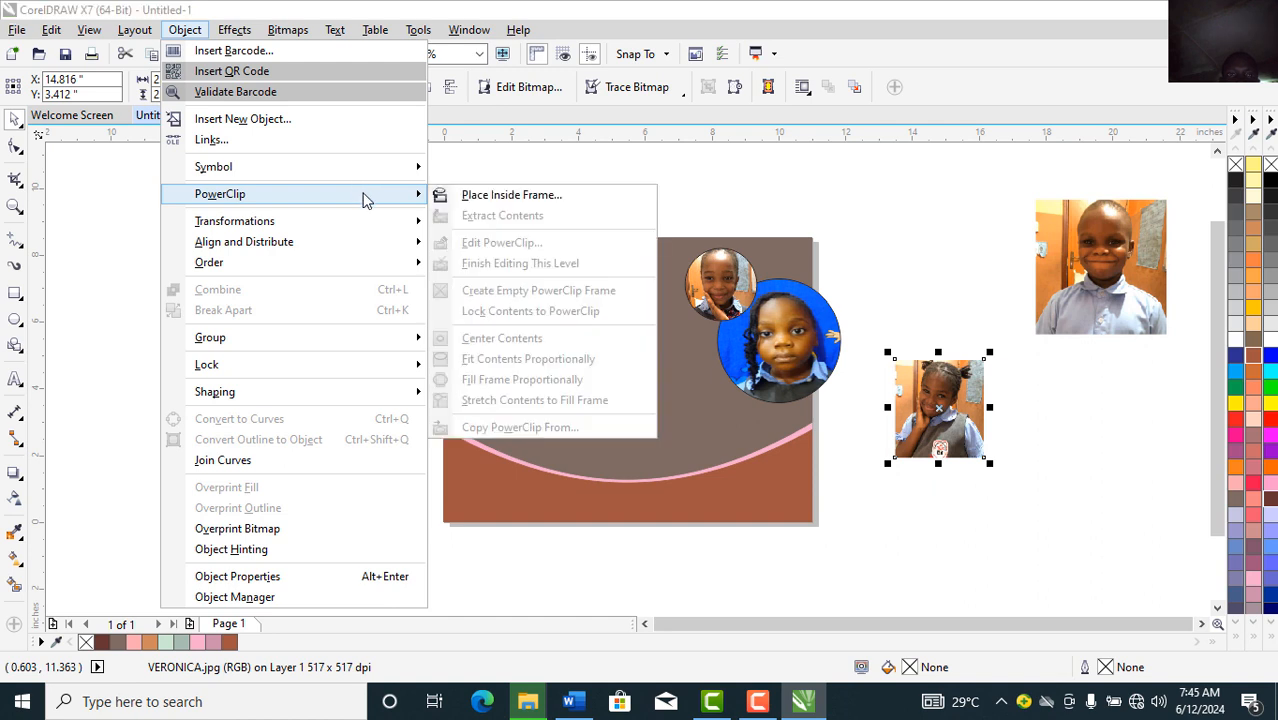
click(505, 196)
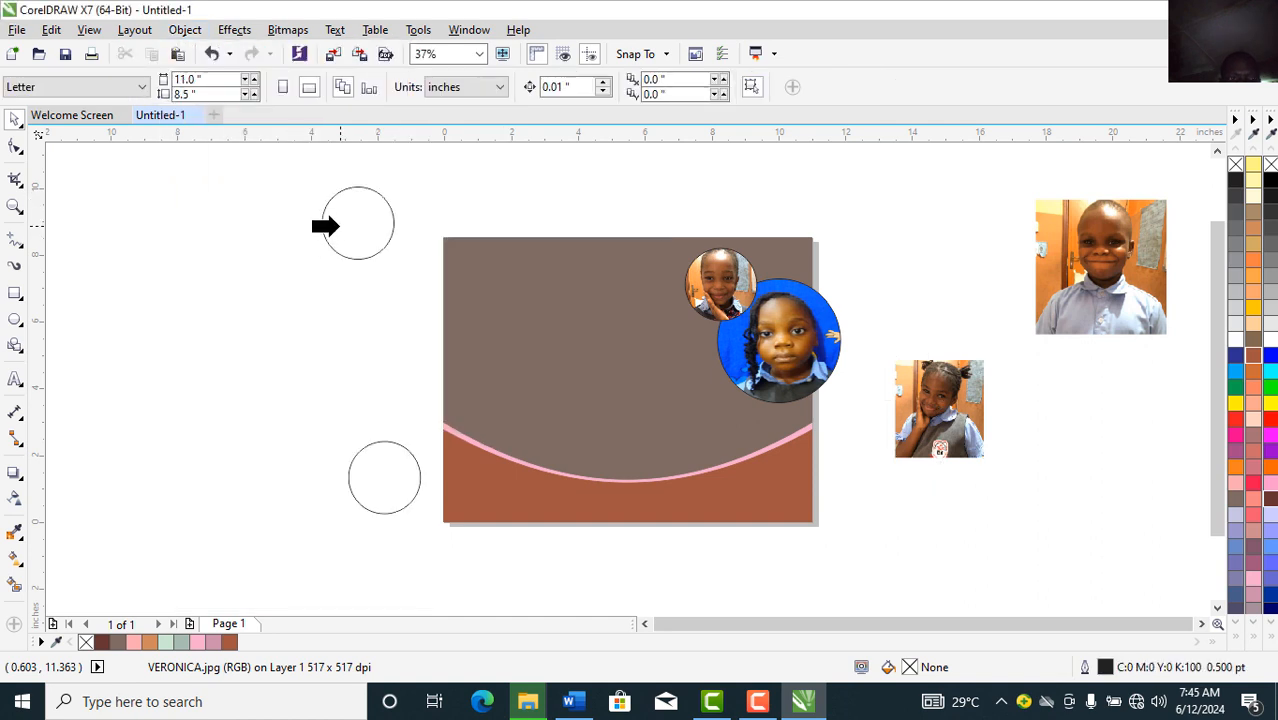
click(338, 226)
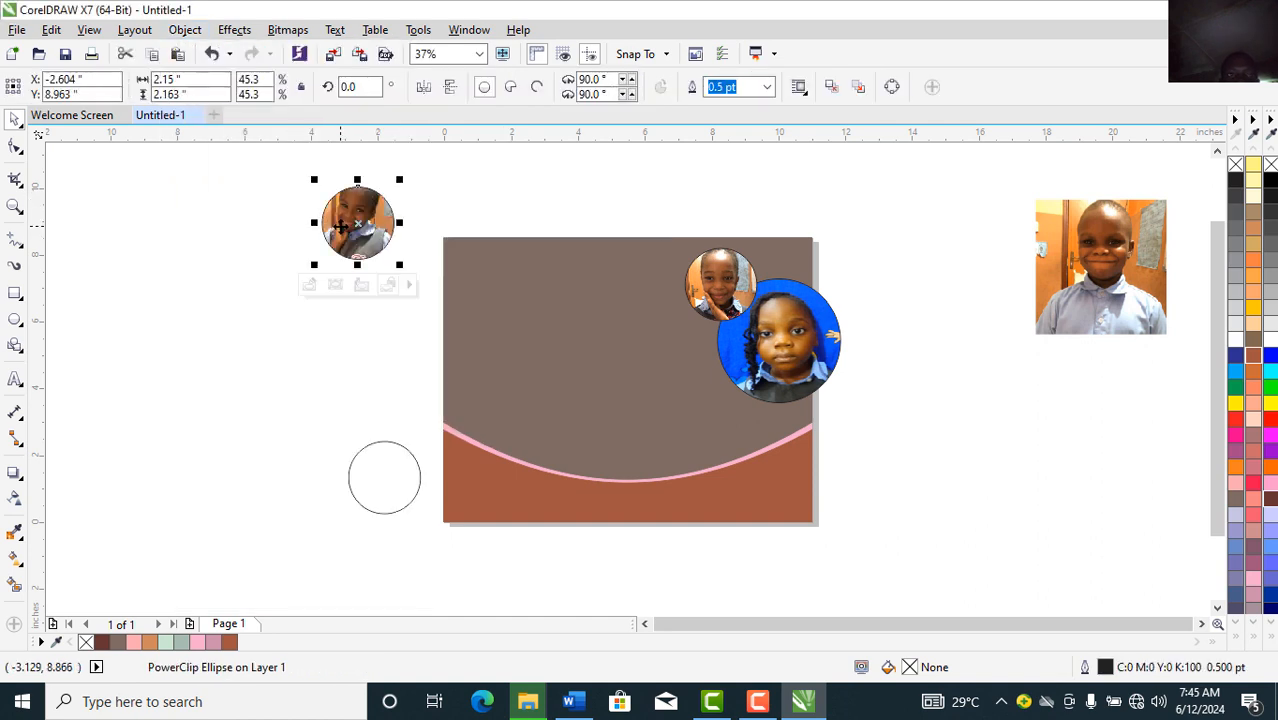
Step: Recentre and shrink the photo inside its circle, move it beside the others, and bring the boy's photo closer
click(310, 285)
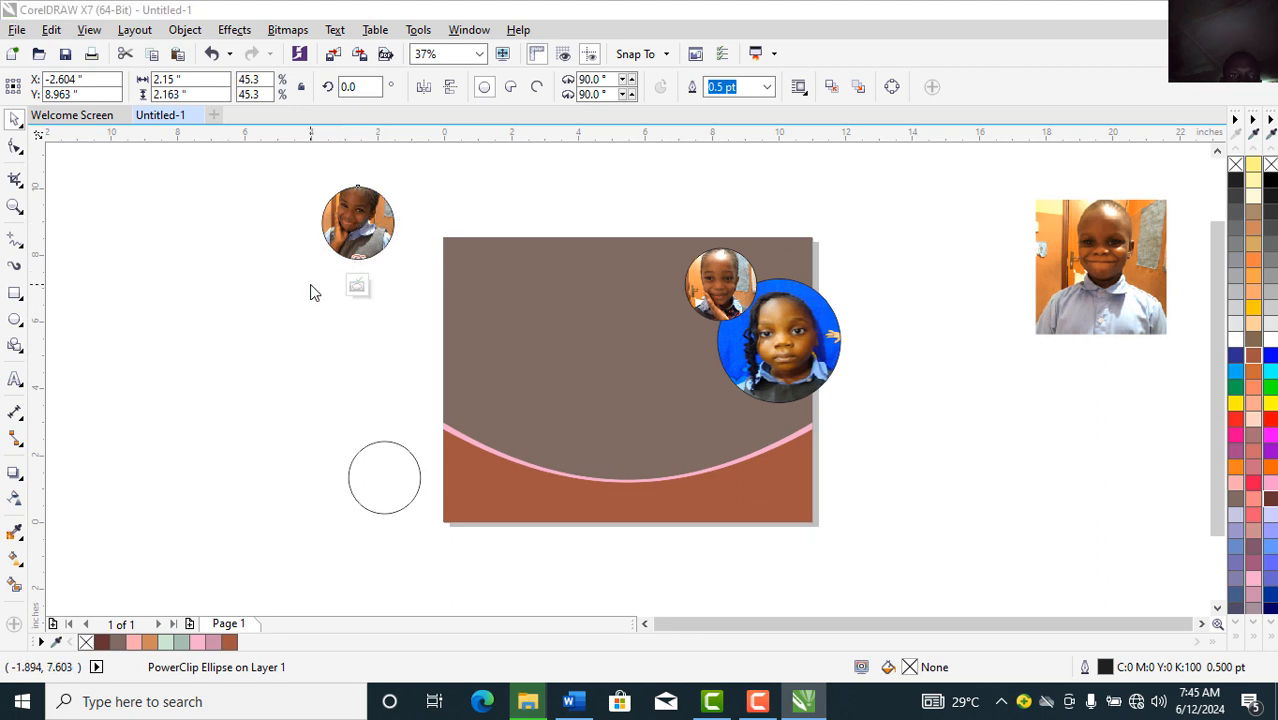
click(365, 228)
drag(365, 228, 365, 235)
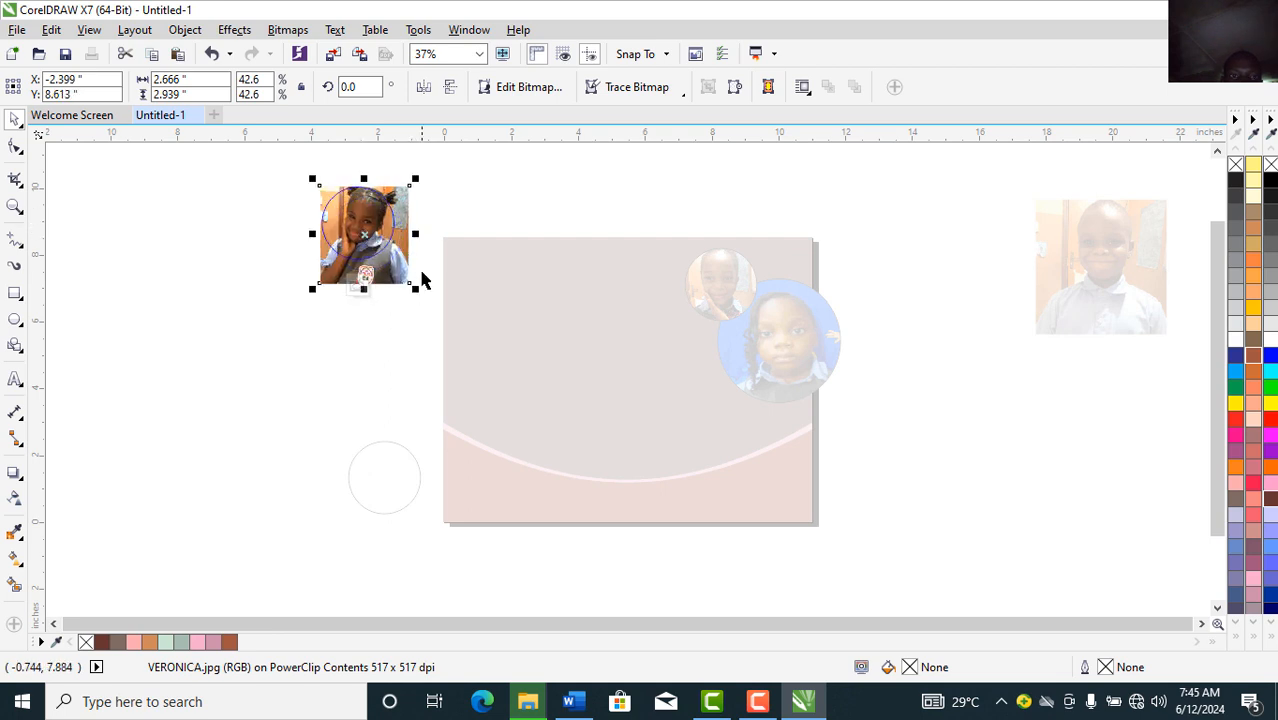
mouse_move(416, 288)
mouse_down()
mouse_move(428, 282)
mouse_move(401, 273)
mouse_up()
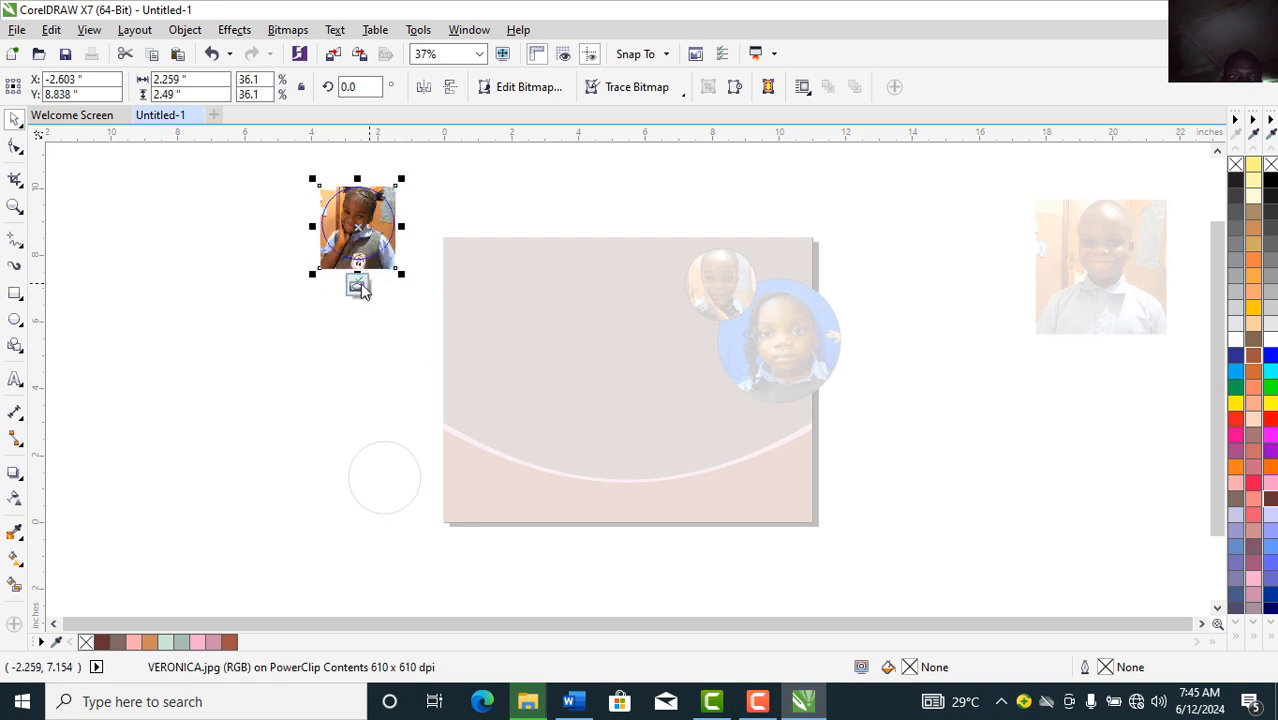
click(358, 287)
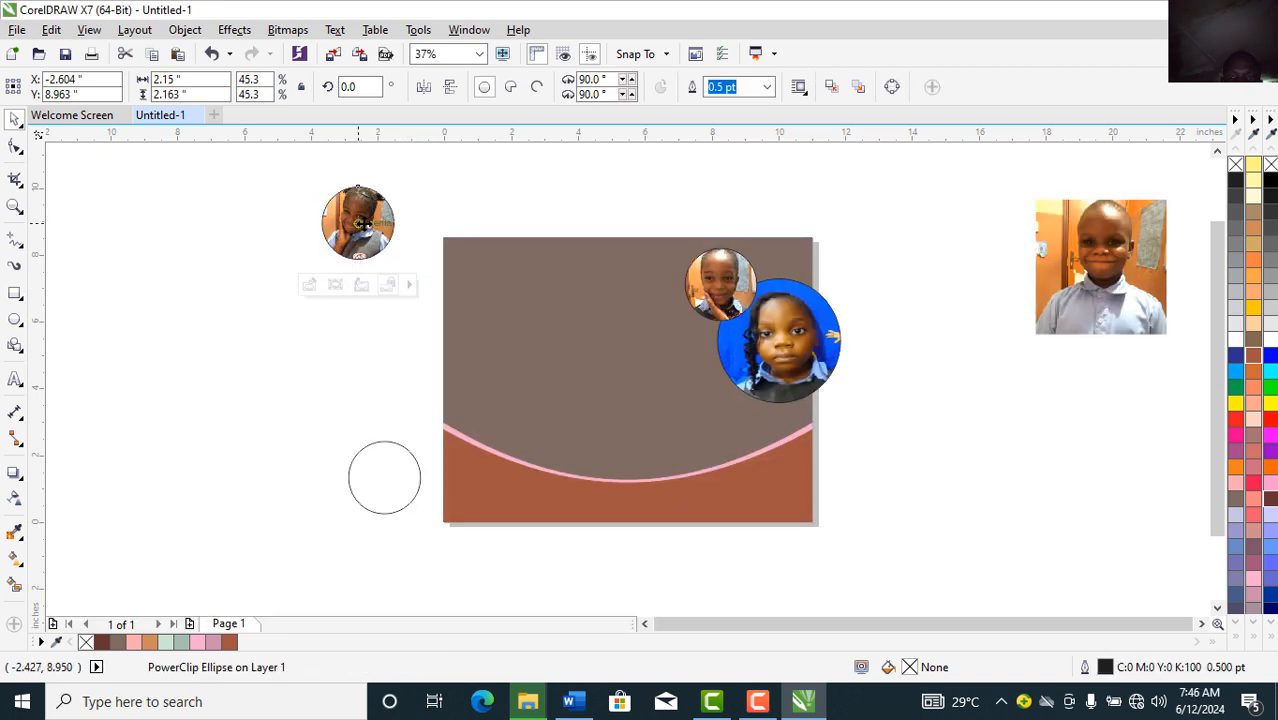
drag(707, 342, 692, 342)
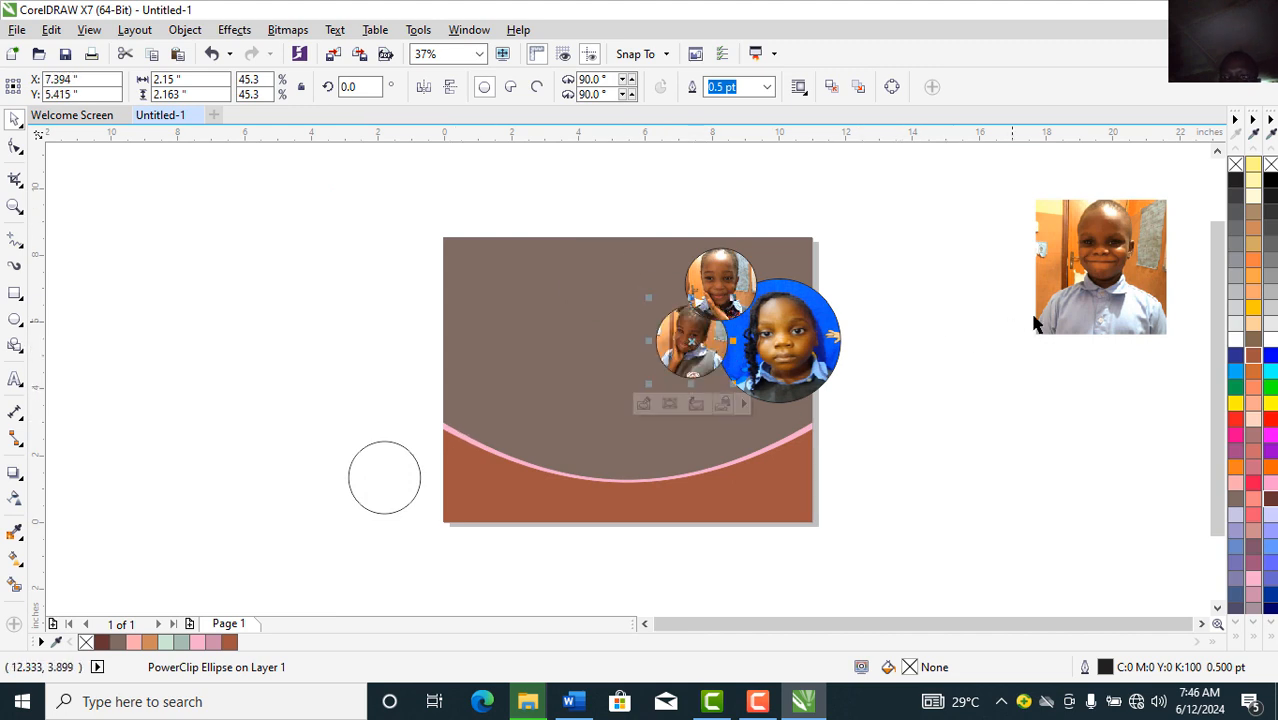
mouse_move(1097, 297)
mouse_down()
mouse_move(961, 420)
mouse_move(999, 425)
mouse_move(988, 414)
mouse_up()
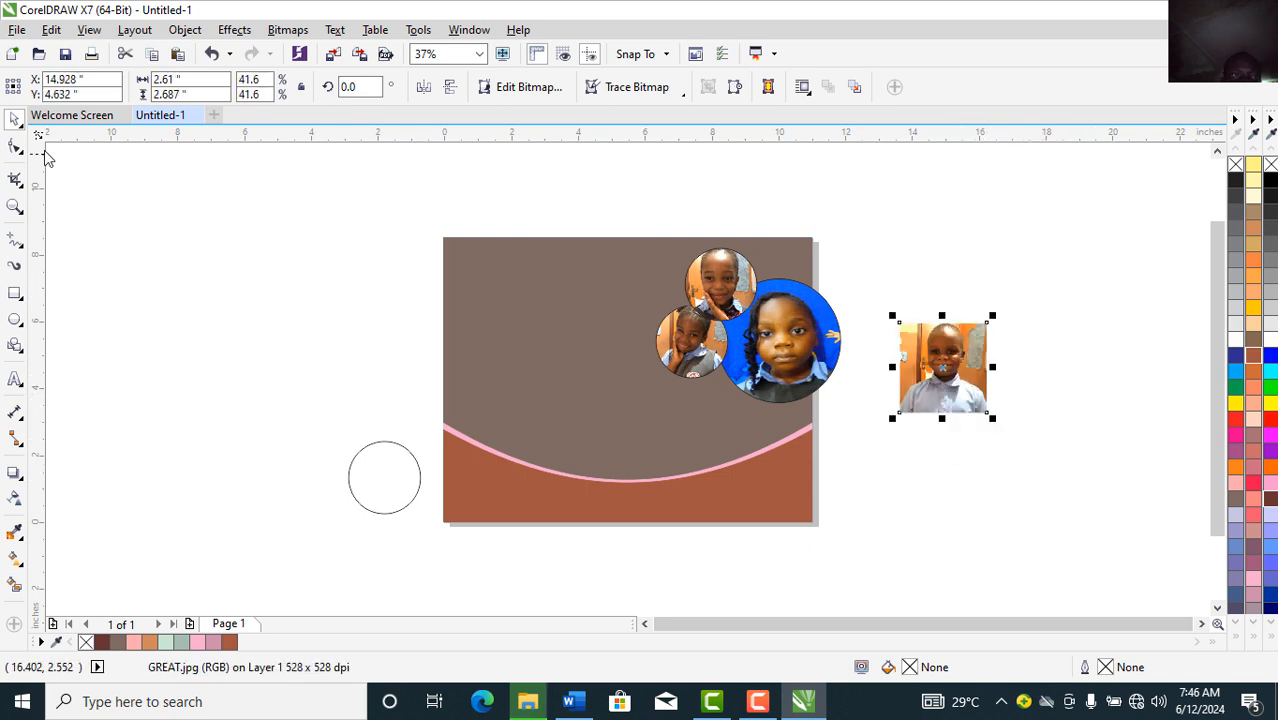
Step: PowerClip the boy's photo into the lower-left circle and shift it to centre his face
click(175, 32)
mouse_move(359, 197)
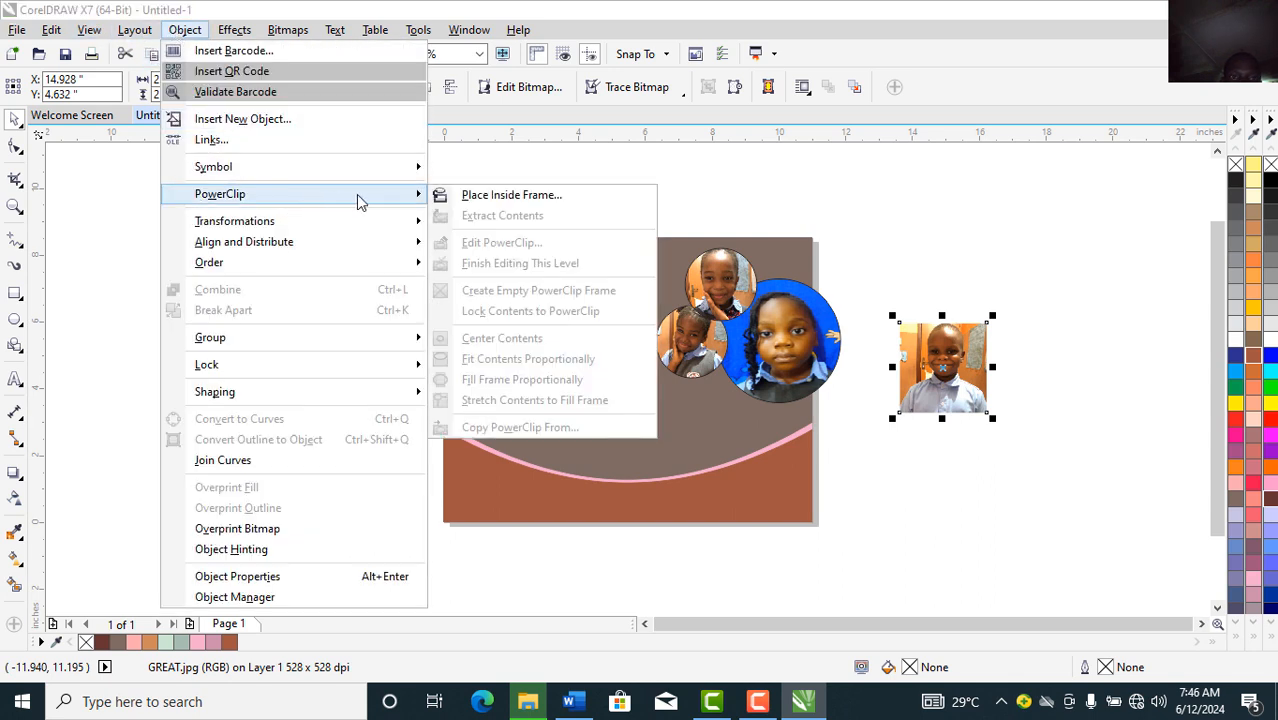
click(511, 195)
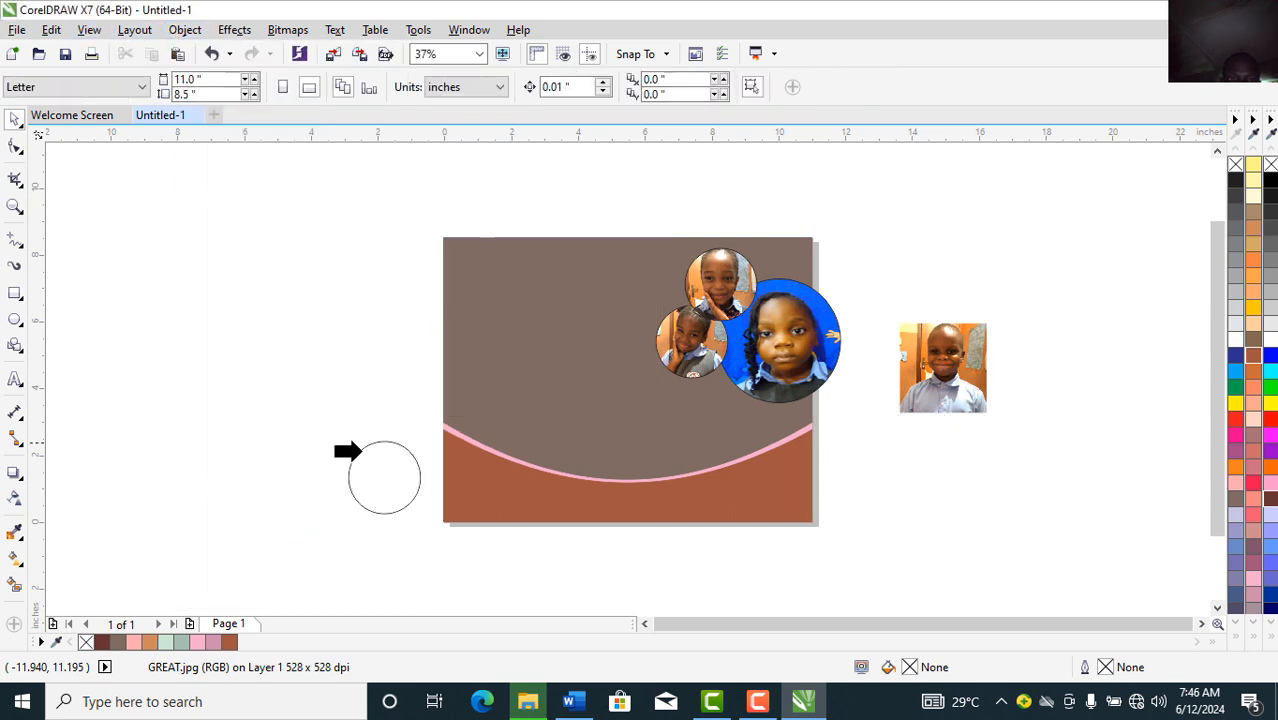
click(366, 476)
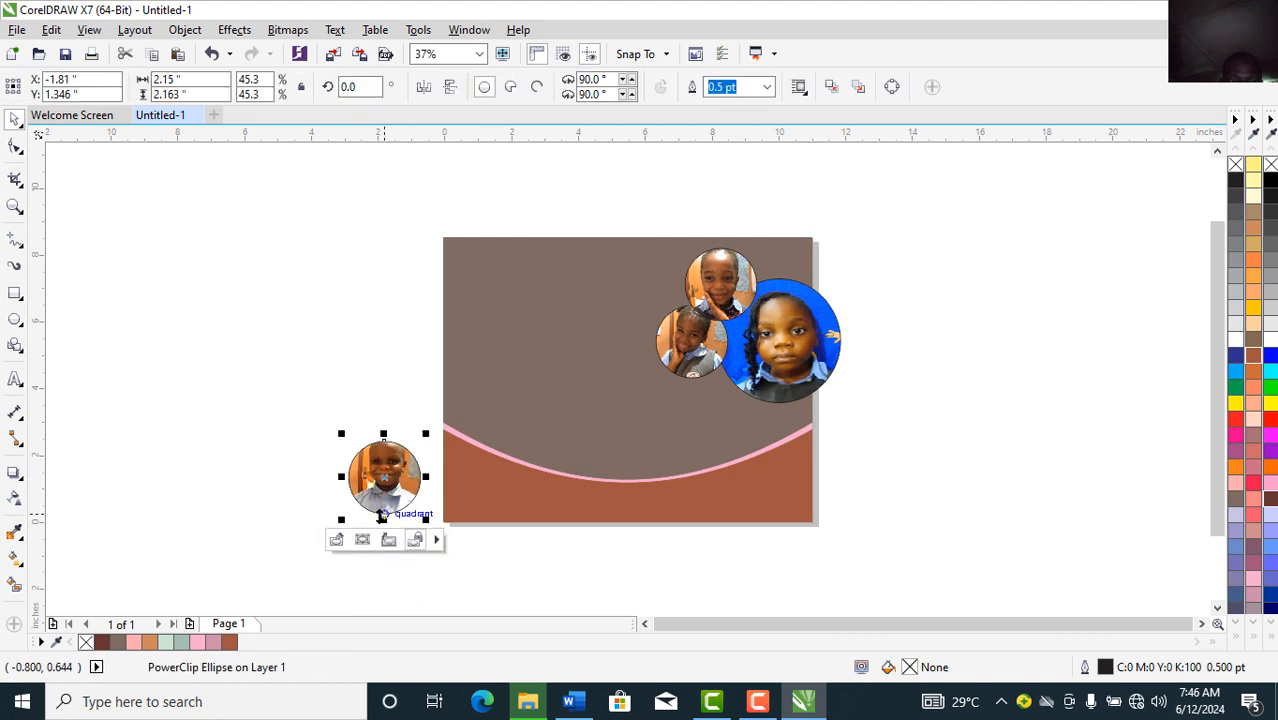
click(335, 542)
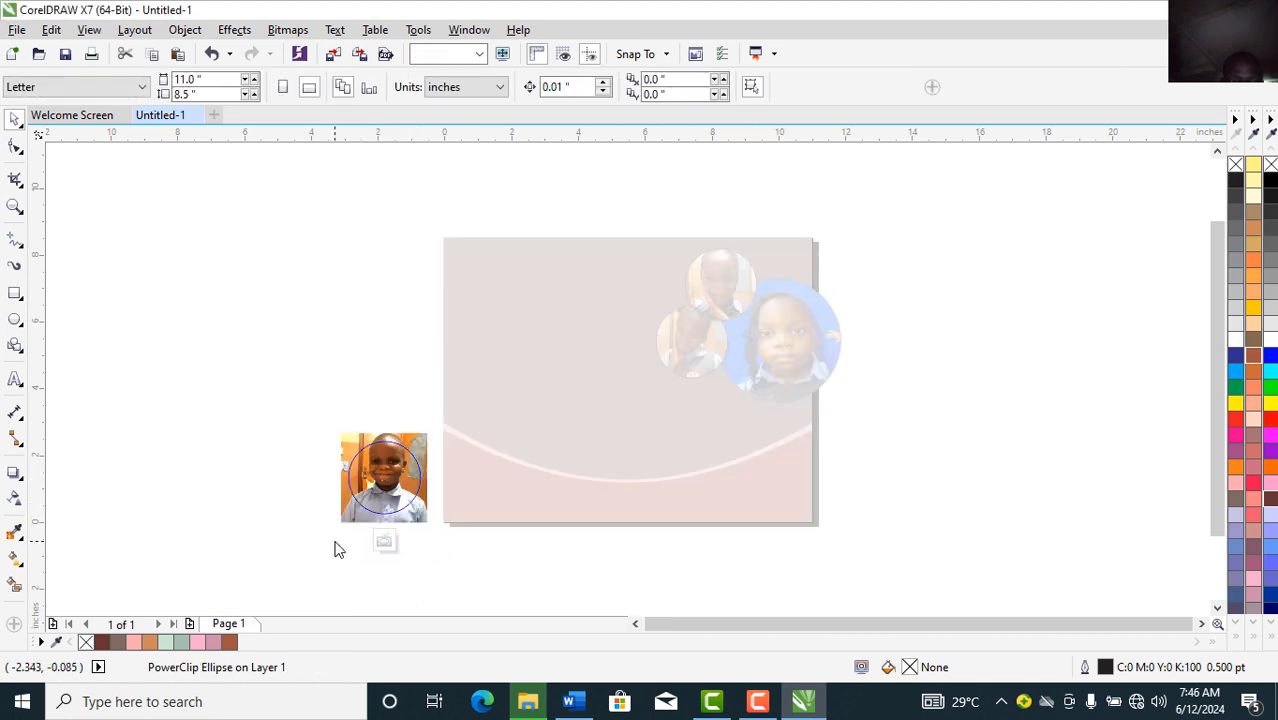
click(390, 479)
drag(388, 471, 383, 487)
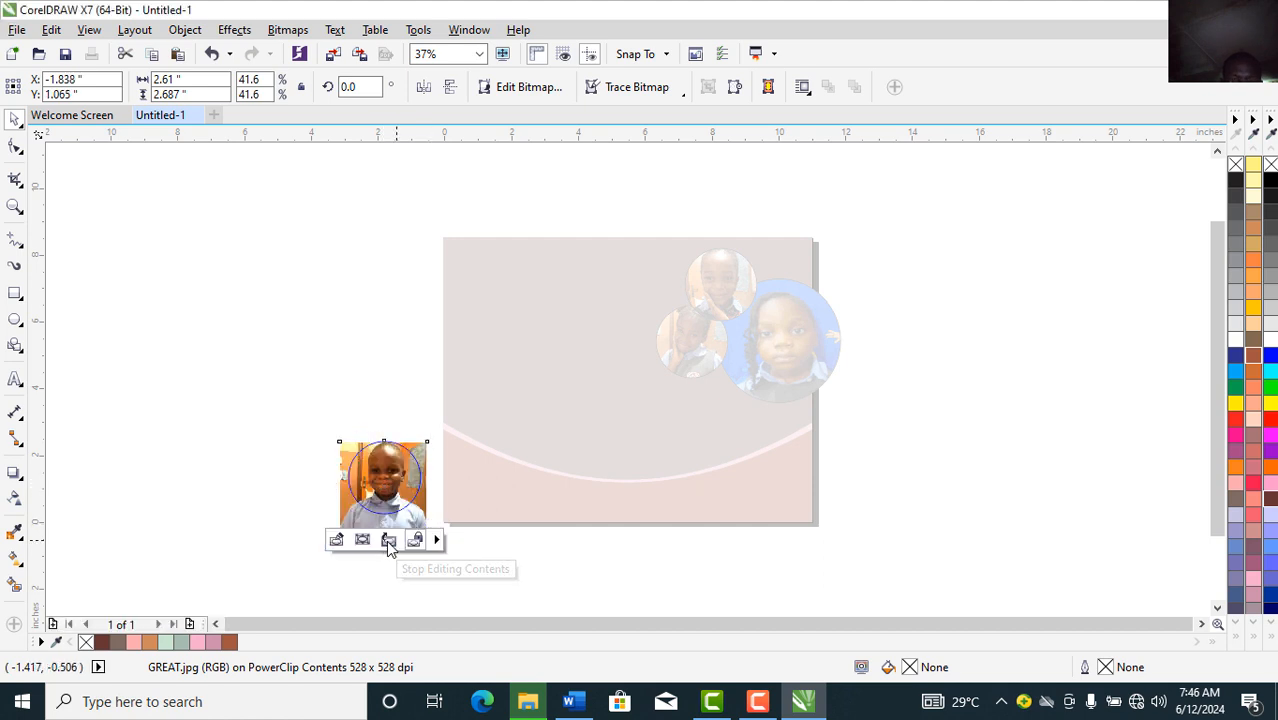
click(386, 542)
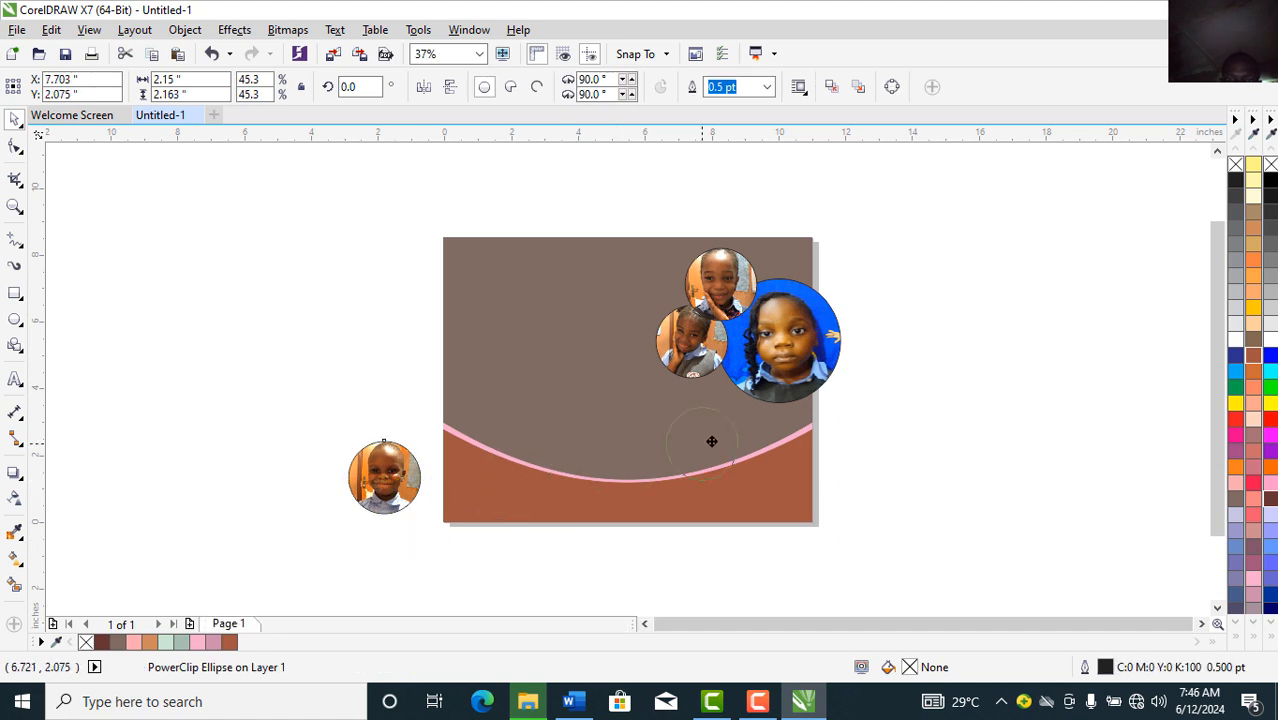
Step: Set the boy's photo circle below the others, undo a stray move, and bring it to front
drag(714, 404, 715, 404)
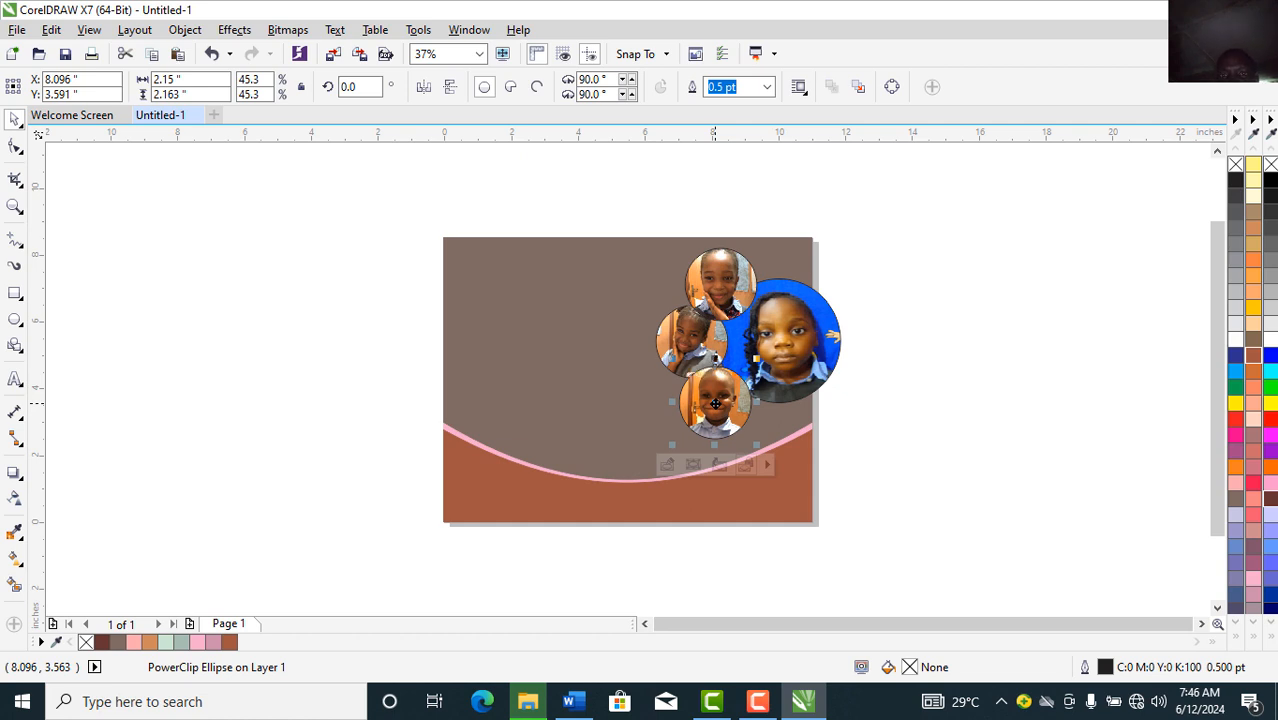
click(678, 327)
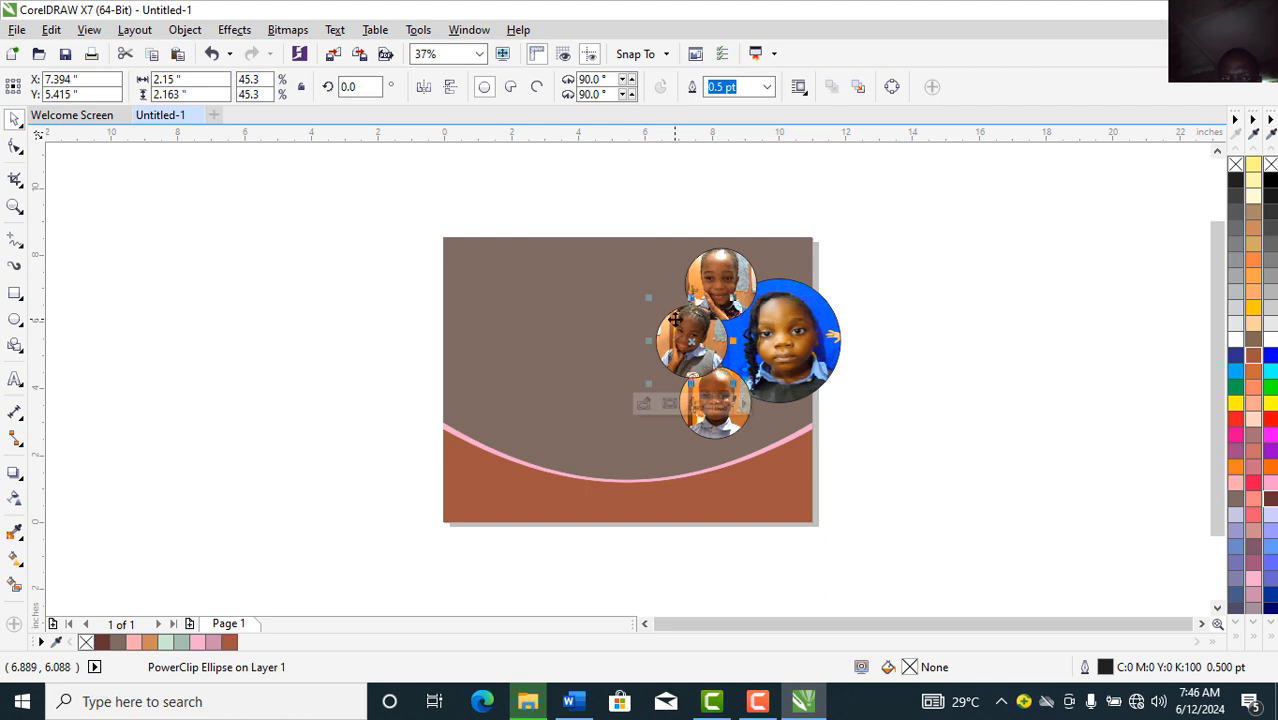
drag(675, 319, 725, 390)
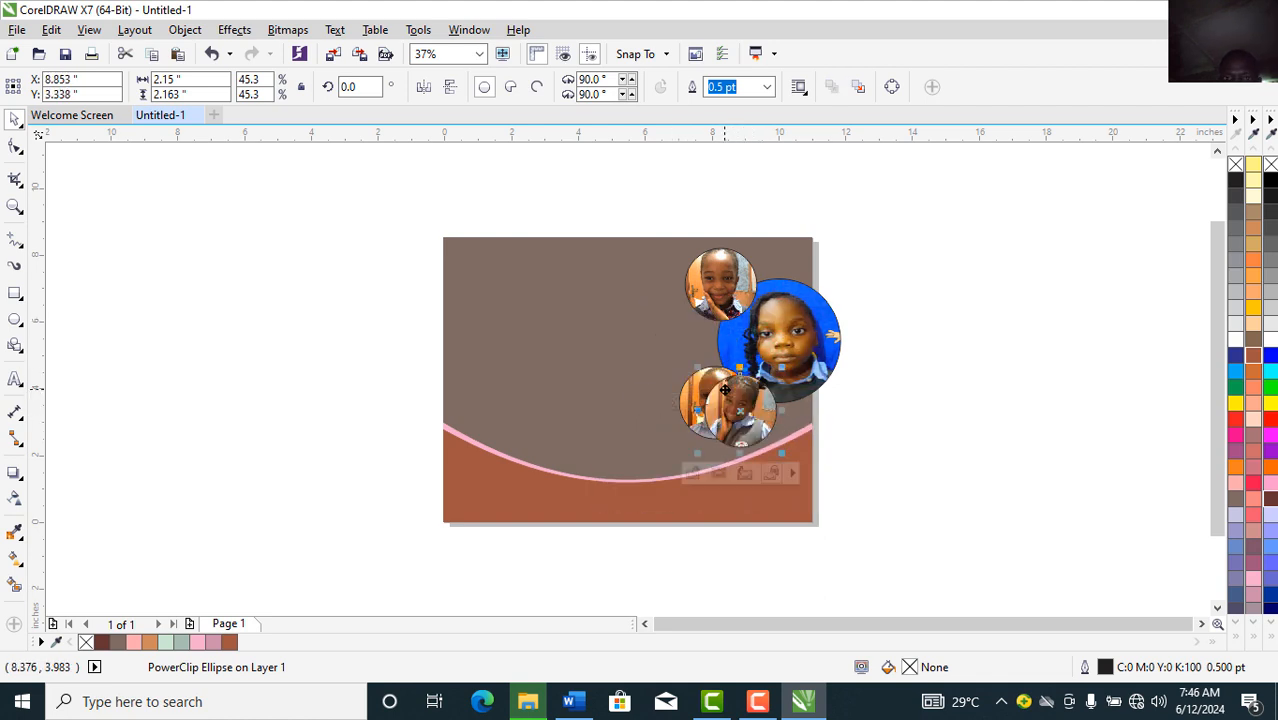
key(ctrl+z)
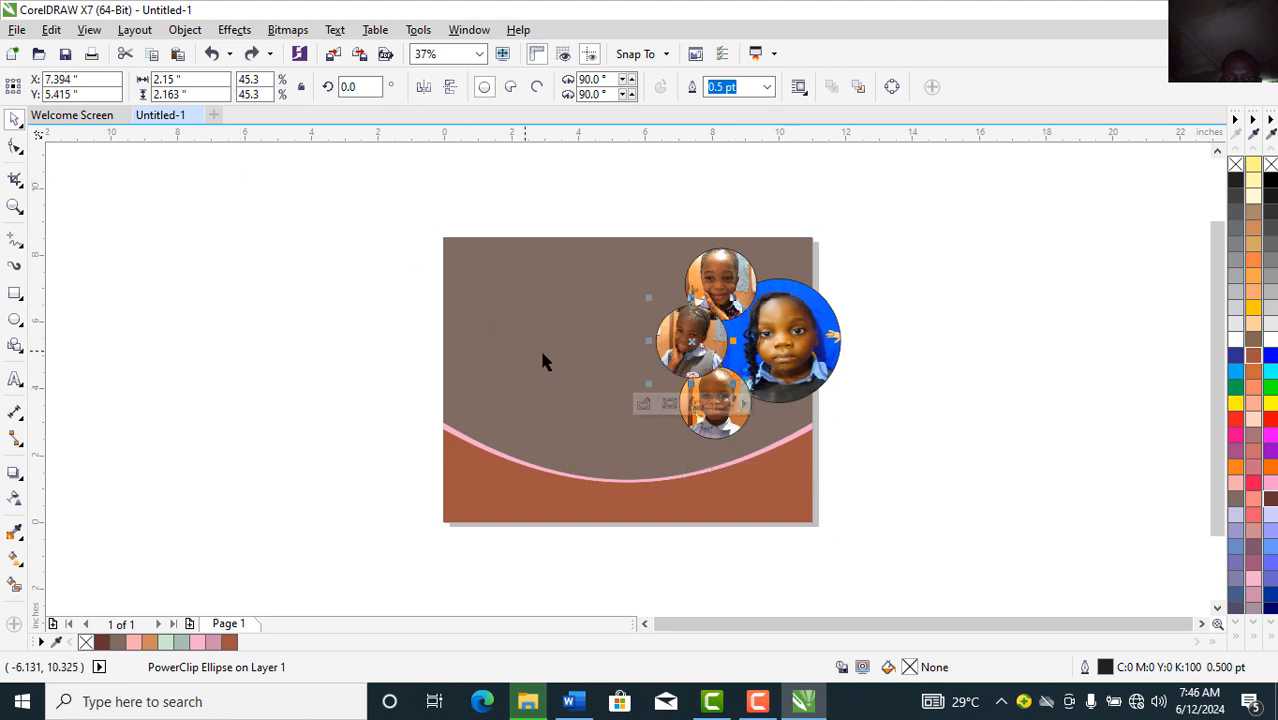
click(715, 431)
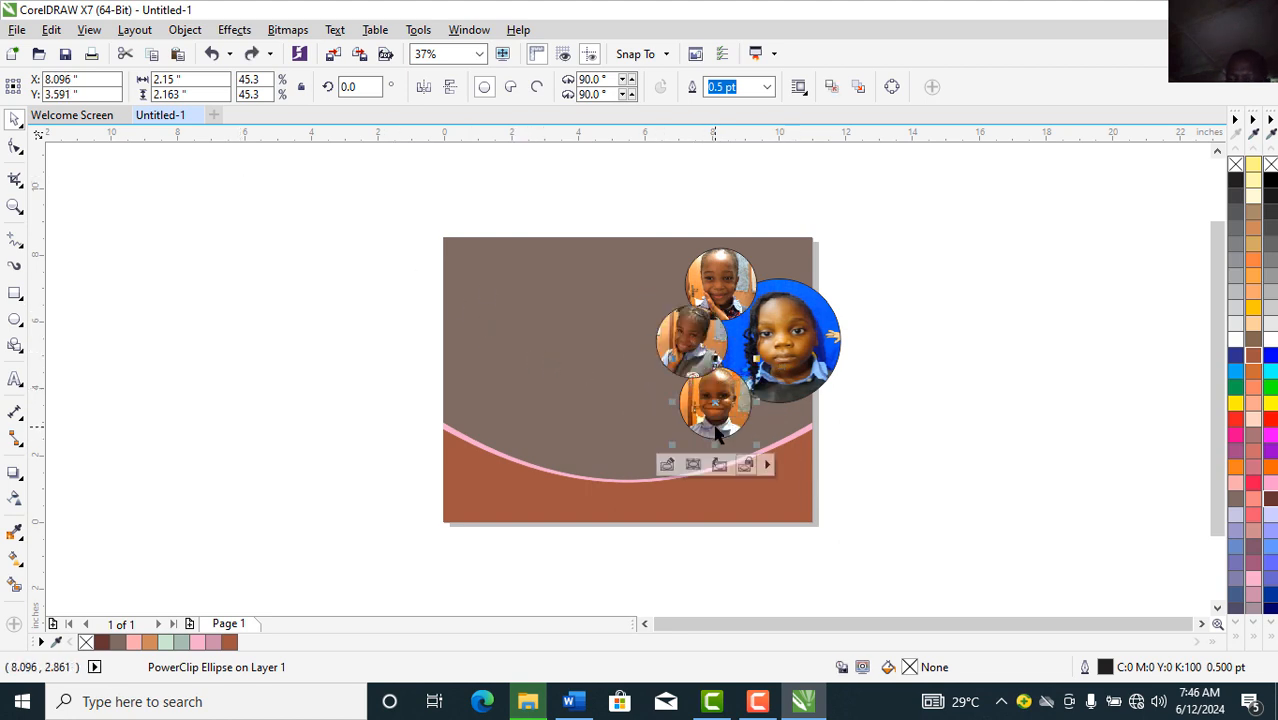
key(shift+Page_Up)
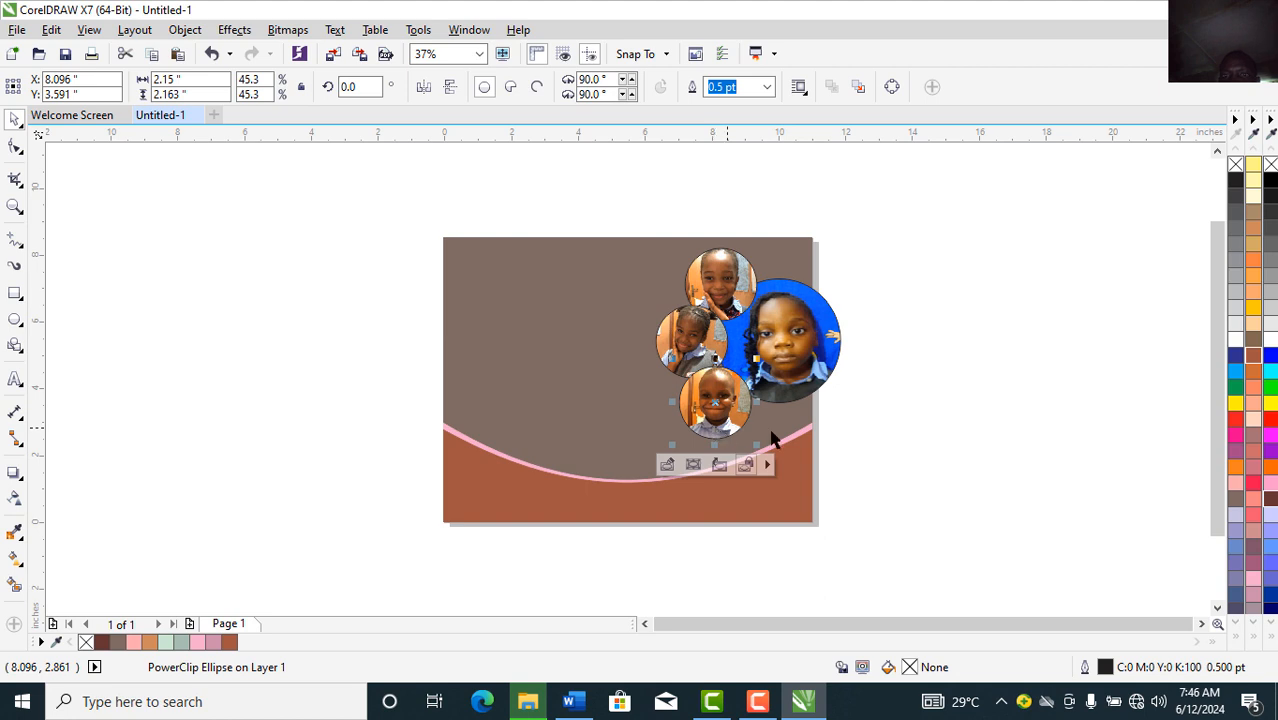
click(920, 443)
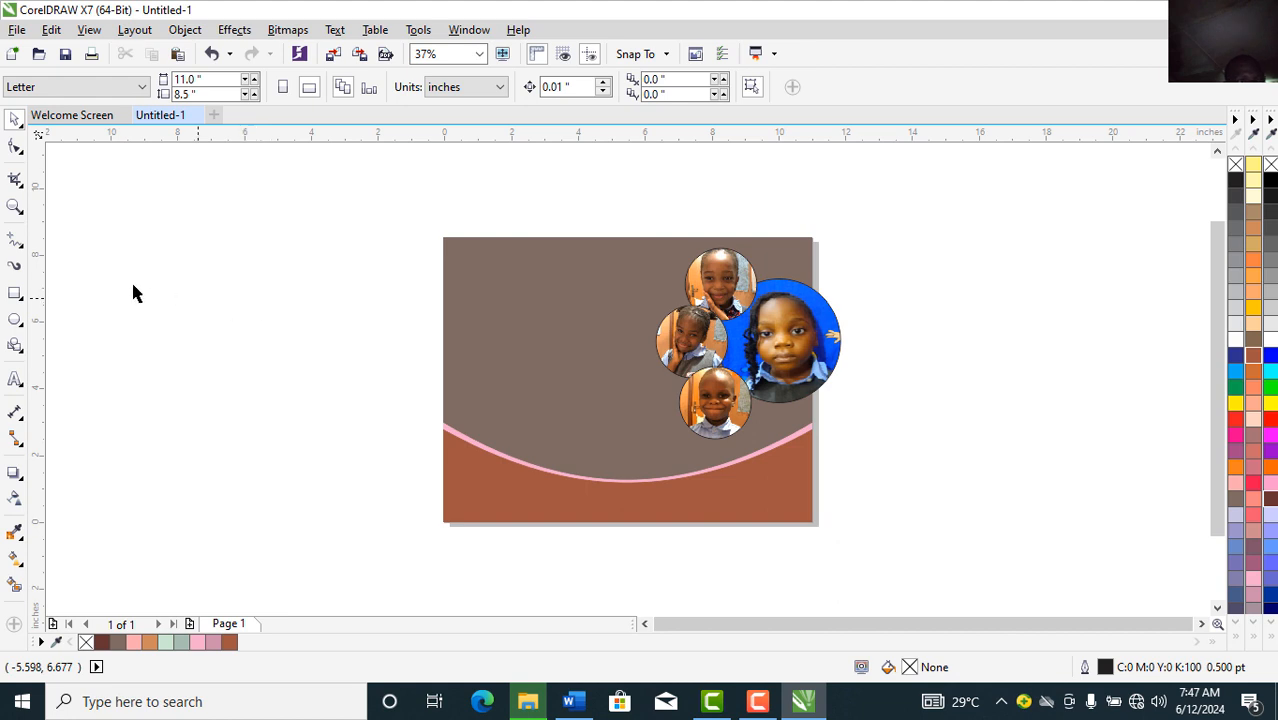
Step: Crop everything to the page bounds so the large blue photo circle stops overhanging the right edge
click(15, 181)
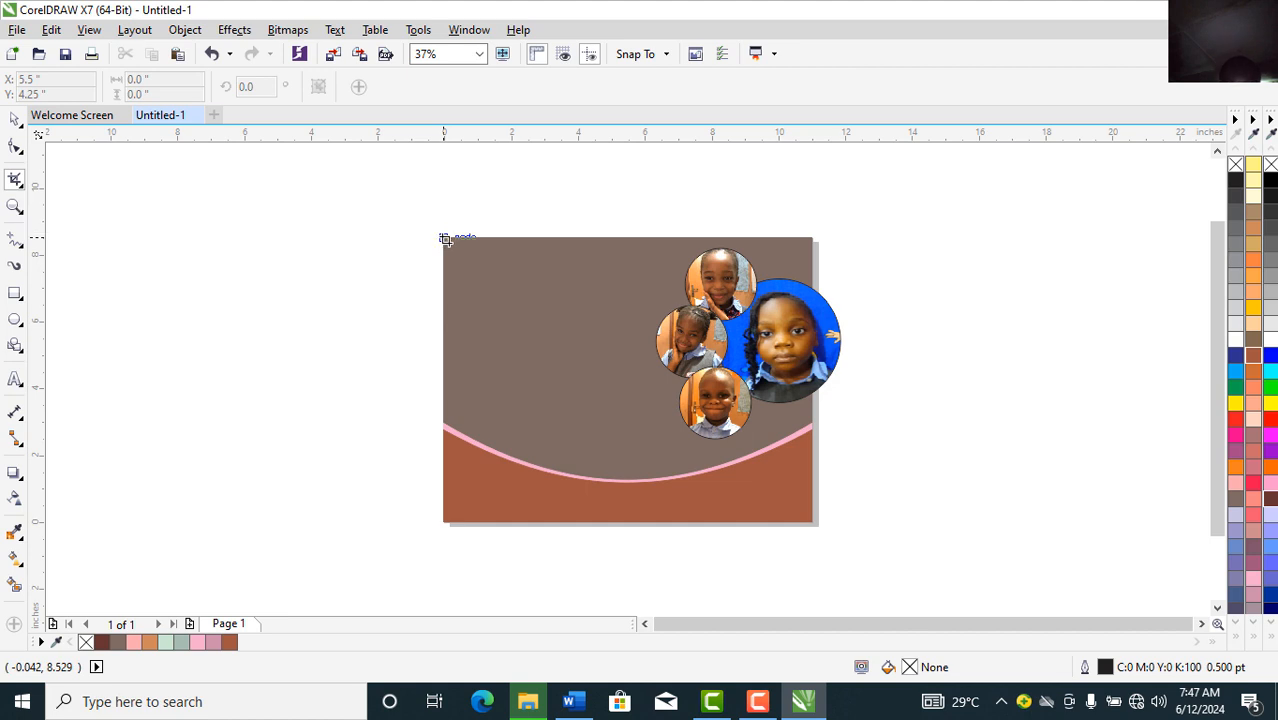
drag(445, 239, 814, 524)
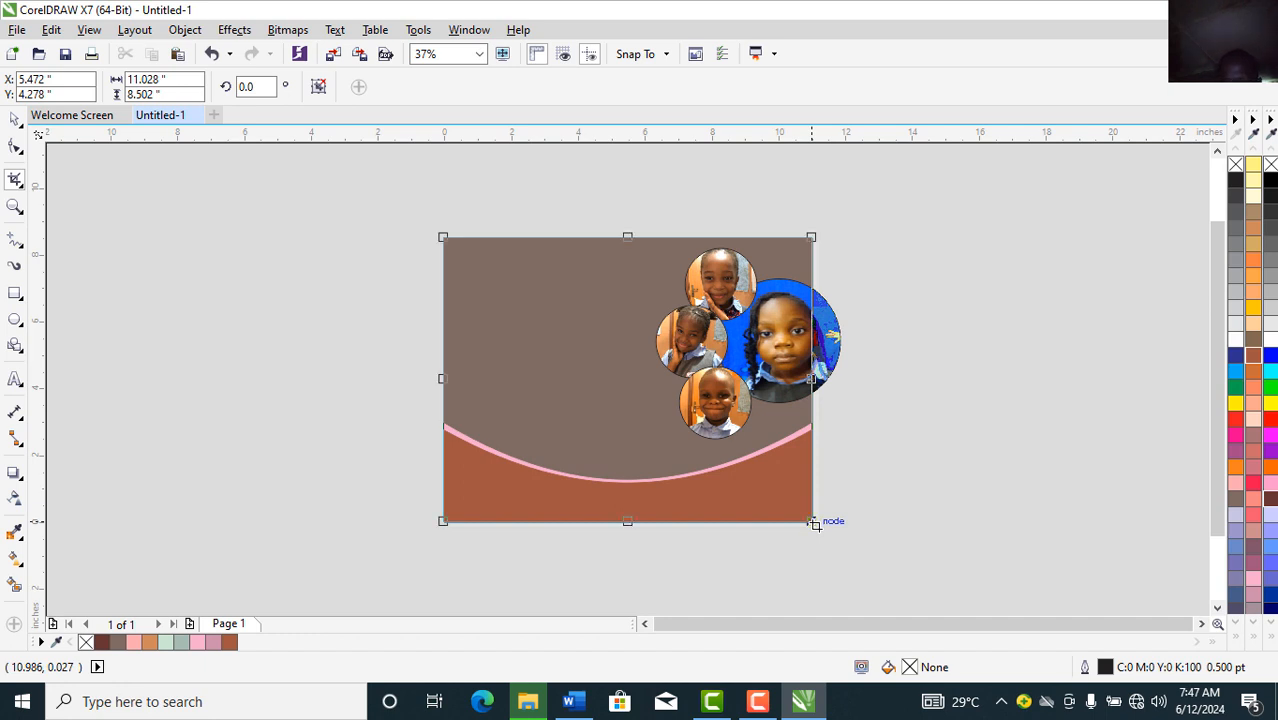
key(Return)
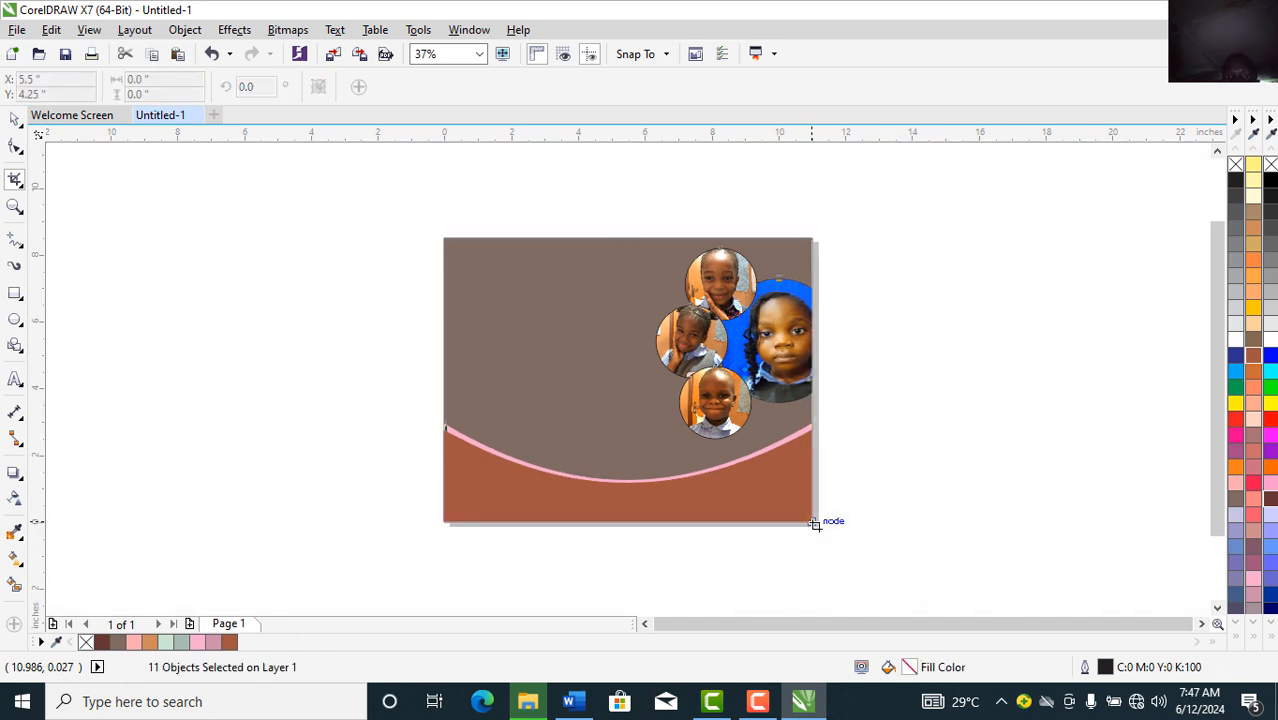
click(14, 119)
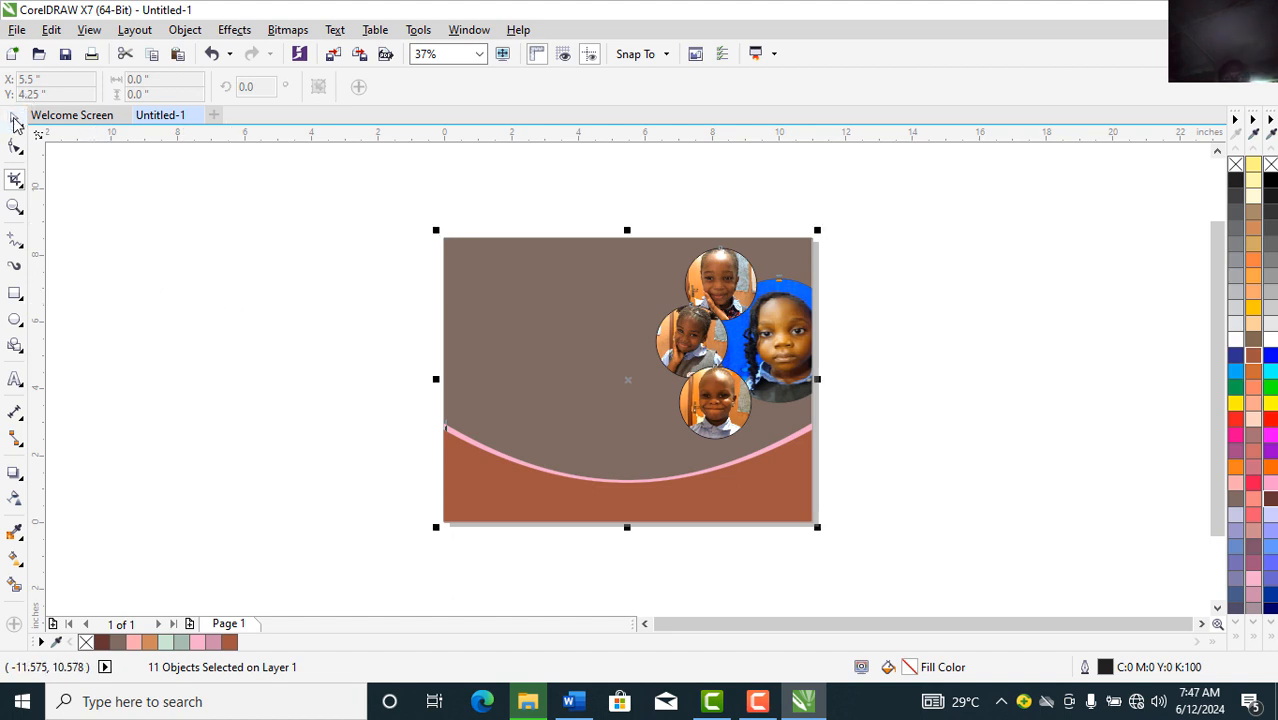
click(270, 330)
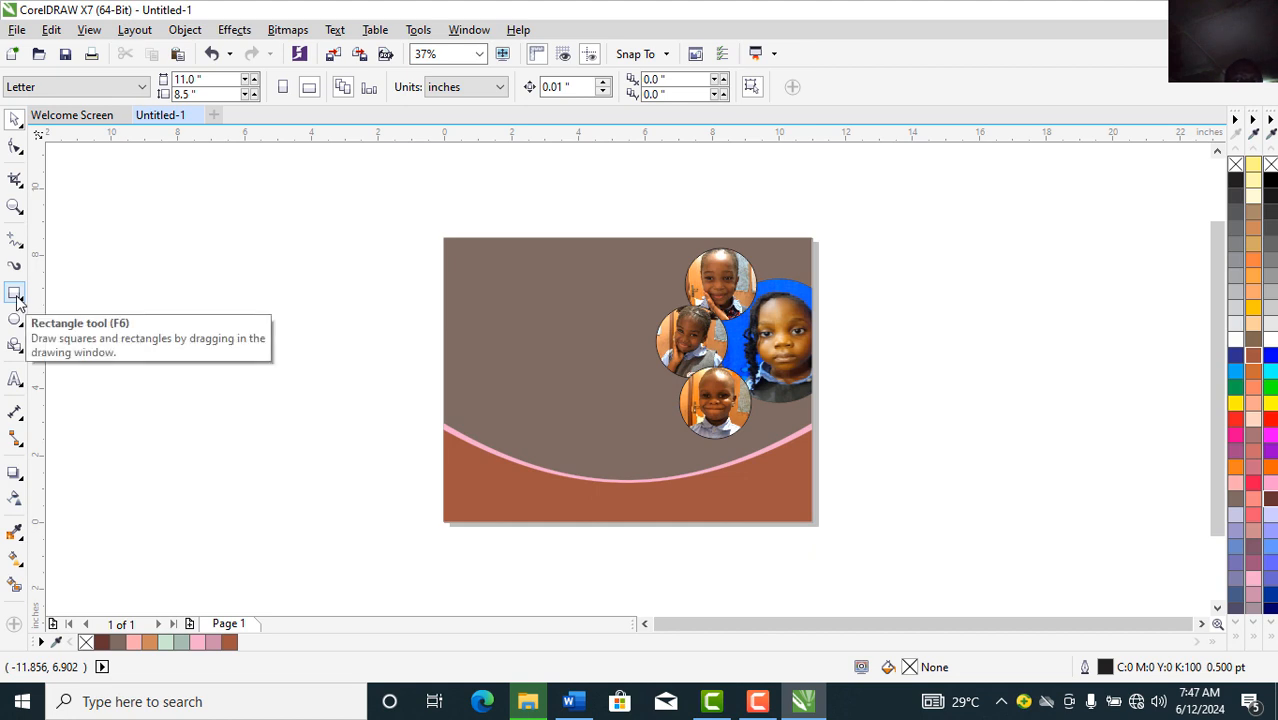
Step: Add the headline 'MEET THE CODING STARS OF MASTERCODE ACADEMY' left of the page, correcting a typo
click(14, 381)
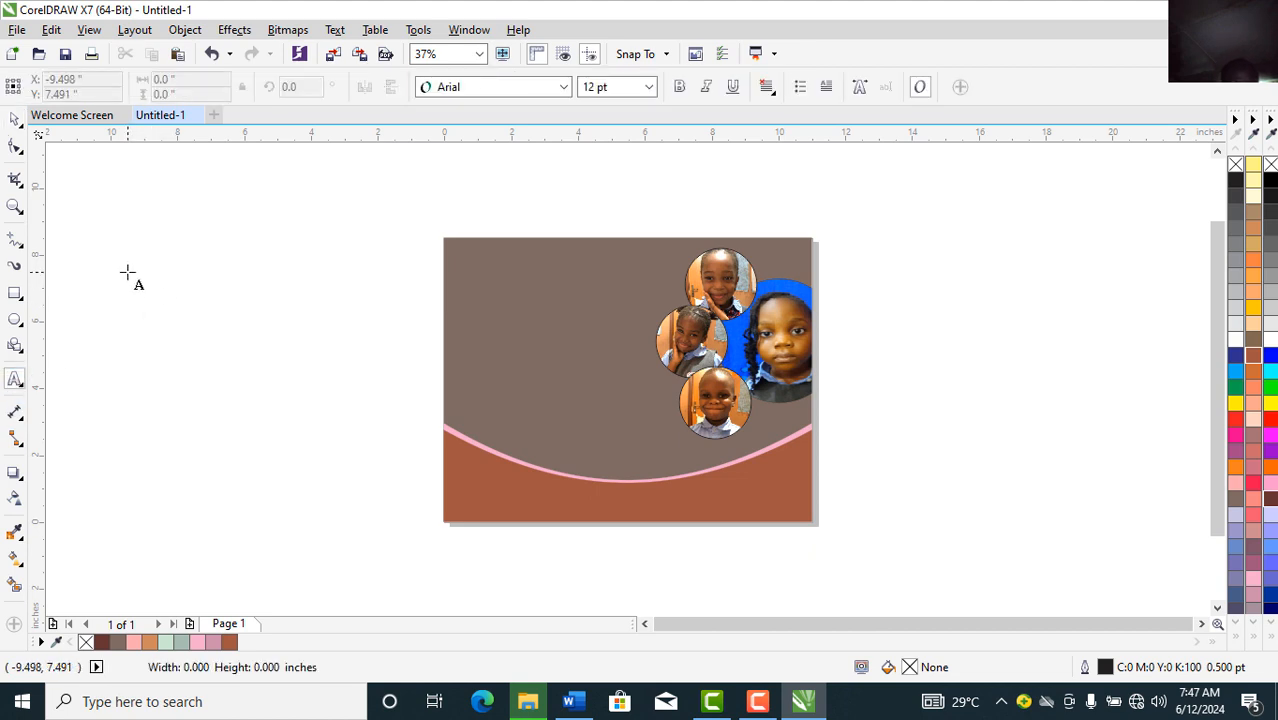
click(127, 272)
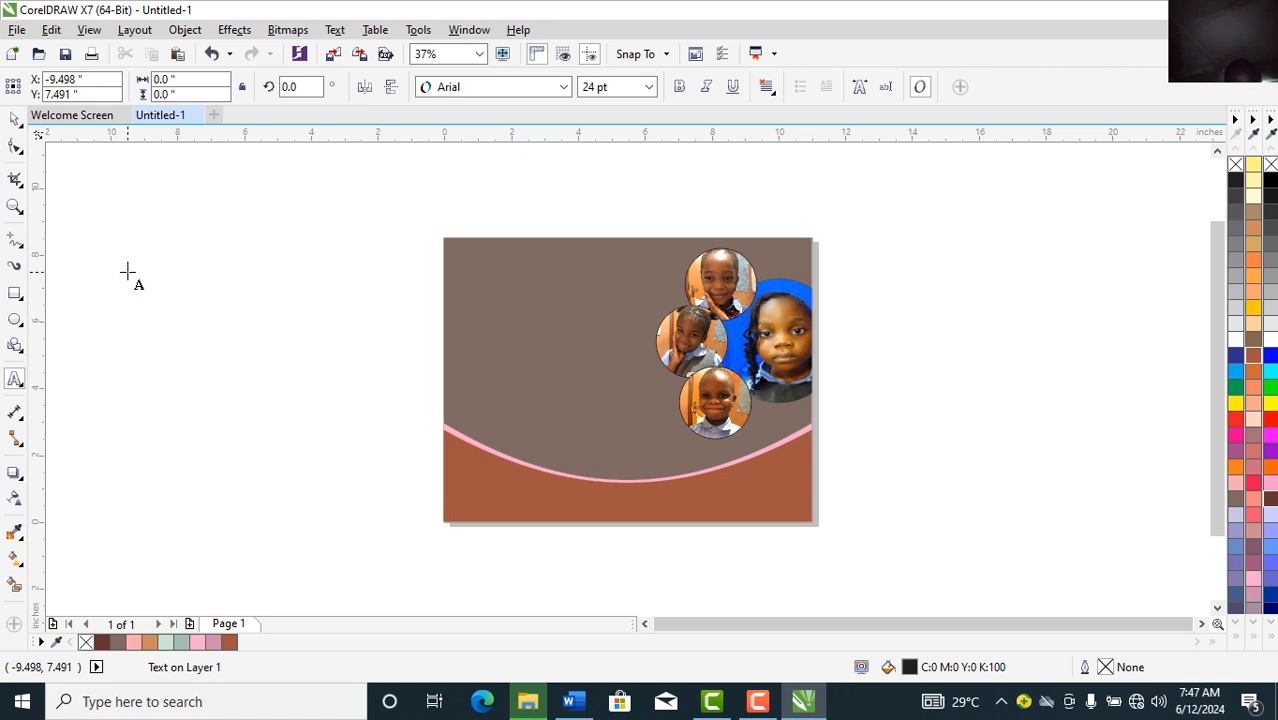
text(MEET THE C)
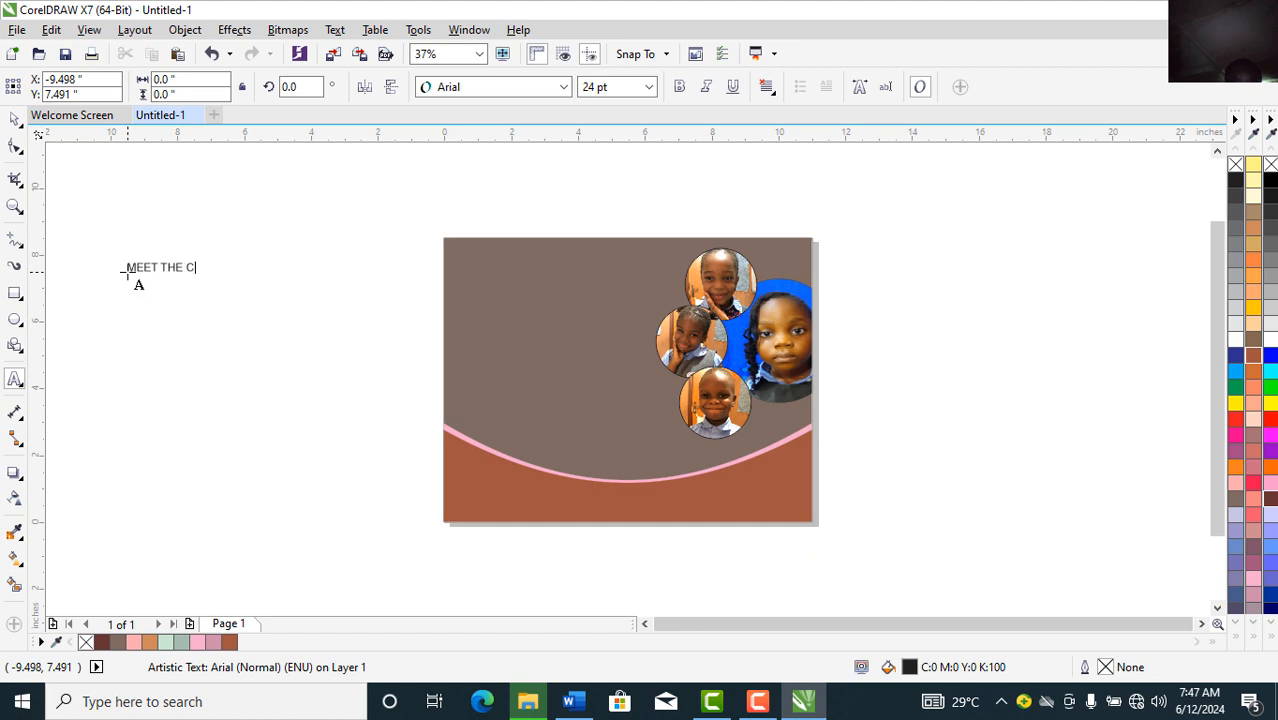
text(ODING STARS OF GI)
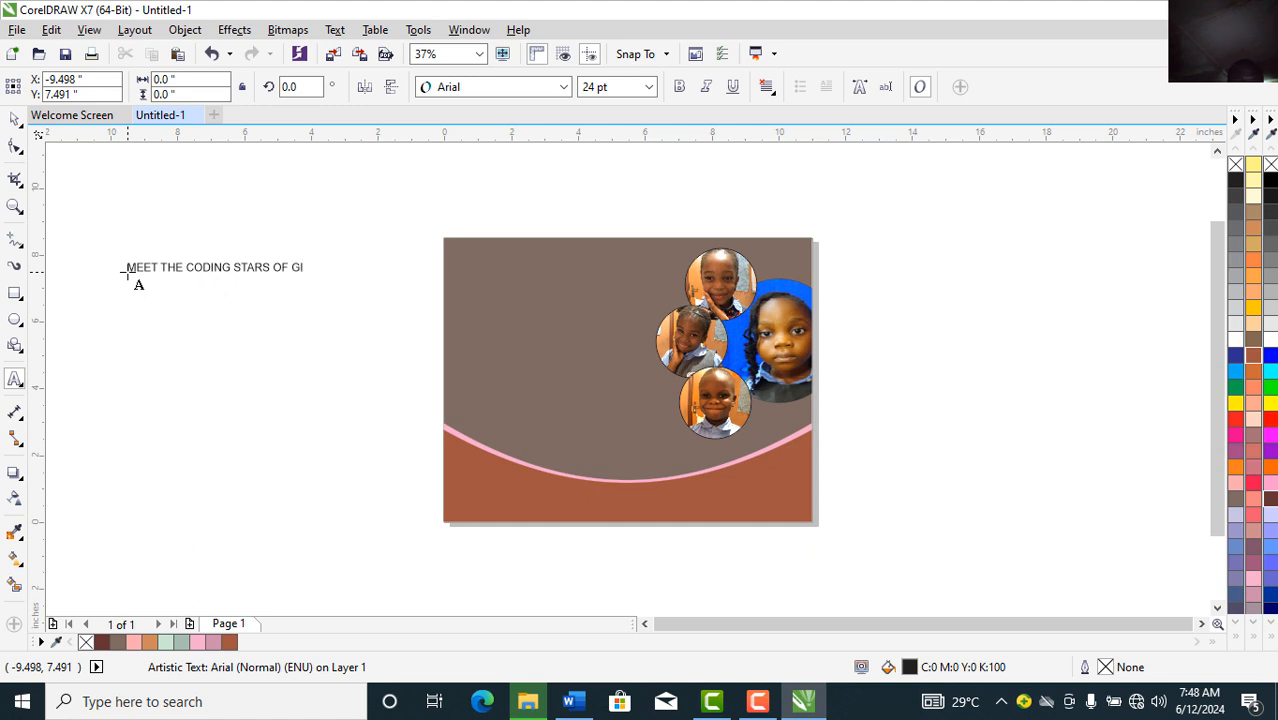
key(BackSpace)
key(BackSpace)
text(MASTERCODE)
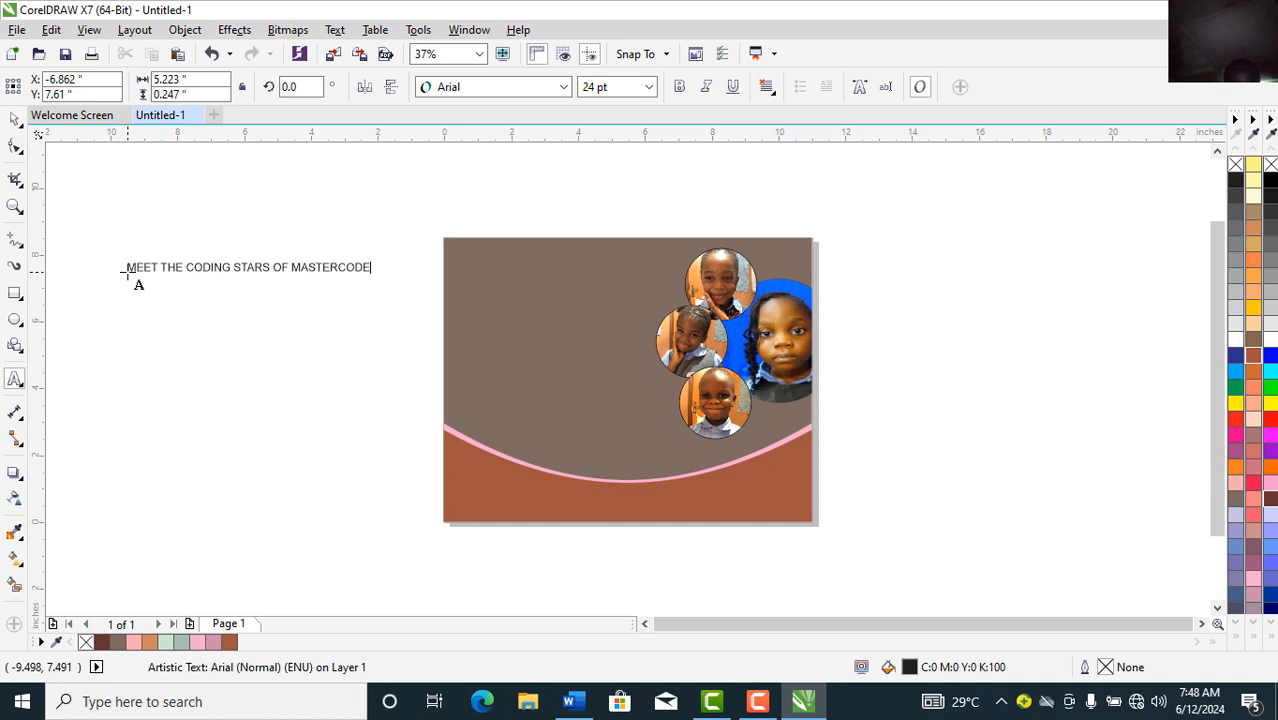
text( ACADEMY)
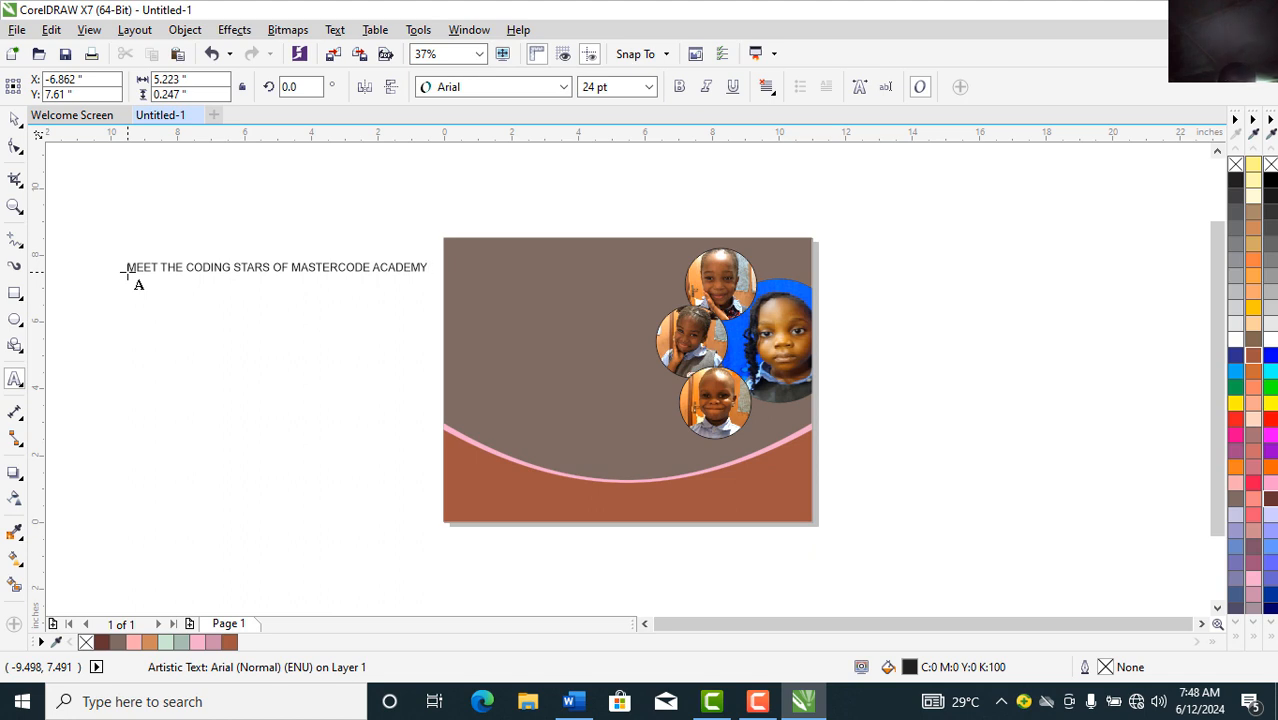
click(288, 266)
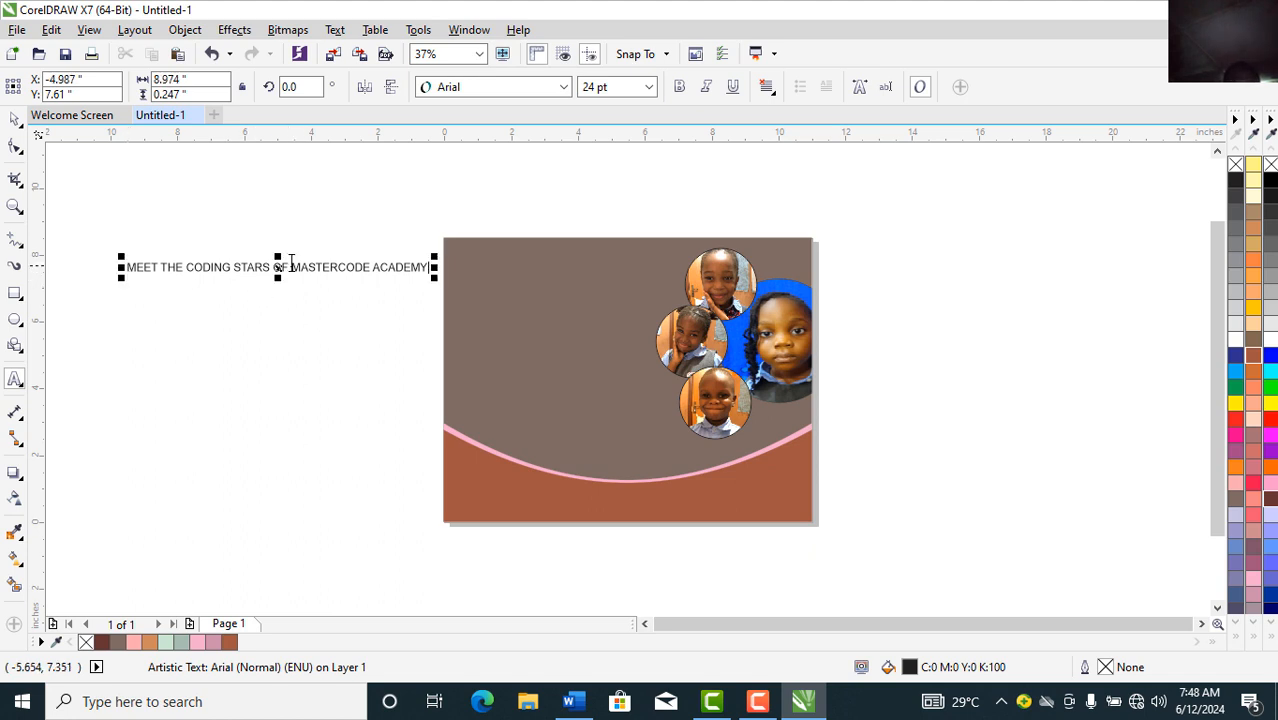
click(292, 264)
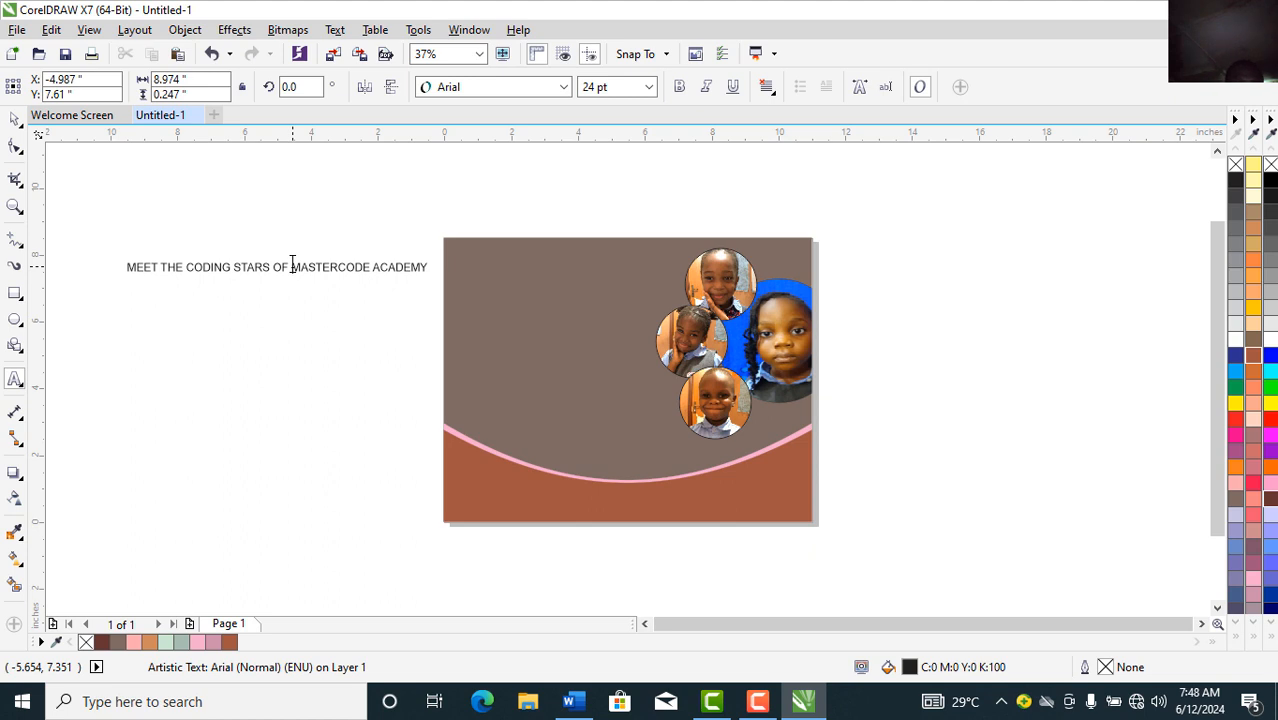
Step: Break the headline before MASTERCODE, split it with Ctrl+K, and move the first line to the top-left
key(Return)
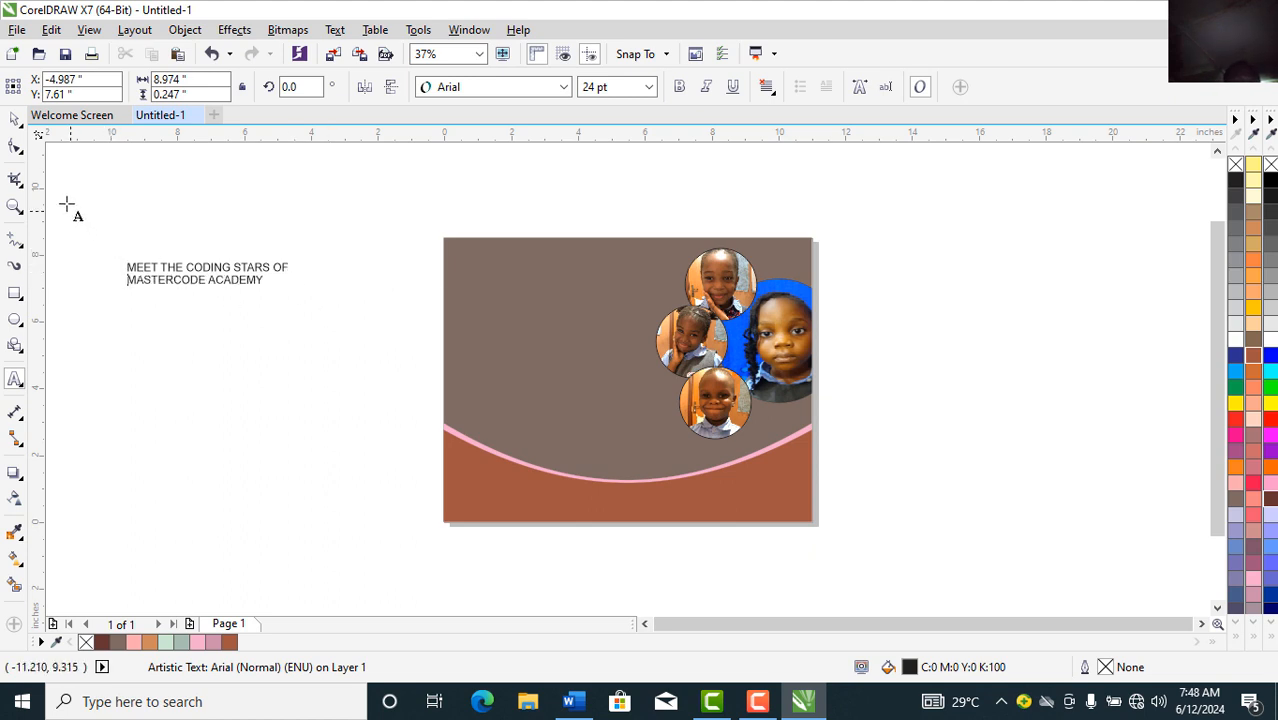
click(15, 120)
click(16, 121)
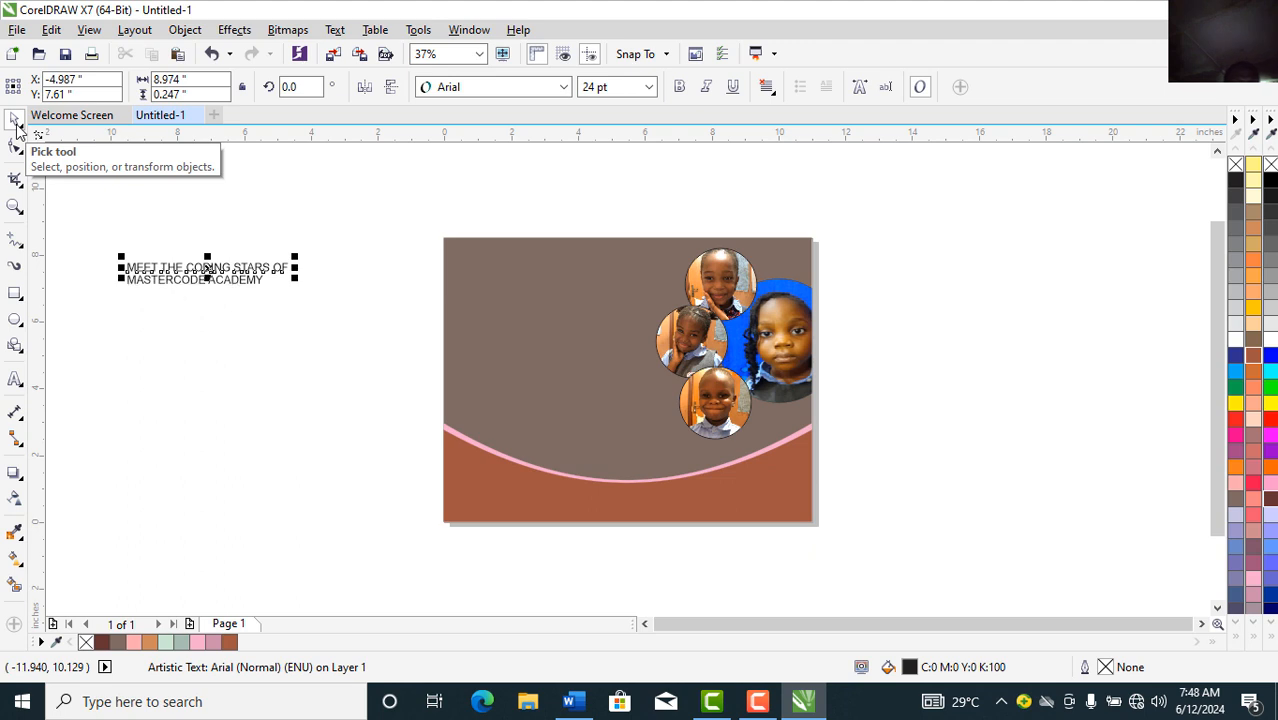
key(ctrl+k)
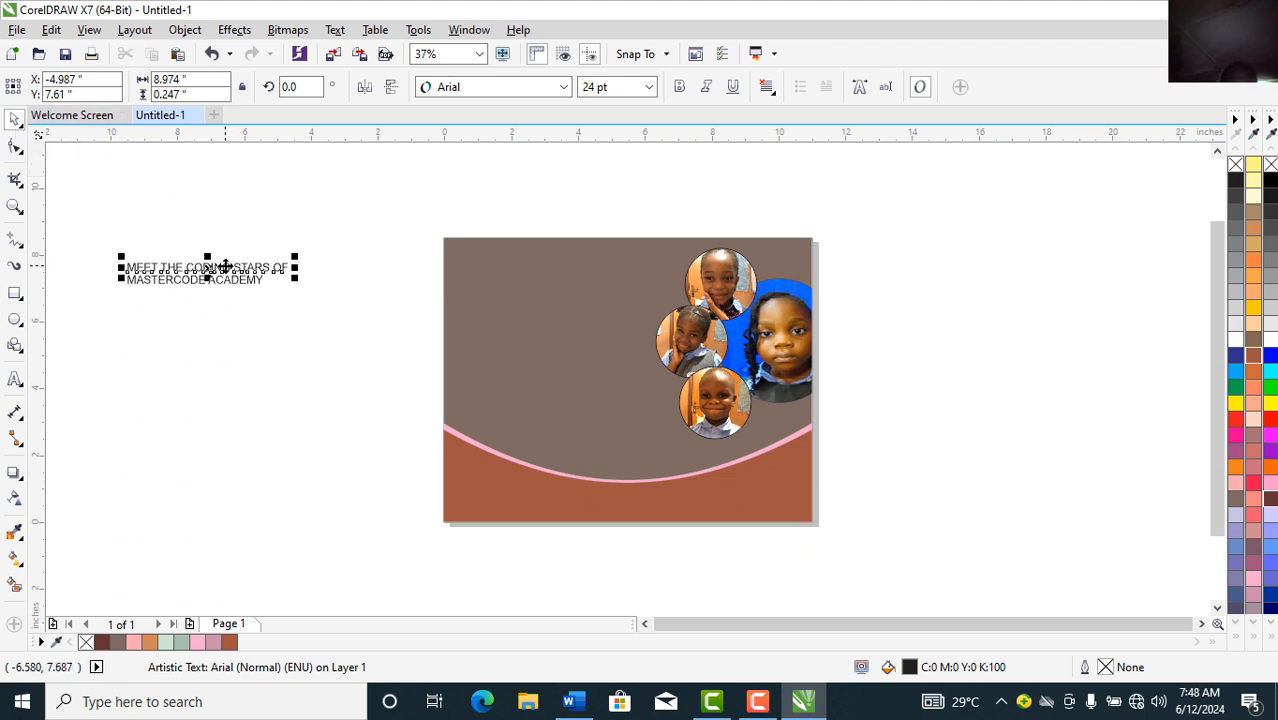
drag(226, 265, 286, 238)
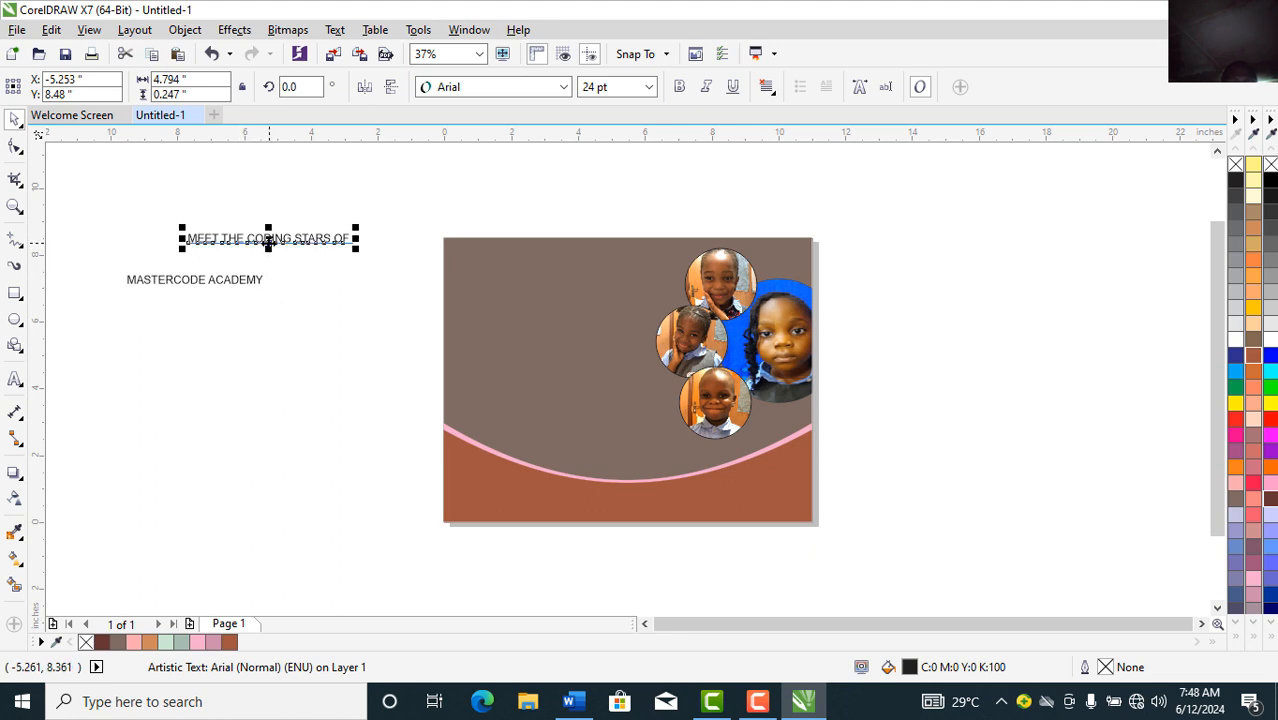
drag(268, 243, 549, 259)
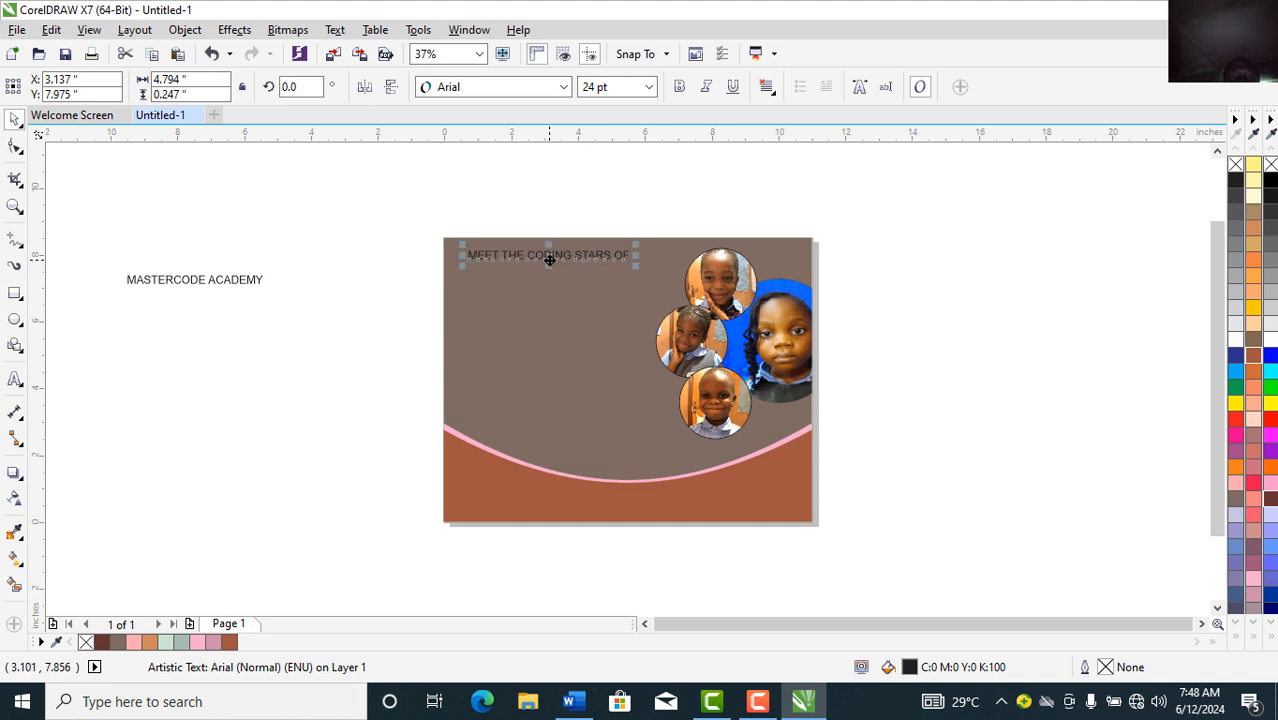
Step: Make 'MEET THE CODING STARS OF' bold Trebuchet MS with a Ghost Green fill
click(507, 88)
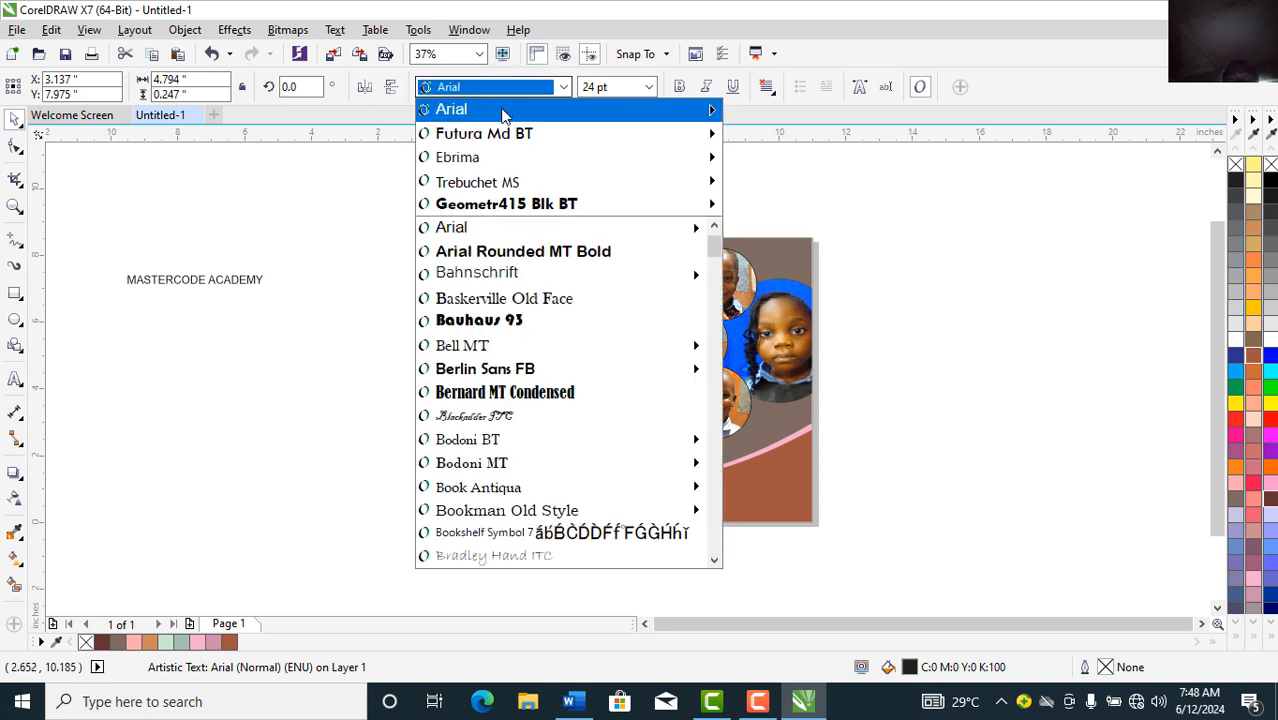
click(480, 182)
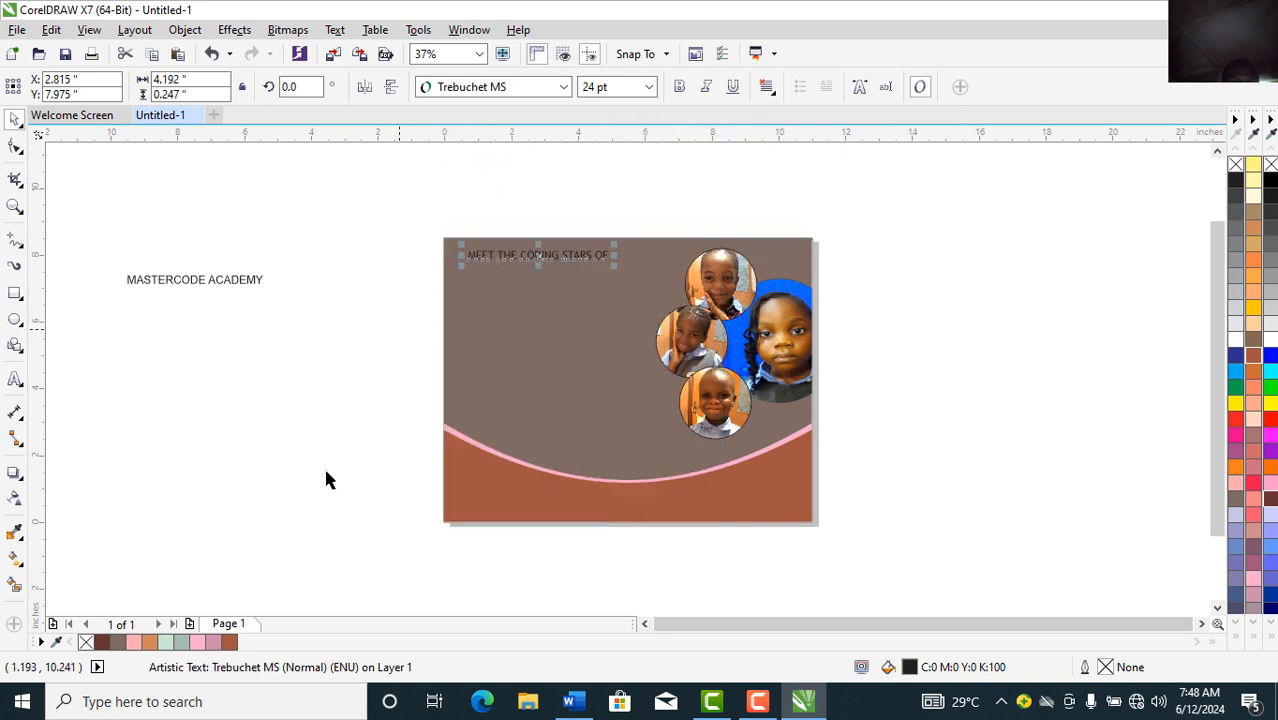
click(166, 642)
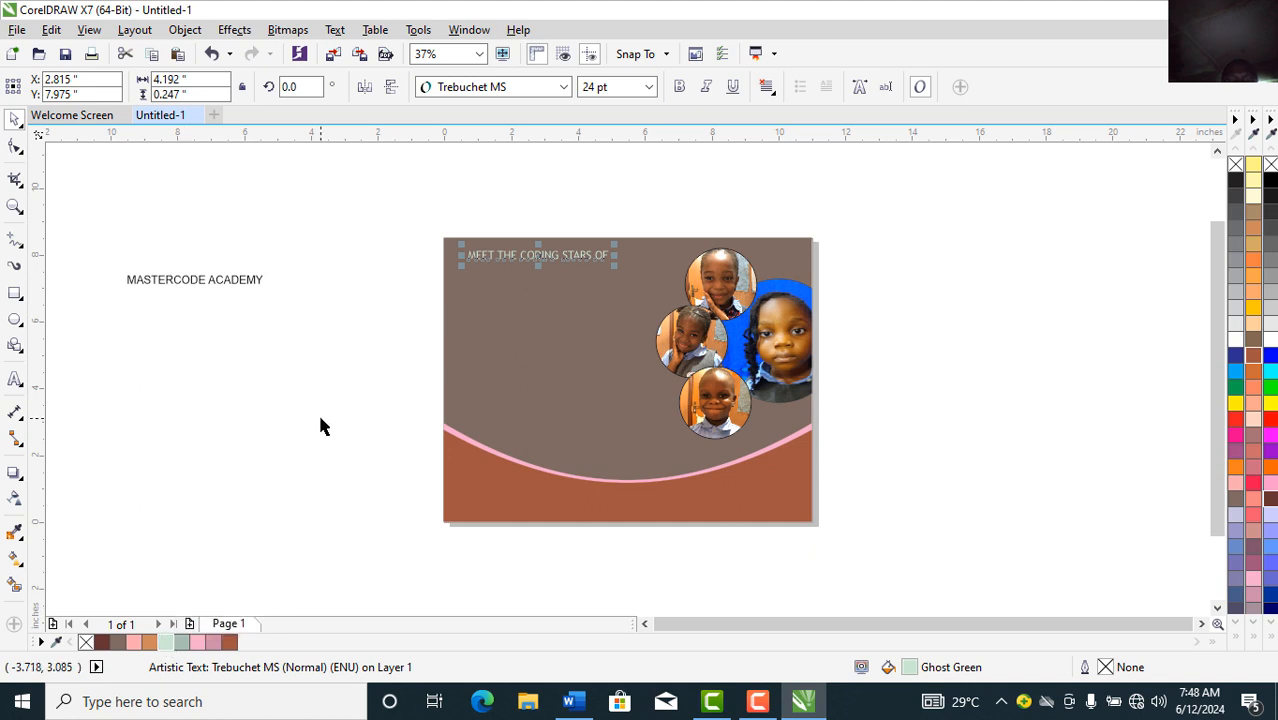
click(679, 88)
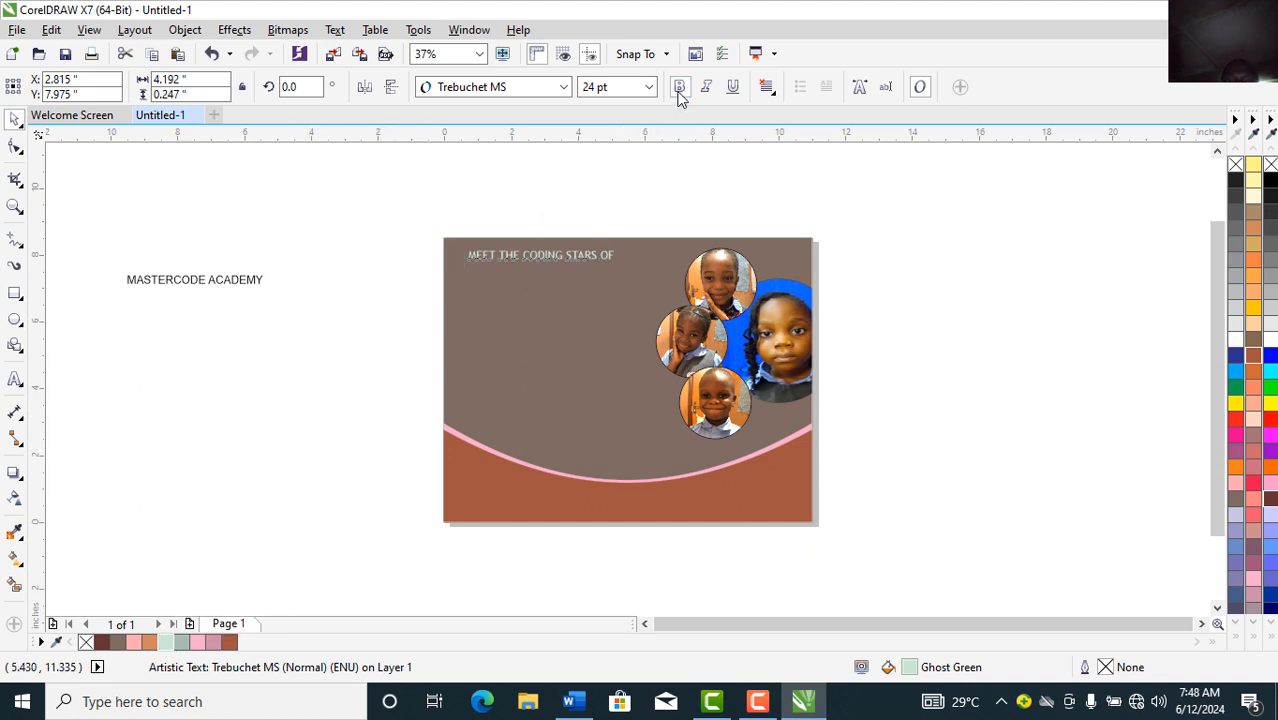
click(229, 282)
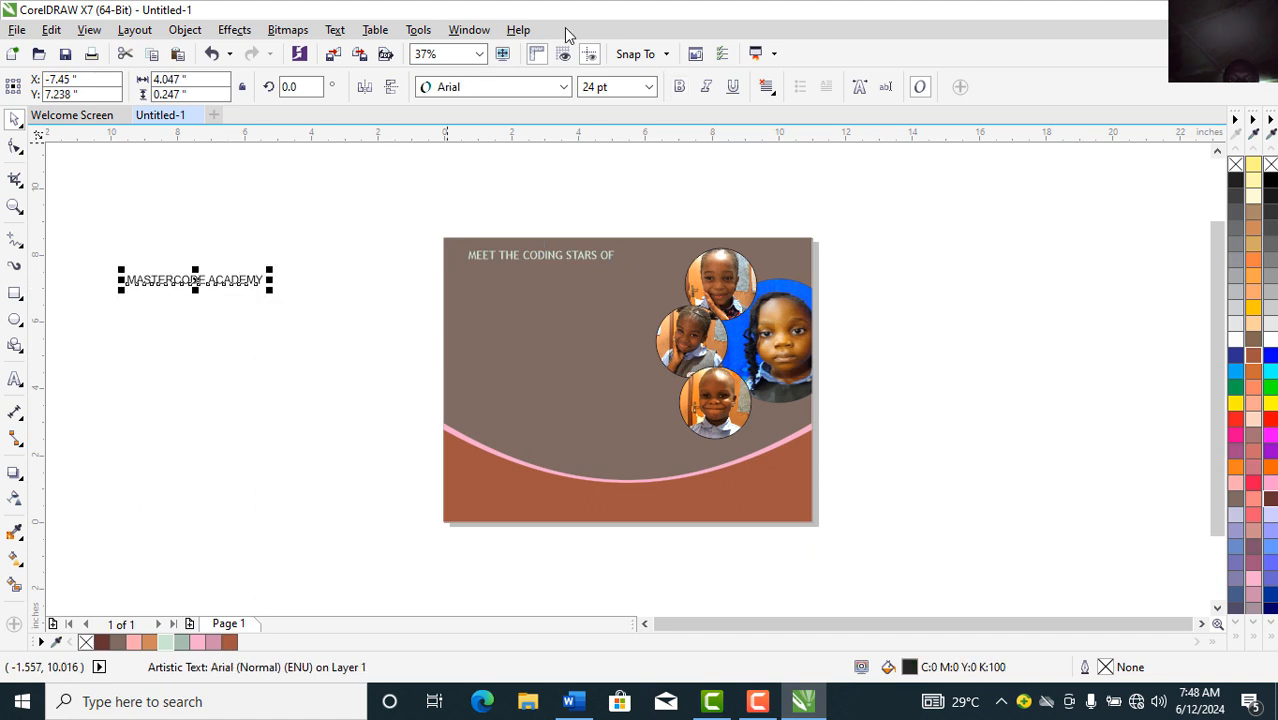
Step: Set 'MASTERCODE ACADEMY' to bold 36 pt Trebuchet MS in Ghost Green and place it under the heading
click(648, 87)
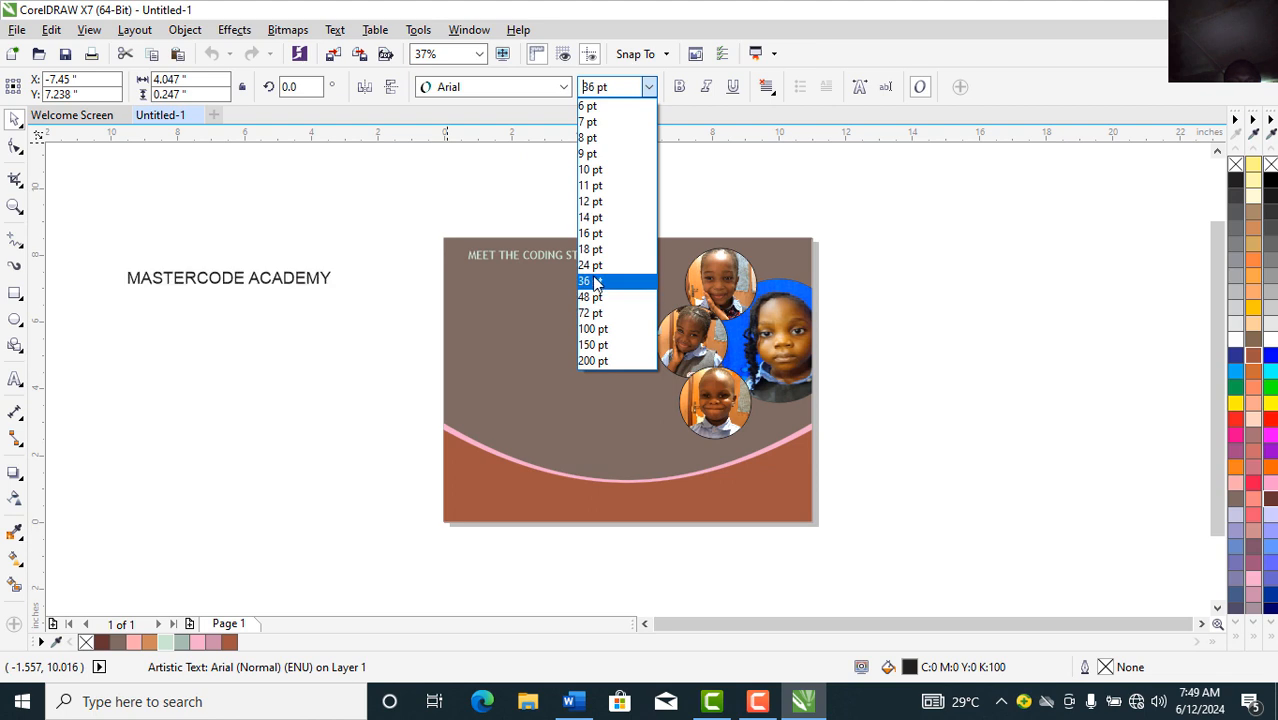
click(593, 281)
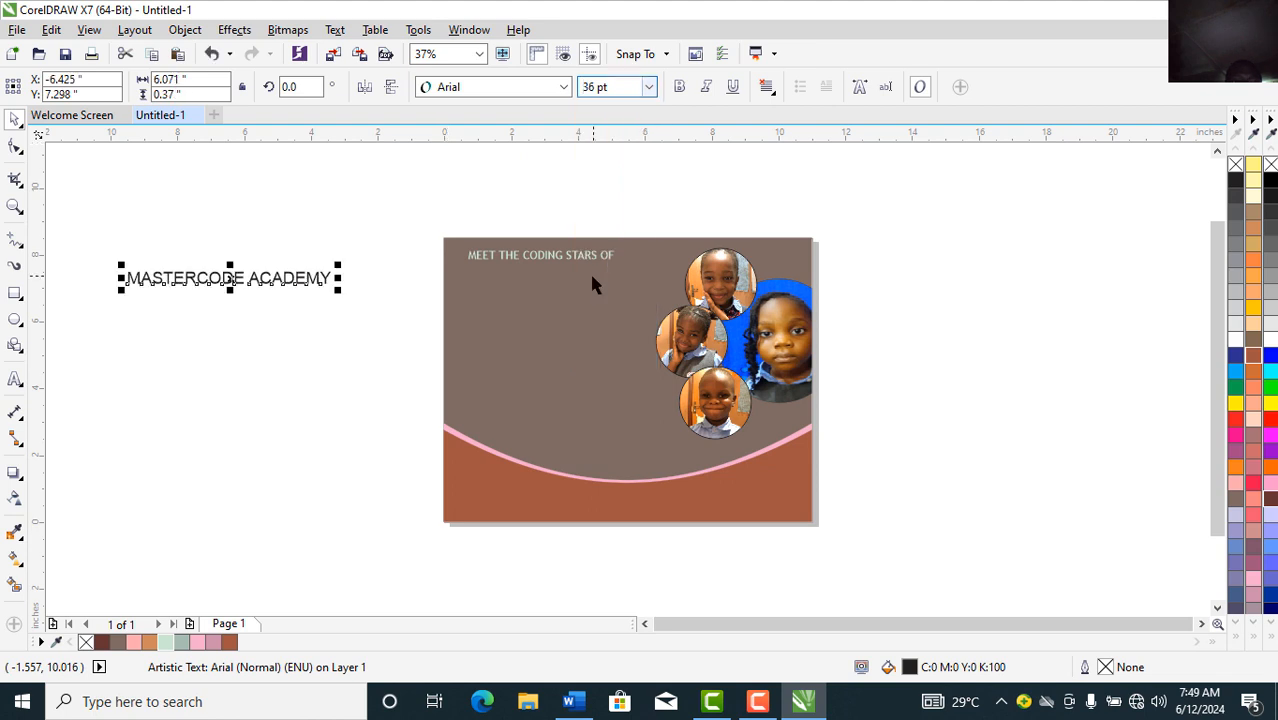
click(440, 92)
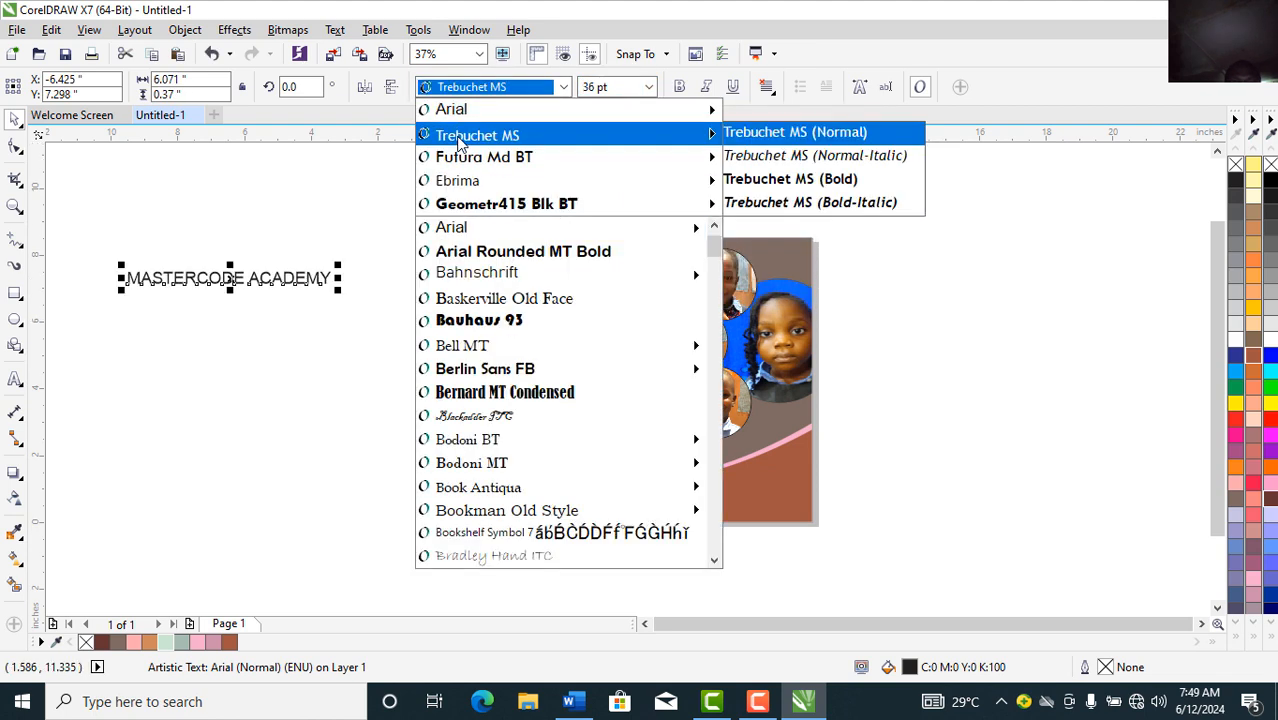
click(458, 138)
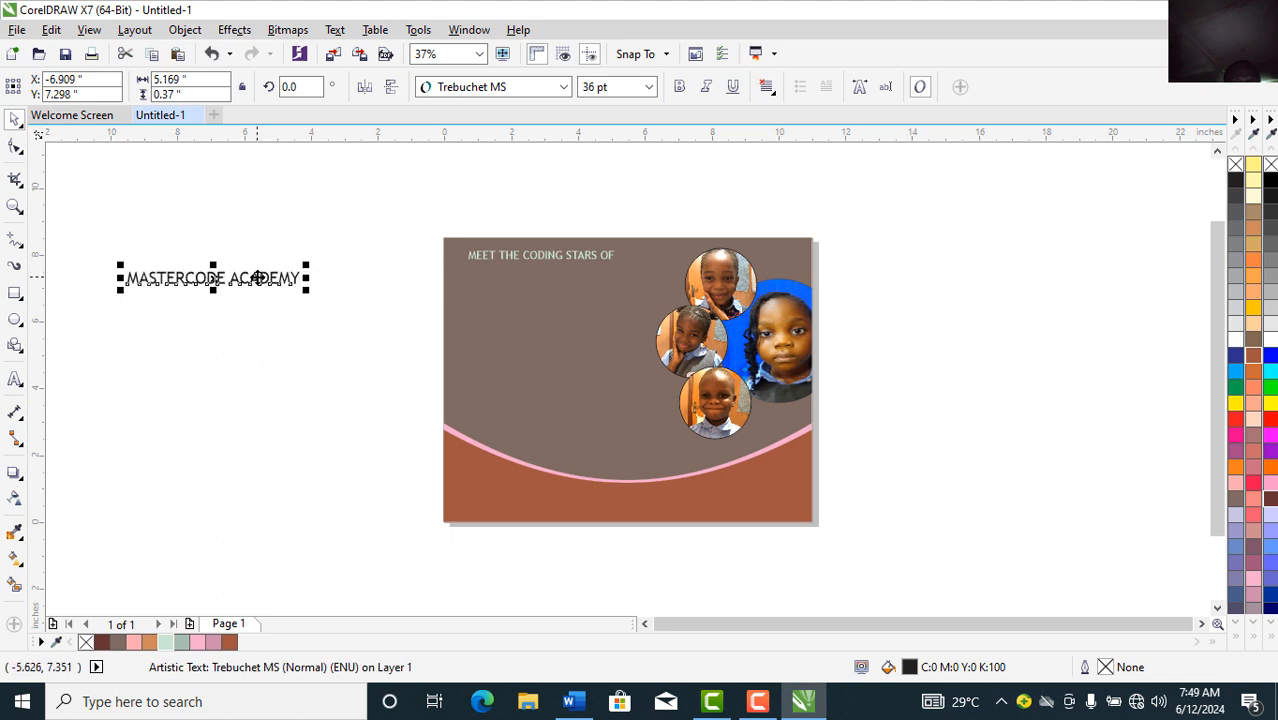
drag(604, 293, 589, 274)
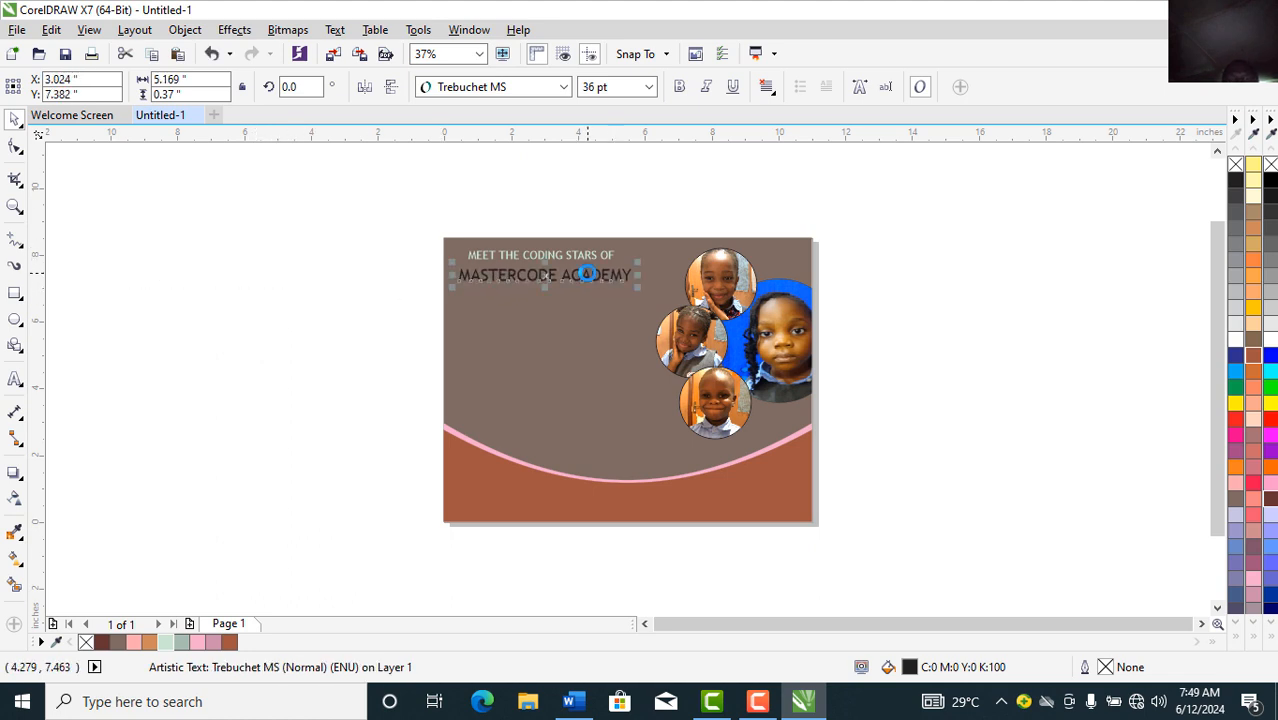
click(679, 88)
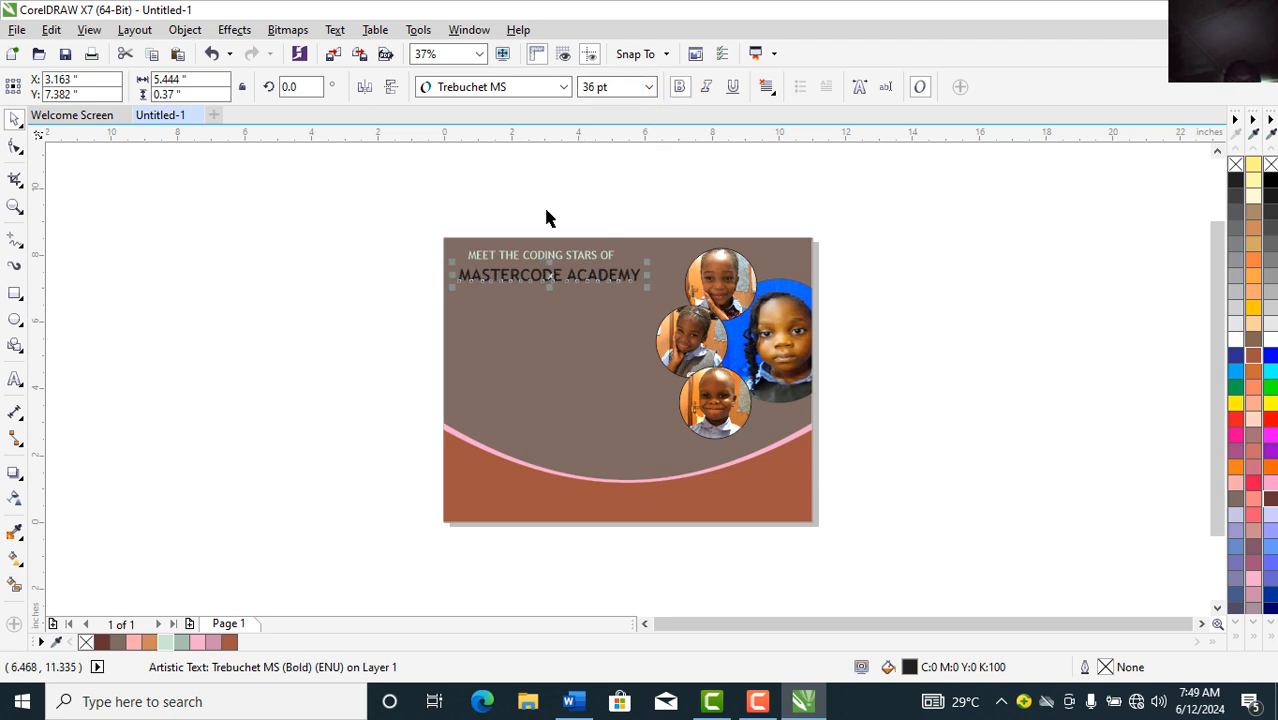
click(170, 645)
click(483, 290)
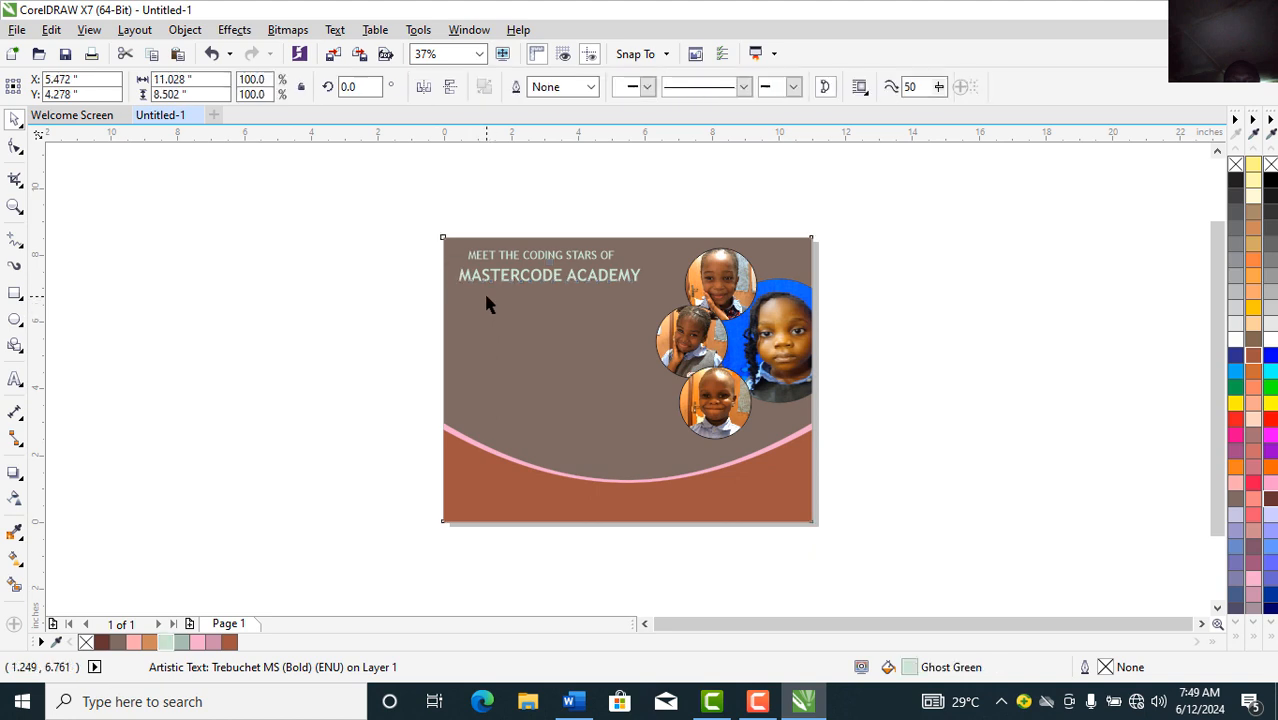
Step: Reduce 'MEET THE CODING STARS OF' to 18 pt and nudge it slightly right
click(539, 261)
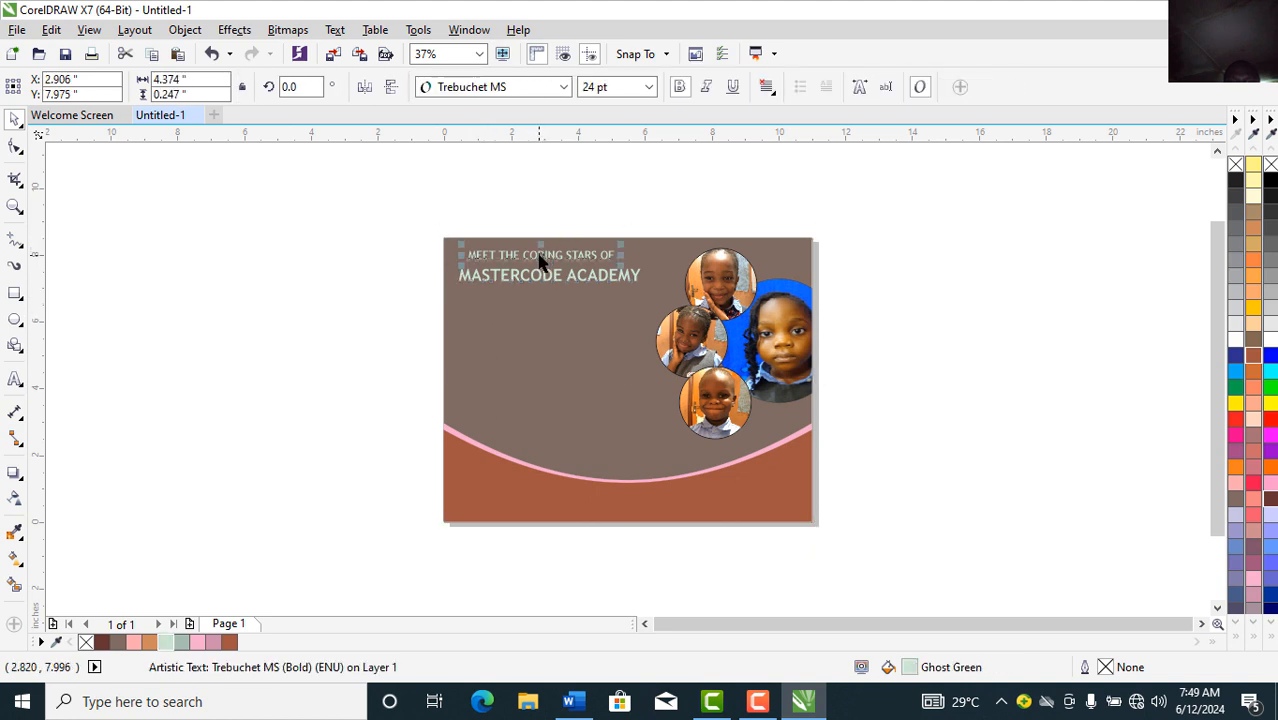
click(648, 88)
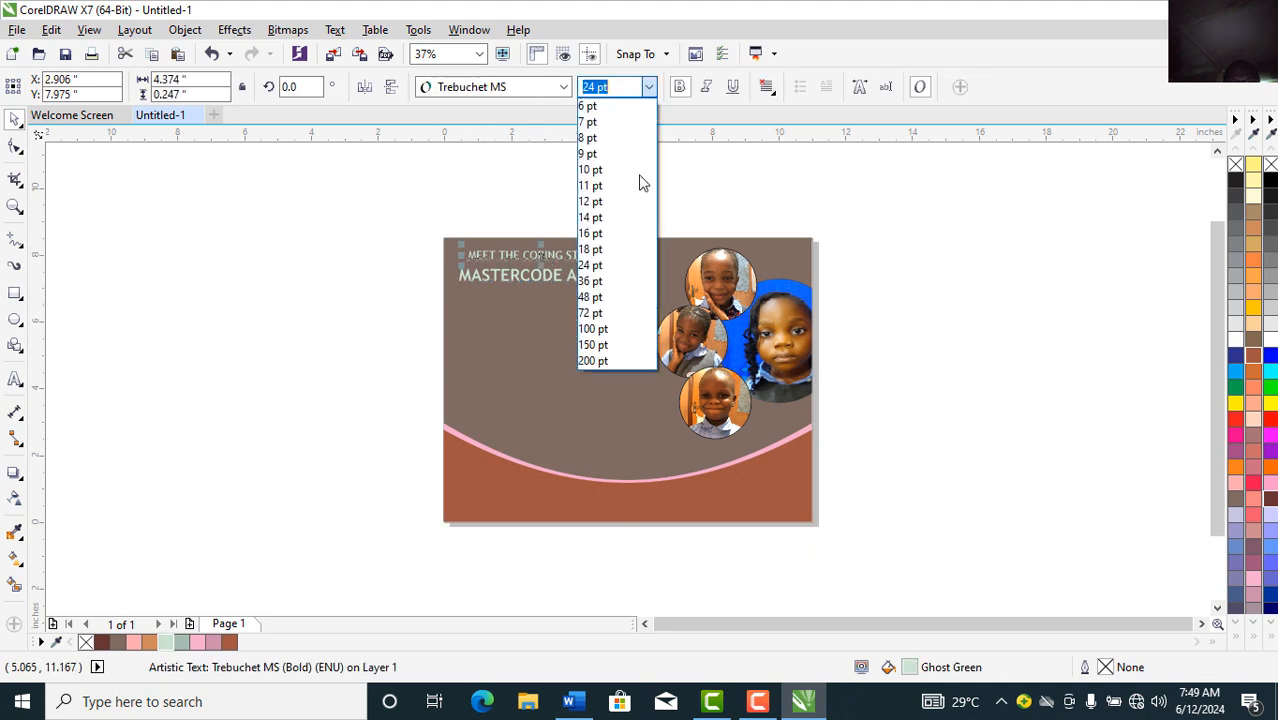
click(600, 251)
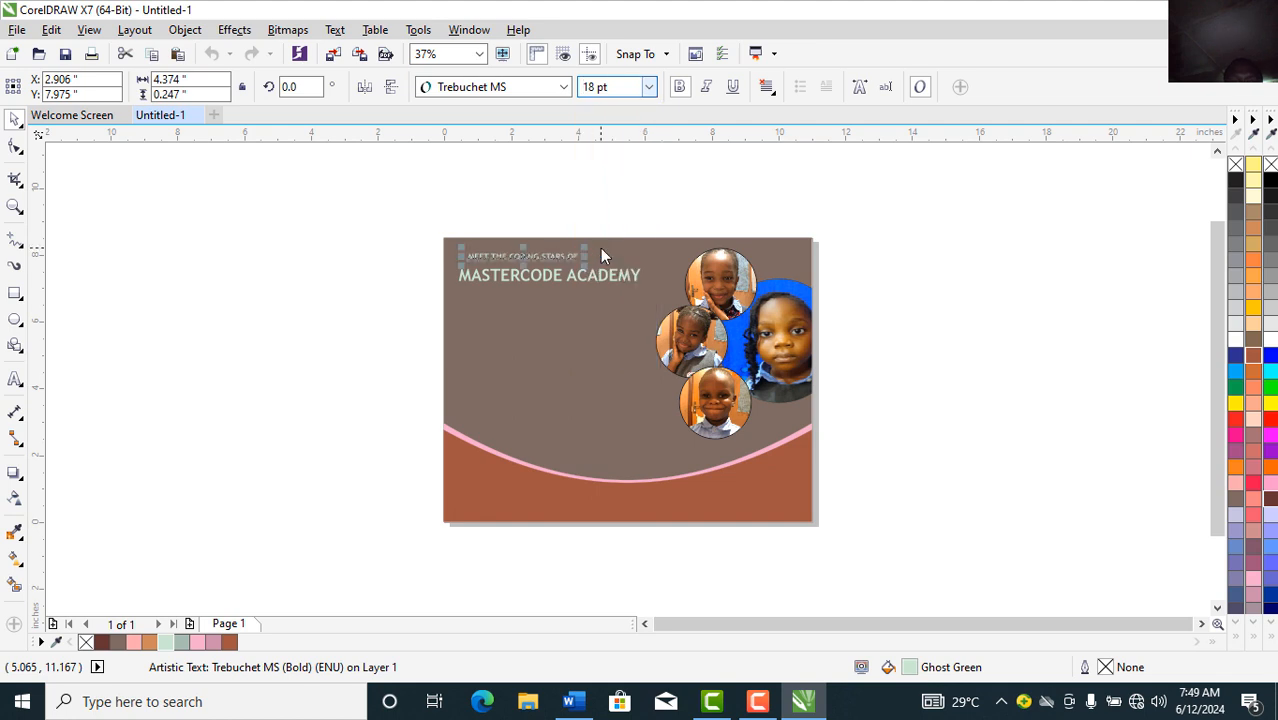
drag(526, 259, 544, 259)
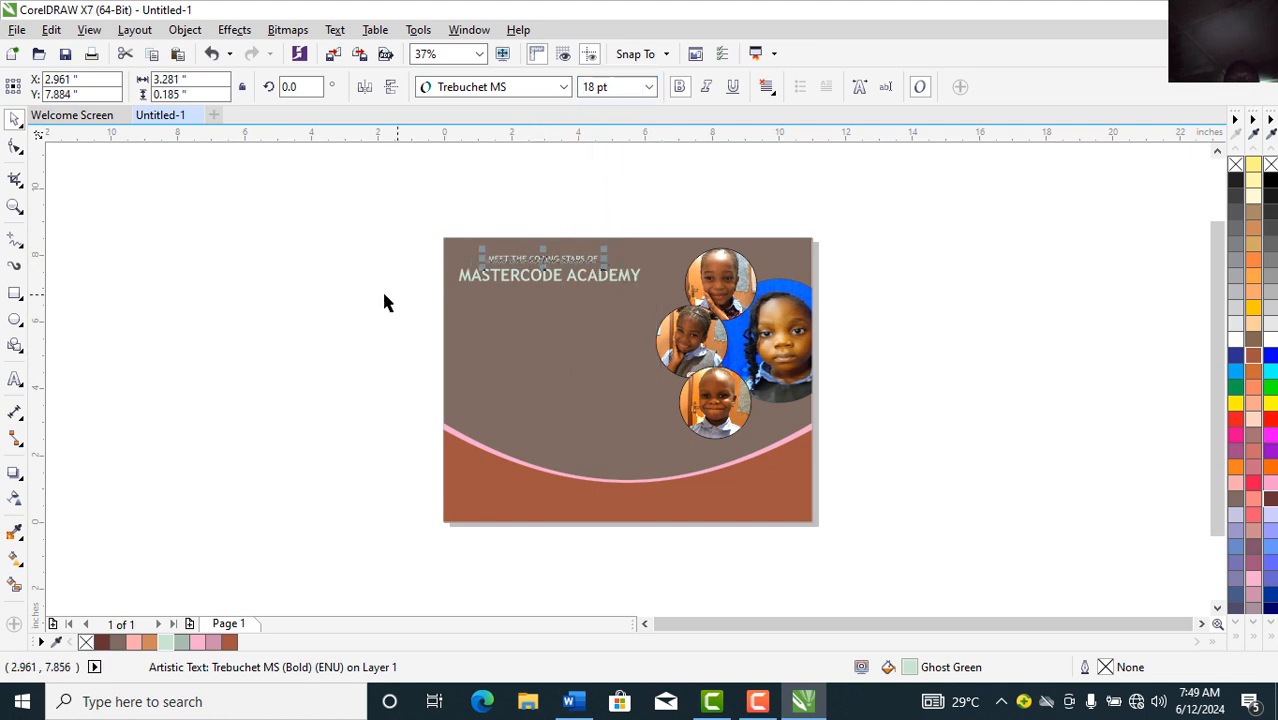
click(273, 547)
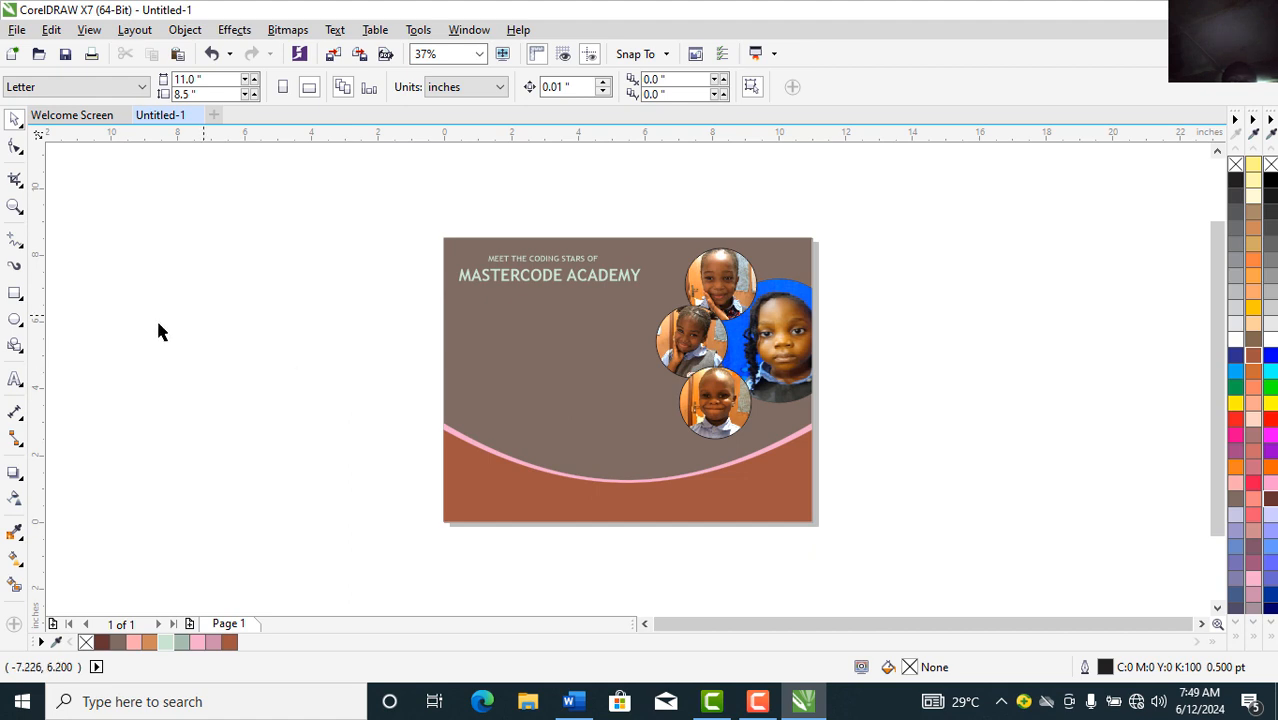
Step: Start a text list left of the page: OUR COURSES, WEB DESIGN & HOSTING, DATA ANALYSIS, GRAPHICS DESIGN
click(15, 380)
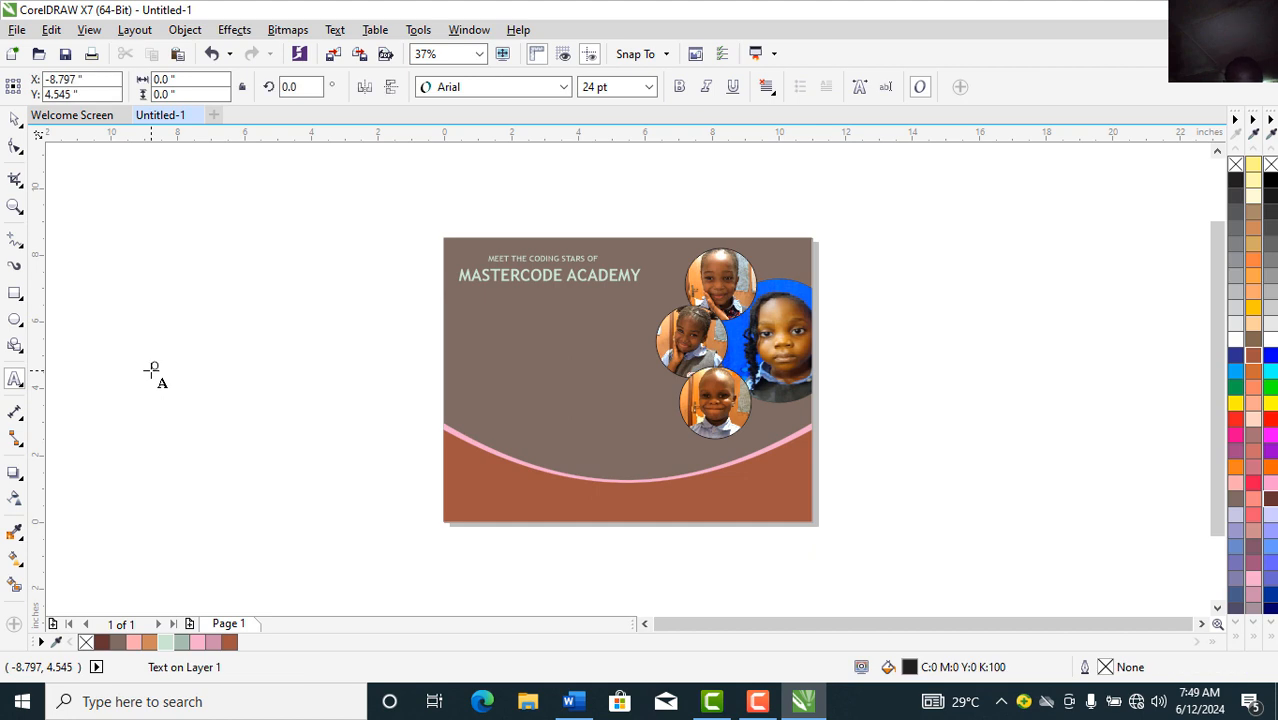
click(151, 370)
text(OUR COURSES:)
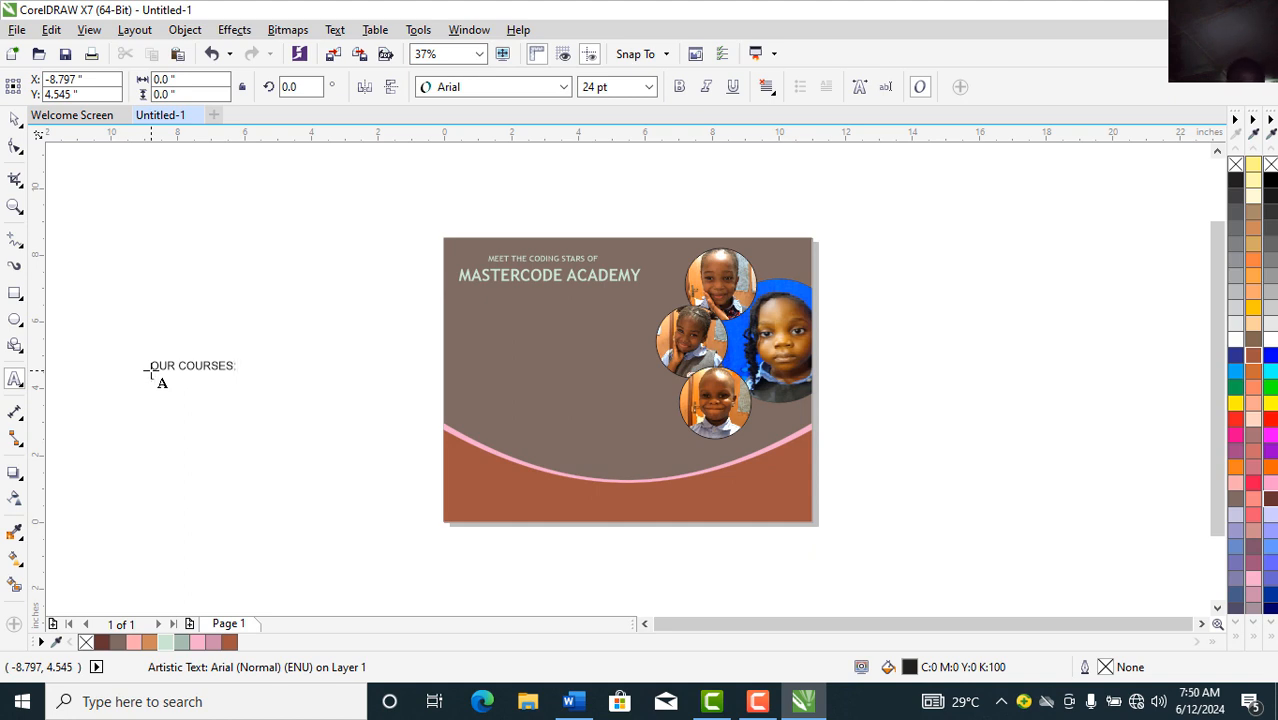
text(WED)
key(BackSpace)
text(B DESIGN & HOSTING )
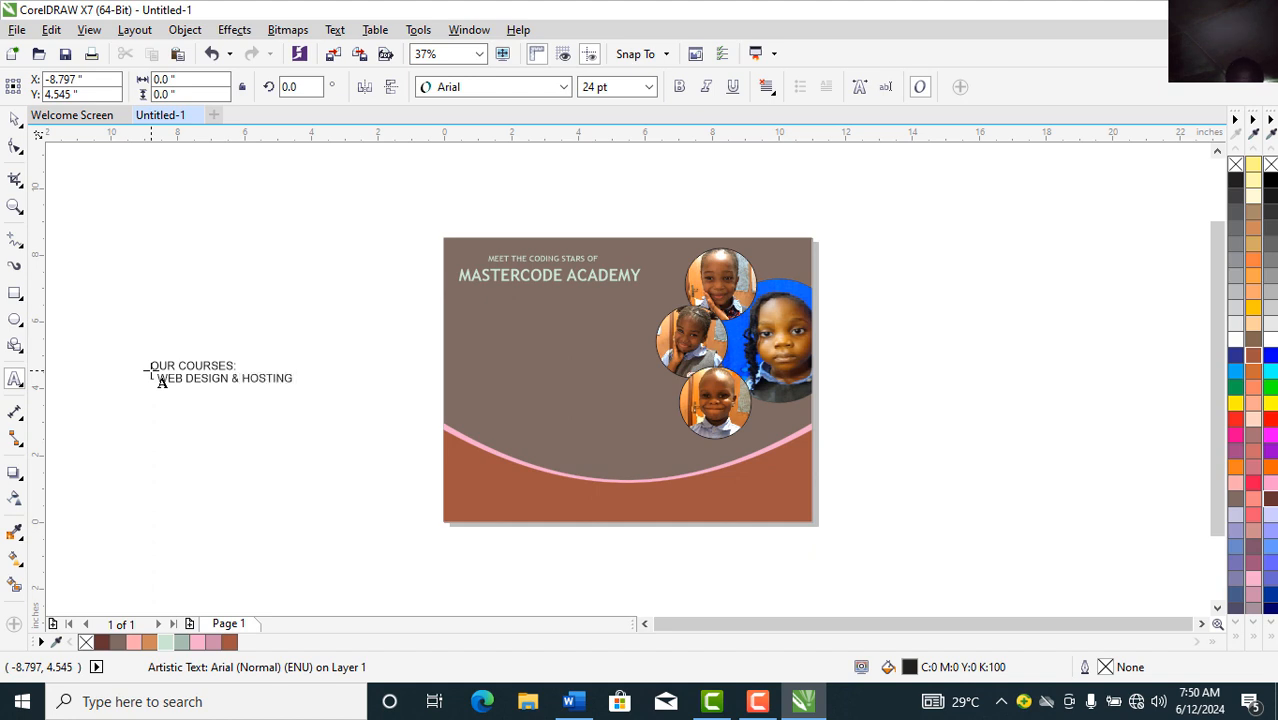
text(DATA ANALYSIS )
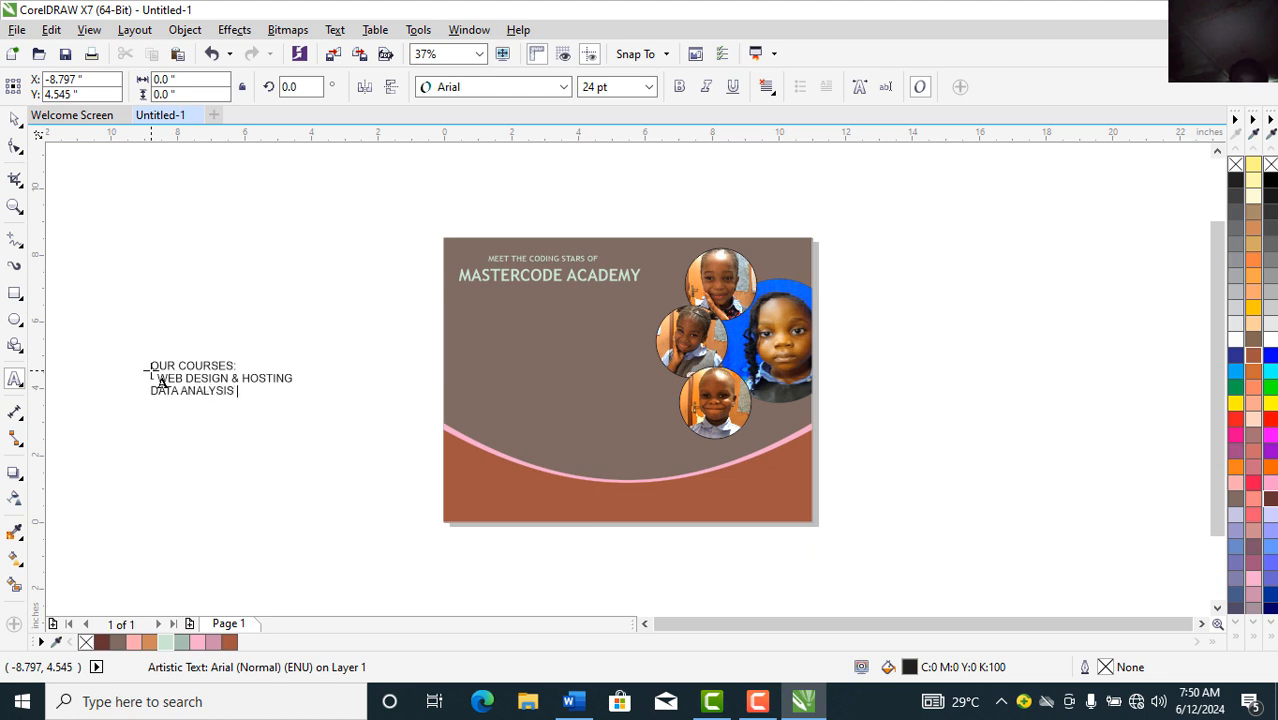
text((EXCE)
text(GRAPHOC)
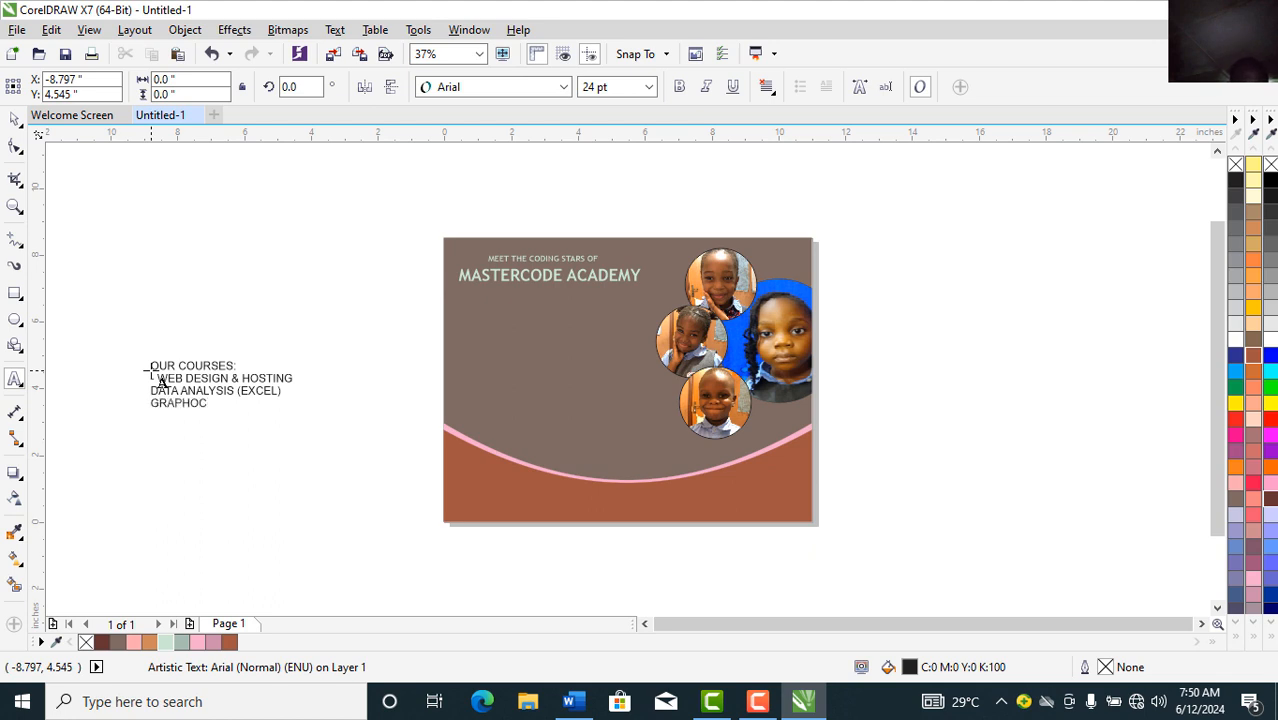
key(BackSpace)
key(BackSpace)
text(ICS DESIGN)
Step: Continue the list with OFFICE 365 MANAGEMENT, APP DEVELOPMENT, BRANDING, ONLINE STREAMING SERVICES and ETC
key(Return)
text(OFF)
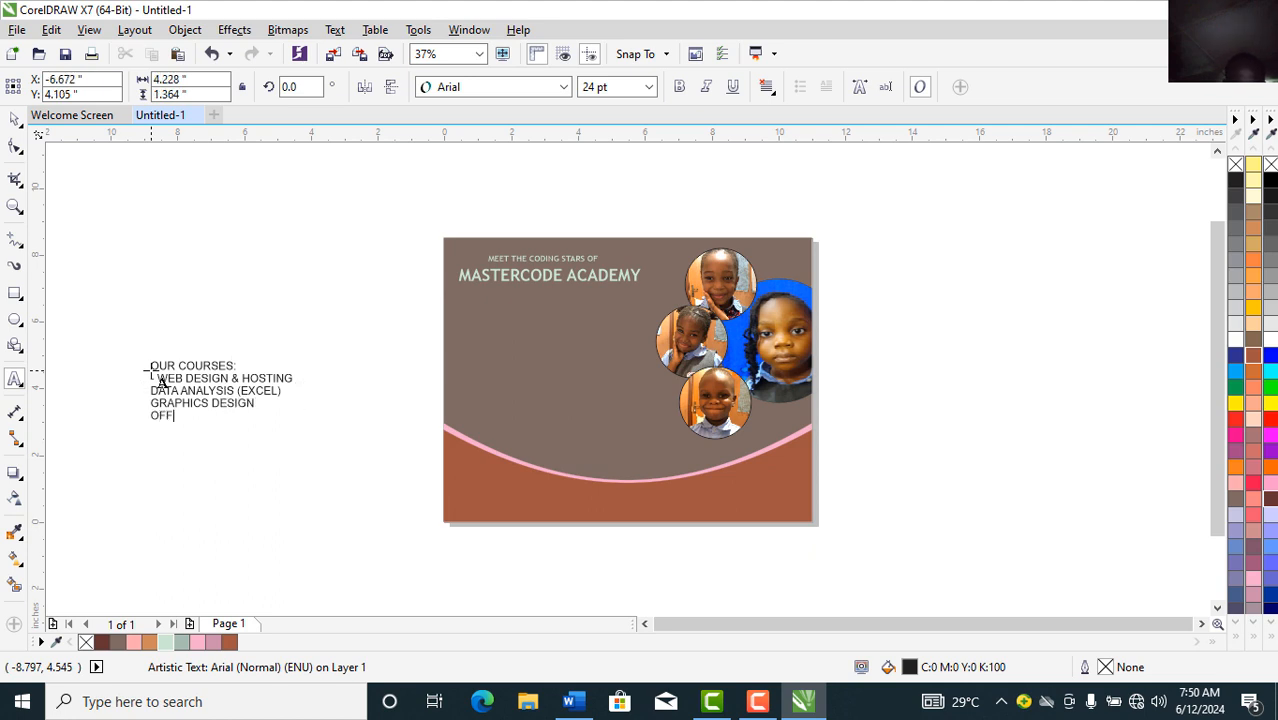
text(ICE 365 MANAGM)
key(BackSpace)
text(EMENT )
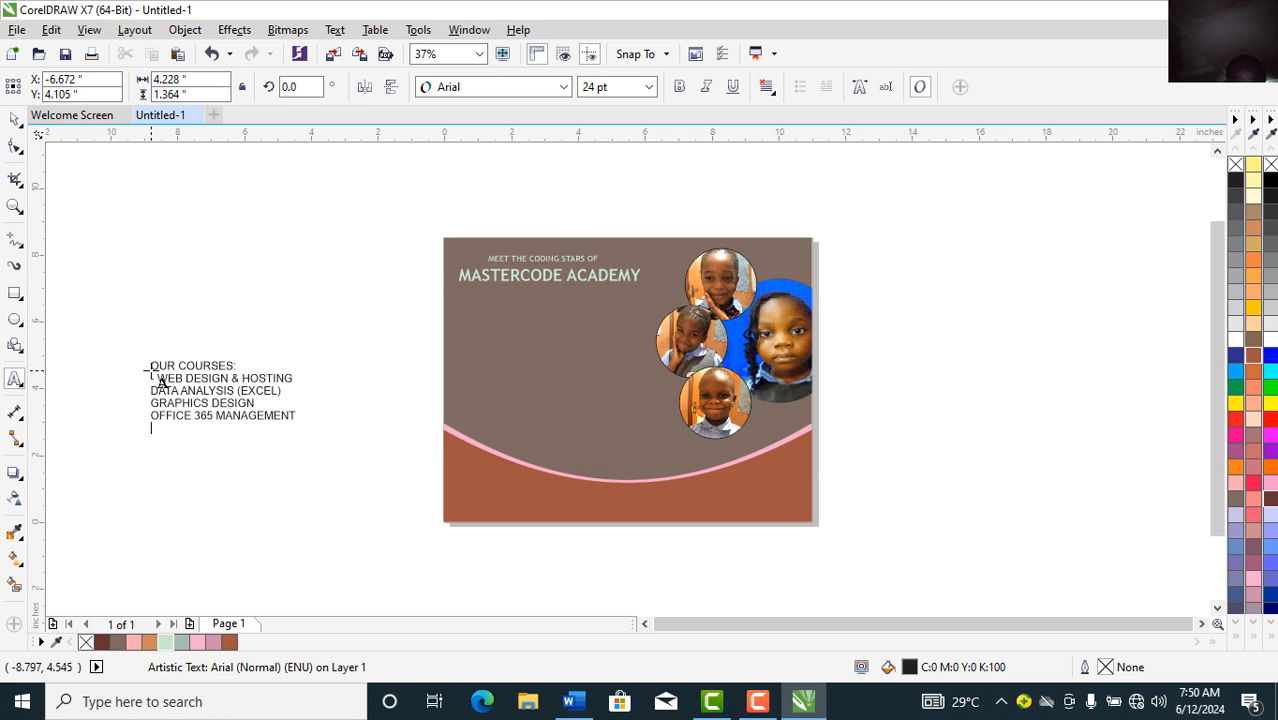
text(APP DE)
text(VELP)
key(BackSpace)
text(OPMENT )
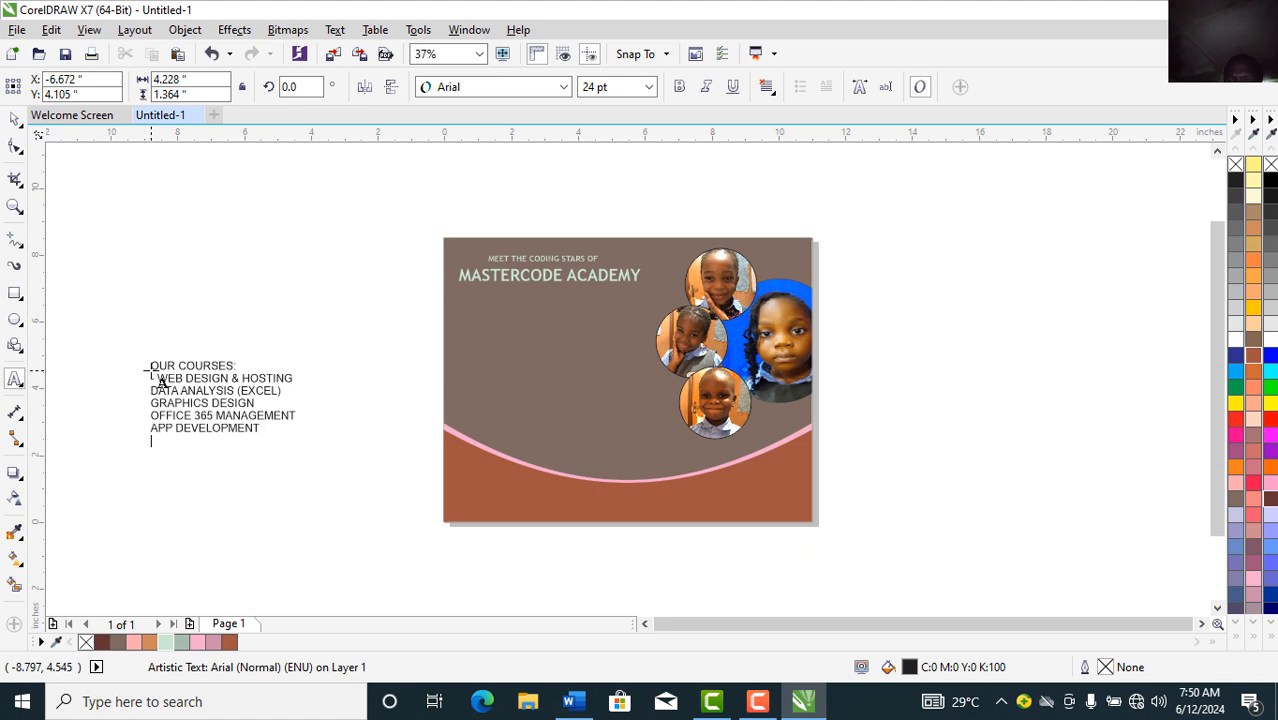
text(BRANDING )
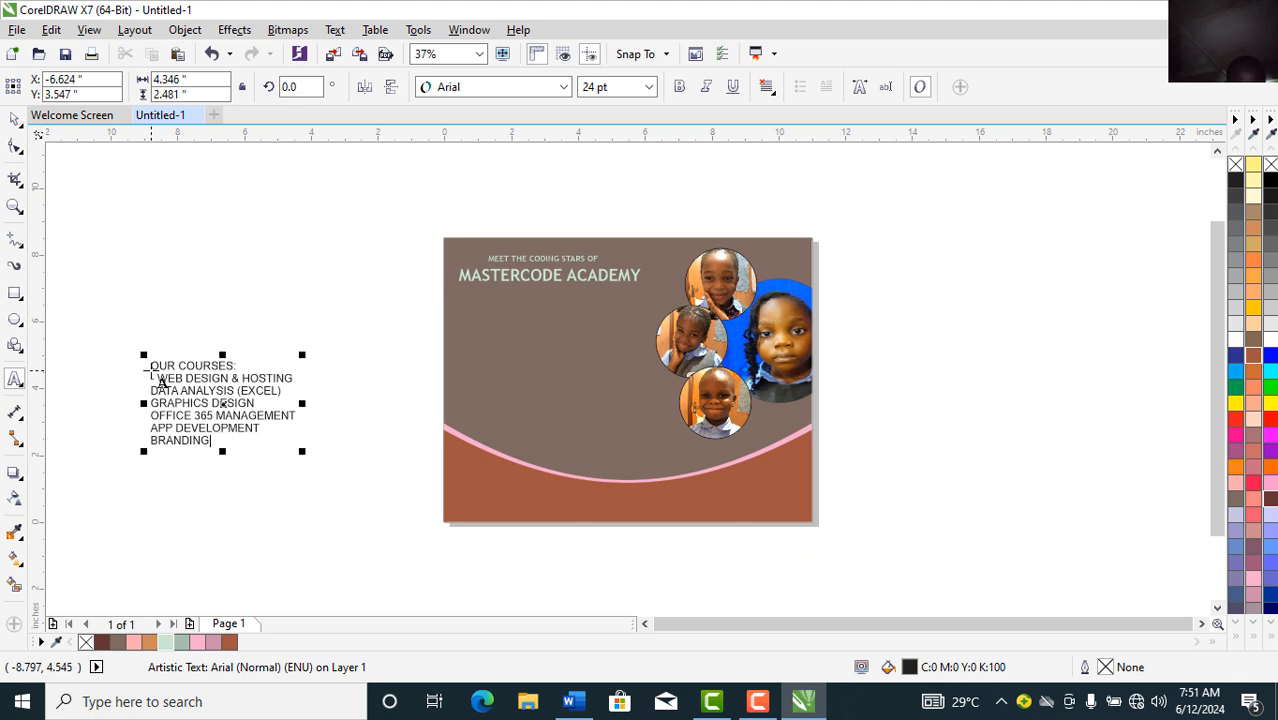
text(ONLINE )
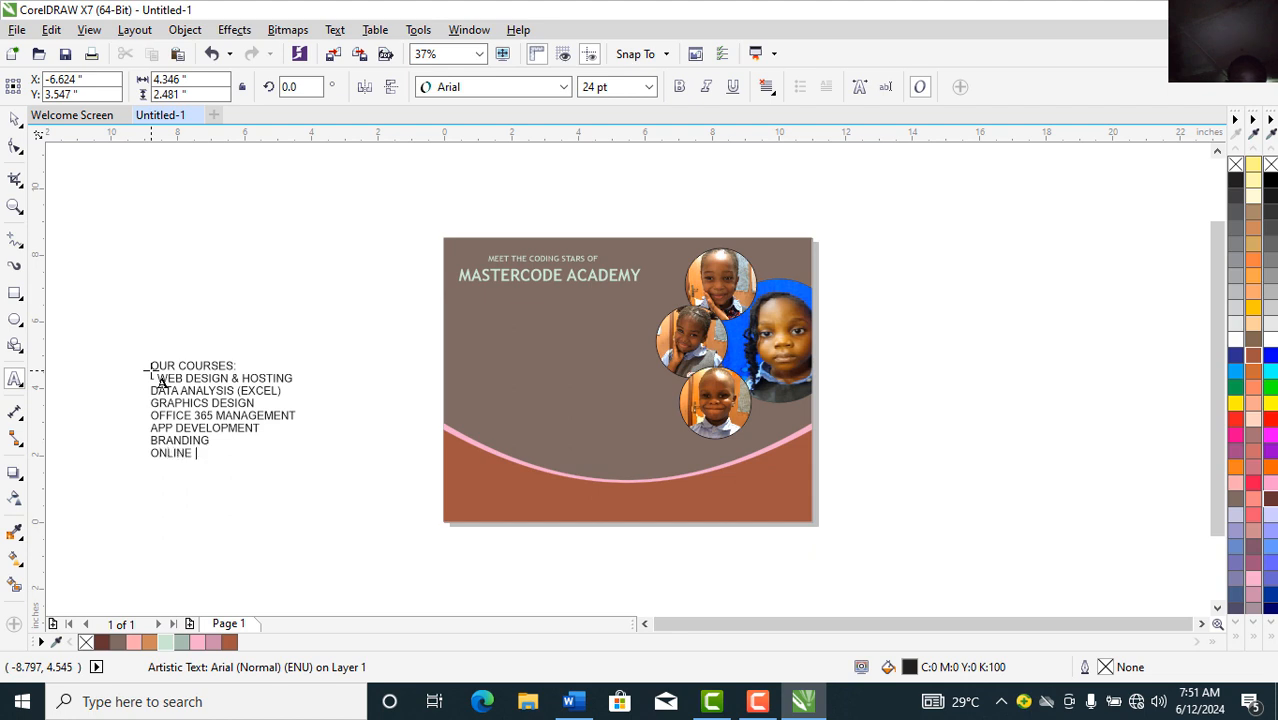
text(STREAMING SERVICES)
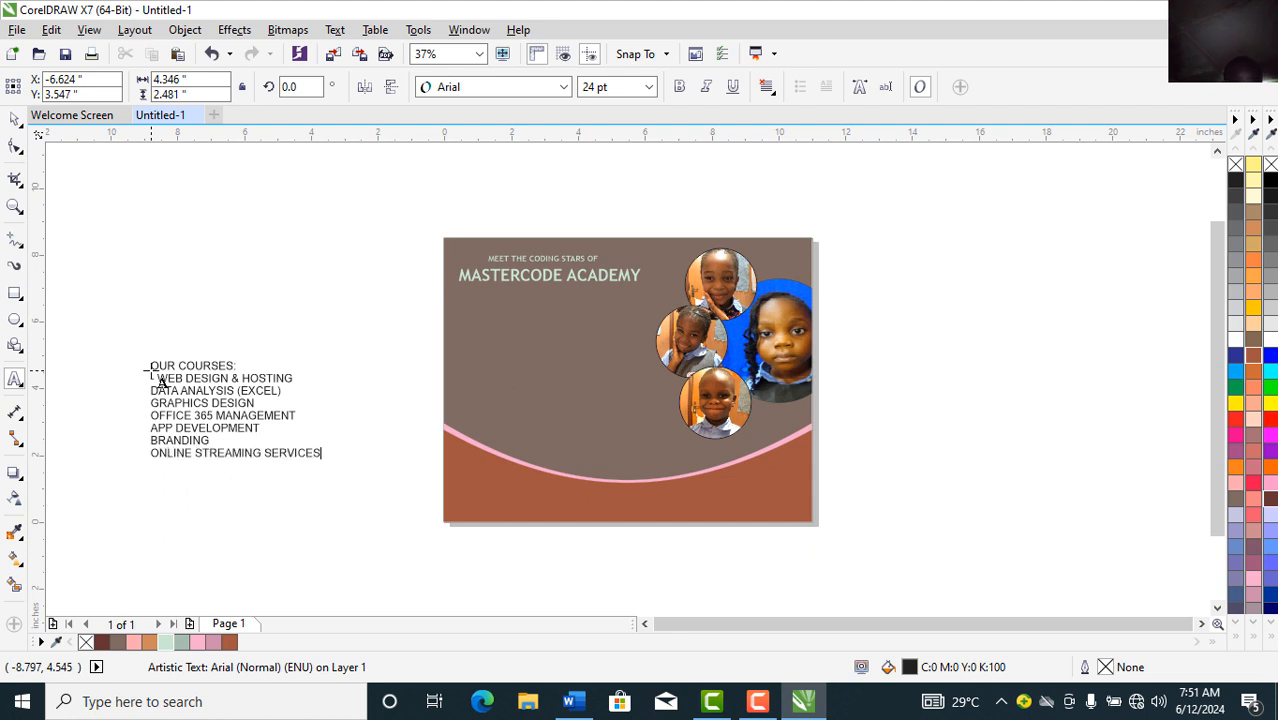
key(Return)
text(ETC)
Step: Type a new 'INQUIRIES' text line above the courses list, left of the page
click(148, 258)
click(148, 257)
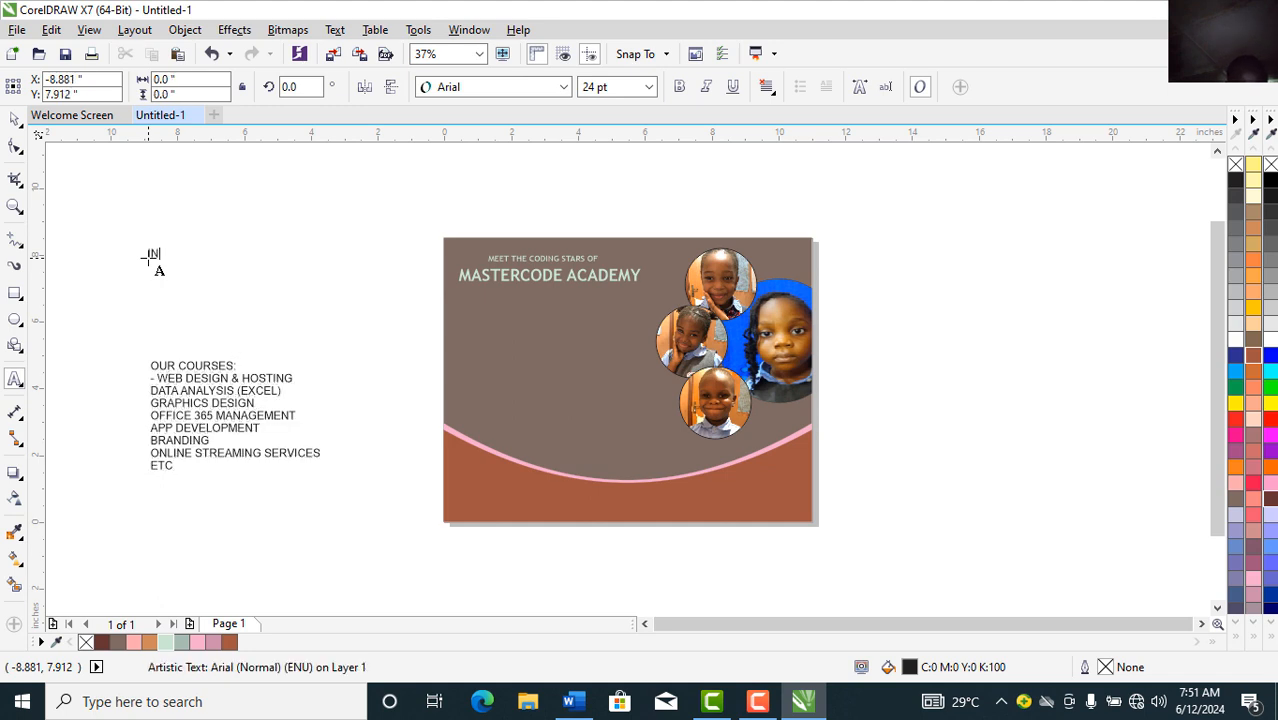
text(INQUIRIES)
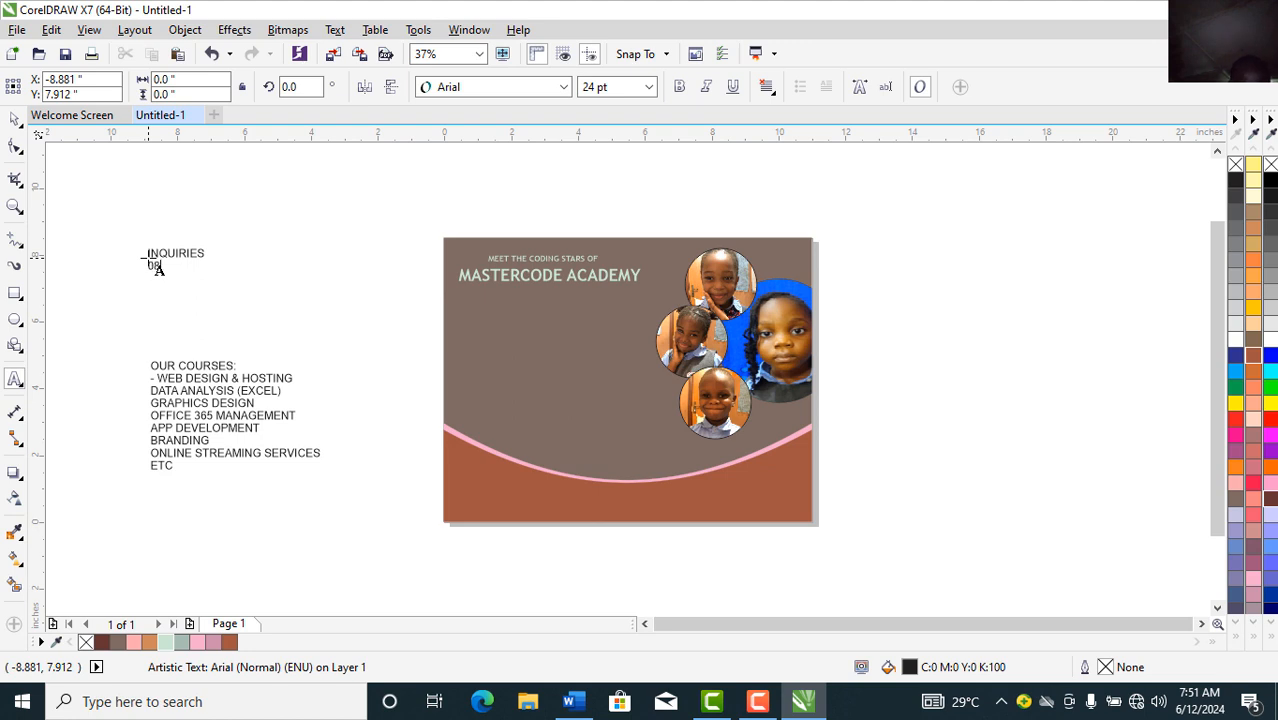
Step: Correct the wrong digits of the phone number under INQUIRIES
text(2)
key(BackSpace)
key(BackSpace)
key(BackSpace)
key(Escape)
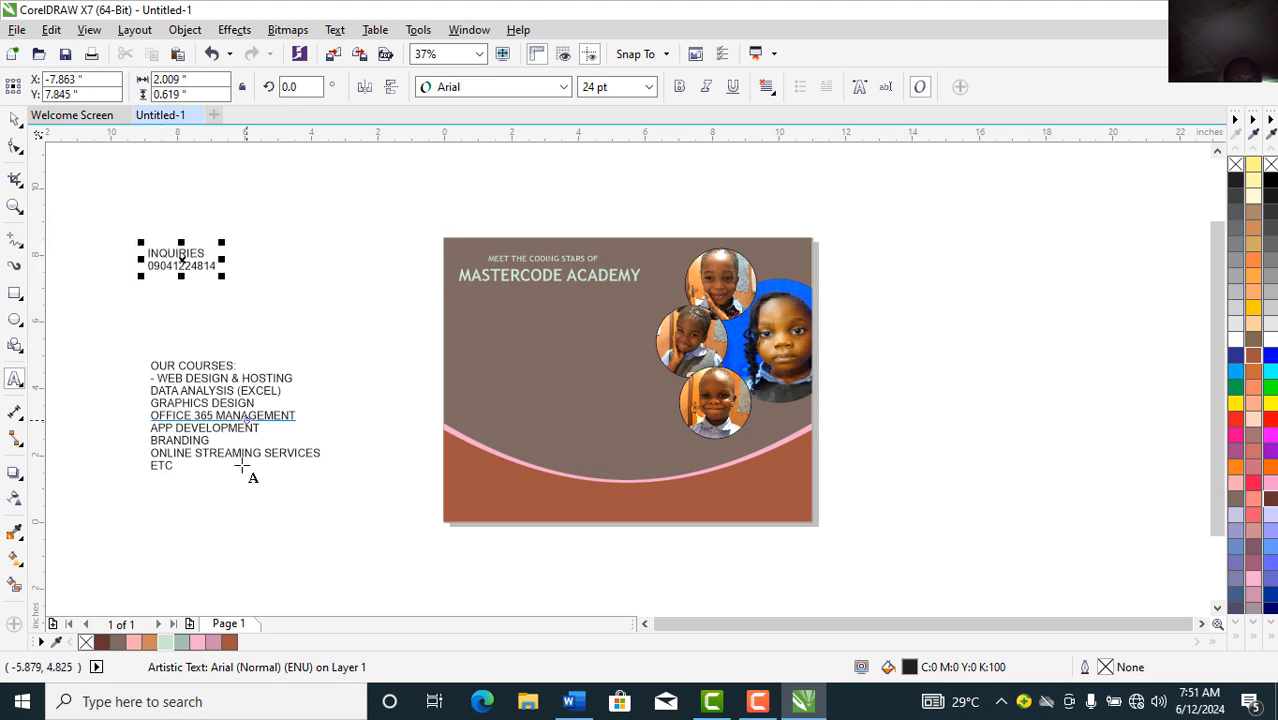
Step: Add a second contact e-mail address line below the course list
click(148, 515)
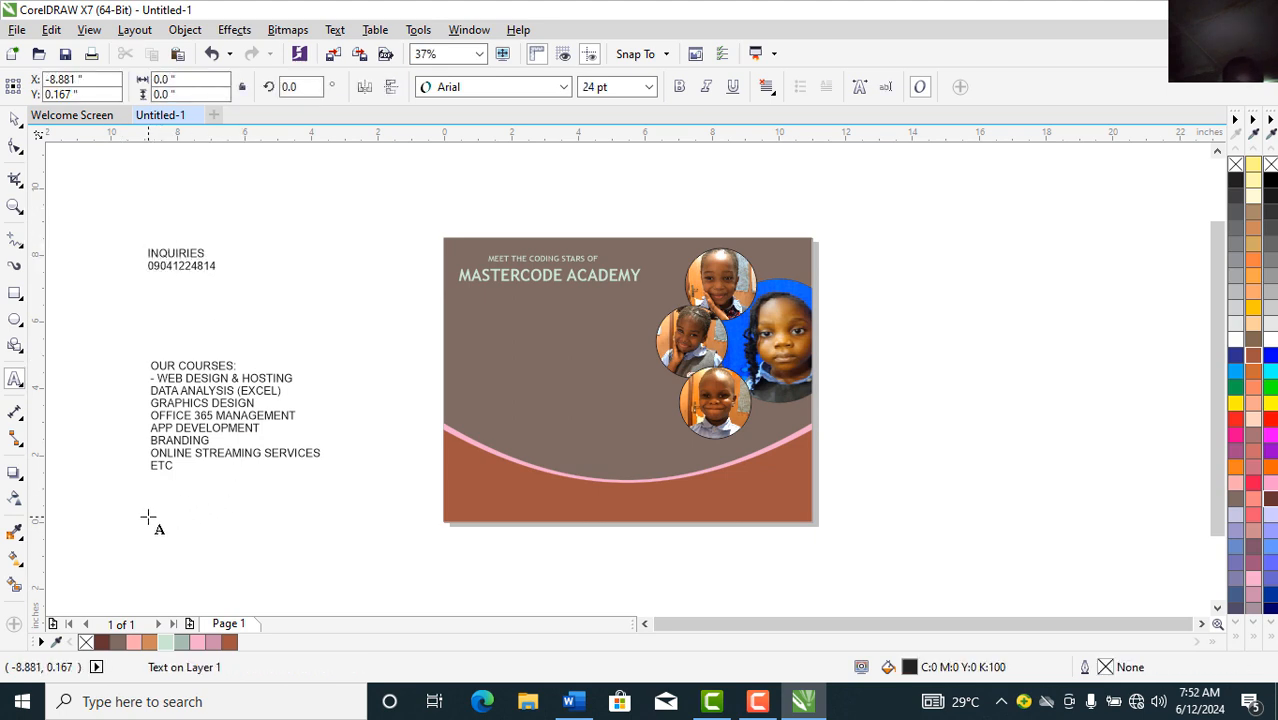
key(ctrl+v)
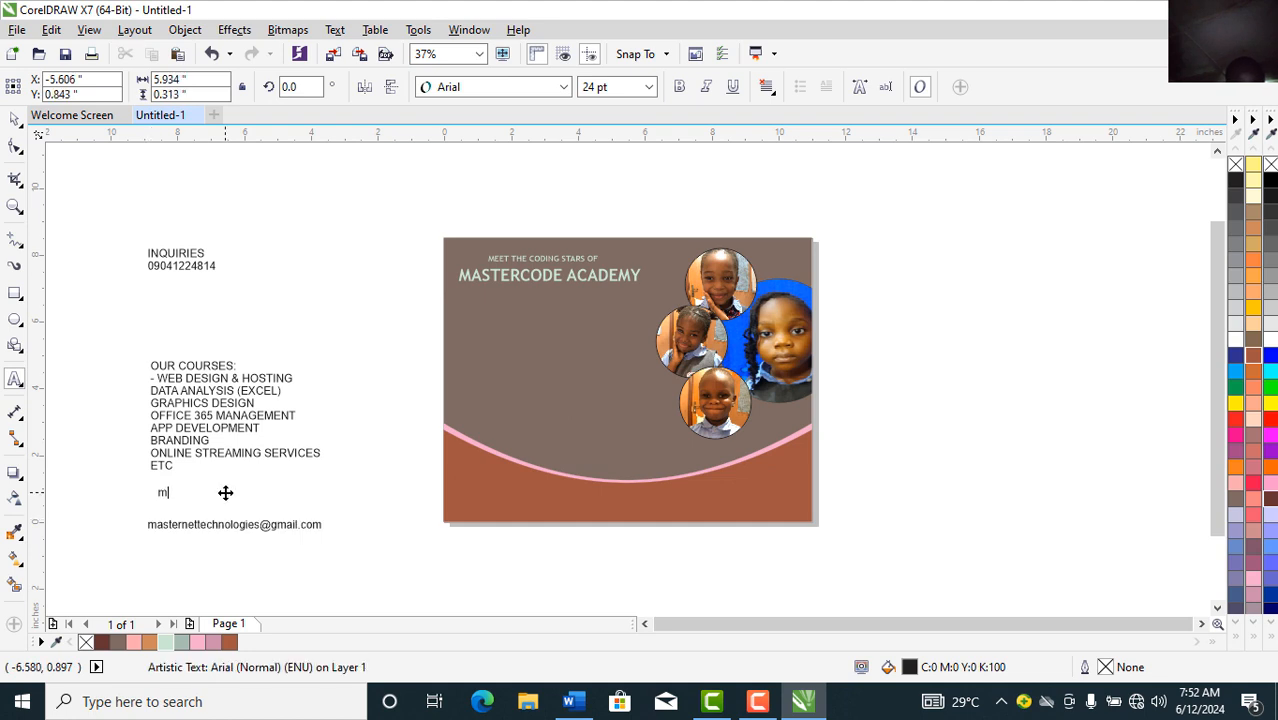
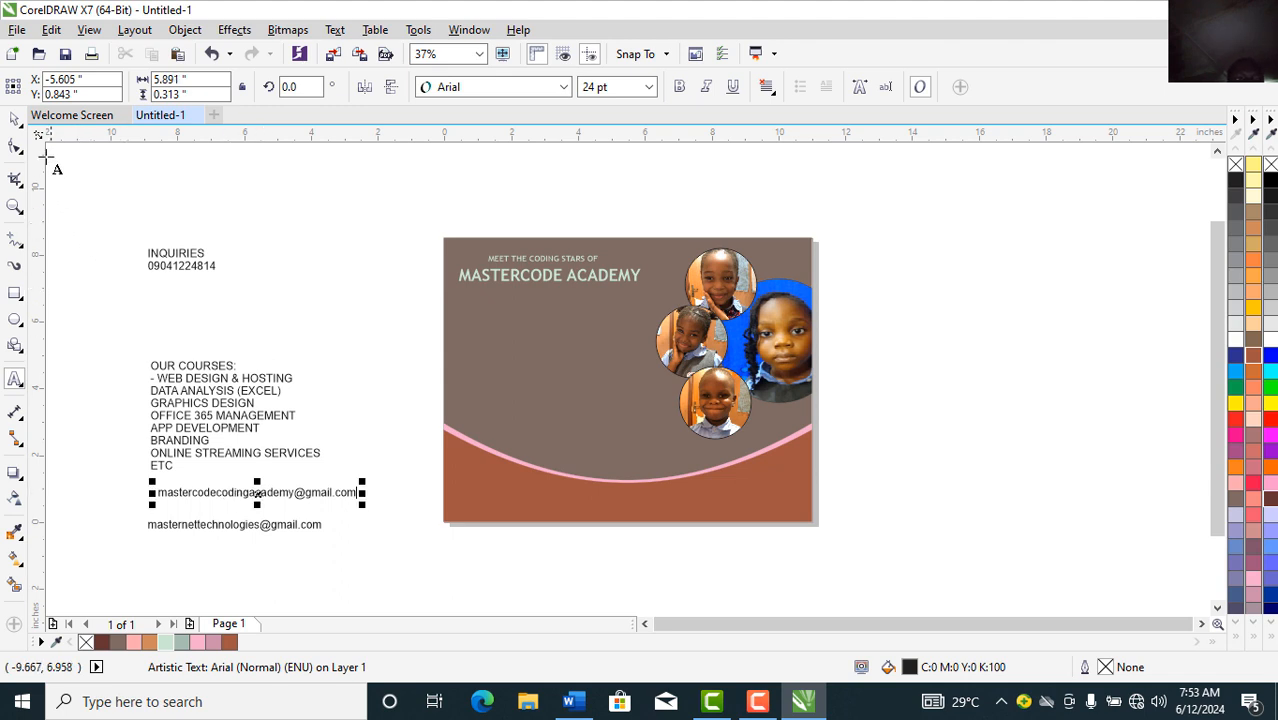
click(15, 118)
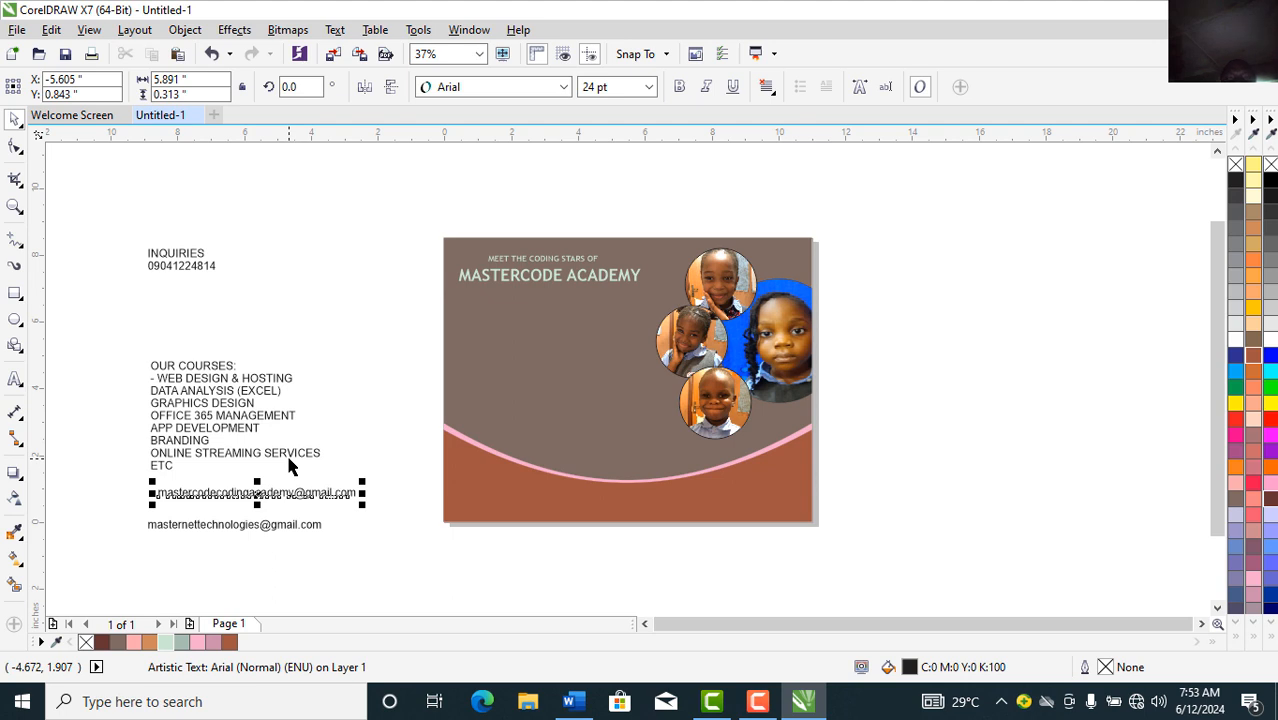
click(188, 395)
Step: Nudge the course list up, set it in Trebuchet MS and break it into separate lines
drag(188, 395, 199, 370)
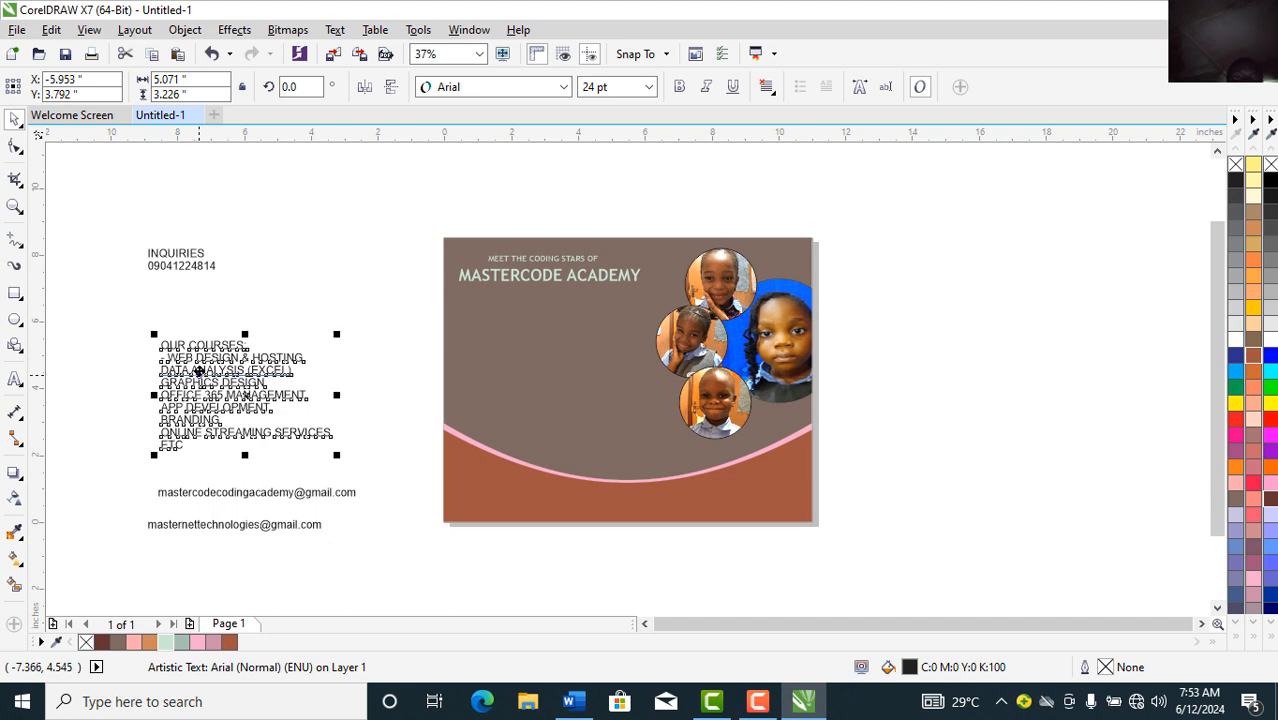
click(505, 88)
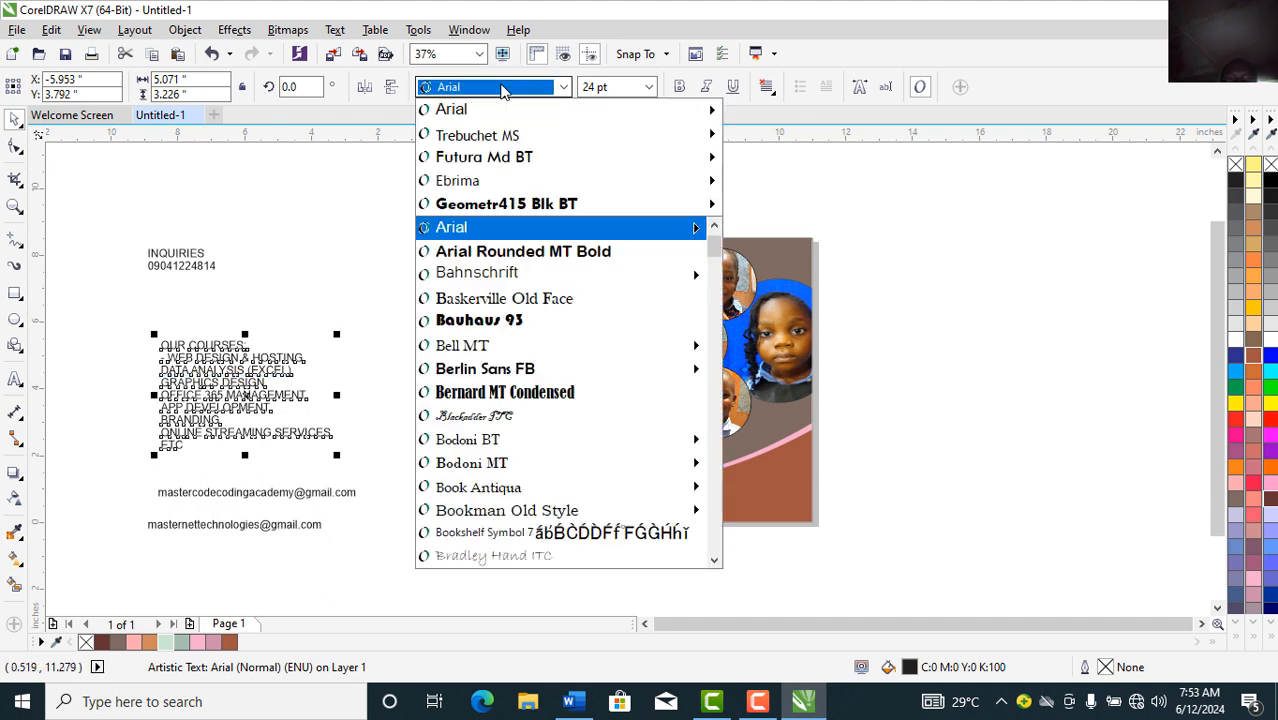
click(477, 135)
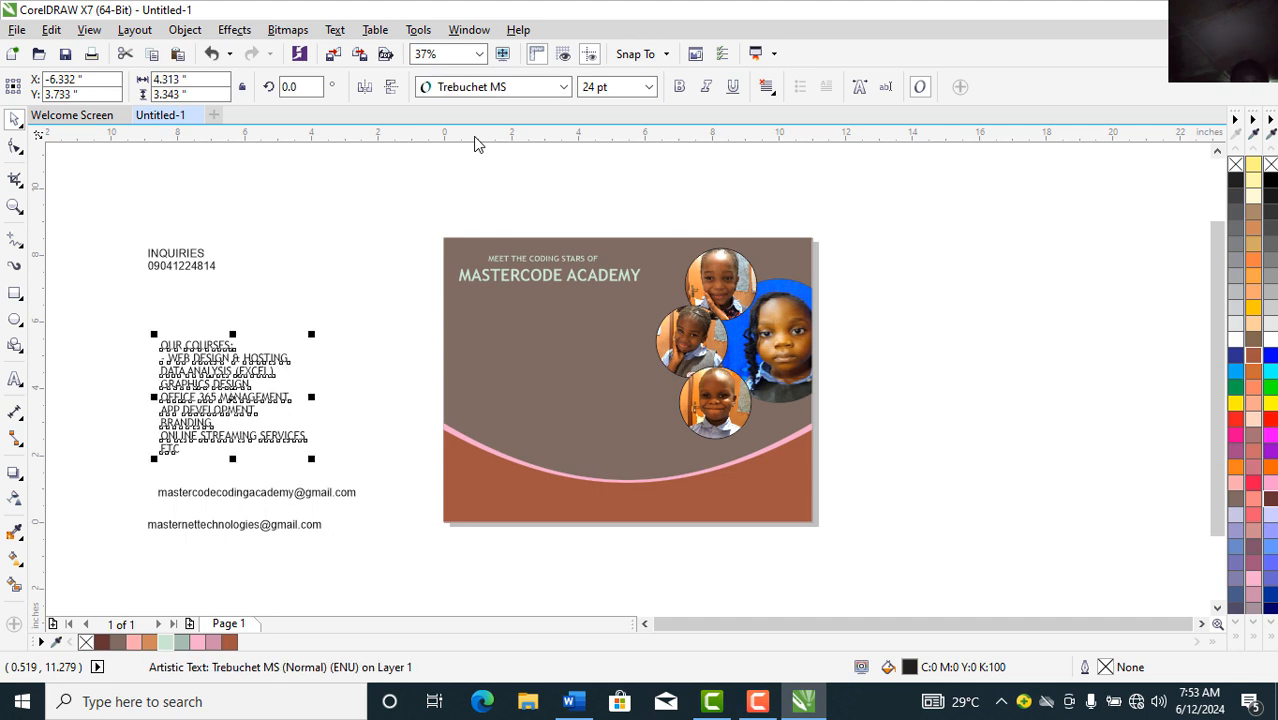
key(ctrl+k)
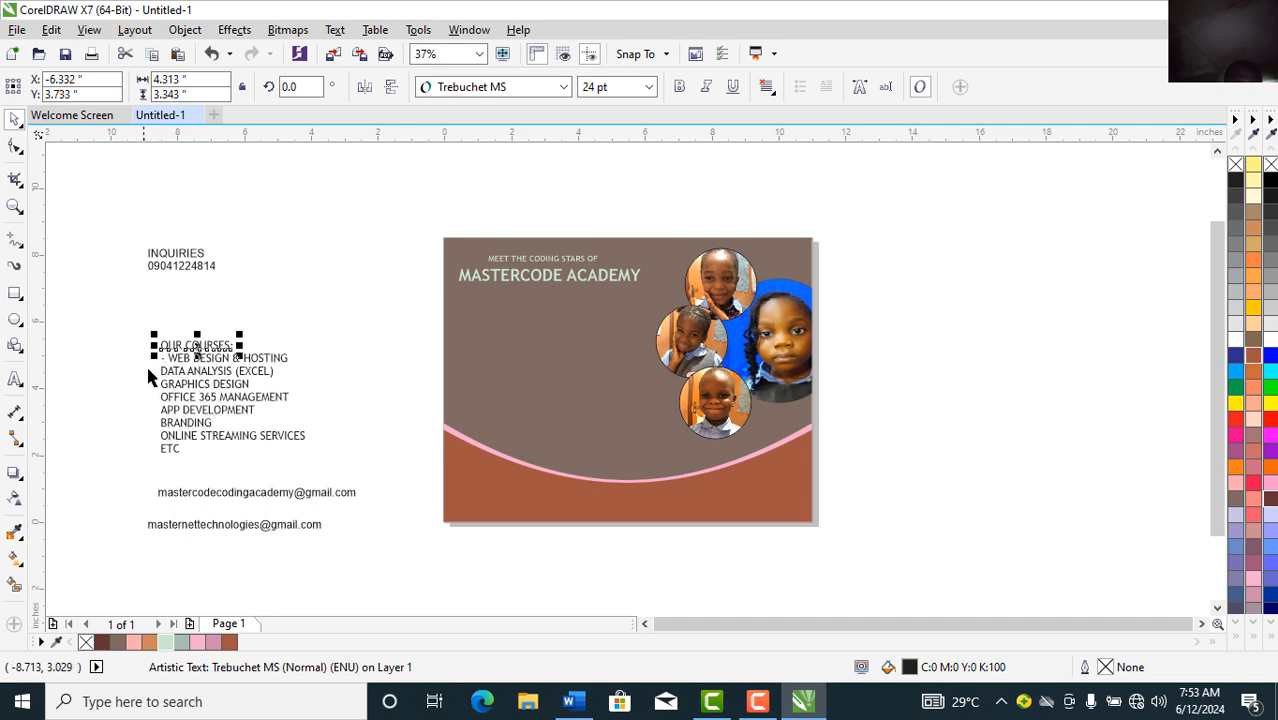
Step: Draw a thin rectangle bar under the flyer's title and fill it pink
click(15, 292)
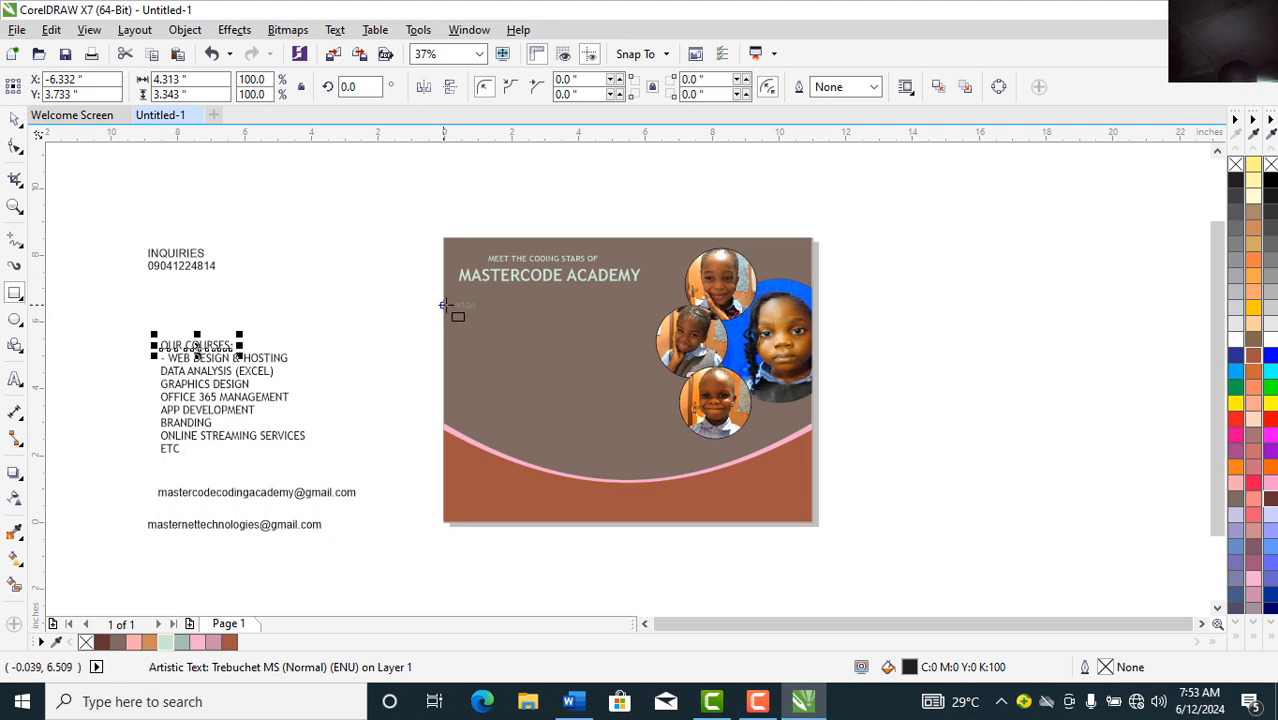
drag(444, 305, 527, 317)
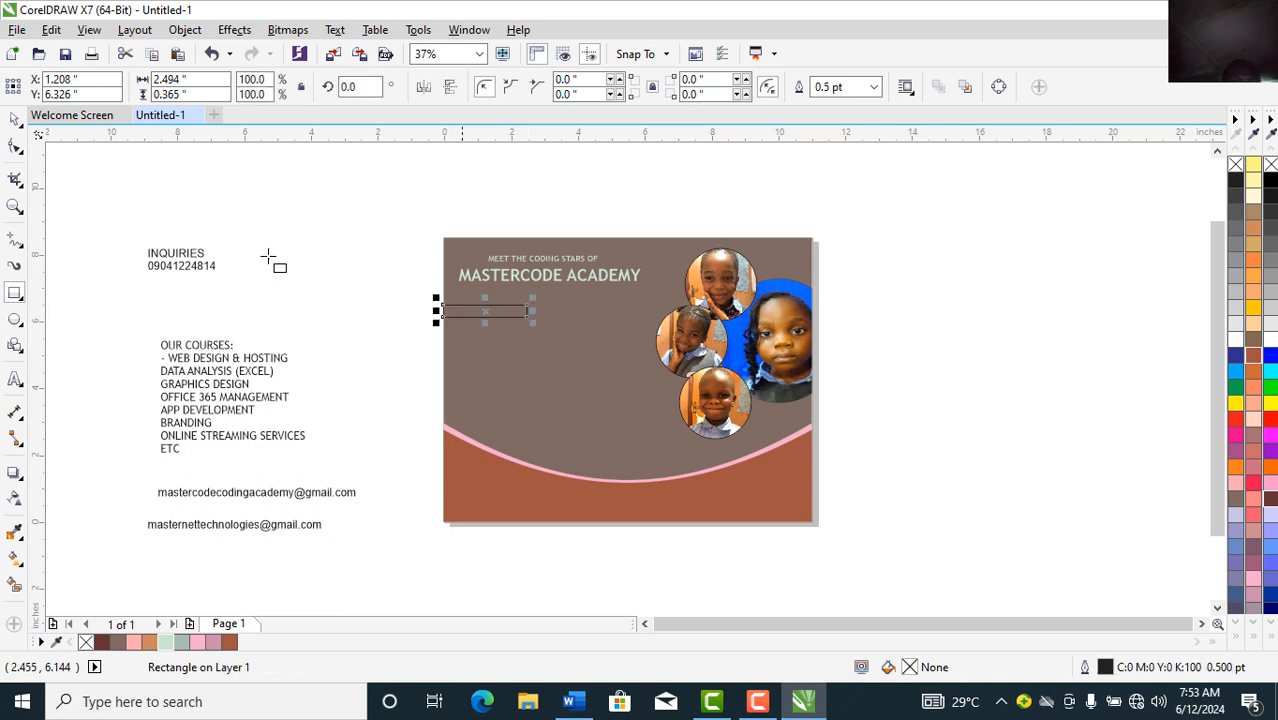
click(17, 119)
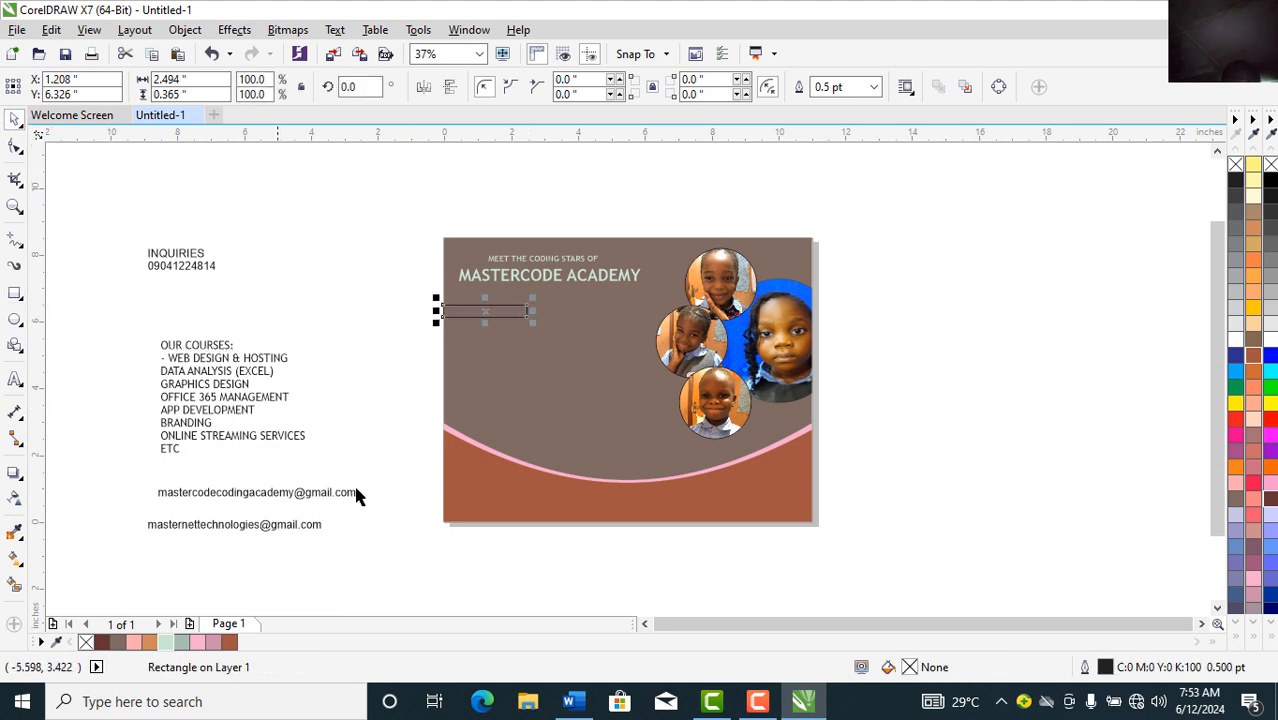
click(230, 643)
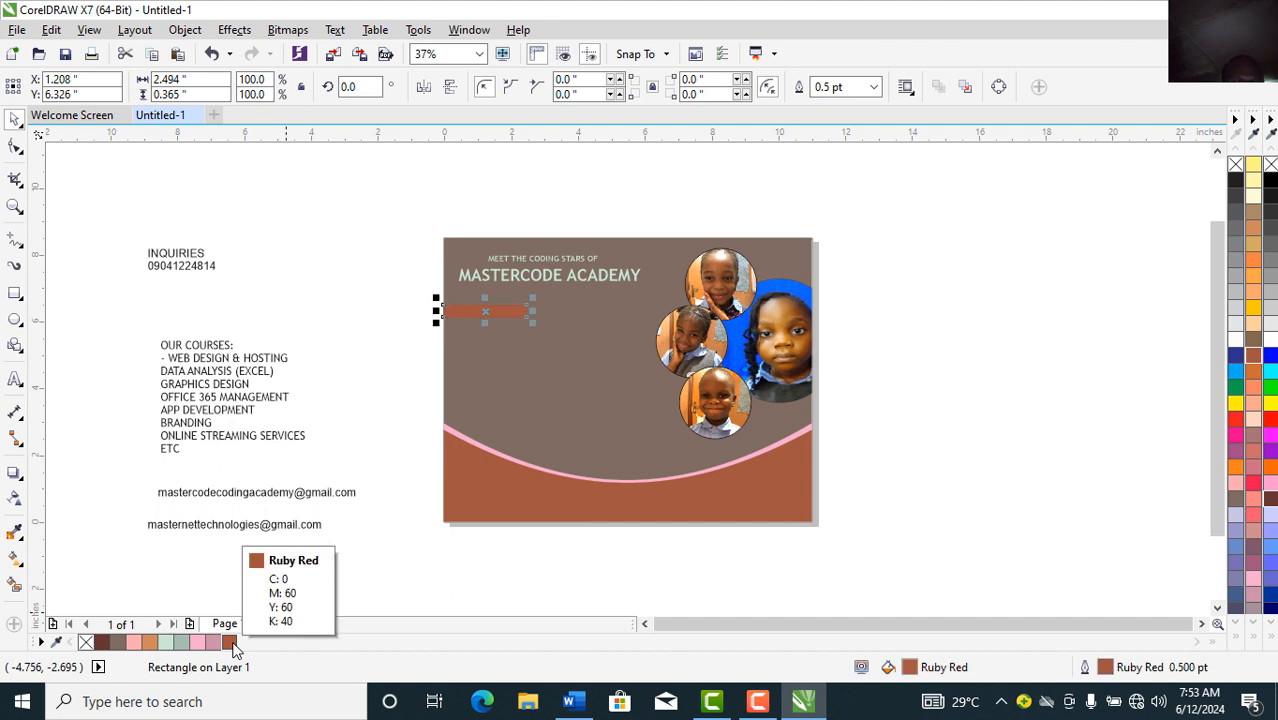
click(199, 645)
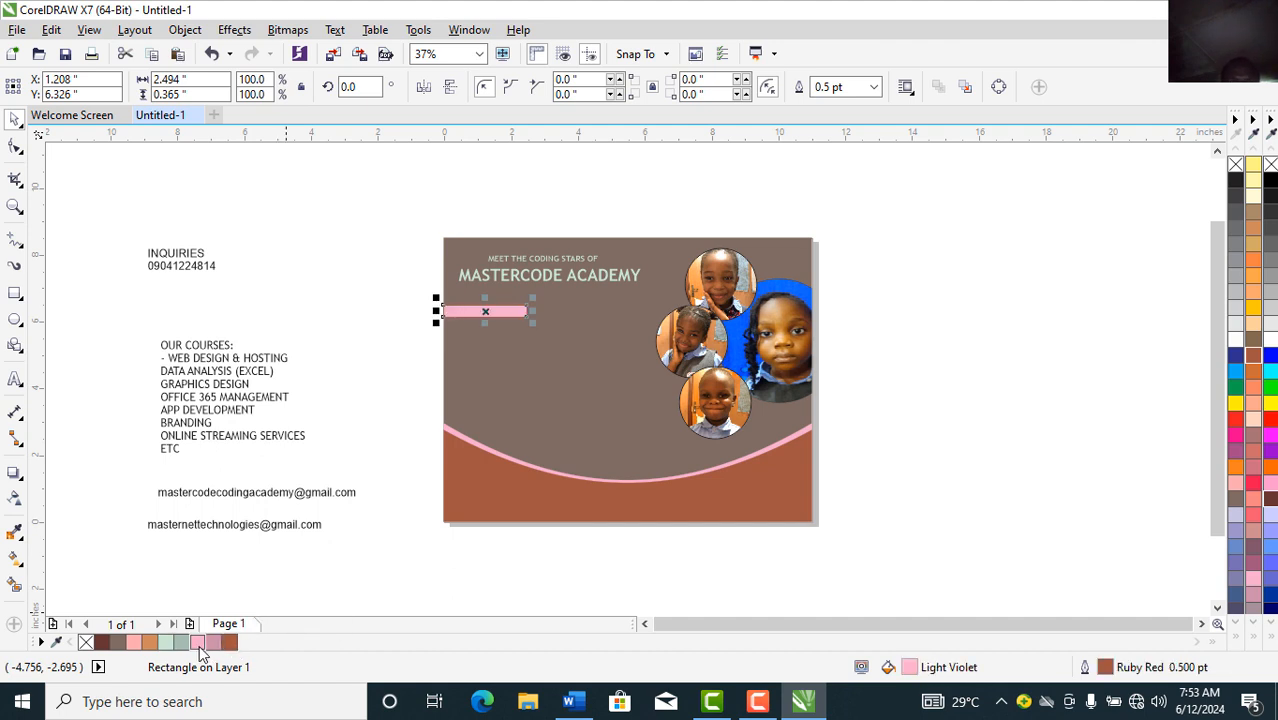
click(308, 293)
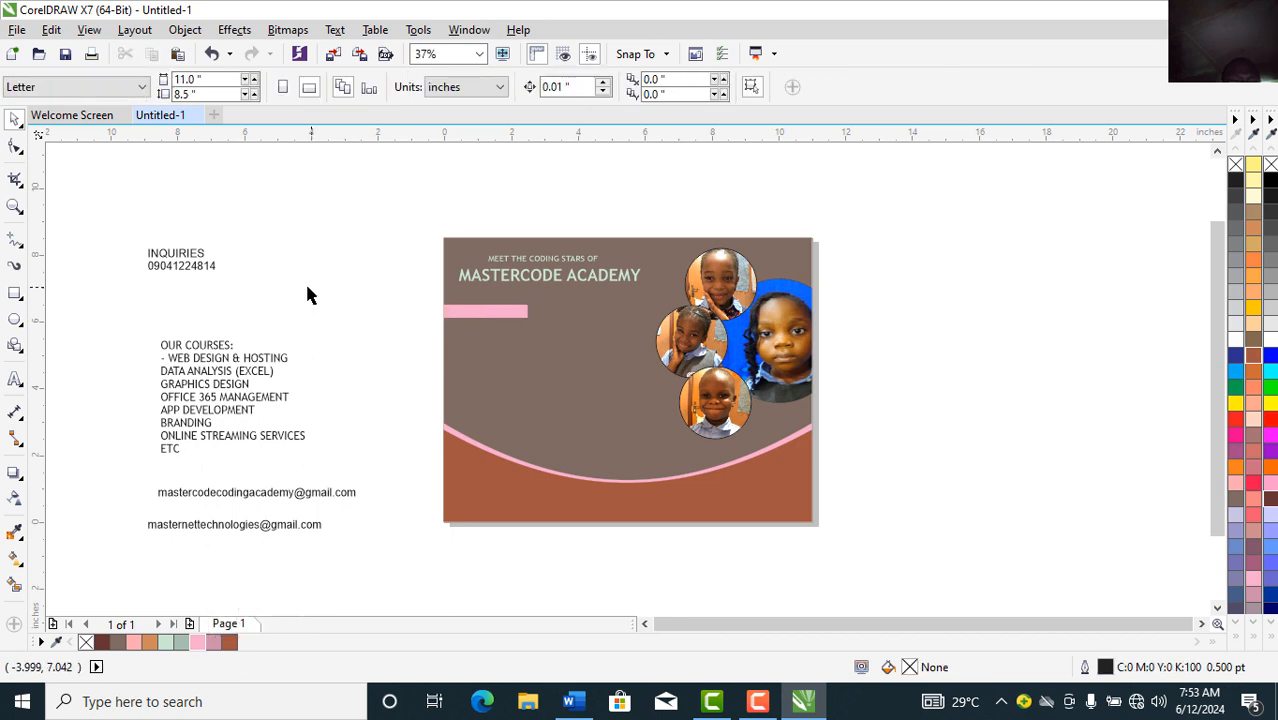
click(222, 347)
Step: Move the OUR COURSES: heading onto the pink bar and make it bold
drag(222, 347, 503, 312)
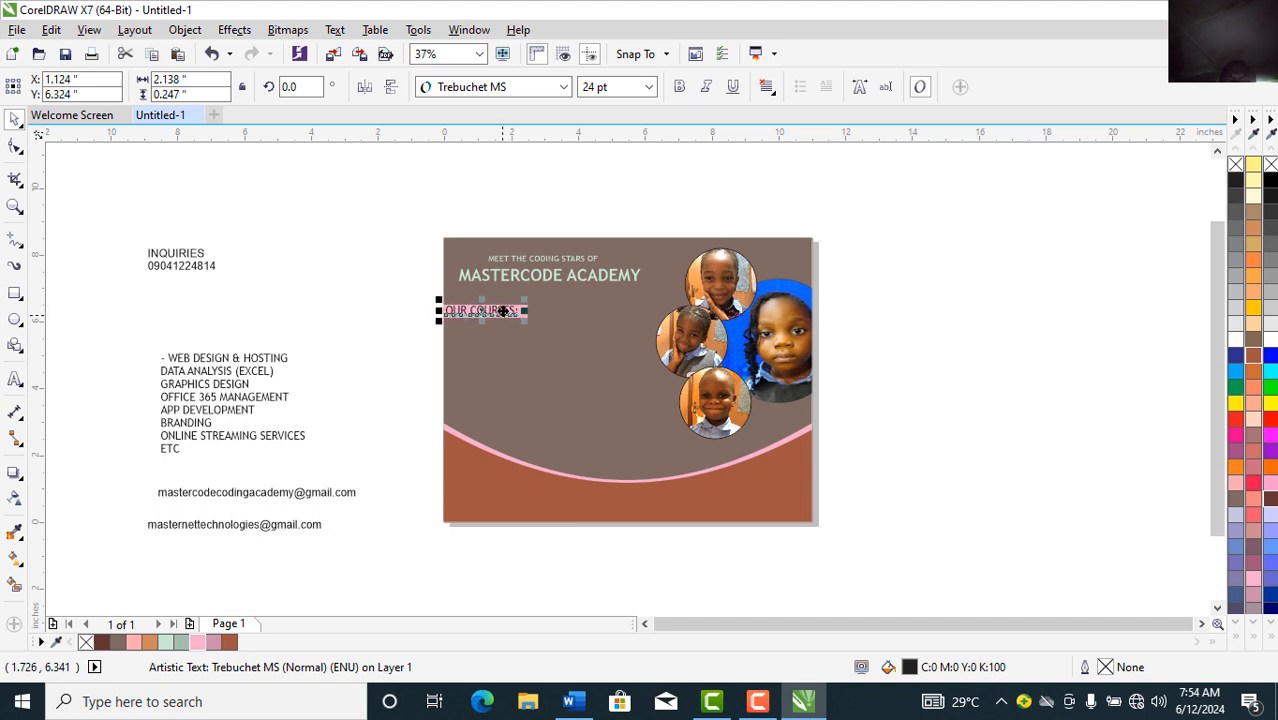
click(682, 88)
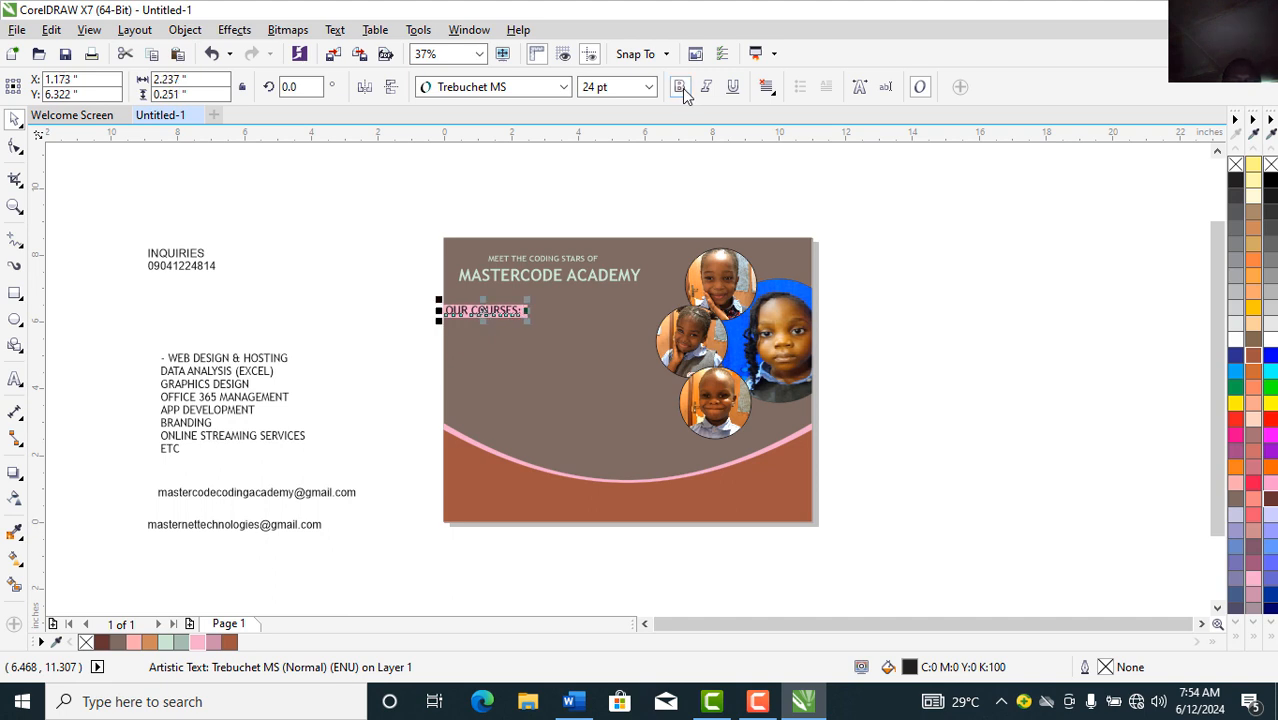
click(321, 236)
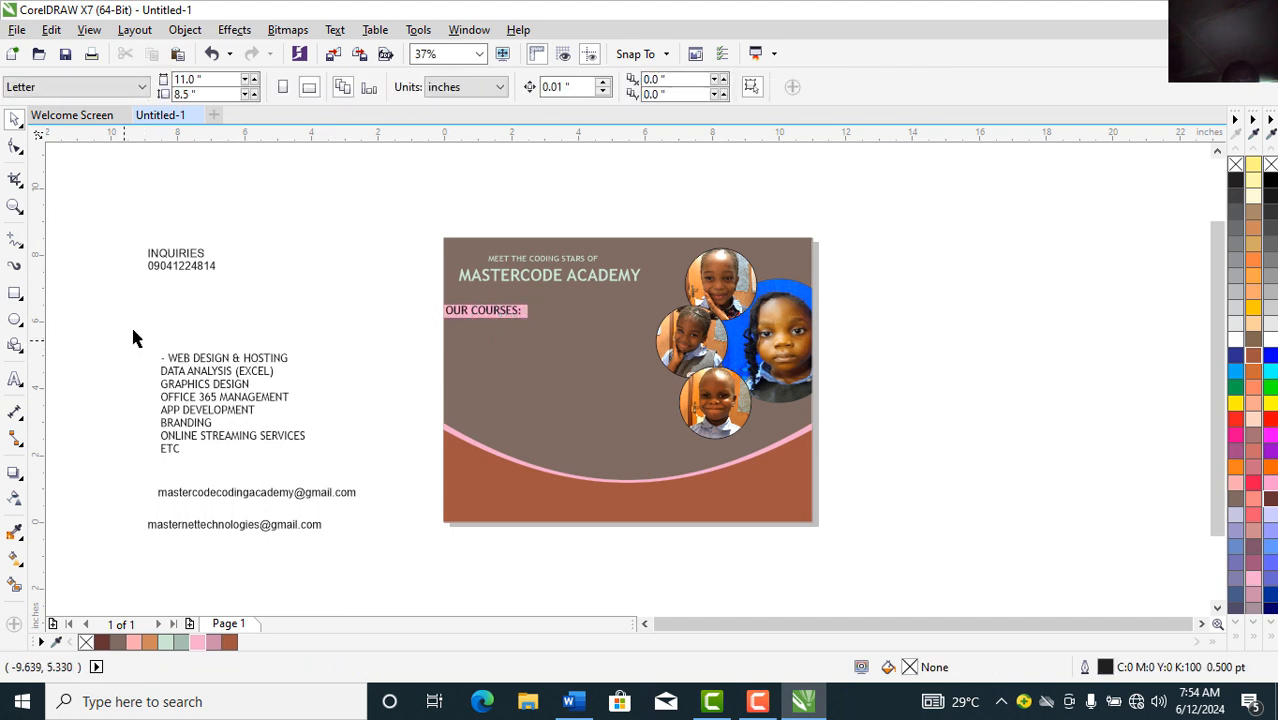
Step: Add leading dashes to DATA ANALYSIS (EXCEL), GRAPHICS DESIGN, OFFICE 365 MANAGEMENT and APP DEVELOPMENT
click(166, 378)
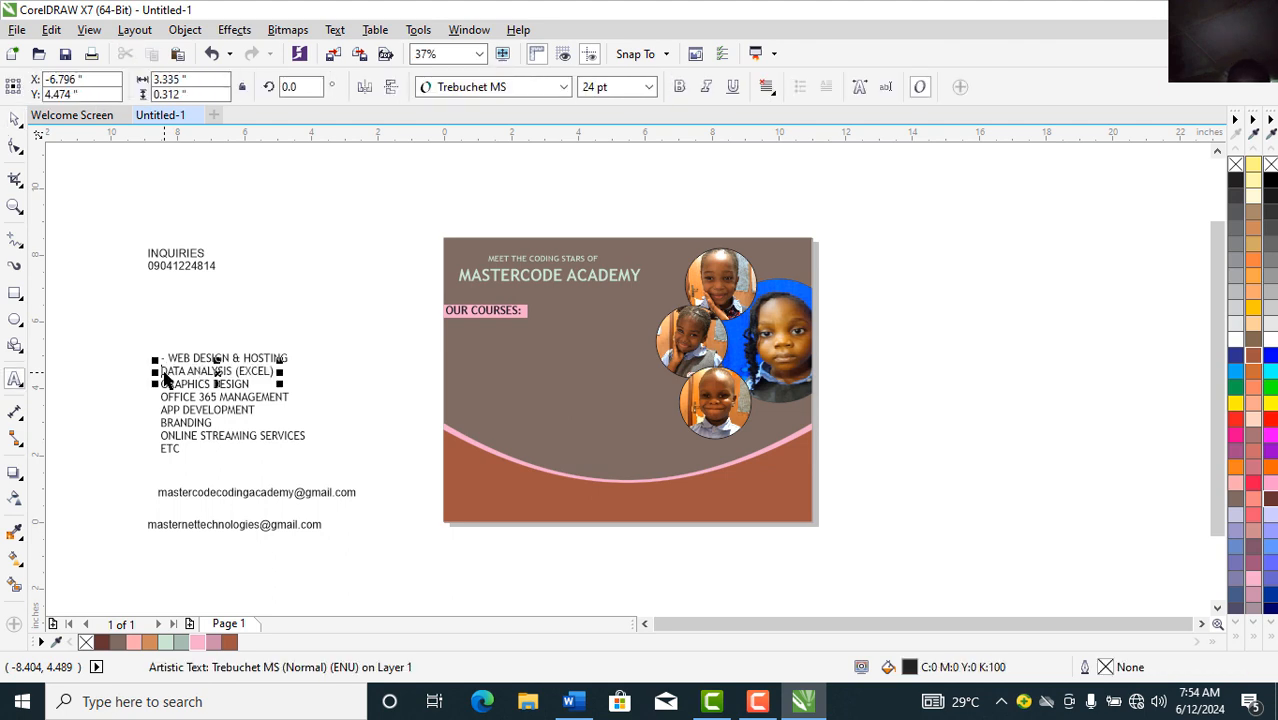
click(164, 372)
text(-)
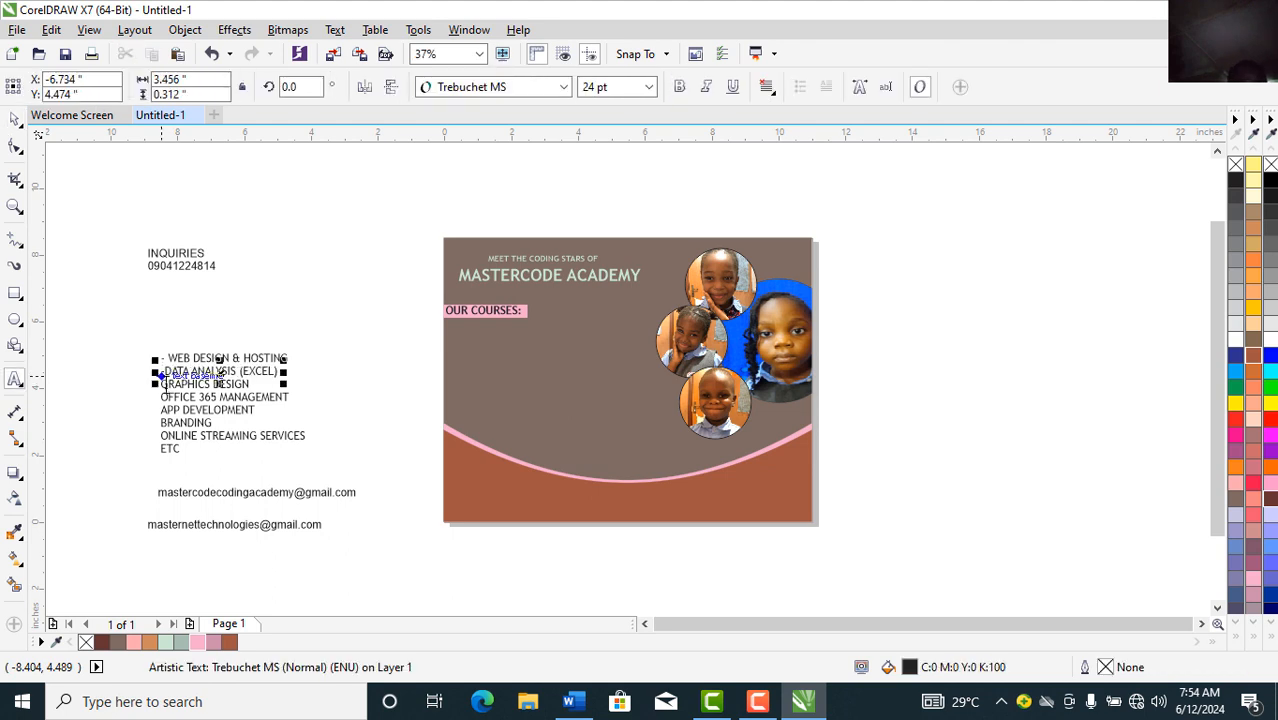
click(167, 384)
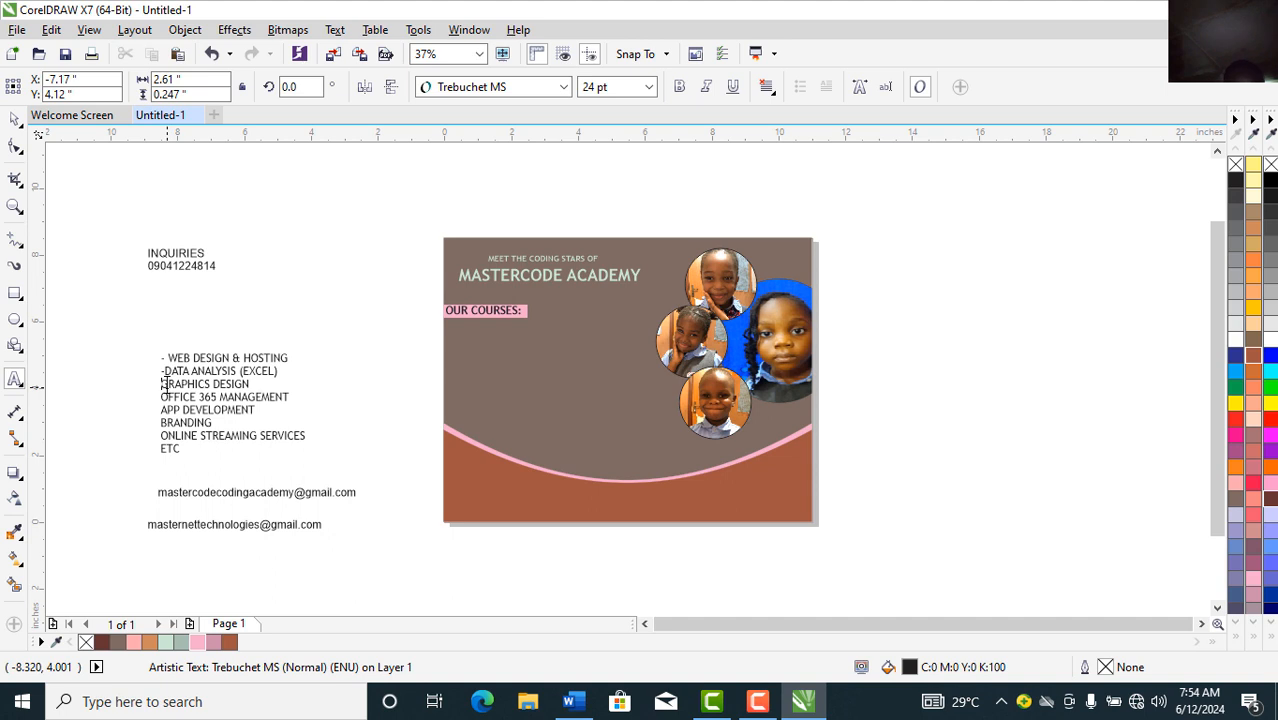
text(-)
click(163, 397)
text(-)
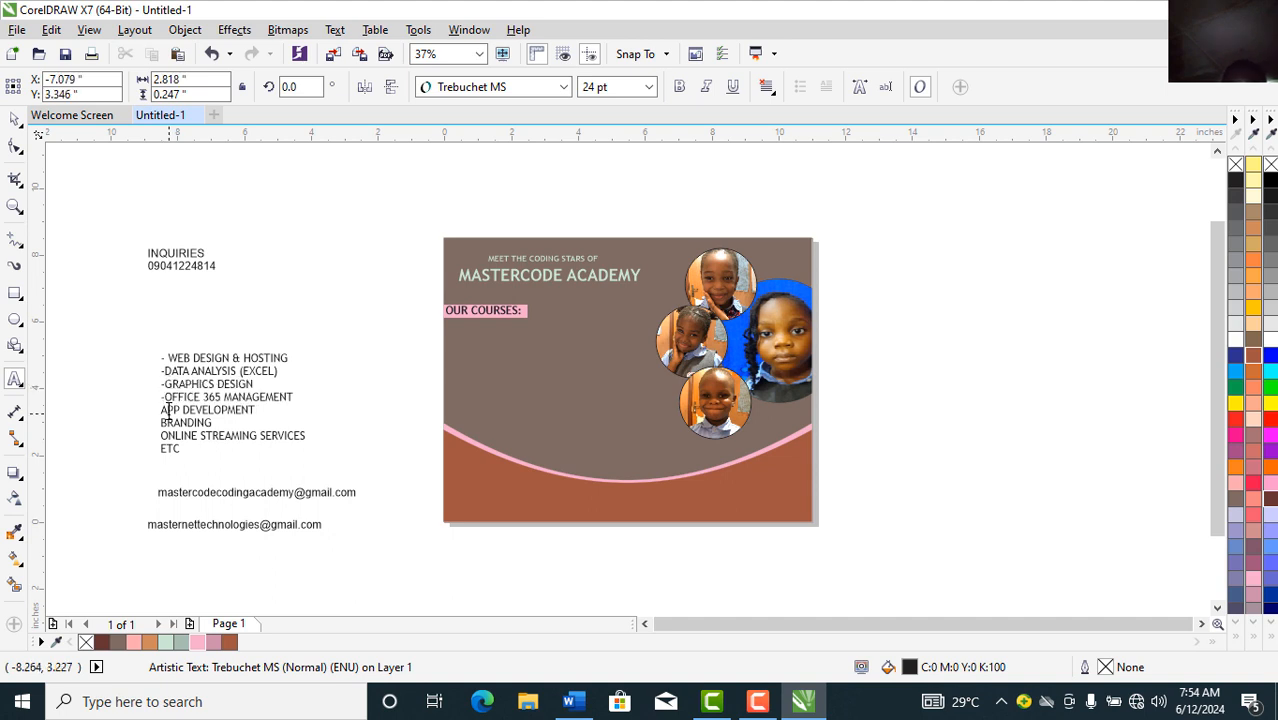
click(163, 410)
text(-)
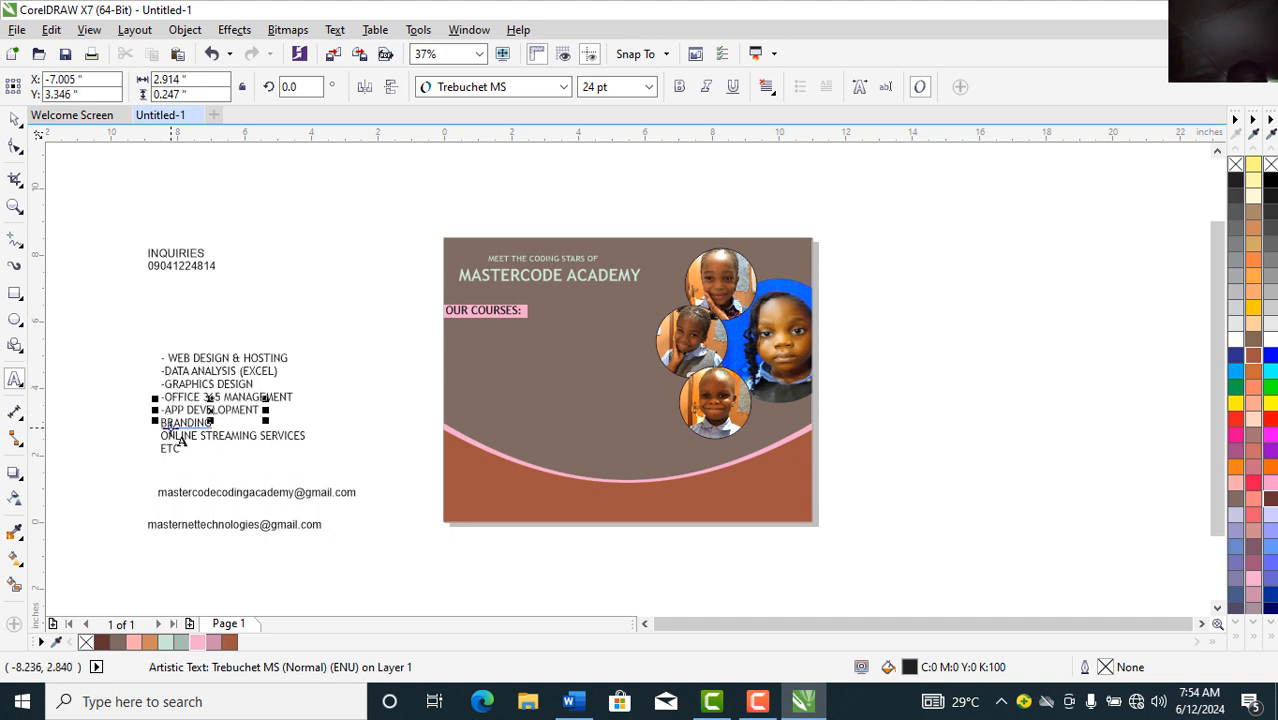
Step: Add leading dashes to BRANDING, ONLINE STREAMING SERVICES and ETC
click(170, 422)
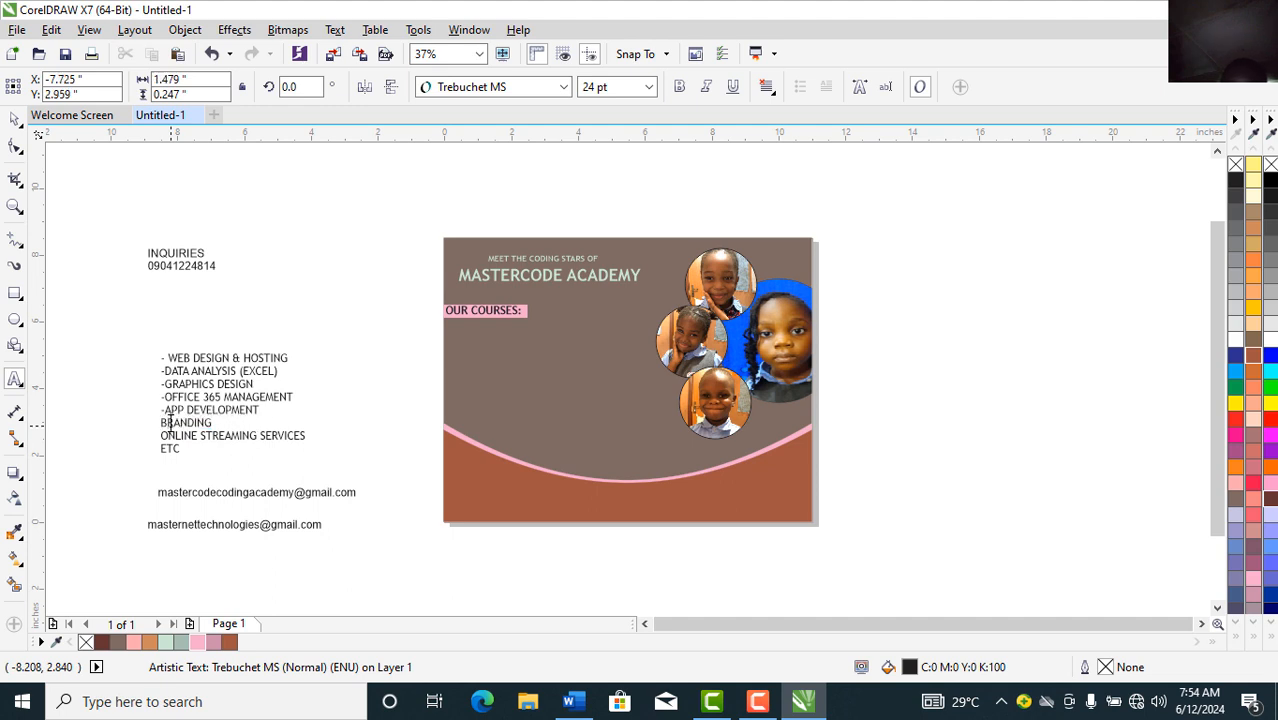
text(-)
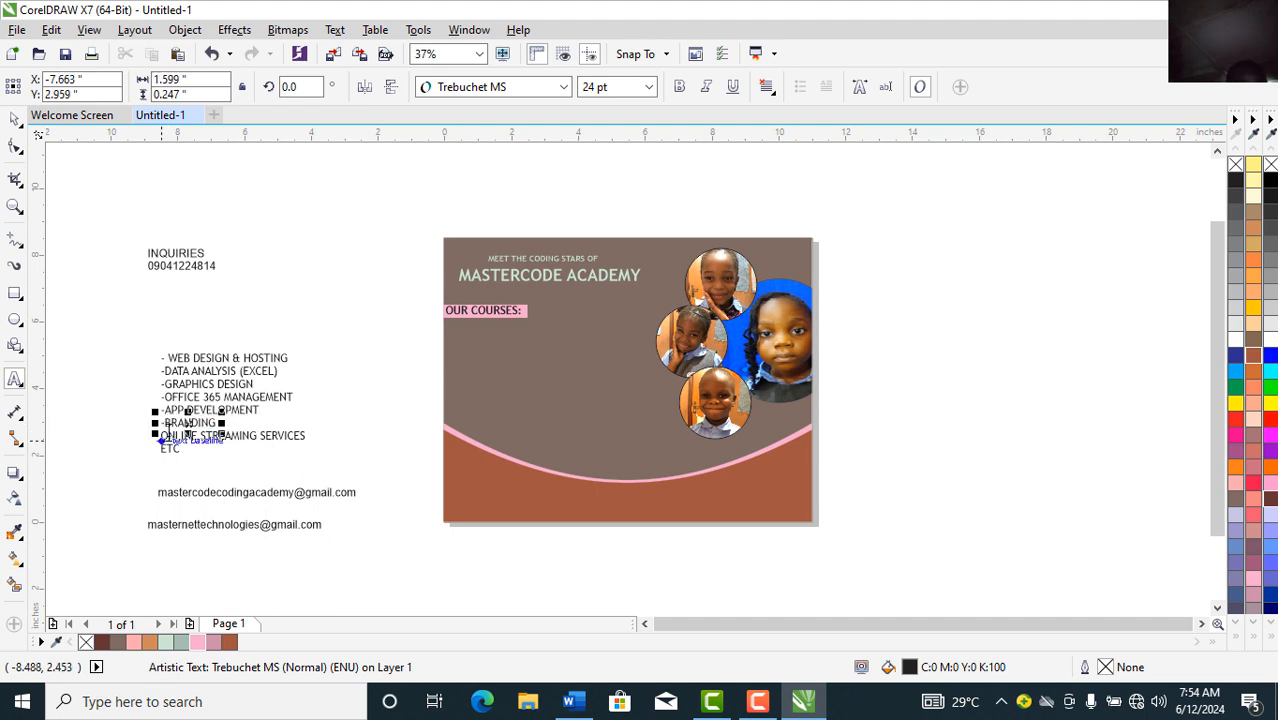
click(168, 437)
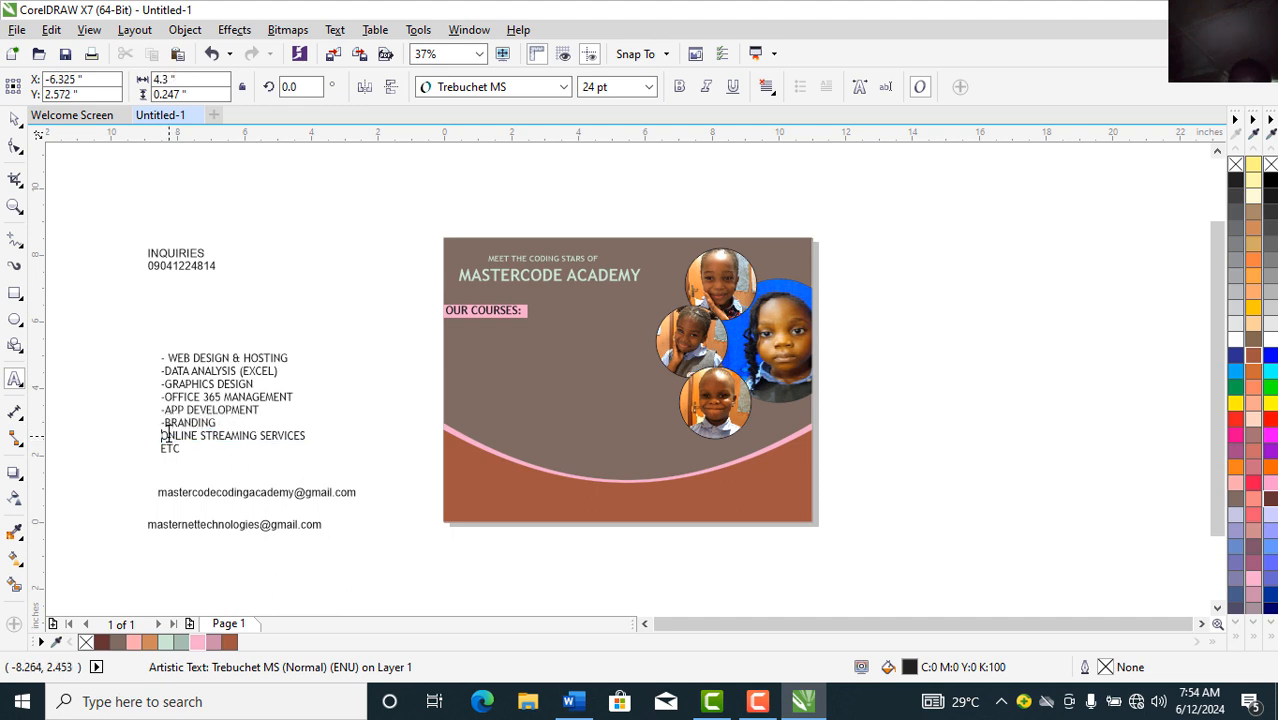
text(-)
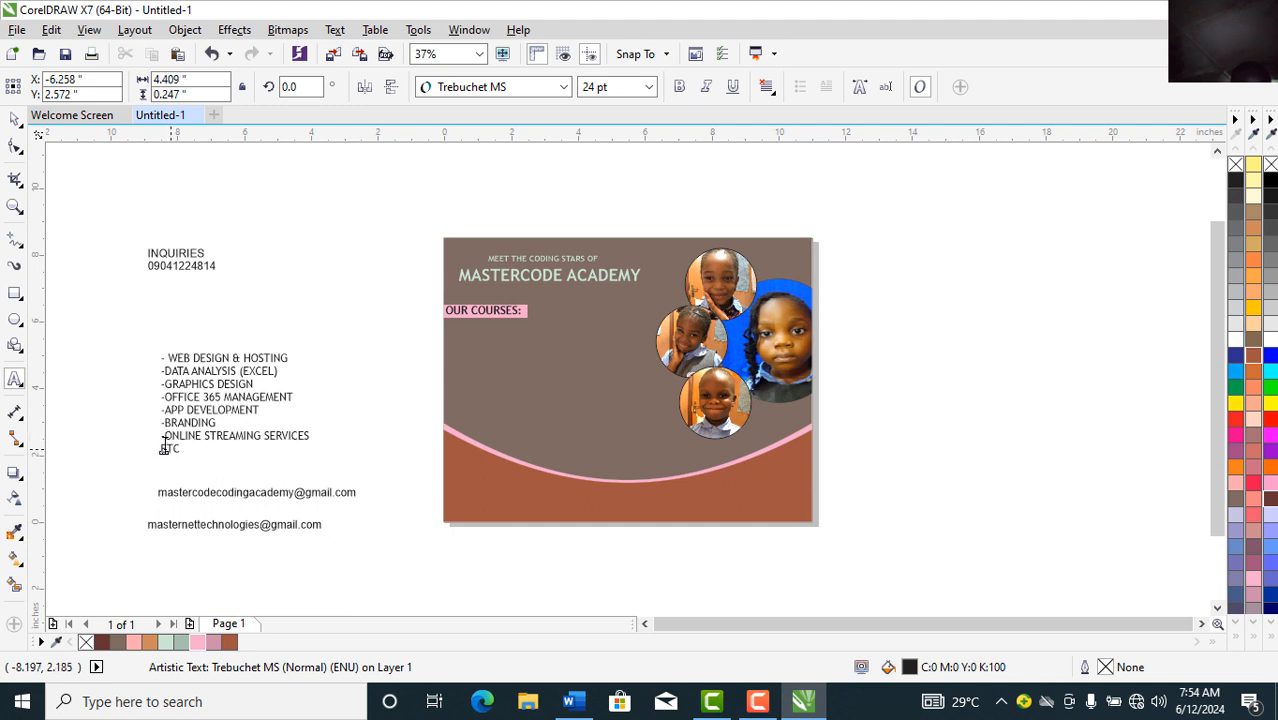
click(164, 449)
text(-)
click(15, 120)
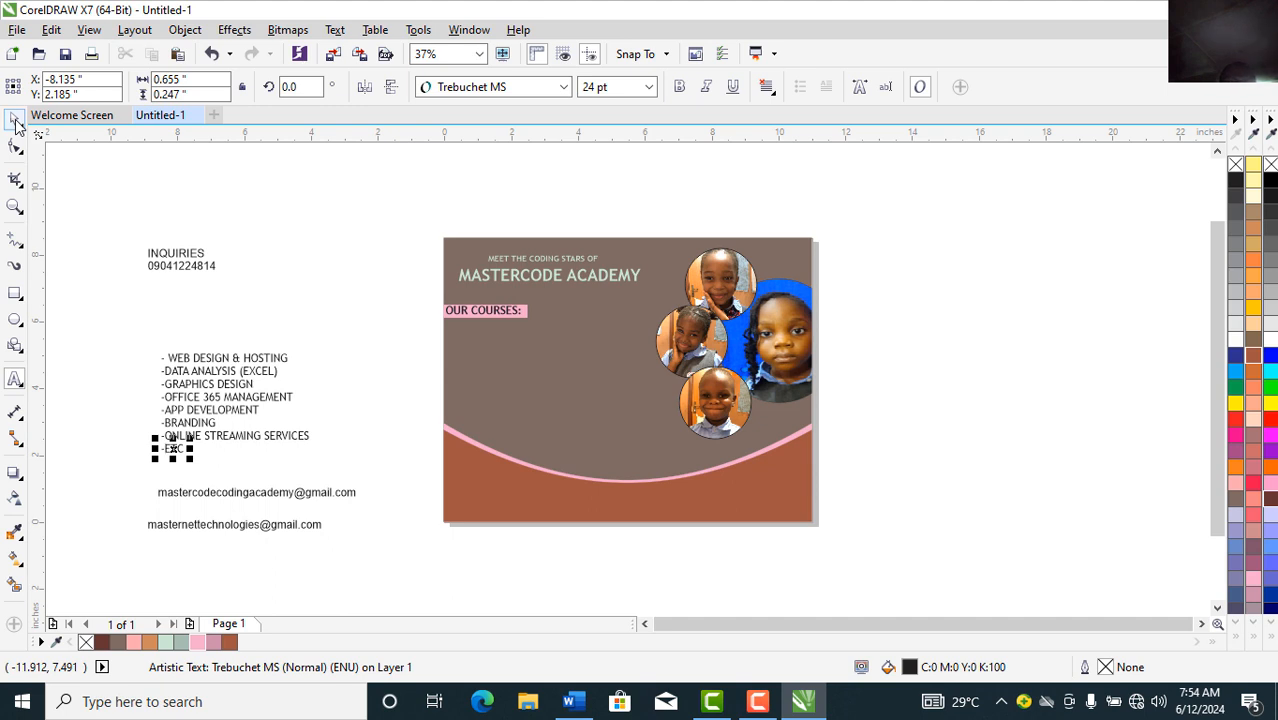
click(120, 465)
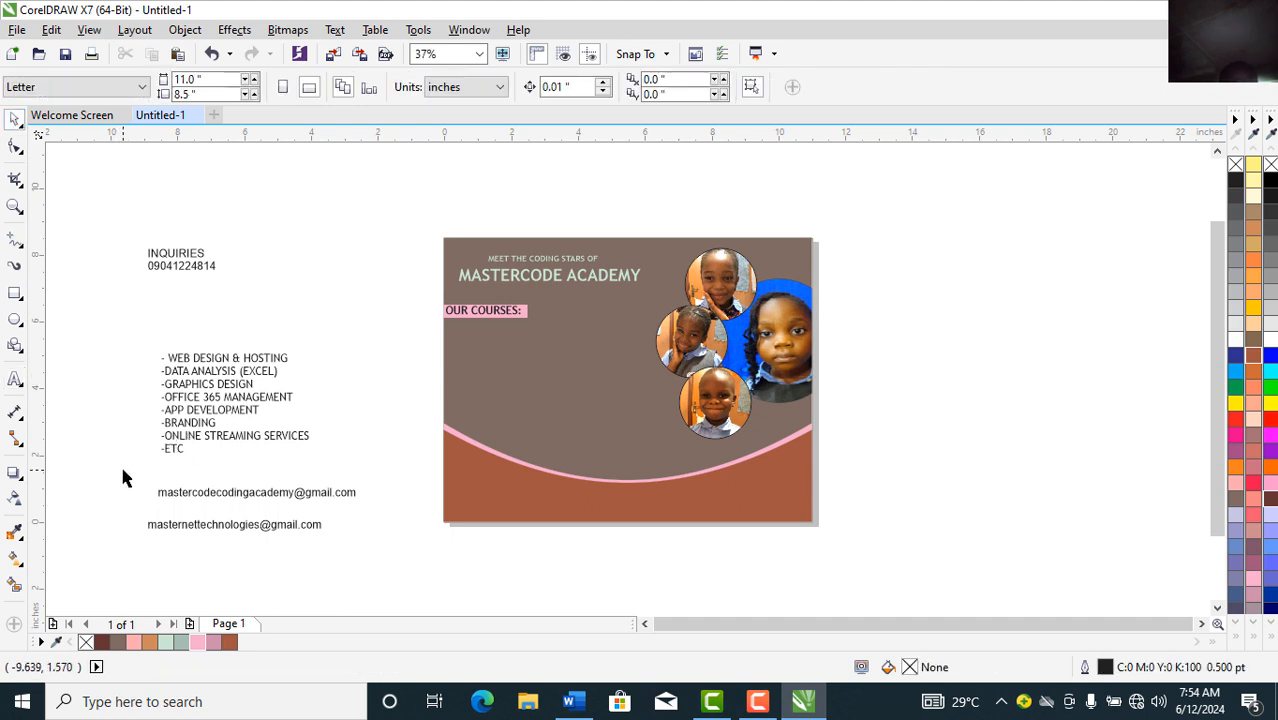
Step: Move the eight course lines under OUR COURSES and set them to 14 pt
drag(148, 466, 336, 340)
drag(248, 363, 519, 334)
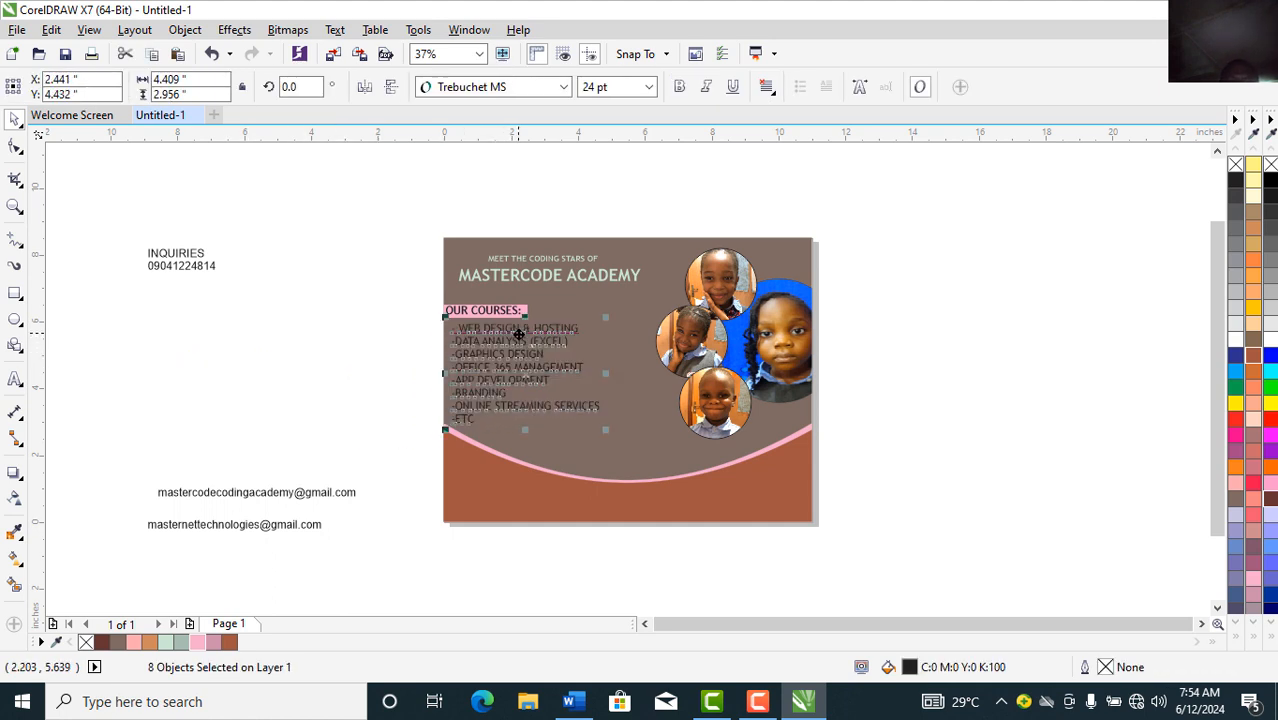
click(650, 87)
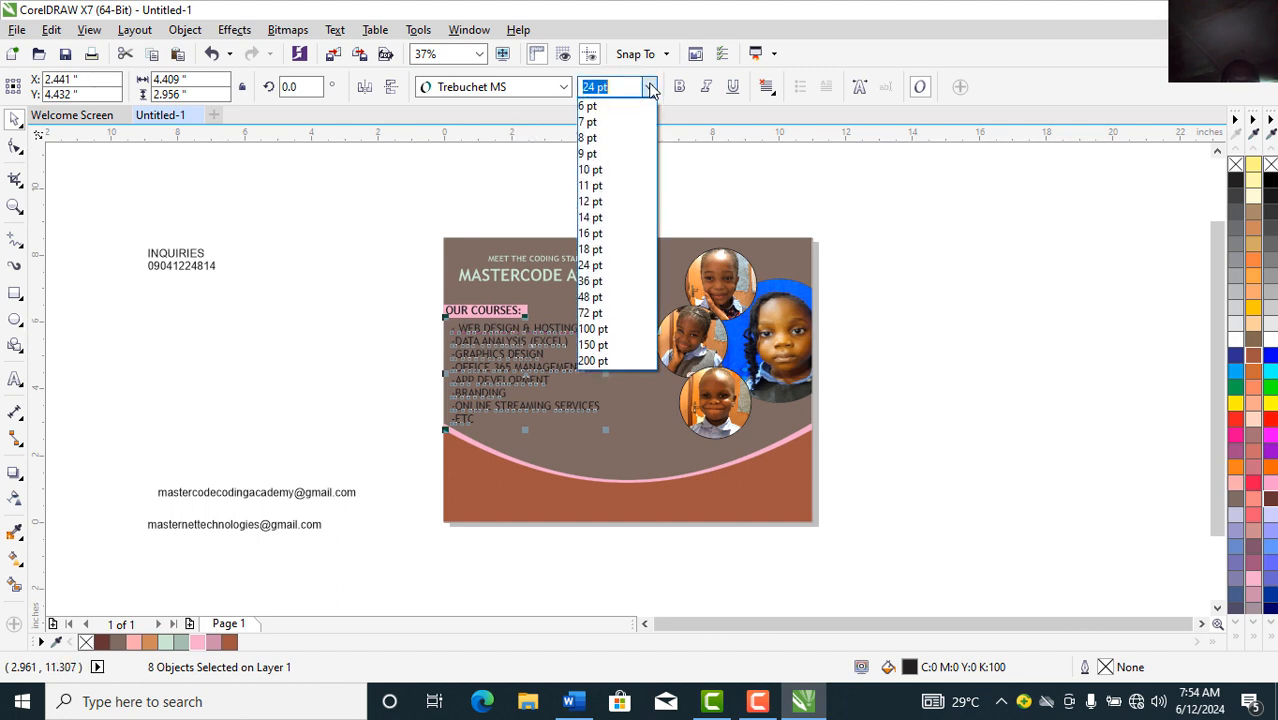
click(592, 218)
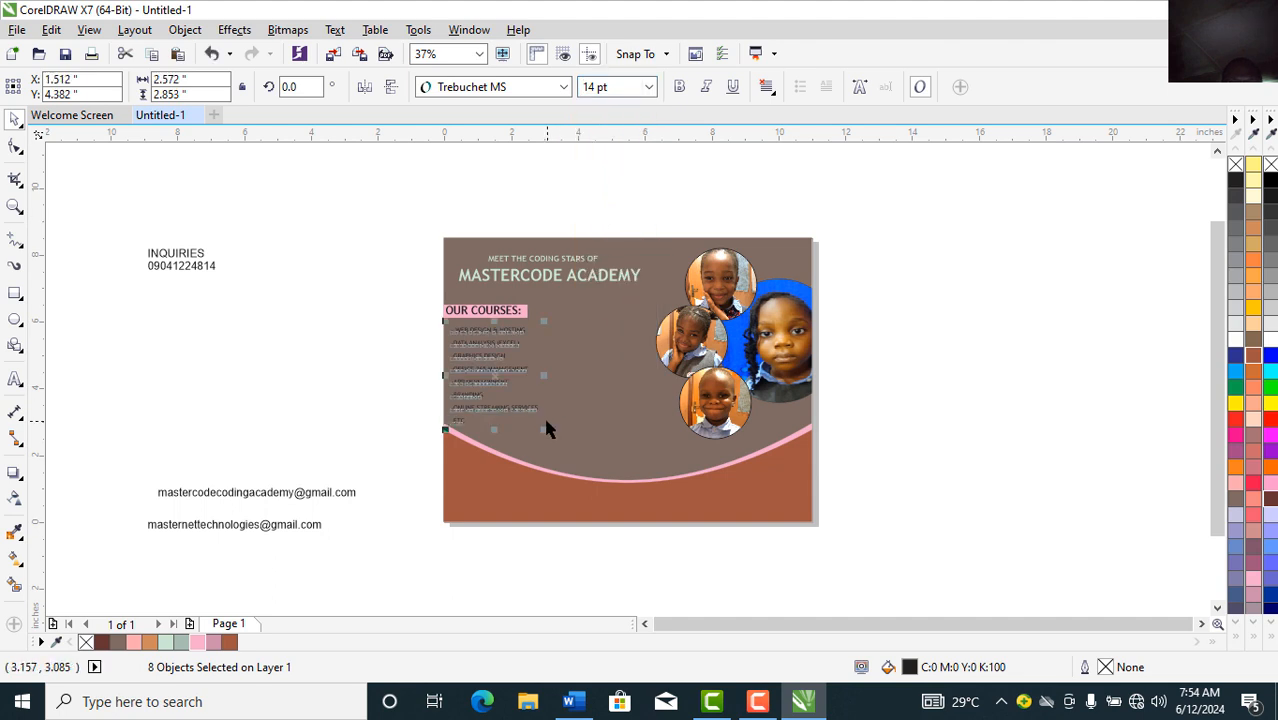
drag(543, 427, 541, 420)
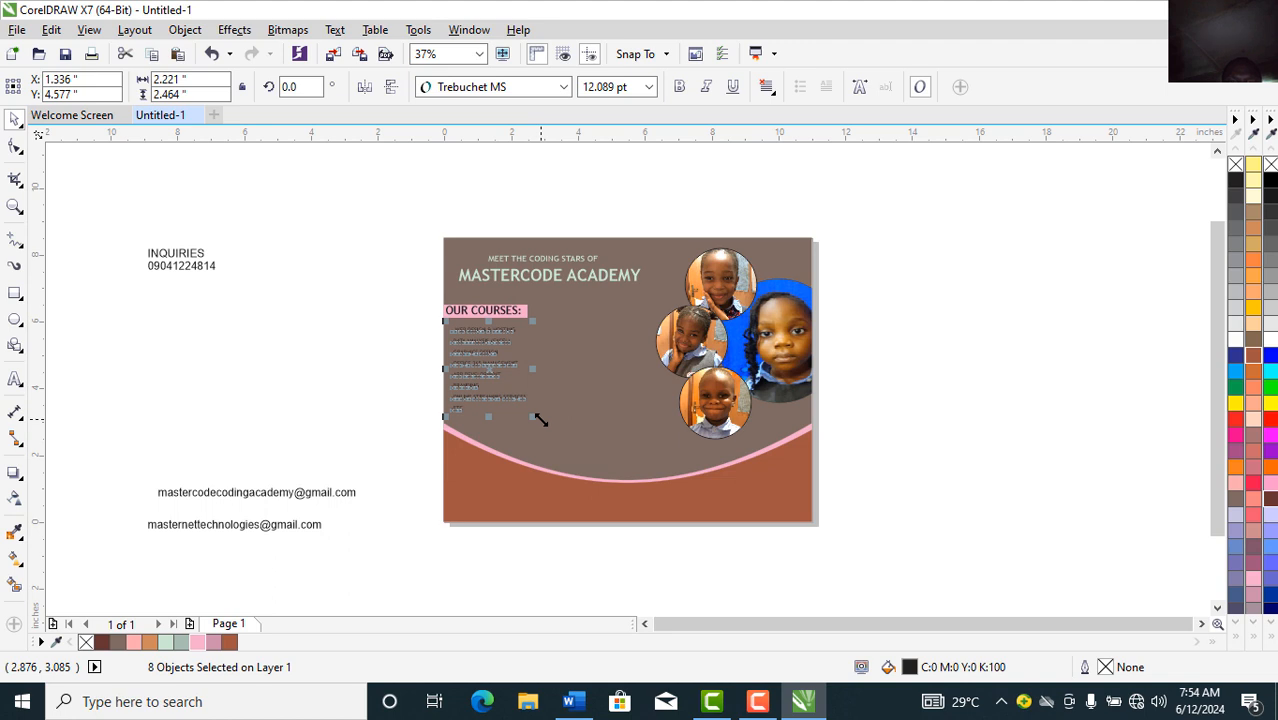
click(648, 87)
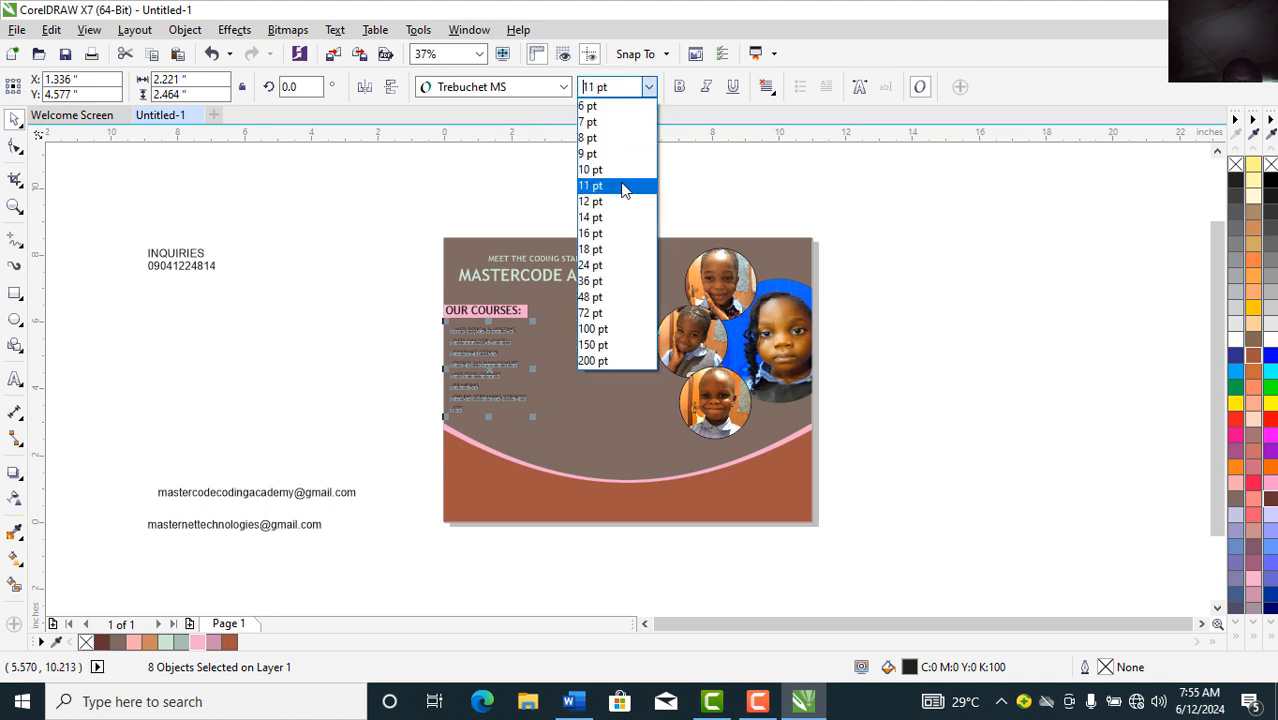
click(596, 218)
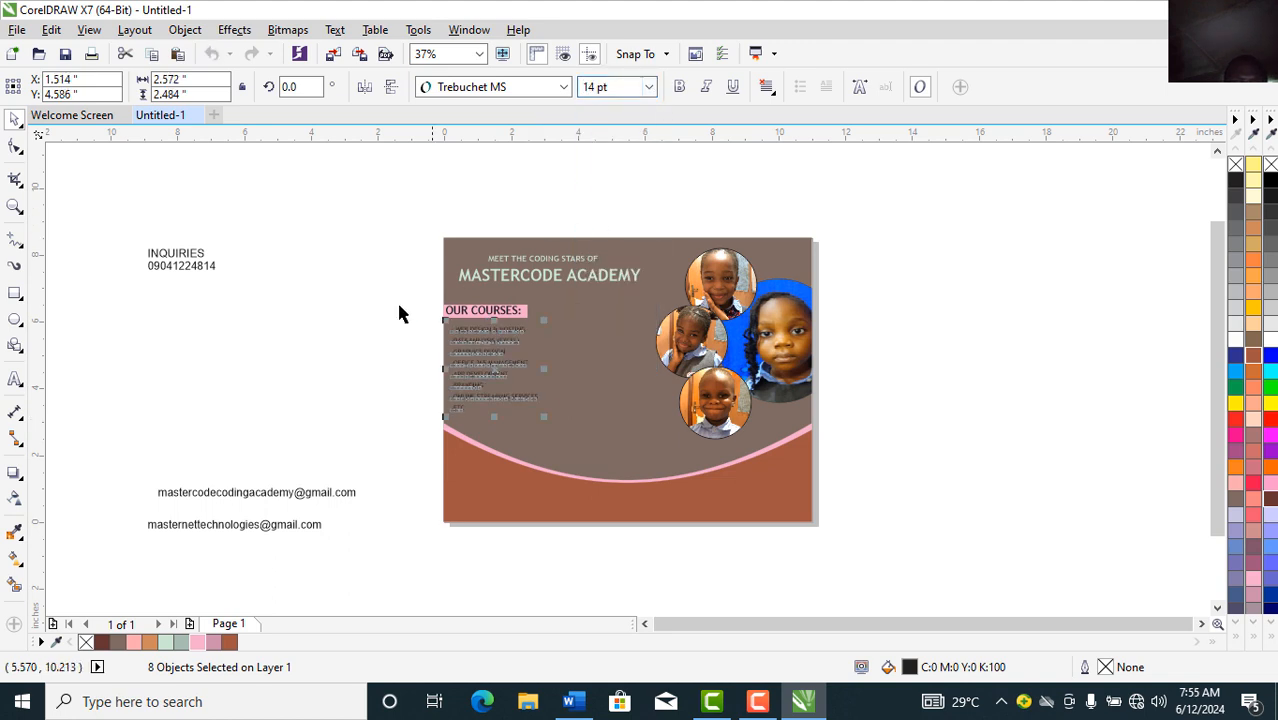
click(347, 345)
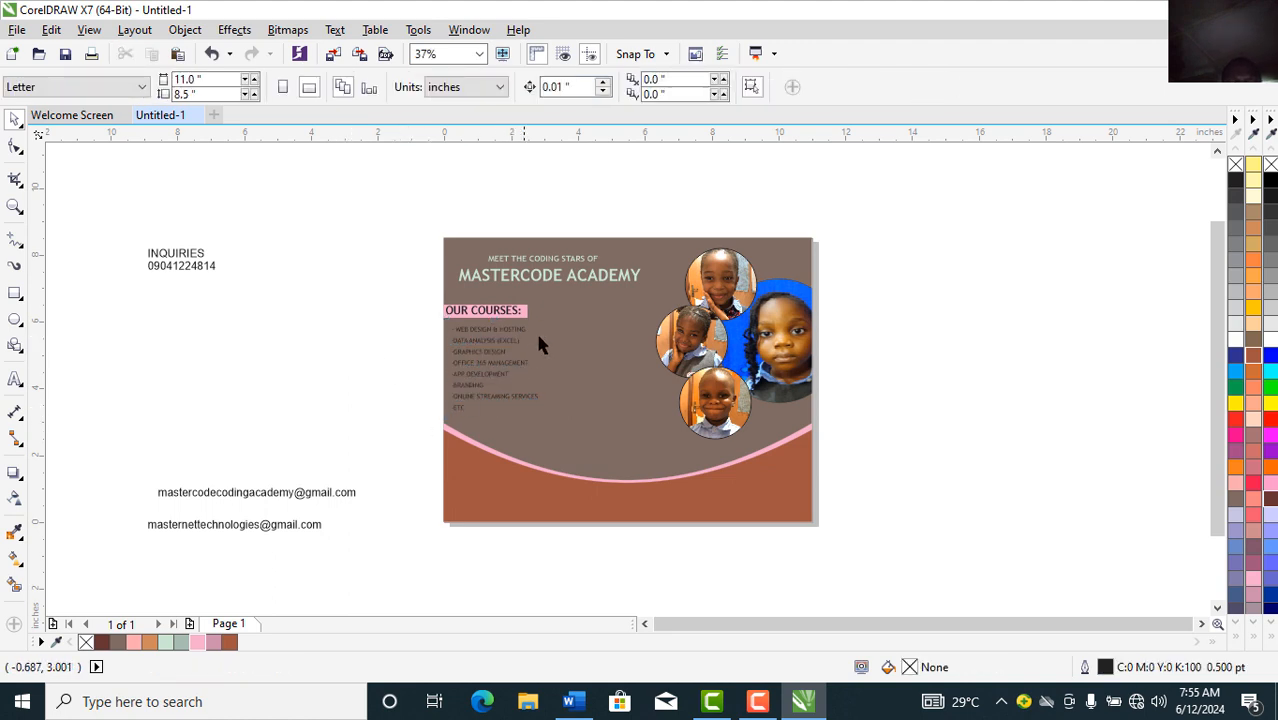
Step: Colour the course list text white
drag(391, 440, 561, 311)
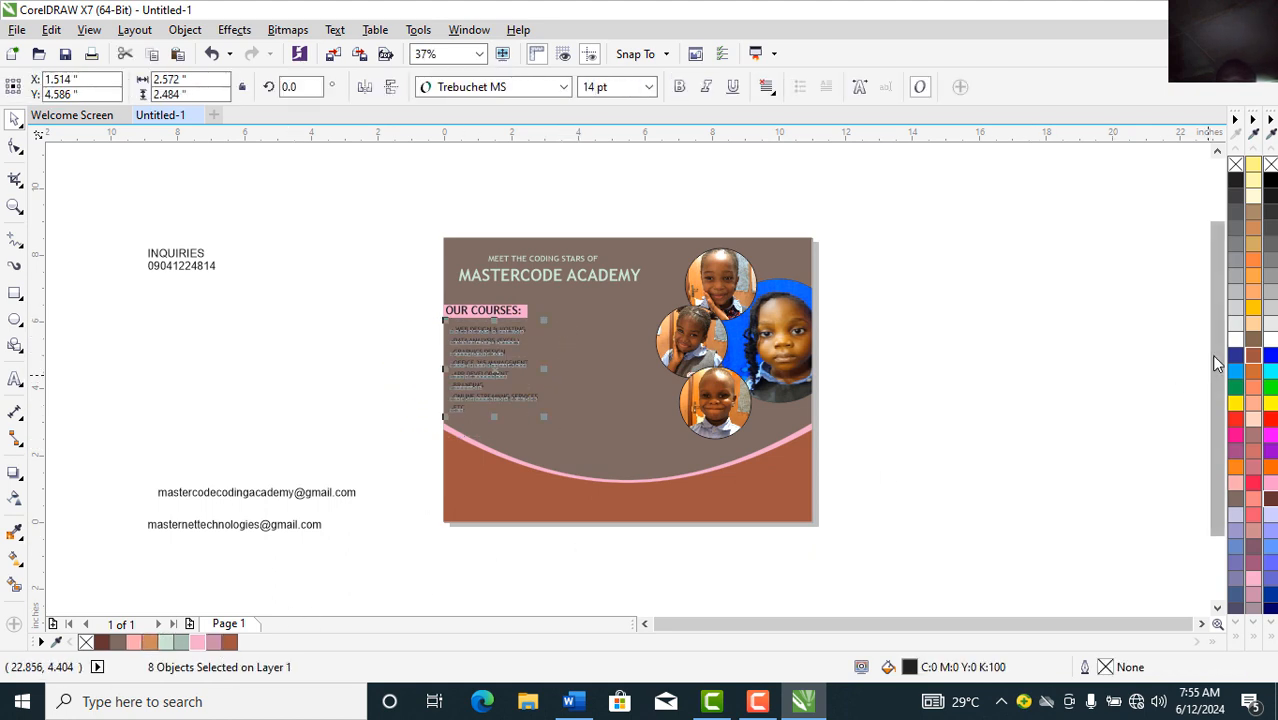
click(1236, 343)
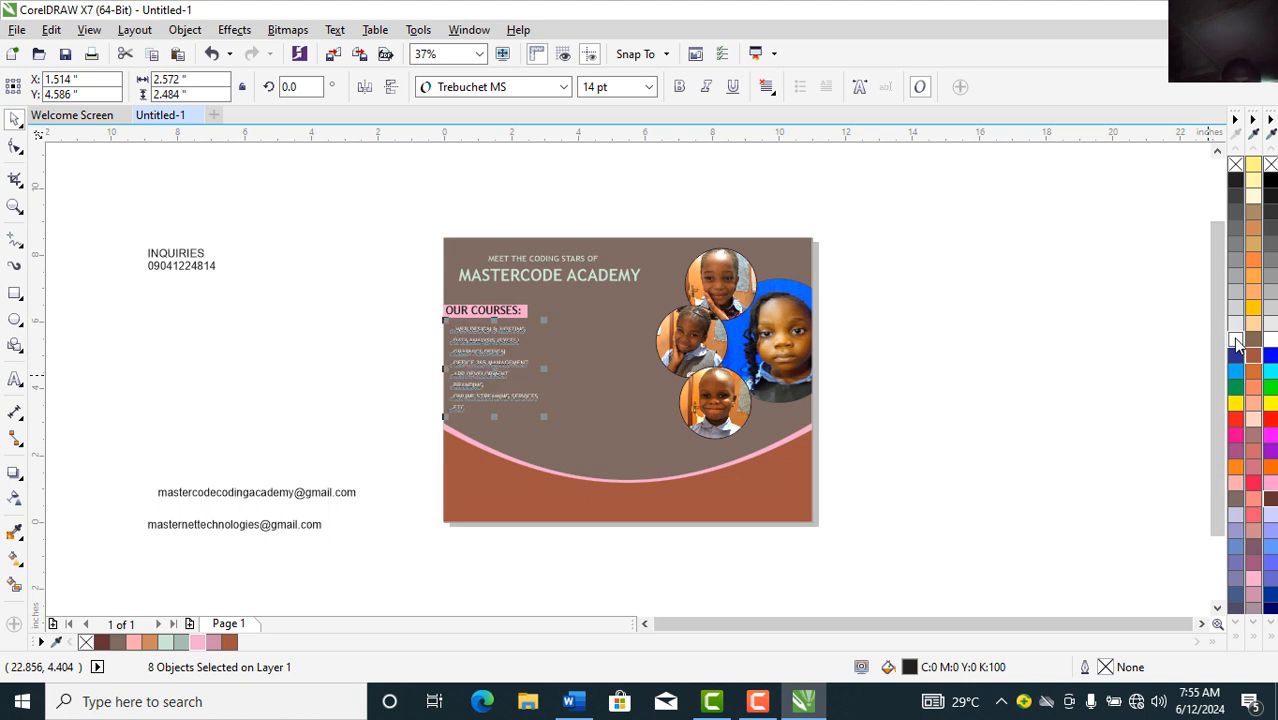
click(1031, 426)
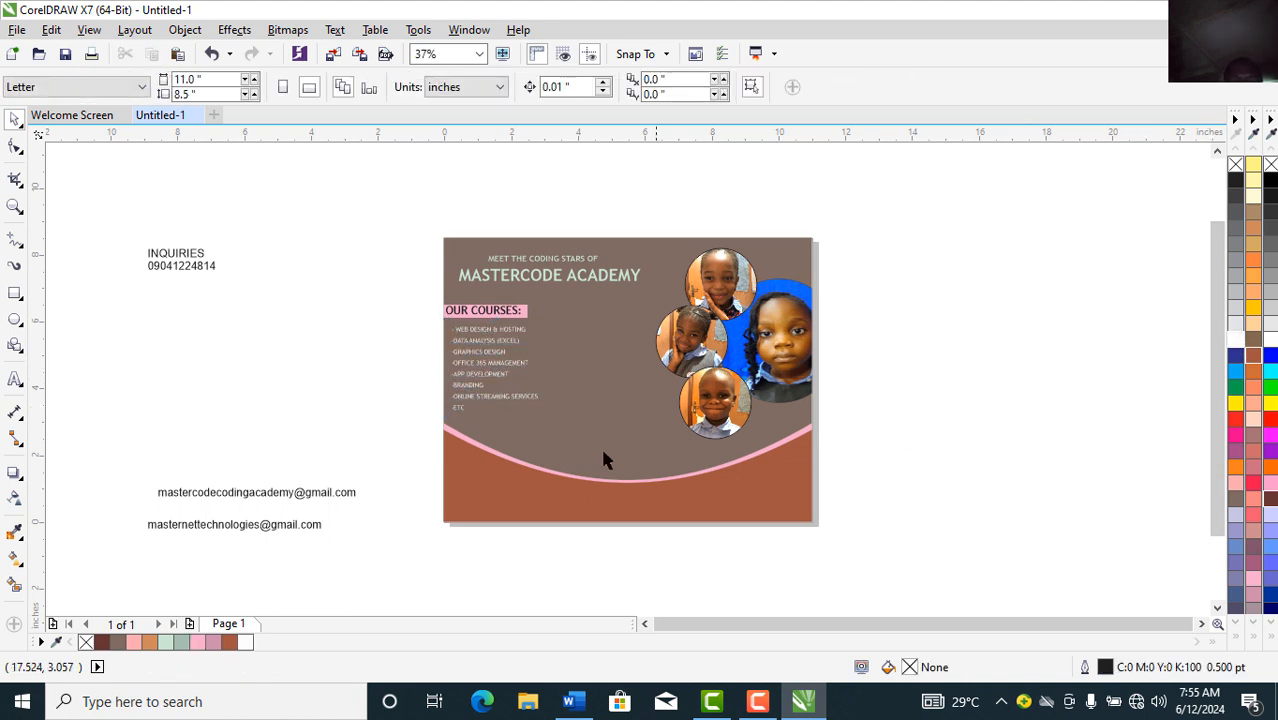
click(176, 258)
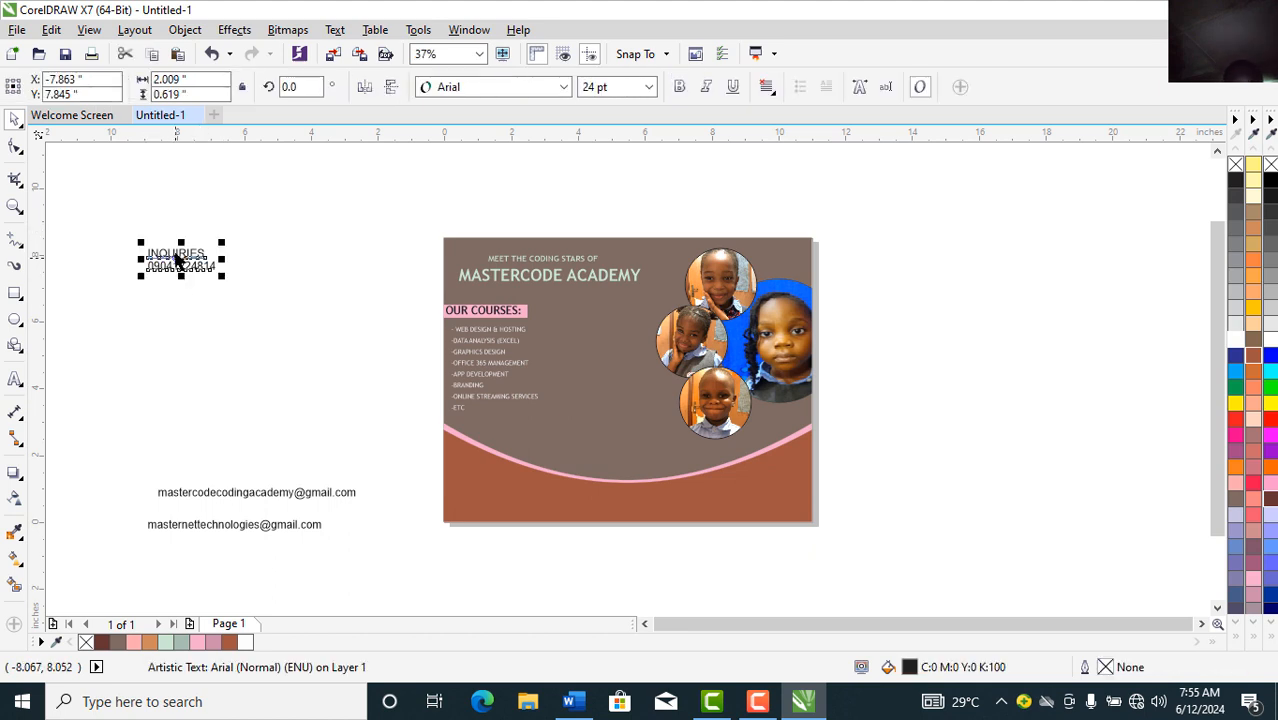
click(317, 243)
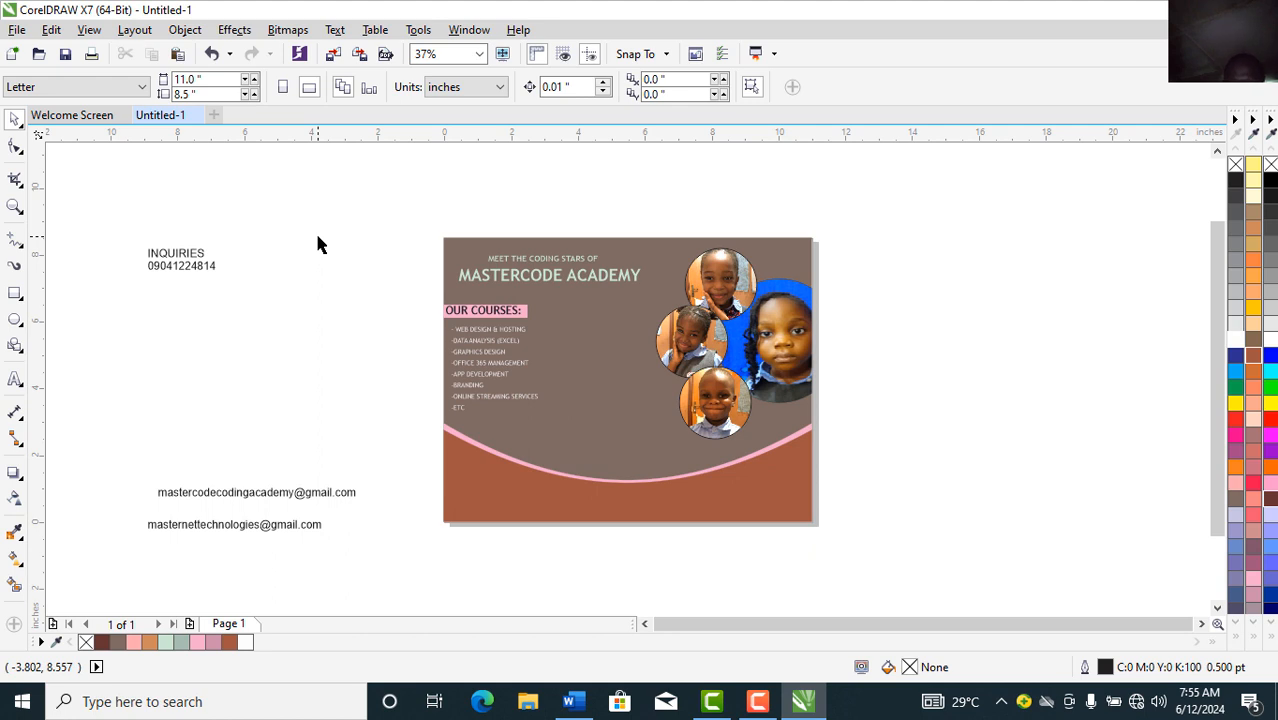
Step: Open Insert Character (Ctrl+F11), switch the font to Wingdings and pick the telephone glyph
key(ctrl+F11)
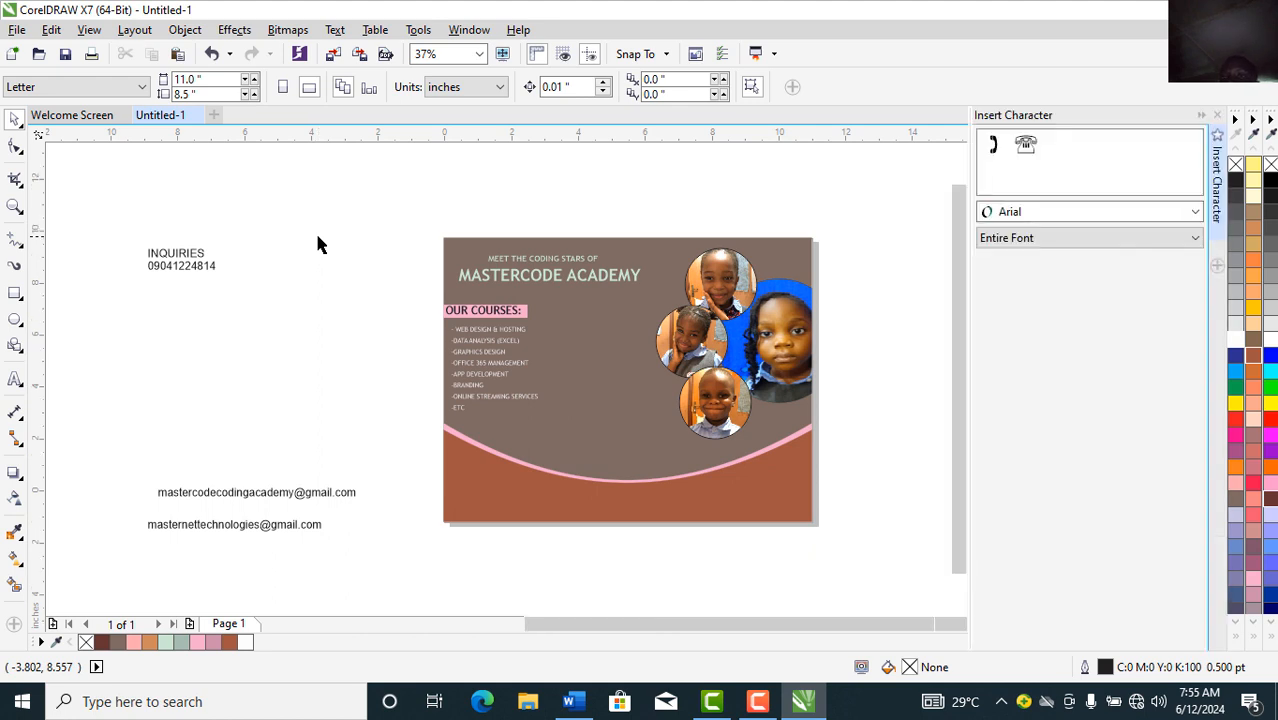
key(F4)
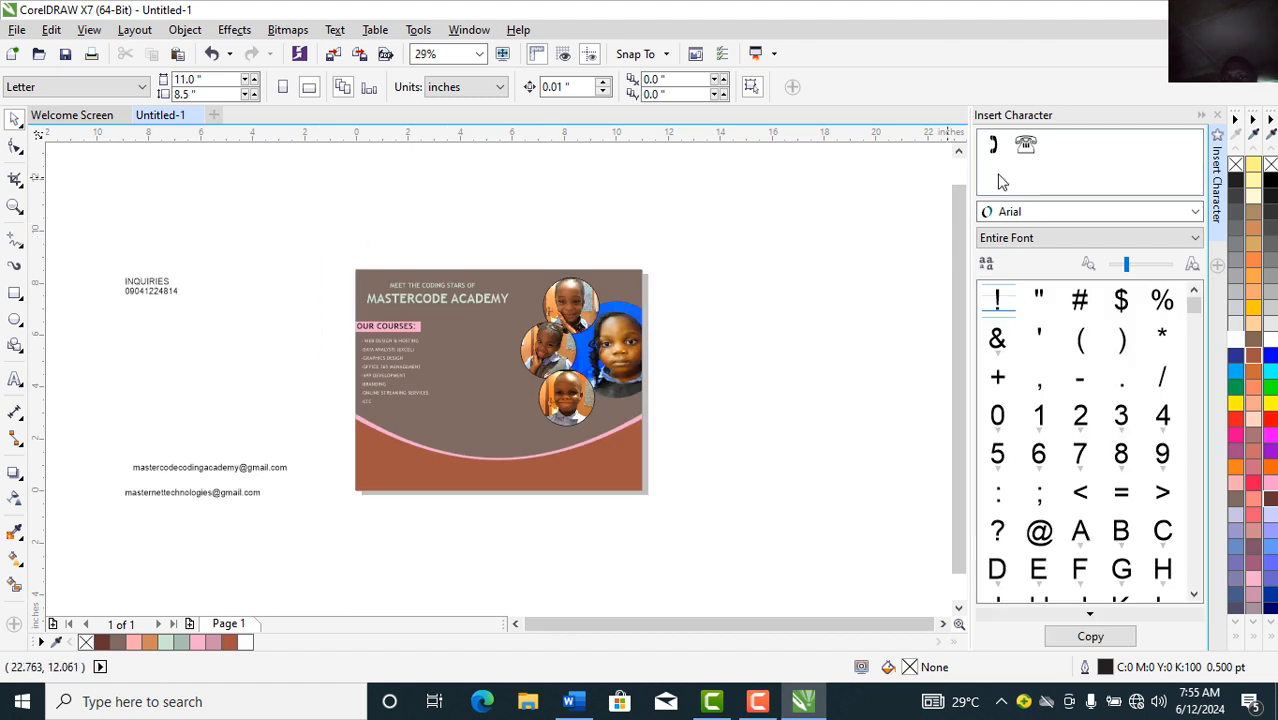
click(995, 150)
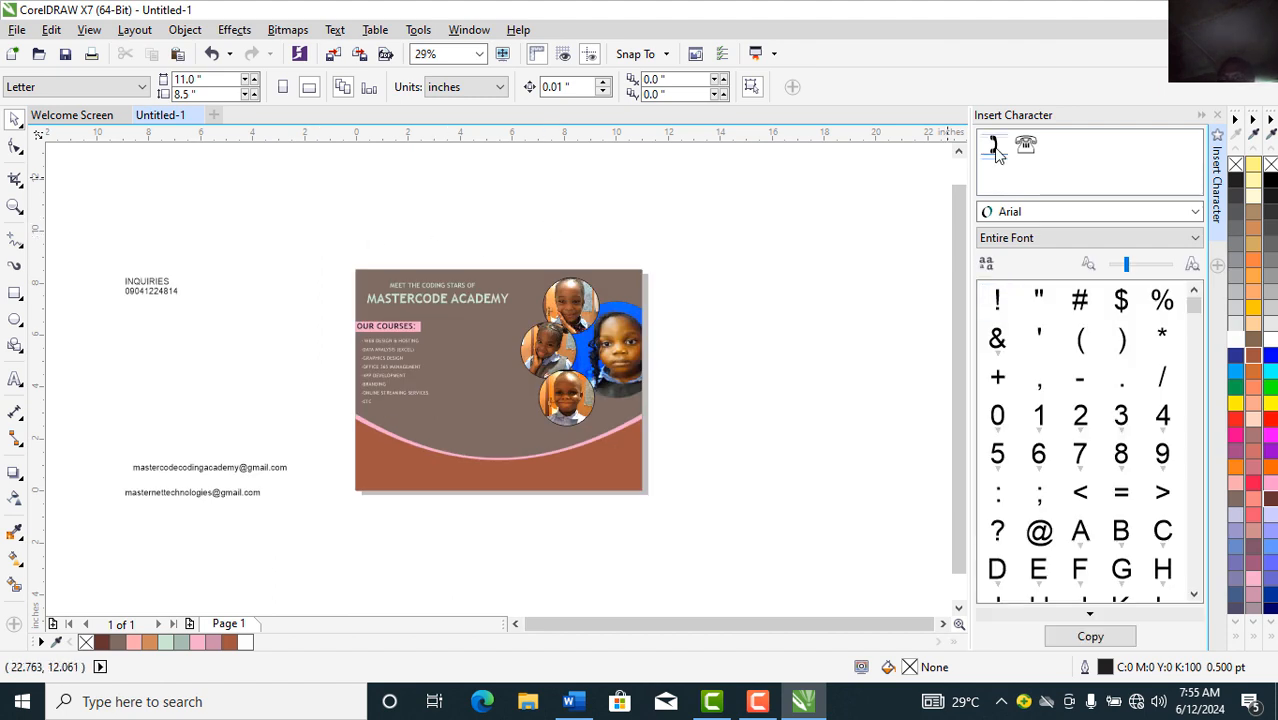
click(1055, 211)
text(Web)
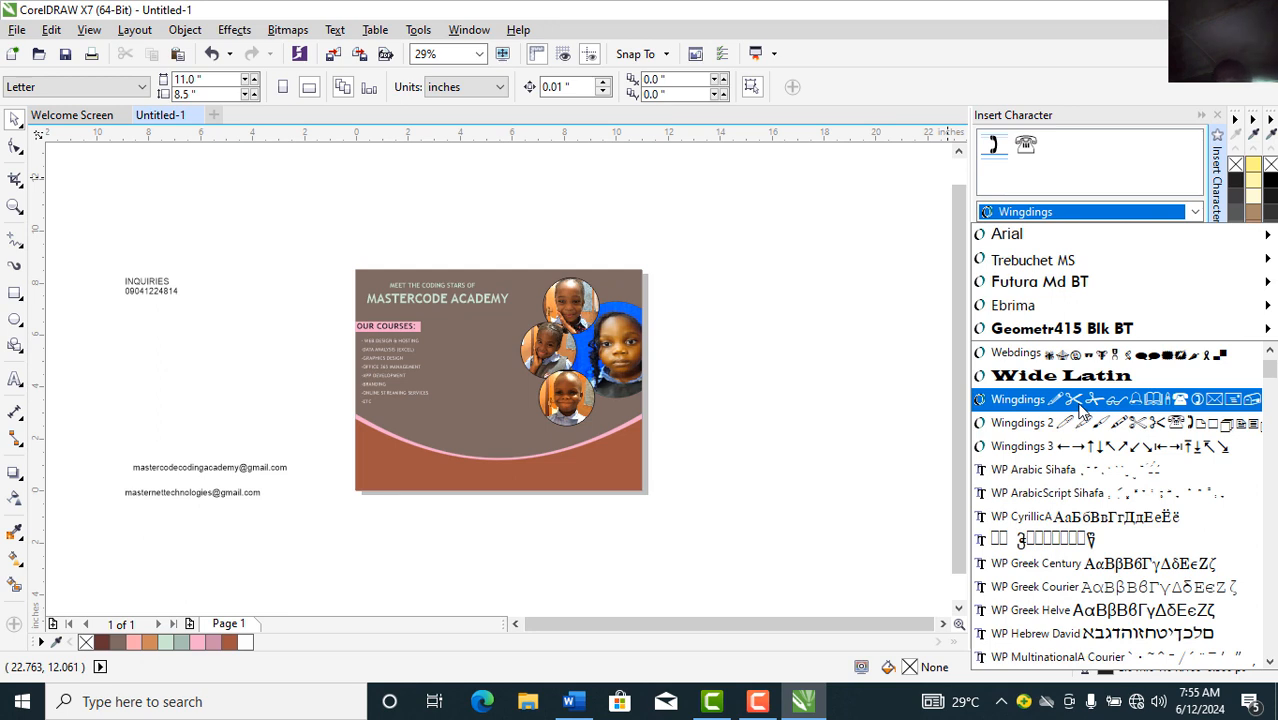
click(1110, 405)
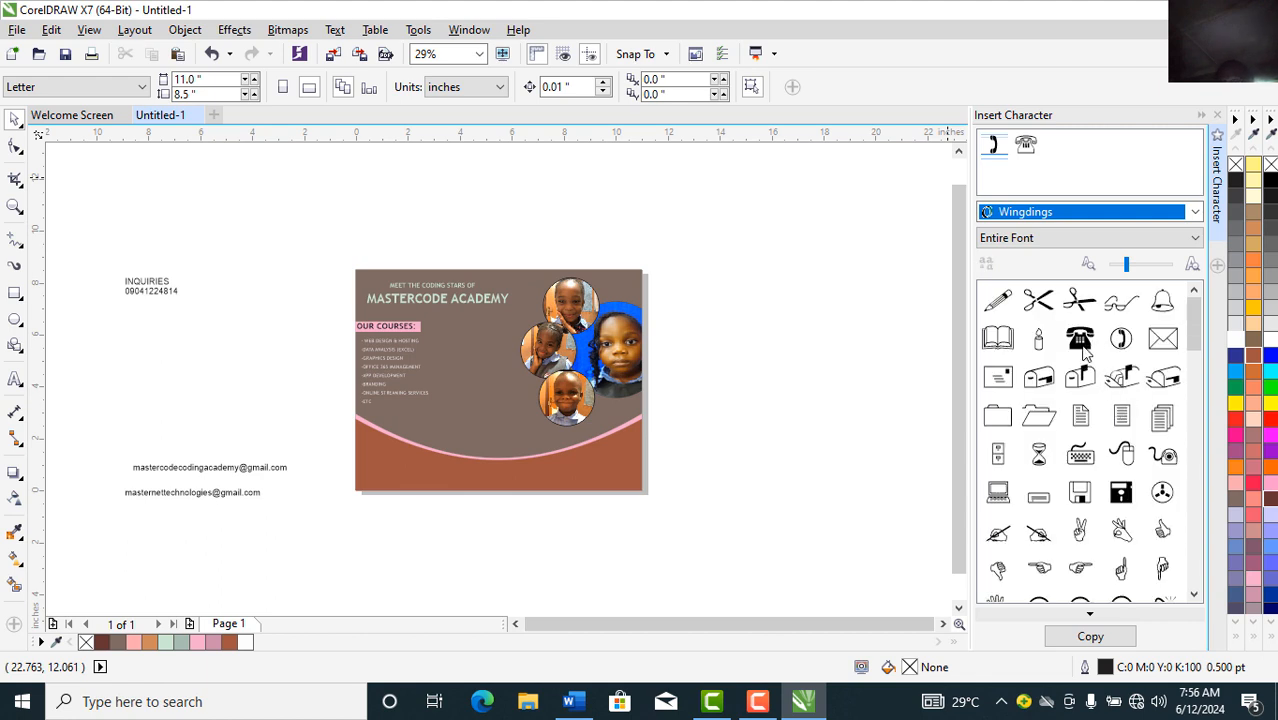
click(1080, 340)
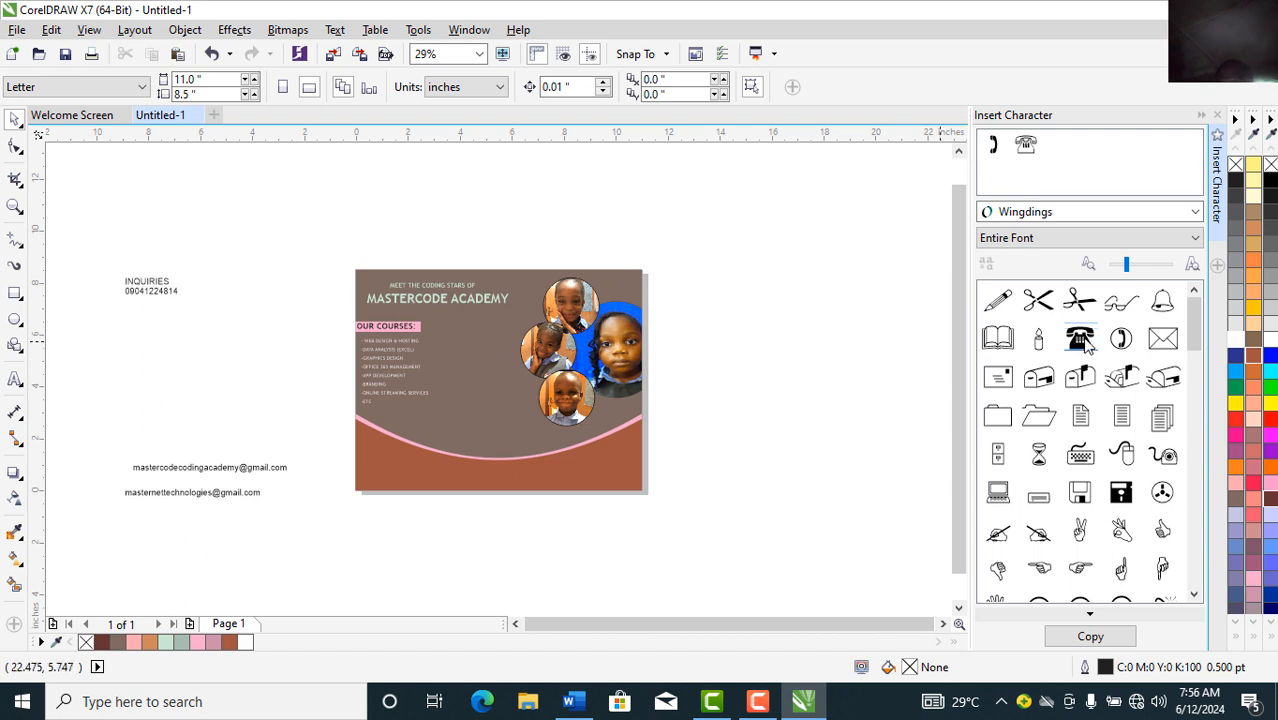
Step: Place telephone, circled-phone and envelope glyphs beside the page, then collapse the docker
drag(1080, 343, 734, 355)
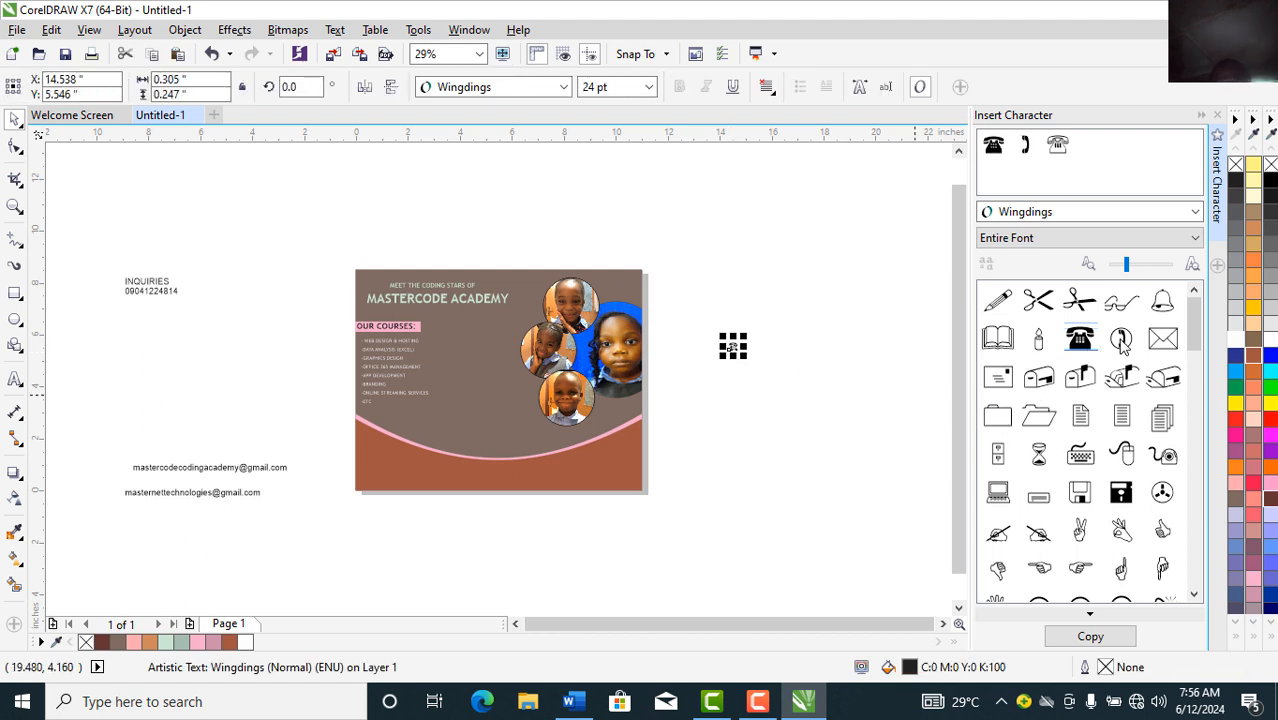
drag(1121, 342, 750, 401)
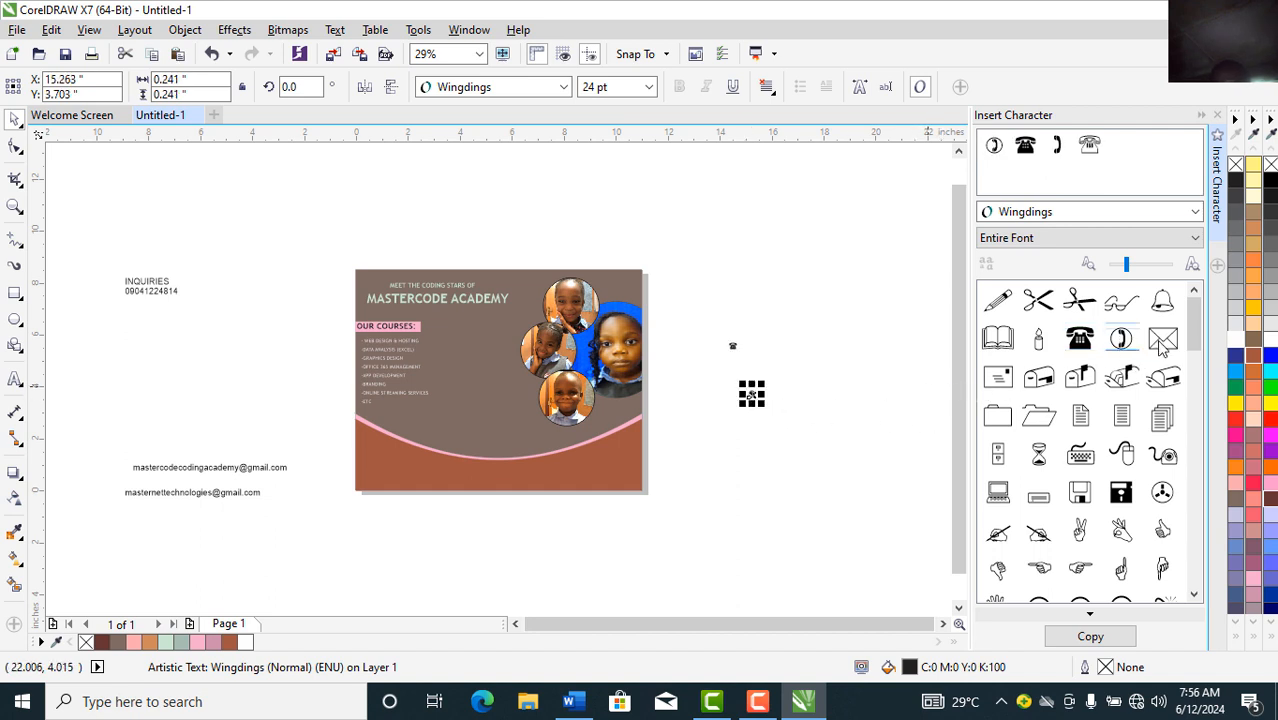
drag(1162, 345, 771, 445)
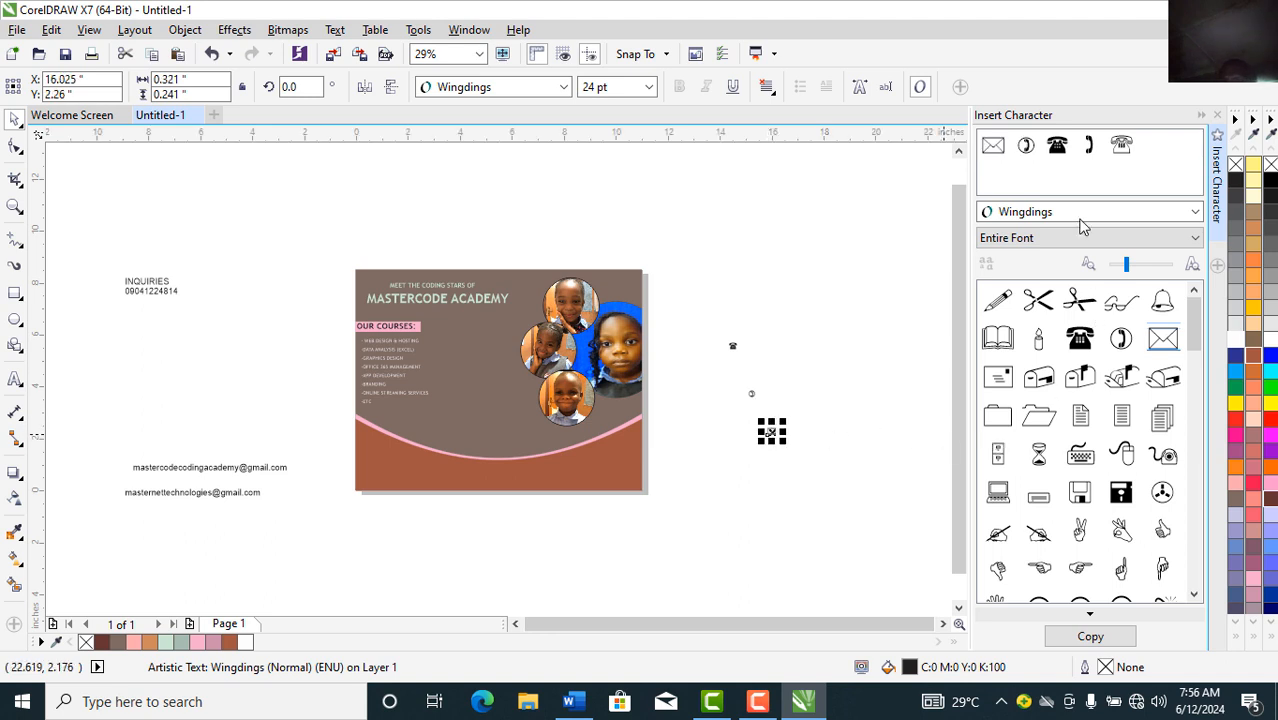
click(1202, 117)
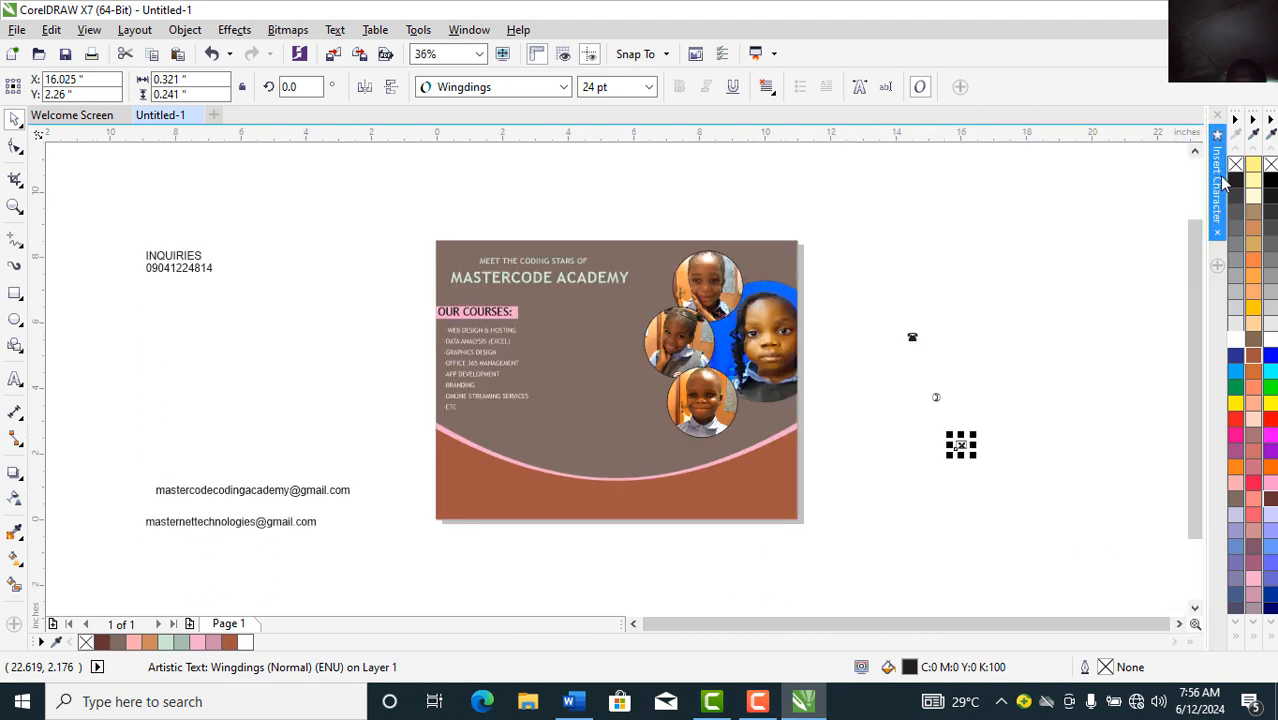
click(1219, 178)
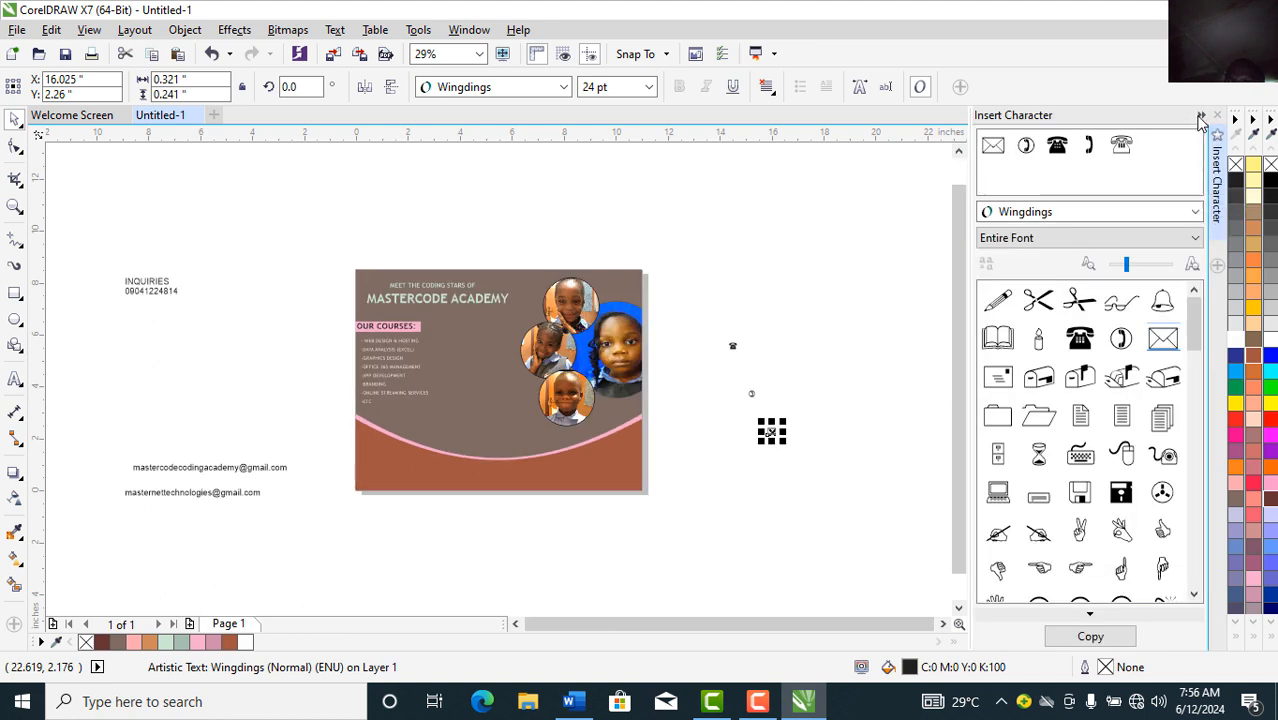
click(1202, 117)
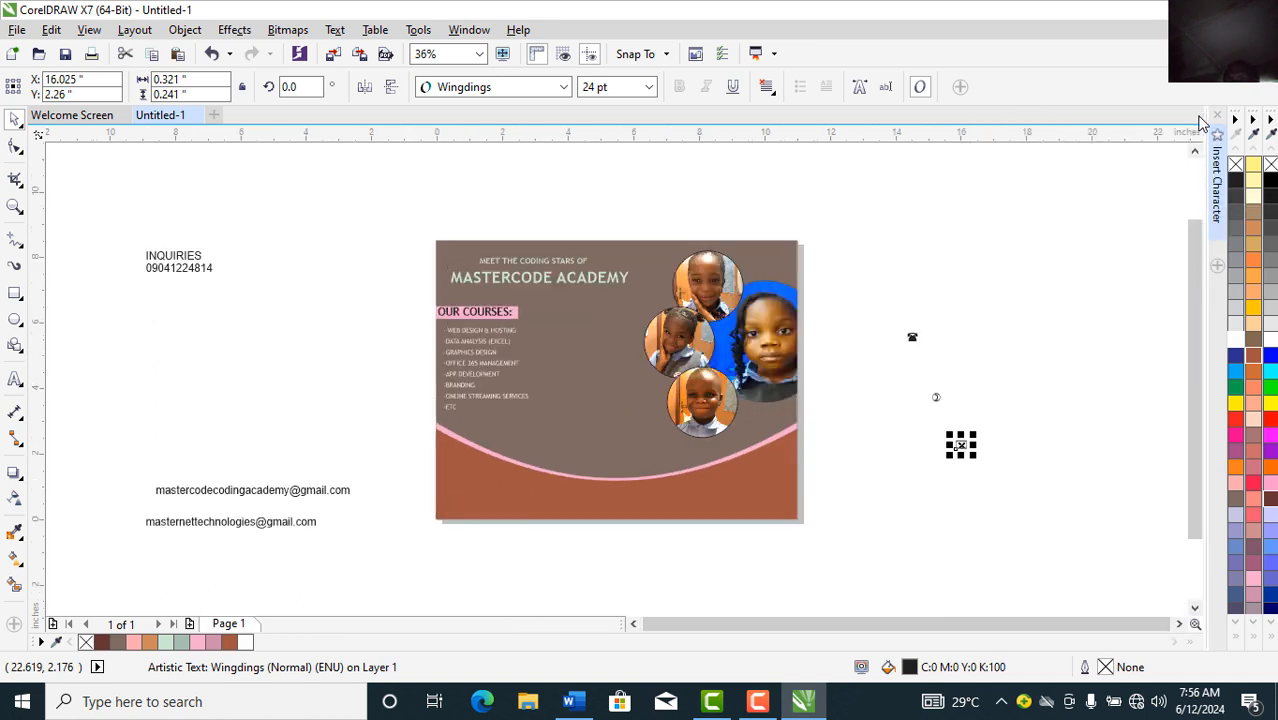
Step: Stack the telephone symbol and the envelope below it in the flyer's lower-left corner
click(912, 339)
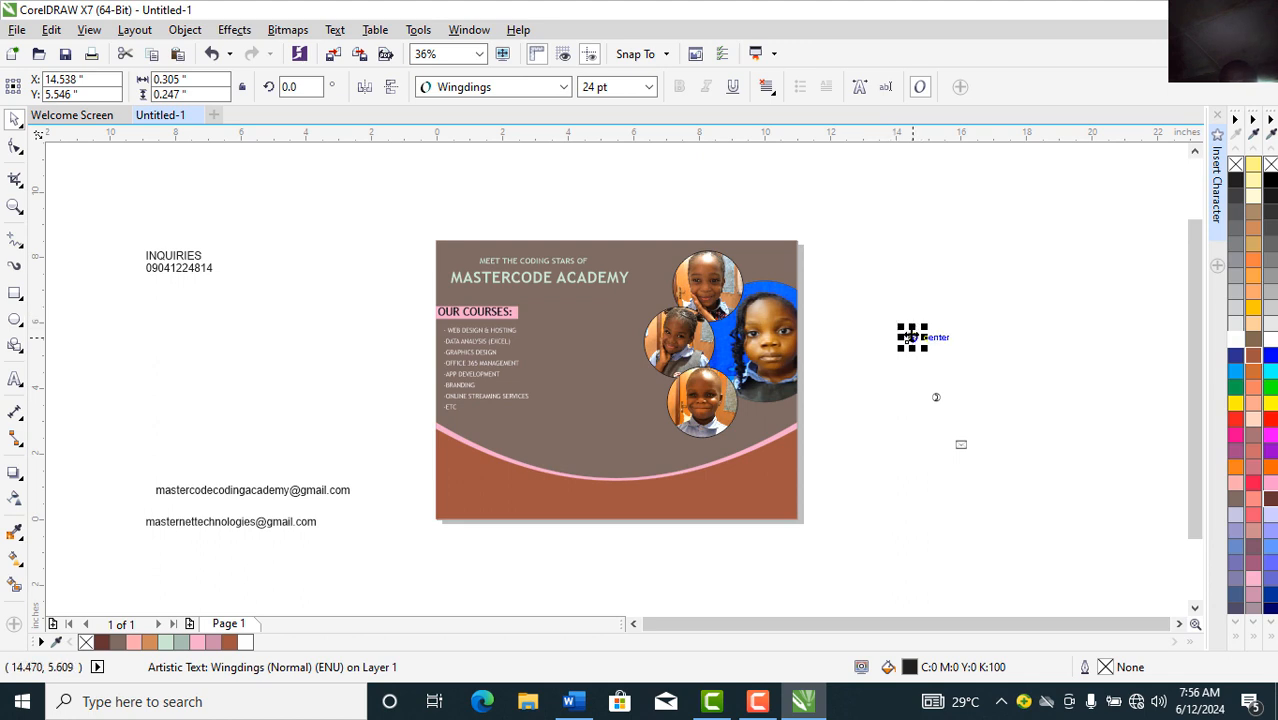
drag(912, 337, 447, 487)
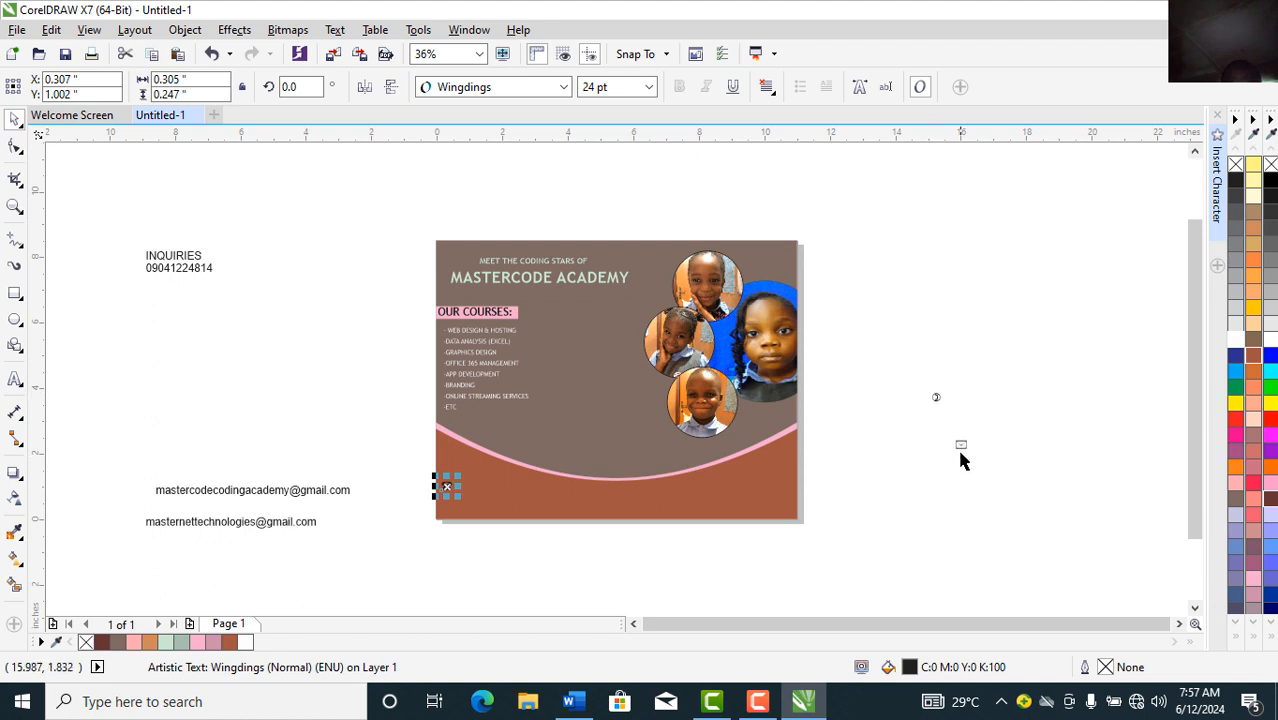
drag(960, 446, 448, 511)
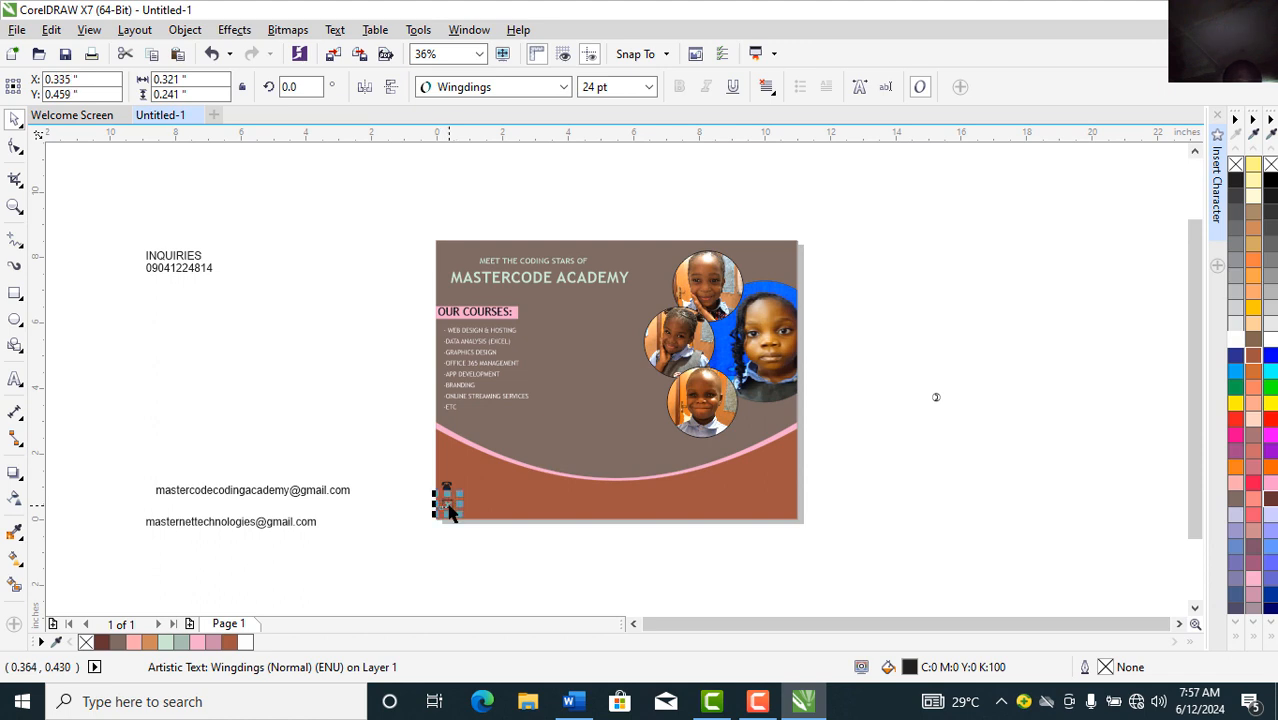
click(235, 428)
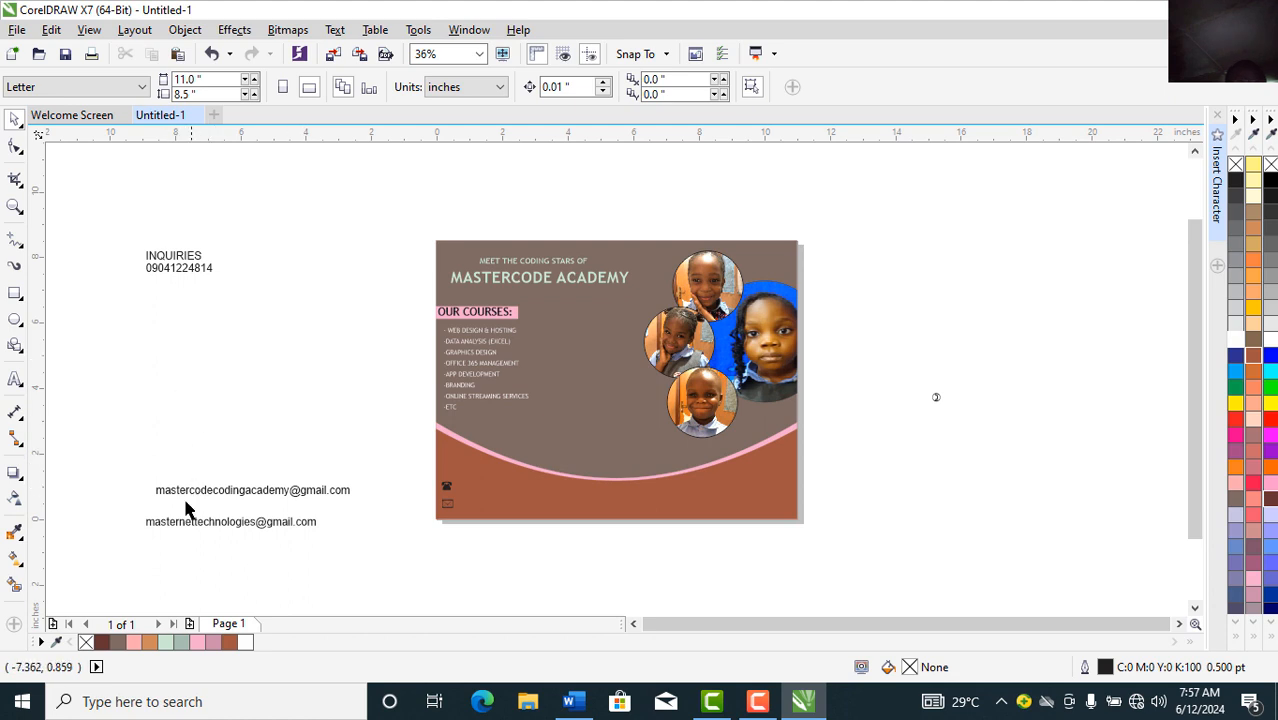
Step: Set both e-mail lines to Trebuchet MS 12 pt and move them beside the envelope
drag(177, 525, 190, 501)
drag(114, 448, 393, 521)
click(563, 87)
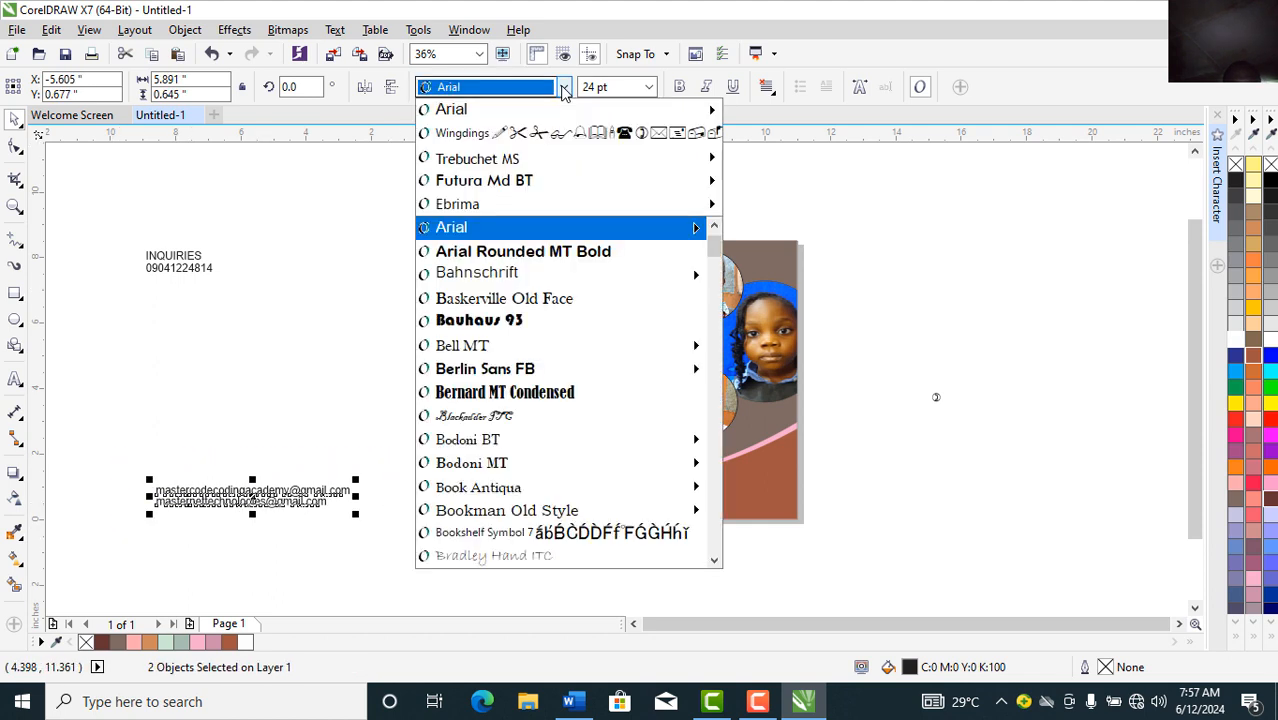
click(474, 157)
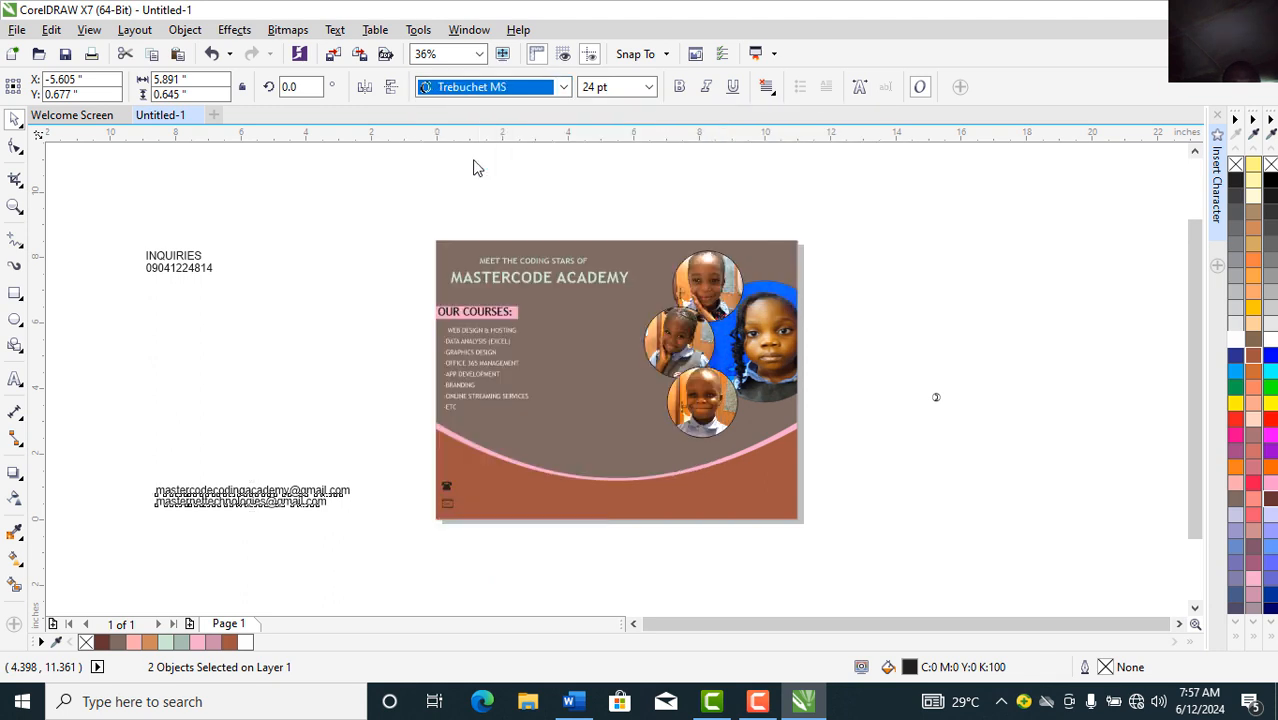
click(649, 87)
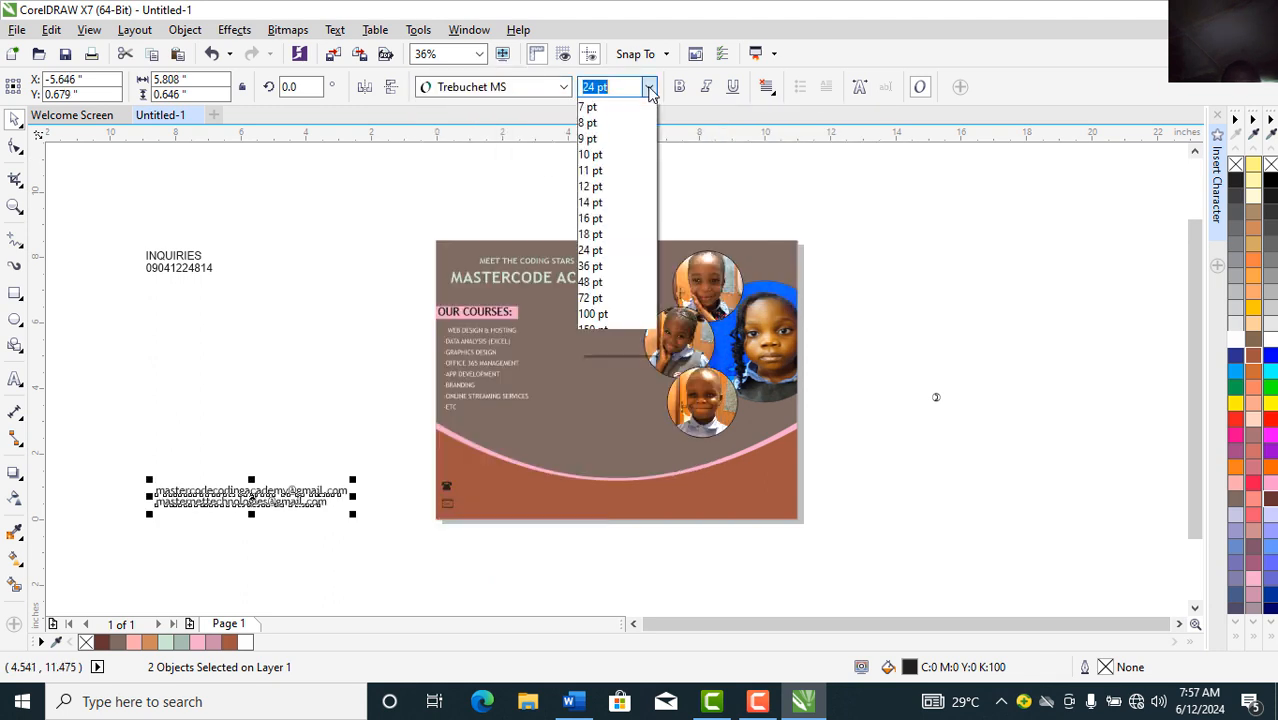
click(594, 203)
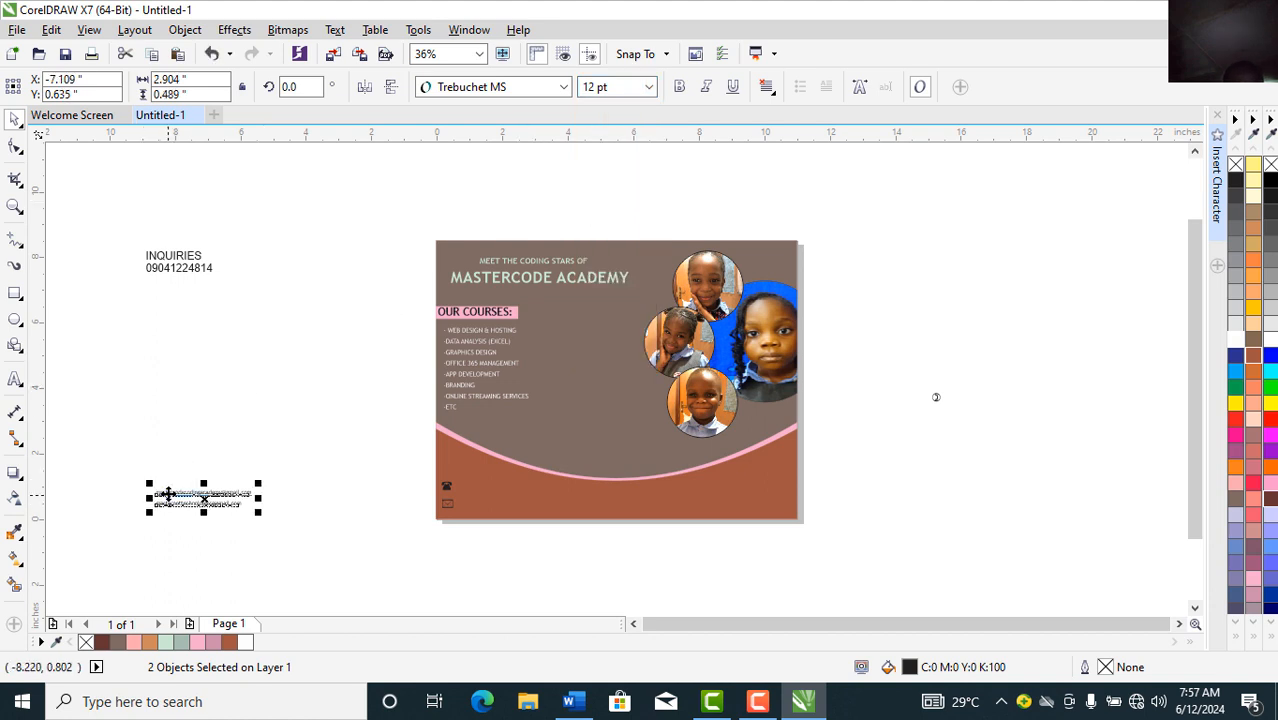
drag(163, 500, 475, 503)
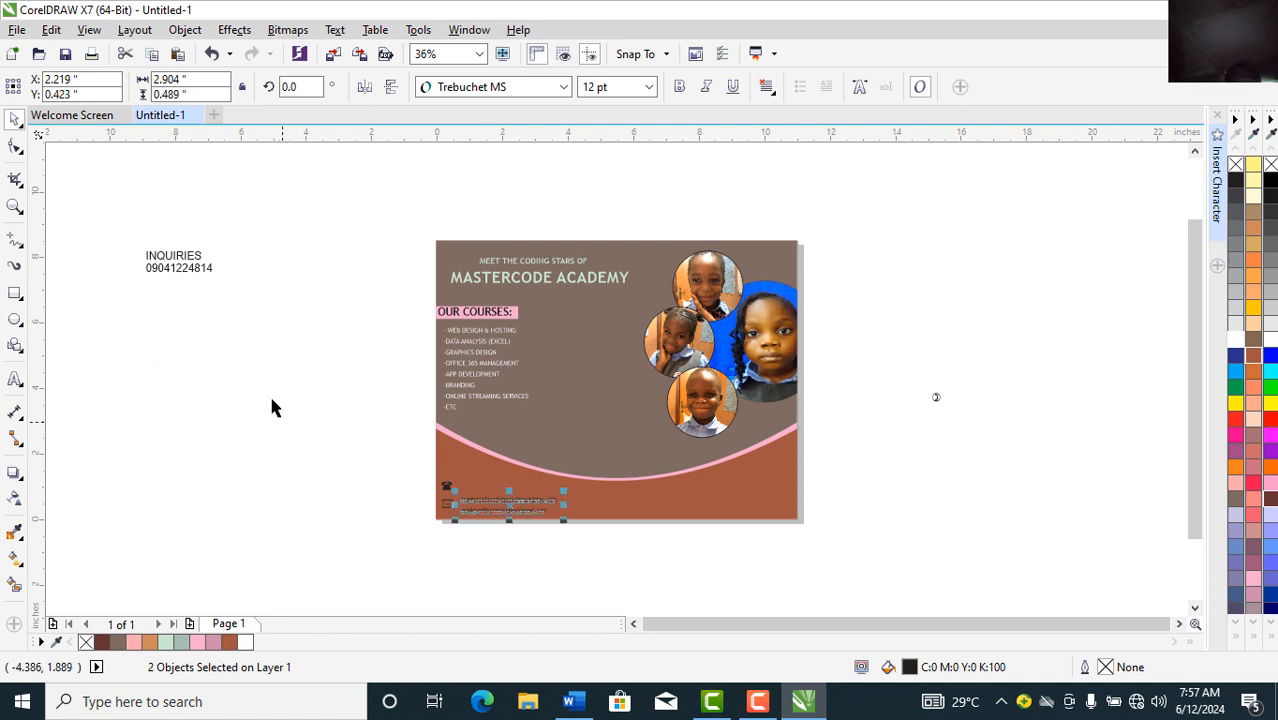
Step: Move the phone number beside the phone symbol and INQUIRIES above it on the flyer
click(180, 274)
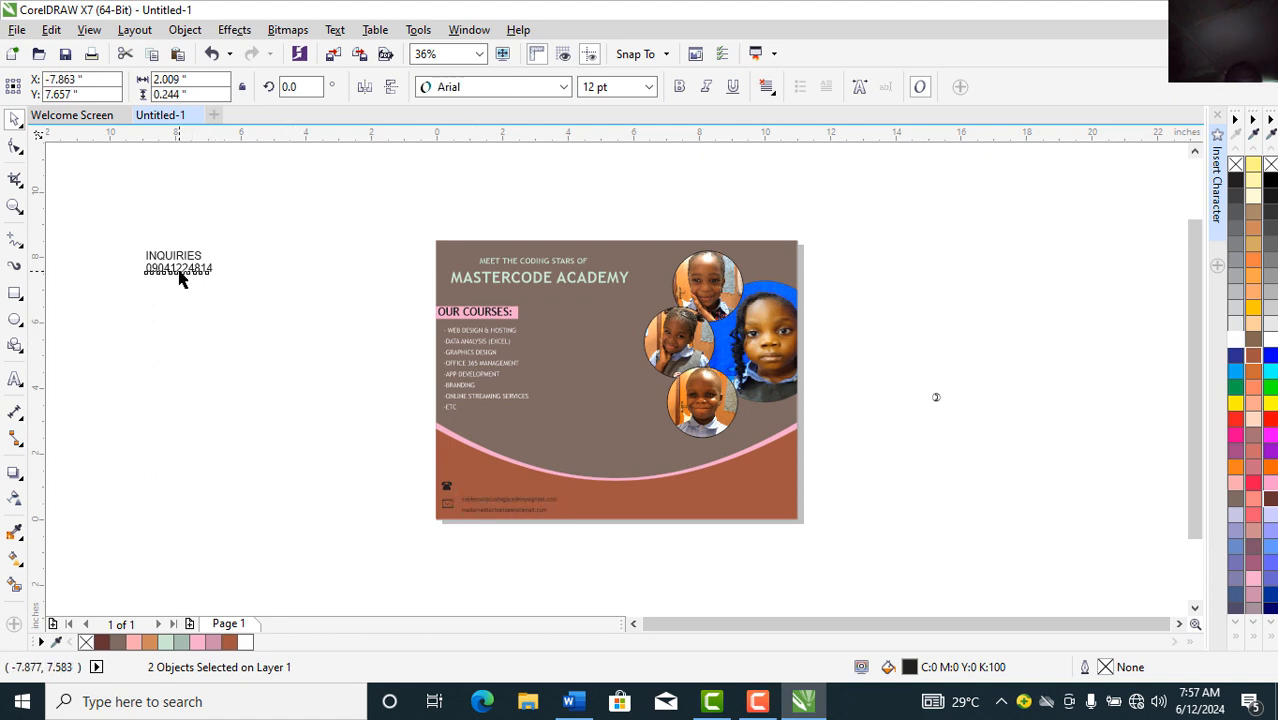
drag(180, 274, 490, 482)
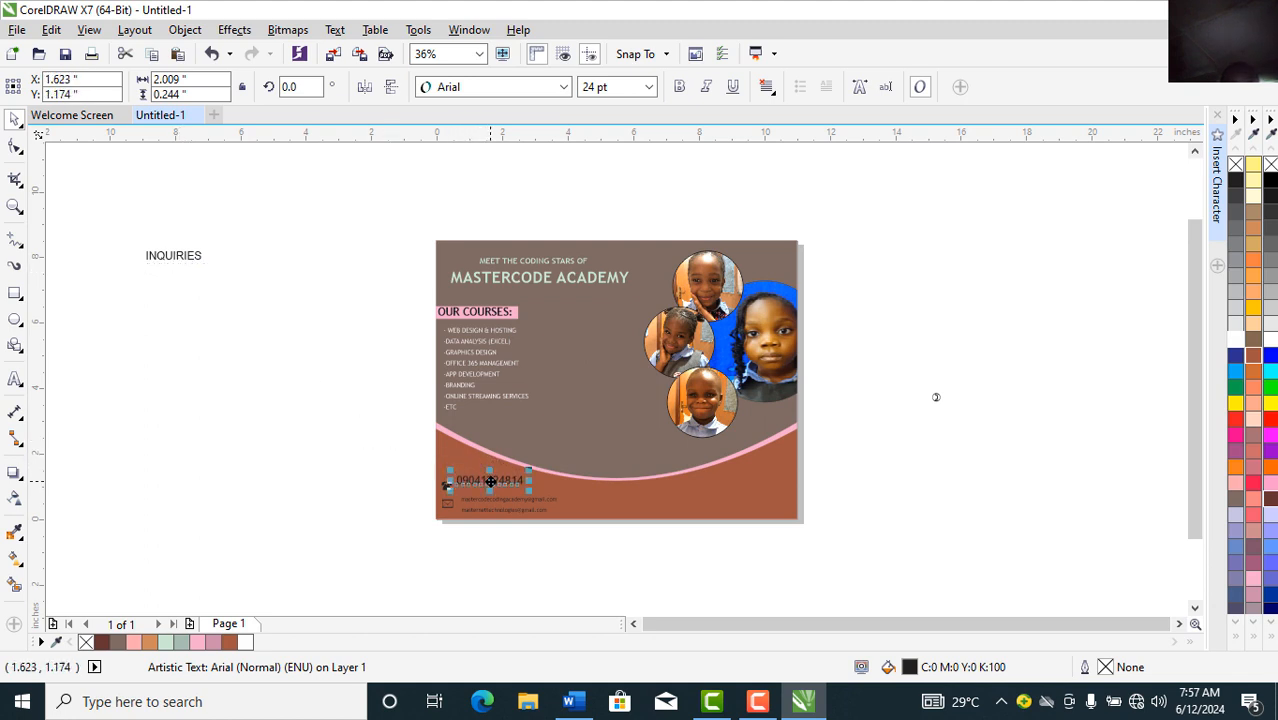
drag(174, 262, 193, 278)
drag(384, 383, 470, 459)
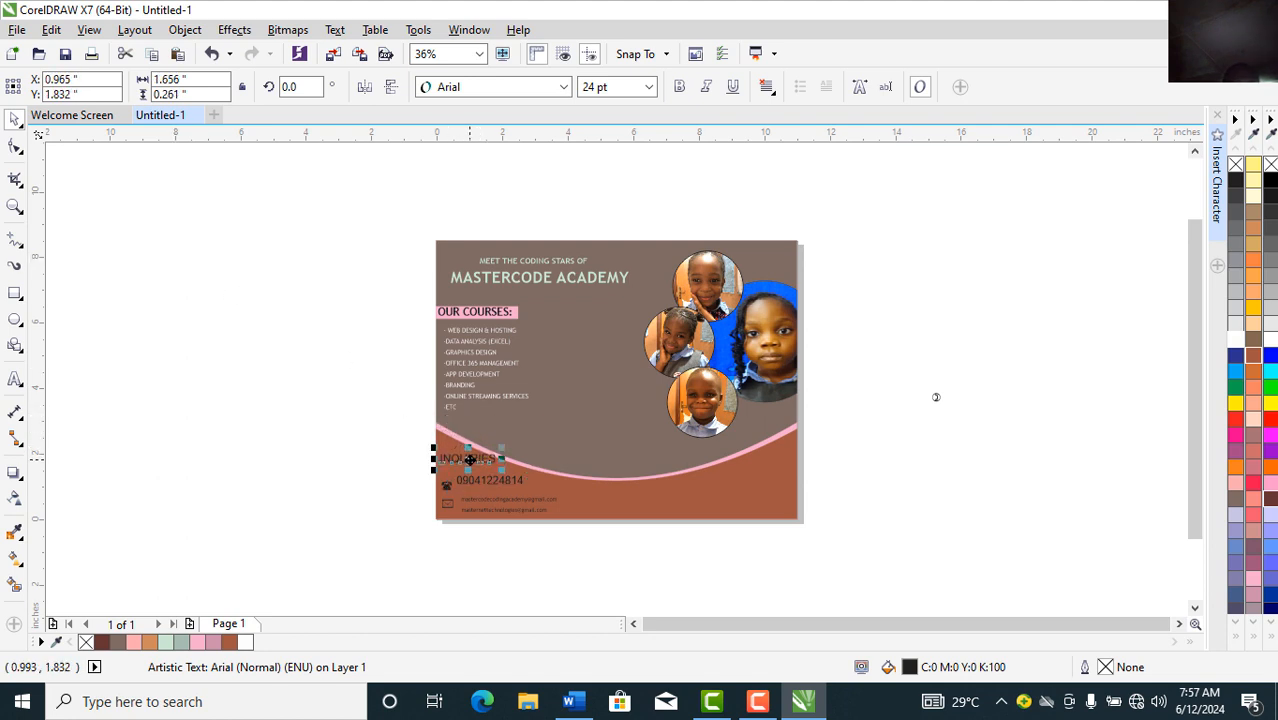
click(14, 206)
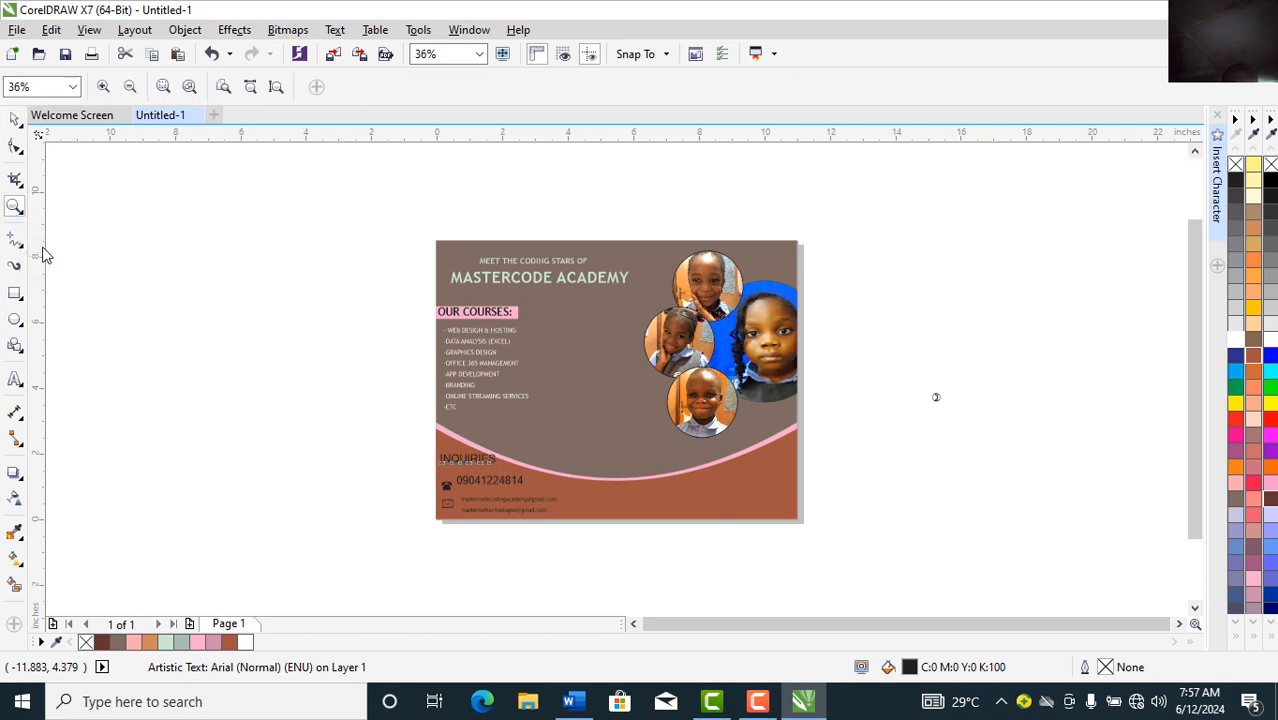
Step: Zoom in on the contact section and lower INQUIRIES closer to the phone number
click(405, 539)
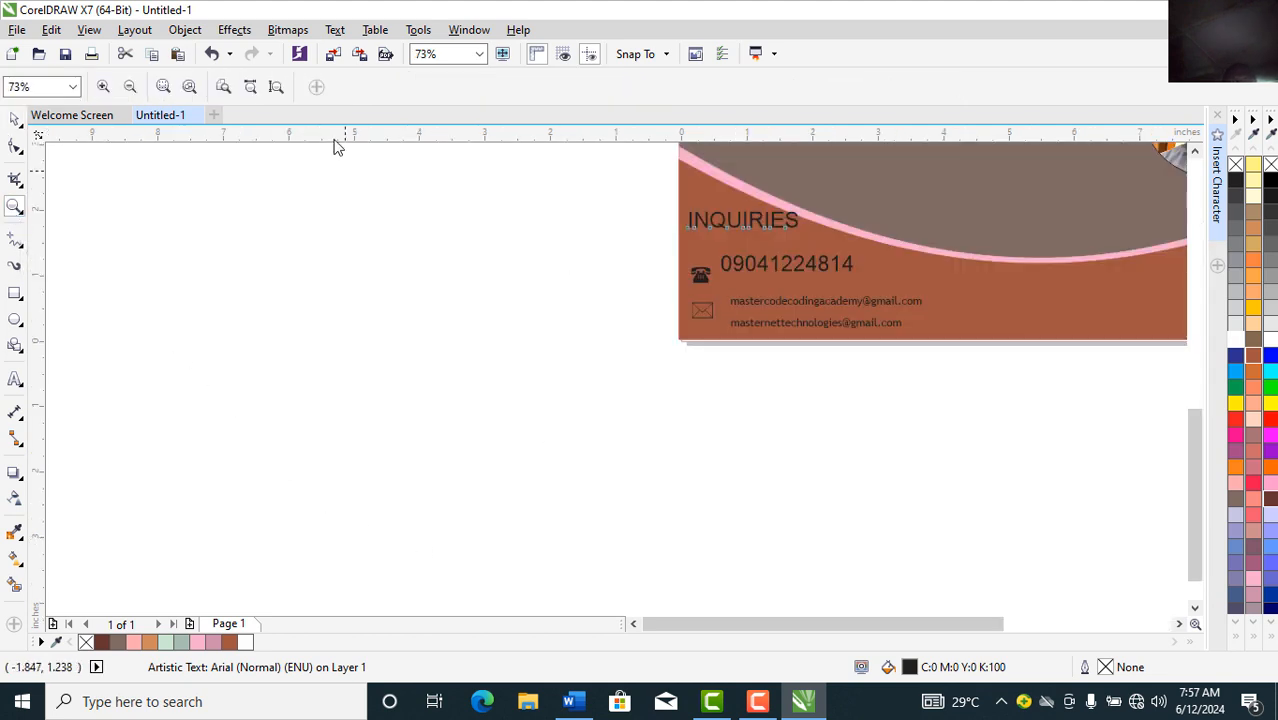
click(480, 54)
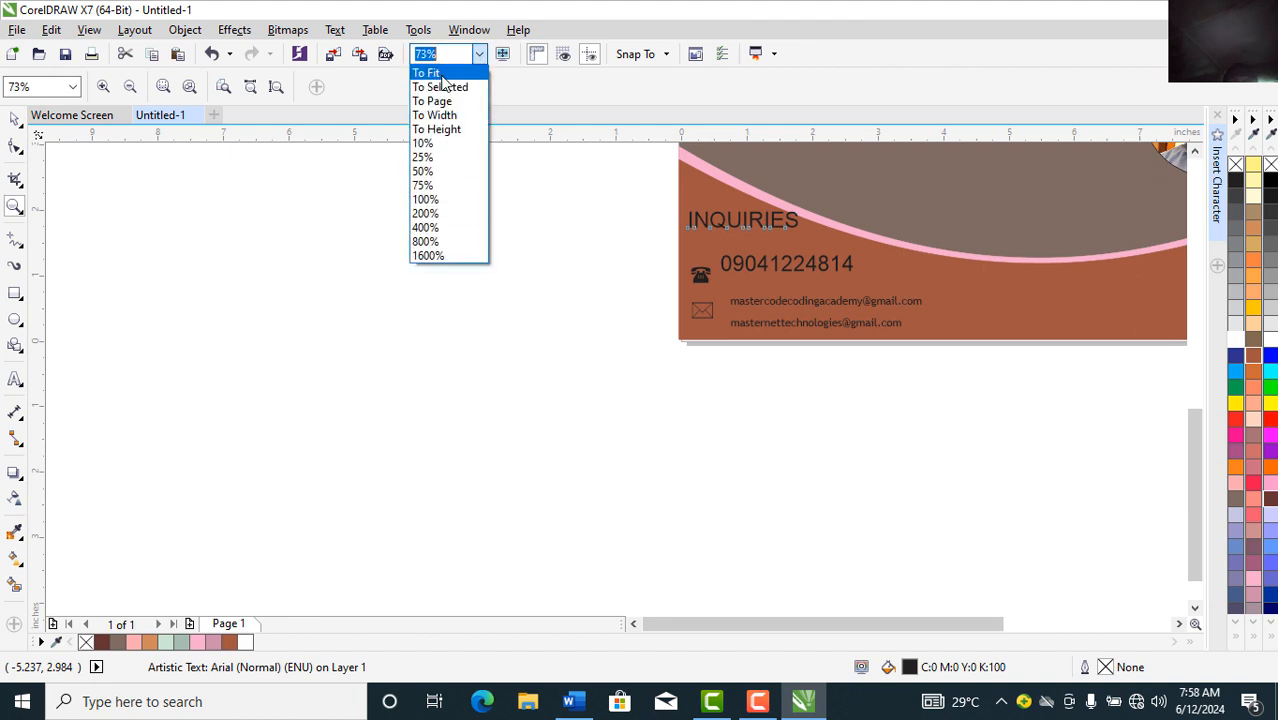
click(437, 102)
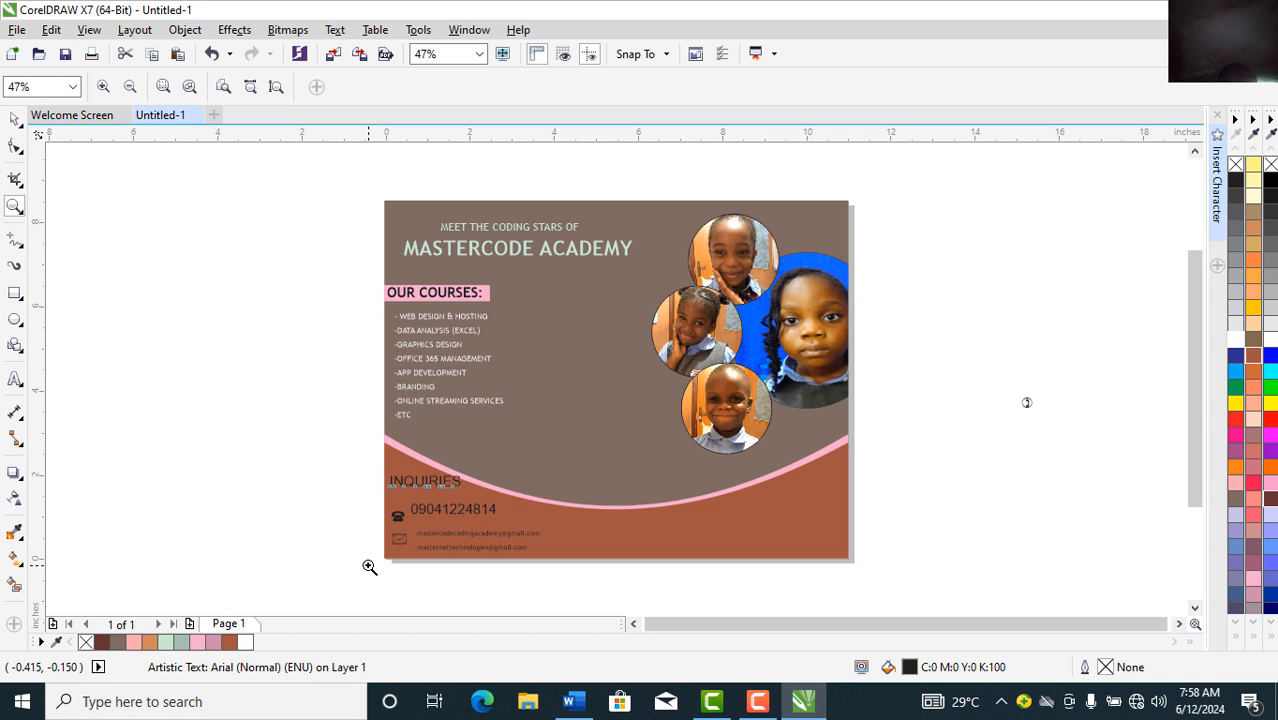
drag(369, 566, 564, 453)
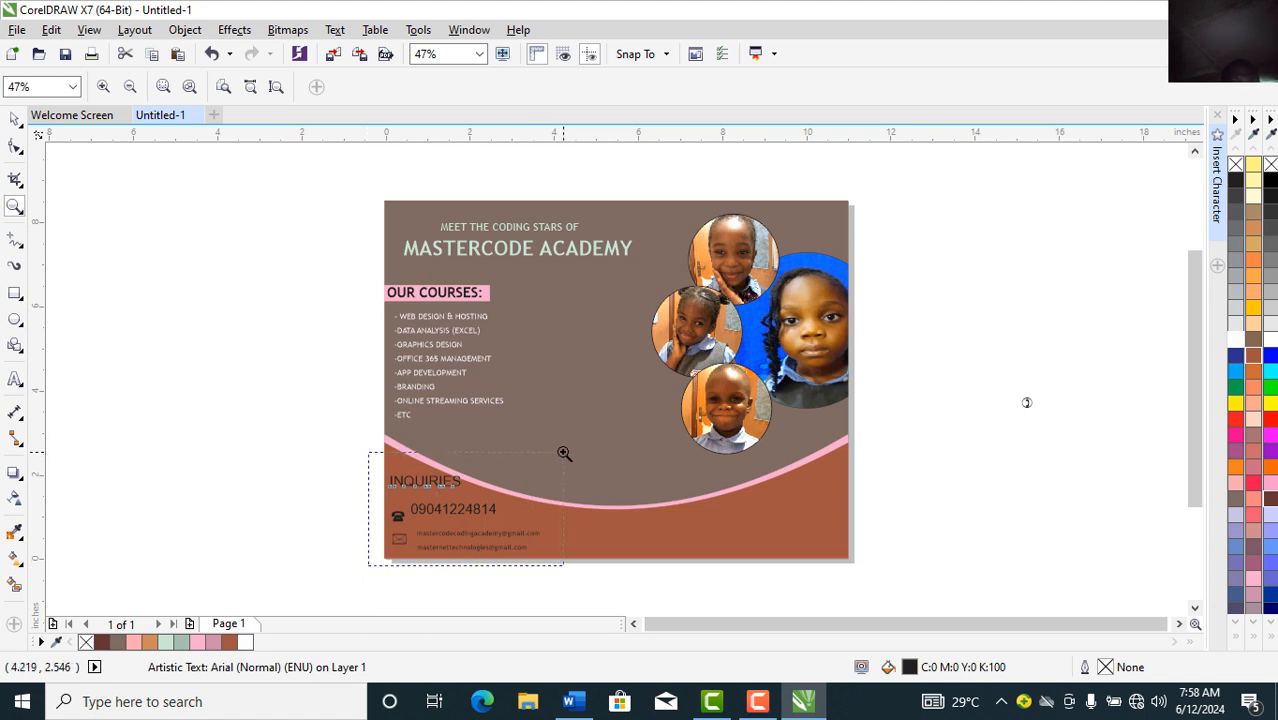
drag(564, 453, 587, 453)
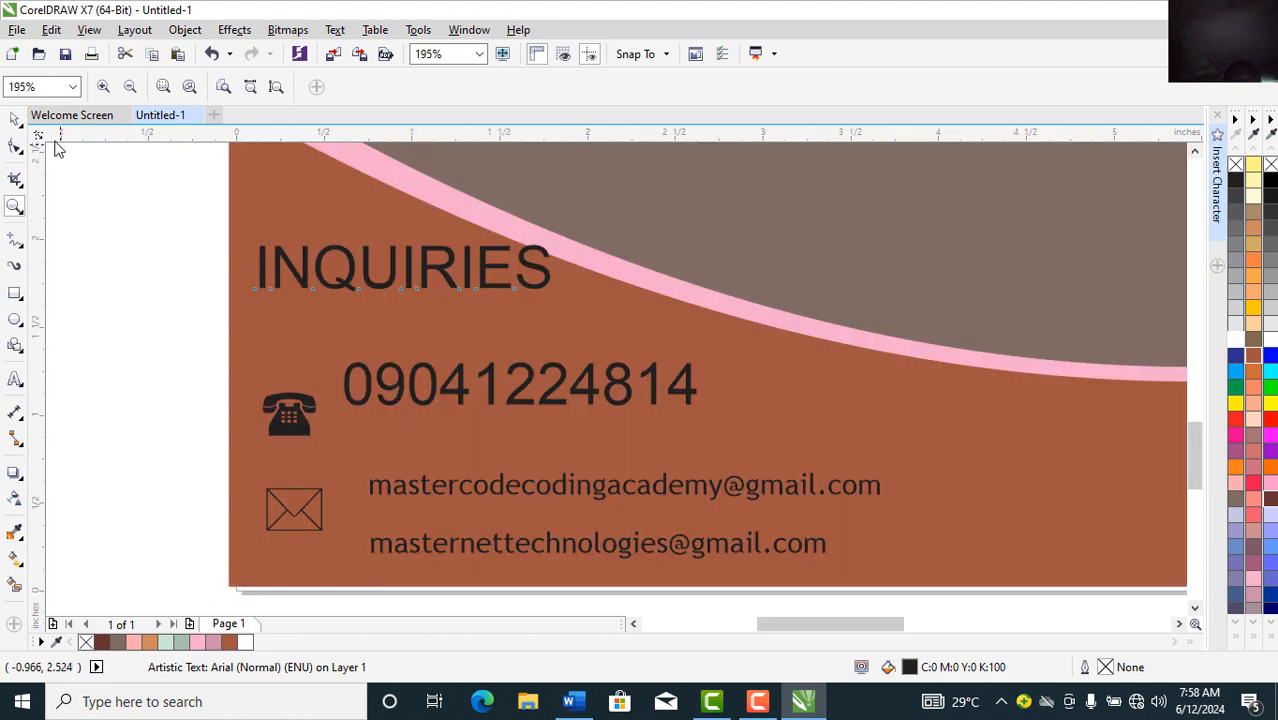
click(16, 121)
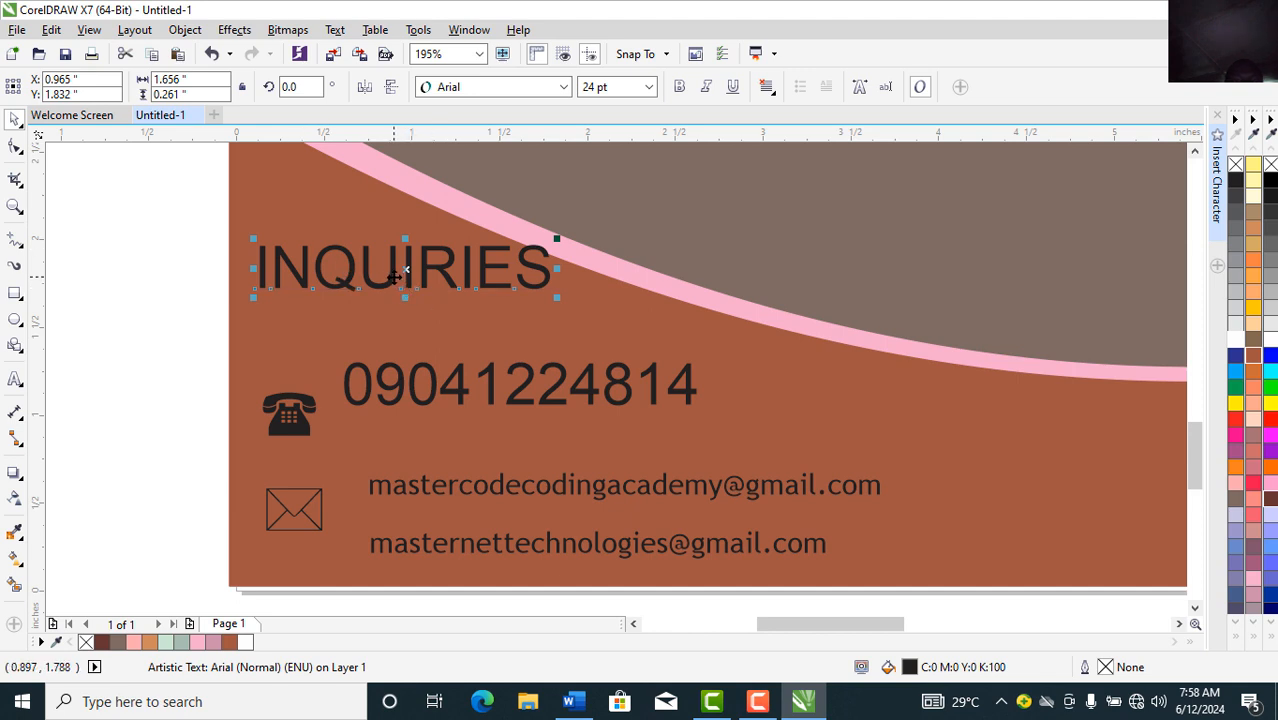
drag(394, 275, 390, 303)
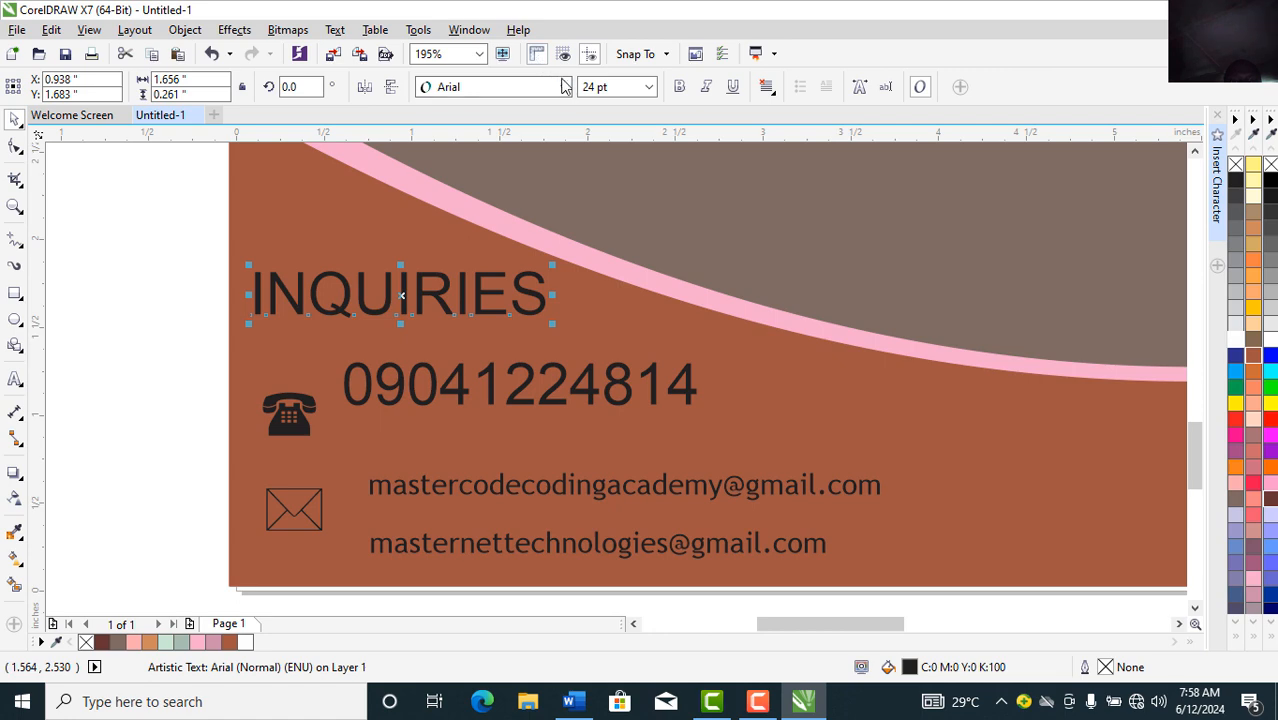
Step: Set INQUIRIES to bold Trebuchet MS coloured Ghost Green
click(565, 87)
click(505, 134)
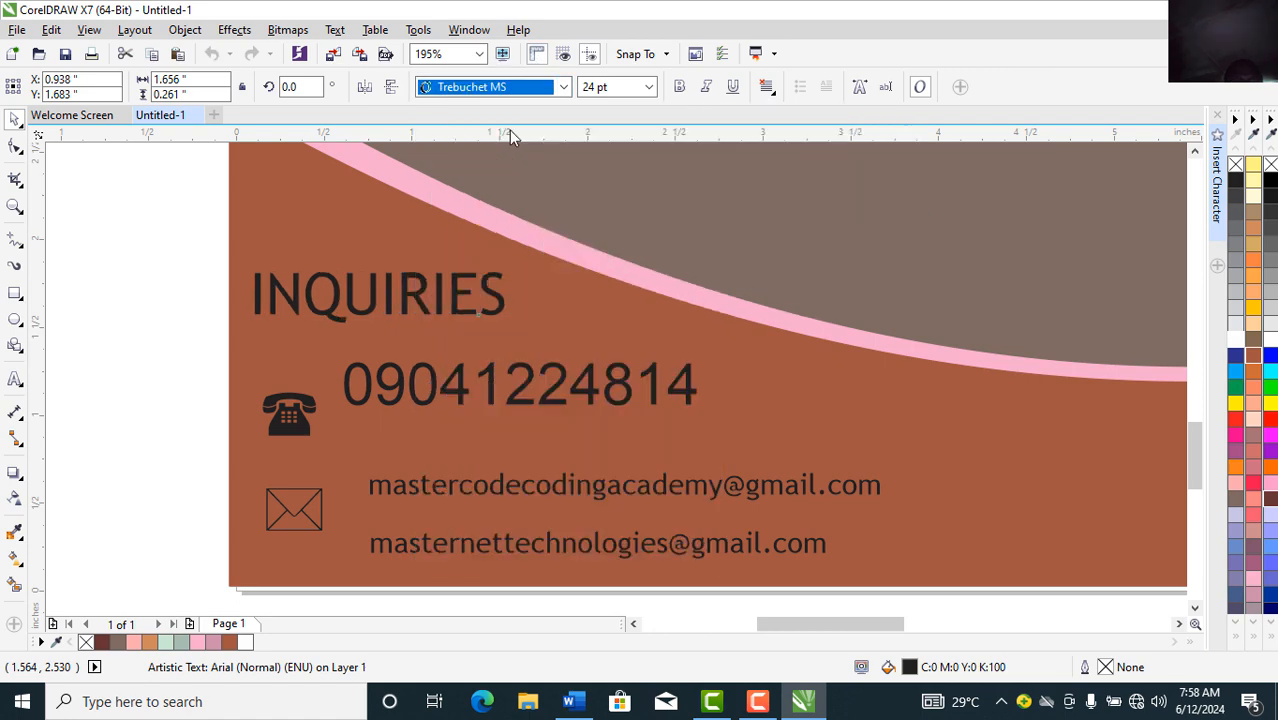
click(681, 88)
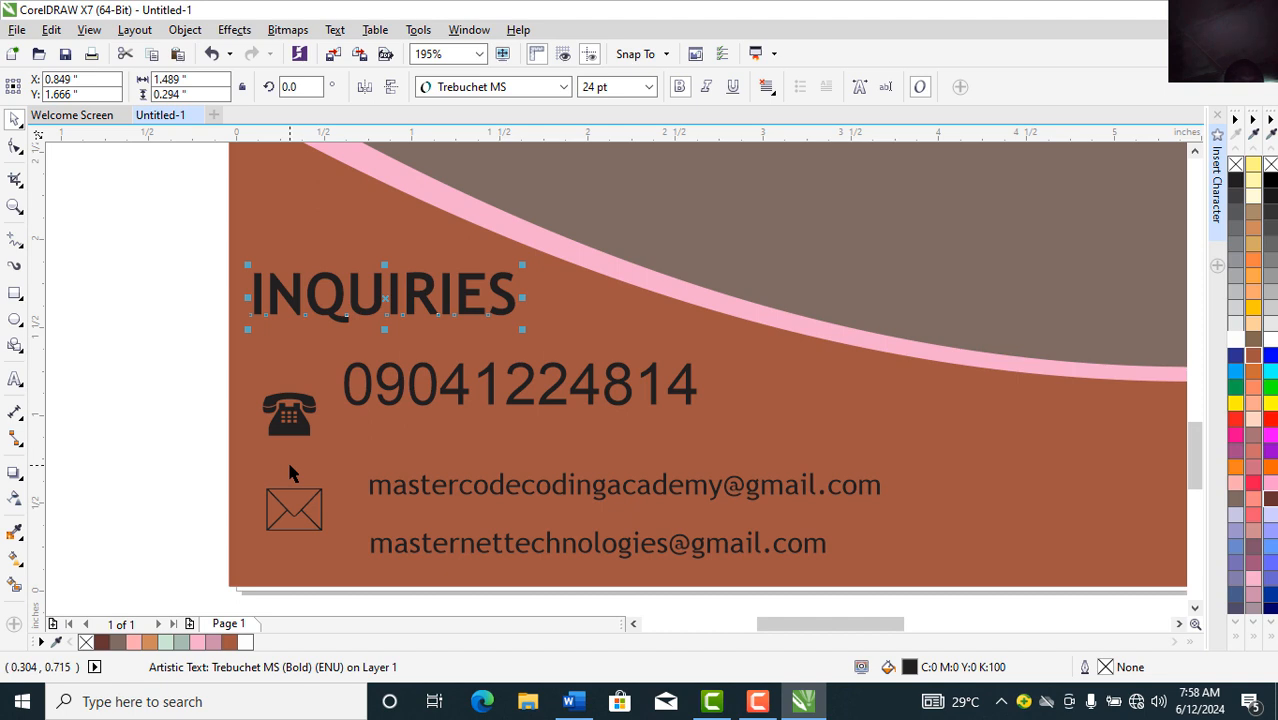
click(166, 642)
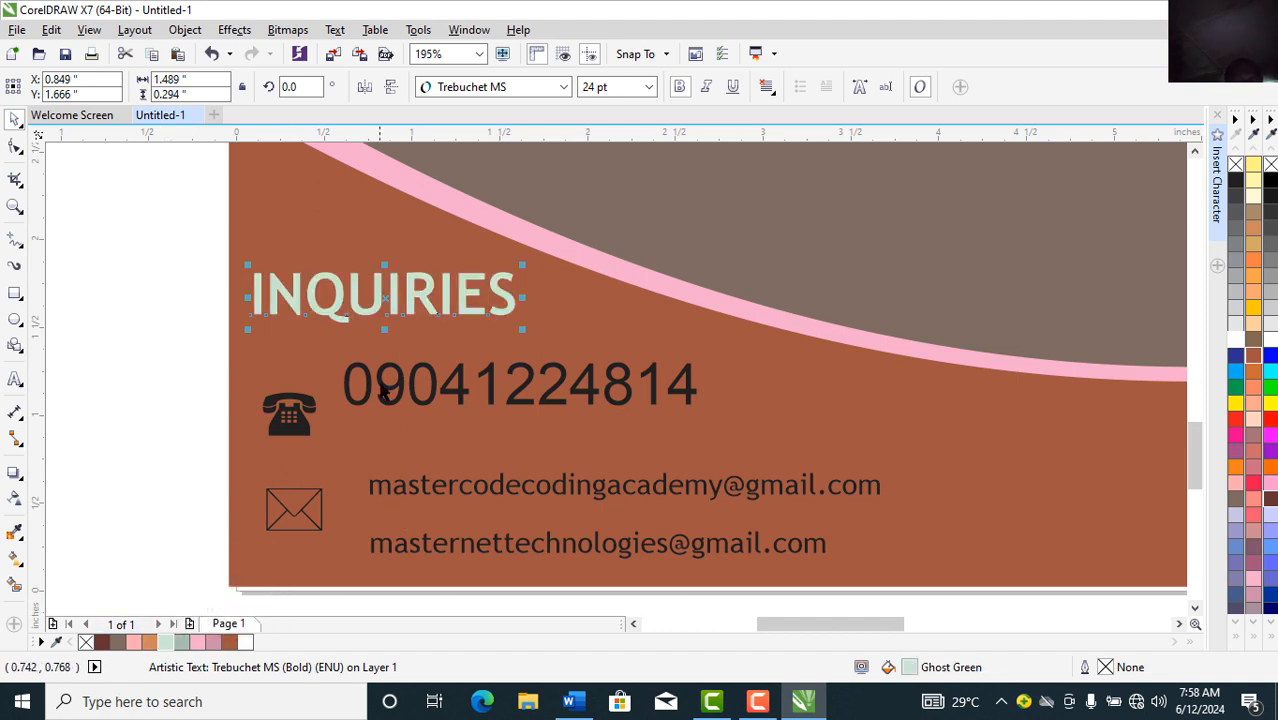
click(367, 378)
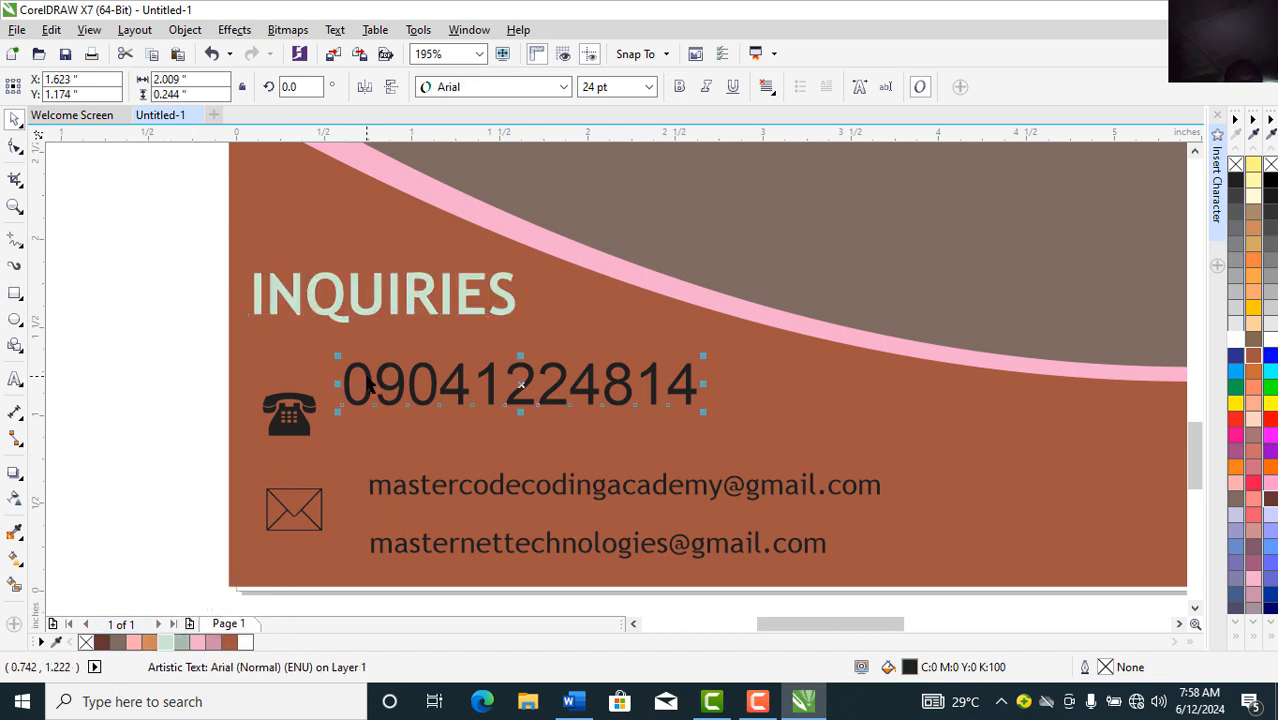
Step: Move the phone number next to the phone symbol, enlarge it, and set it in Impact
drag(367, 378, 361, 400)
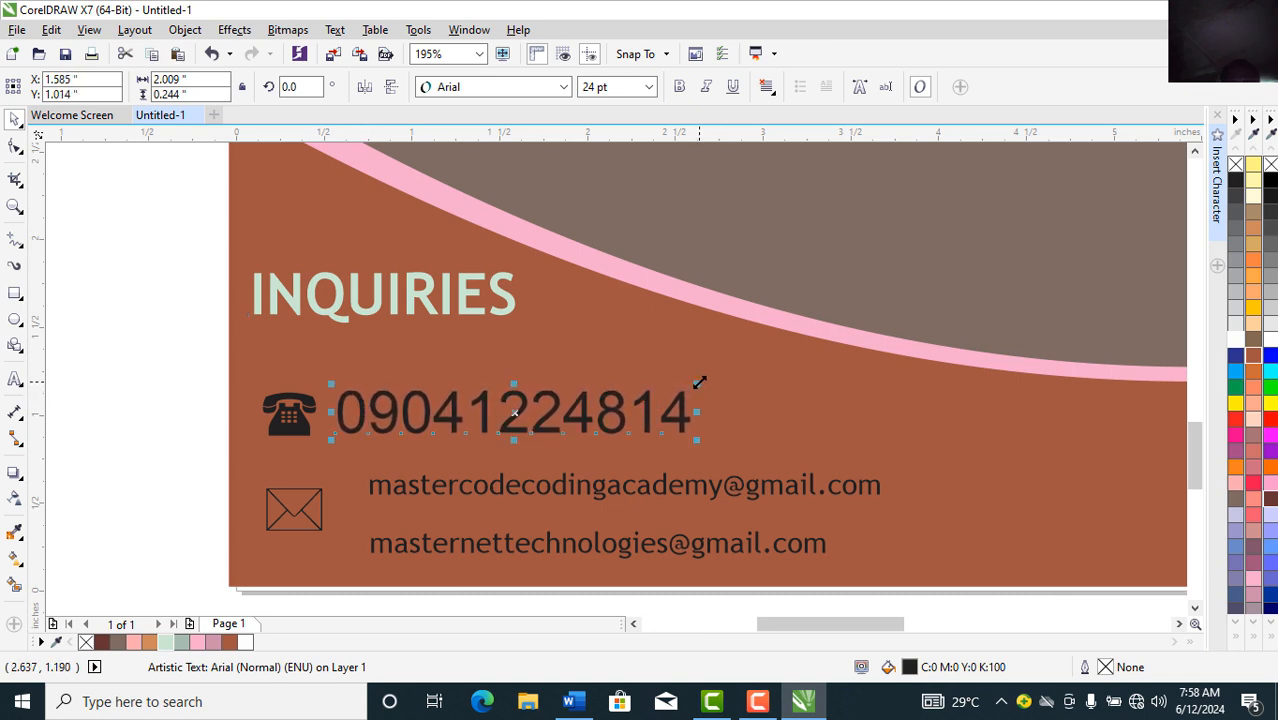
drag(700, 388, 918, 309)
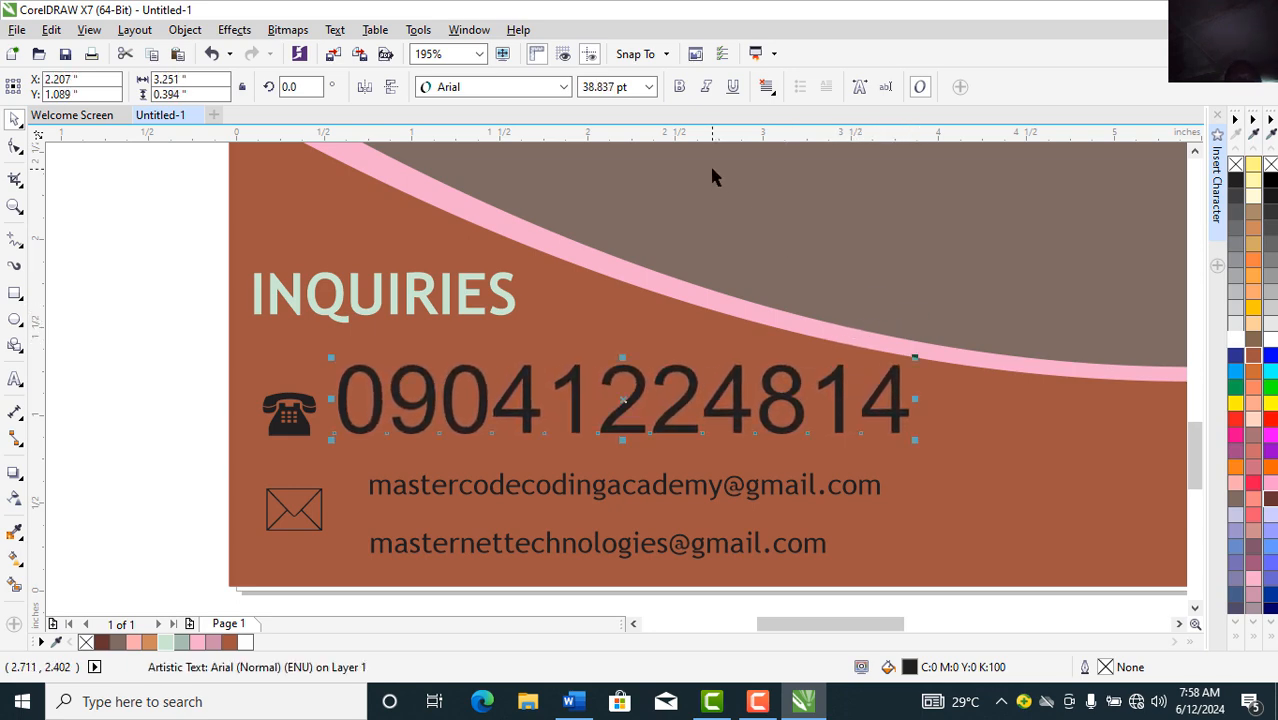
click(563, 87)
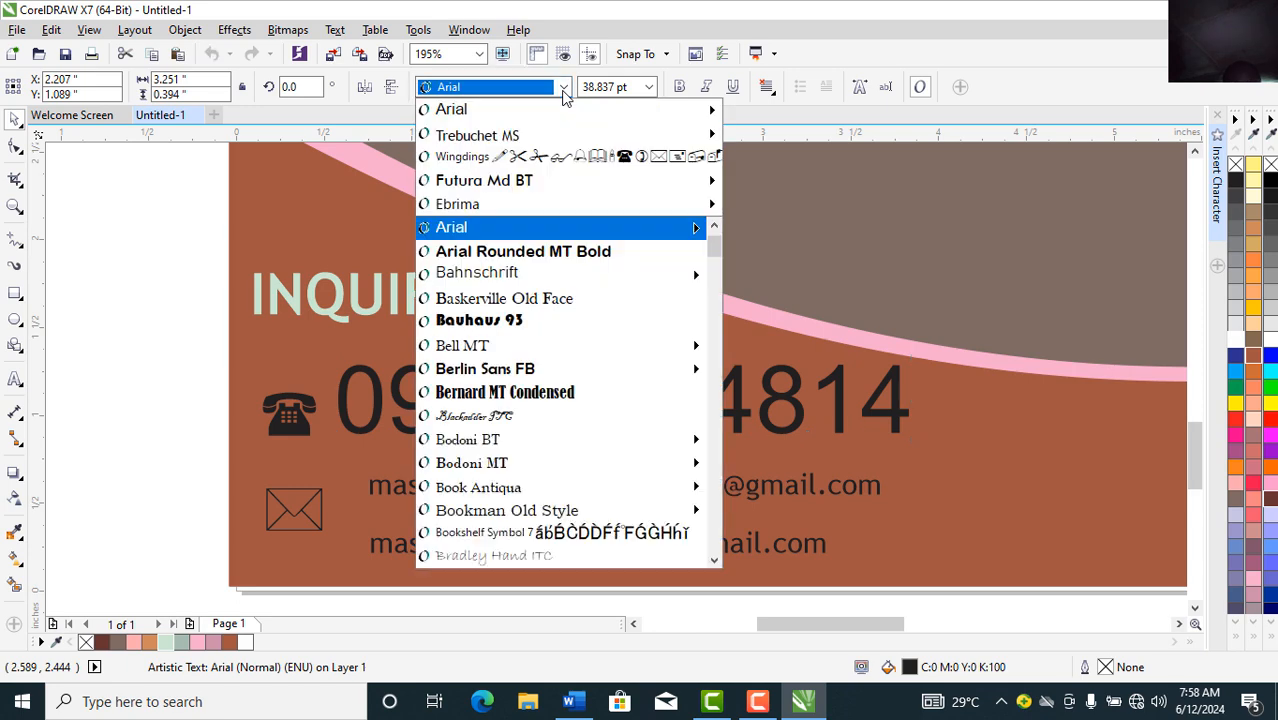
text(mpact)
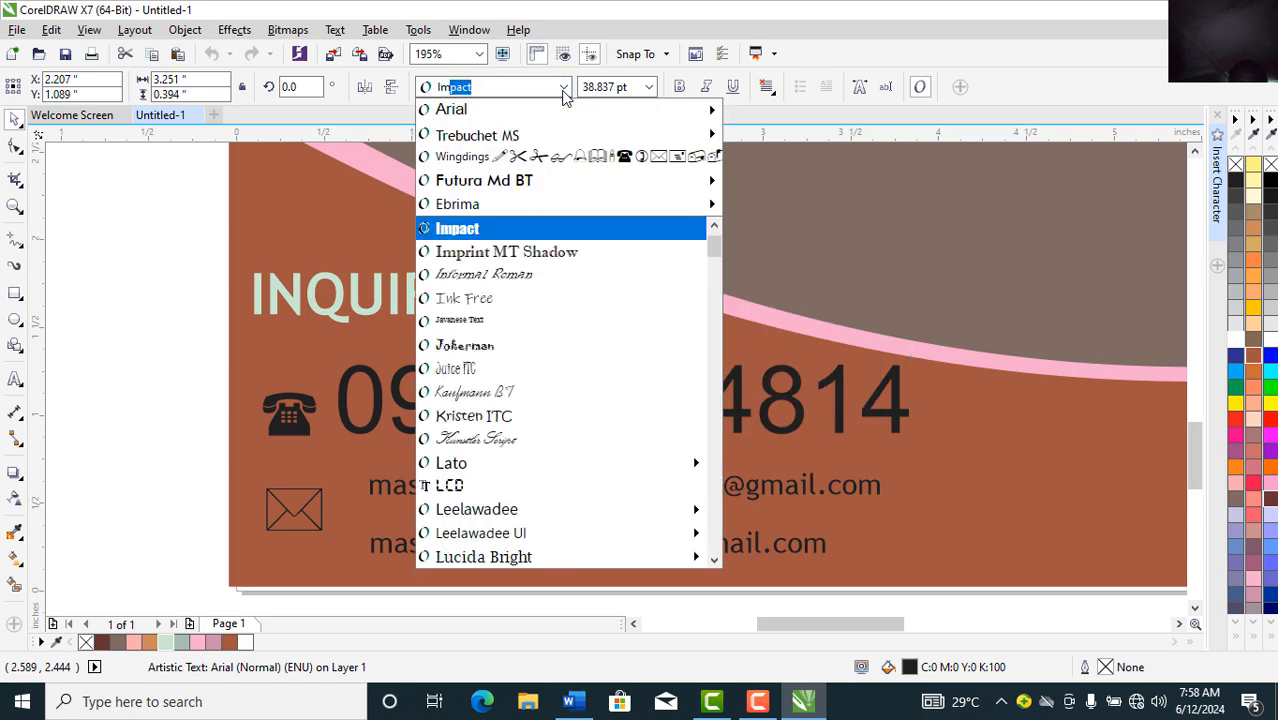
key(Return)
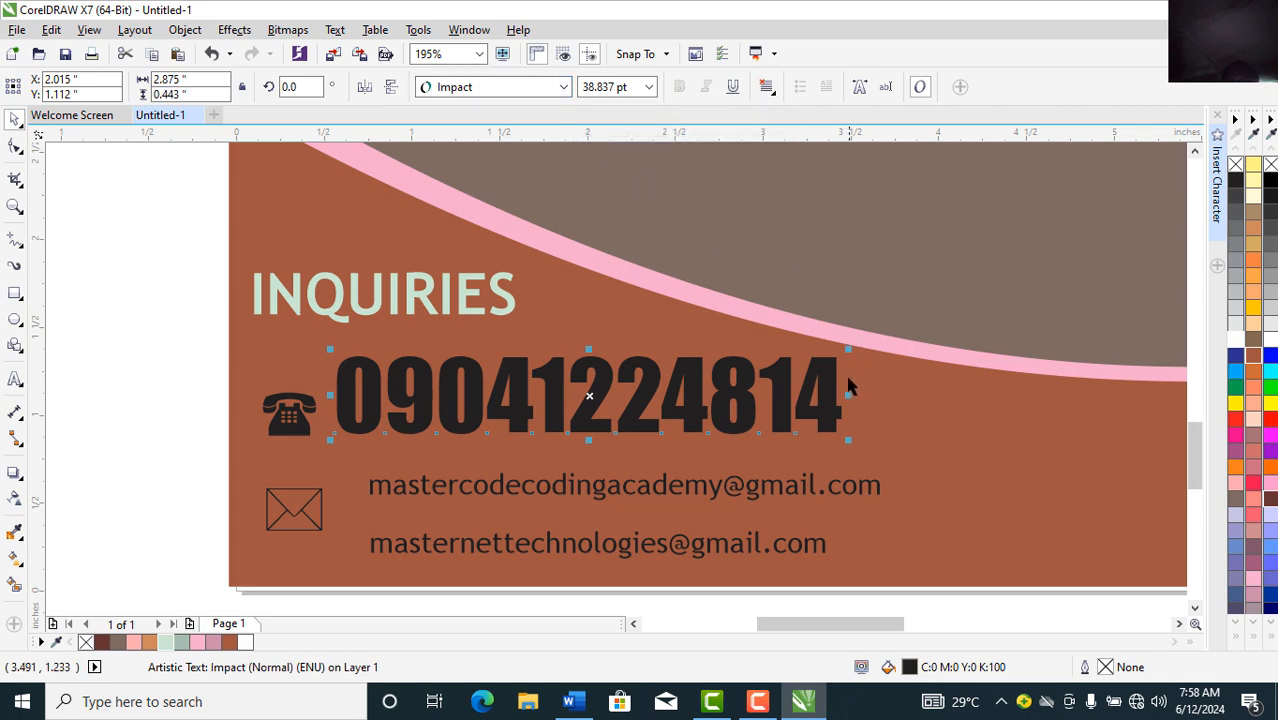
Step: Stretch the phone number wider and give it a white fill with a black outline
drag(847, 394, 917, 395)
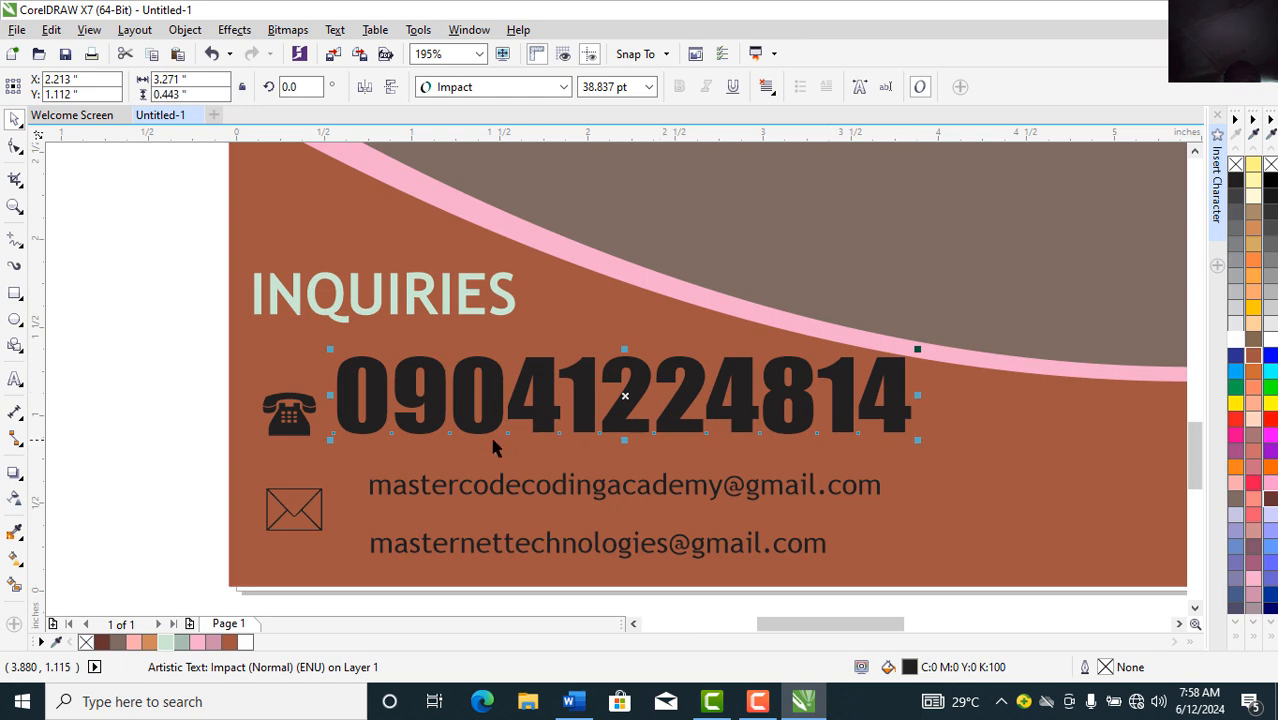
click(248, 644)
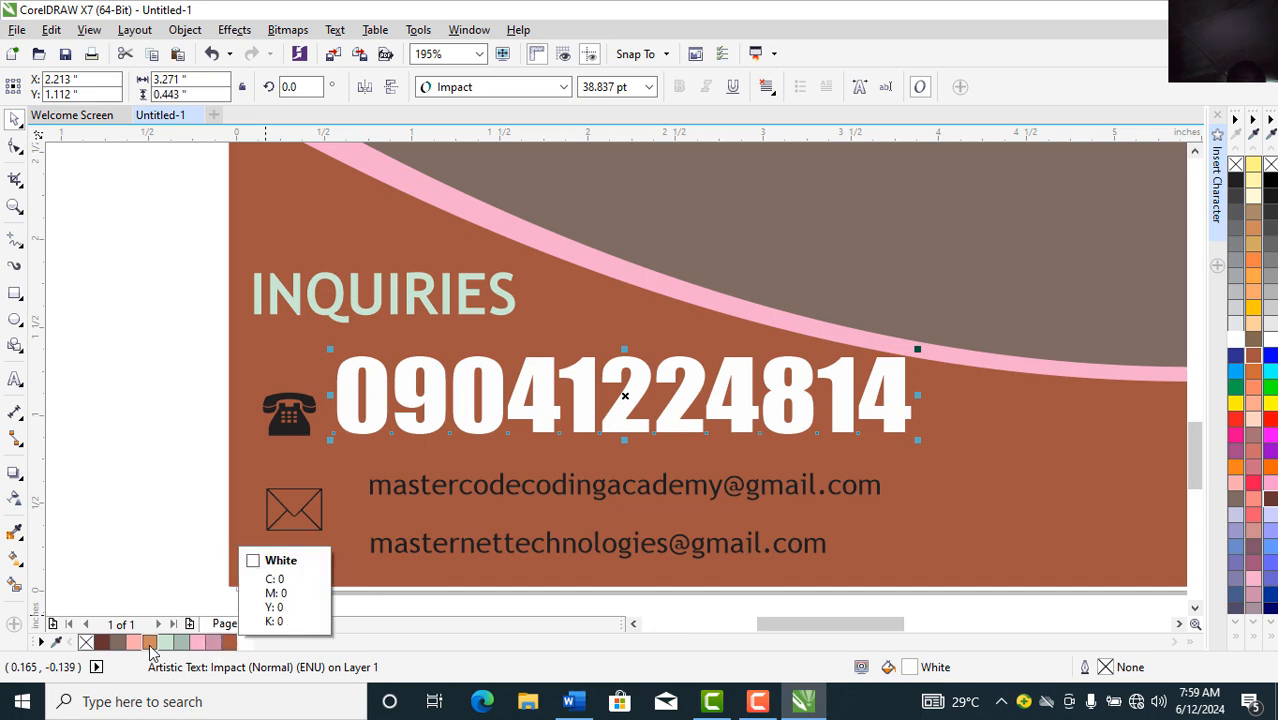
right_click(1237, 186)
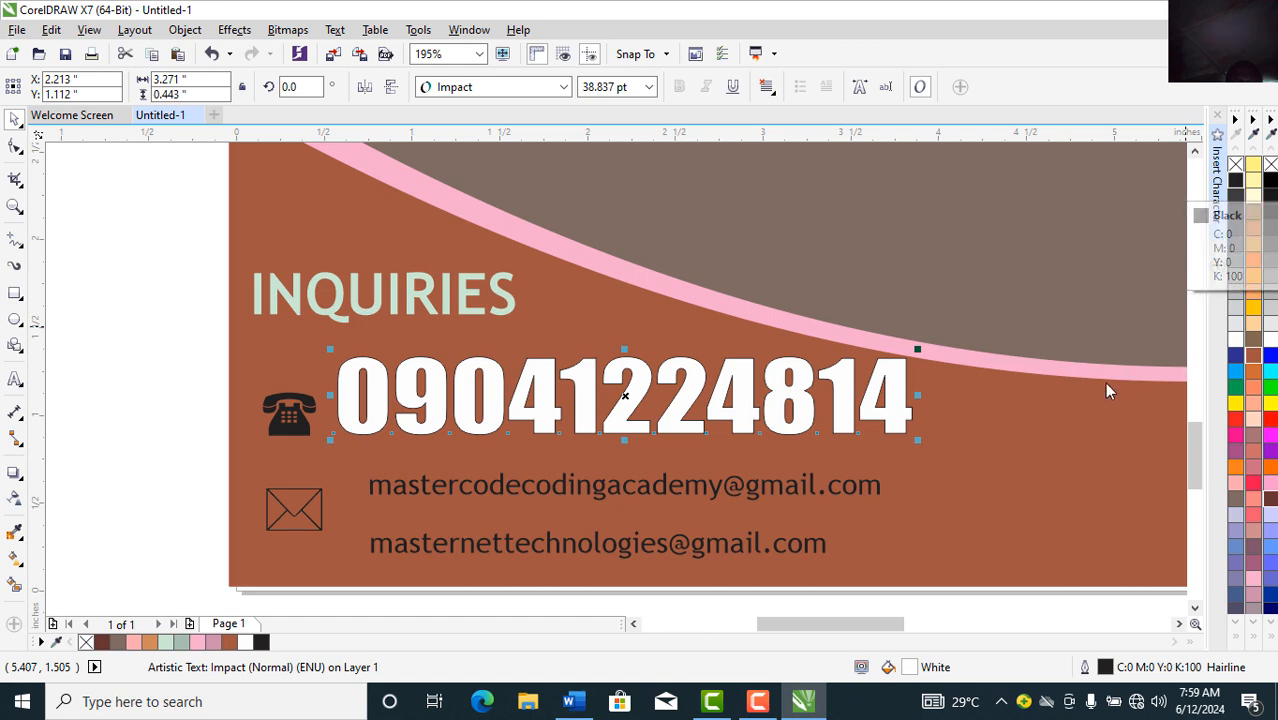
Step: Set the phone number's outline to 3.0 pt, behind the fill and scaling with the object
double_click(1108, 673)
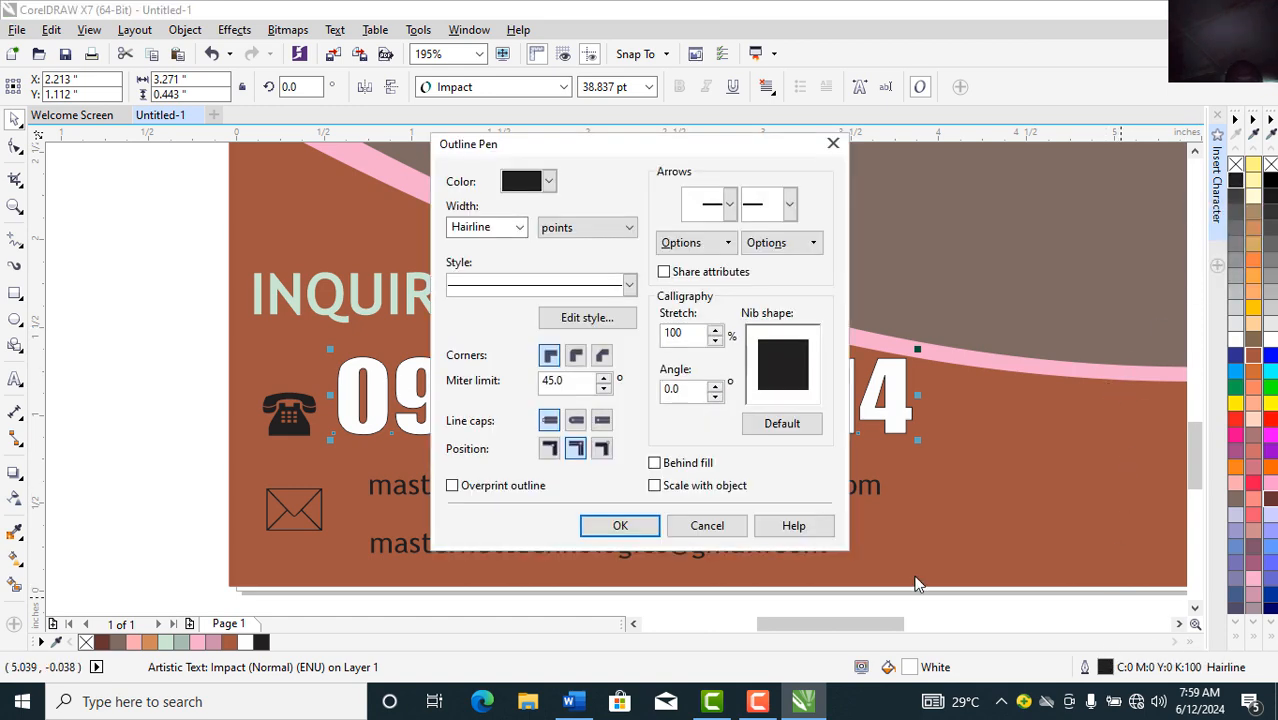
click(519, 227)
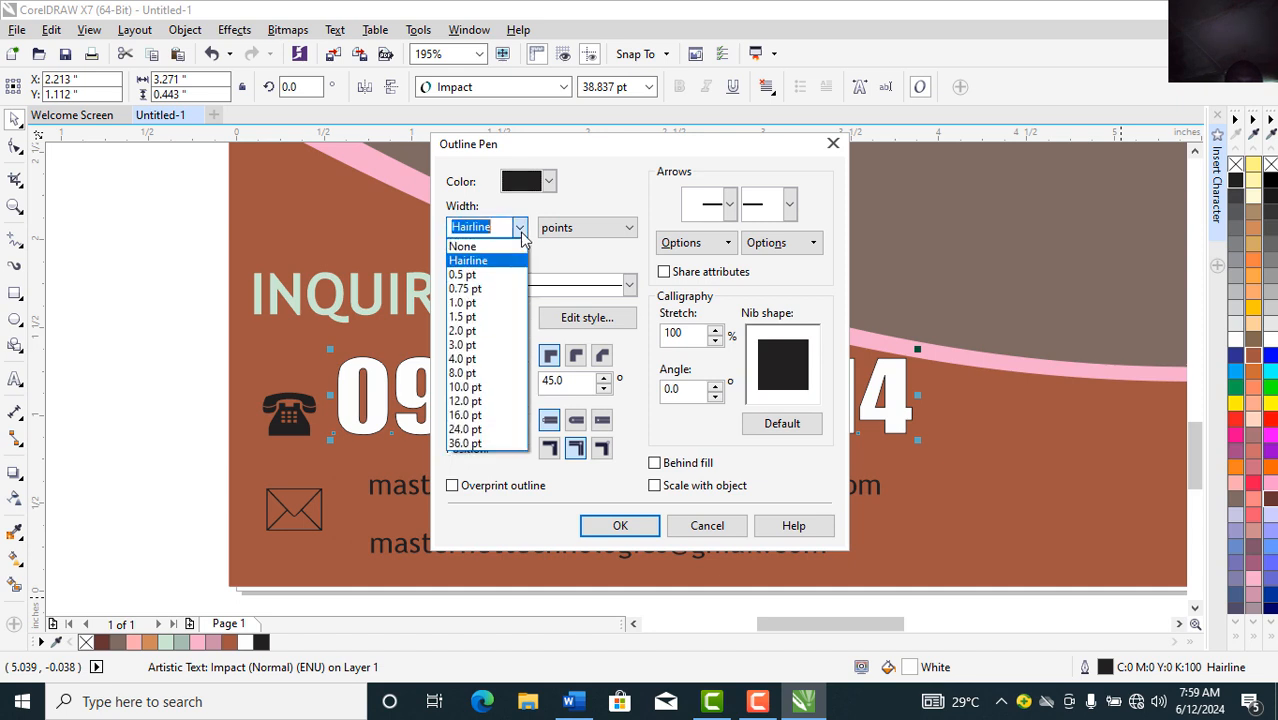
click(462, 345)
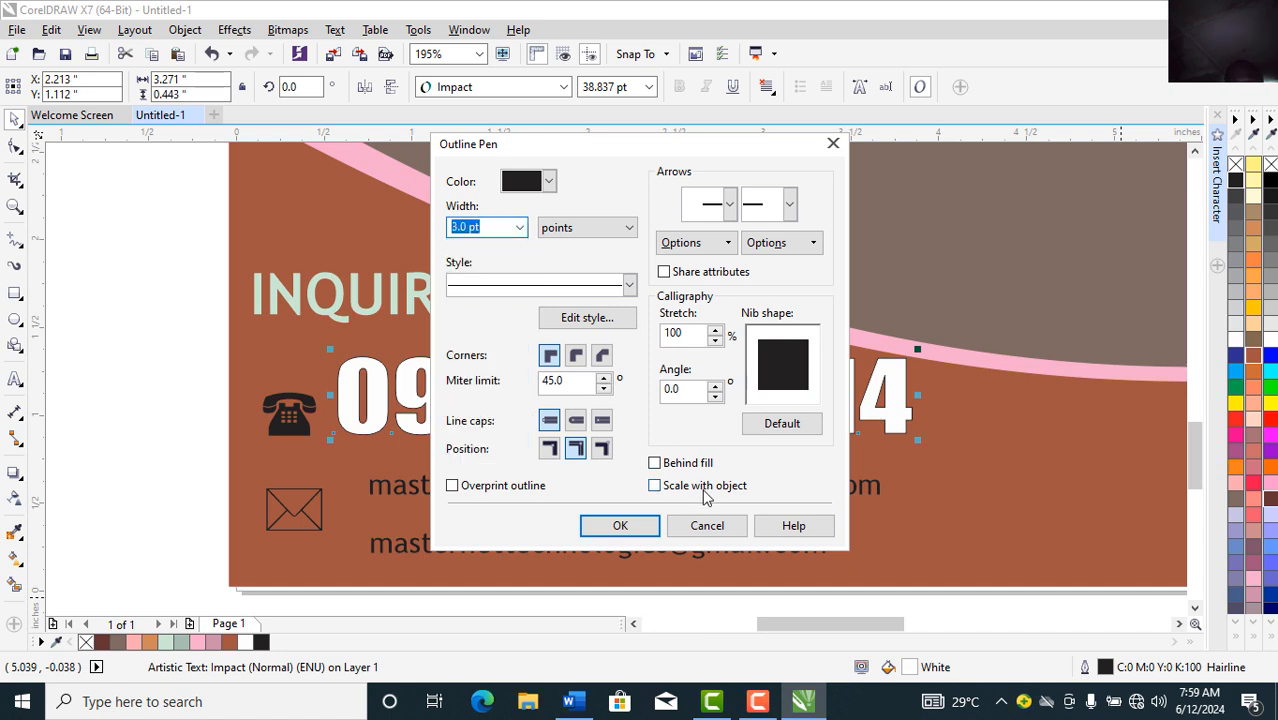
click(655, 487)
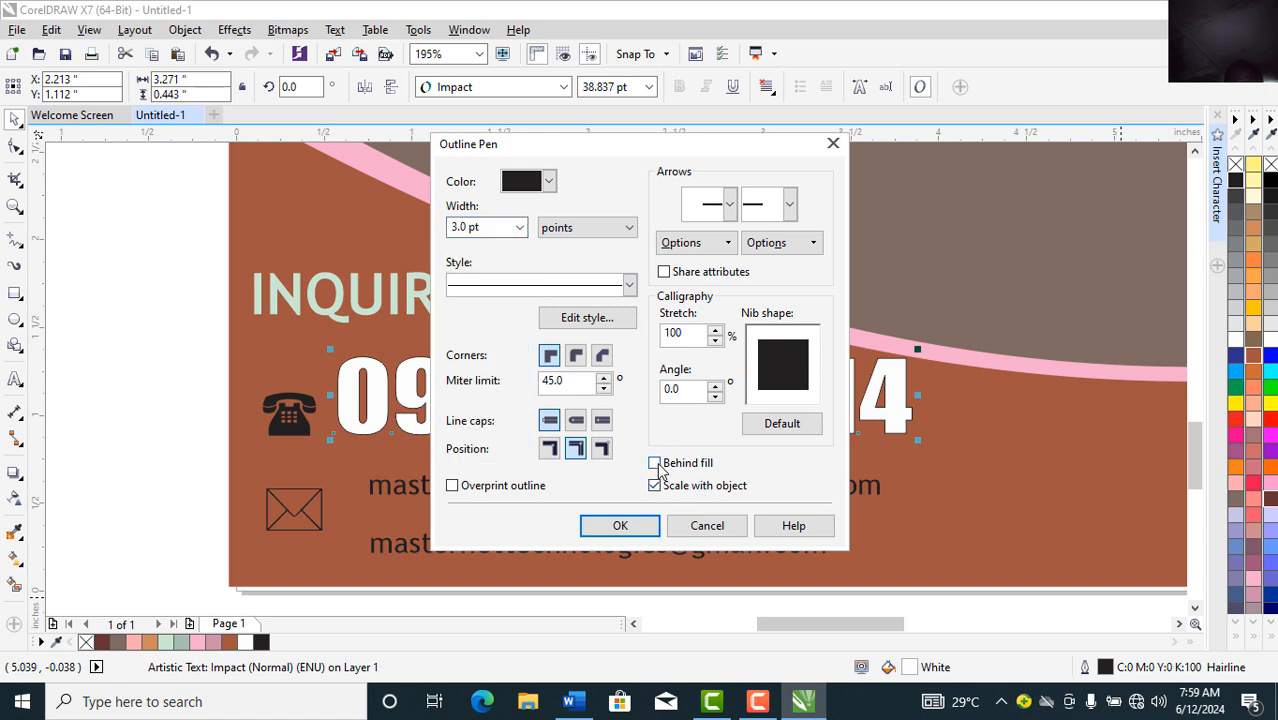
click(656, 465)
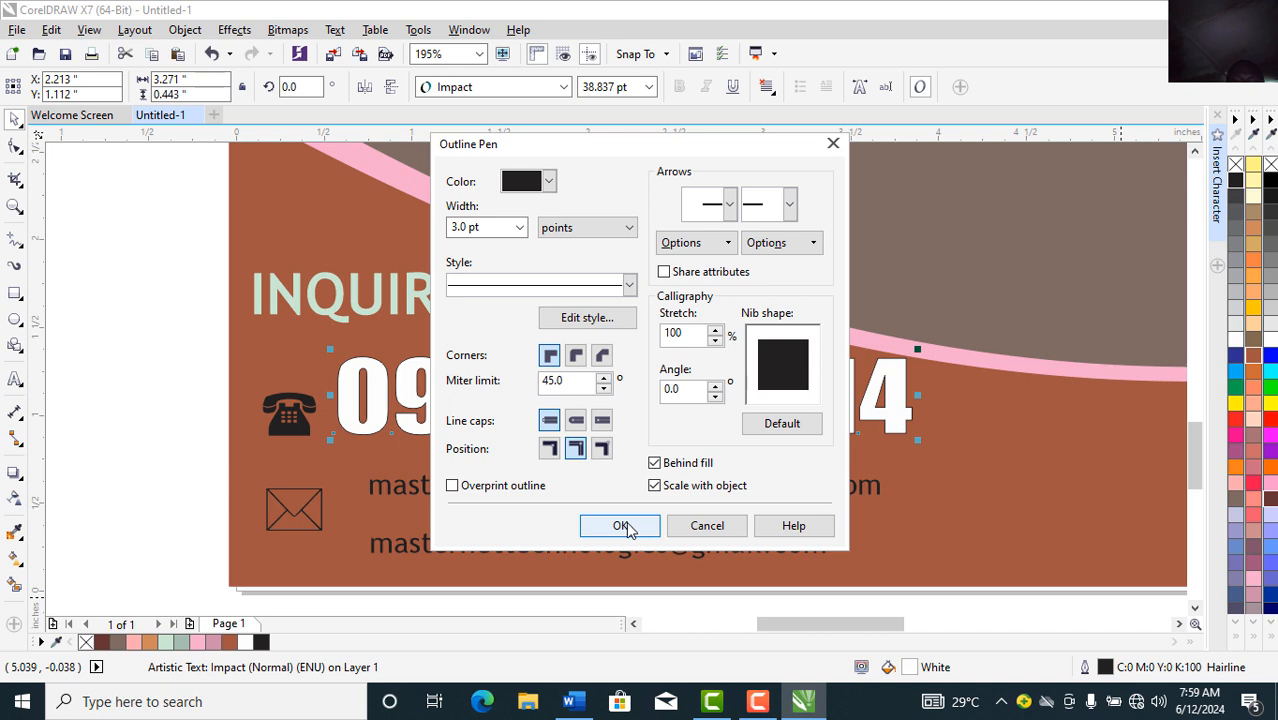
click(622, 526)
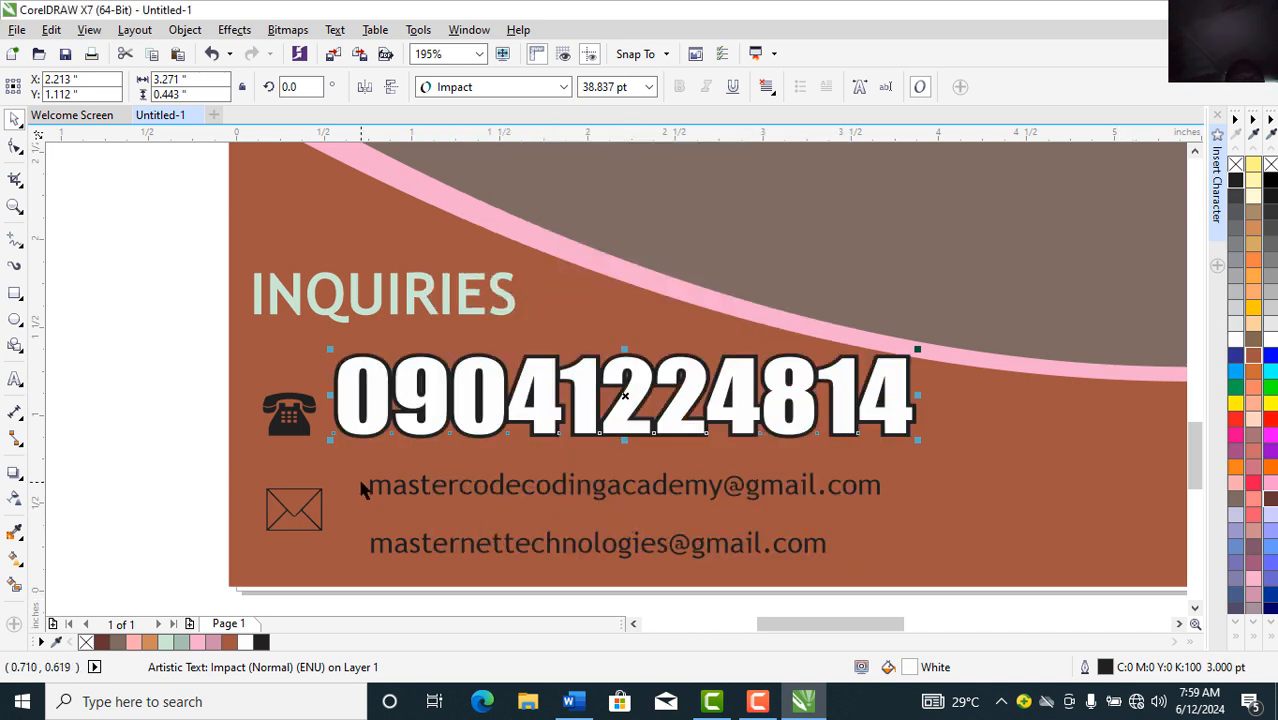
Step: Move the first e-mail line toward the envelope and tuck the second line under it
click(392, 490)
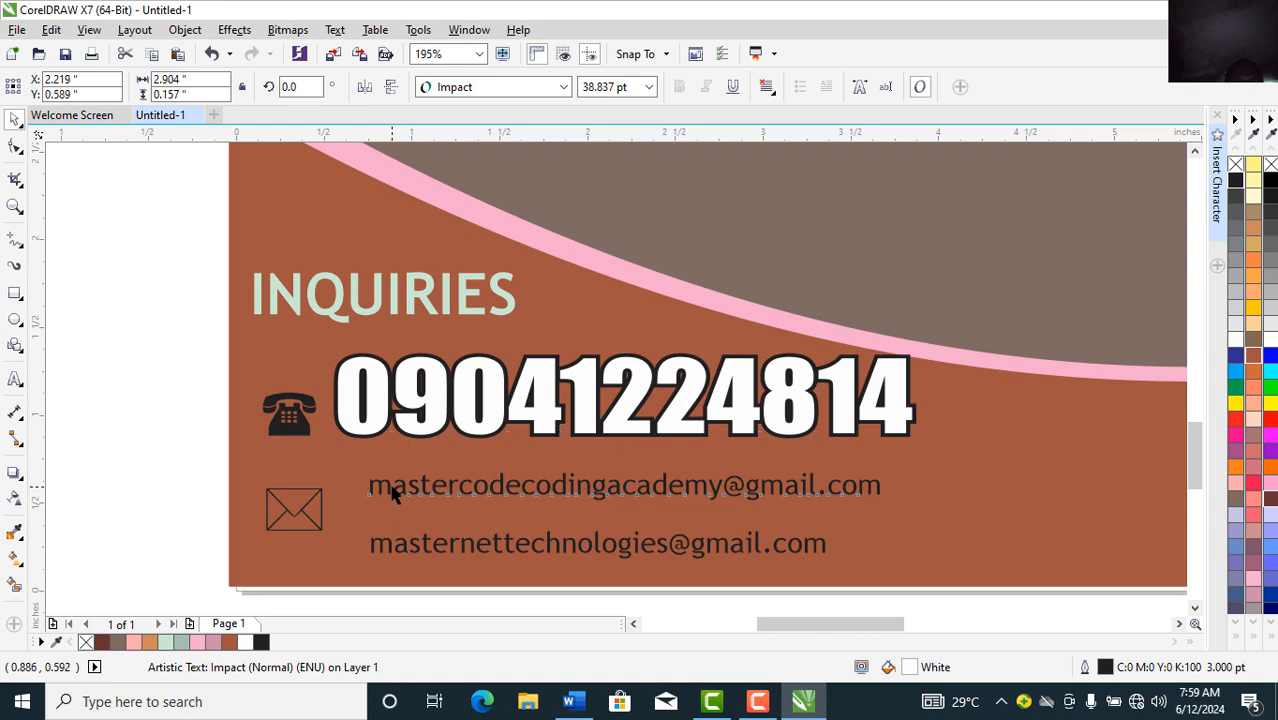
drag(392, 490, 371, 500)
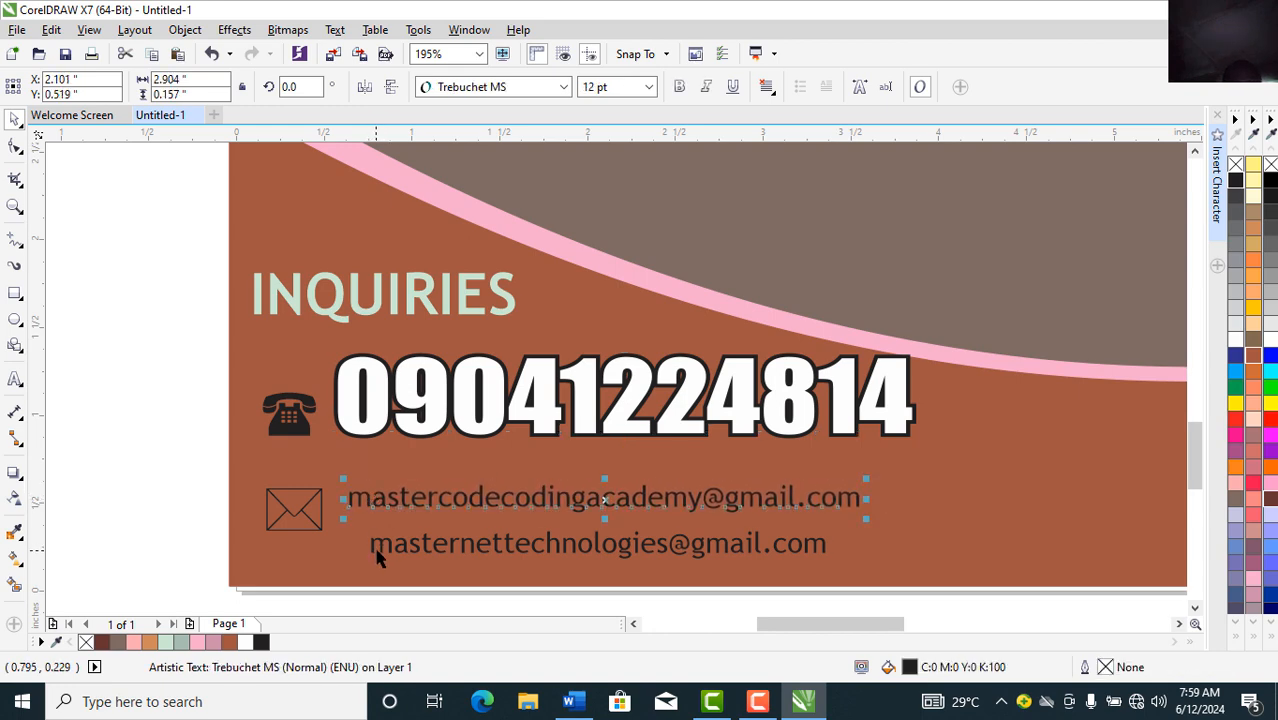
drag(383, 556, 358, 533)
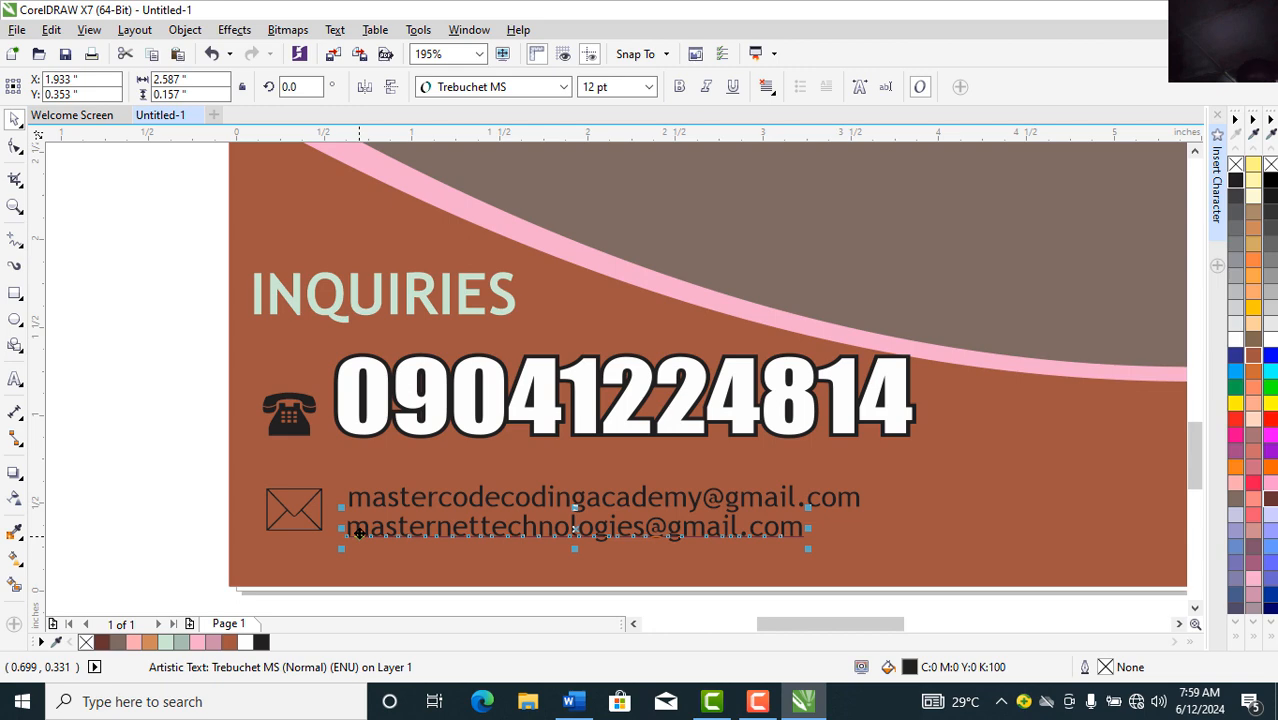
click(182, 314)
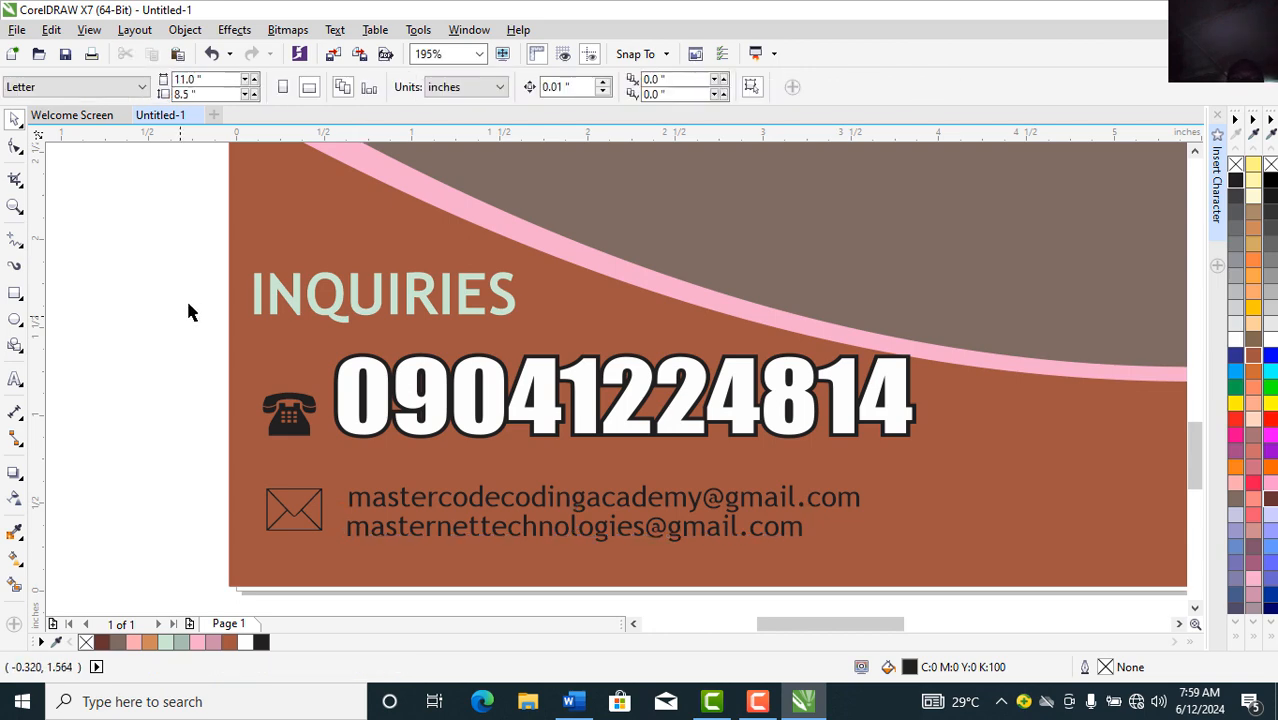
Step: Zoom to fit the whole page and open the polygon and star shapes flyout
click(481, 54)
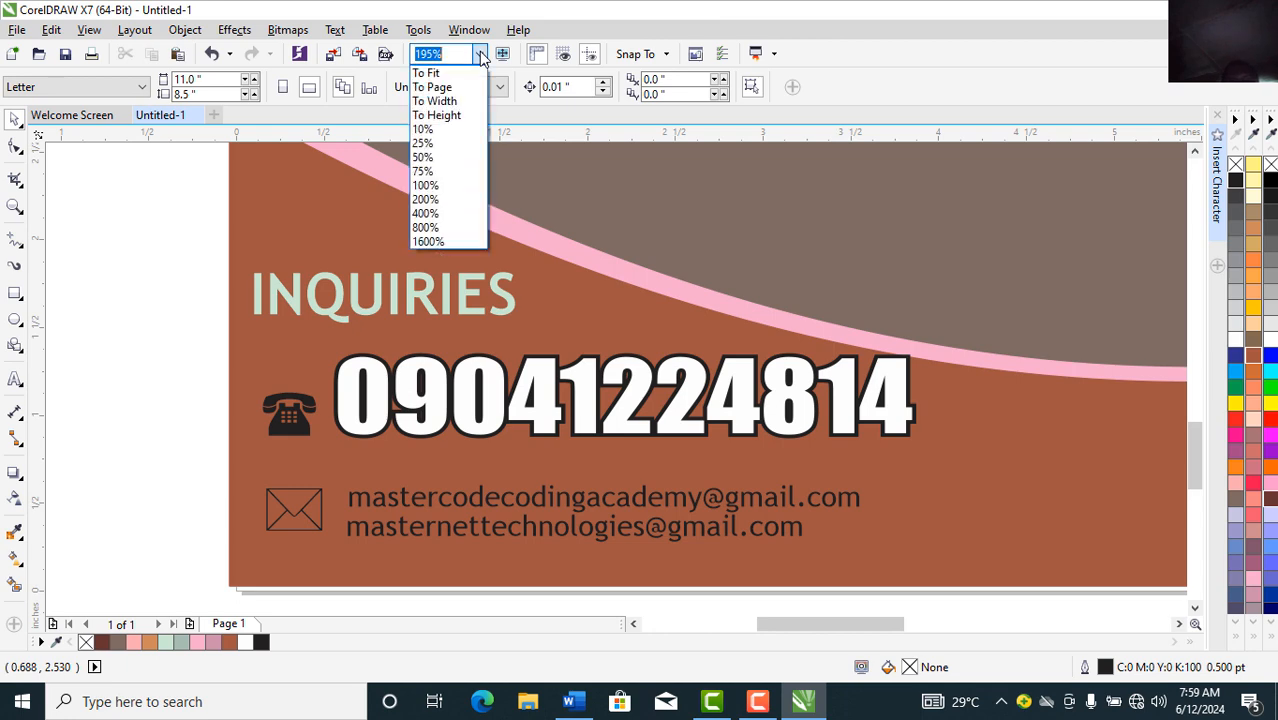
click(440, 88)
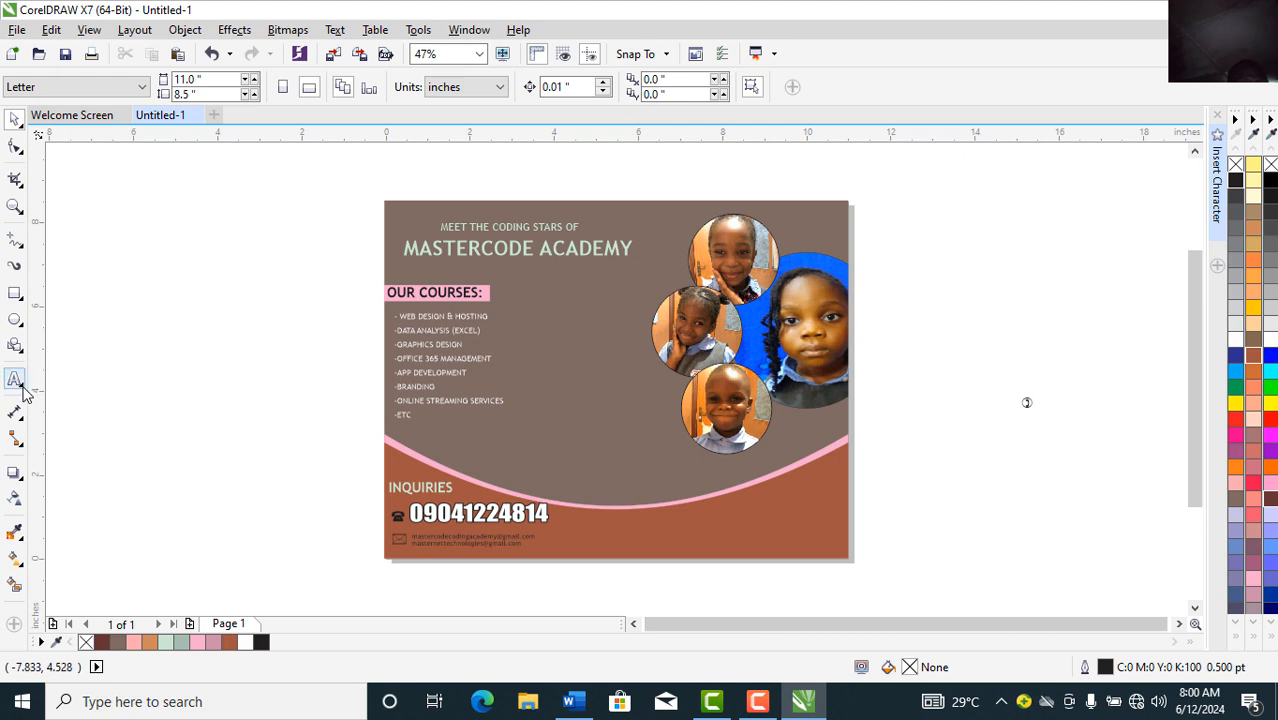
click(20, 350)
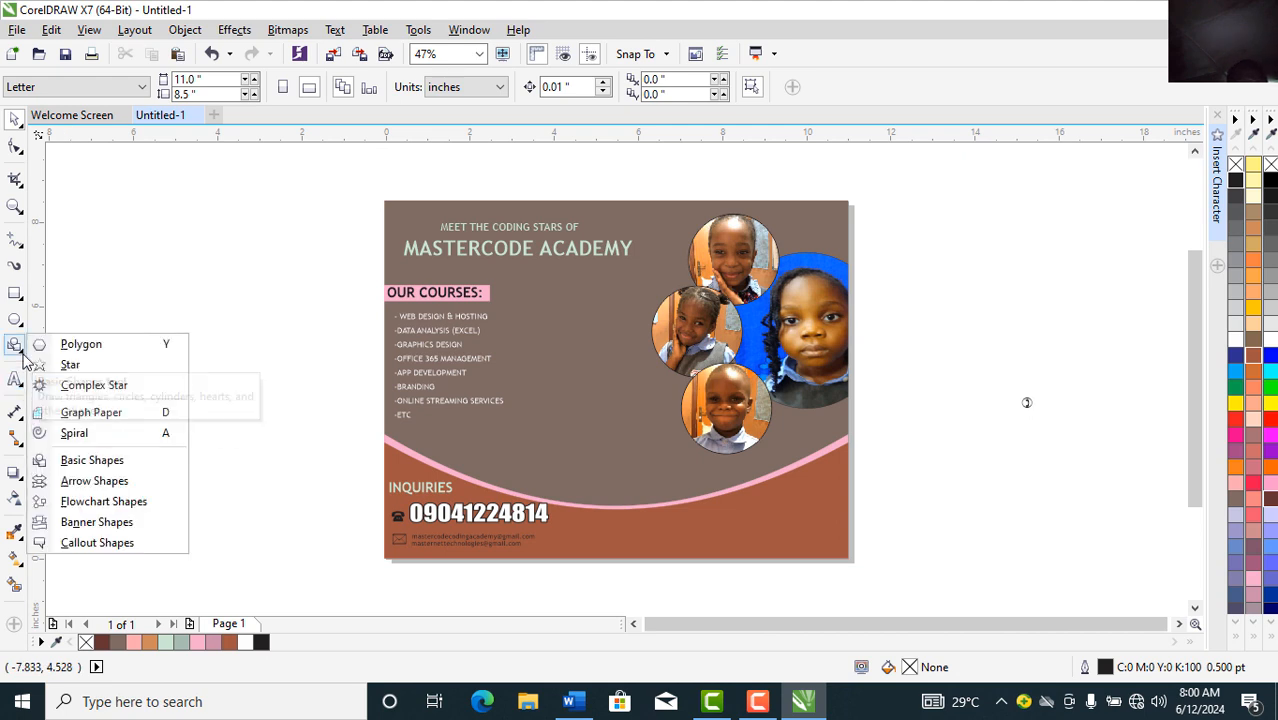
Step: Draw a six-sided hexagon and nudge it left between the course list and photos
click(82, 344)
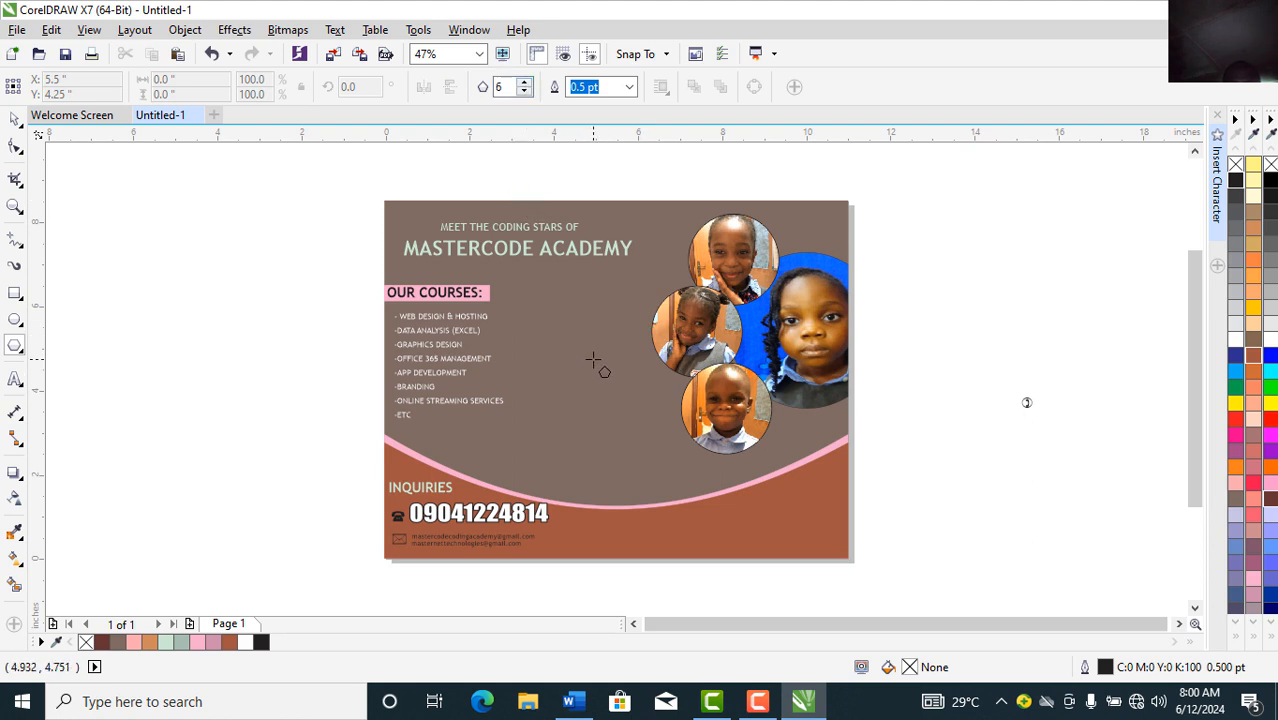
click(600, 368)
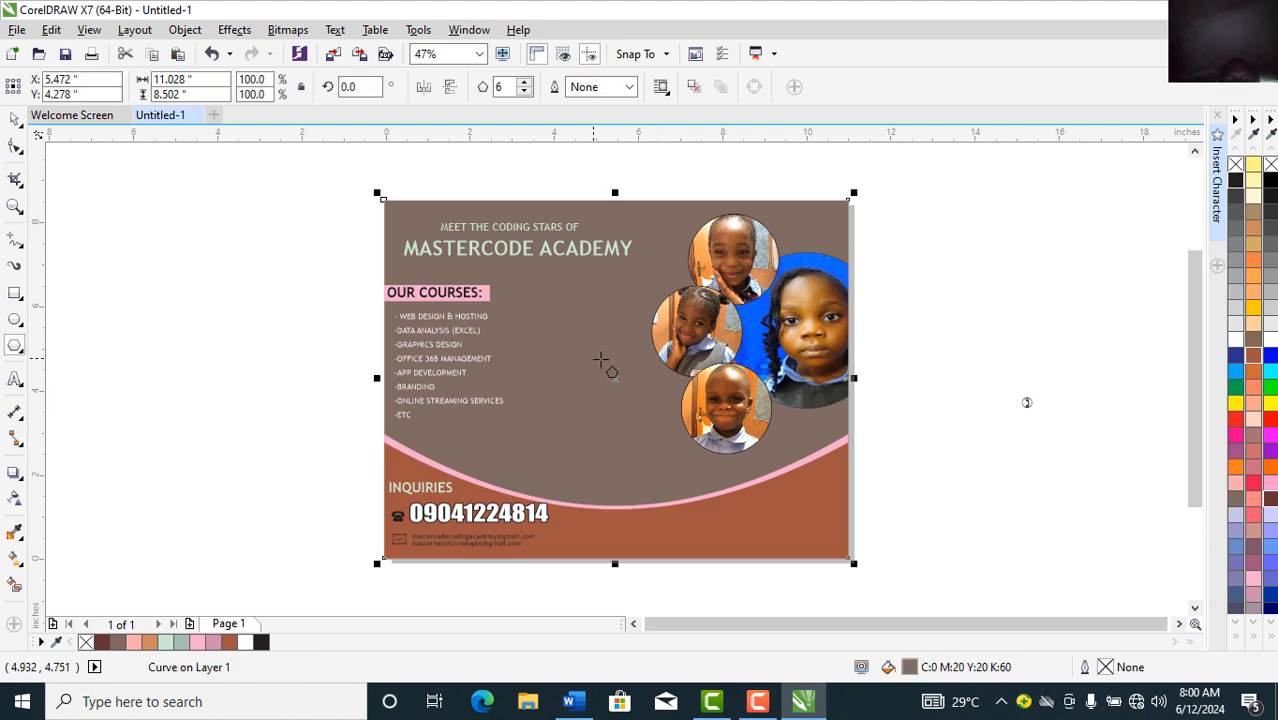
drag(603, 366, 522, 484)
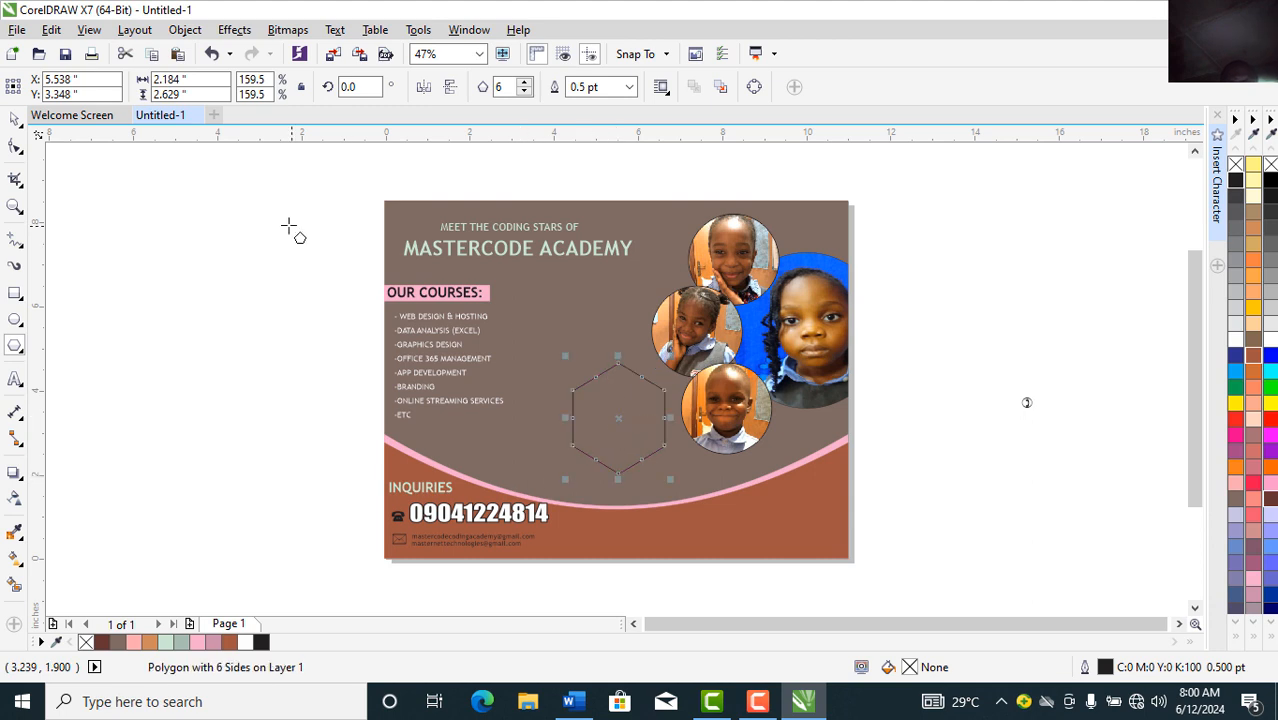
click(13, 120)
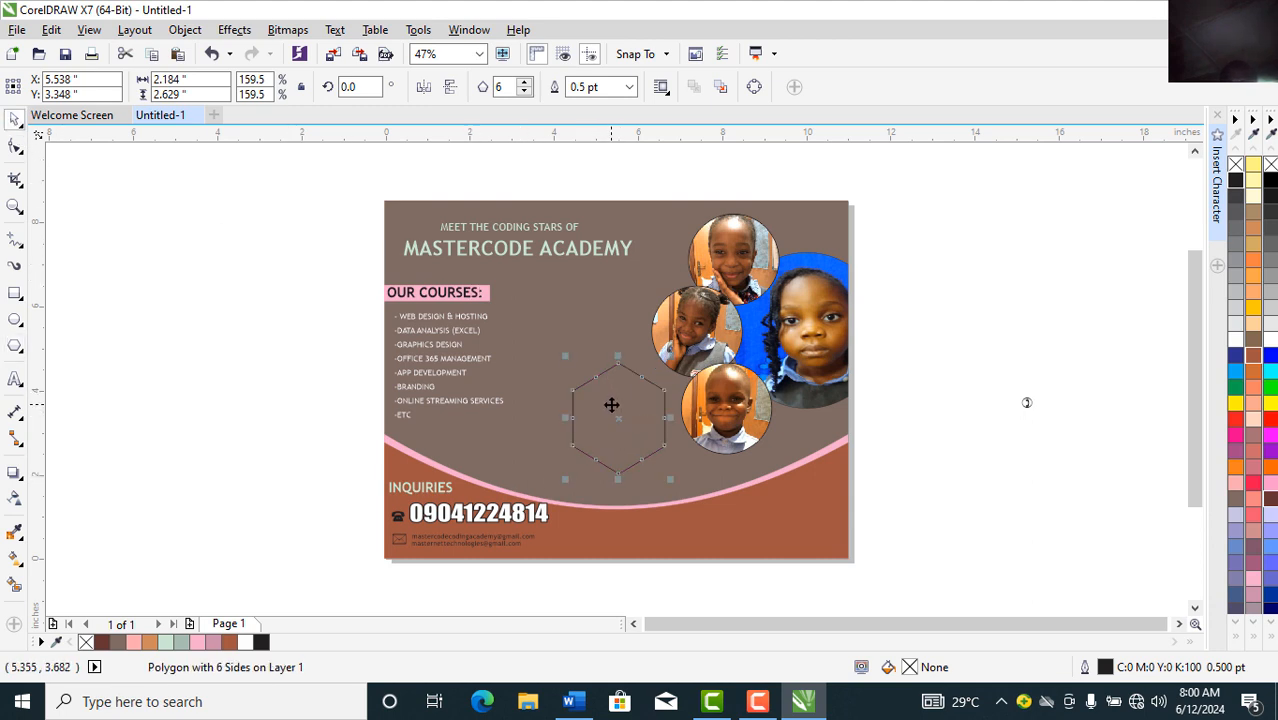
mouse_move(611, 404)
mouse_down()
mouse_move(580, 401)
mouse_move(594, 400)
mouse_up()
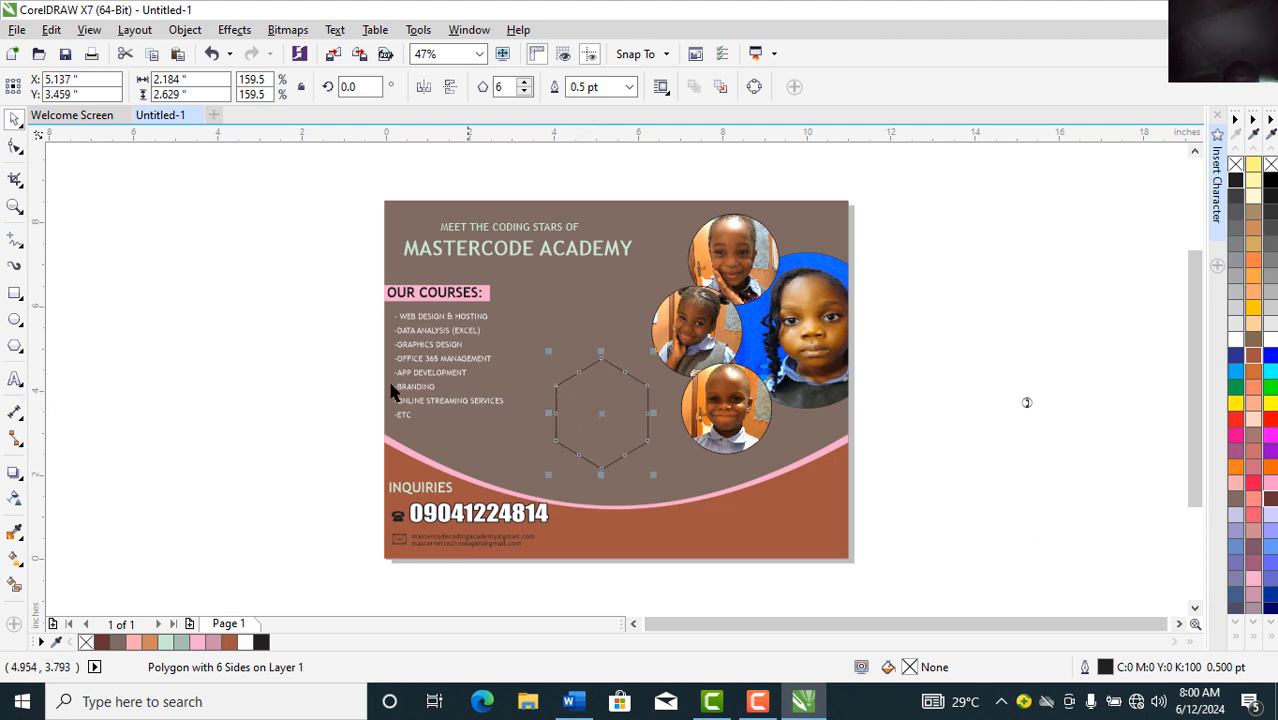
click(147, 344)
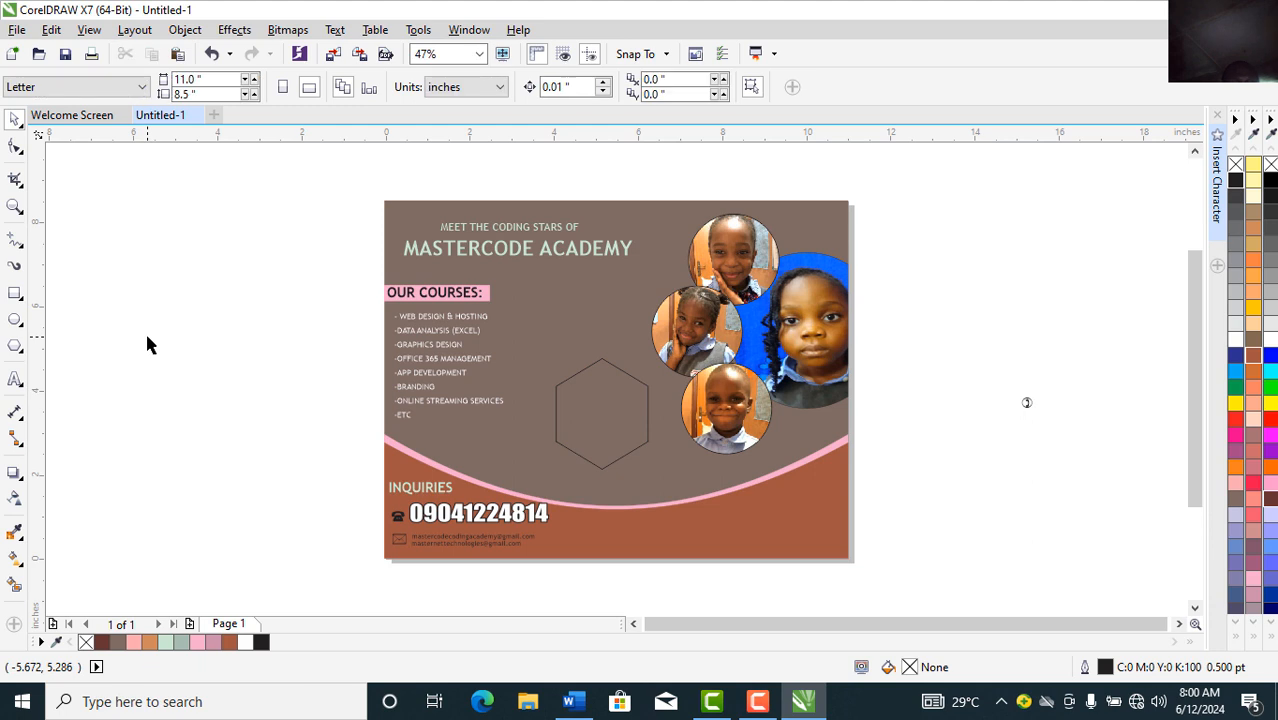
Step: Add text 'AWARD WINNERS' left of the page with 'FOR BEST KID' on a line below
click(14, 381)
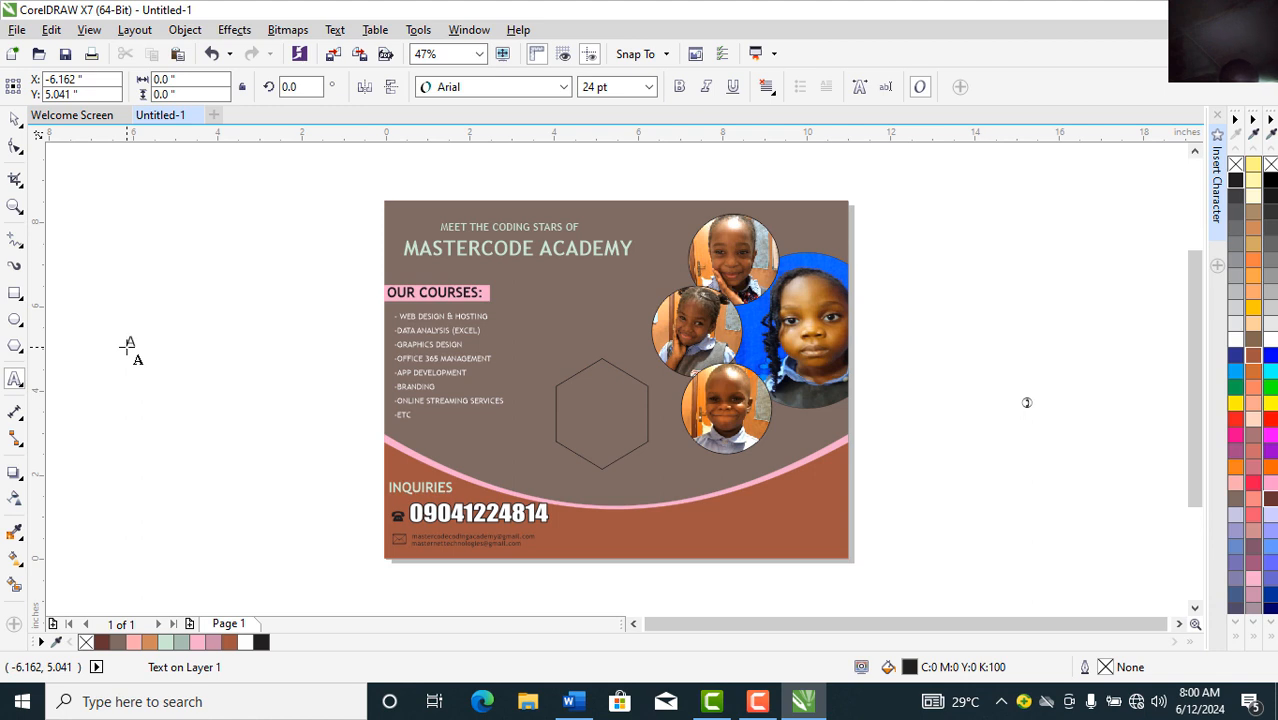
click(128, 345)
text(AWARD WINNERS)
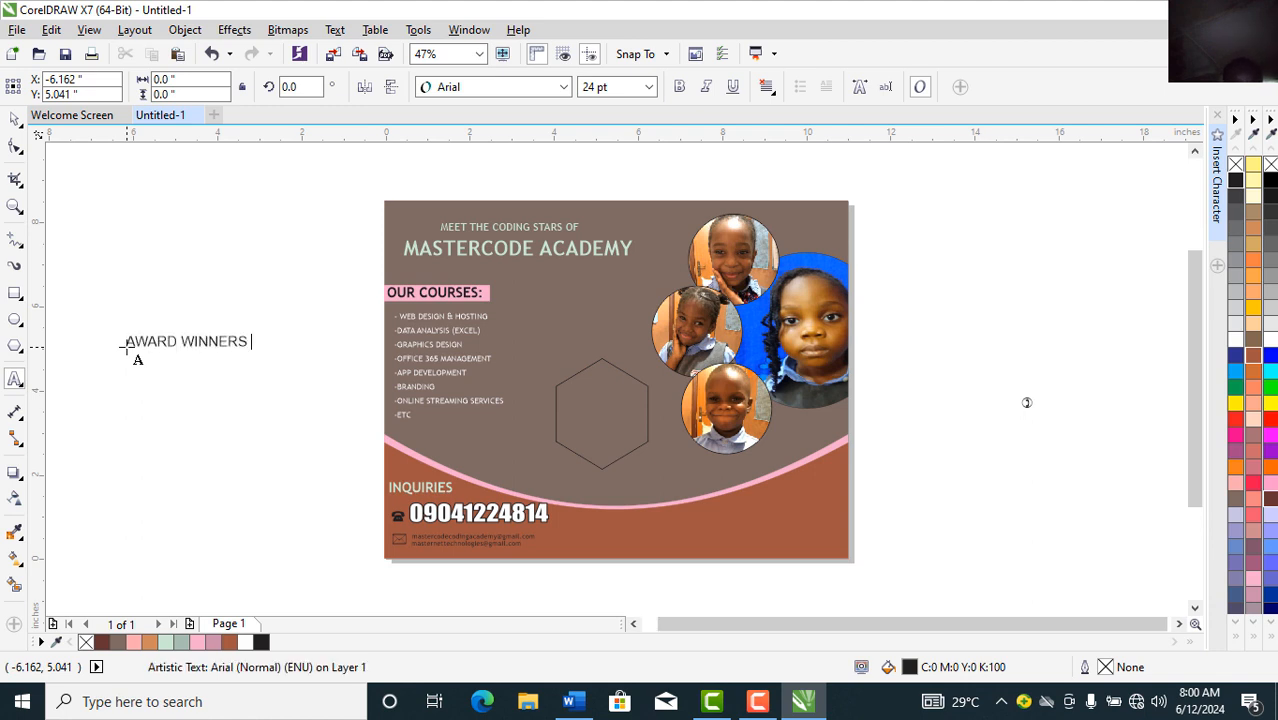
key(Escape)
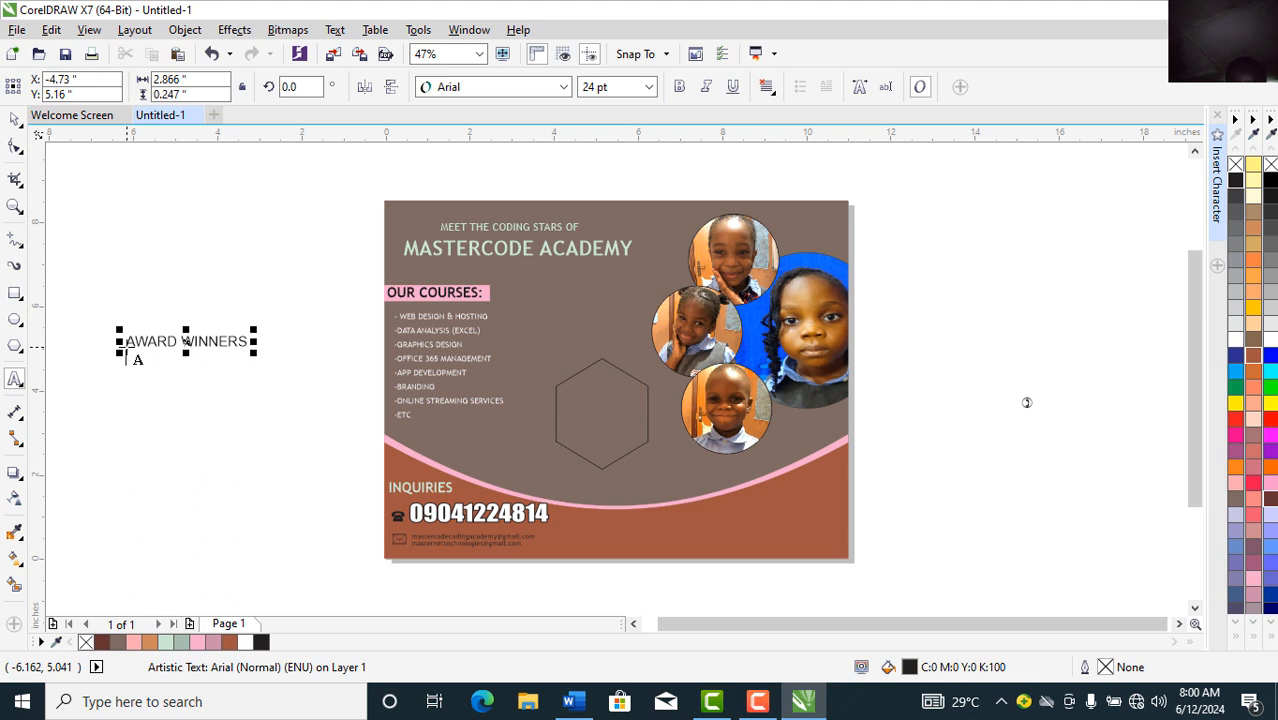
click(127, 352)
text(FOR BEST)
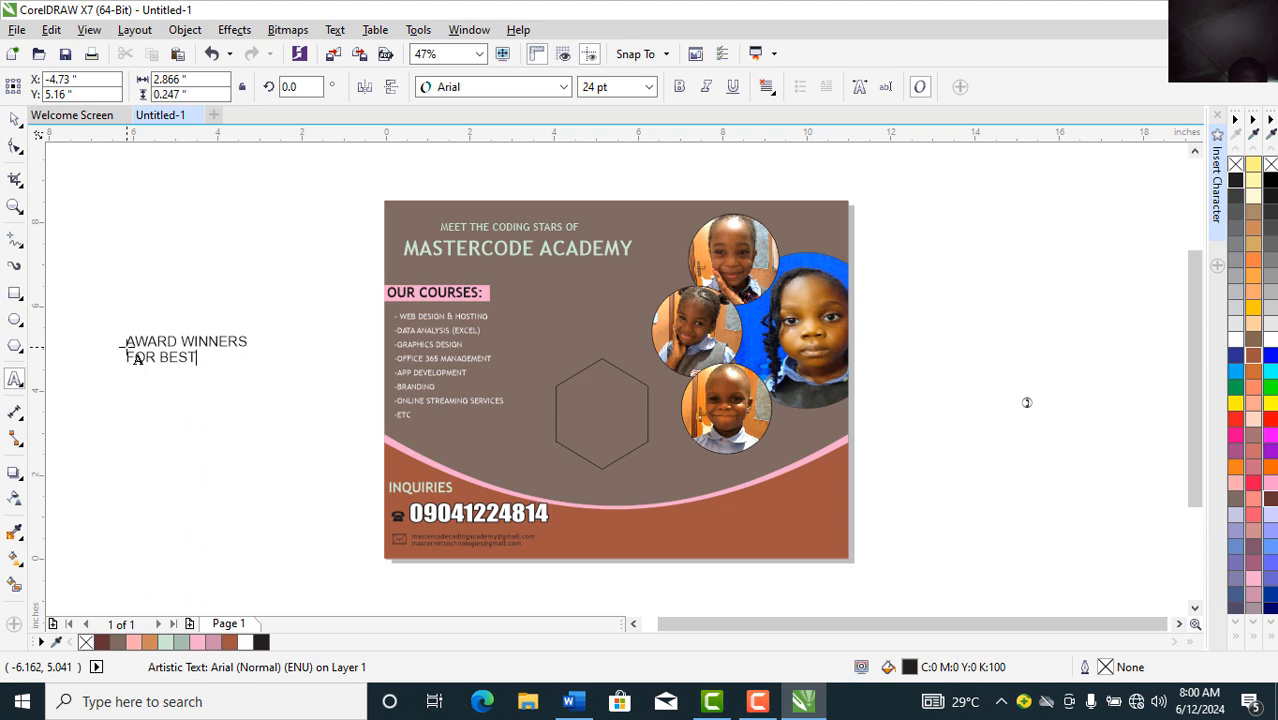
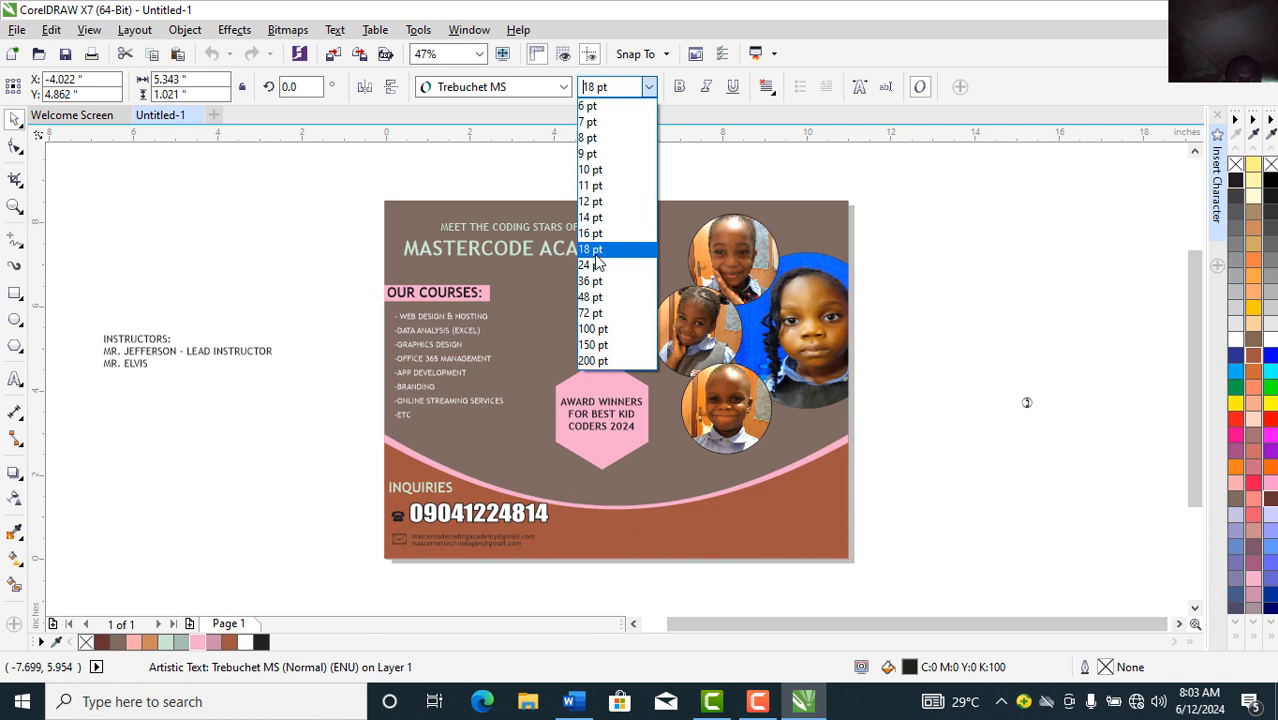
Step: Make the instructors text 18 pt, white and bold, and place it on the lower-right brown band
click(594, 254)
drag(170, 365, 715, 534)
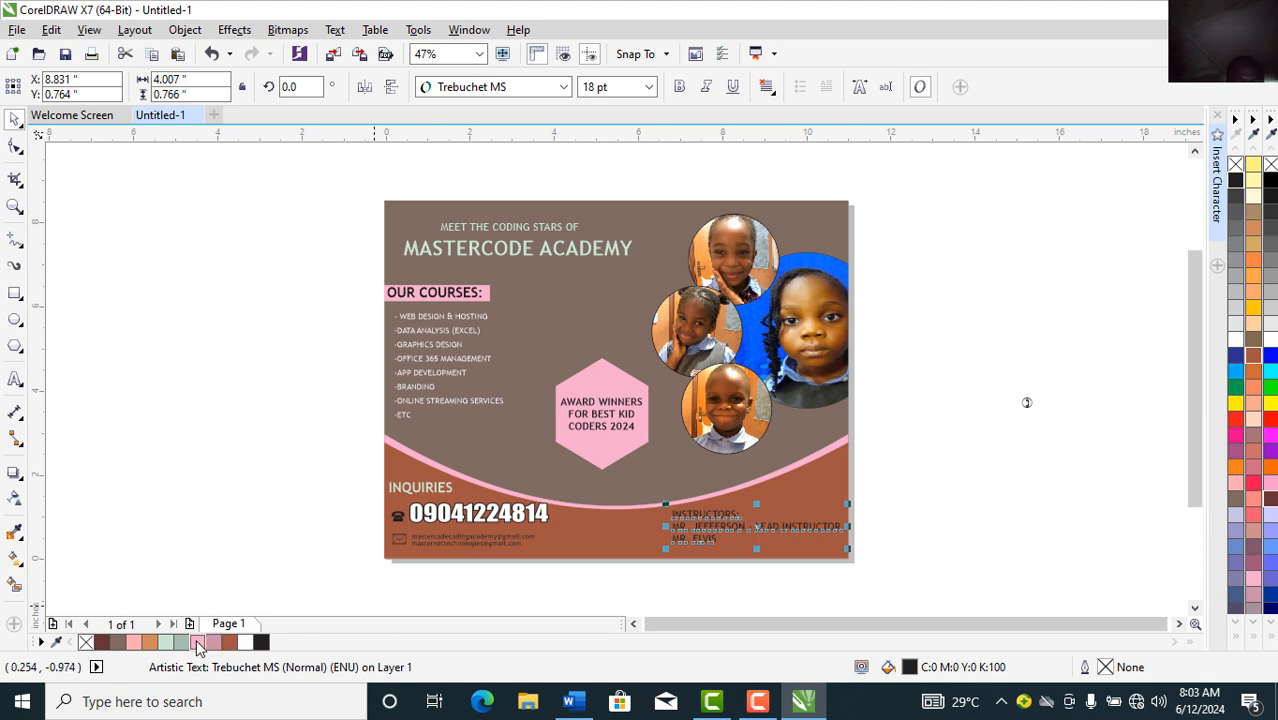
click(244, 642)
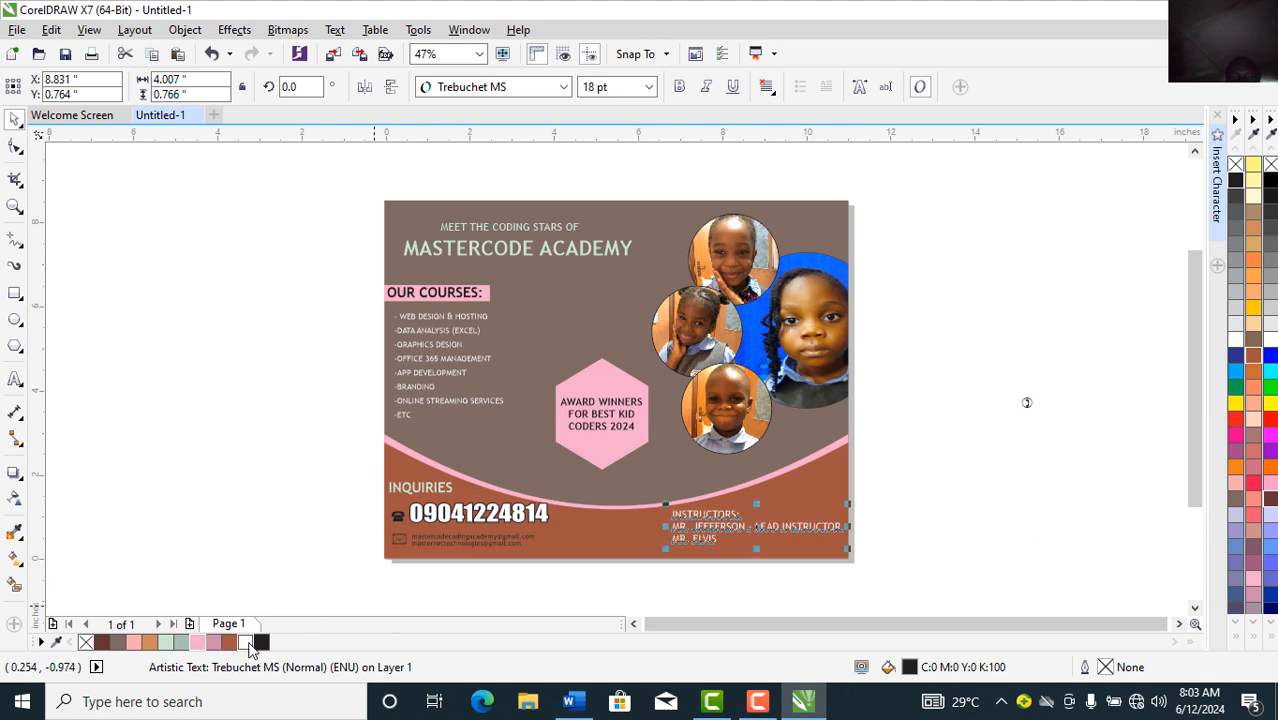
click(679, 87)
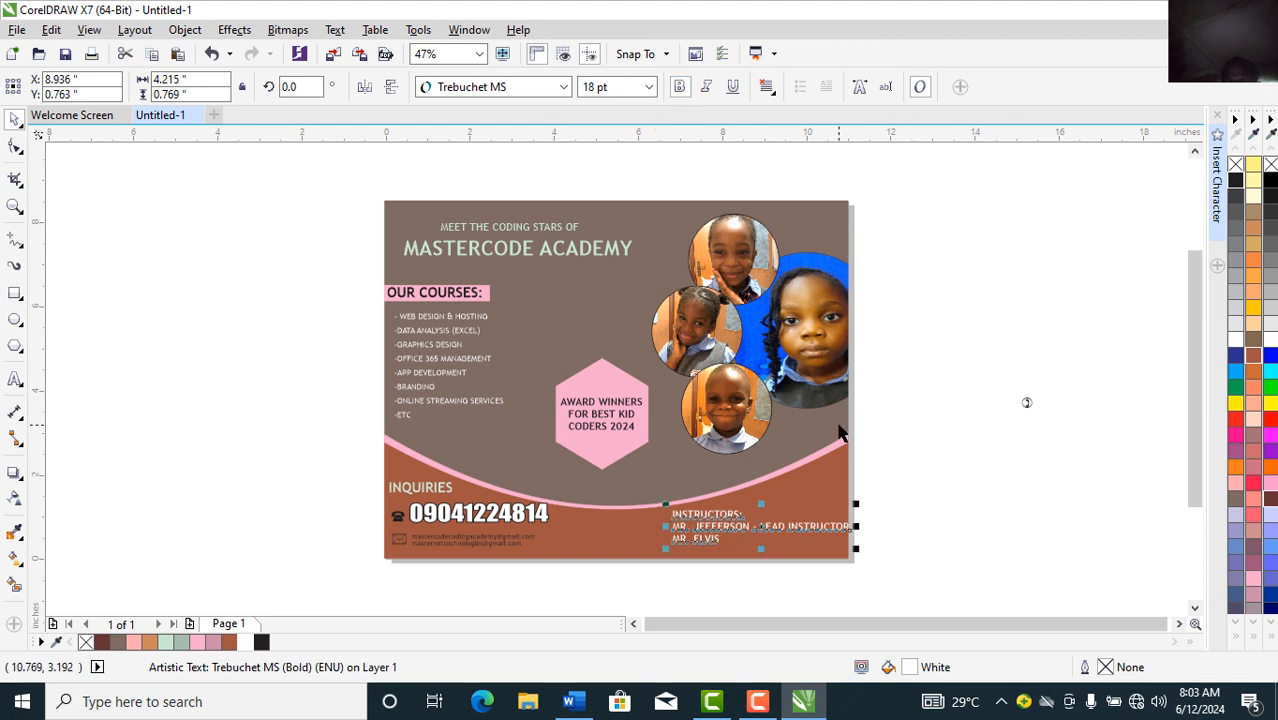
click(712, 528)
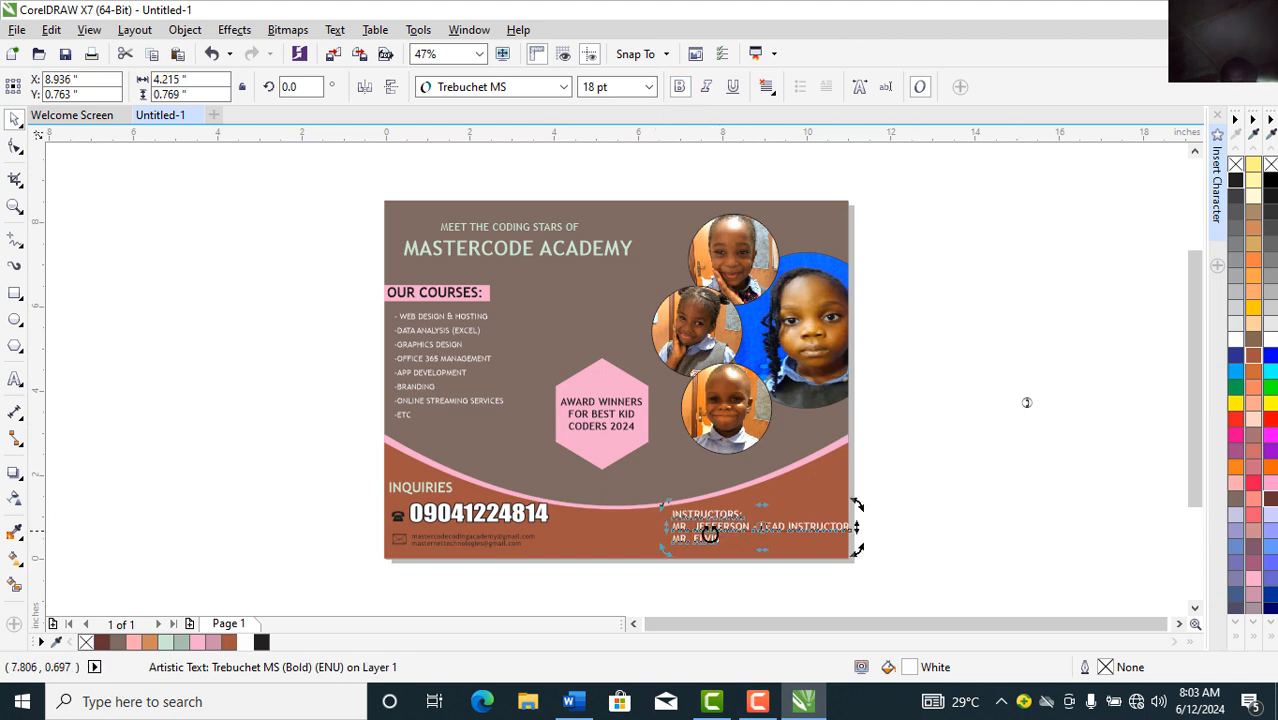
click(709, 533)
drag(709, 531, 704, 535)
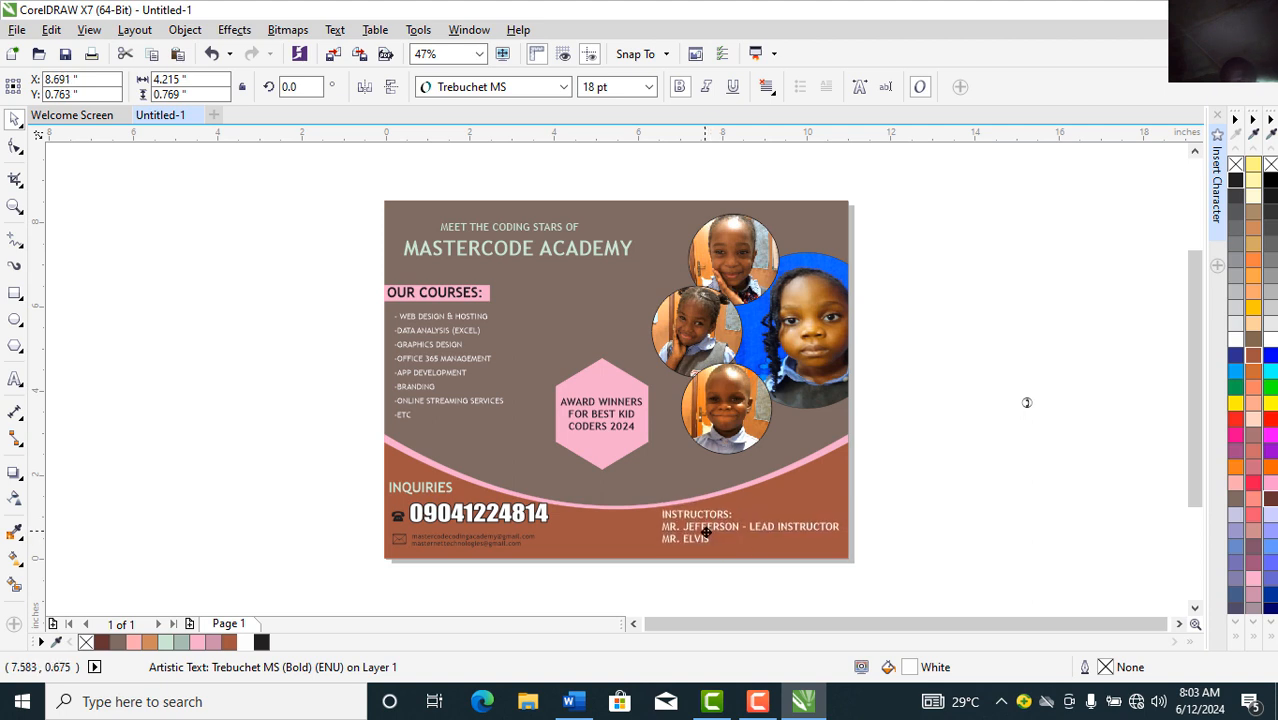
click(945, 502)
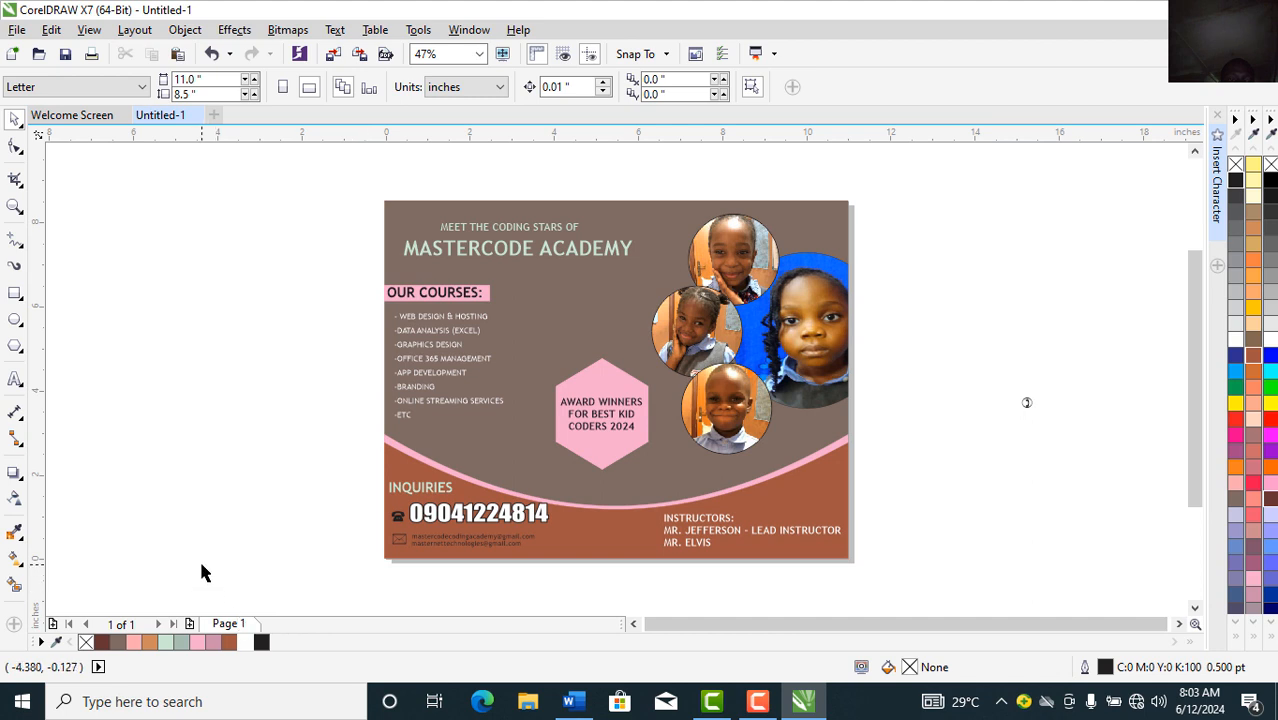
Step: Add page 2 and draw a large circle centred on it
click(190, 624)
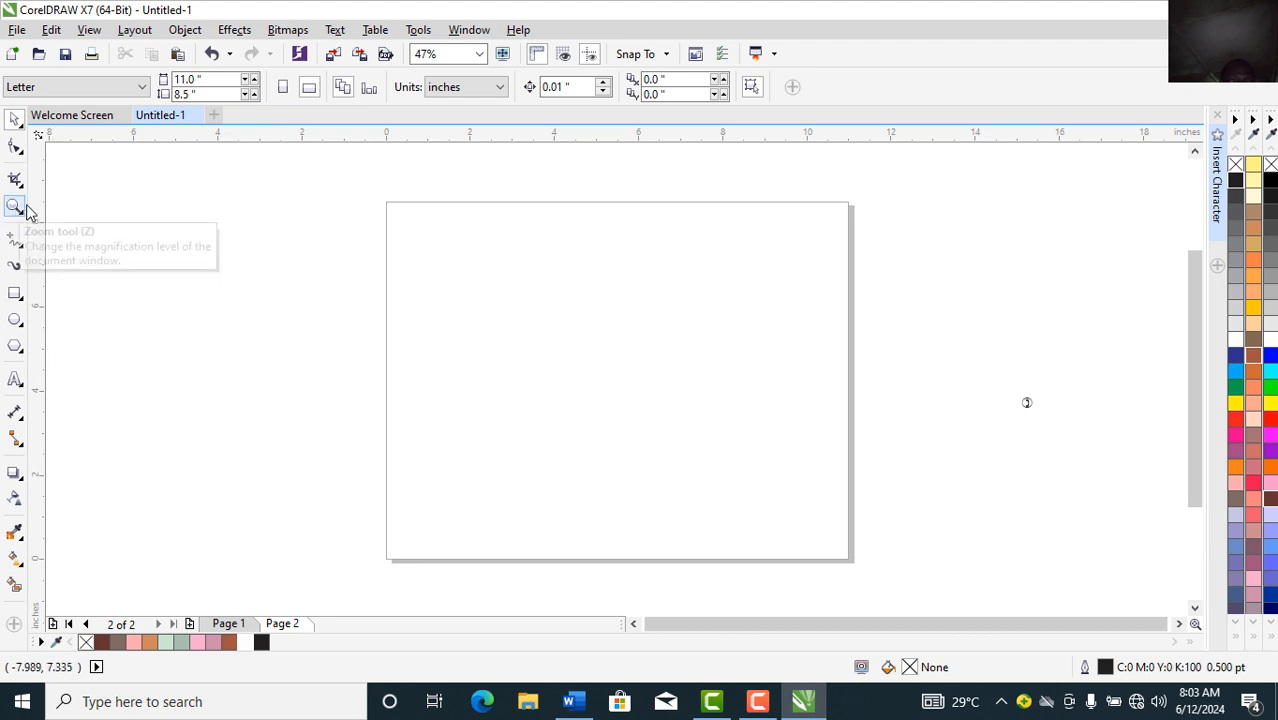
click(14, 320)
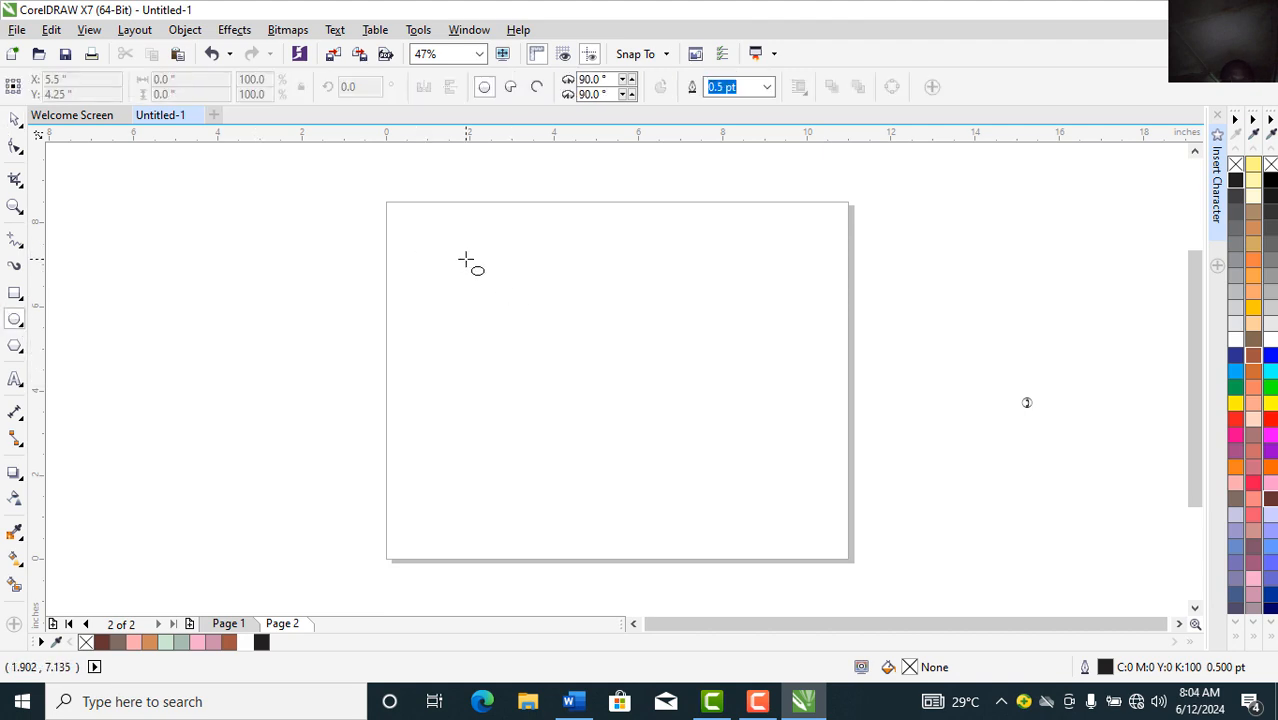
drag(465, 259, 728, 521)
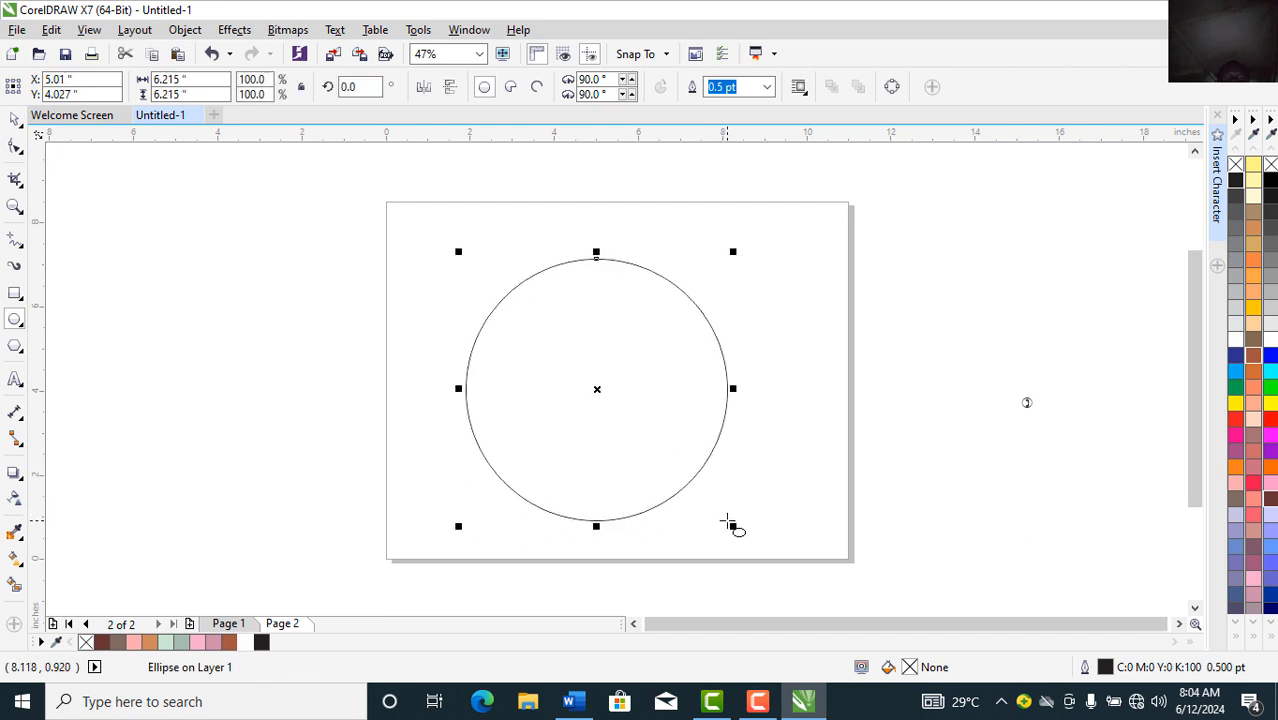
click(14, 123)
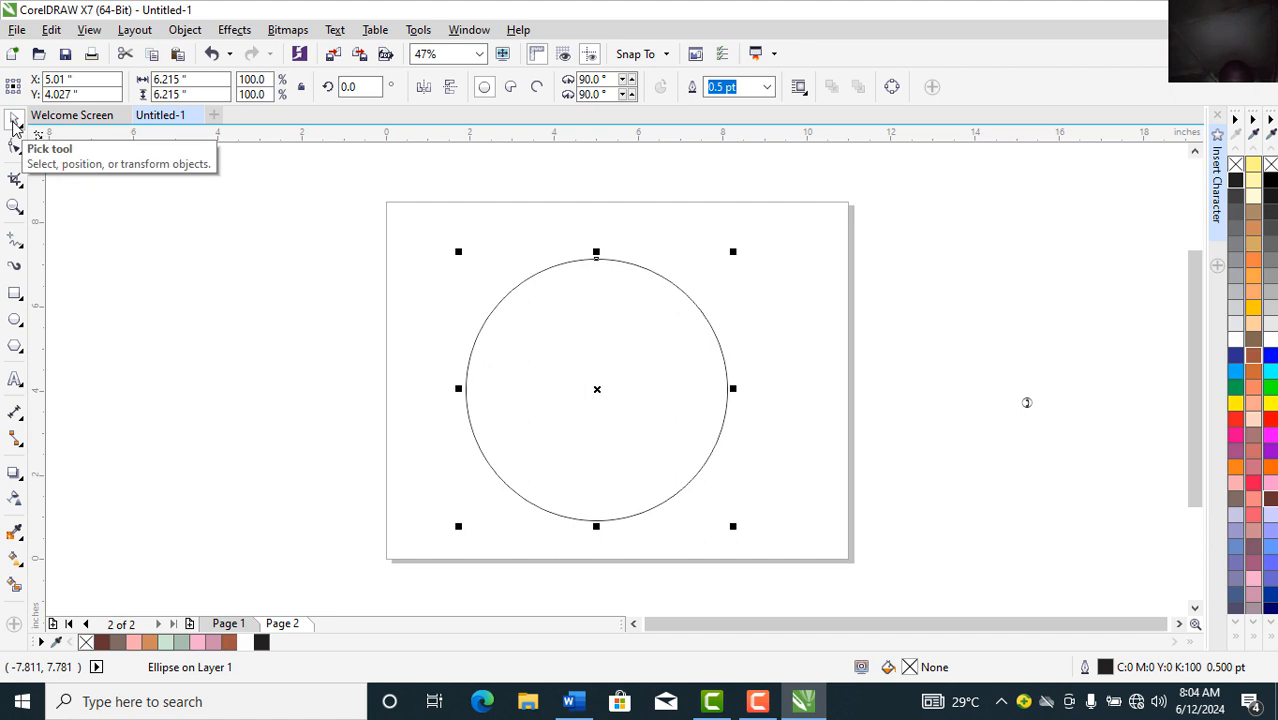
key(p)
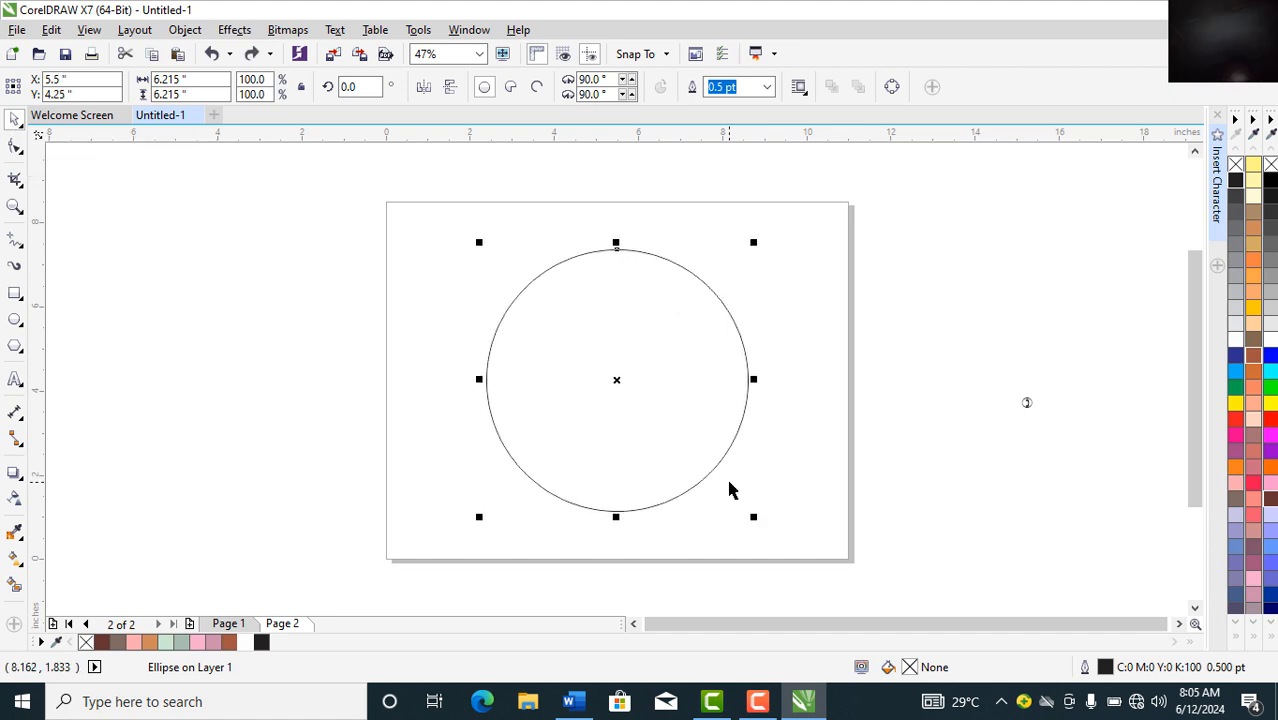
Step: Duplicate the circle and shrink the copy to 4.16 inches wide, centred inside the original
key(plus)
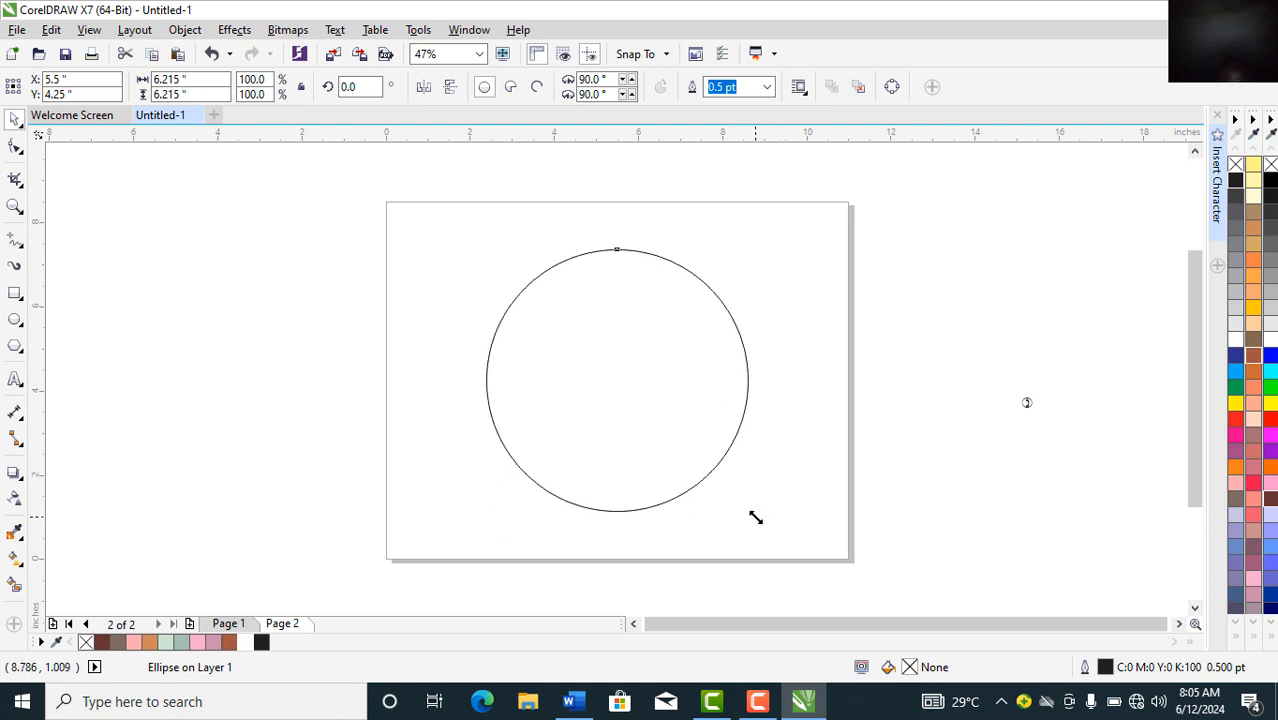
drag(754, 516, 711, 463)
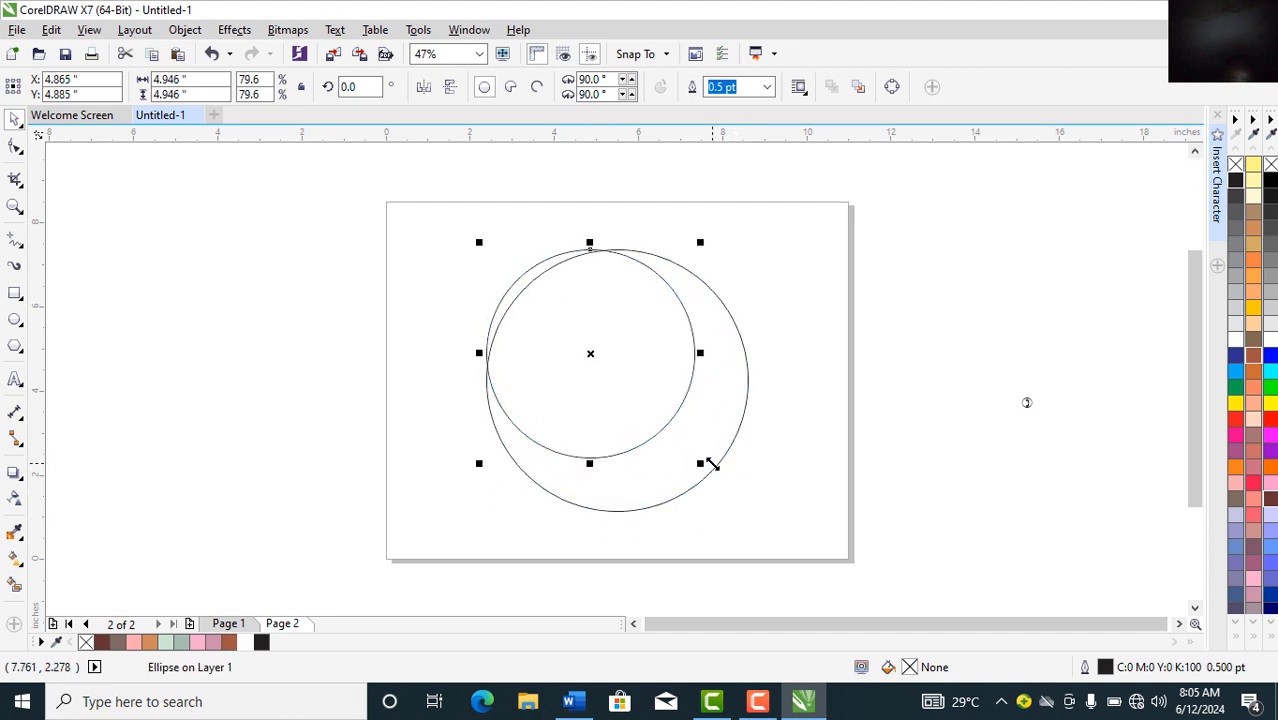
key(p)
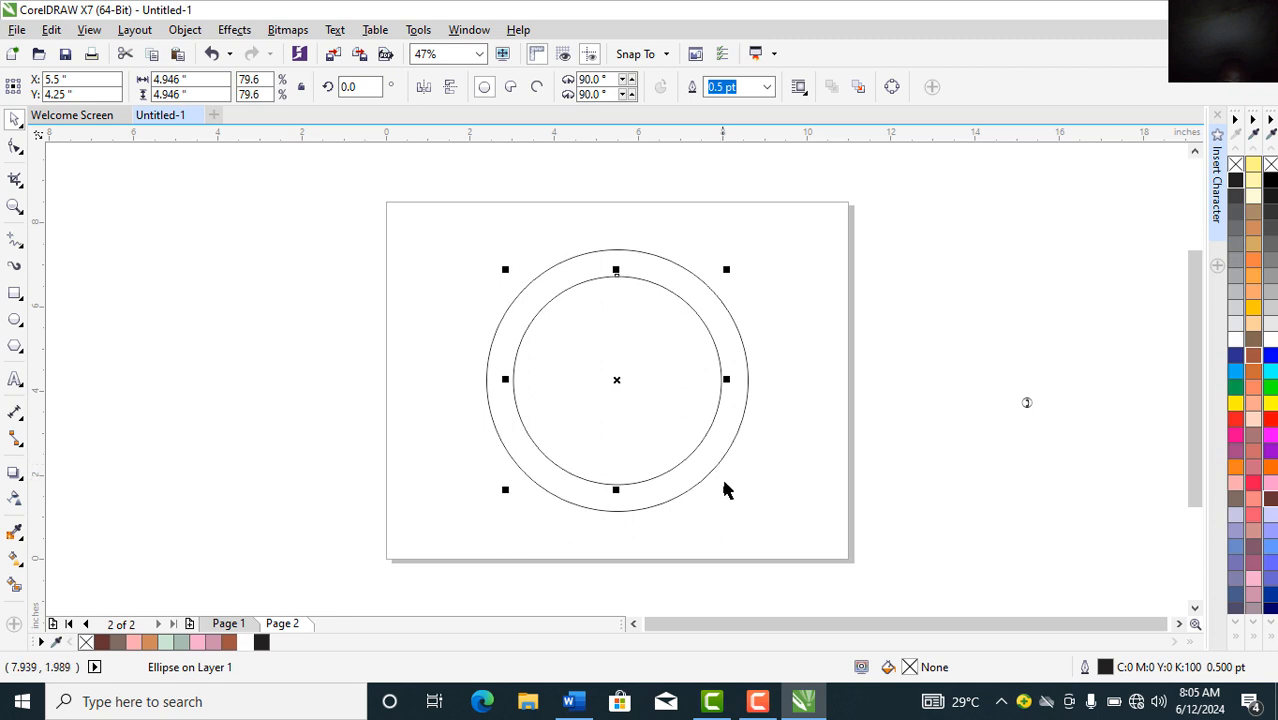
drag(725, 489, 707, 472)
key(p)
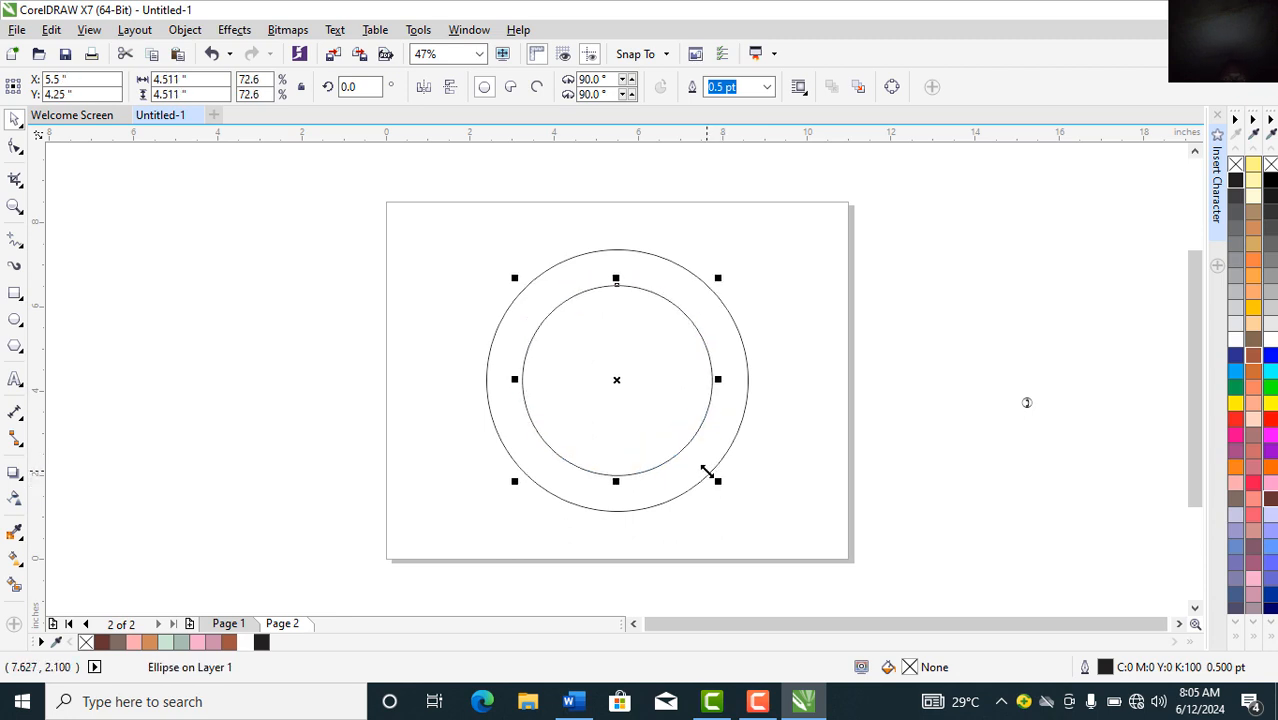
drag(716, 480, 705, 469)
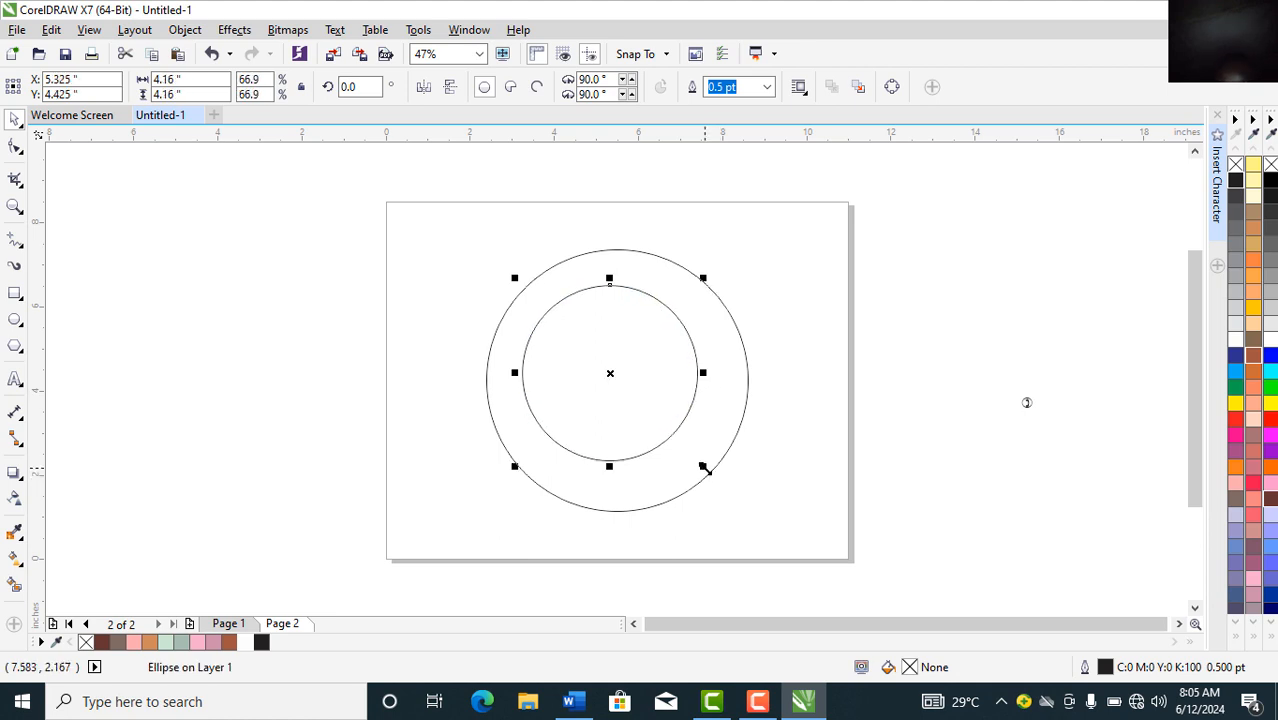
key(p)
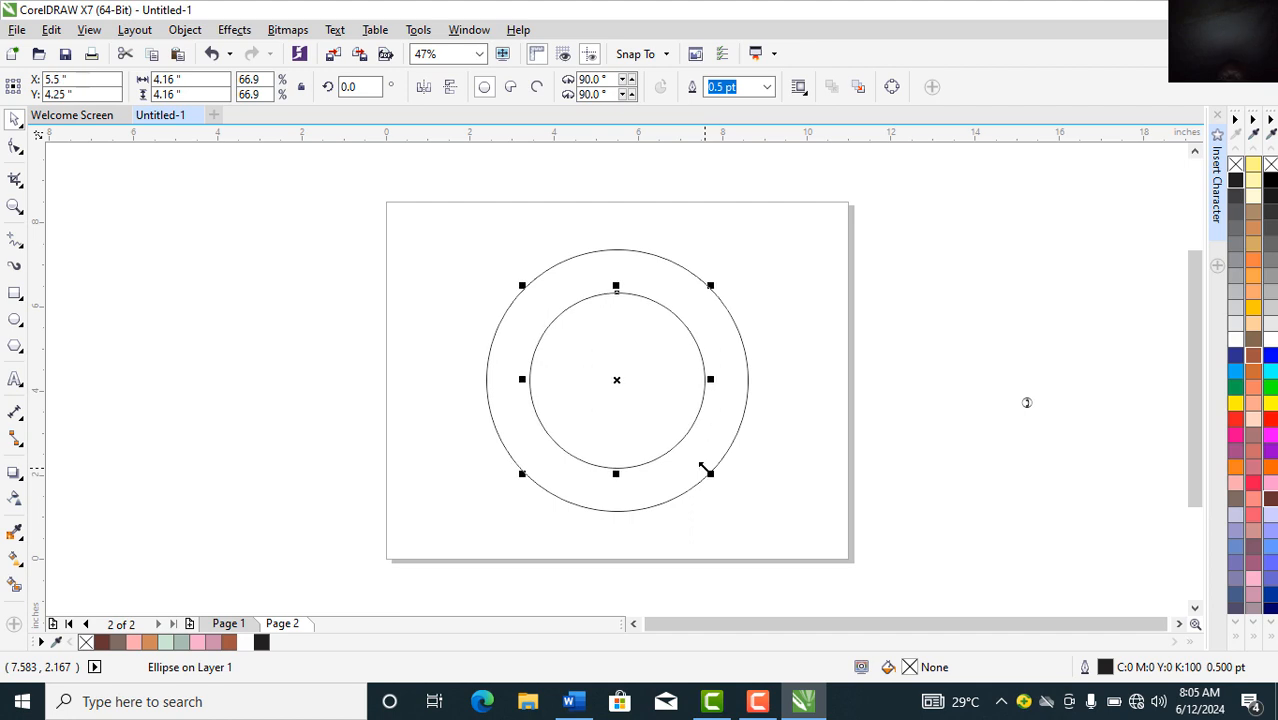
click(489, 347)
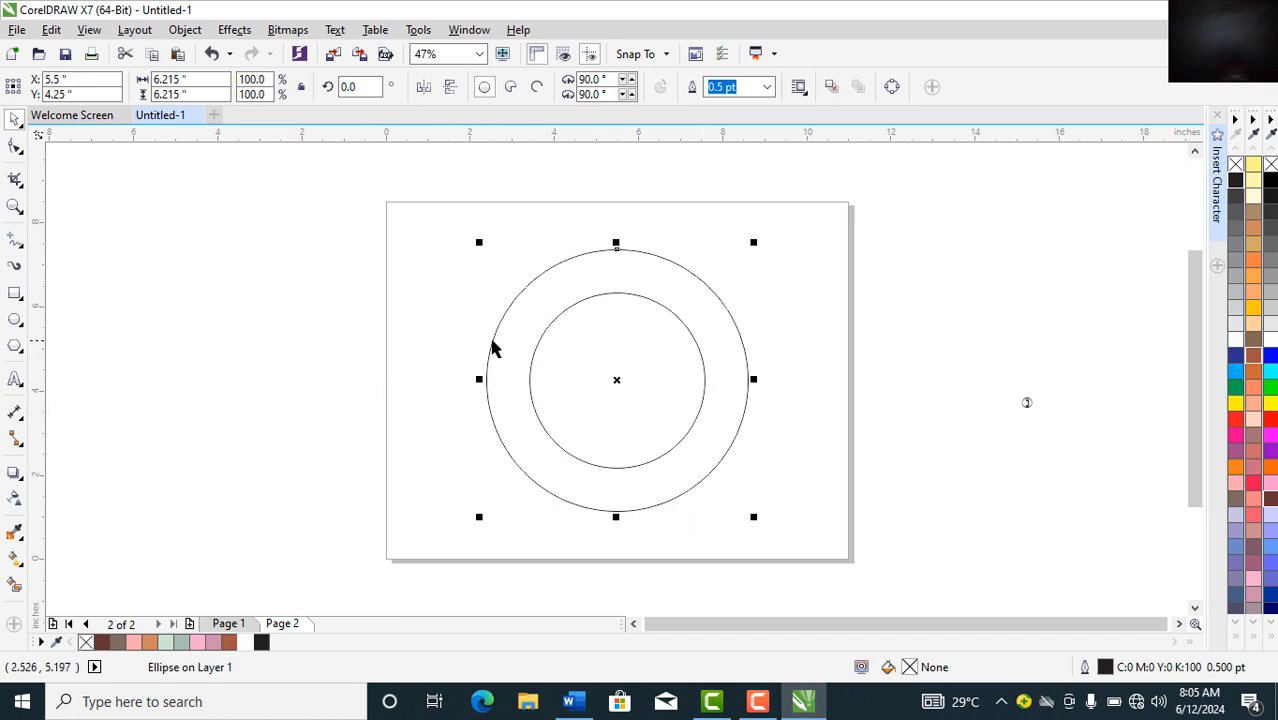
Step: Give both circles a 4.0 pt outline
click(766, 87)
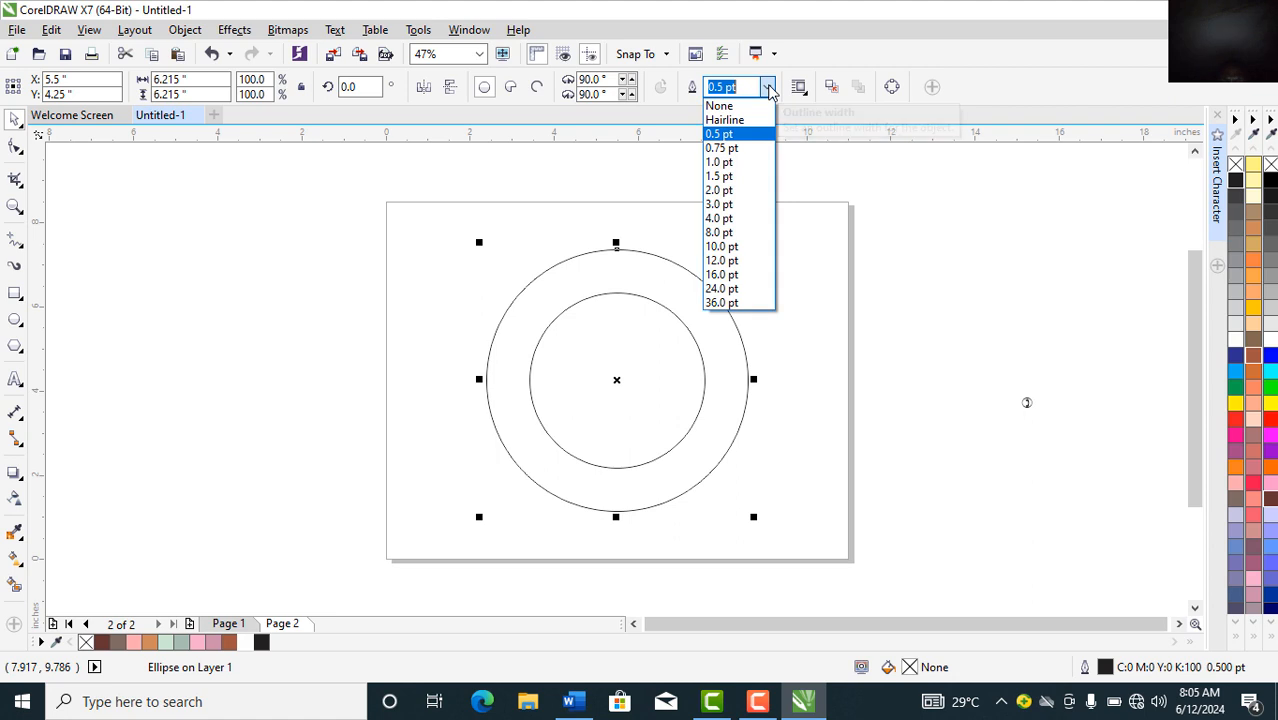
click(723, 218)
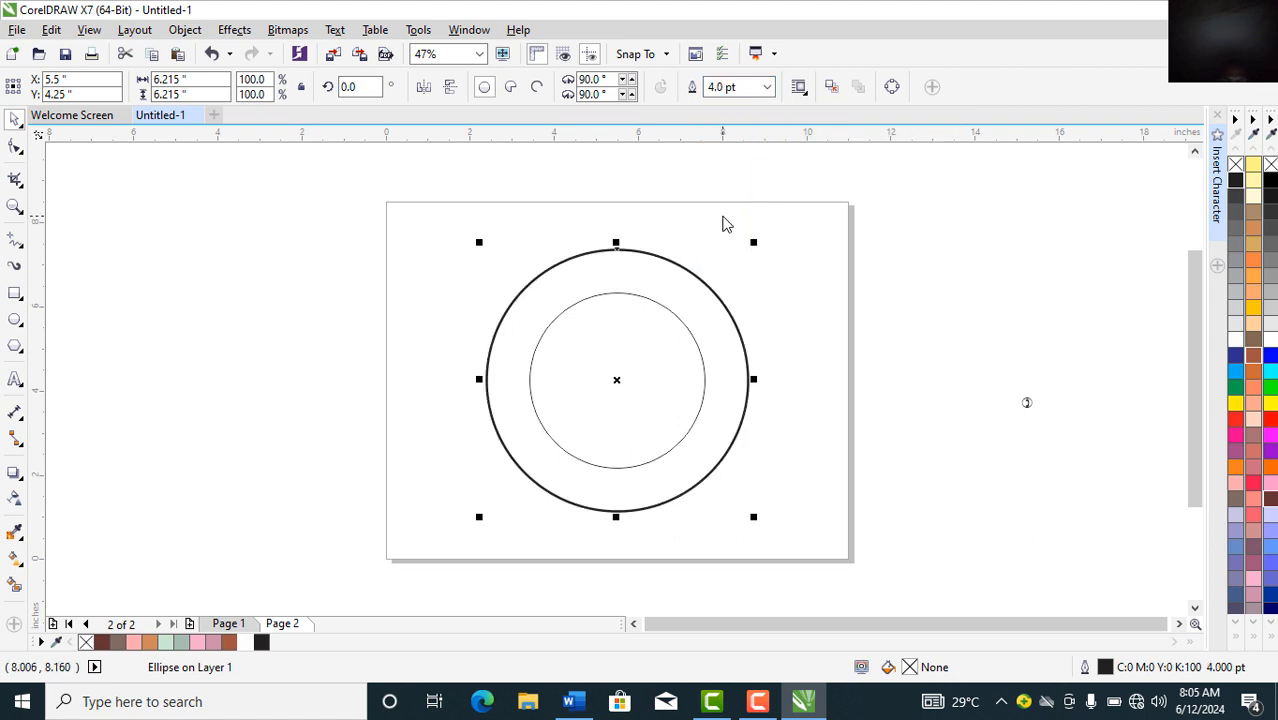
click(667, 314)
click(768, 90)
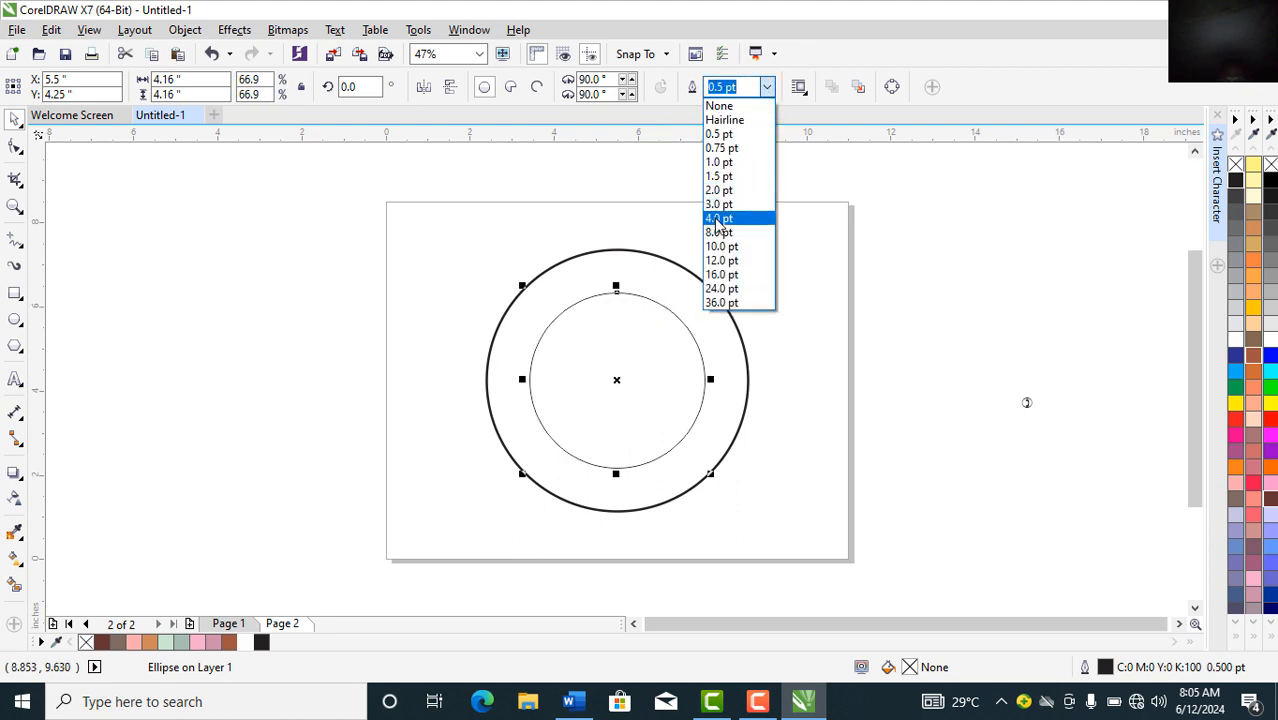
click(718, 219)
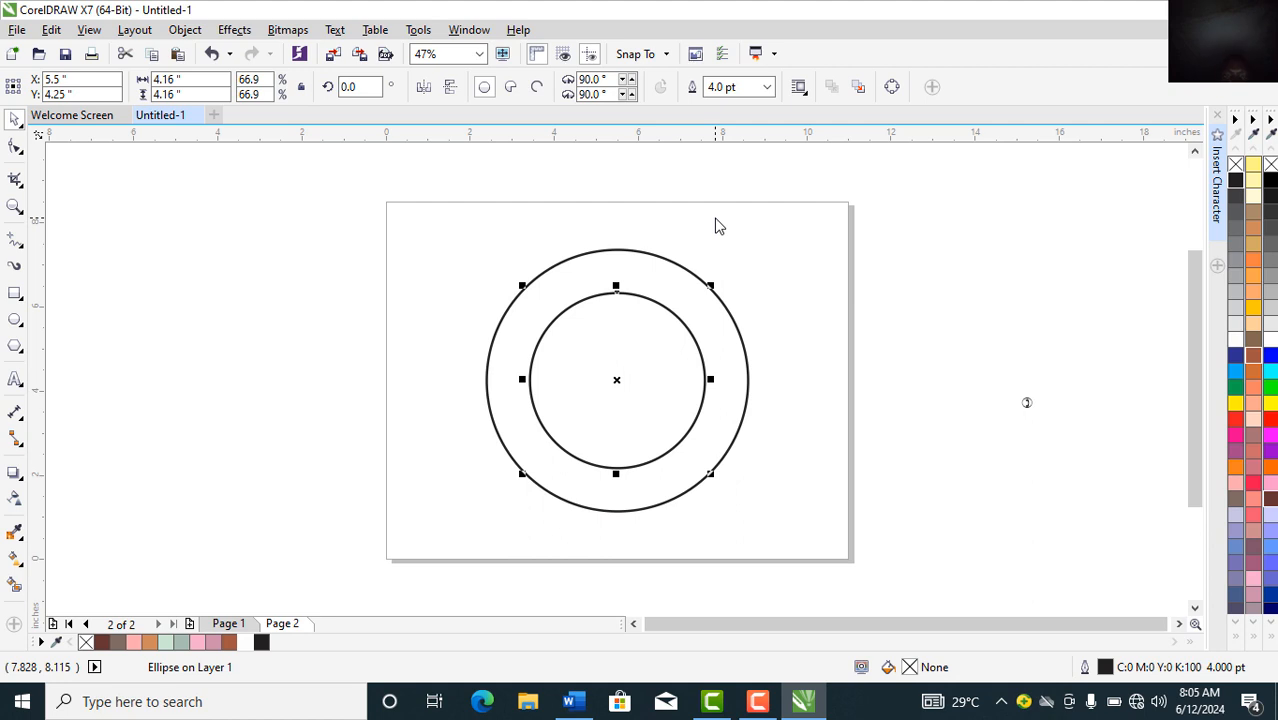
Step: Add a slightly larger, centred outermost ring with a reddish-brown outline
click(725, 312)
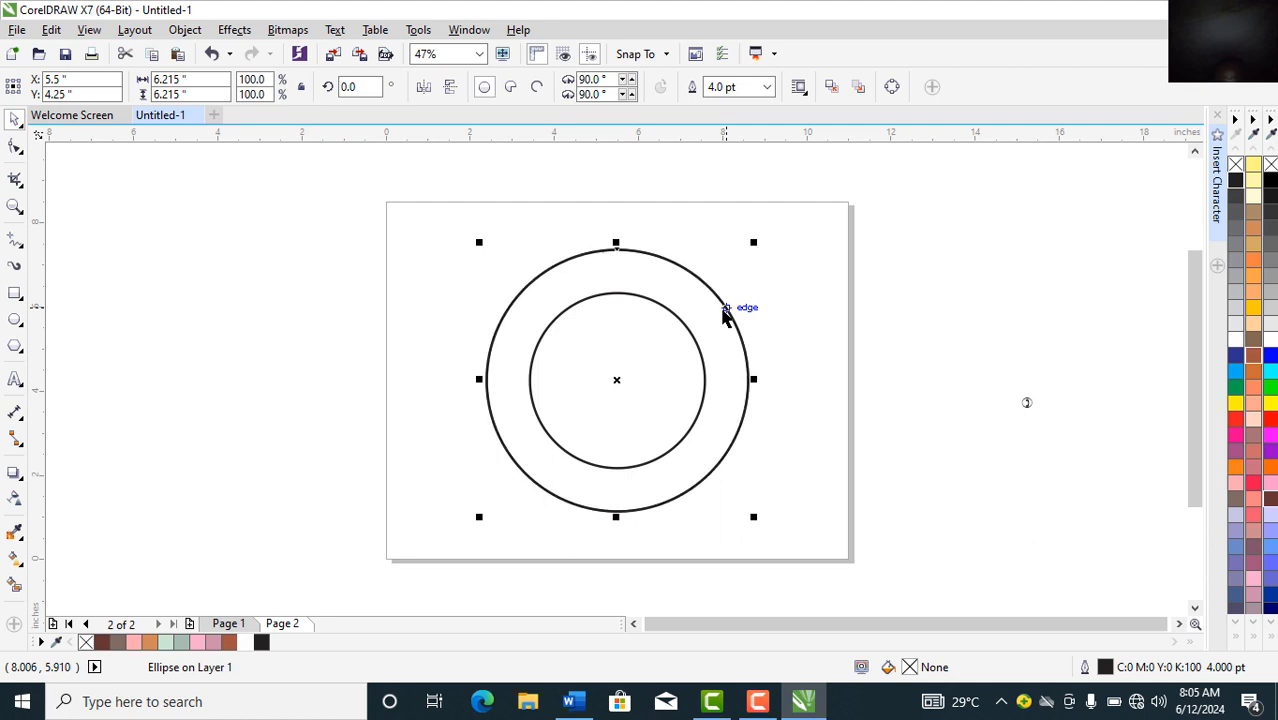
drag(755, 517, 766, 526)
key(p)
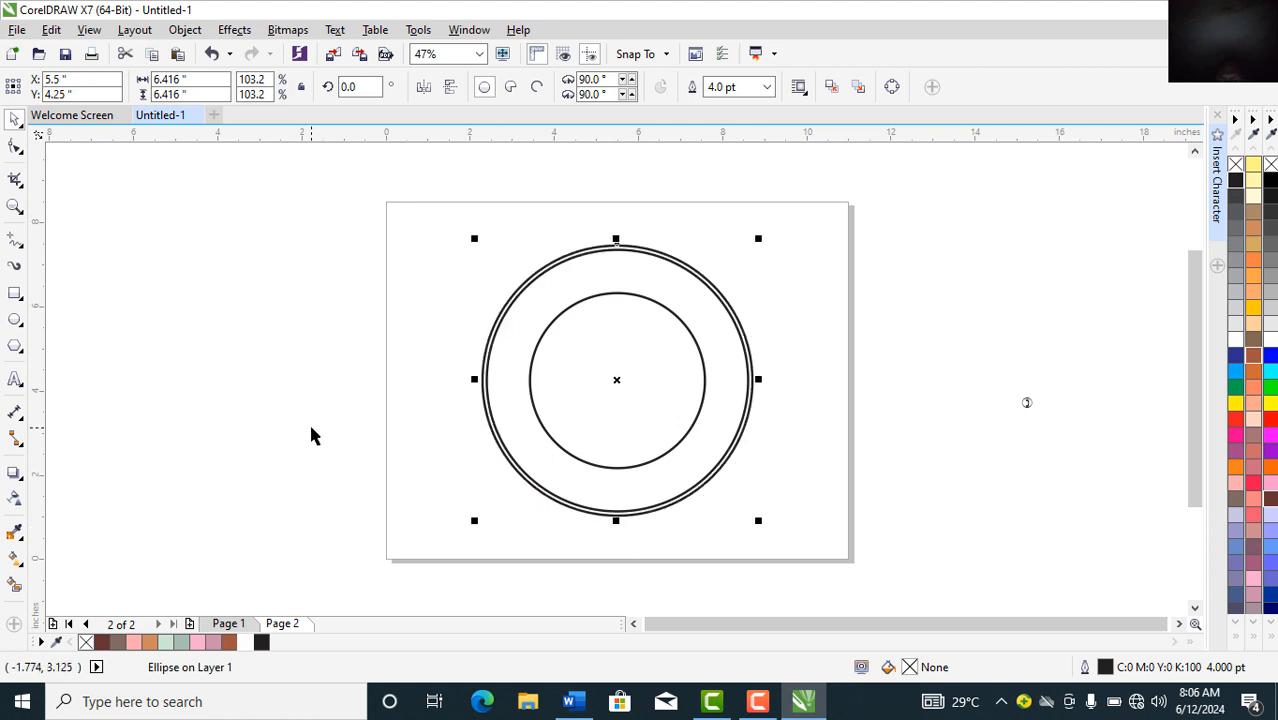
right_click(1255, 364)
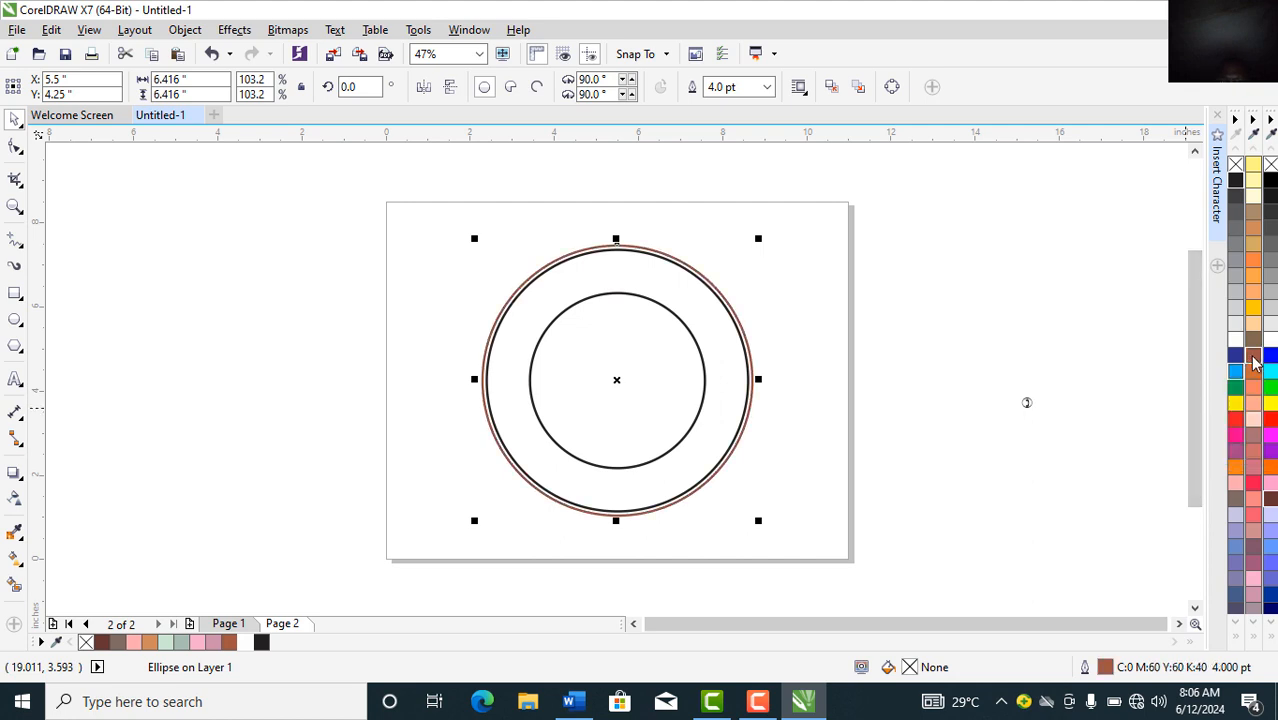
click(968, 402)
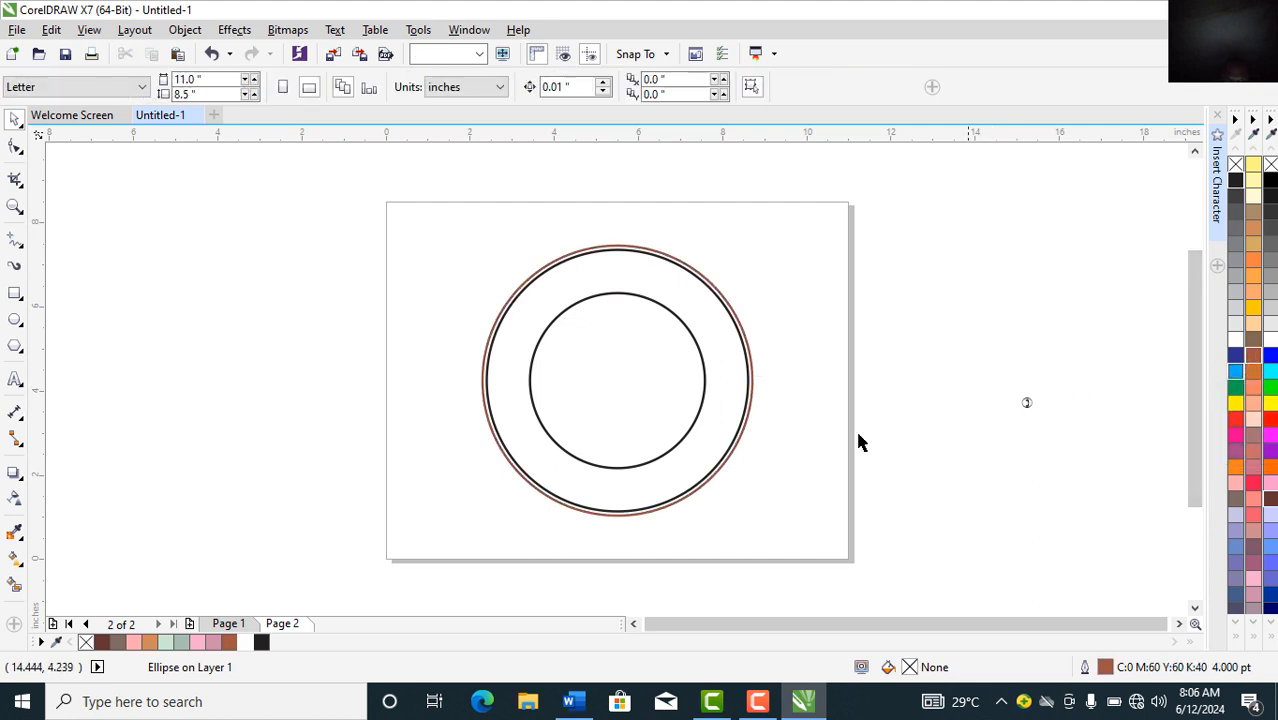
click(715, 476)
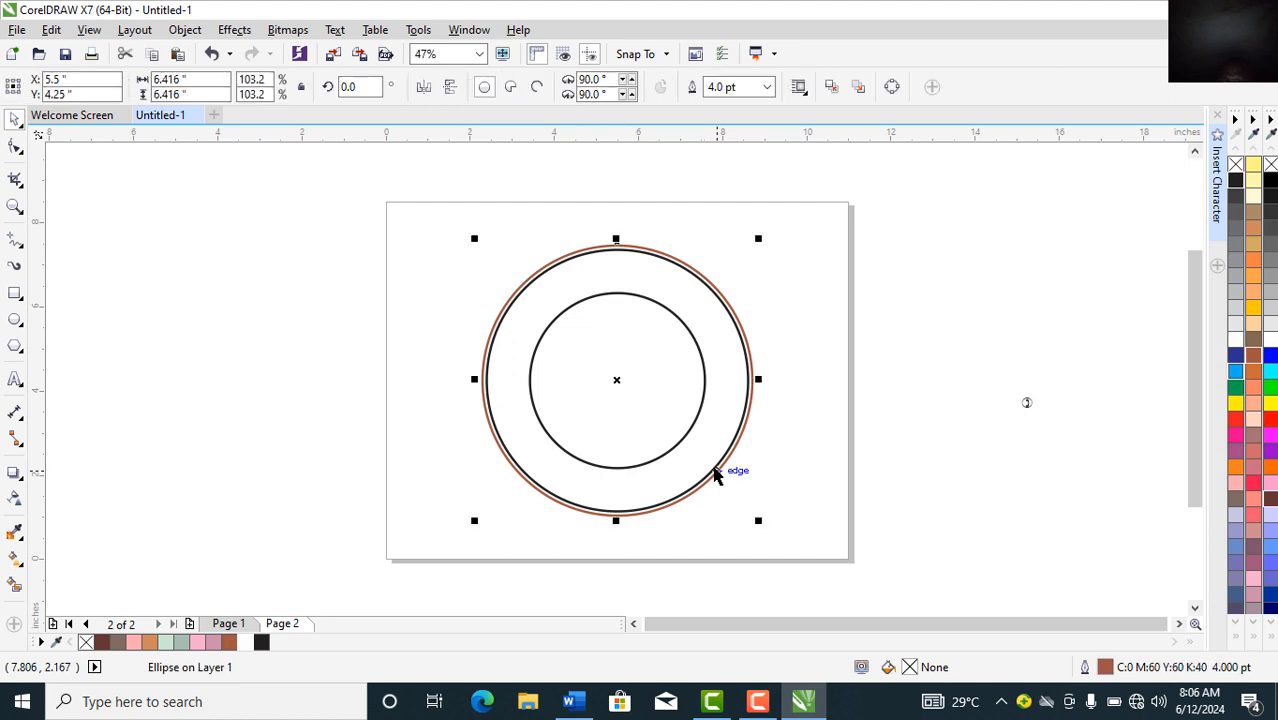
right_click(1234, 362)
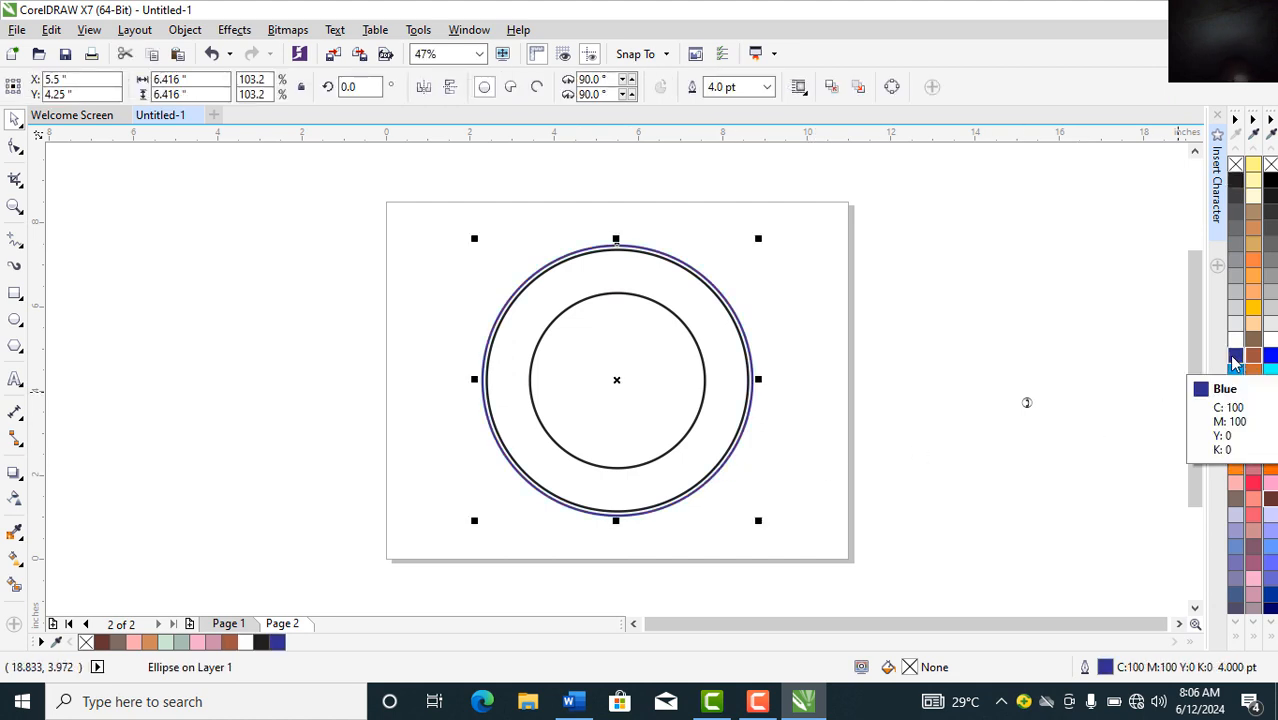
key(ctrl+z)
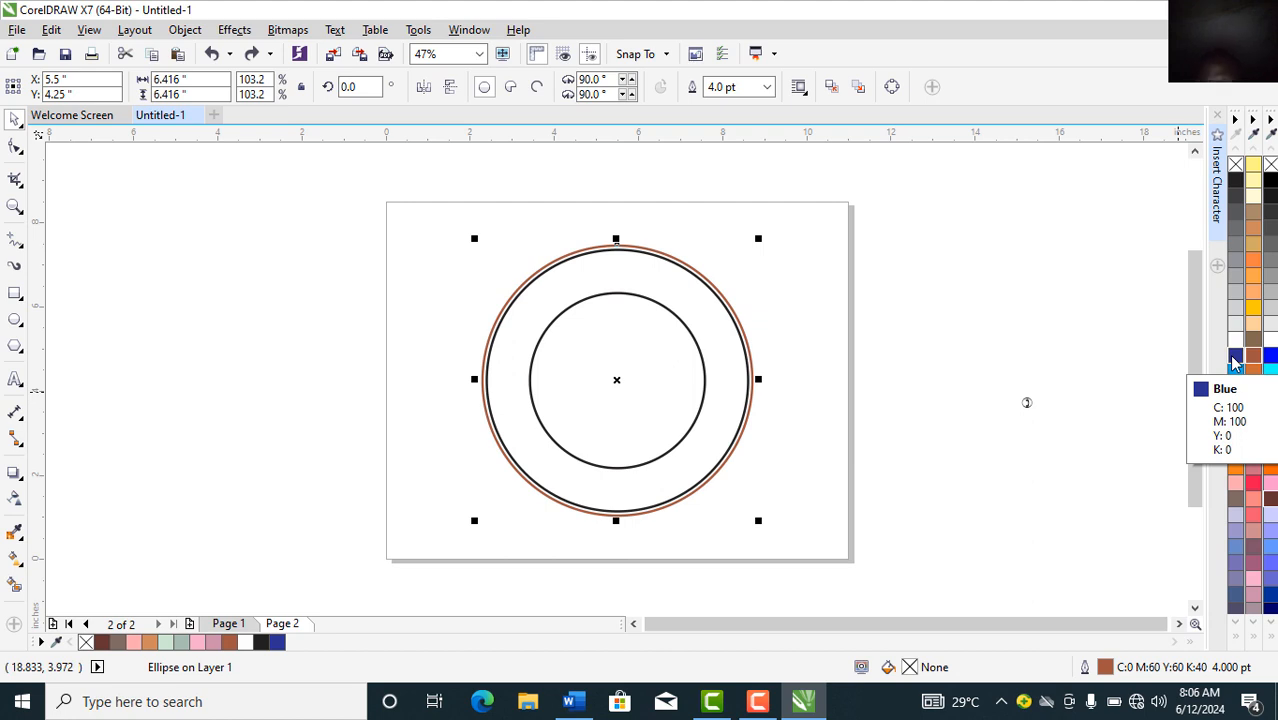
click(856, 387)
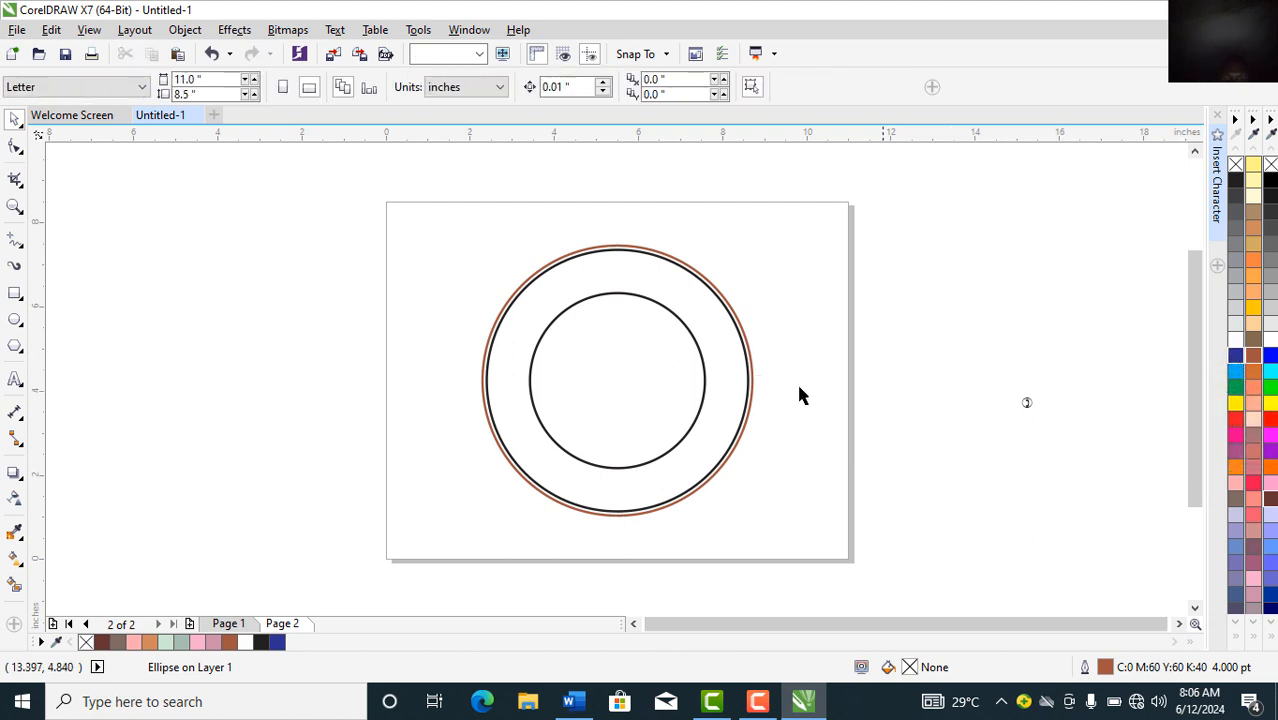
Step: Outline the former outer circle dark blue and the inner circle Ruby Red
click(733, 392)
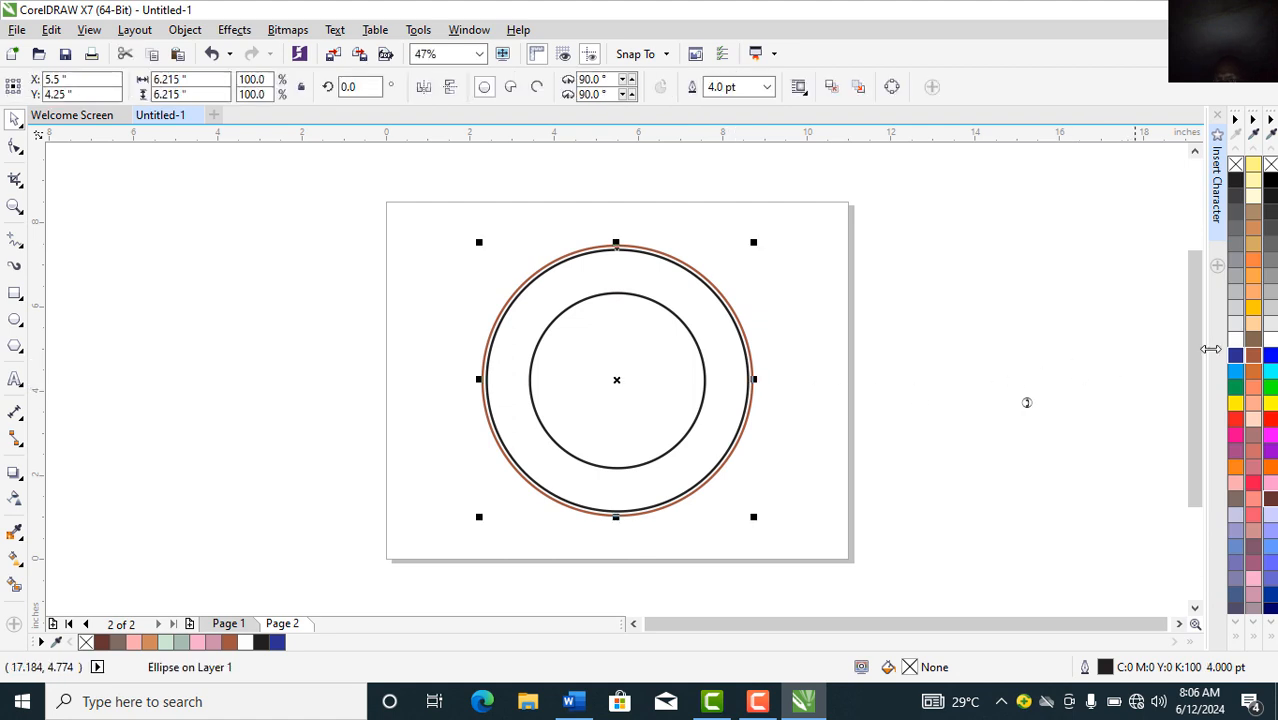
right_click(1235, 357)
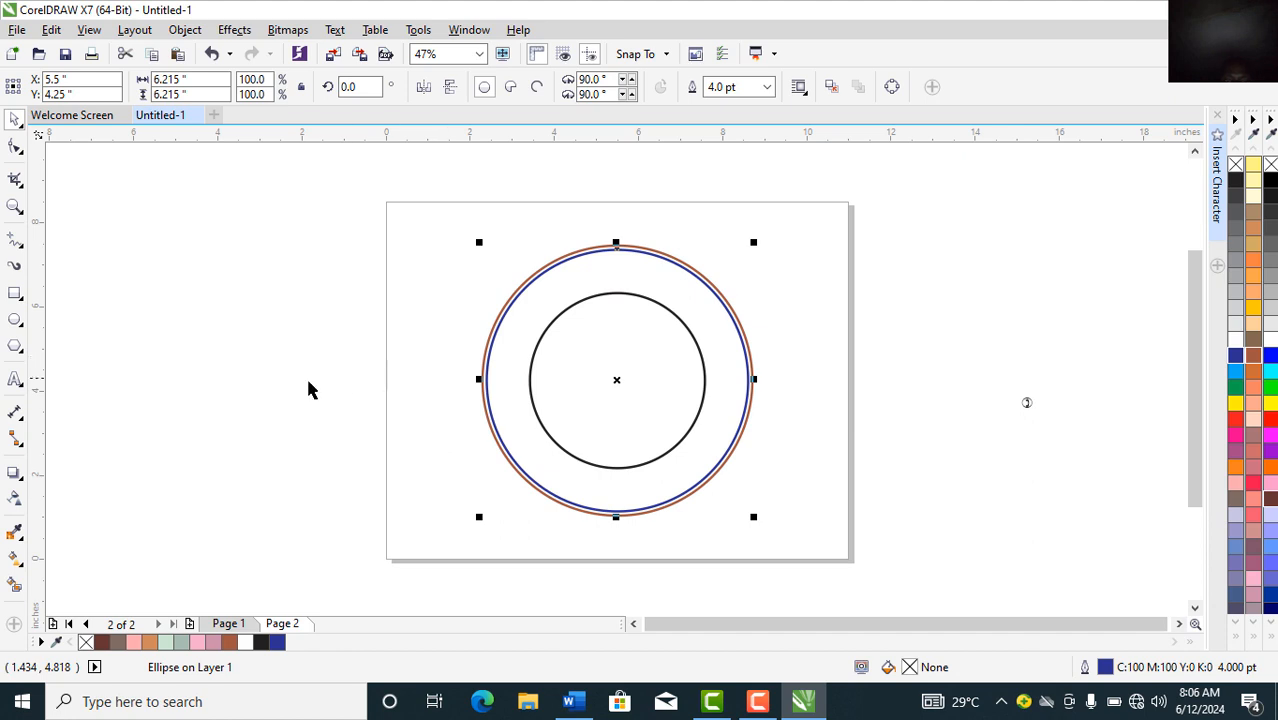
click(305, 406)
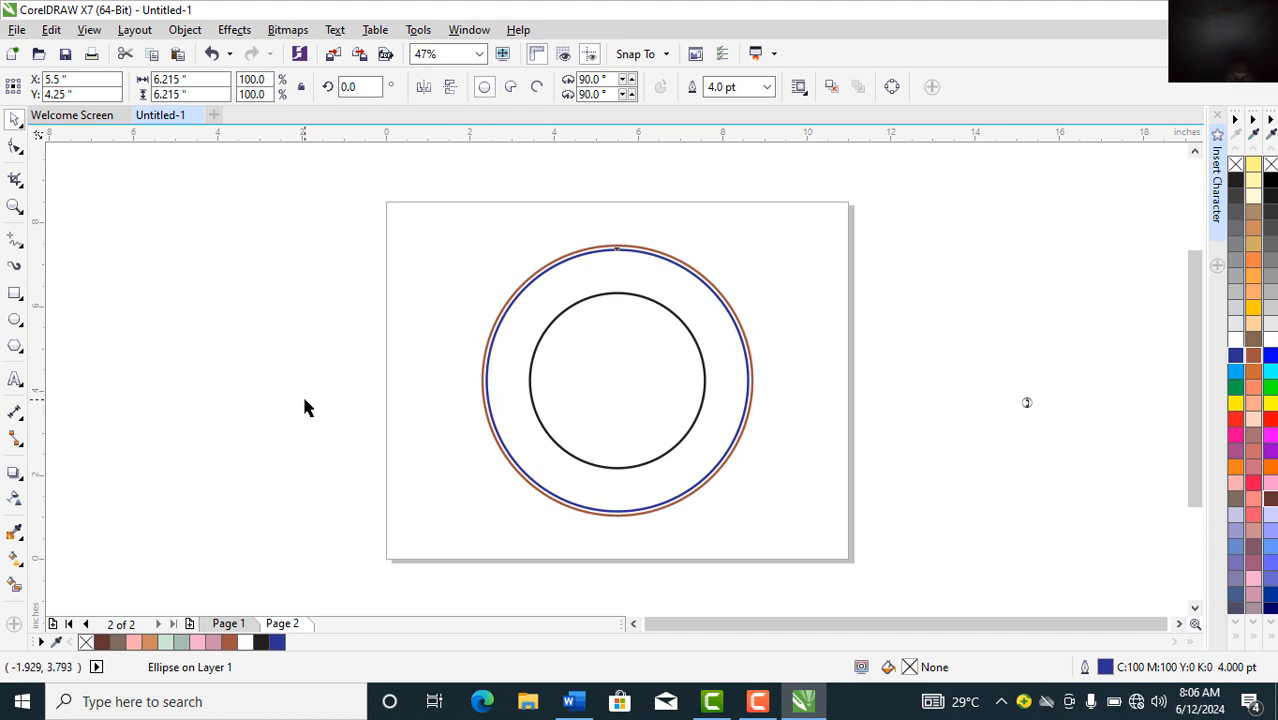
click(571, 420)
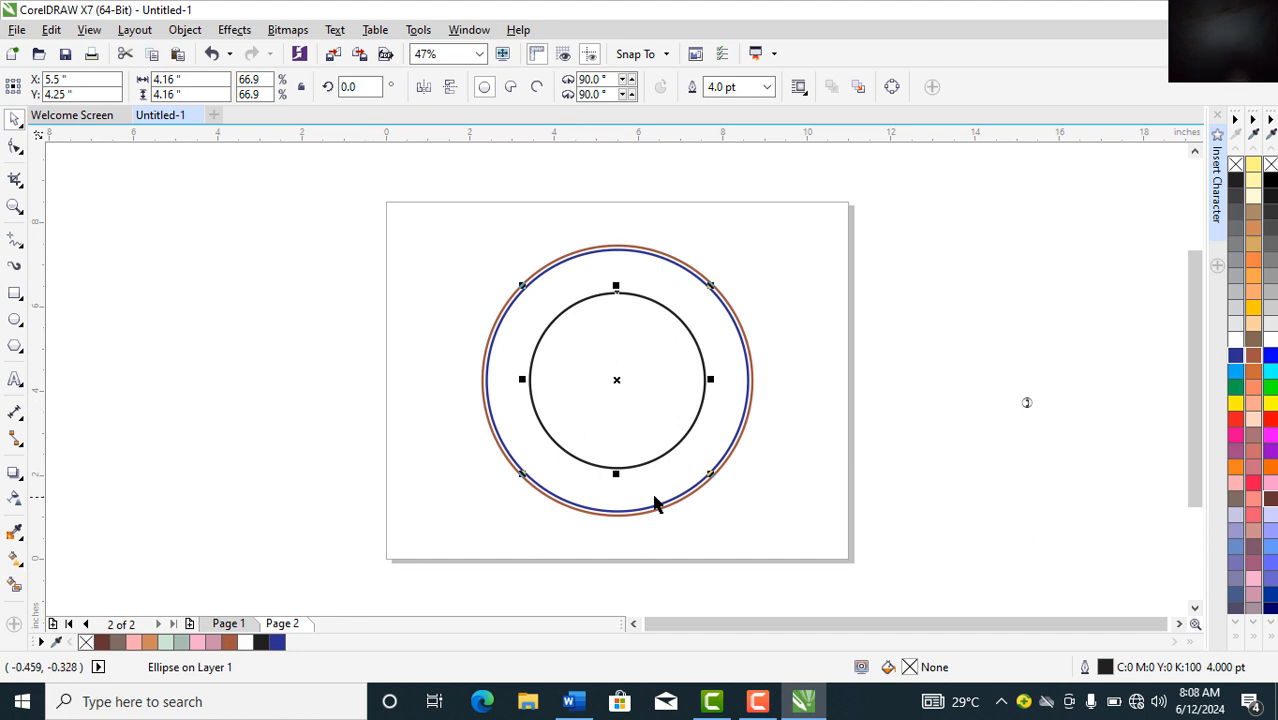
right_click(229, 642)
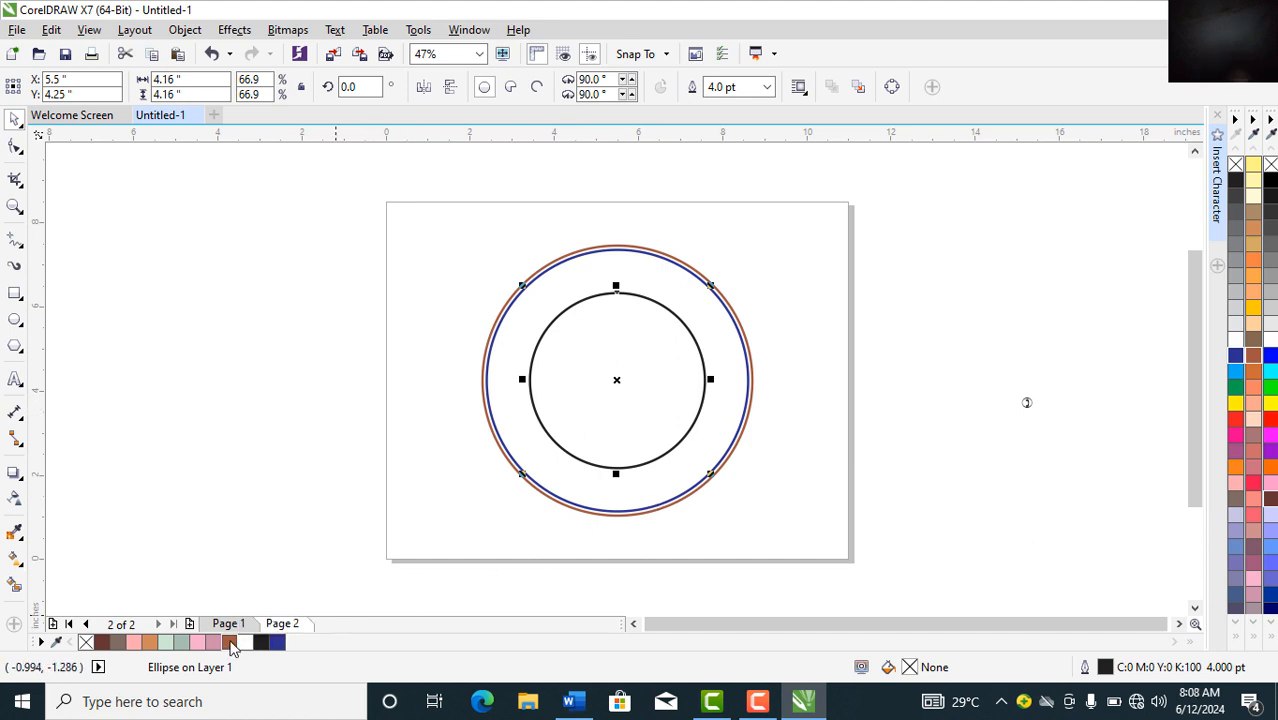
click(254, 438)
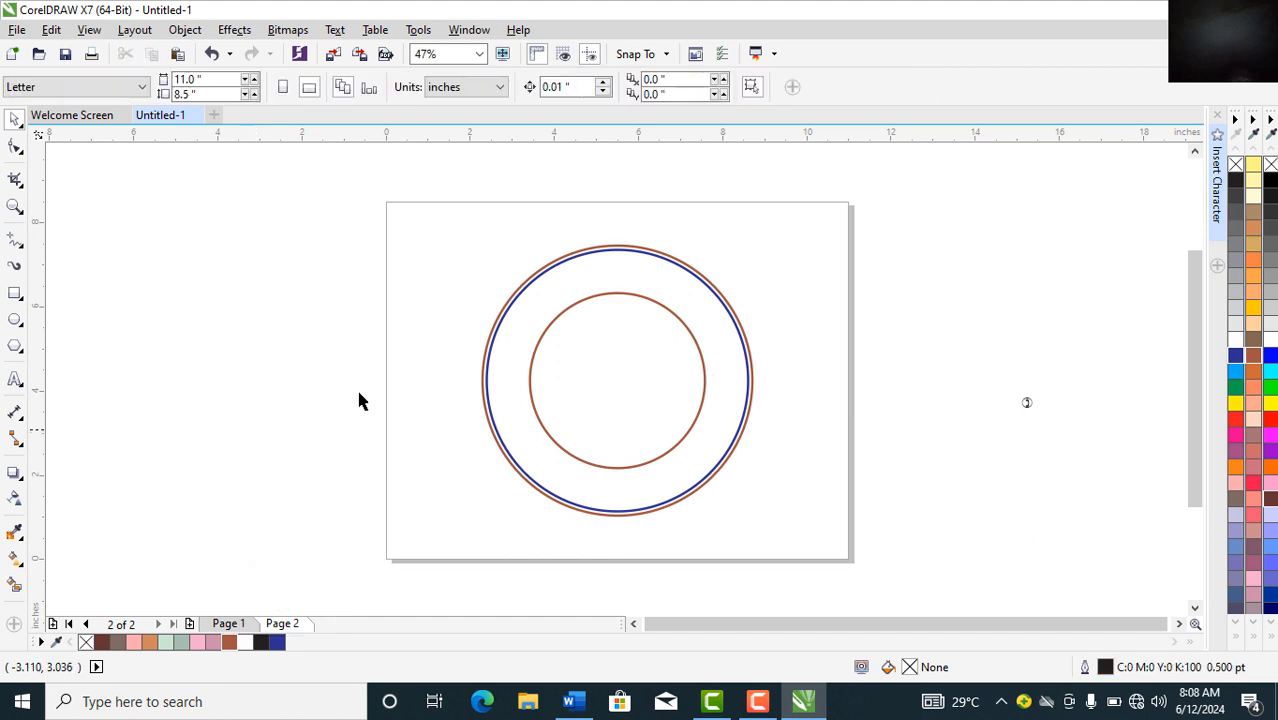
Step: Fill the outer circle Violet and send it behind the other circles
click(510, 355)
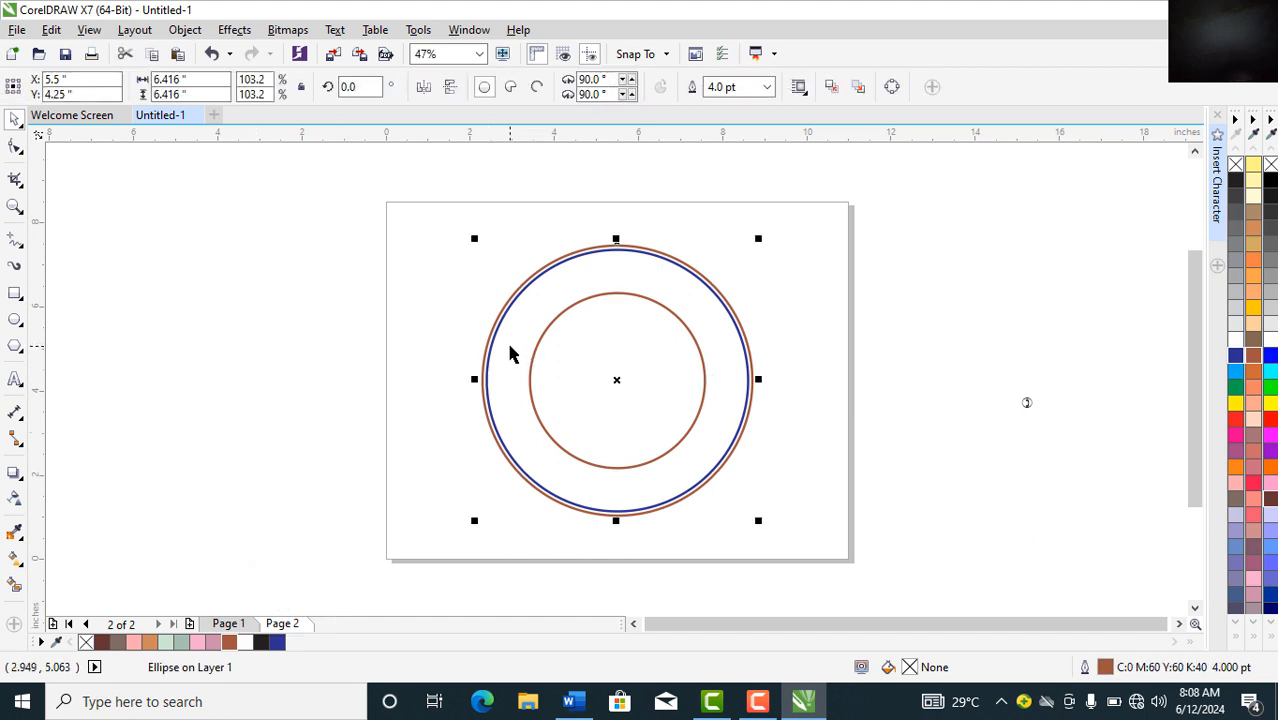
click(216, 643)
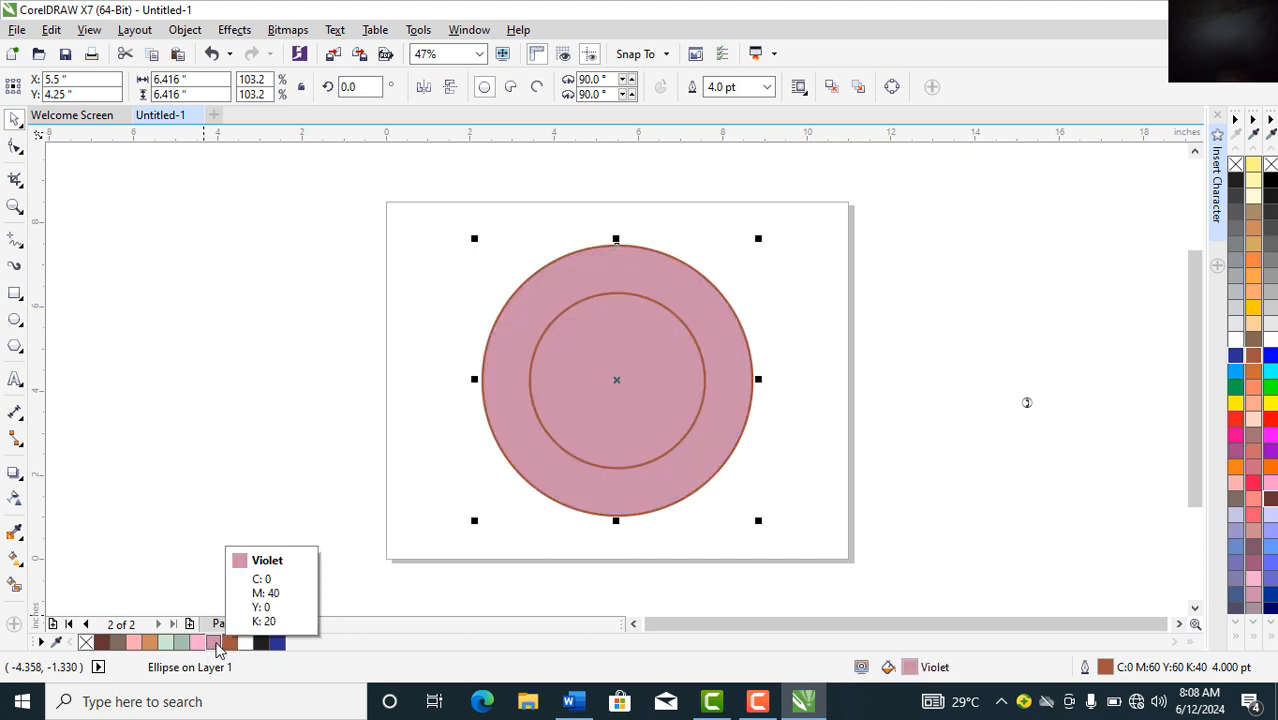
key(shift+Page_Down)
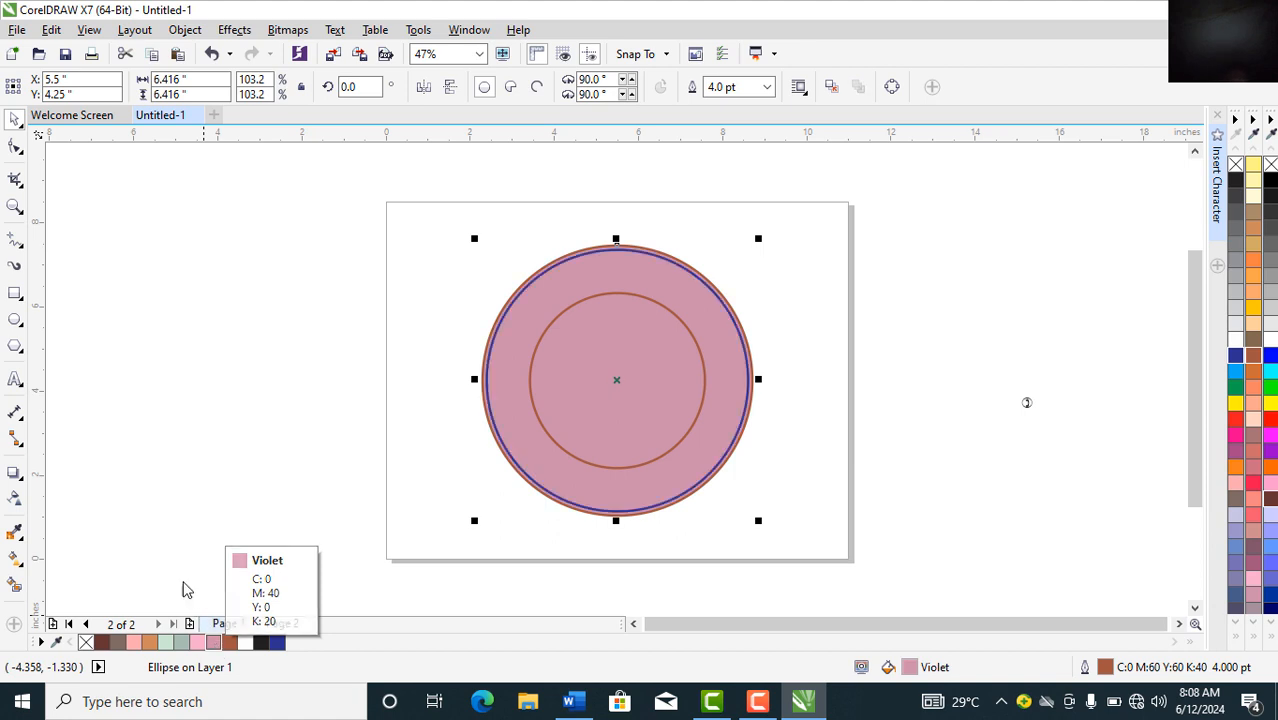
click(208, 484)
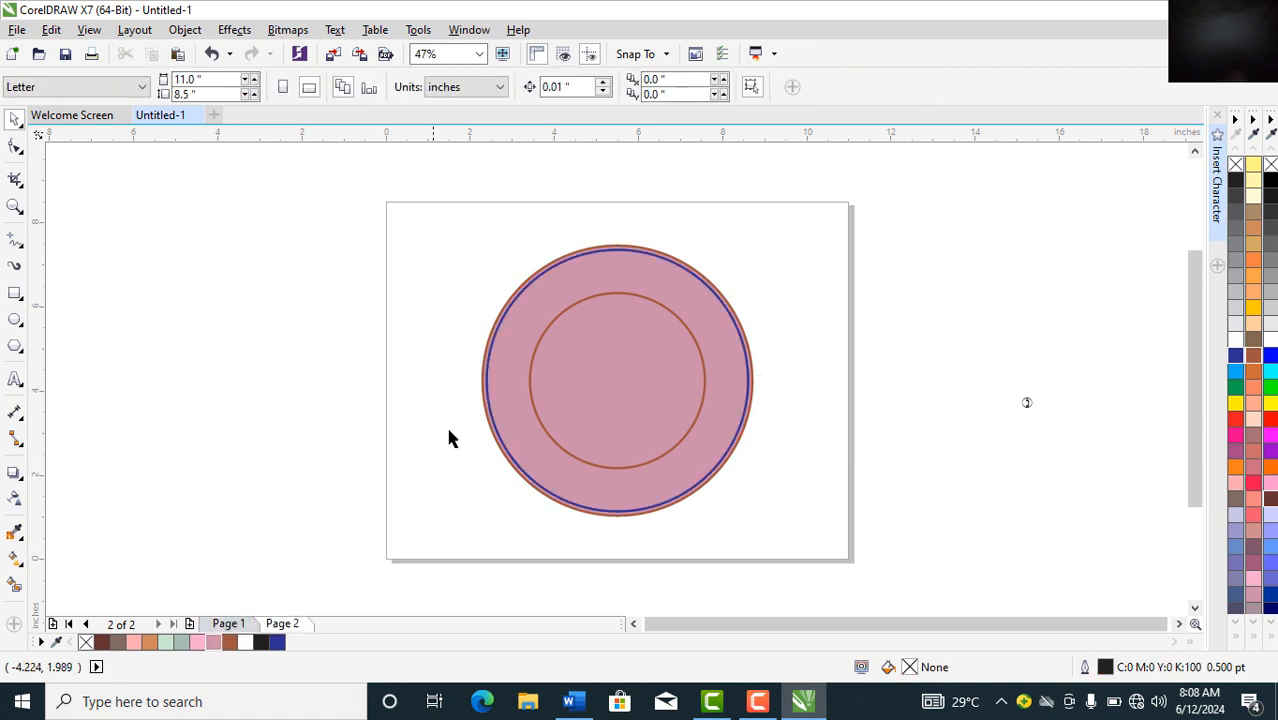
Step: Fill the blue-outlined circle Ghost Green after trying pink and Faded Green
click(493, 410)
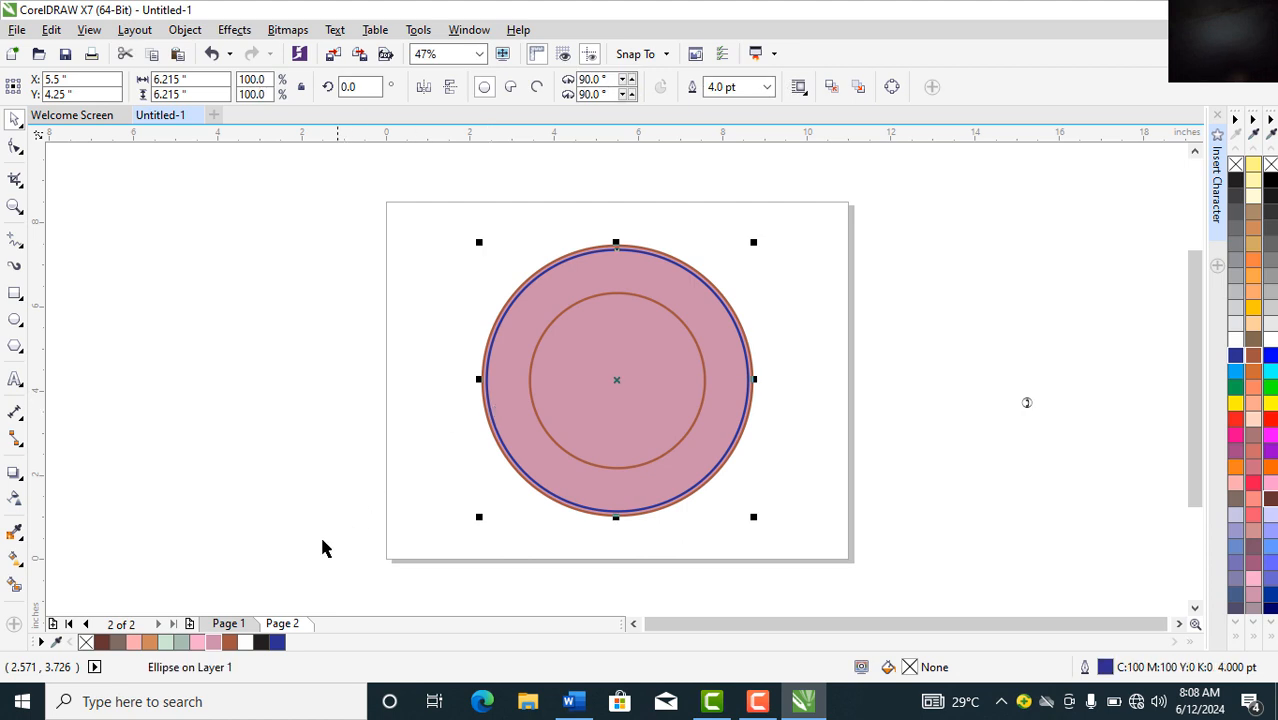
click(200, 645)
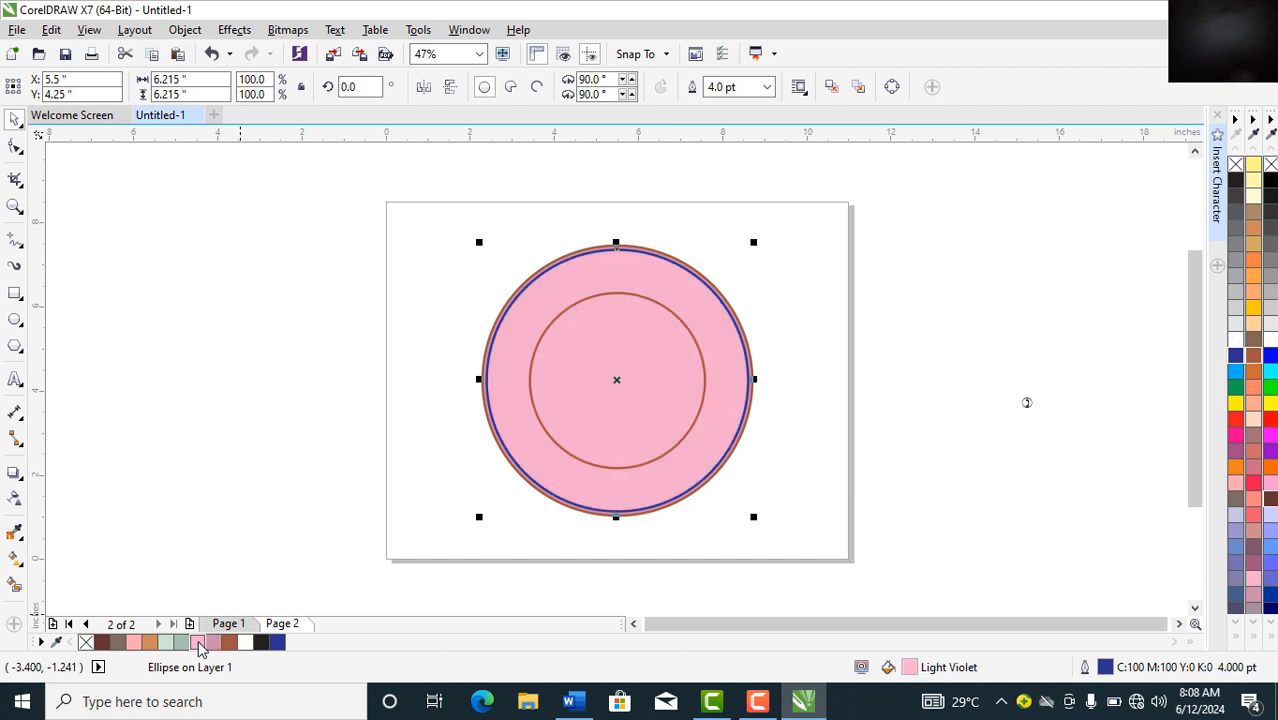
click(553, 420)
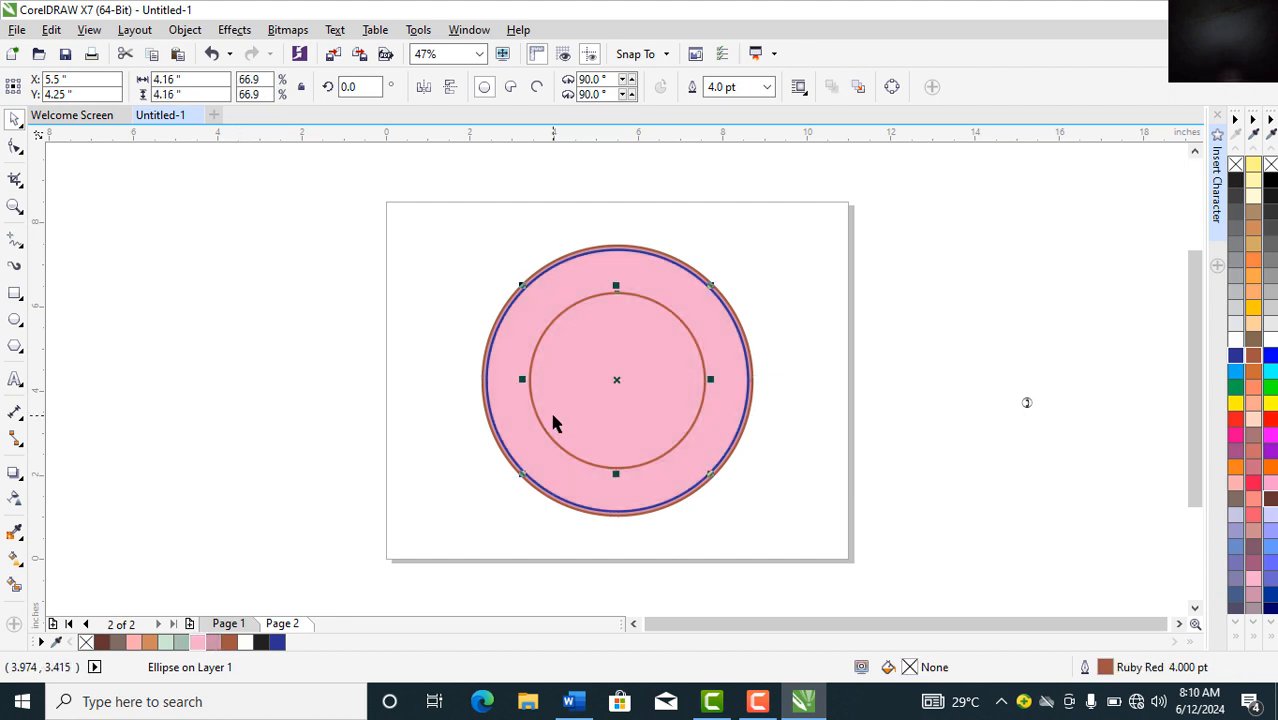
click(166, 642)
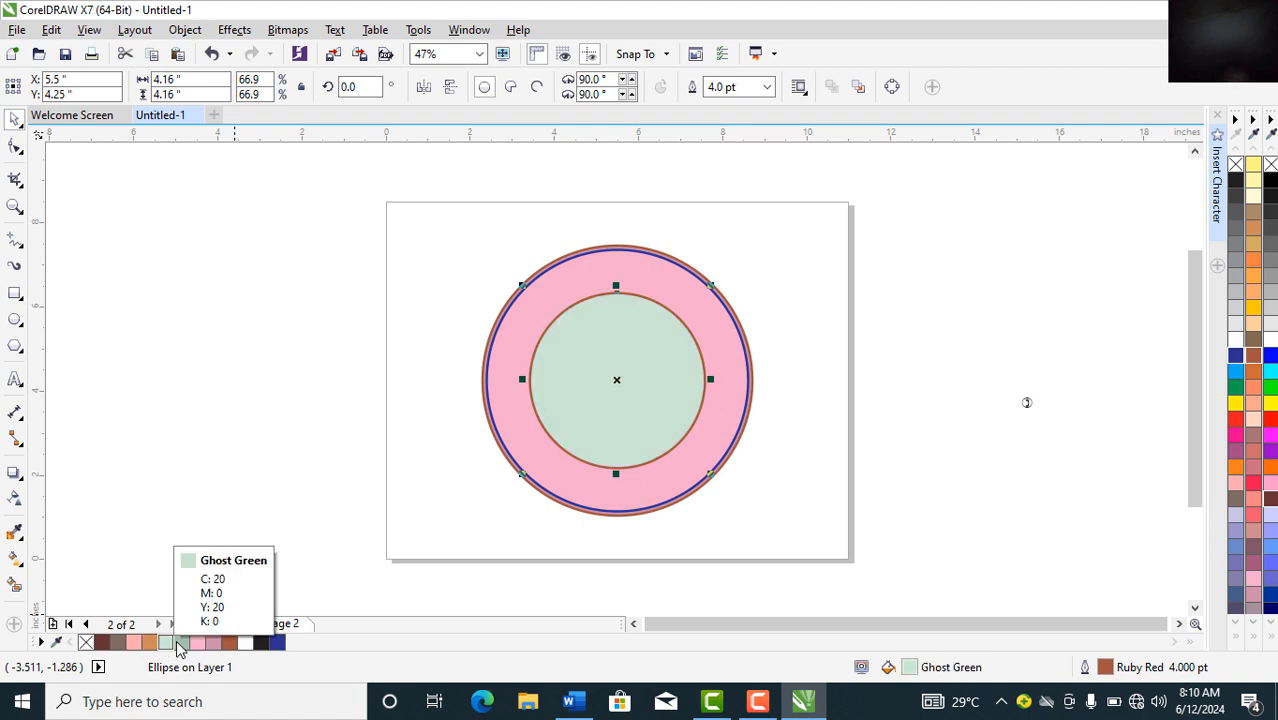
click(181, 642)
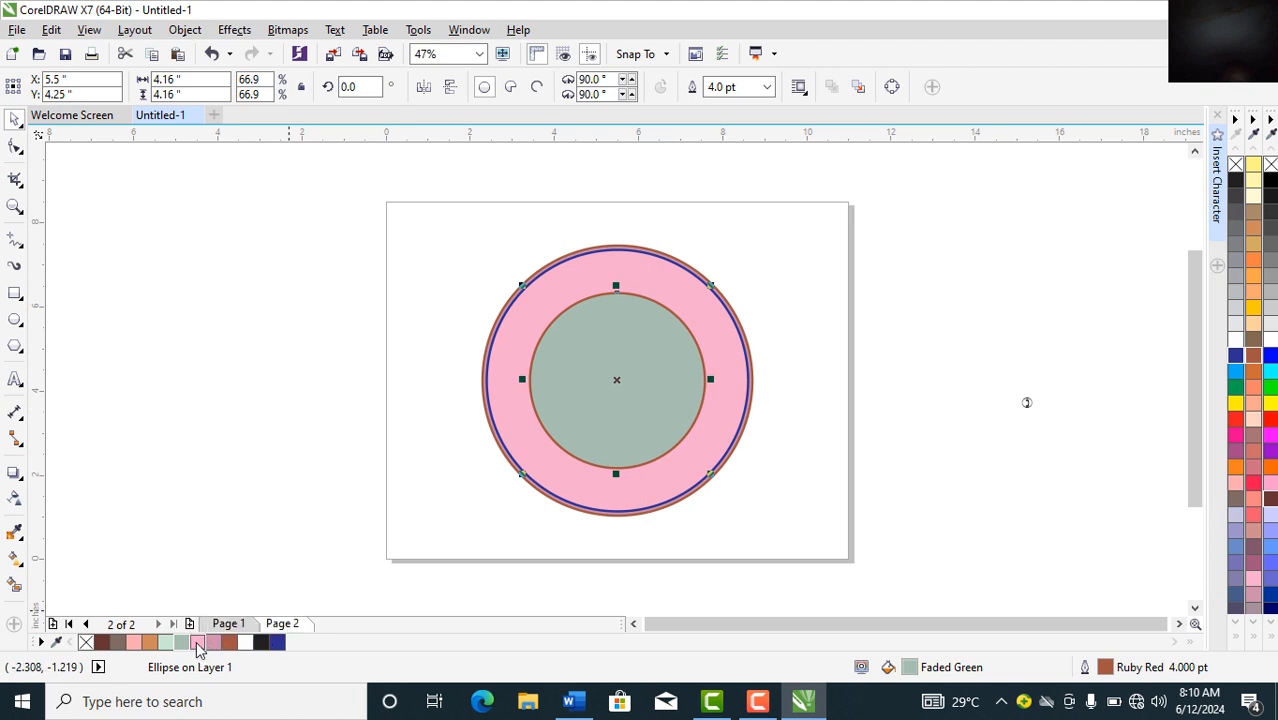
click(197, 643)
click(500, 398)
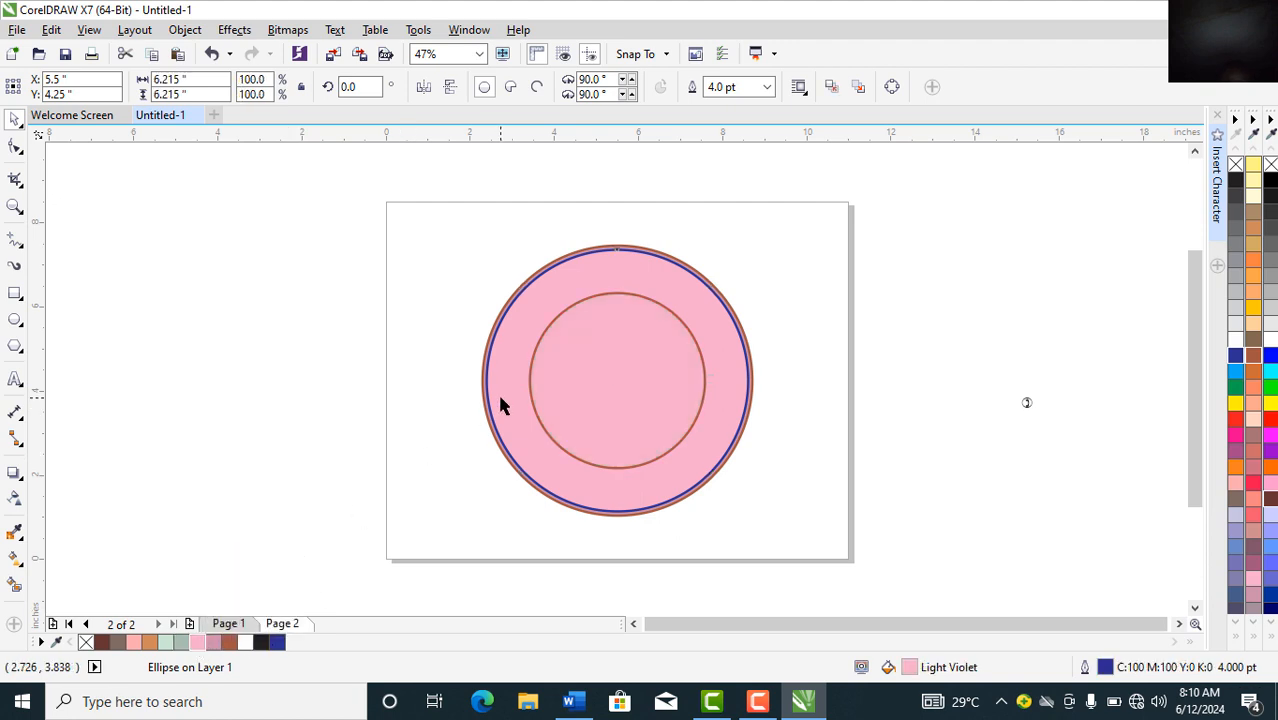
click(183, 643)
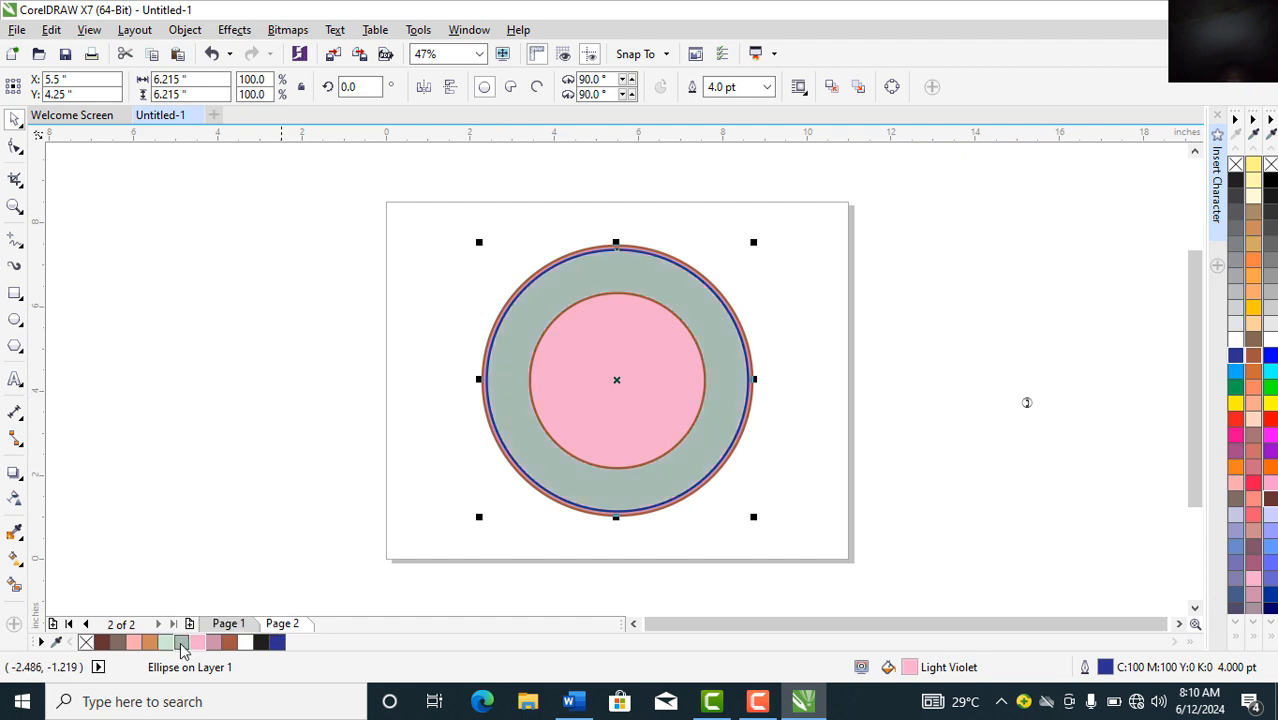
click(167, 644)
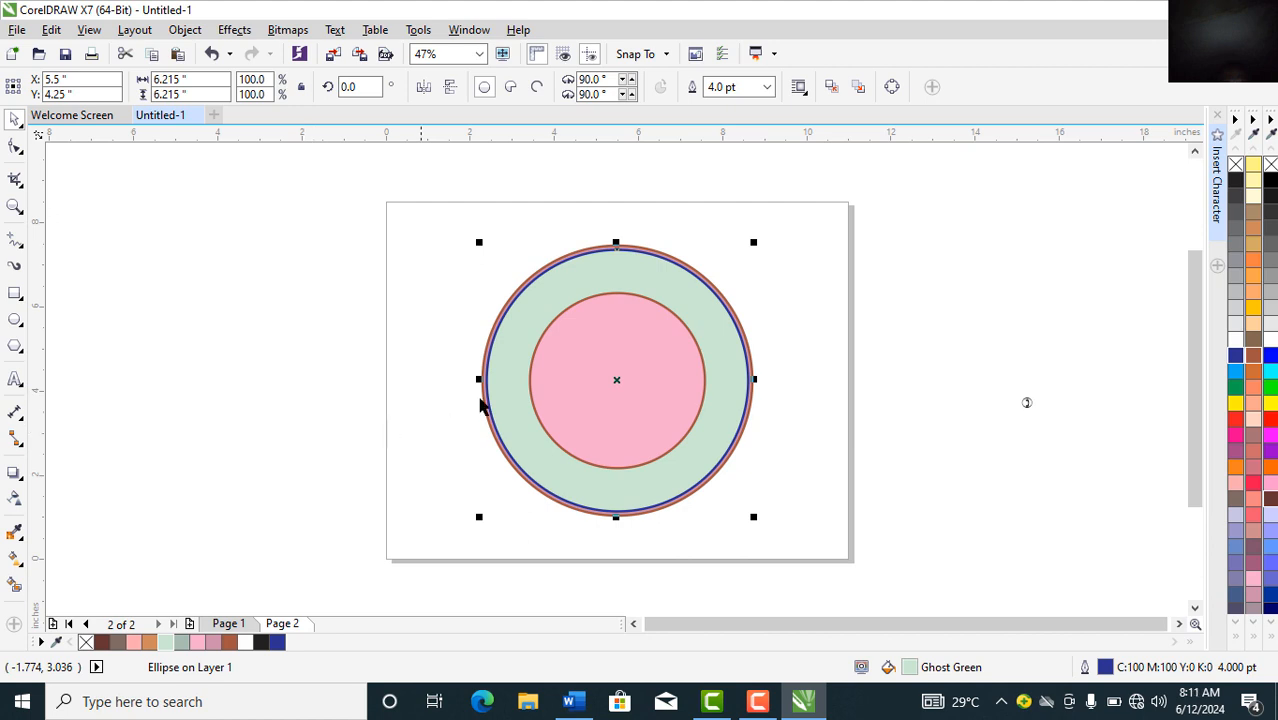
Step: Fill the inner circle white while keeping its existing outline
click(573, 395)
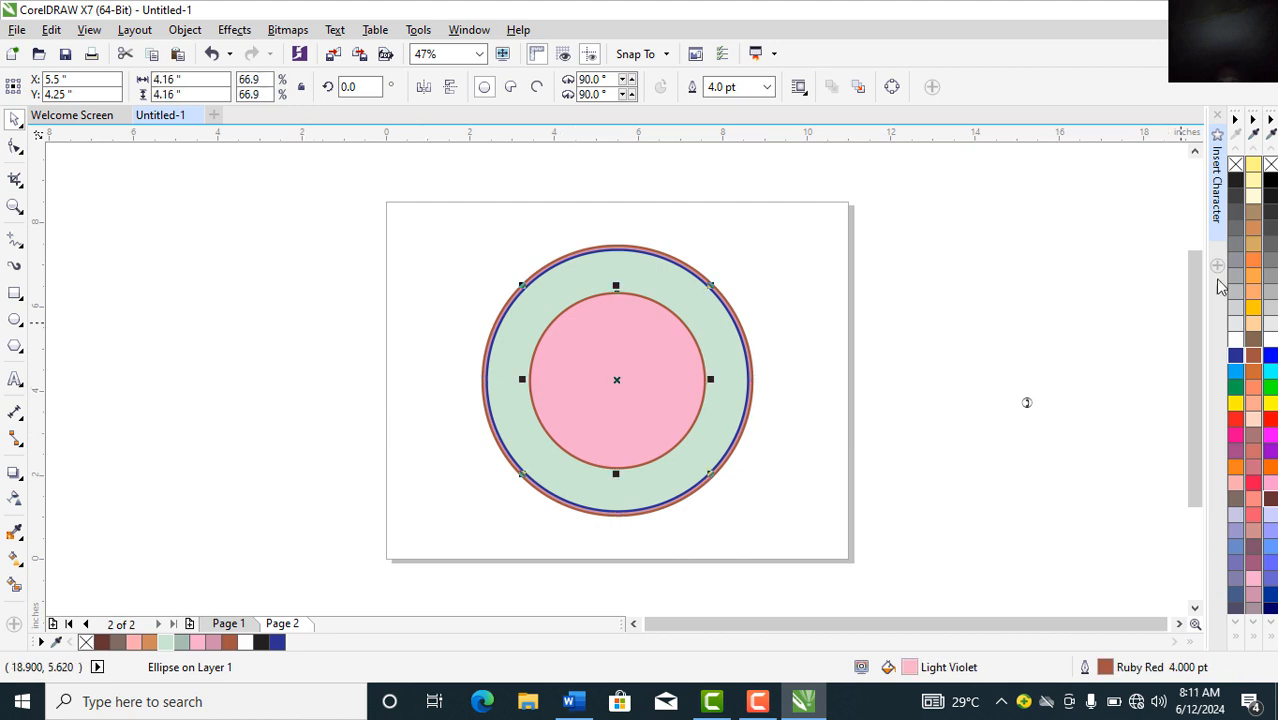
click(1236, 165)
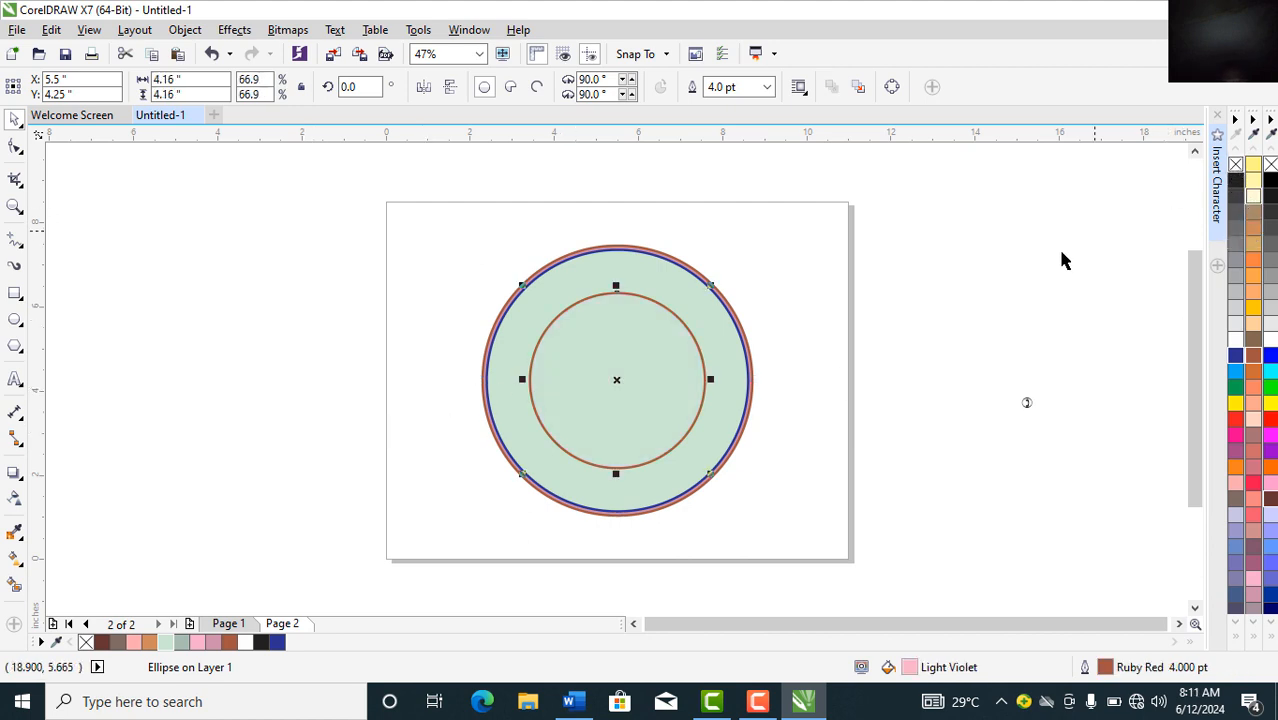
click(1235, 345)
right_click(1235, 345)
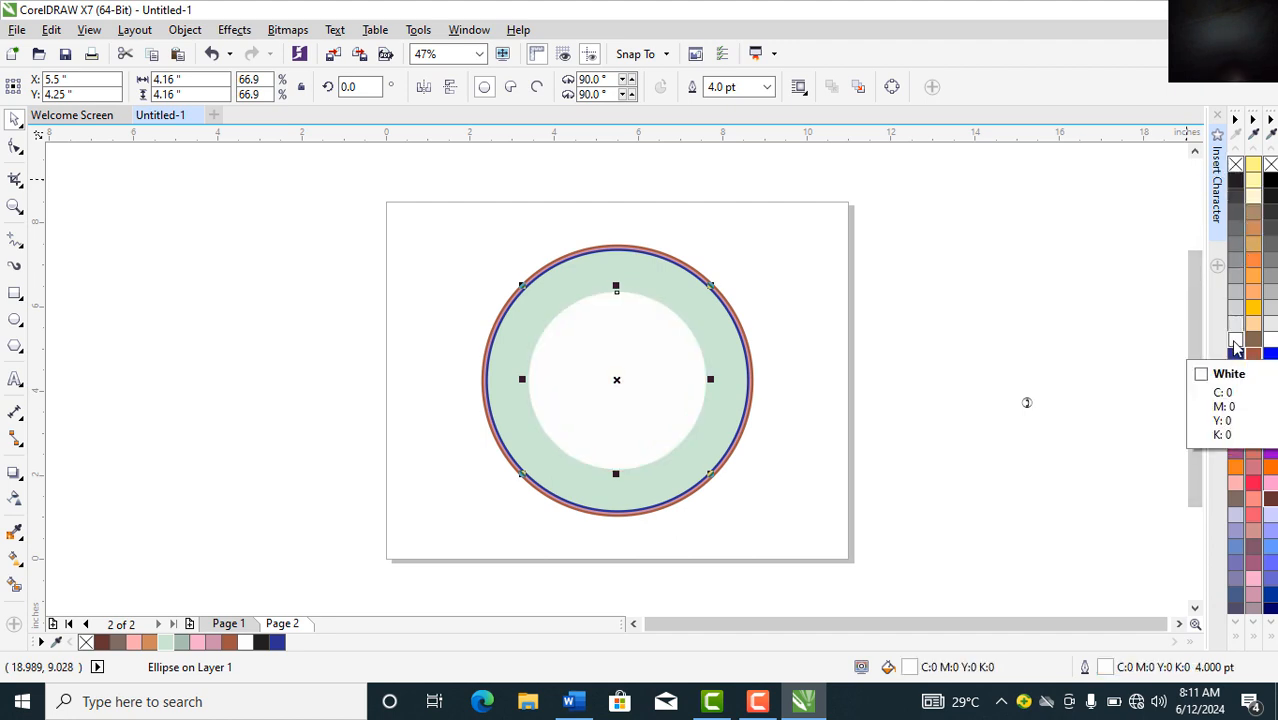
key(ctrl+z)
click(936, 356)
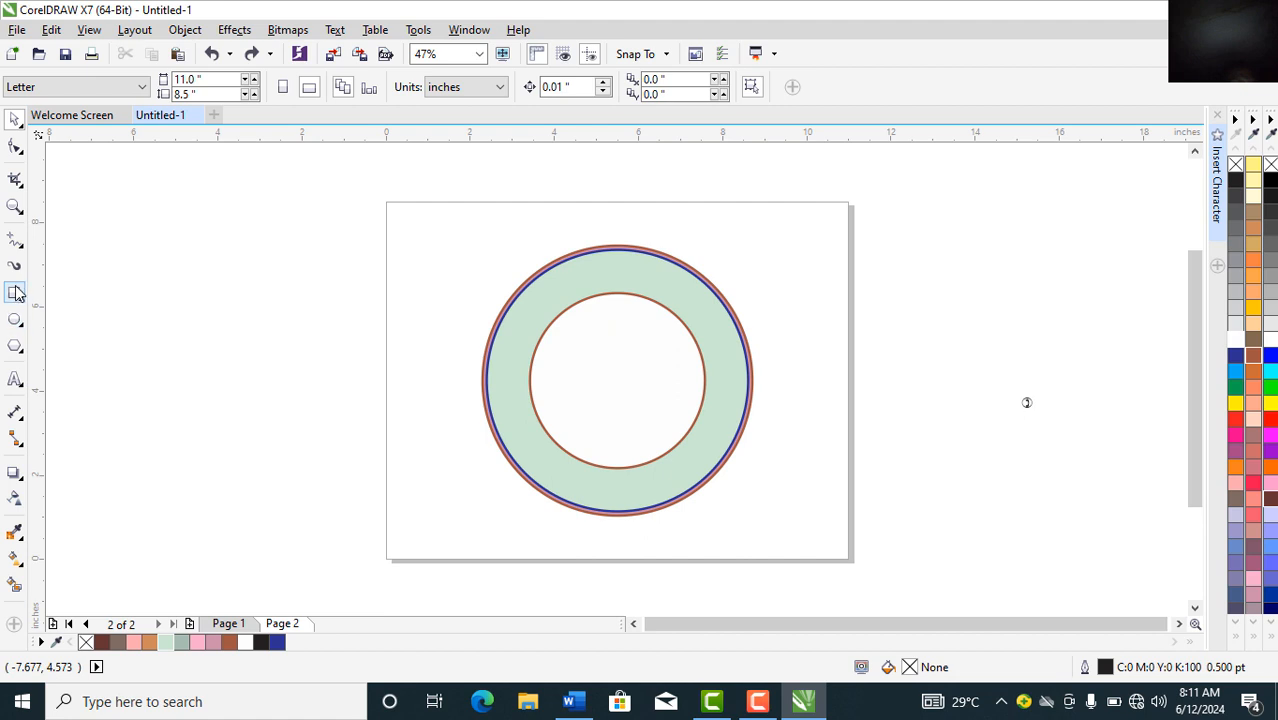
Step: Type MASTERNET and TECHNOLOGIES on two lines left of the page
click(14, 381)
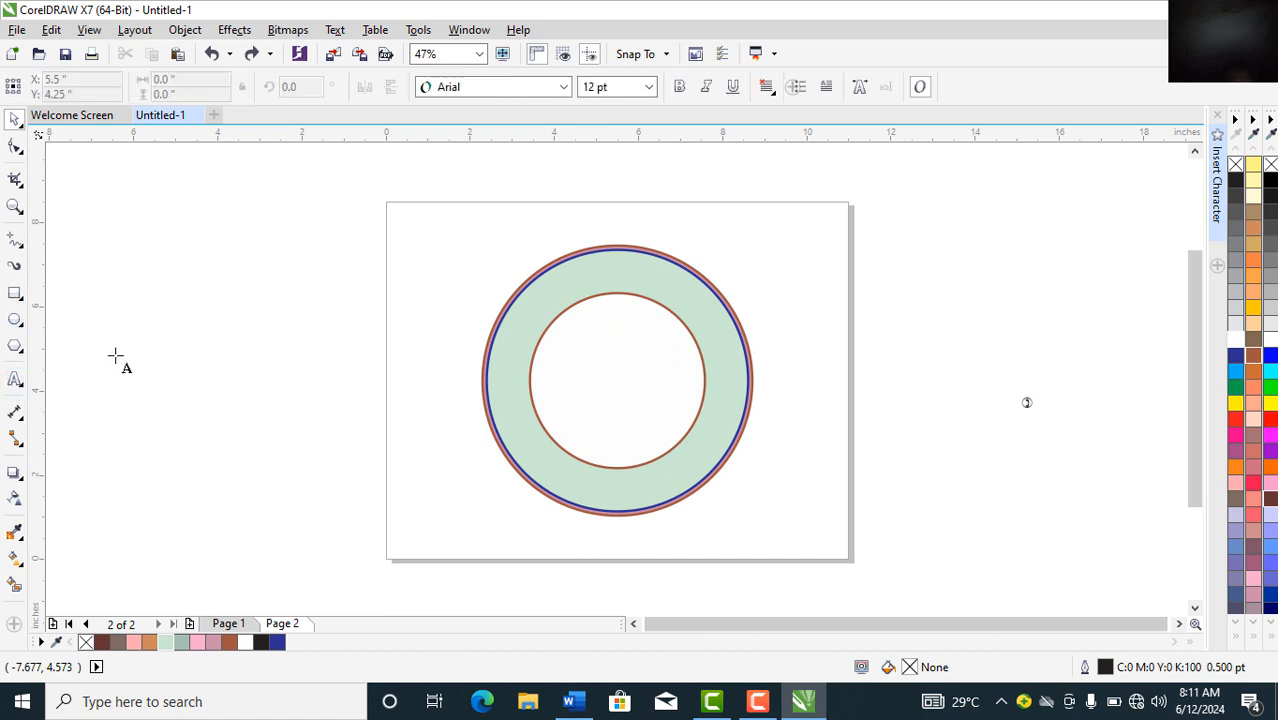
click(130, 352)
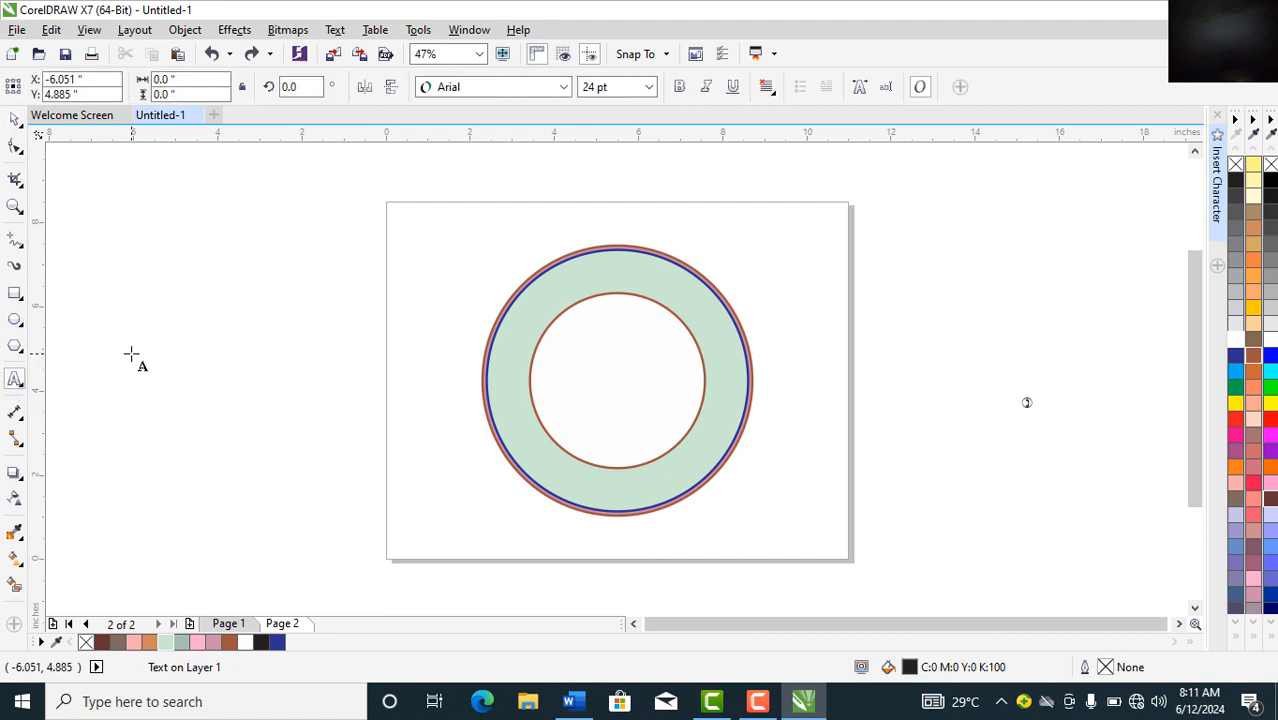
text(MASTERNET)
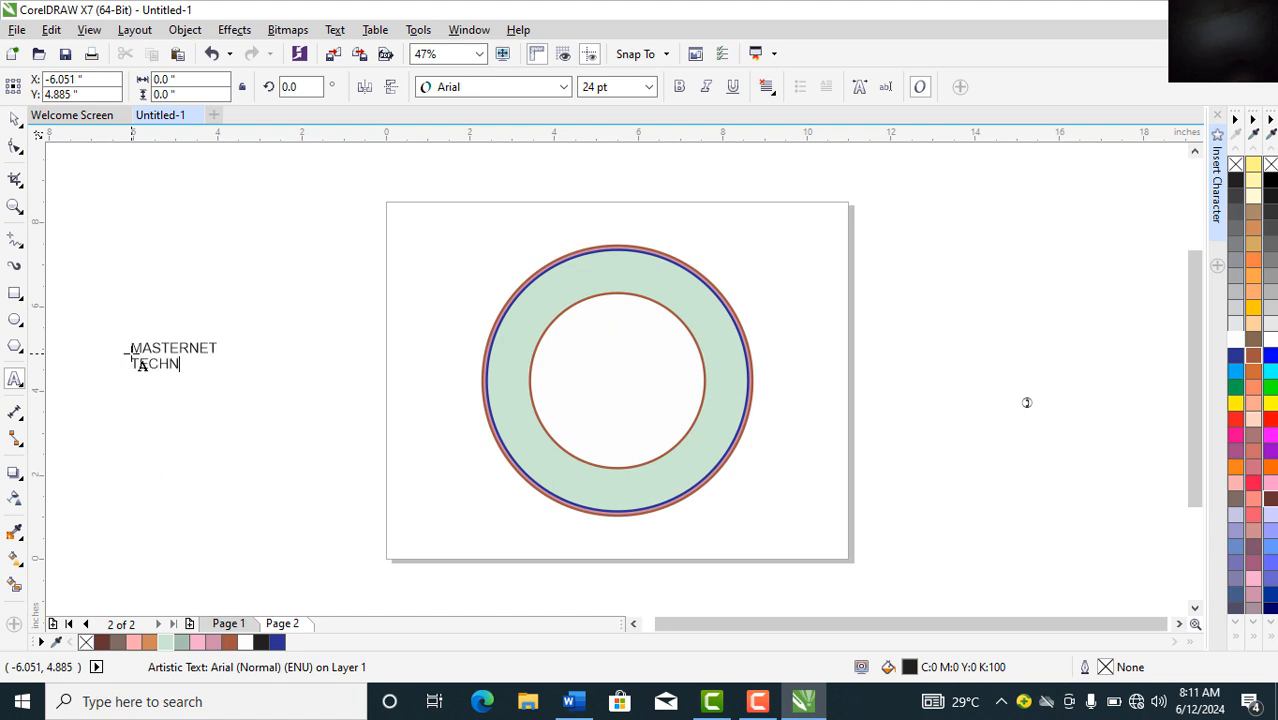
text(ES)
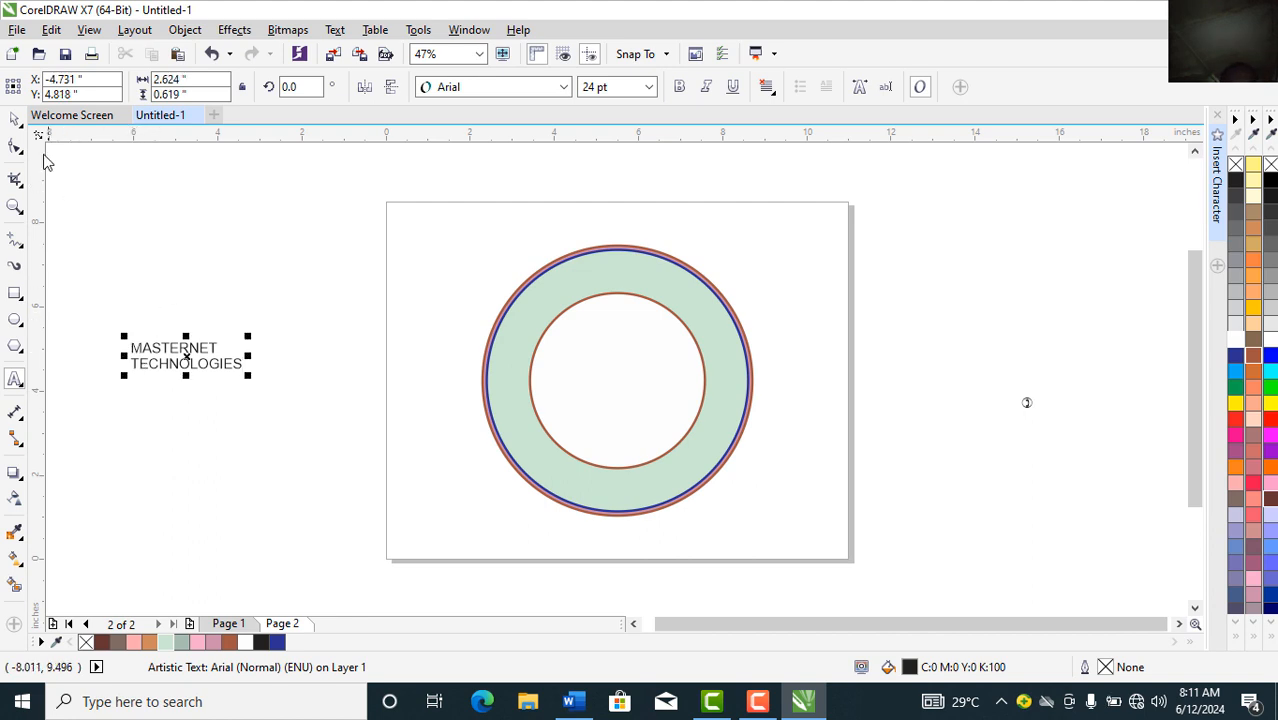
click(13, 122)
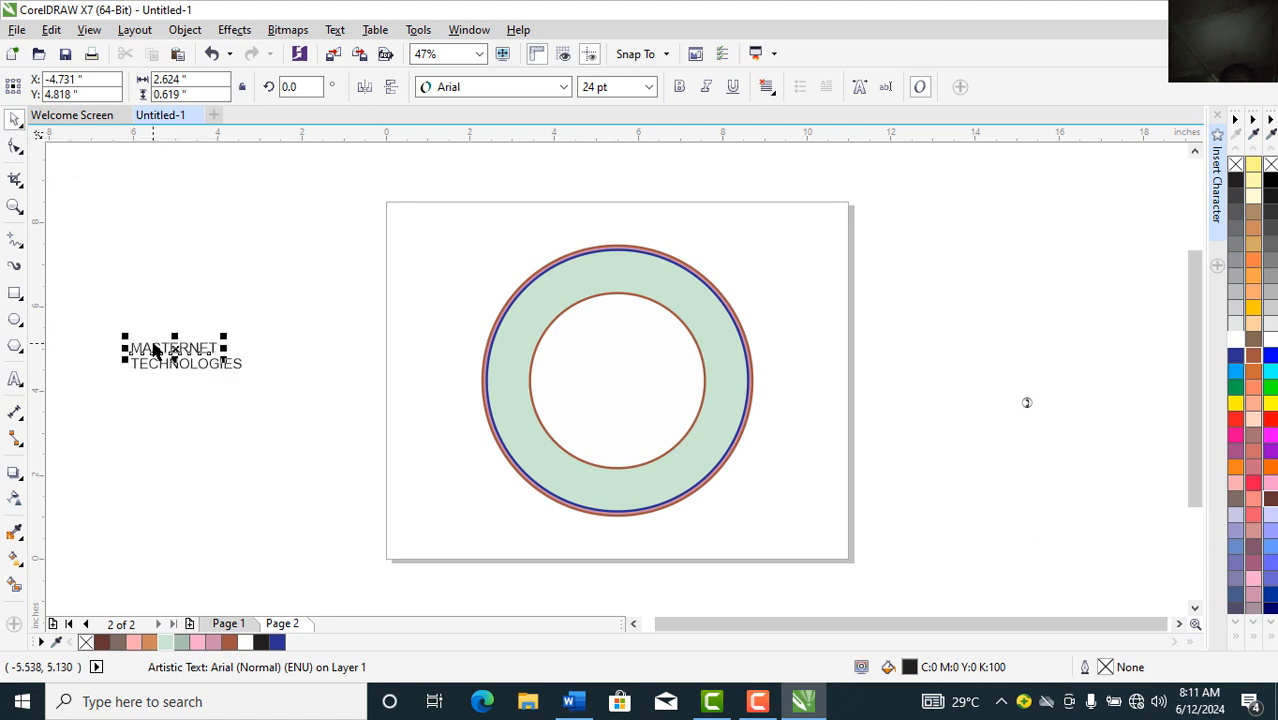
Step: Enlarge the text to about 46 pt and set it in Trebuchet MS
drag(104, 314, 286, 394)
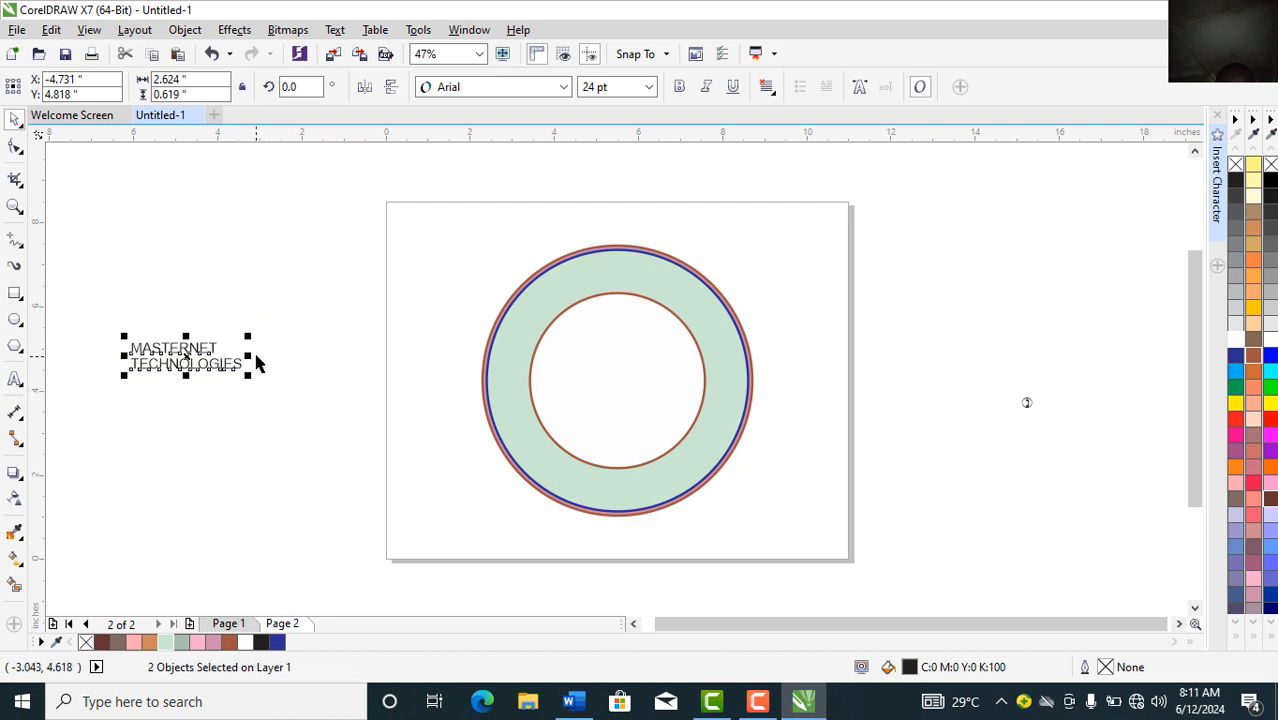
drag(246, 334, 349, 284)
click(233, 222)
drag(98, 297, 428, 434)
click(485, 87)
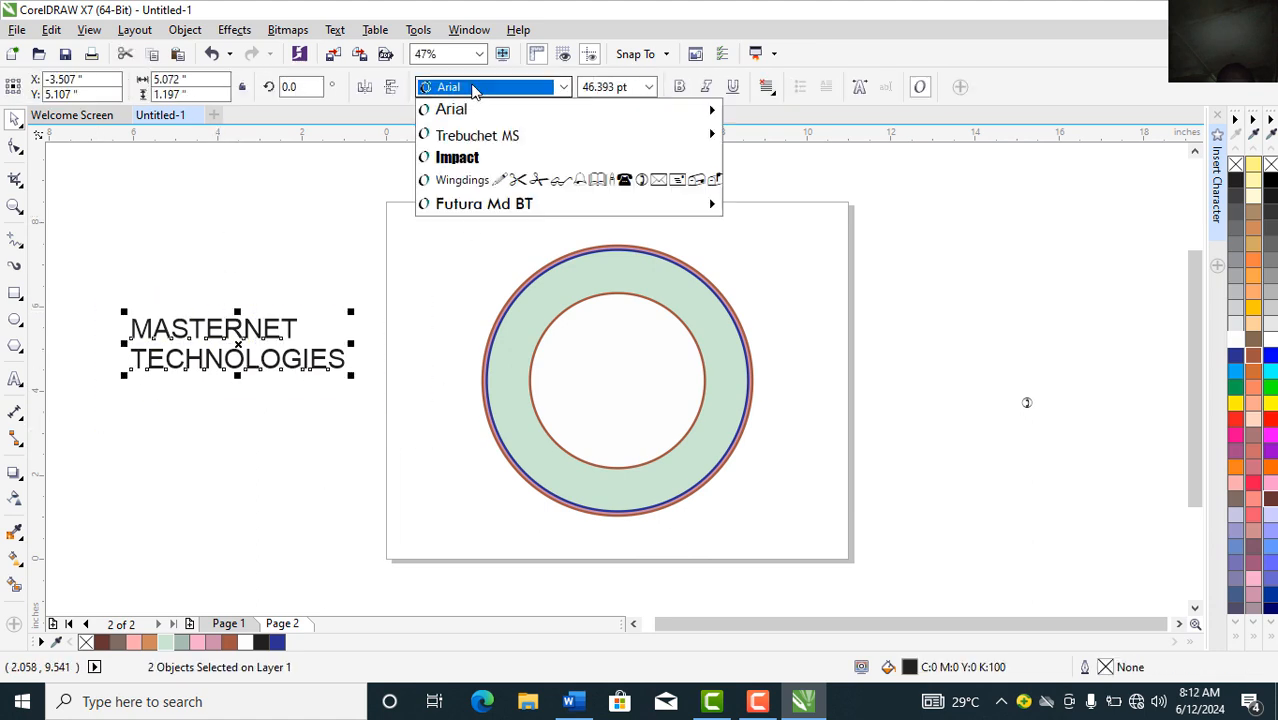
click(468, 137)
click(206, 262)
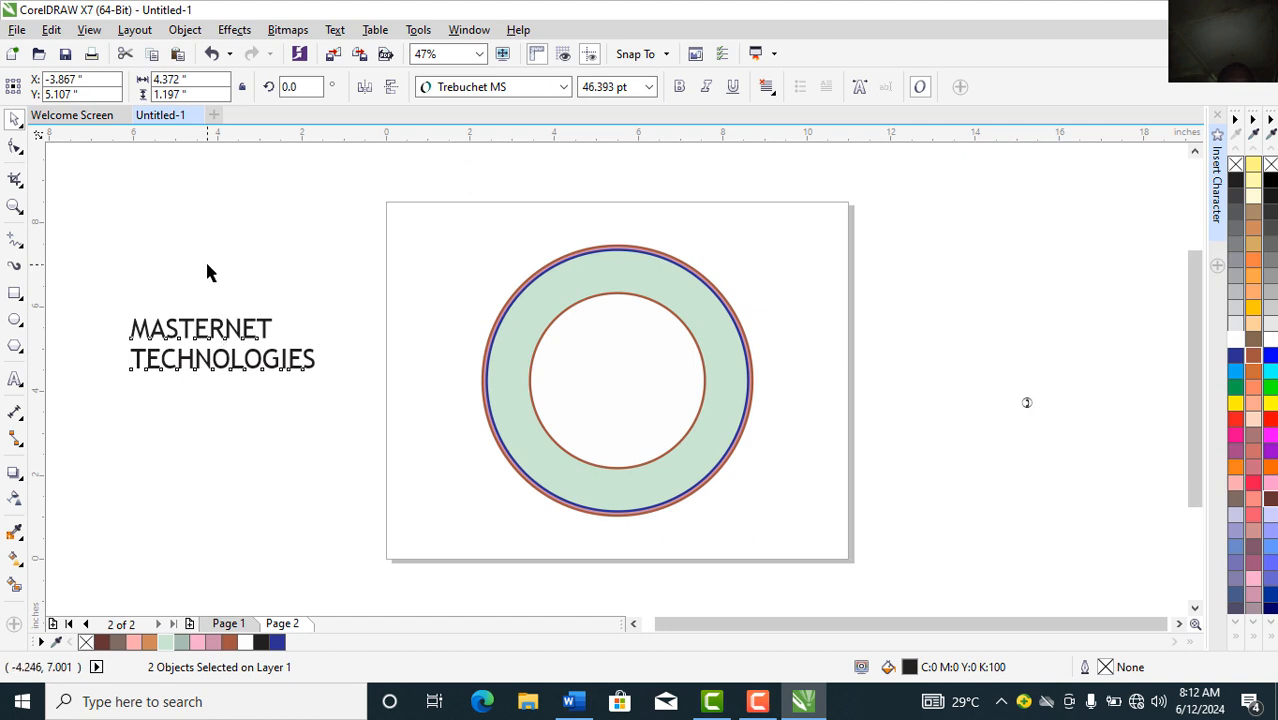
click(198, 326)
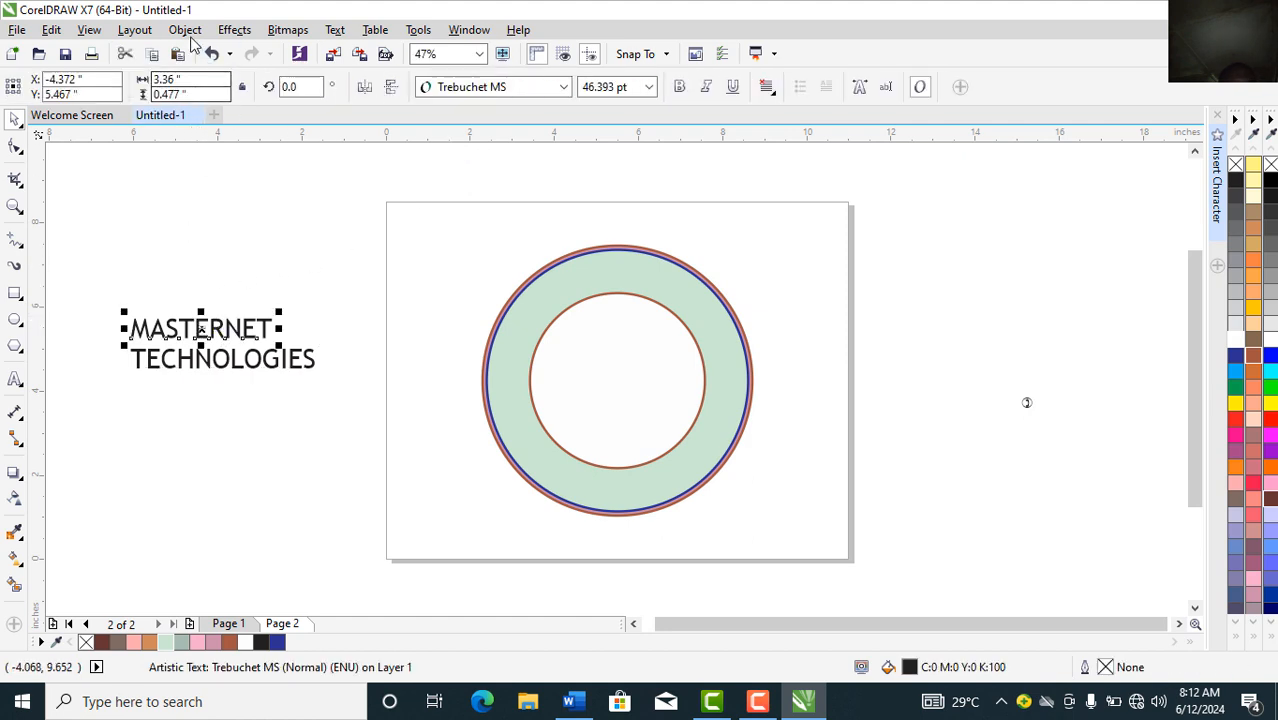
click(333, 29)
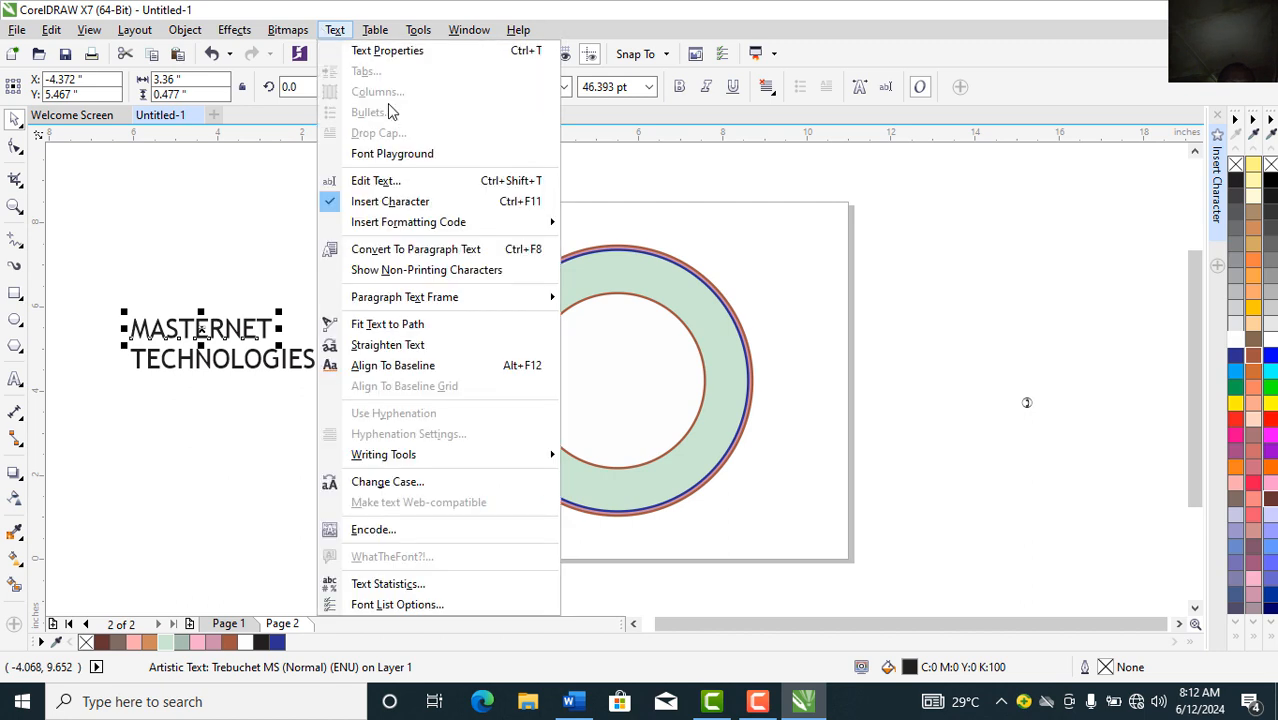
Step: Undo a trial path fit on MASTERNET and colour both words dark blue (C100 M100 Y0 K0)
click(405, 330)
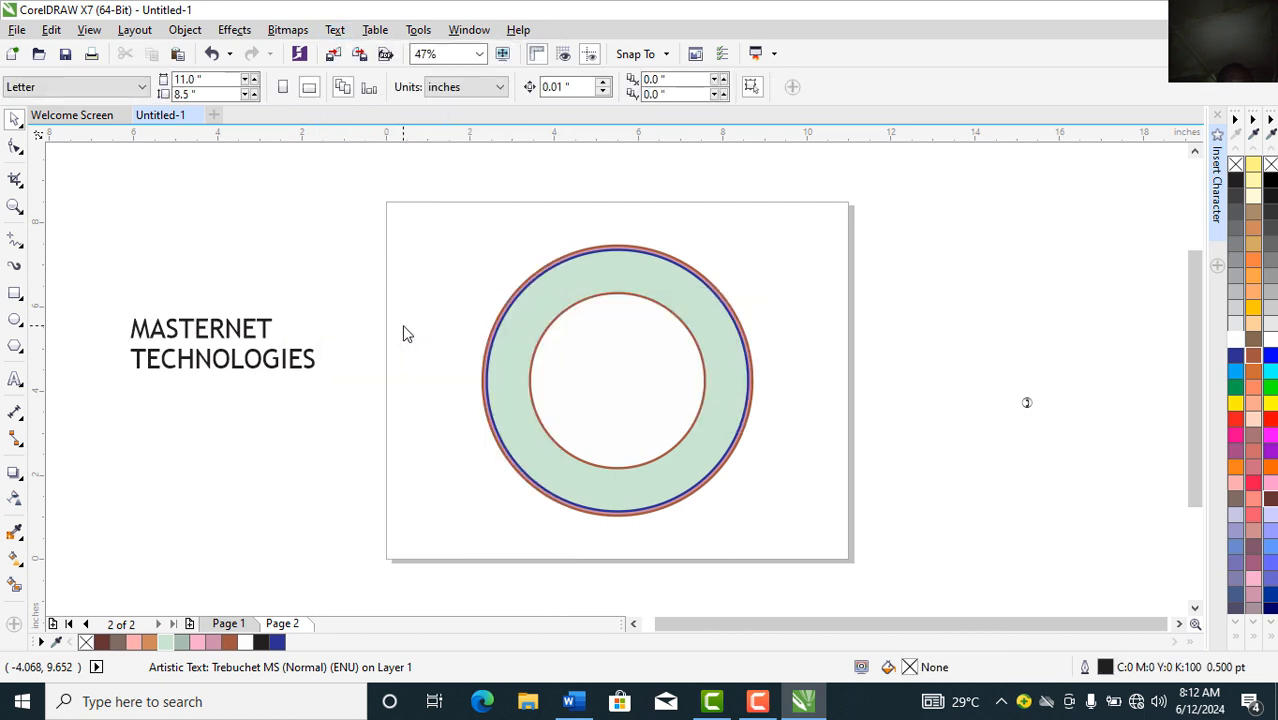
click(617, 286)
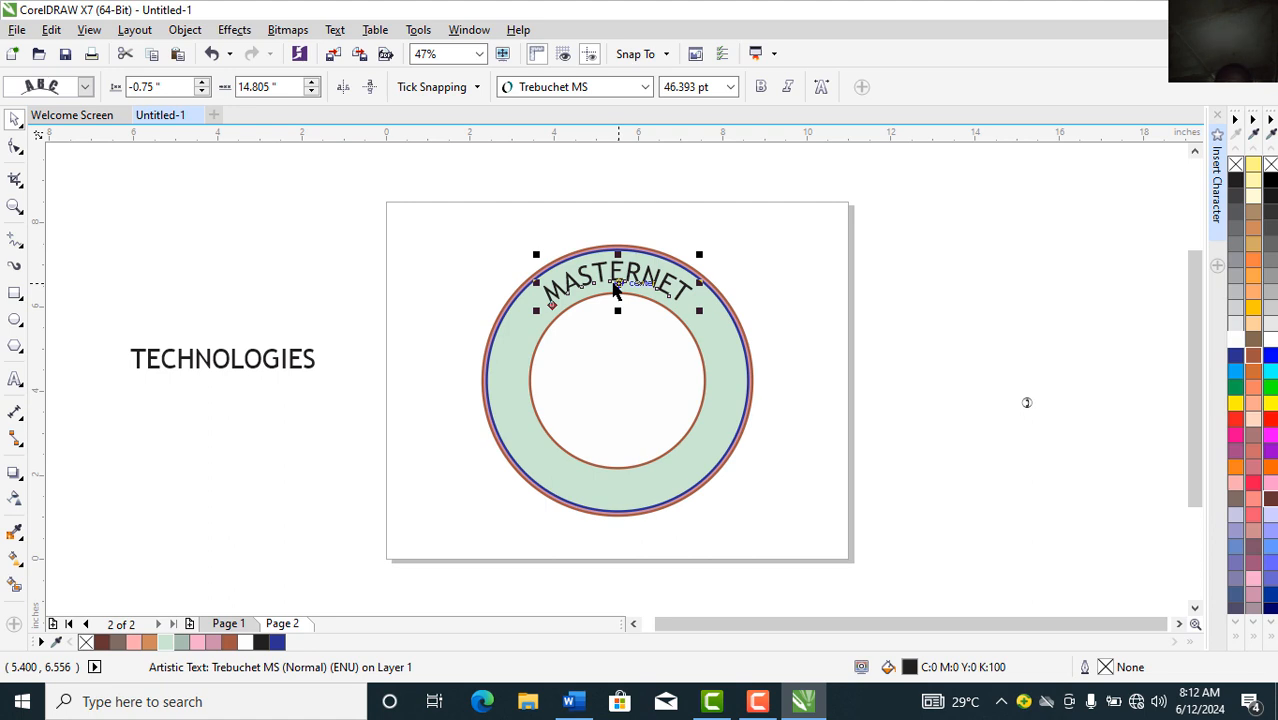
key(ctrl+z)
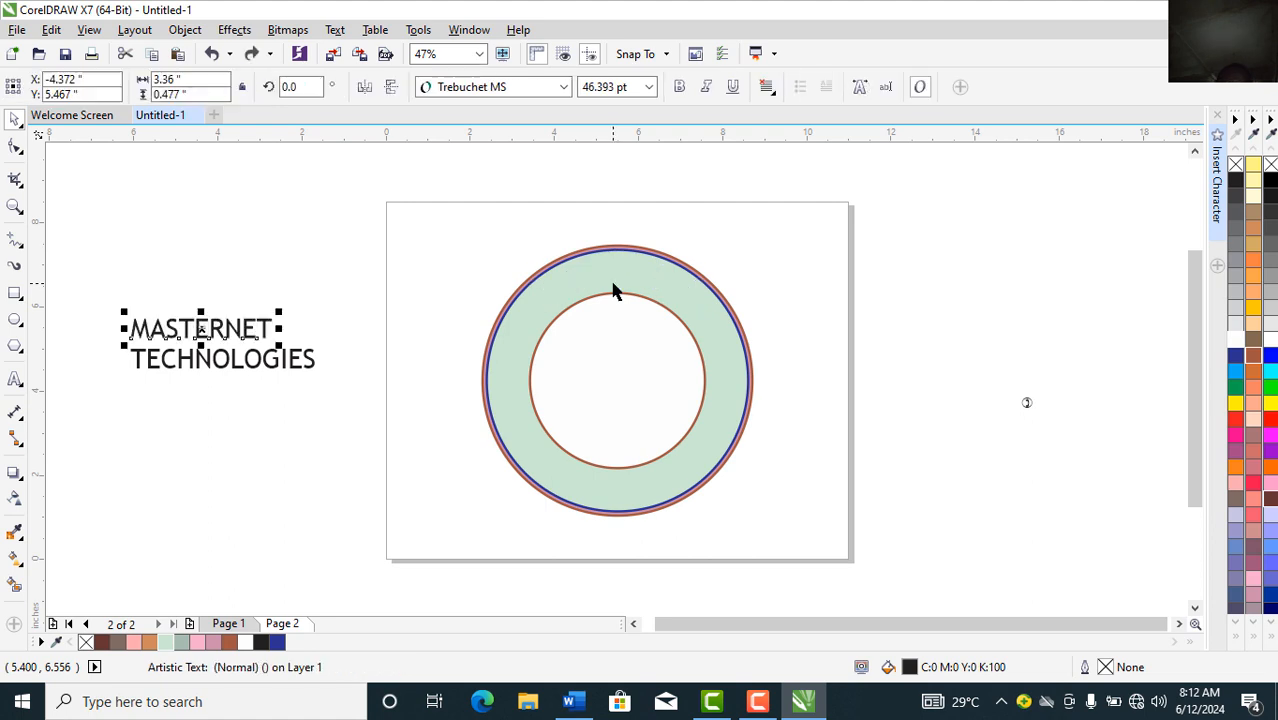
click(1237, 358)
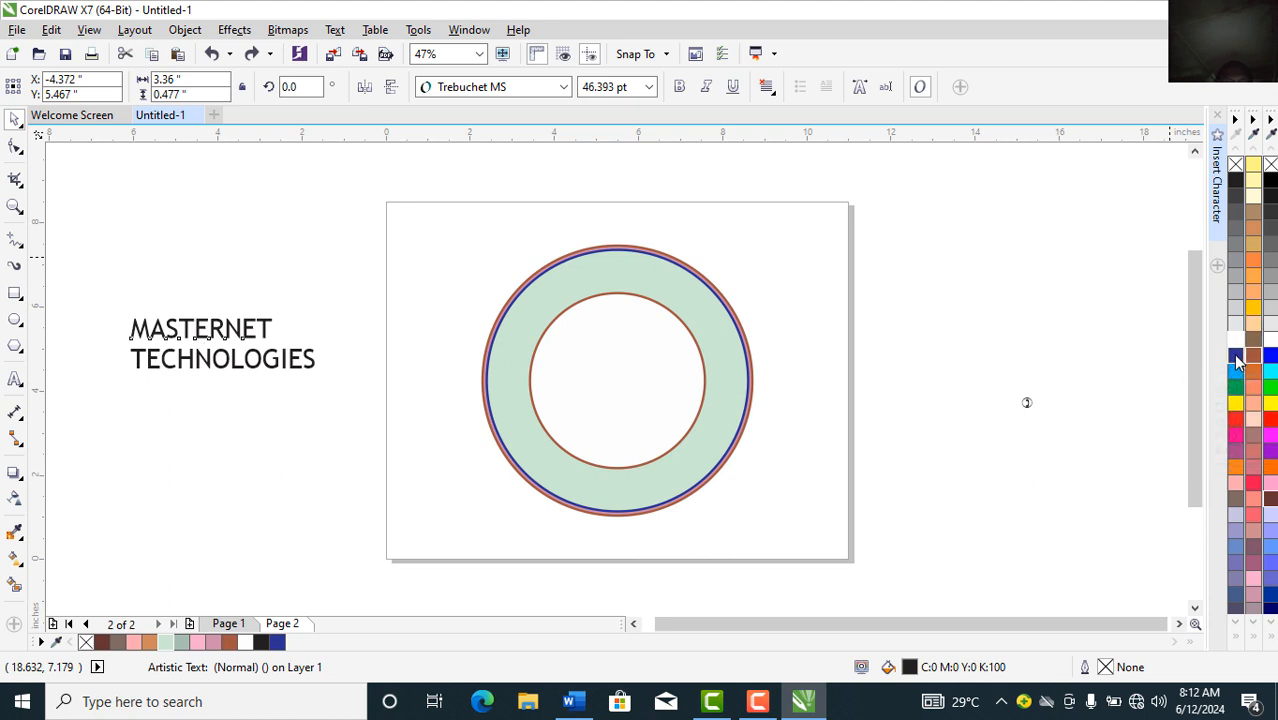
click(299, 364)
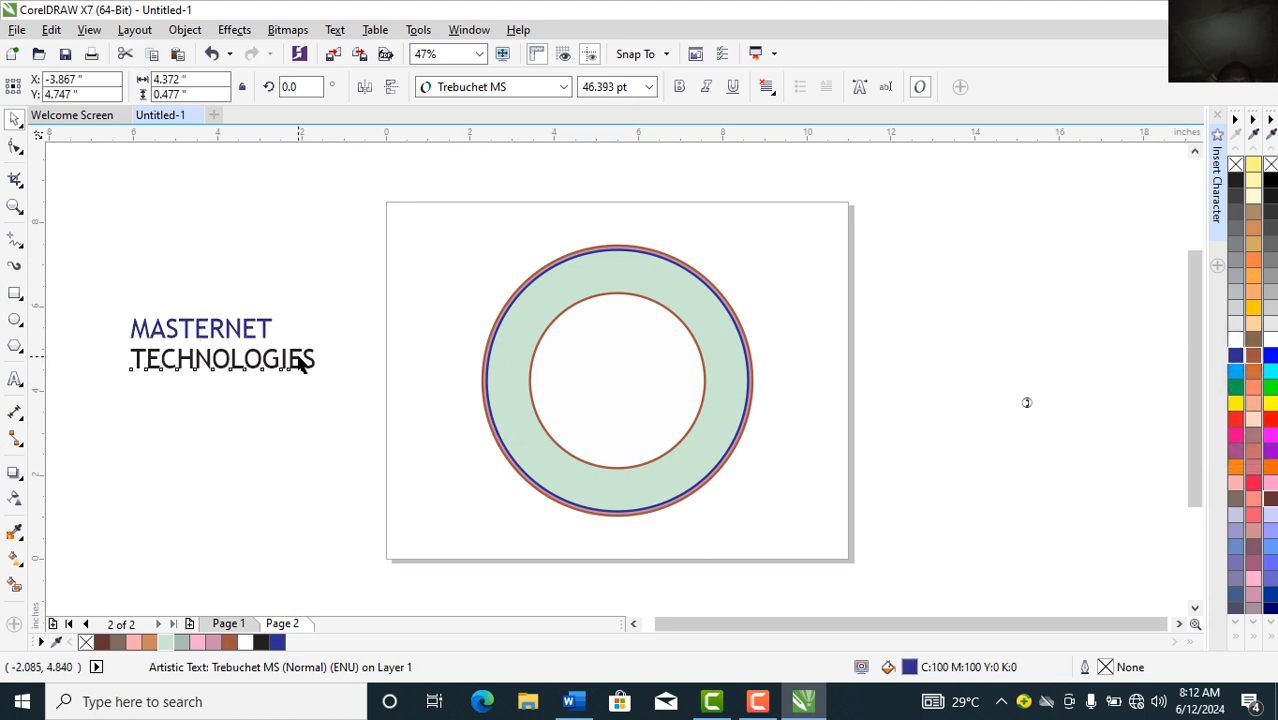
click(1236, 358)
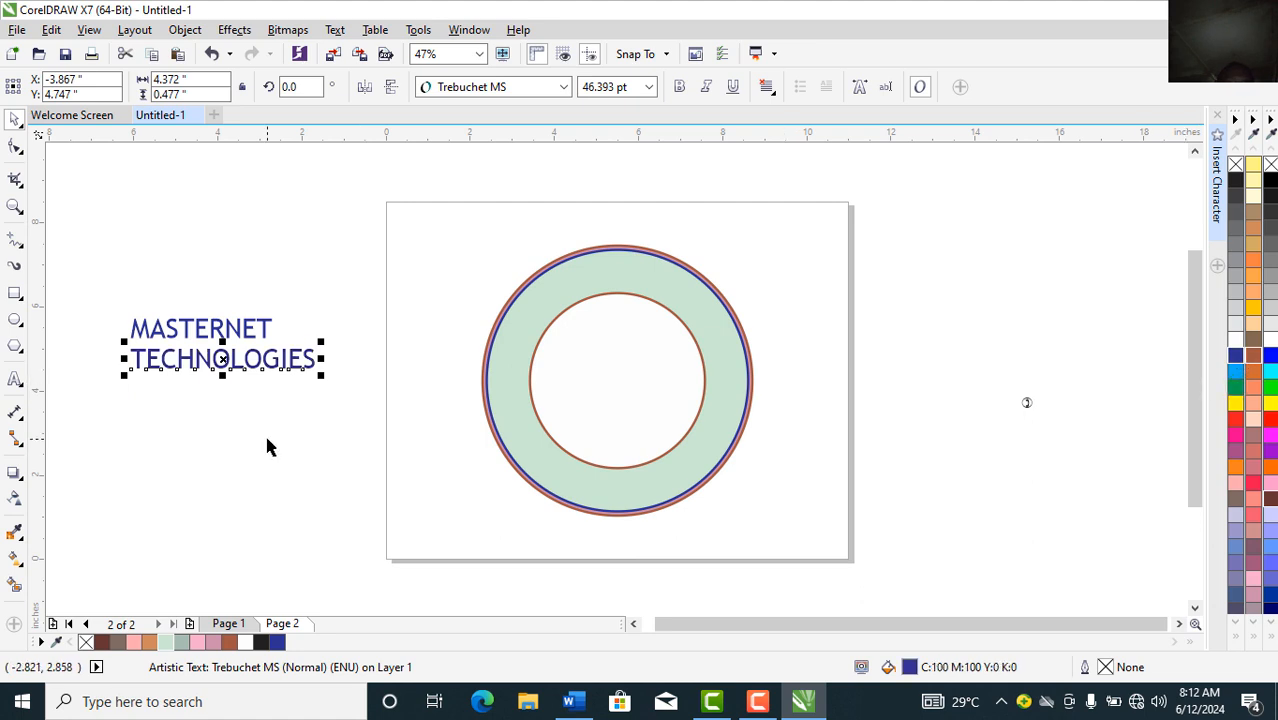
click(187, 330)
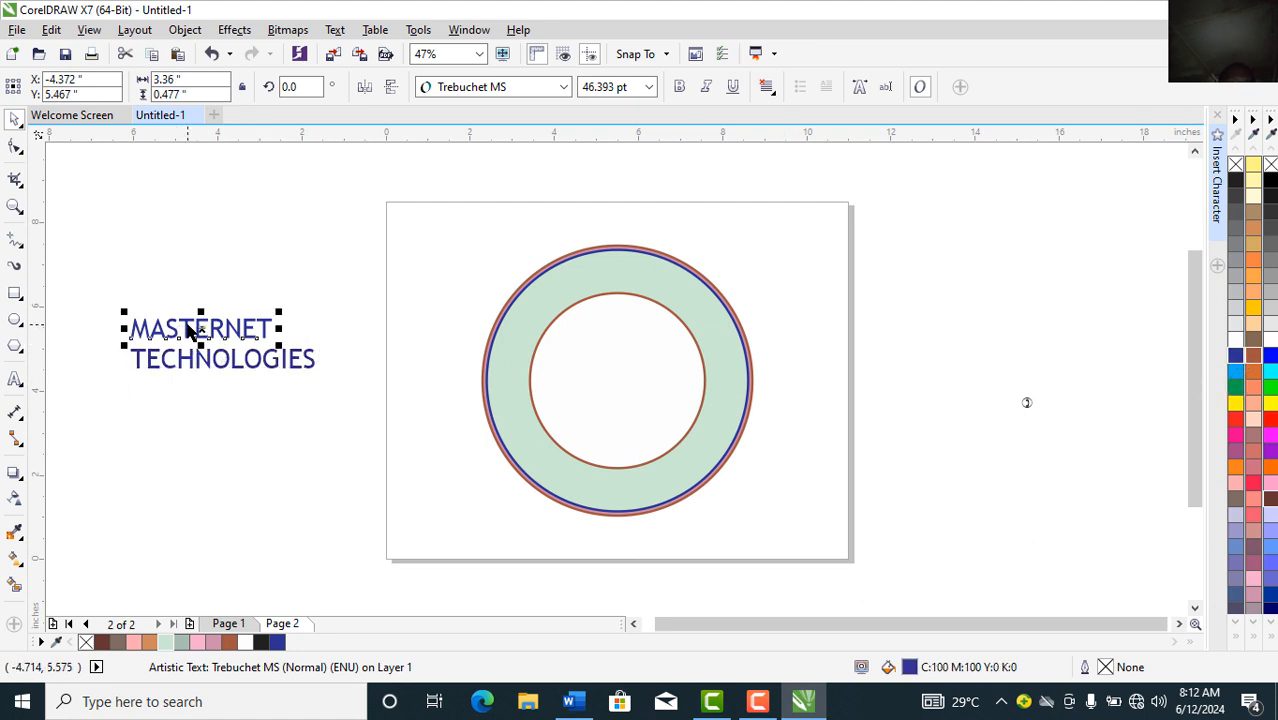
click(333, 32)
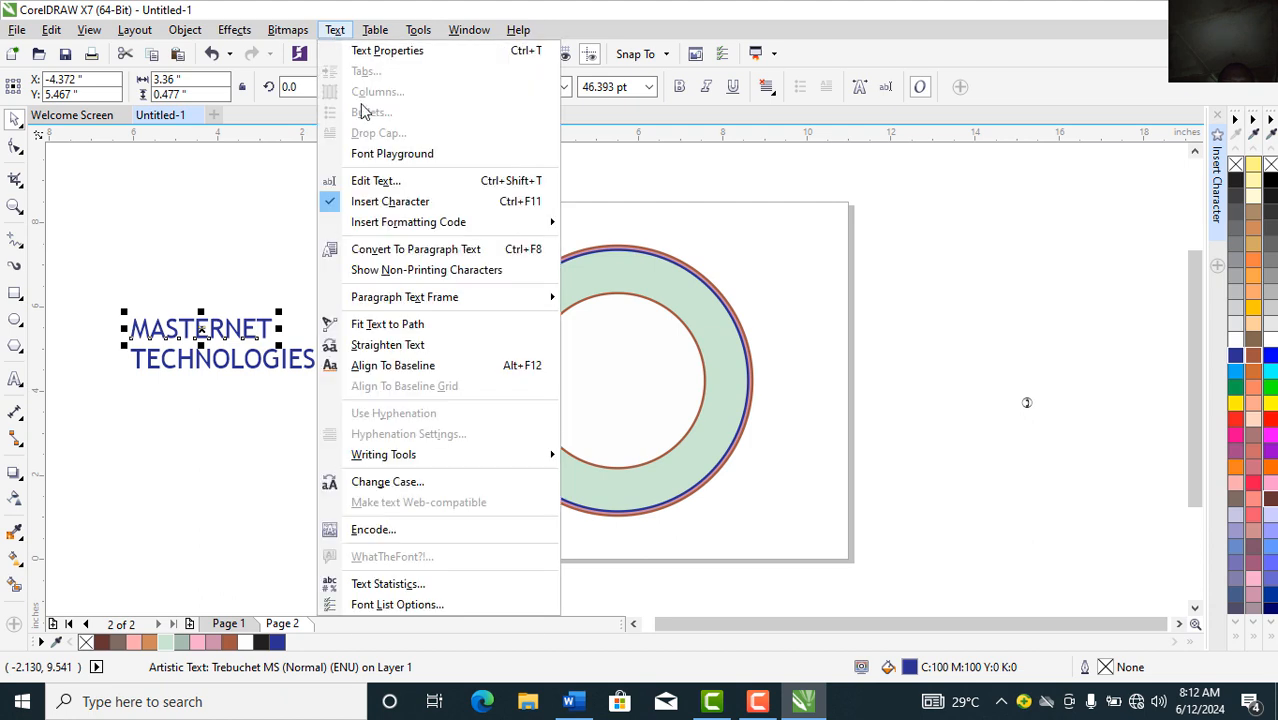
Step: Fit MASTERNET along the top of the ring and make both words bold
click(545, 330)
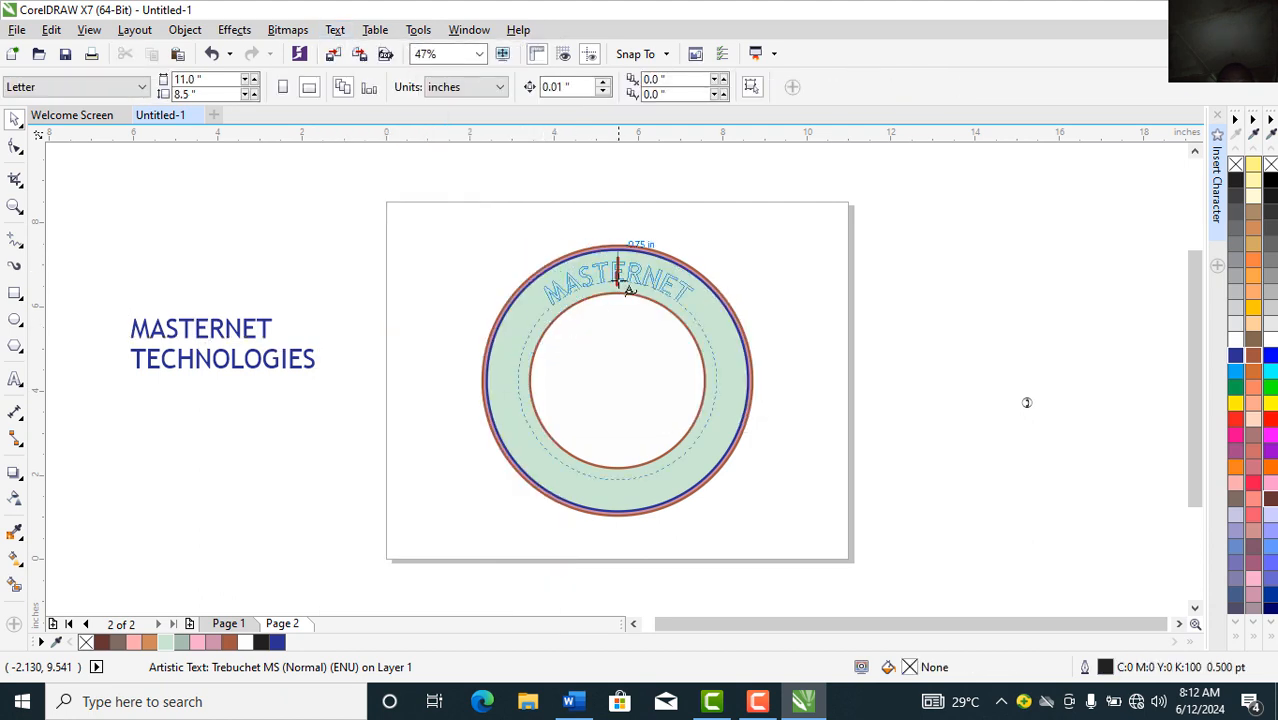
click(620, 282)
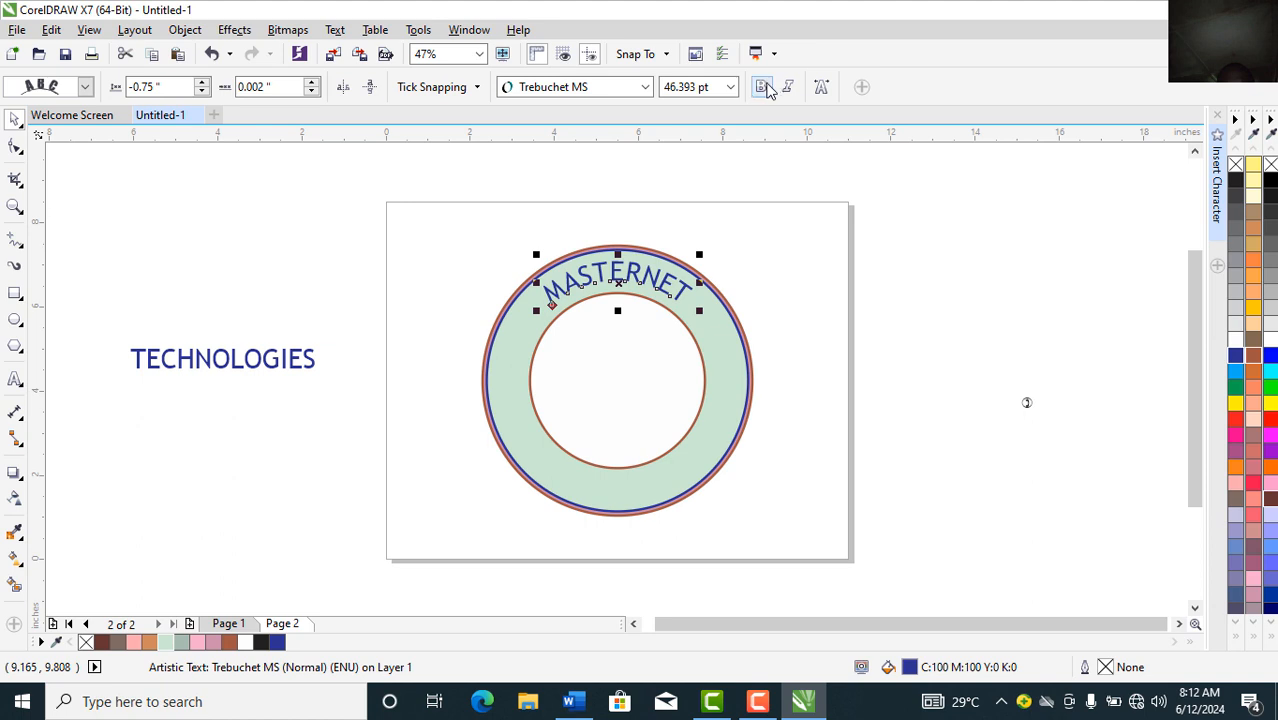
click(760, 87)
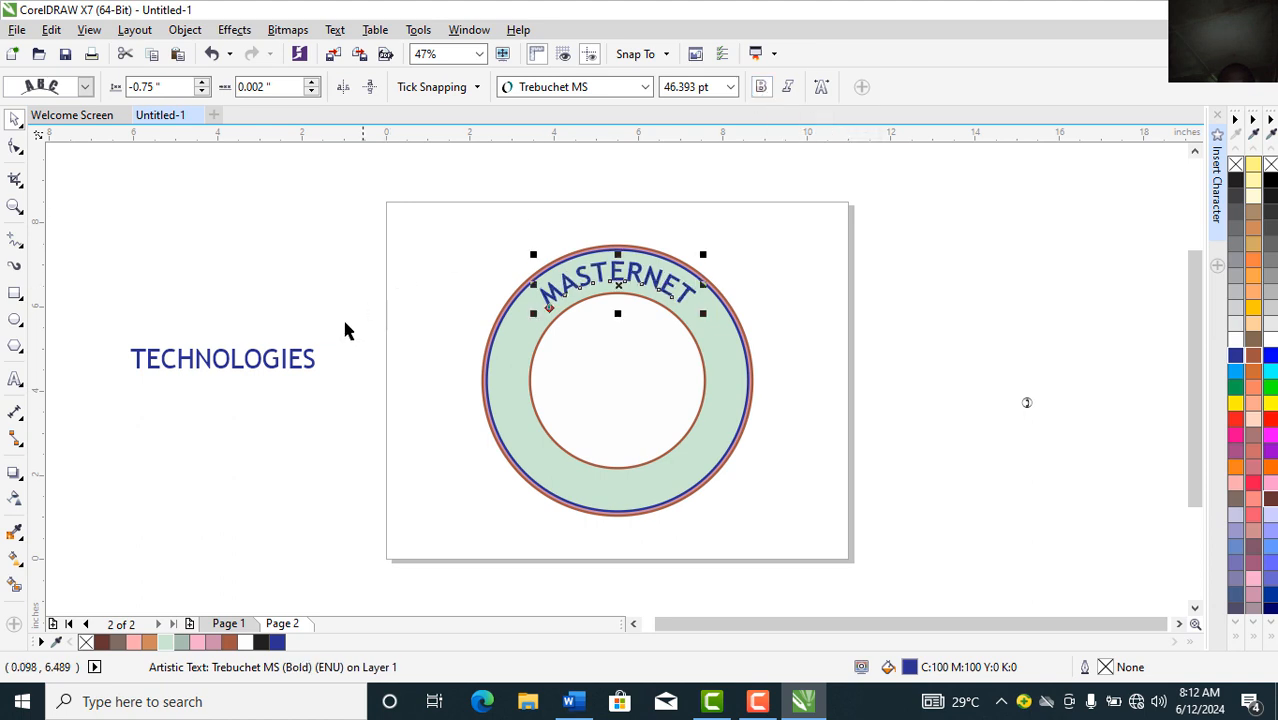
click(297, 366)
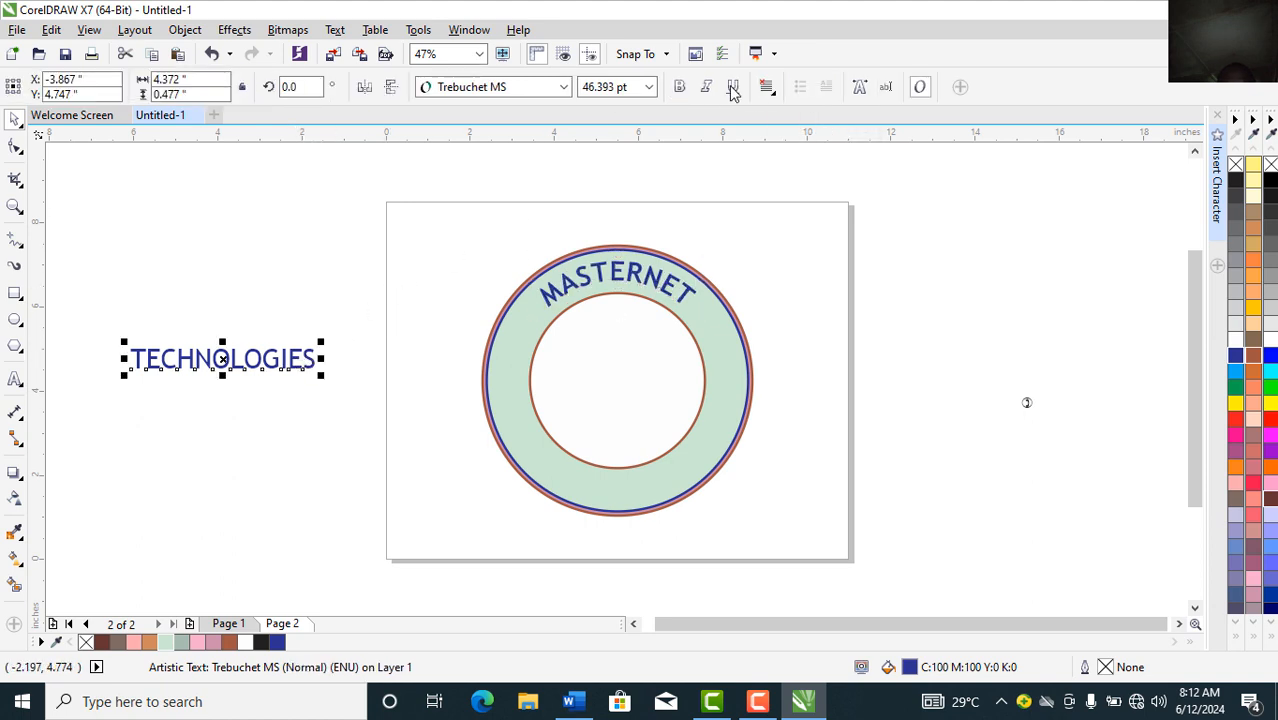
click(678, 88)
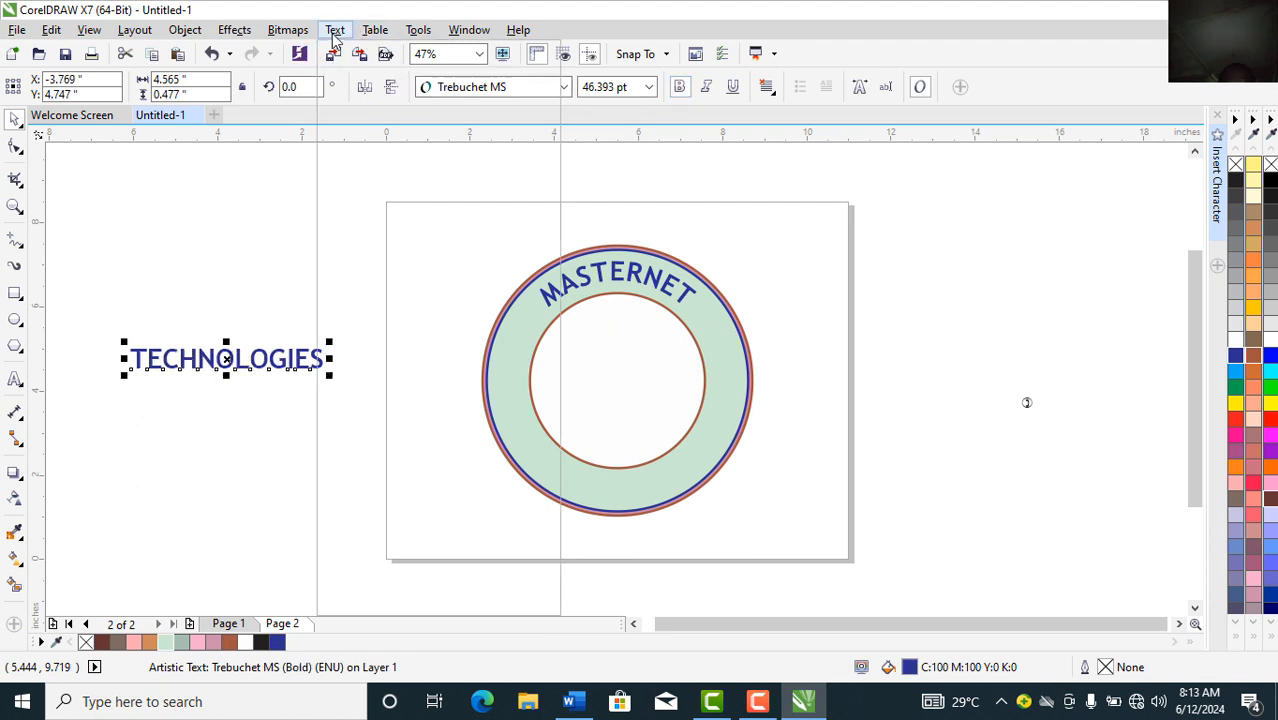
Step: Fit TECHNOLOGIES along the ring's bottom, mirrored to read upright and offset into the band
click(335, 32)
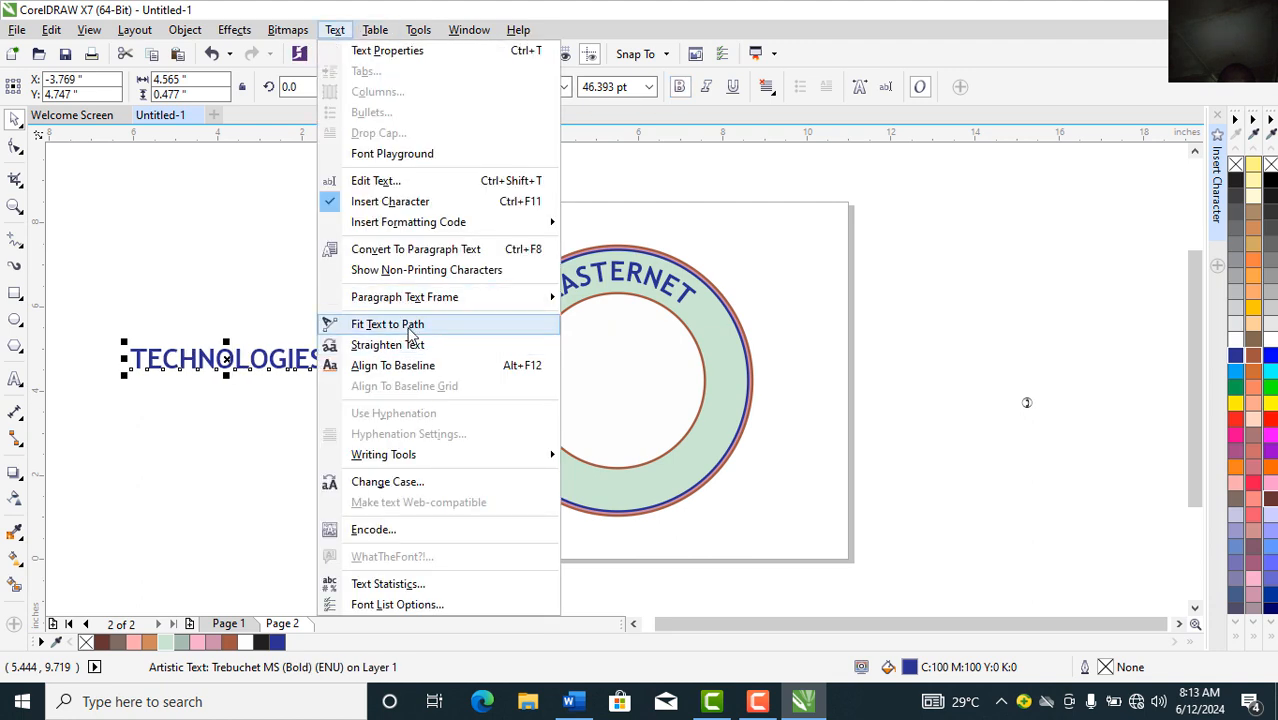
click(411, 325)
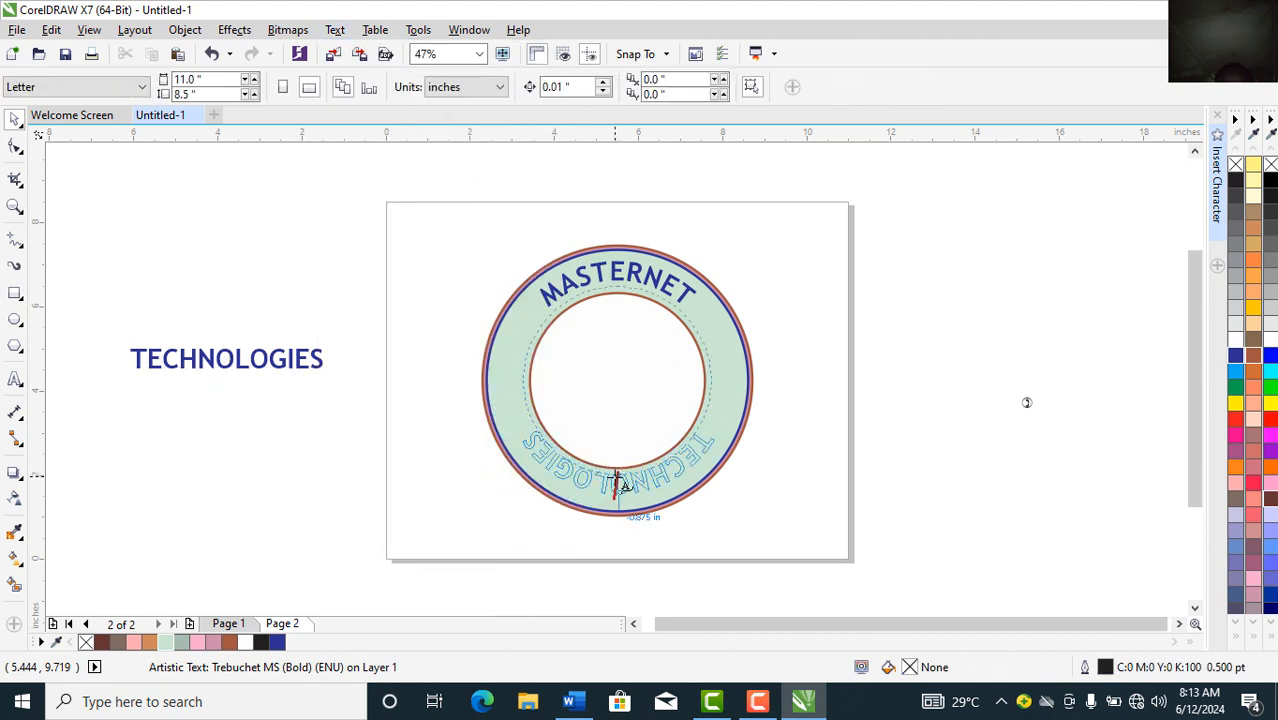
click(617, 481)
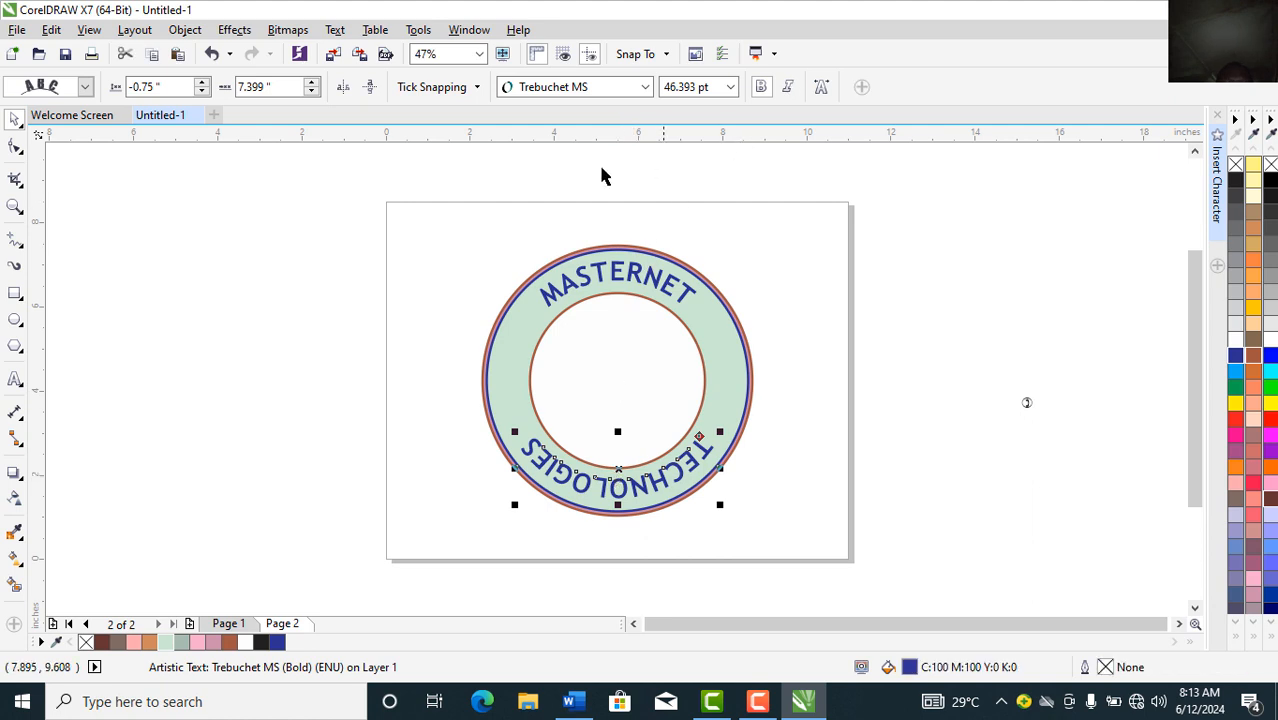
click(345, 93)
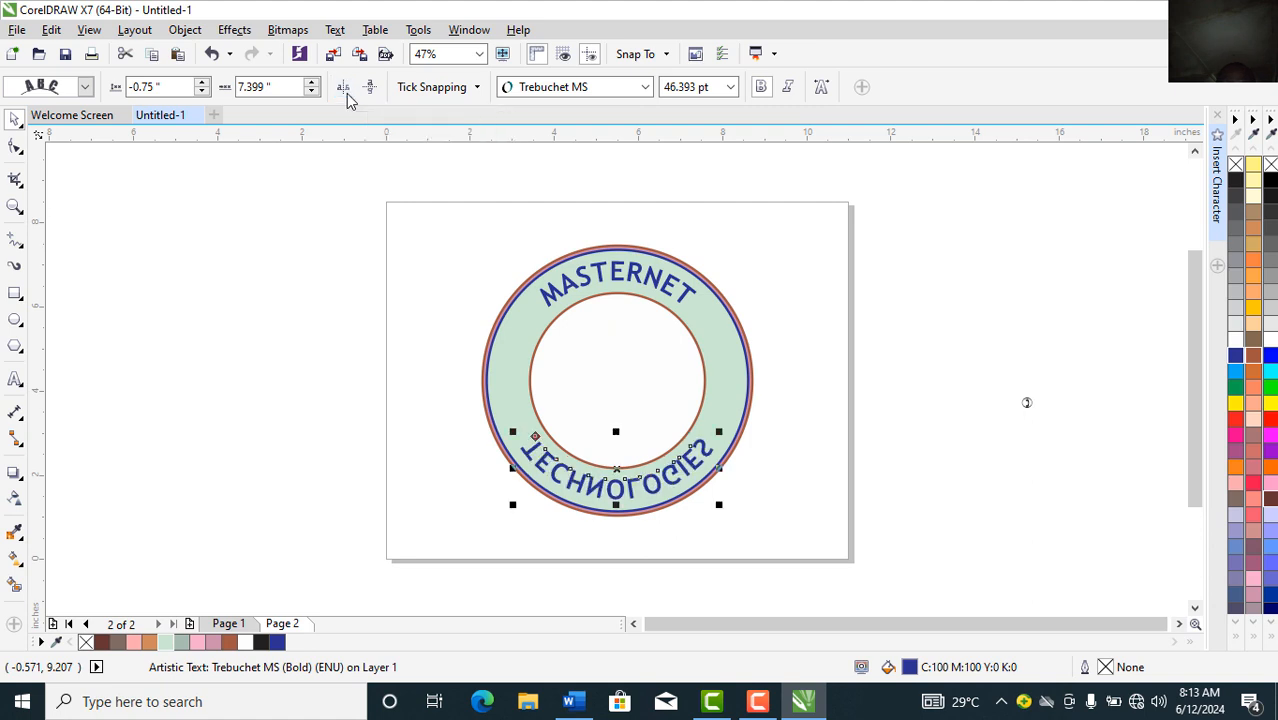
click(370, 89)
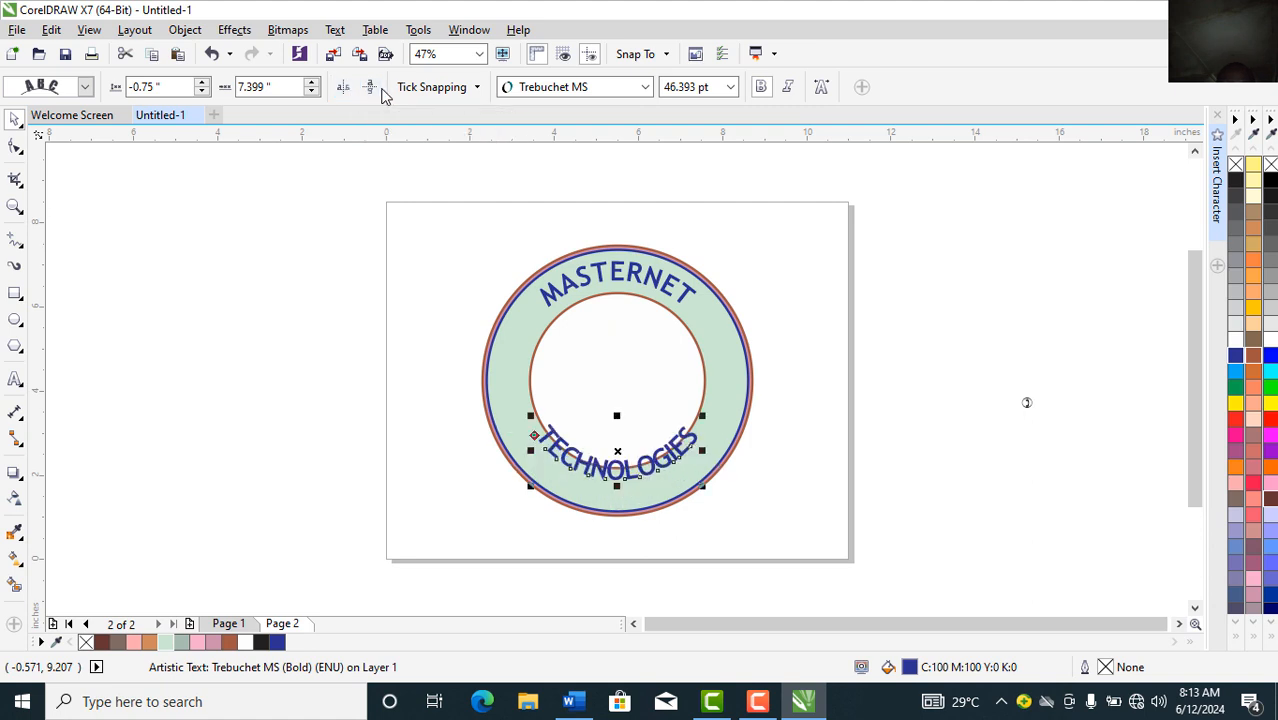
drag(603, 484, 609, 491)
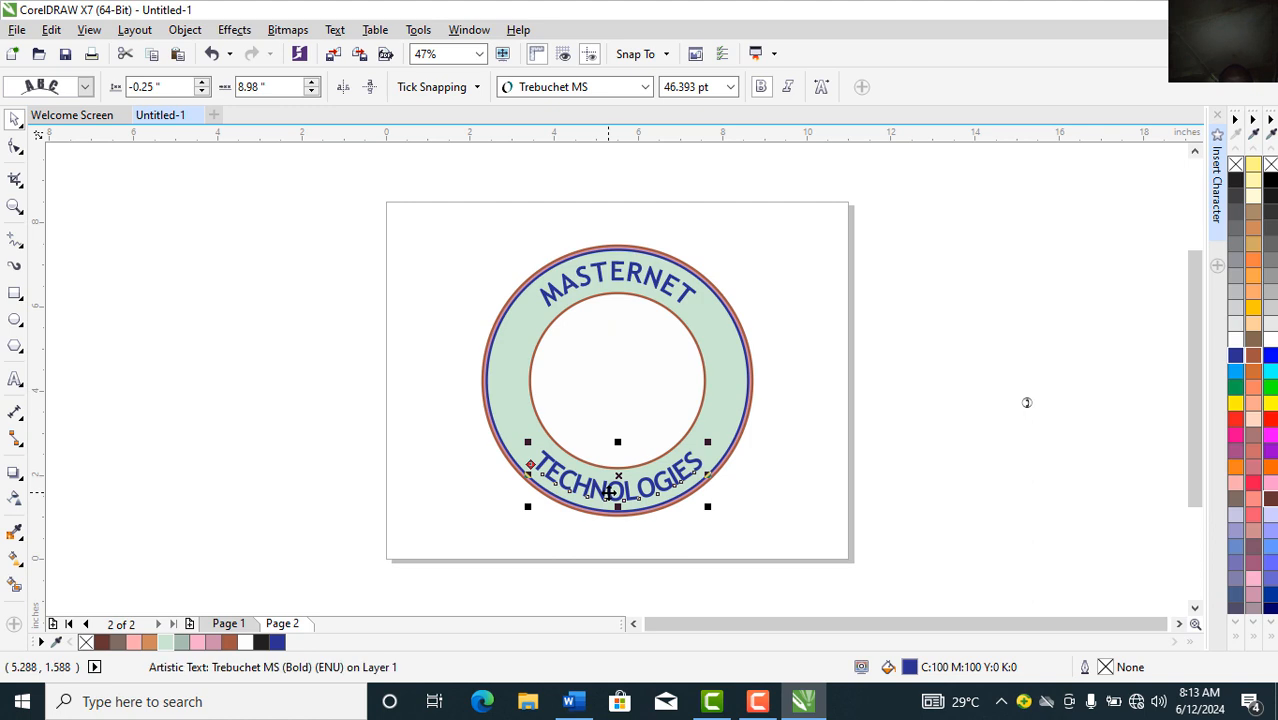
click(285, 443)
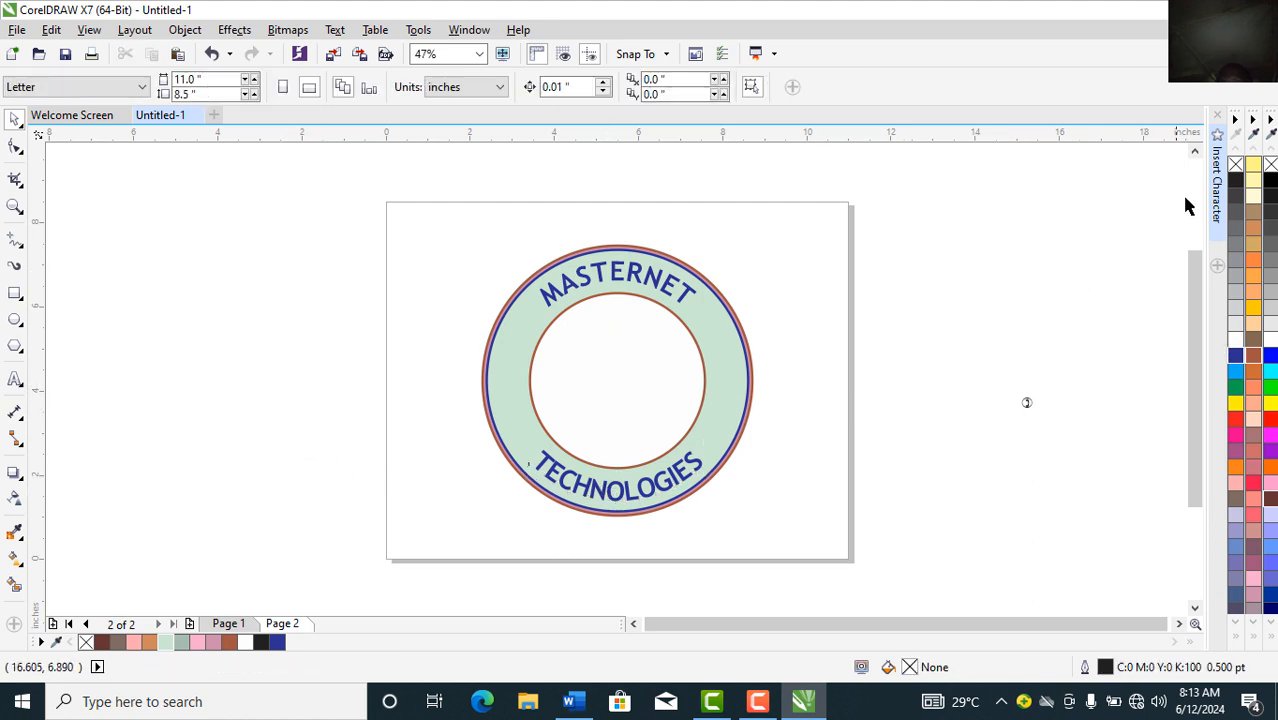
click(1218, 194)
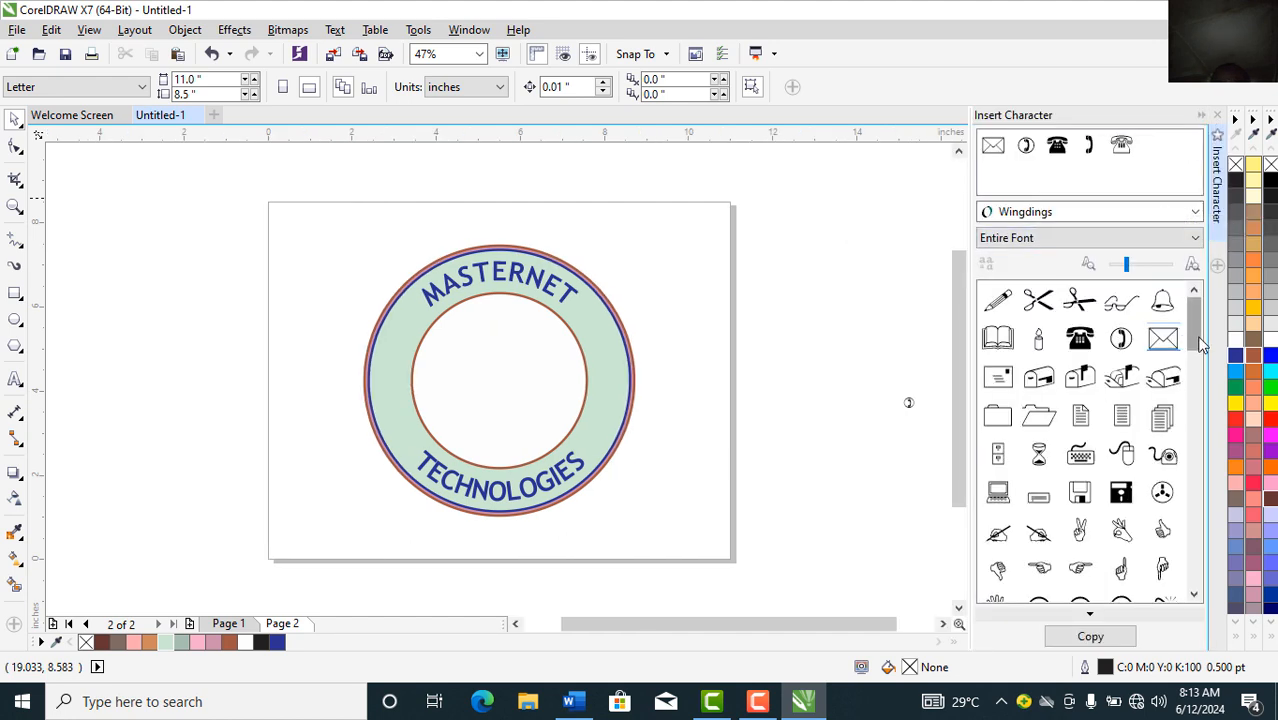
Step: Place Arial asterisks on the ring's right side and copy them to the left side
drag(1200, 345, 1198, 396)
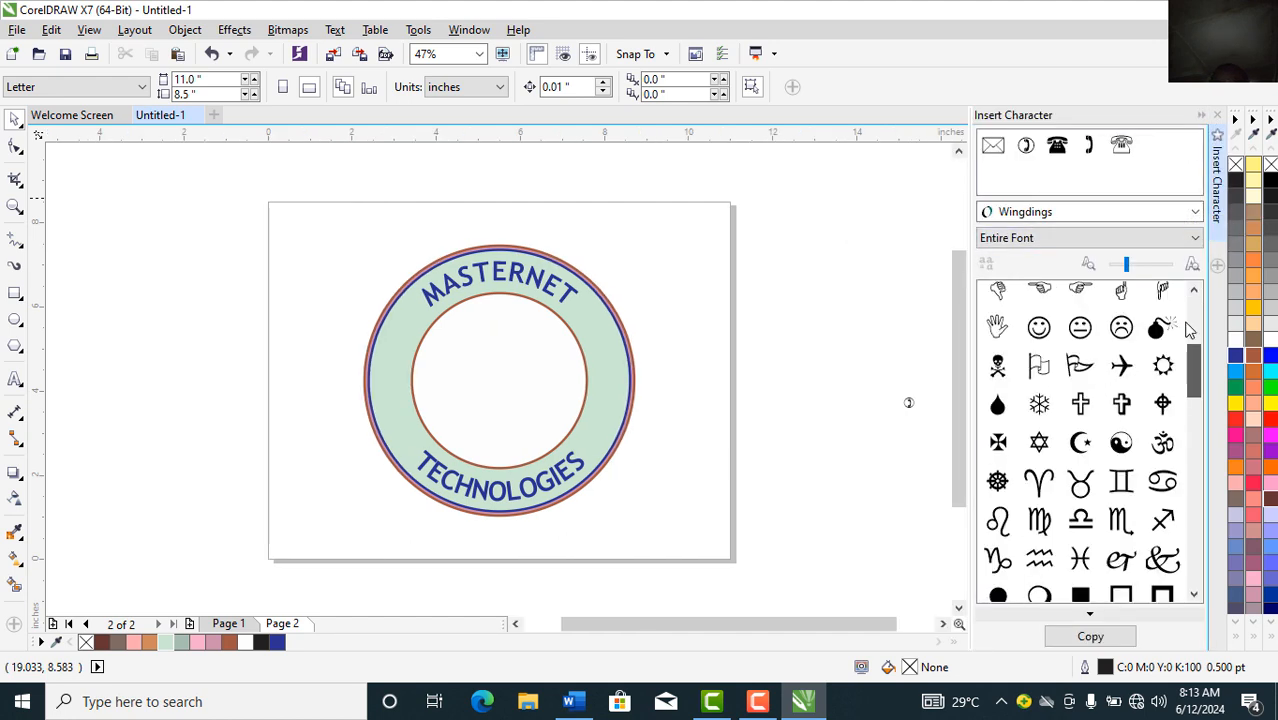
click(1045, 215)
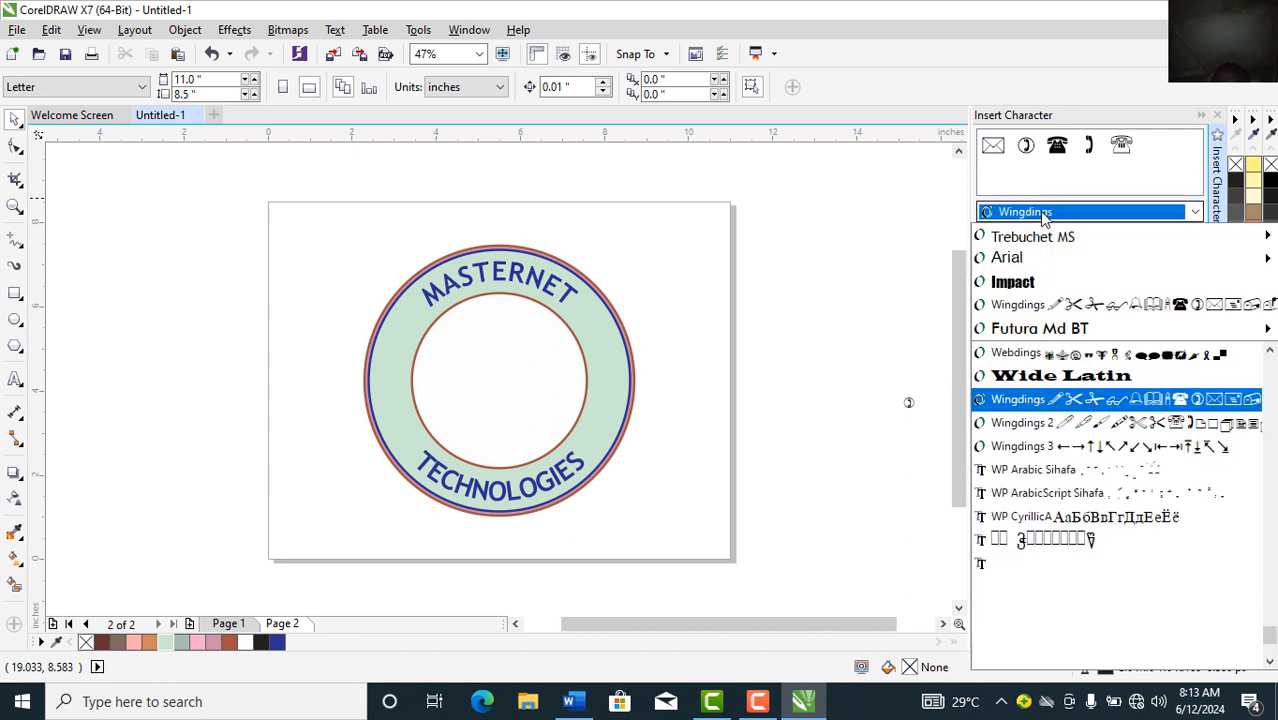
click(1020, 259)
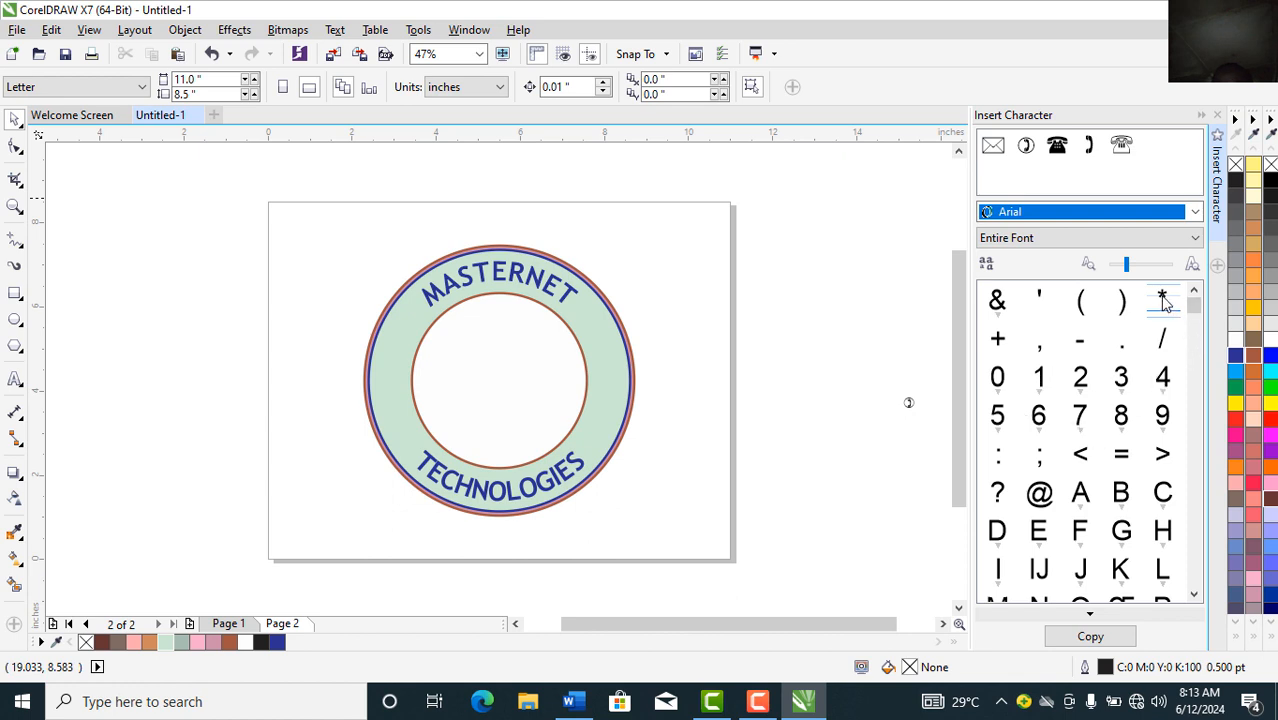
drag(1163, 303, 607, 369)
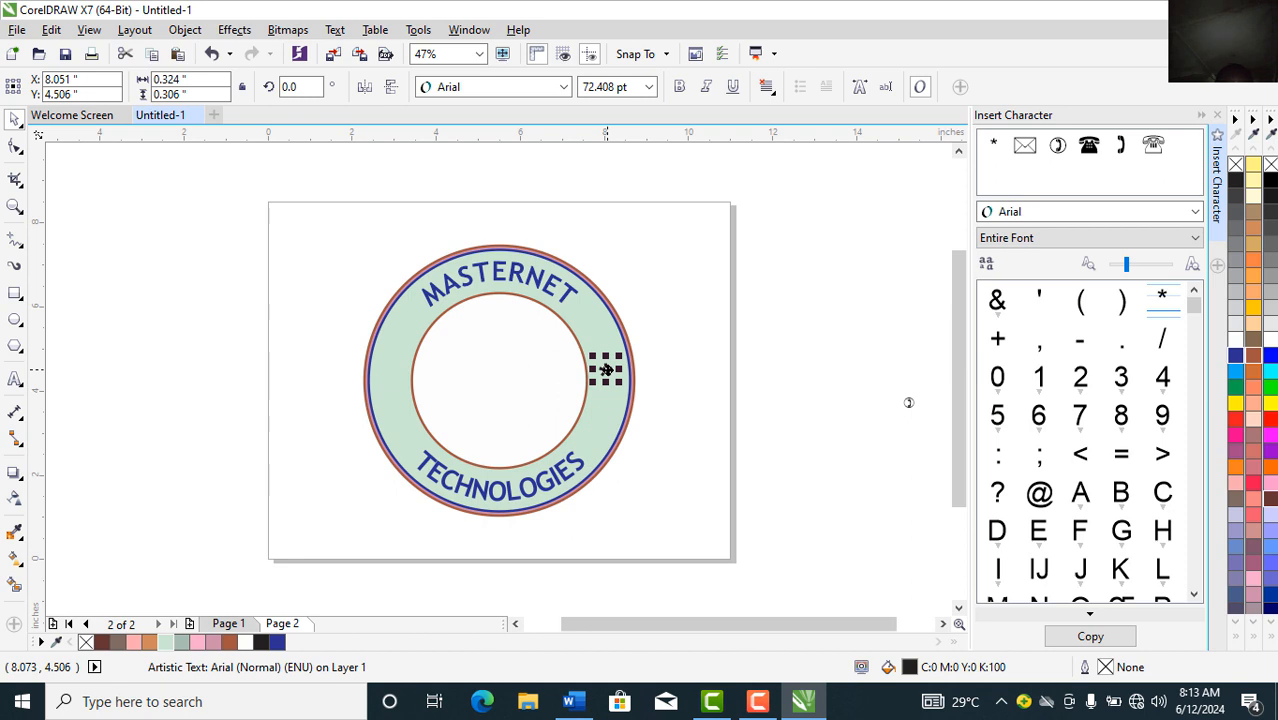
key(Down)
key(Down)
key(Down)
key(Down)
key(Down)
key(Escape)
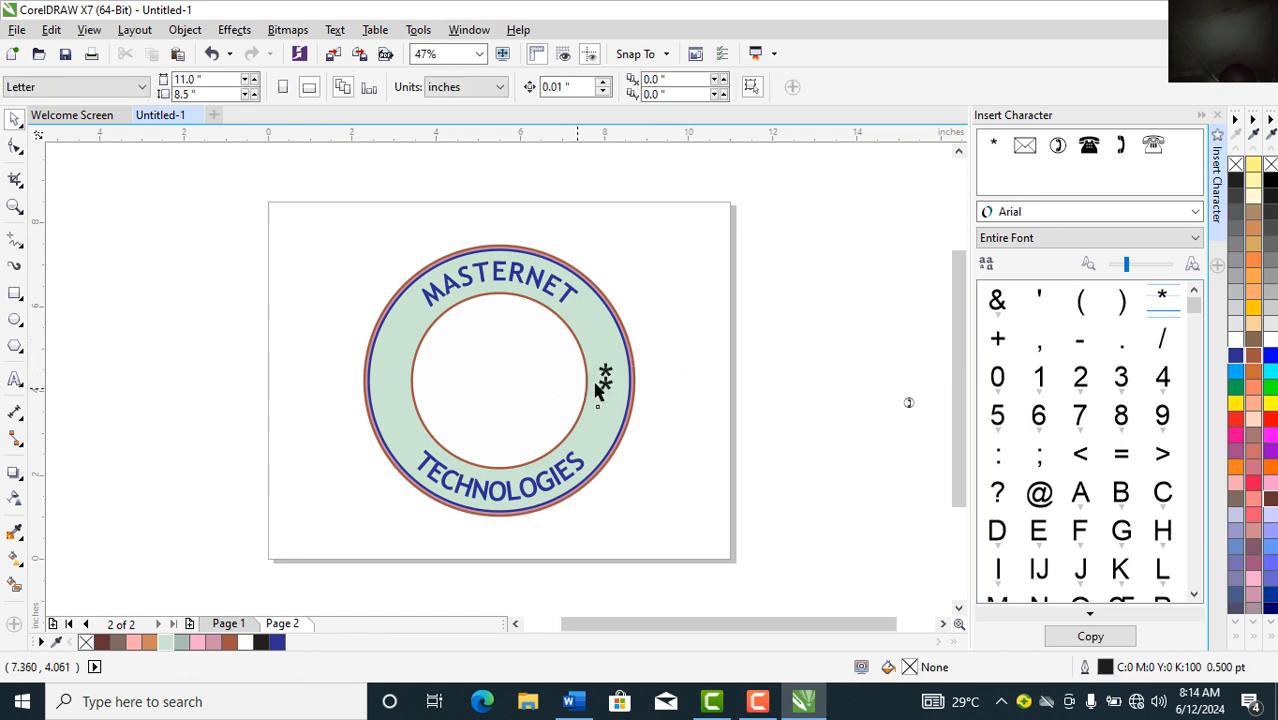
drag(677, 340, 582, 420)
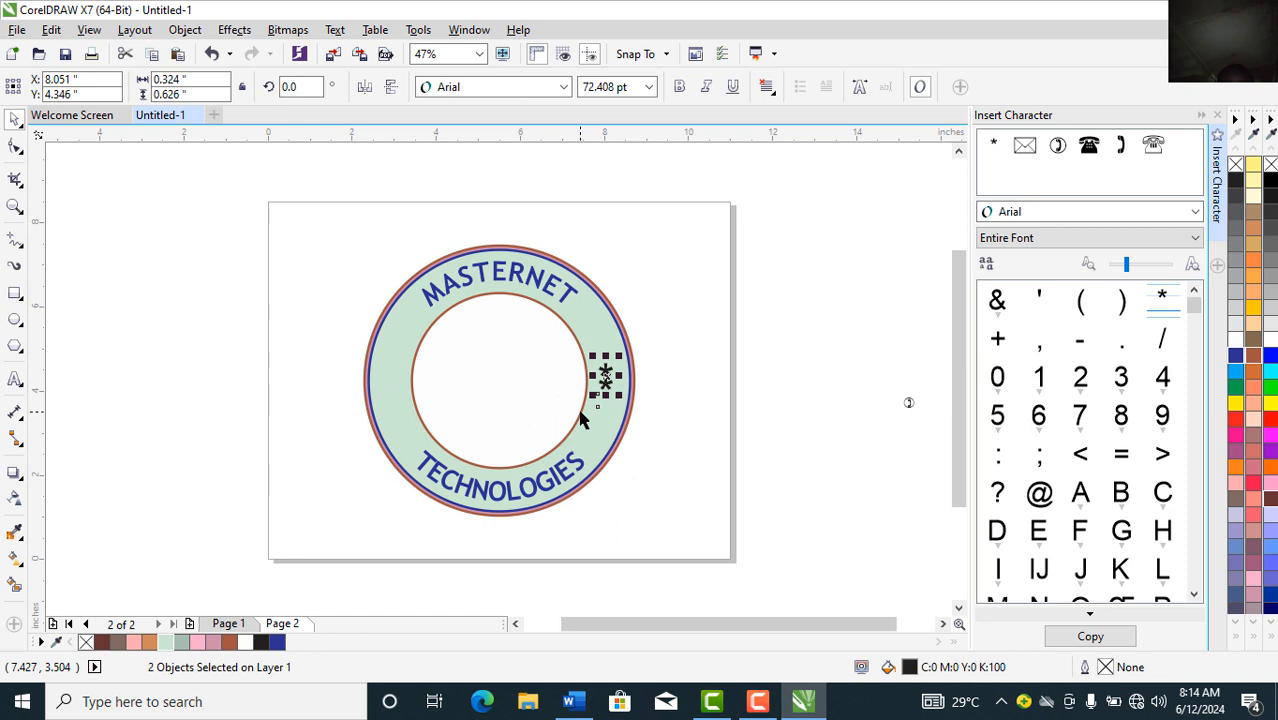
drag(605, 378, 392, 386)
click(186, 367)
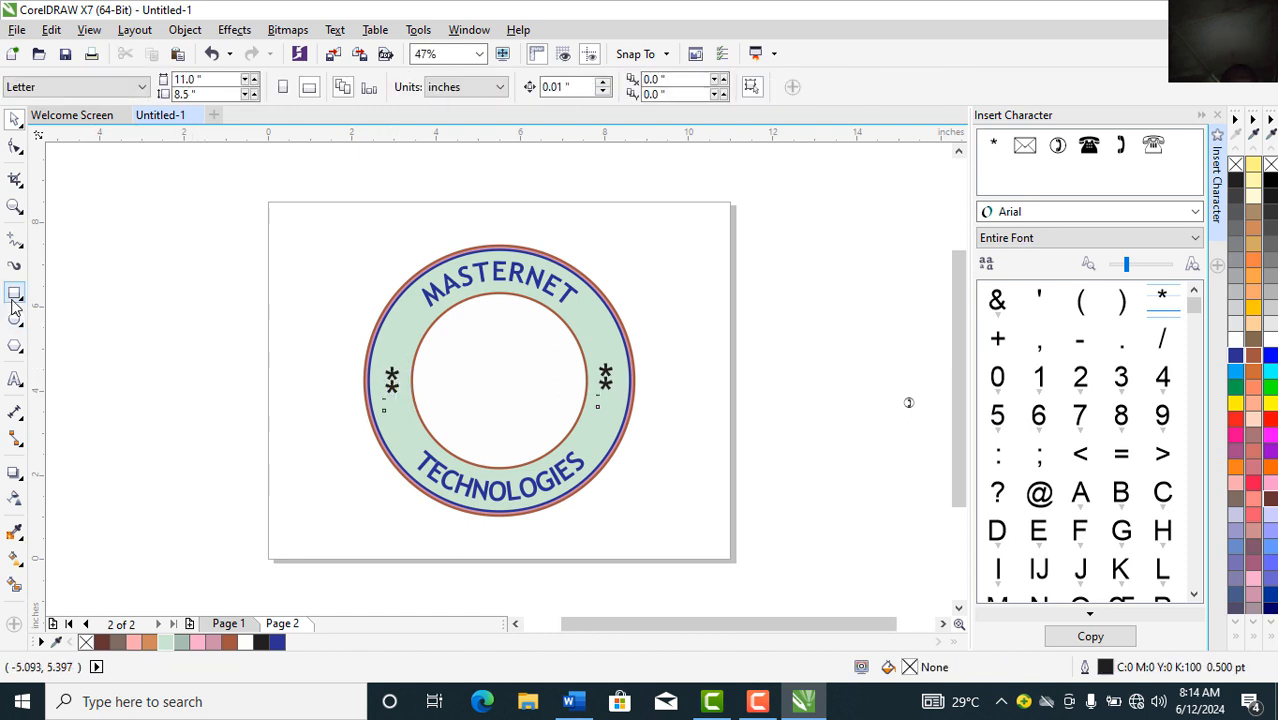
Step: Type the MT initials beside the page and enlarge them
click(14, 382)
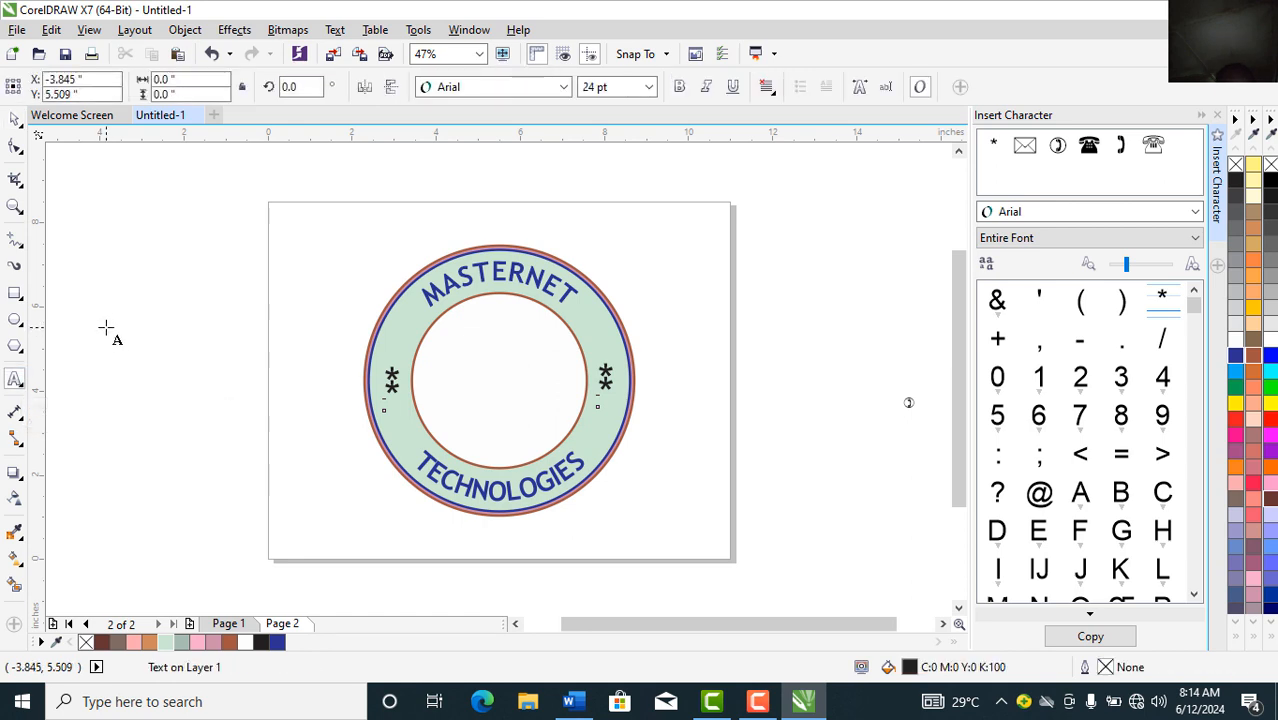
click(106, 327)
text(M)
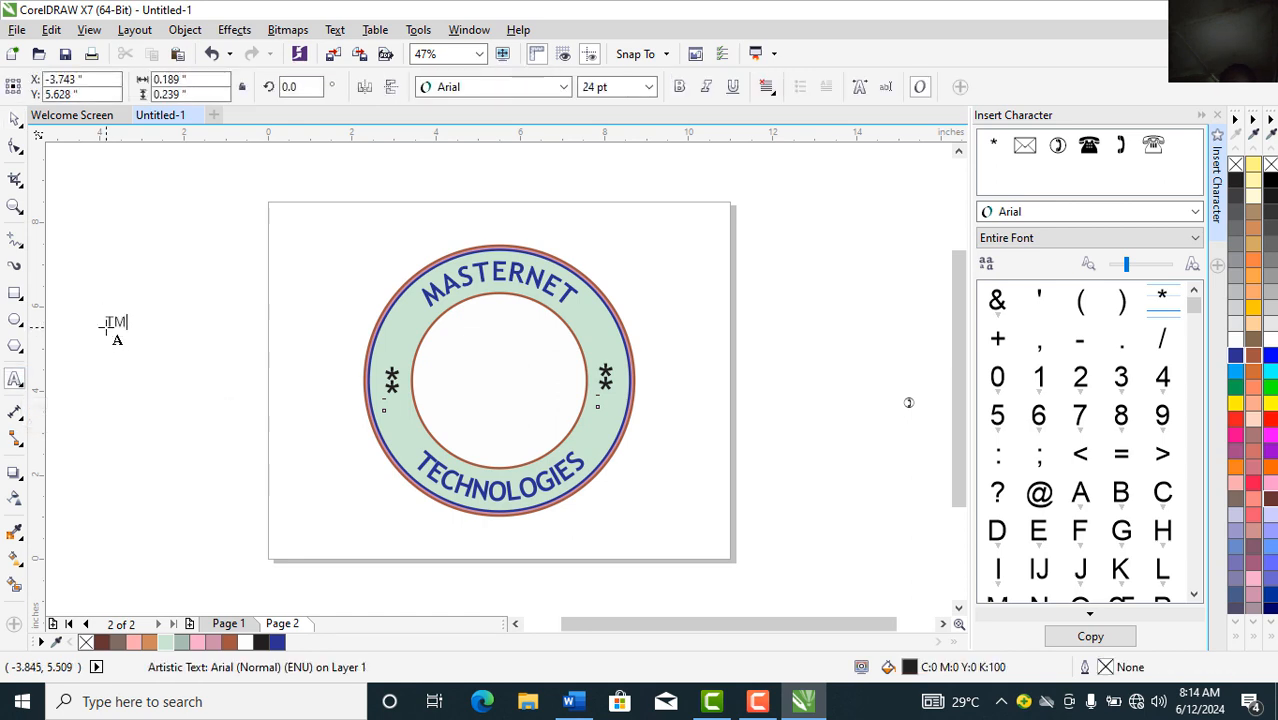
key(BackSpace)
click(14, 122)
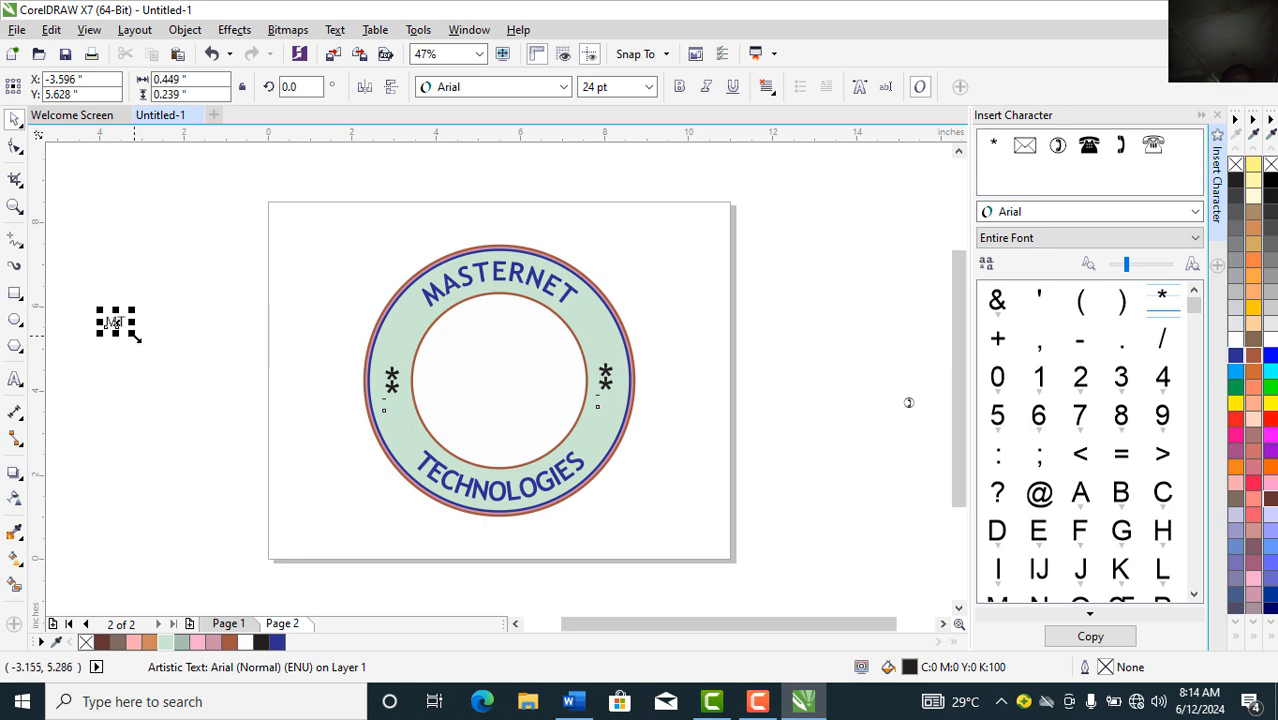
drag(131, 334, 213, 392)
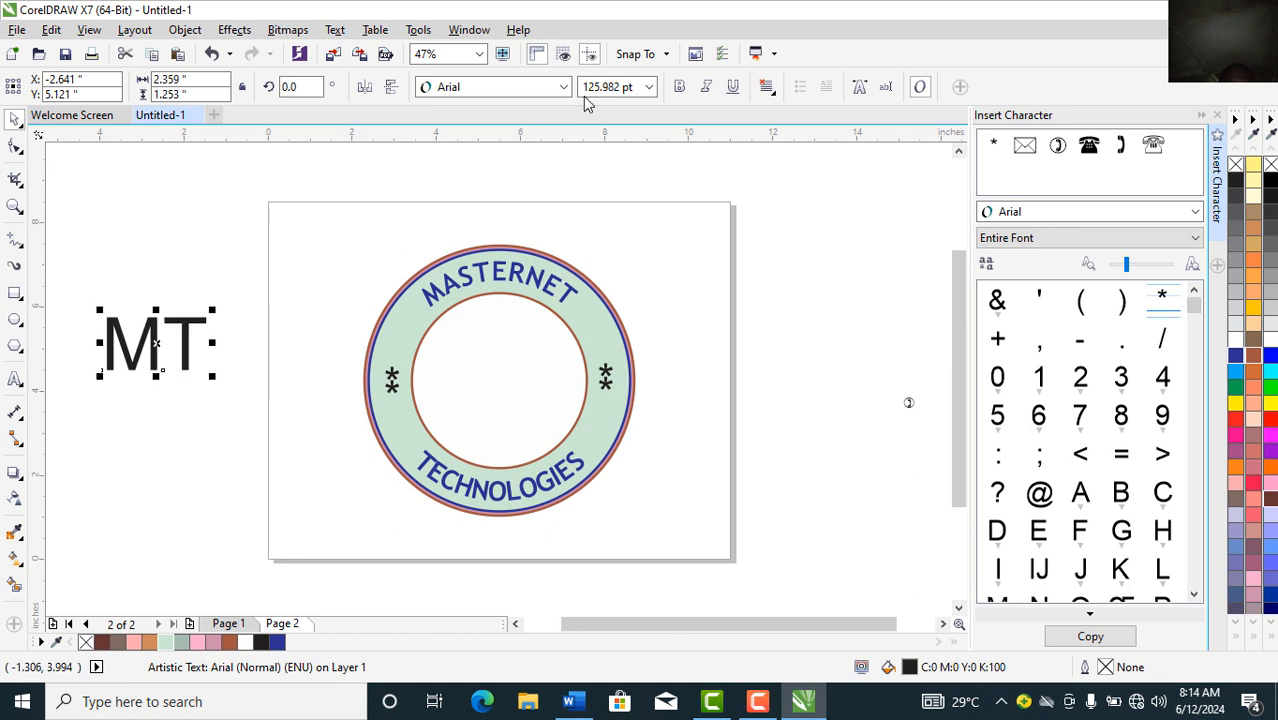
Step: Set MT in Futura Md BT, centre it in the inner circle, and close the Insert Character docker
click(517, 88)
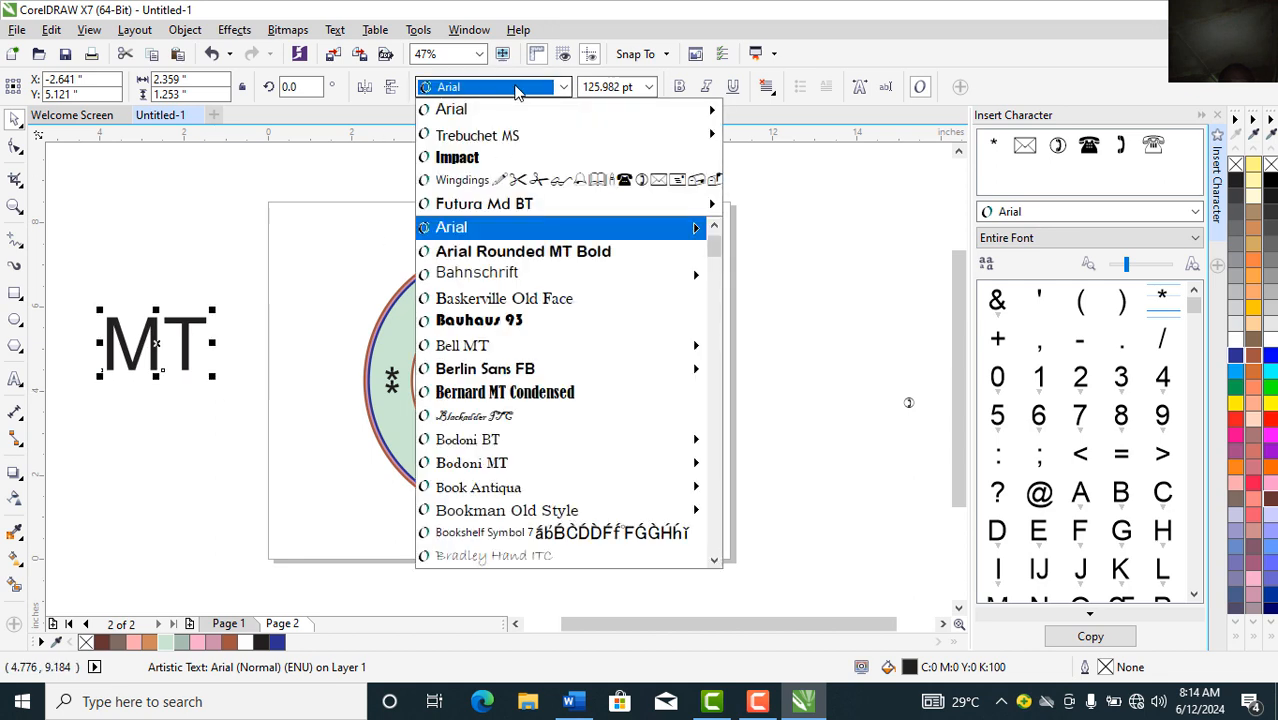
click(464, 206)
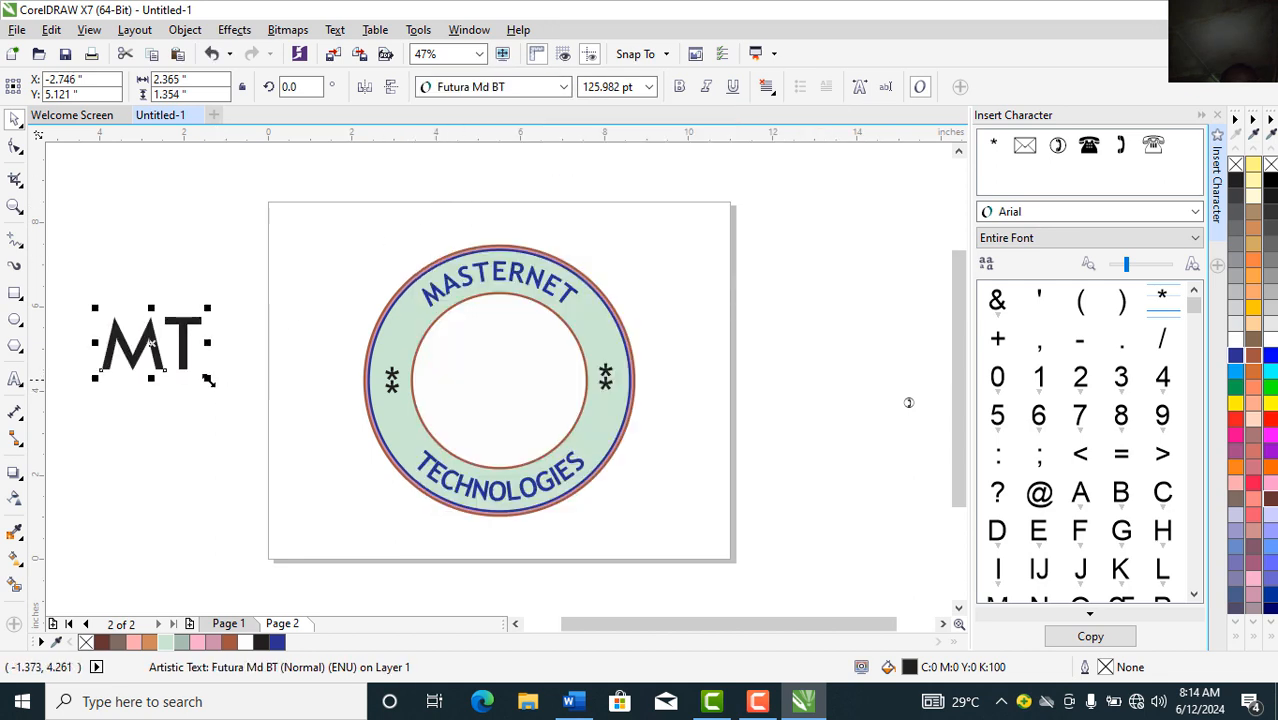
drag(150, 350, 492, 385)
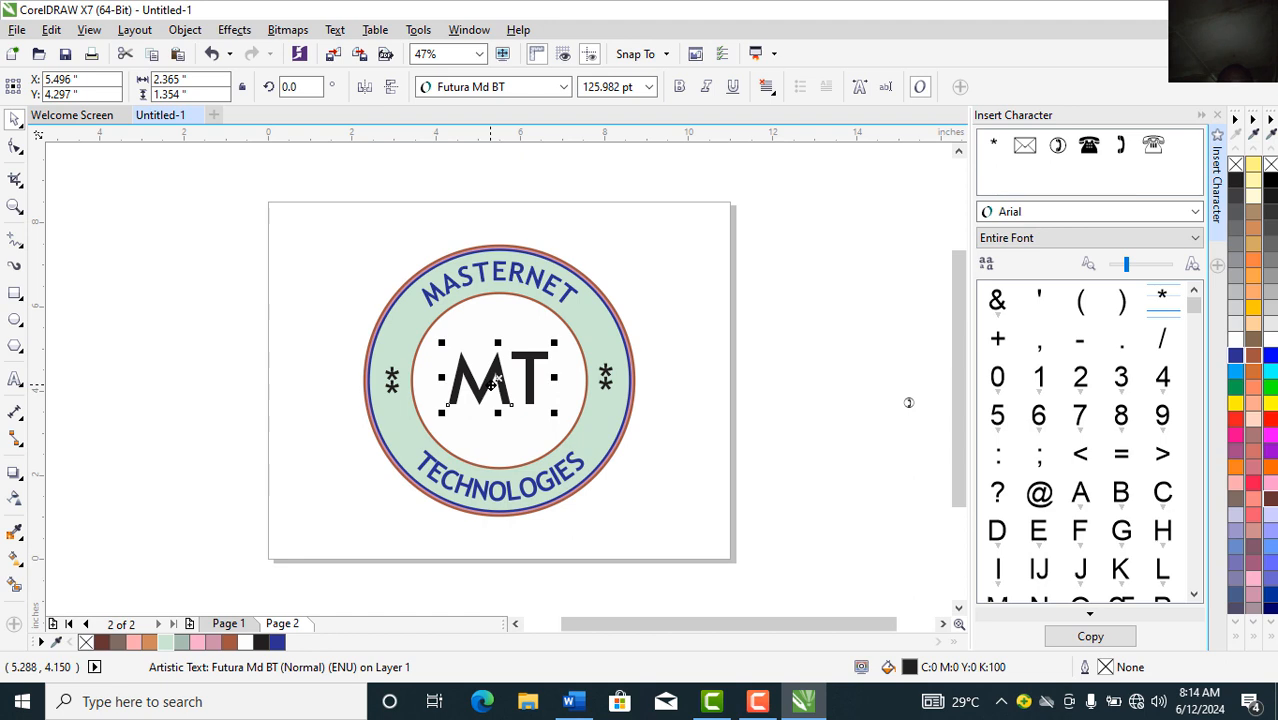
click(156, 393)
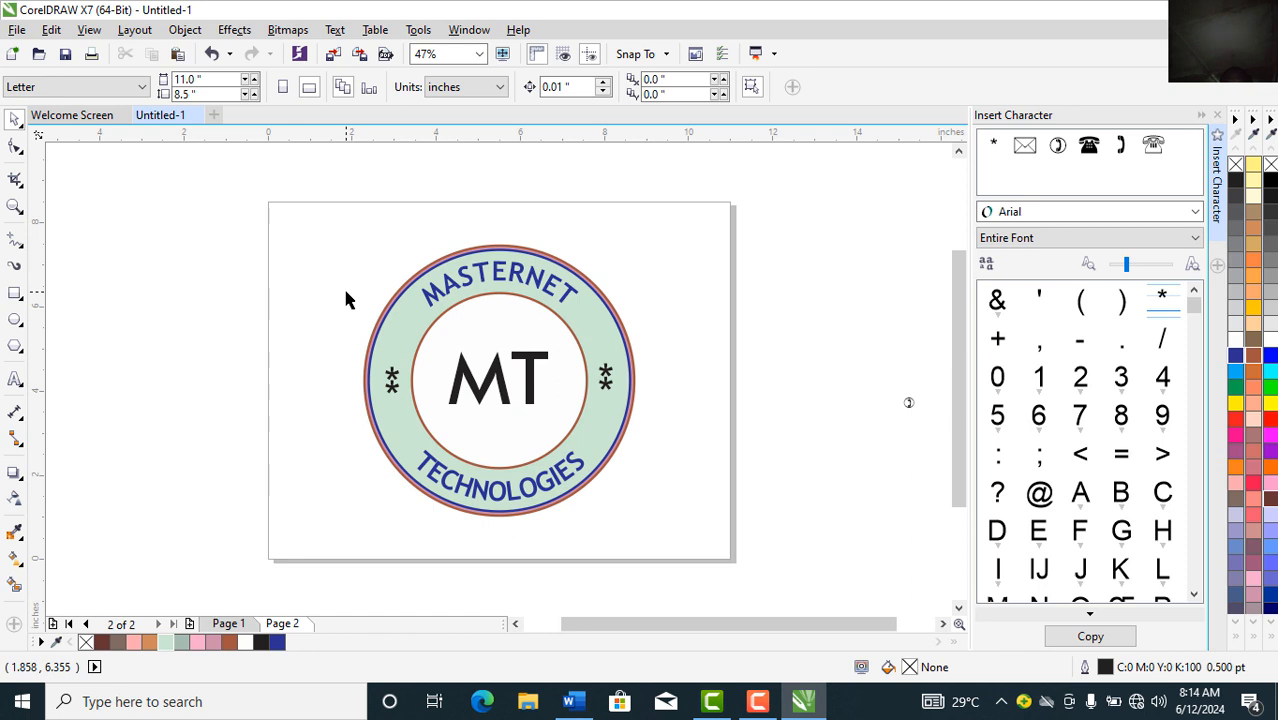
click(1200, 118)
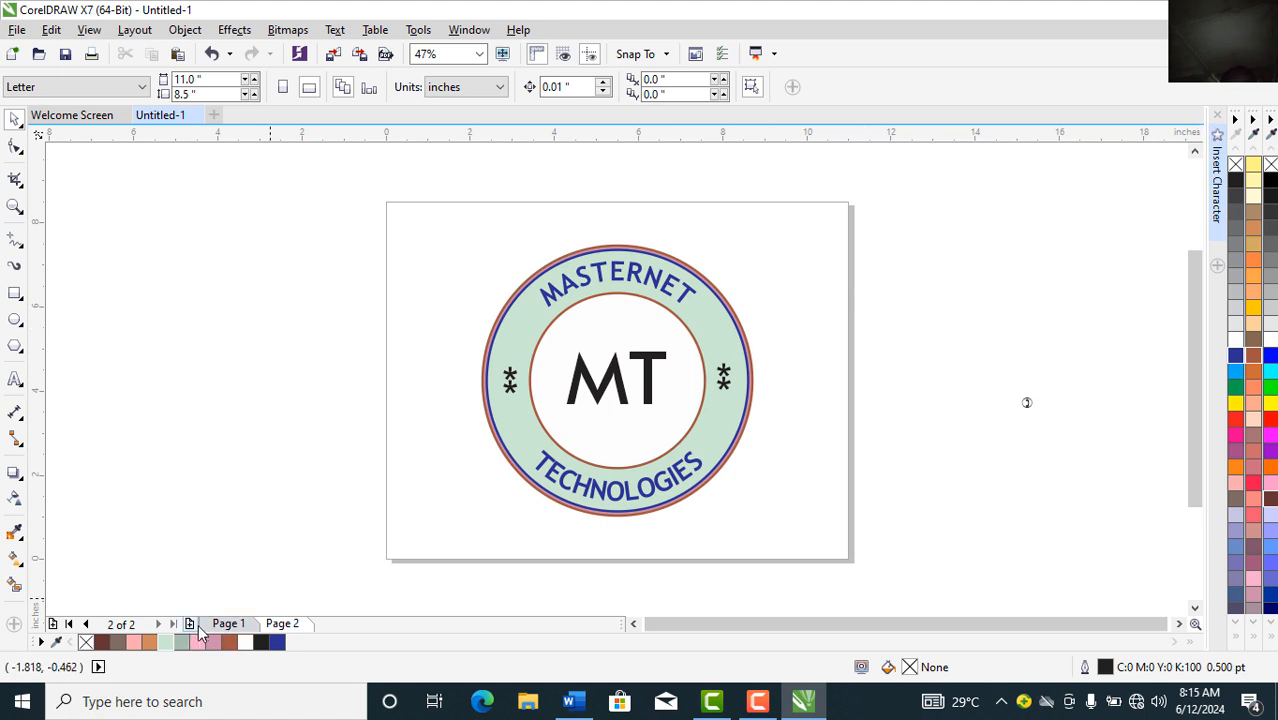
Step: Add page 3 and draw a rectangle covering the whole page
click(189, 624)
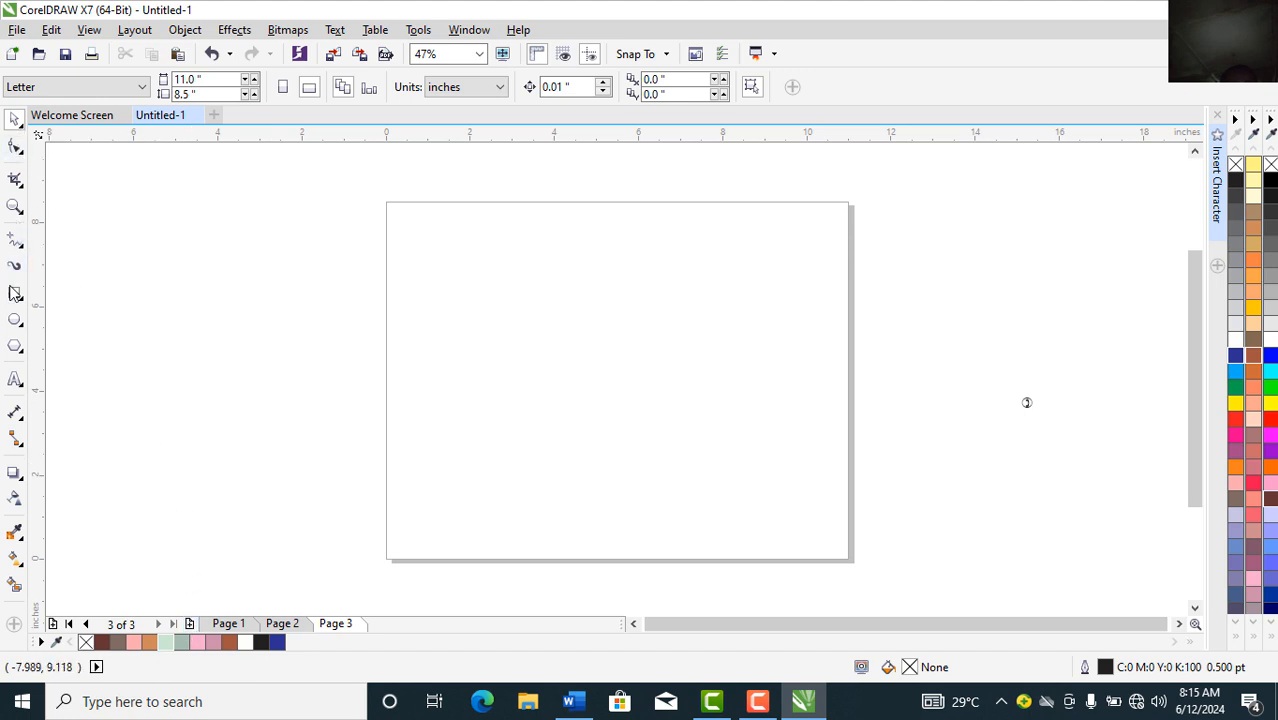
click(14, 293)
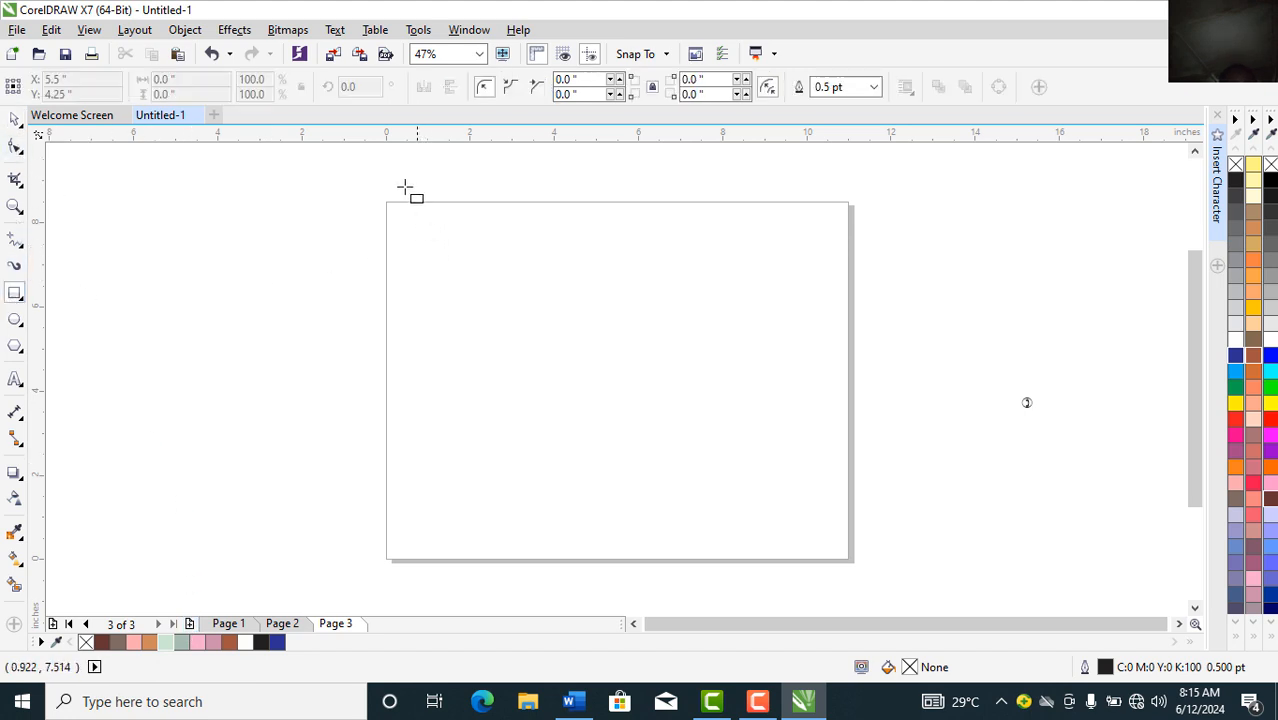
drag(385, 202, 851, 561)
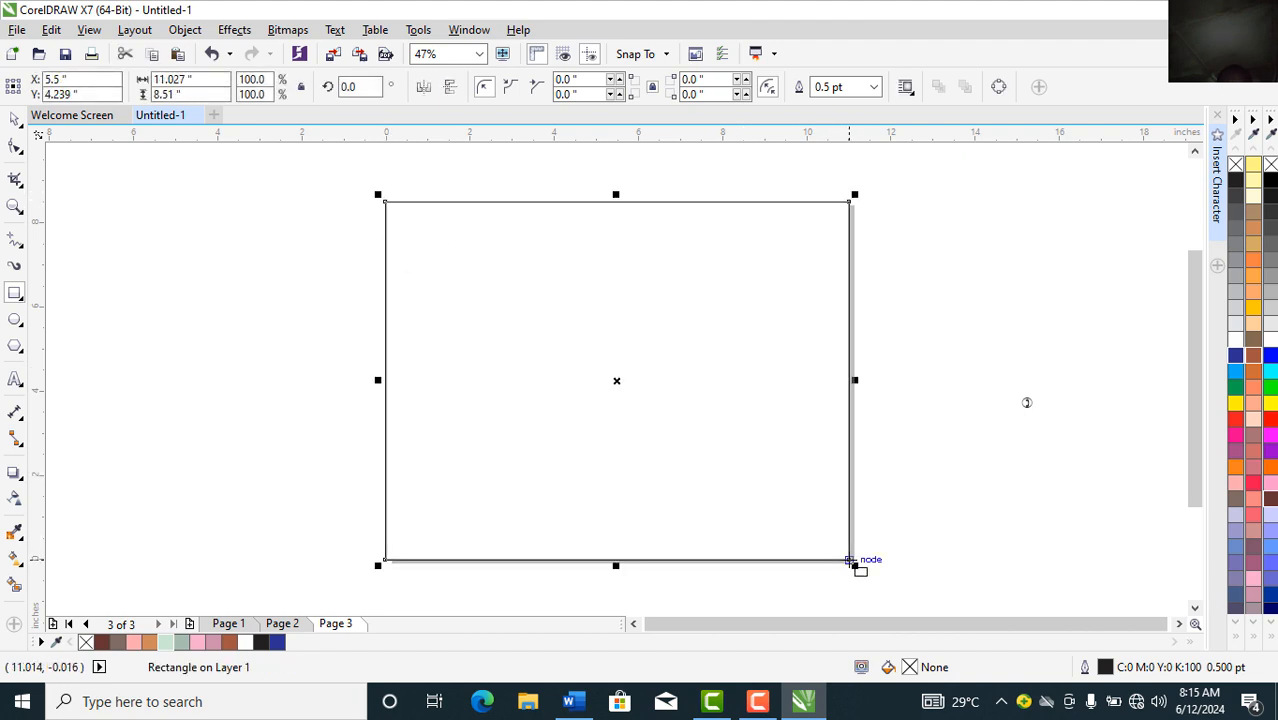
click(119, 271)
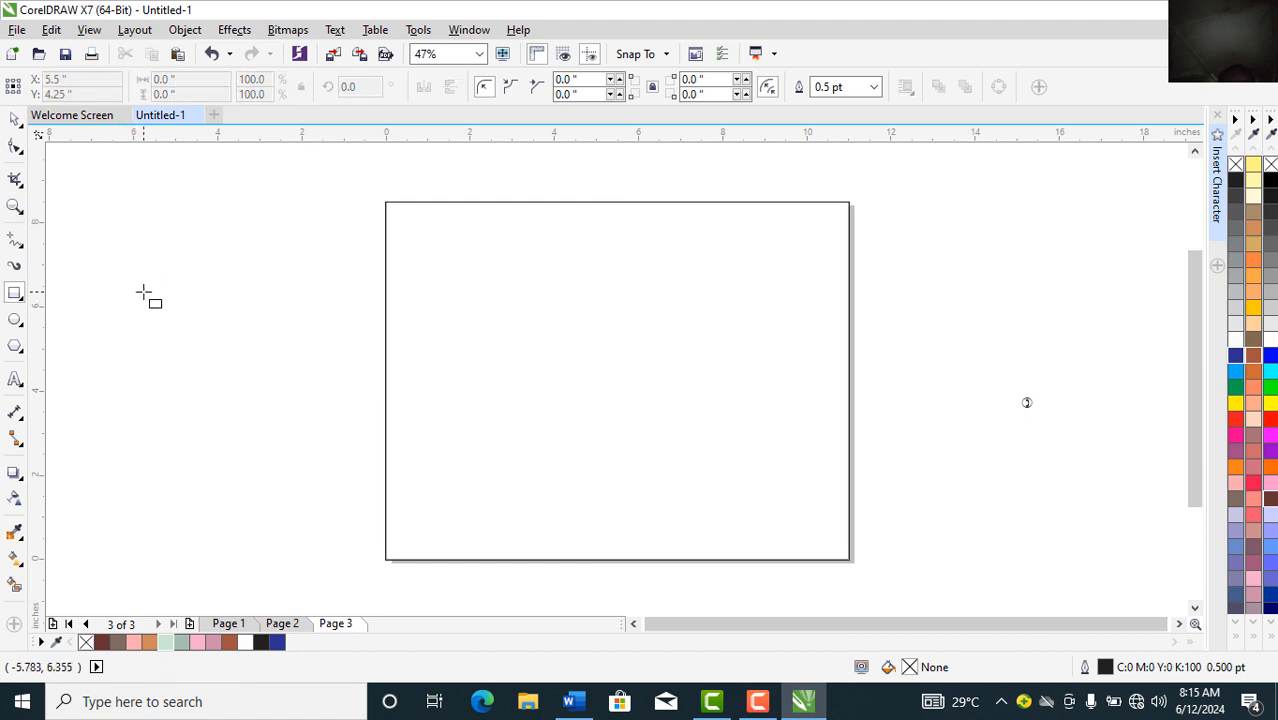
Step: Draw a small 1.181 × 0.802 inch box just left of the page, undoing a stray copy
drag(114, 268, 167, 302)
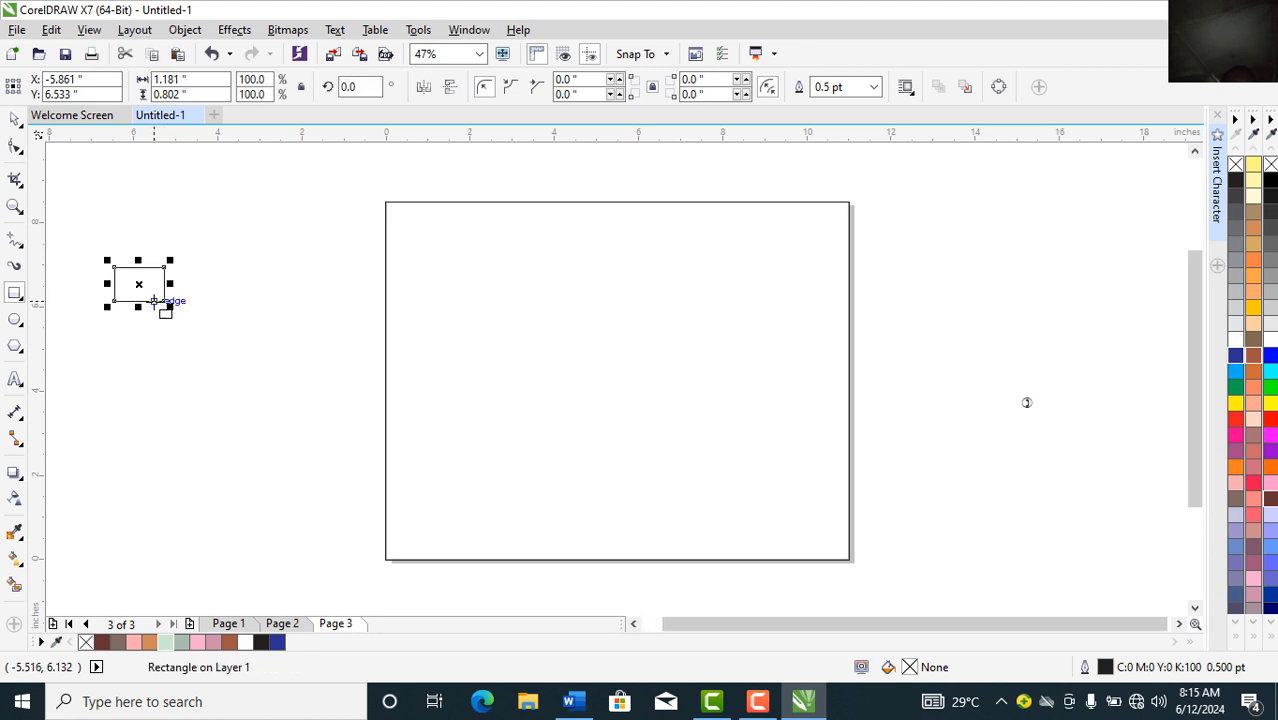
click(14, 120)
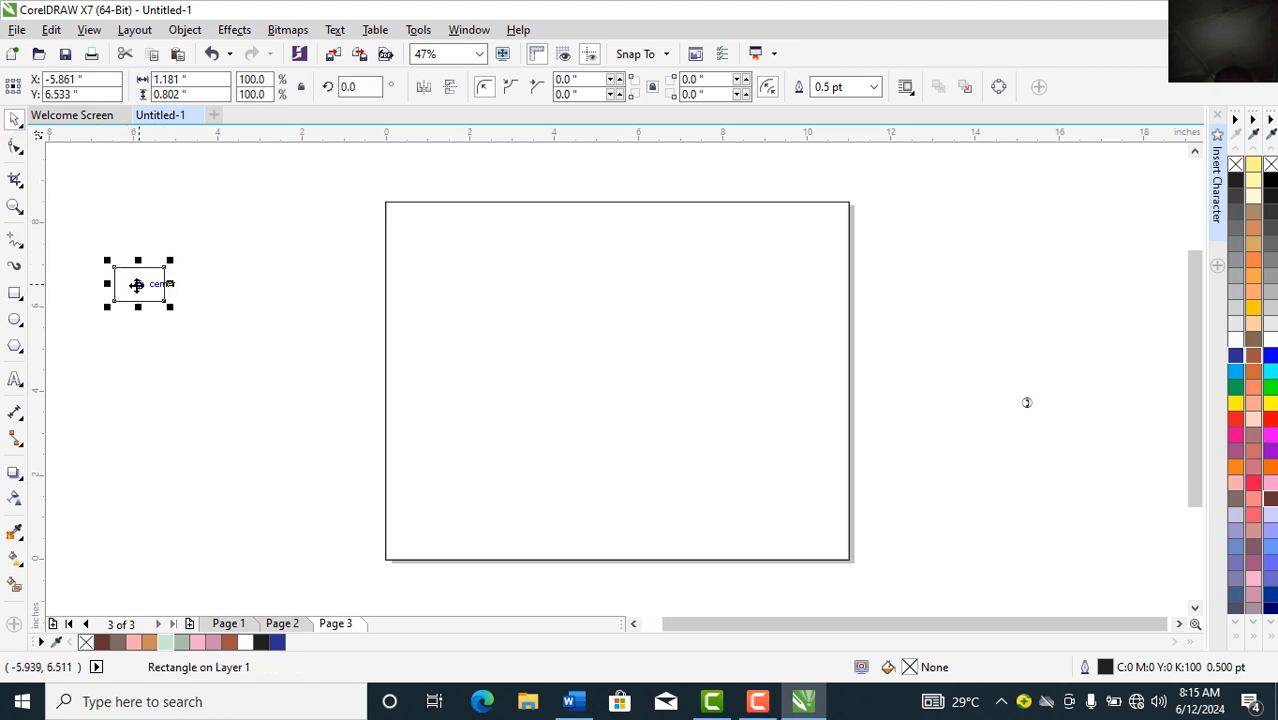
drag(136, 285, 190, 286)
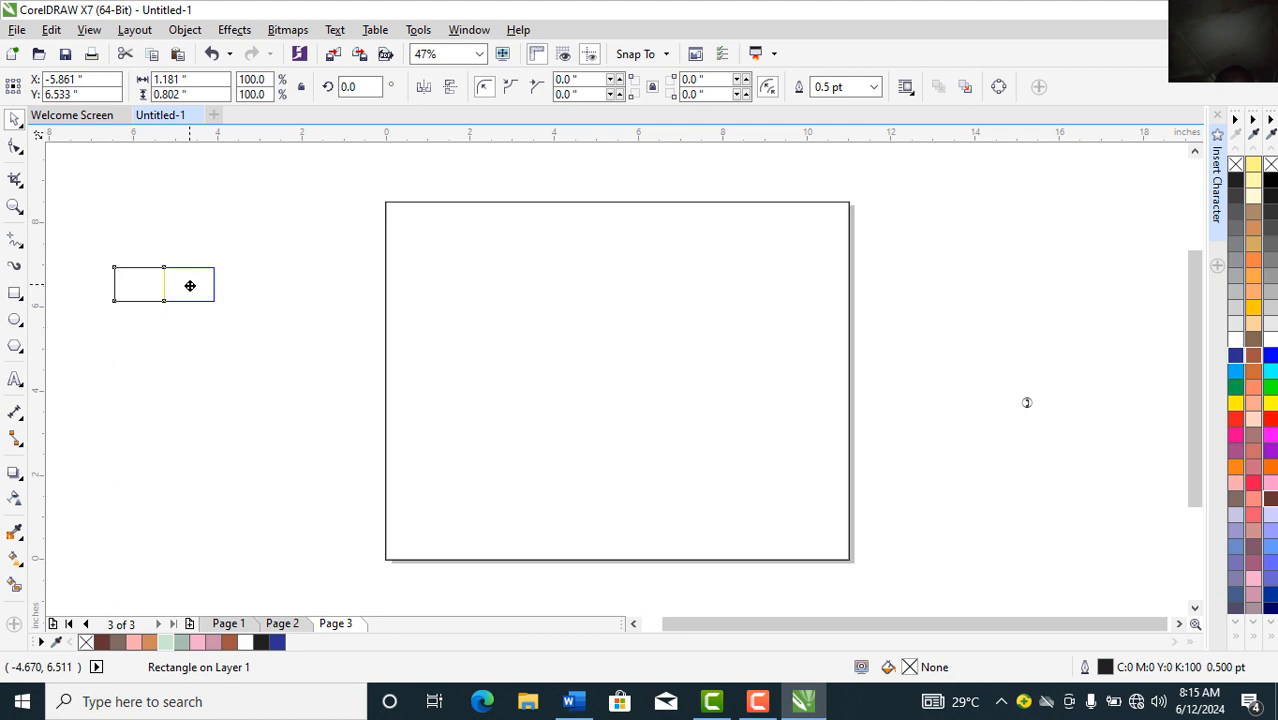
drag(190, 286, 188, 286)
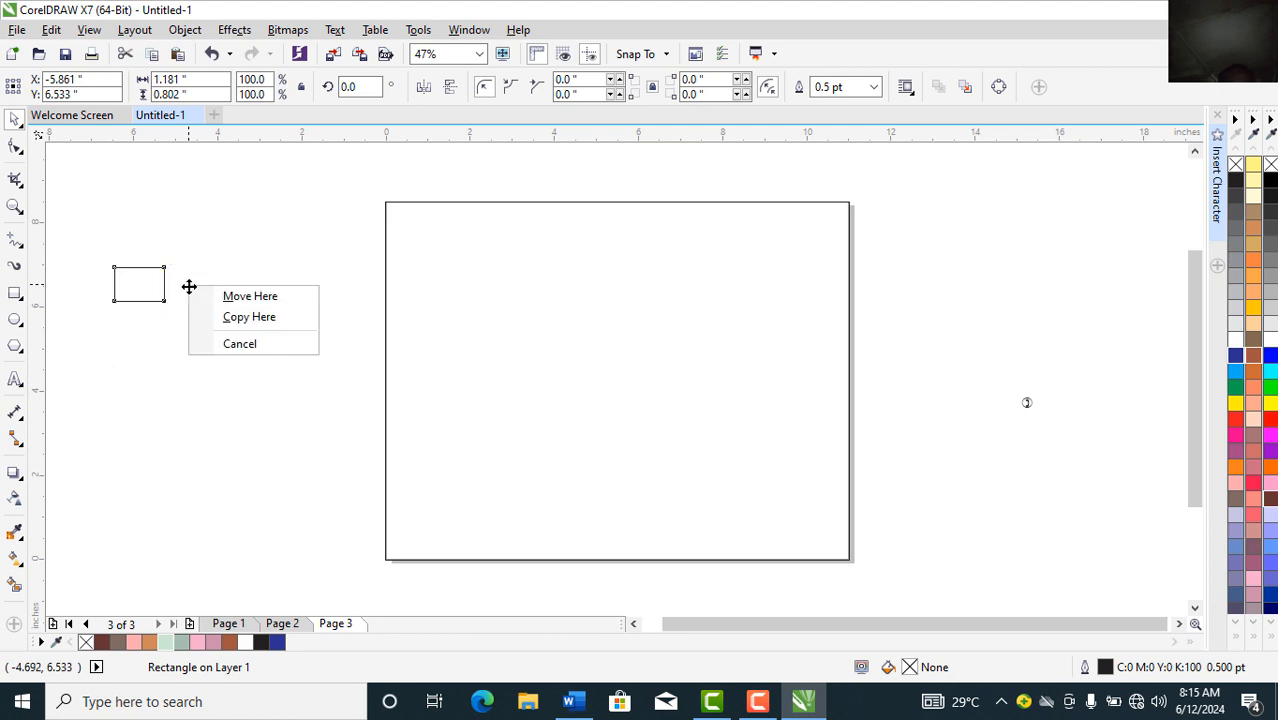
click(253, 318)
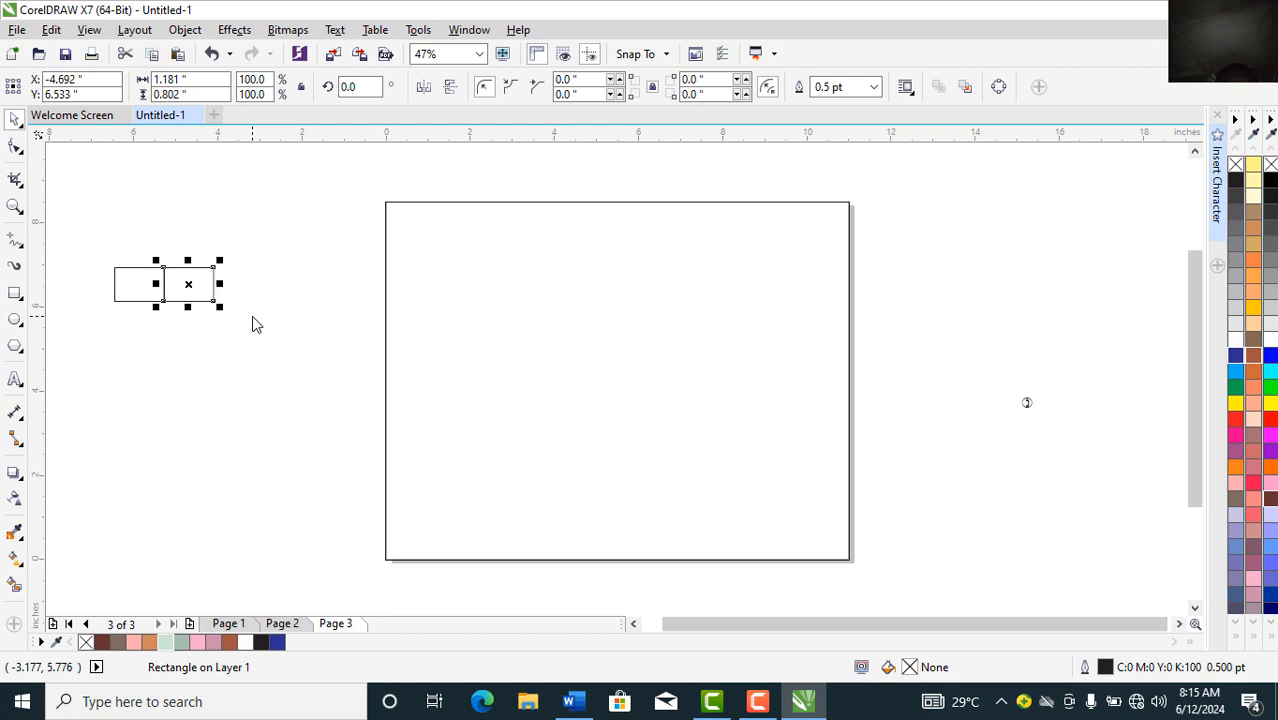
key(ctrl+z)
click(14, 206)
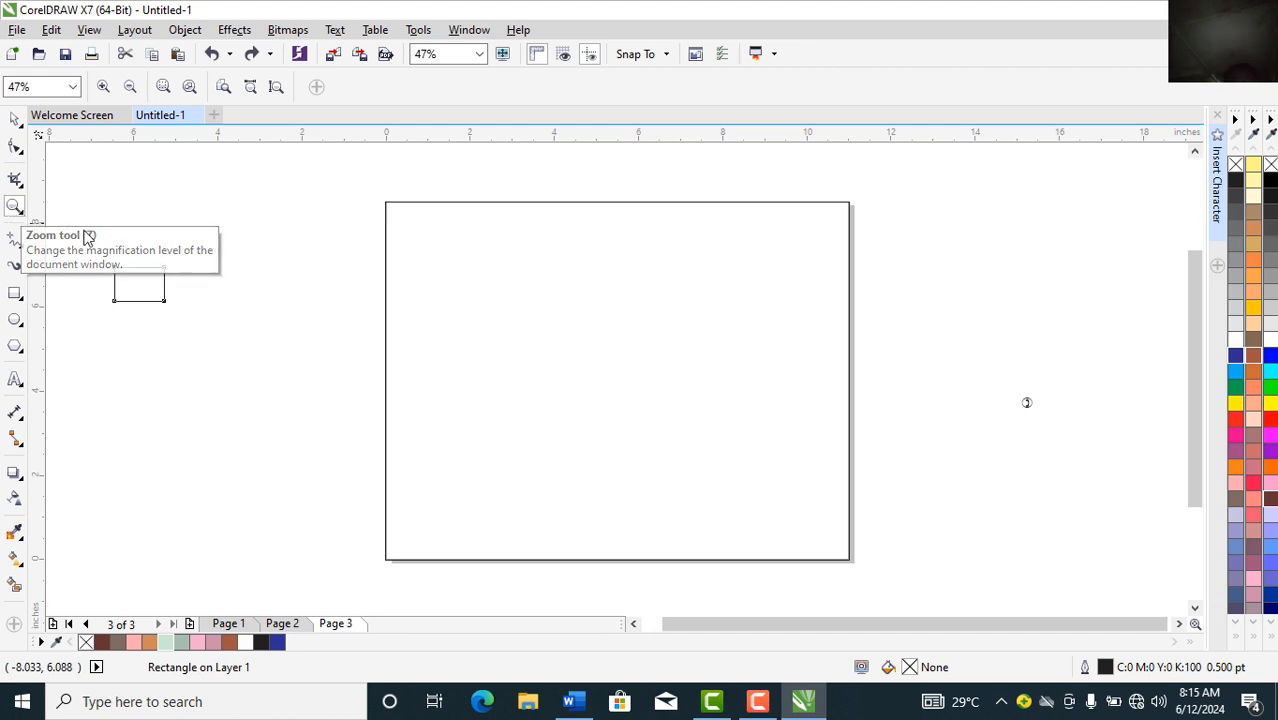
Step: Place a copy of the box flush against its right edge
drag(97, 256, 234, 314)
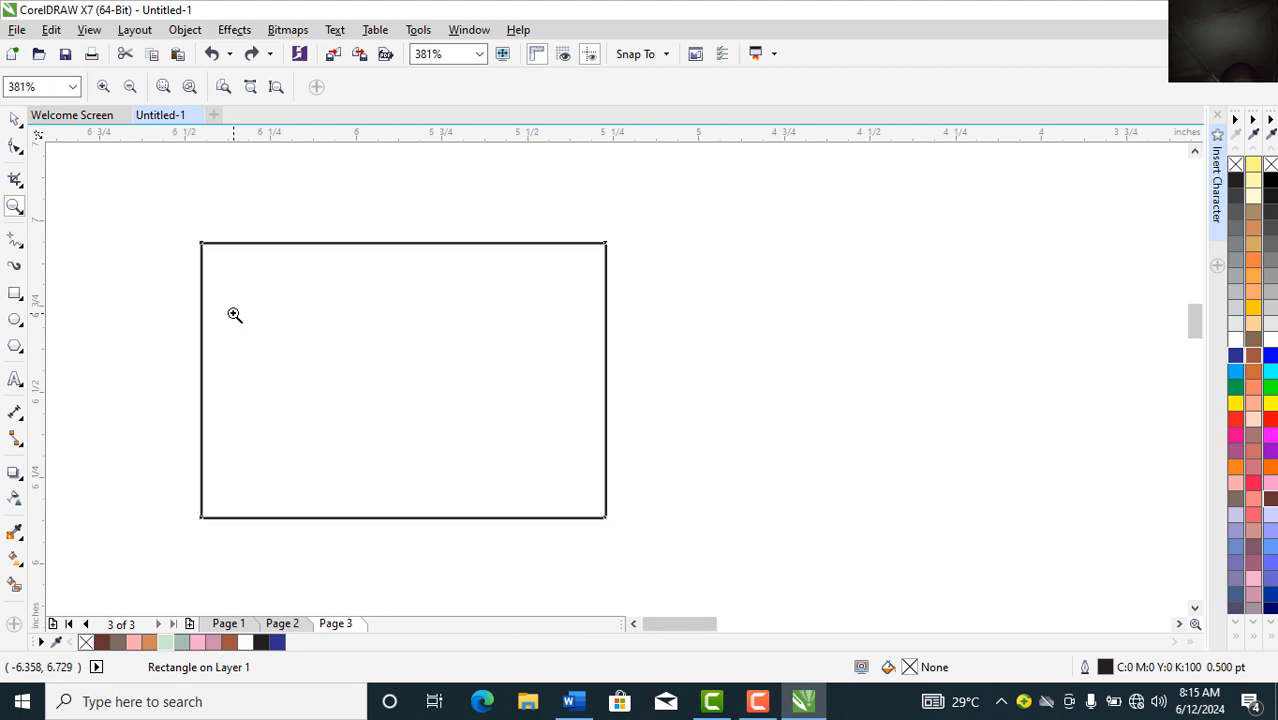
click(10, 150)
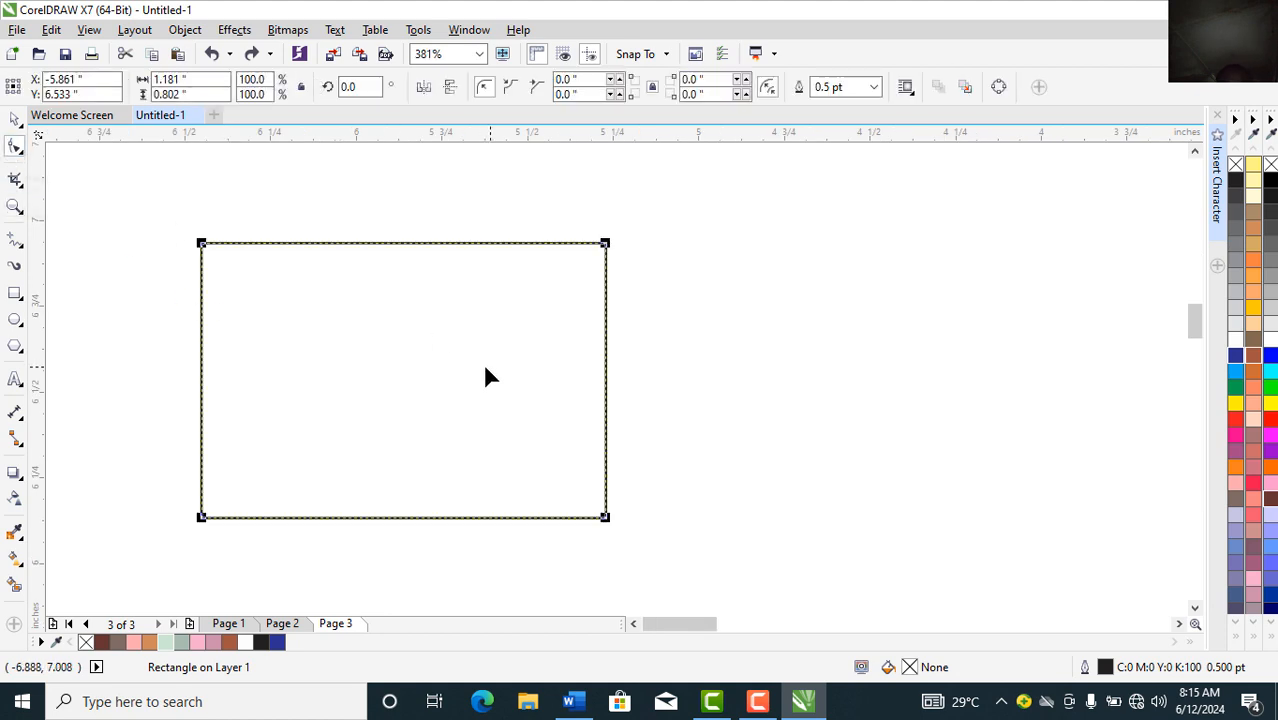
click(15, 120)
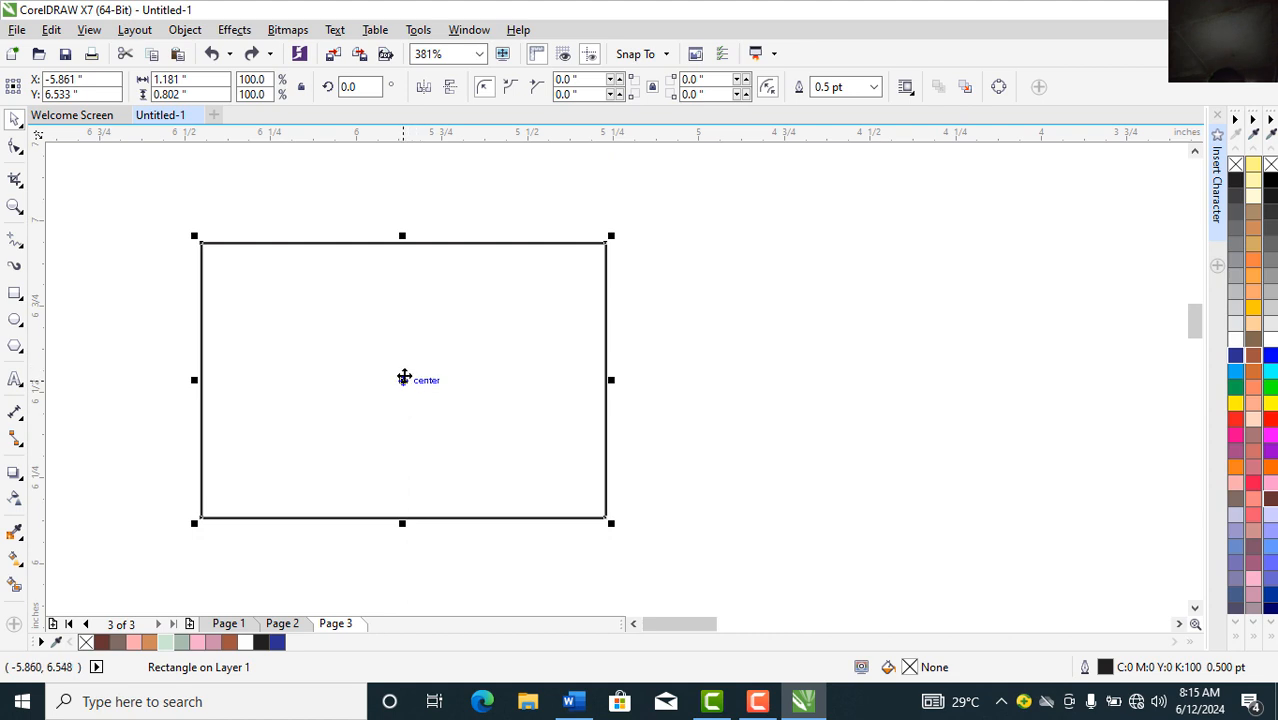
drag(404, 377, 808, 381)
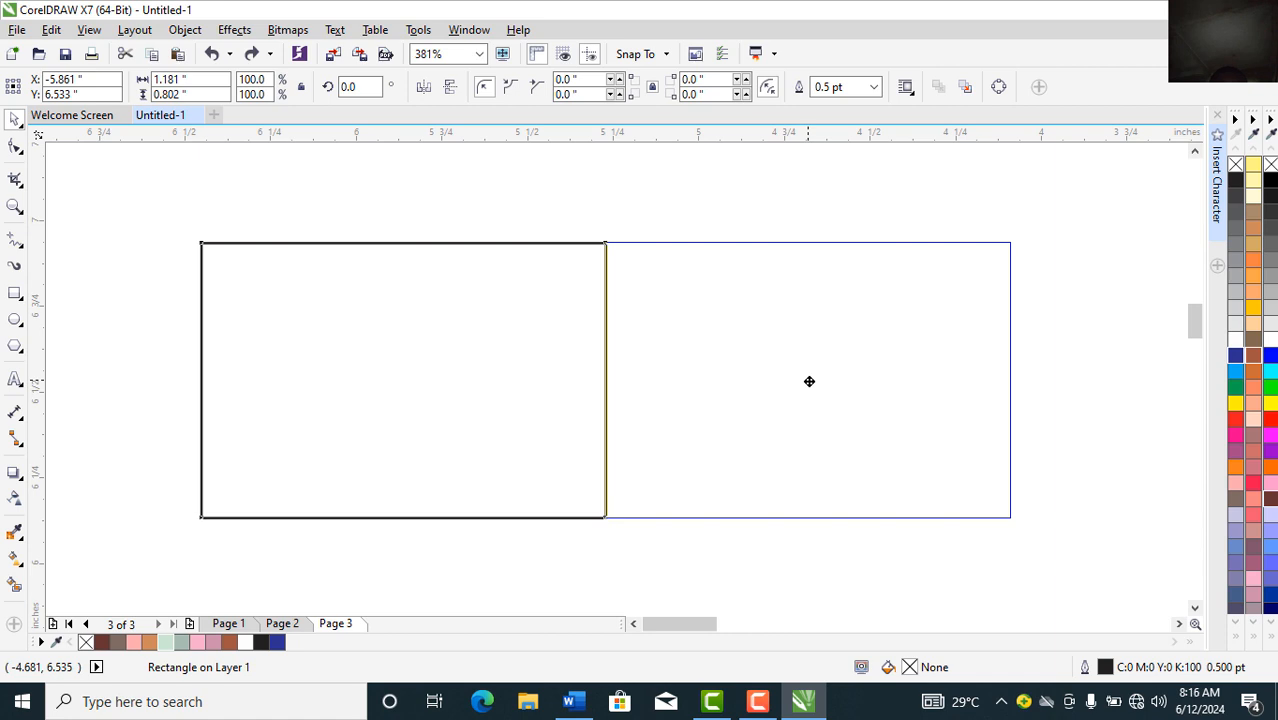
drag(809, 381, 810, 381)
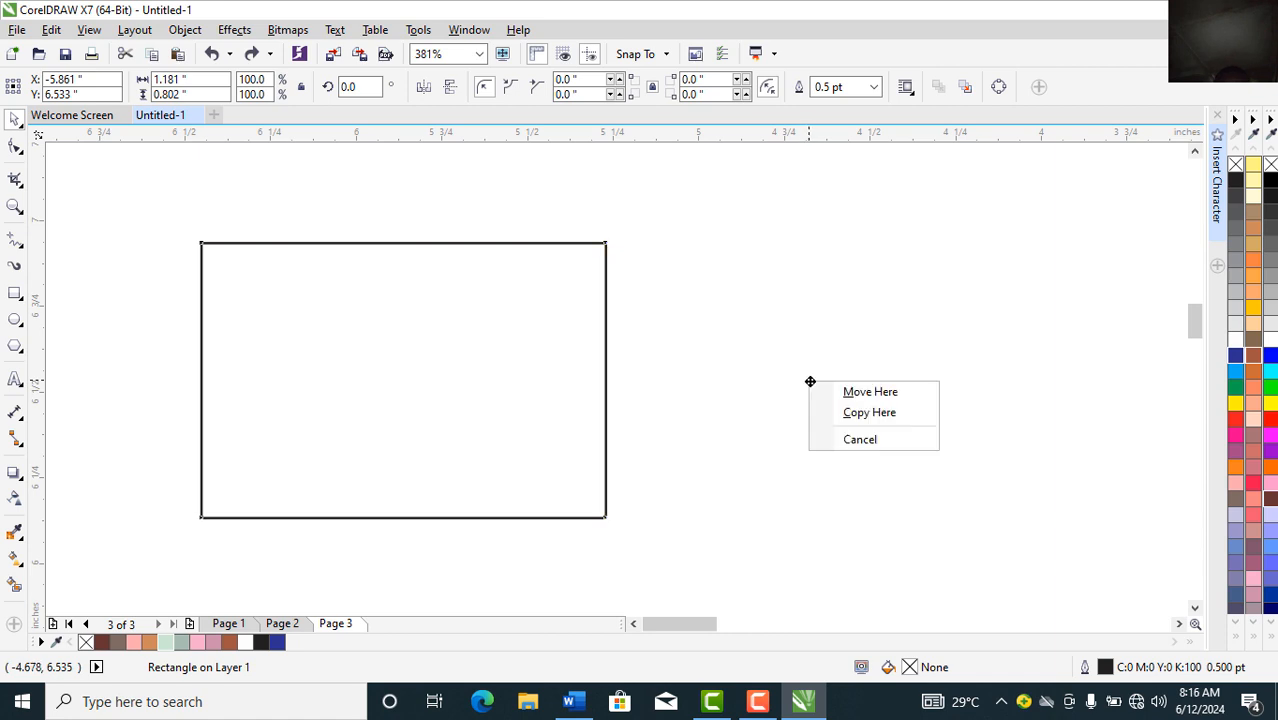
click(869, 413)
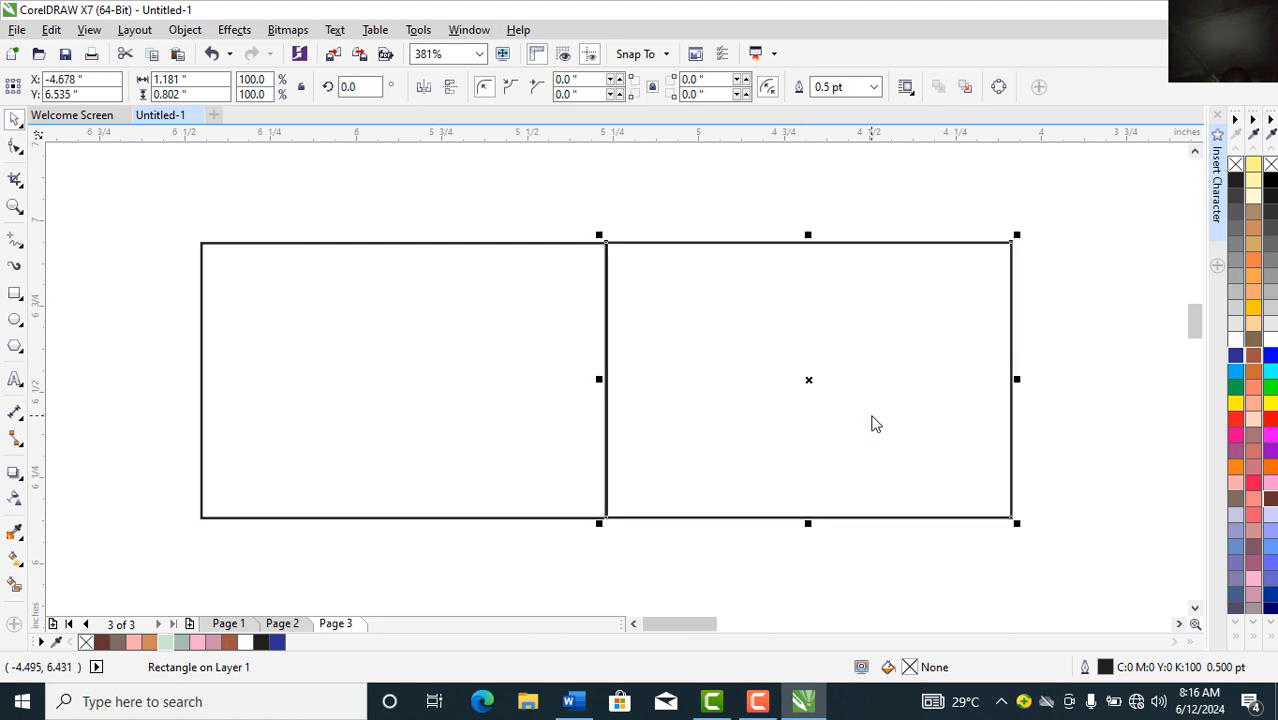
Step: Zoom to the page and repeat the copy with Ctrl+R to make eleven boxes
click(479, 54)
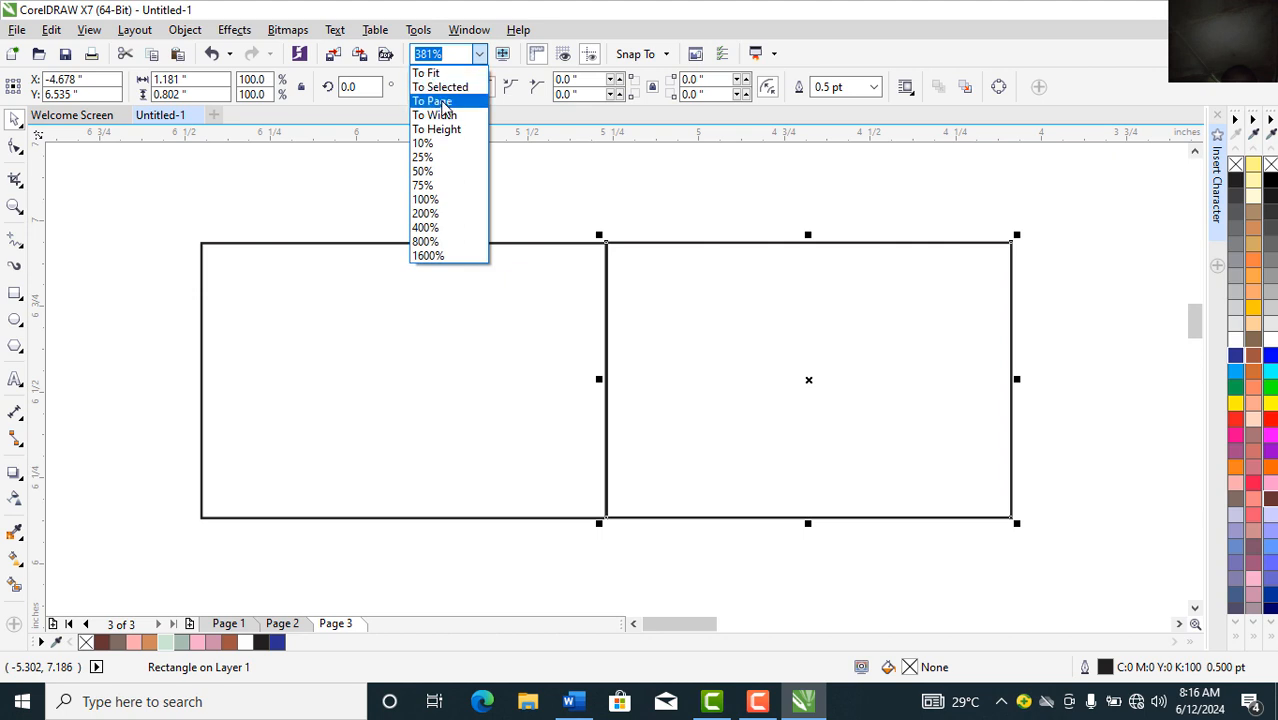
click(445, 101)
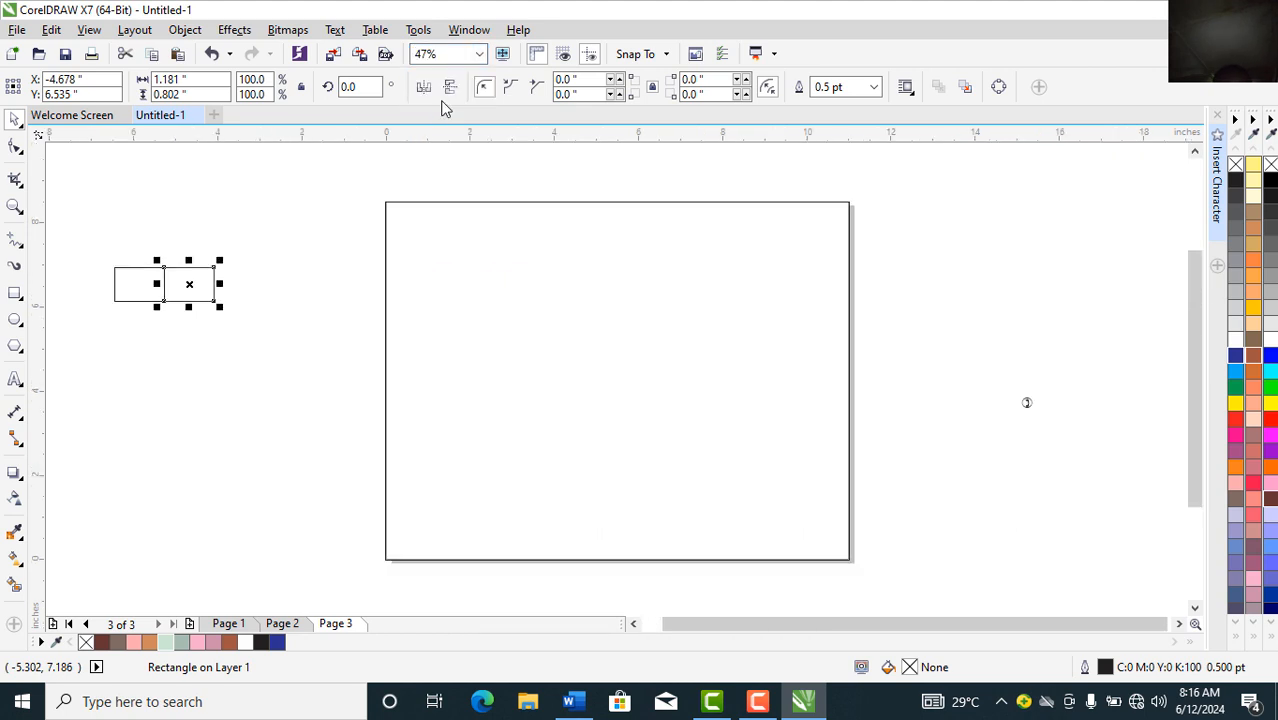
key(ctrl+r)
key(ctrl+r)
key(ctrl+r)
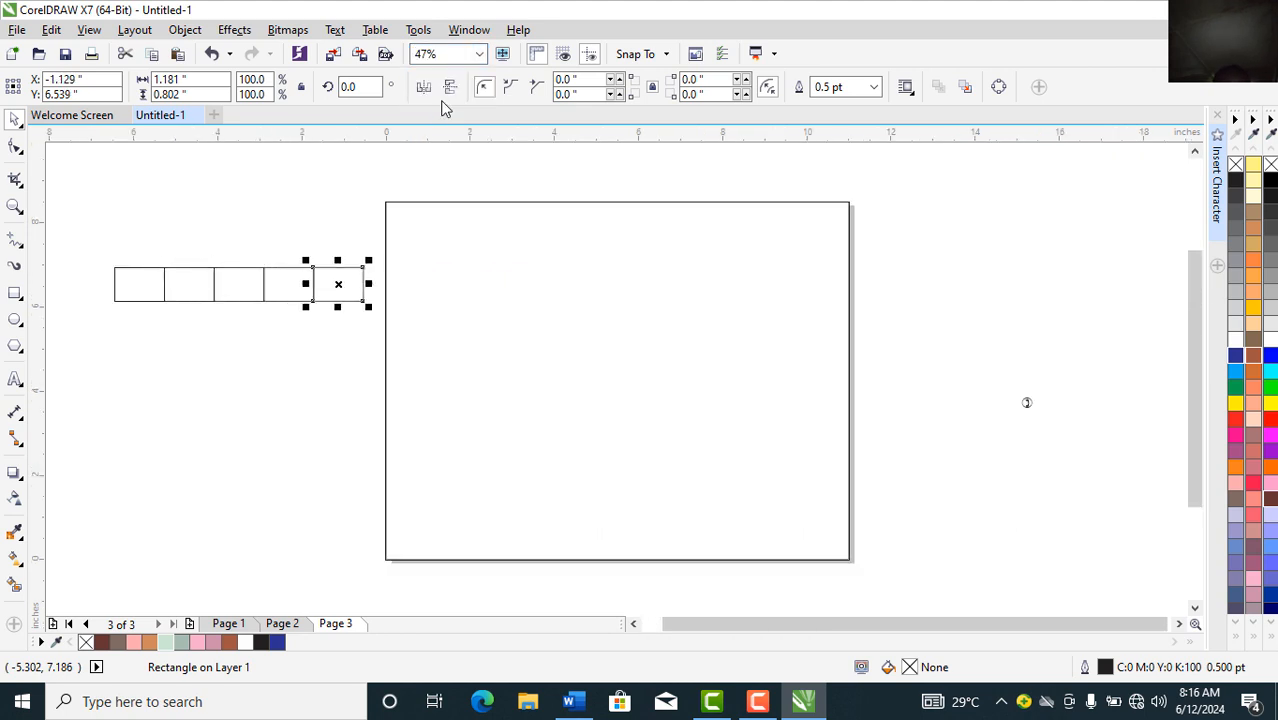
key(ctrl+r)
key(ctrl+r)
key(ctrl+r)
key(ctrl+r)
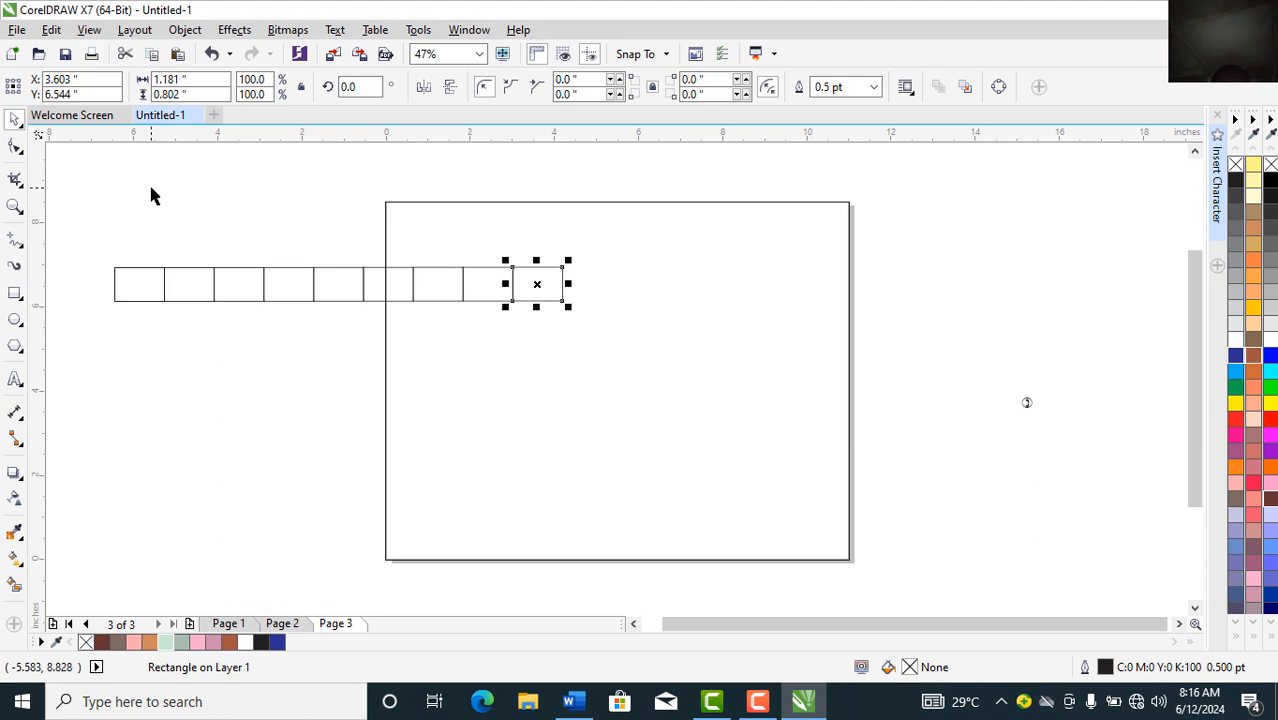
key(ctrl+r)
key(ctrl+r)
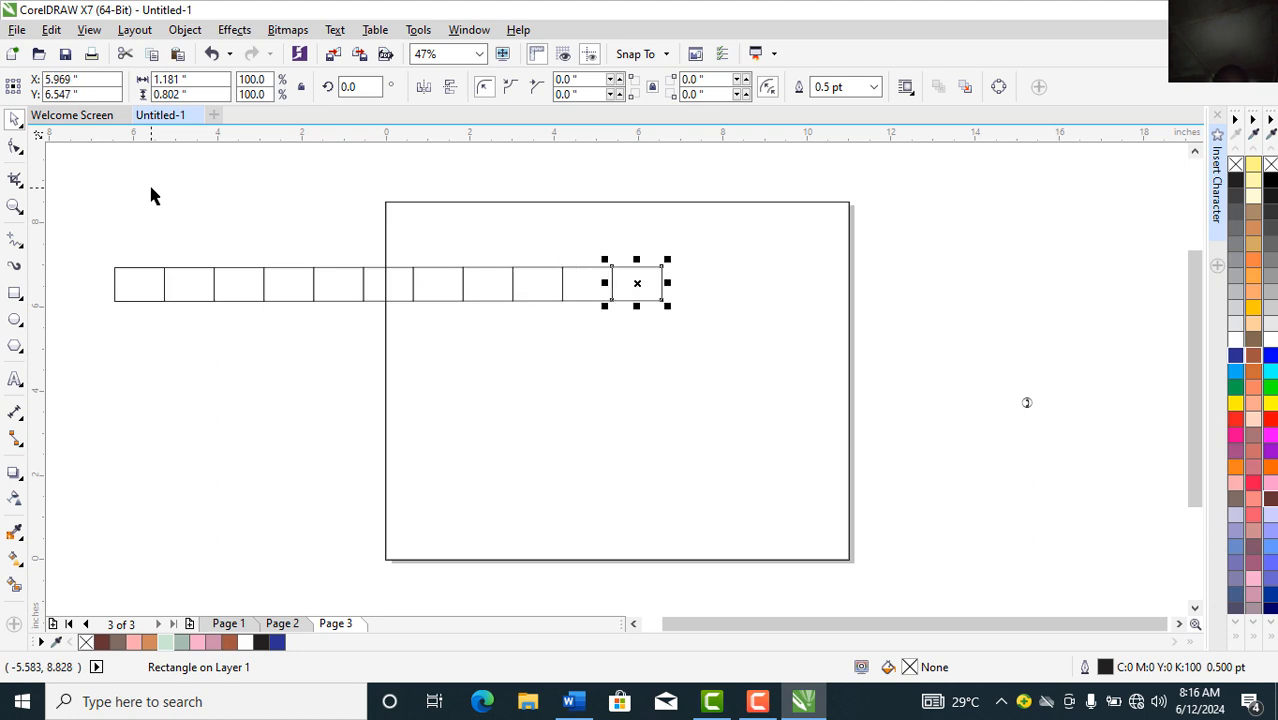
click(90, 238)
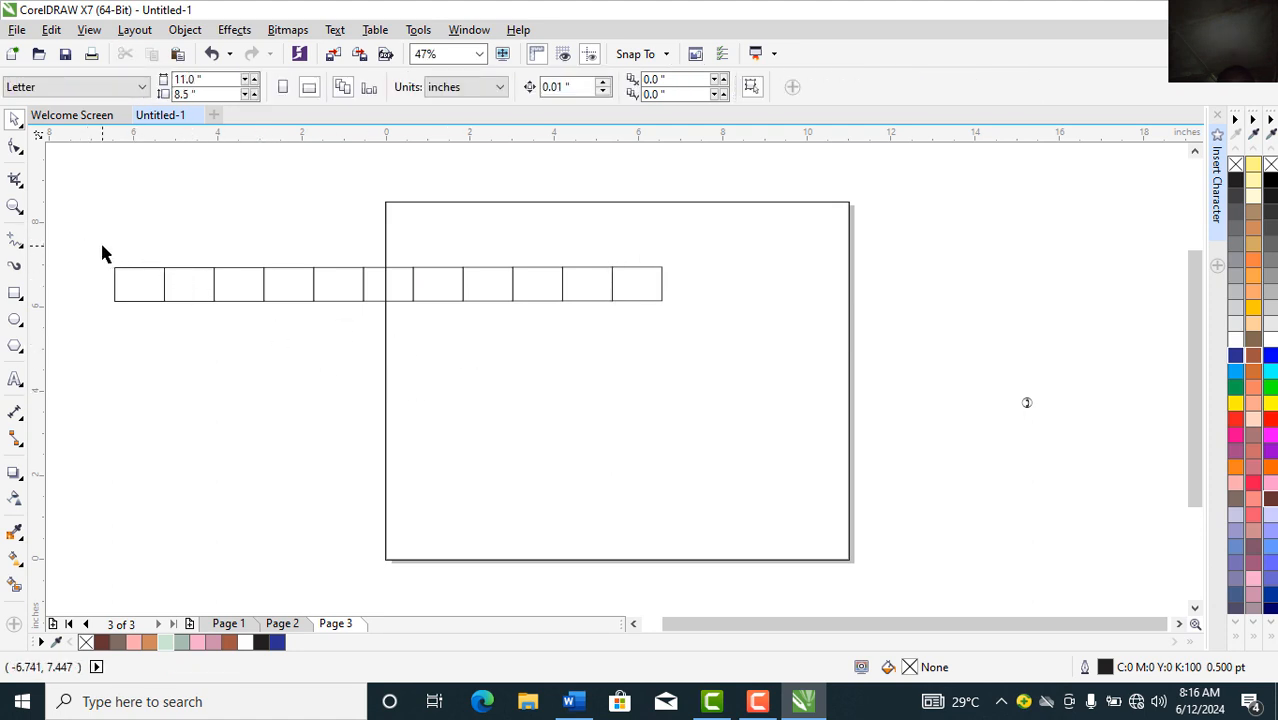
Step: Scale the eleven boxes to about 40%, move them to the page top, and group them
drag(102, 245, 733, 336)
drag(667, 307, 431, 288)
drag(285, 280, 660, 262)
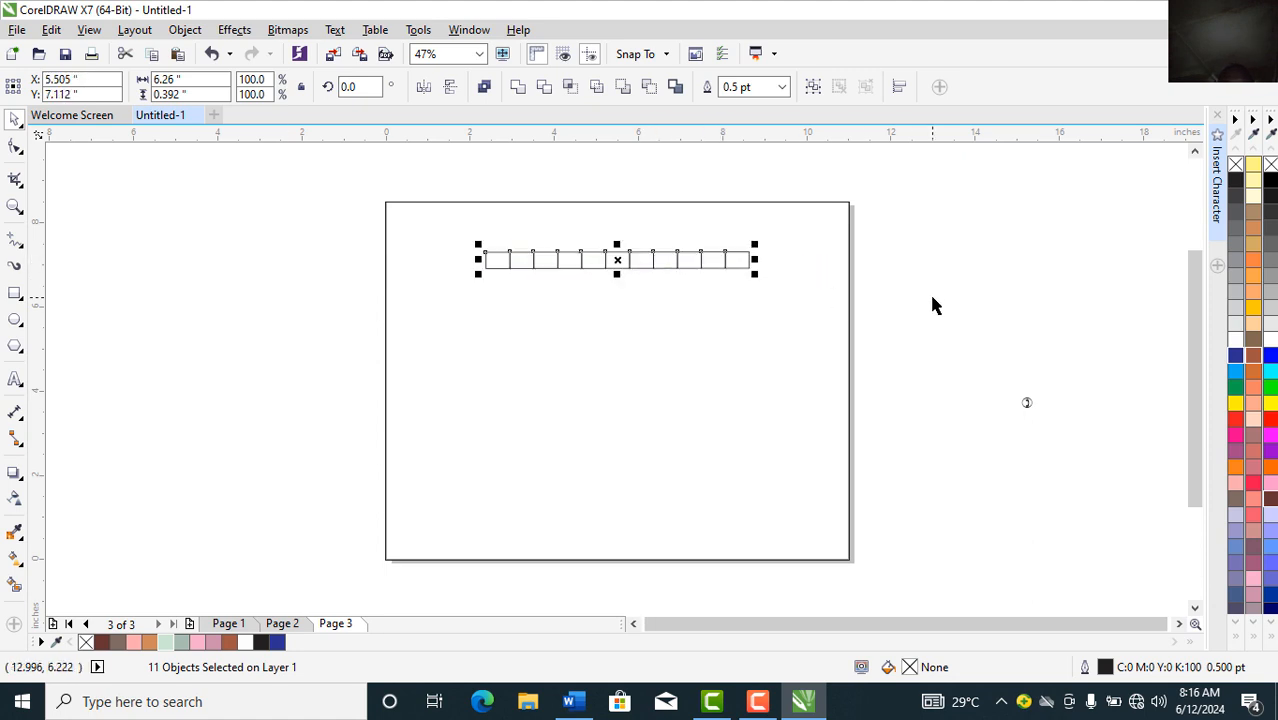
click(813, 88)
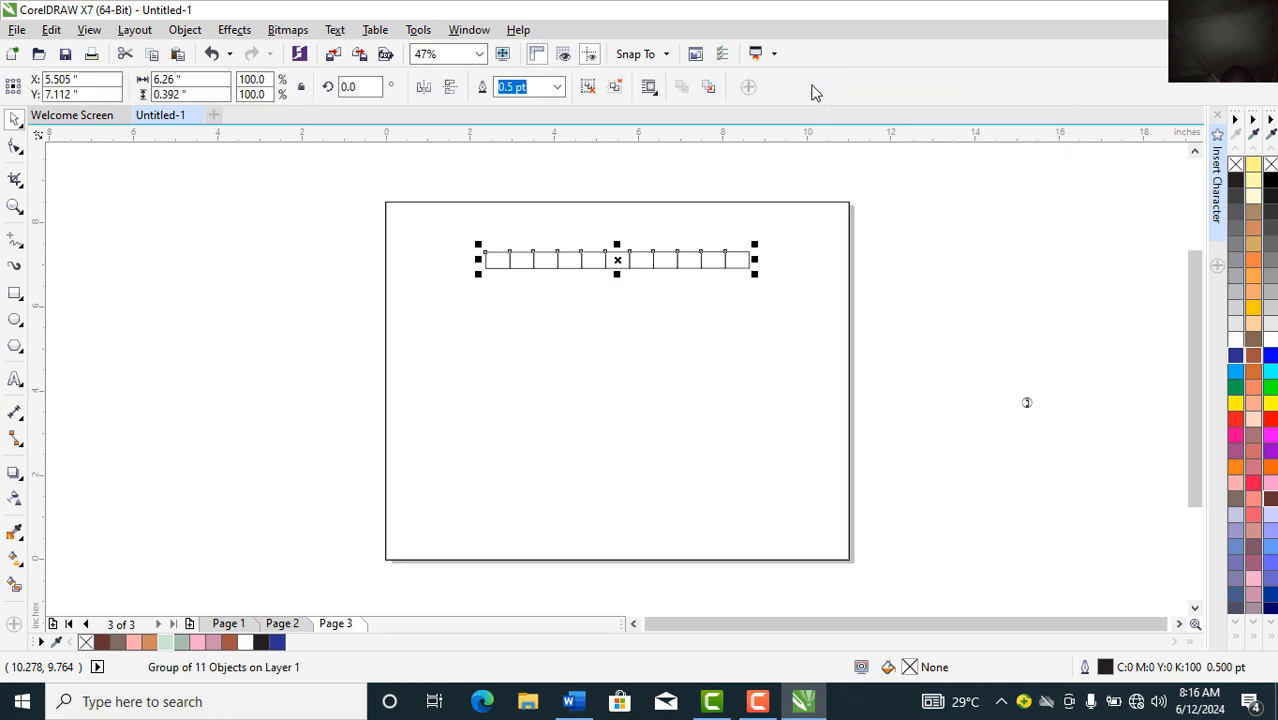
click(970, 397)
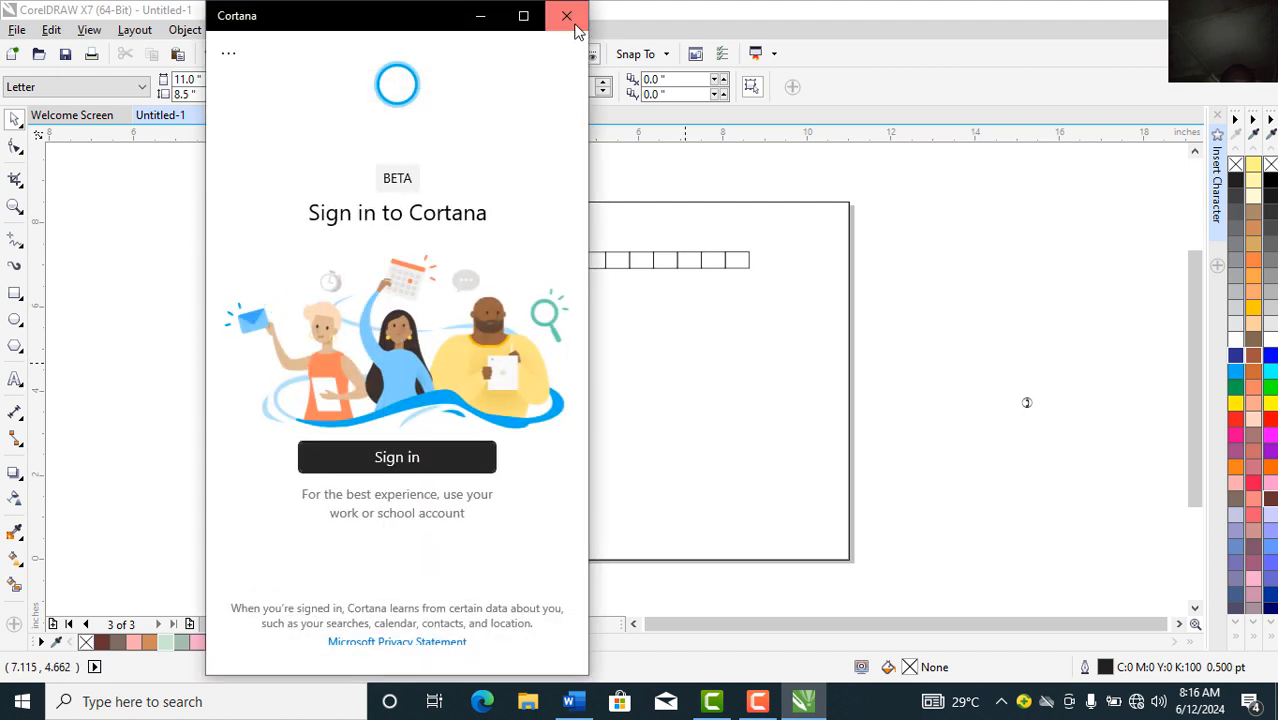
Step: Close the Cortana window covering the workspace
click(564, 22)
click(566, 22)
click(566, 22)
click(567, 23)
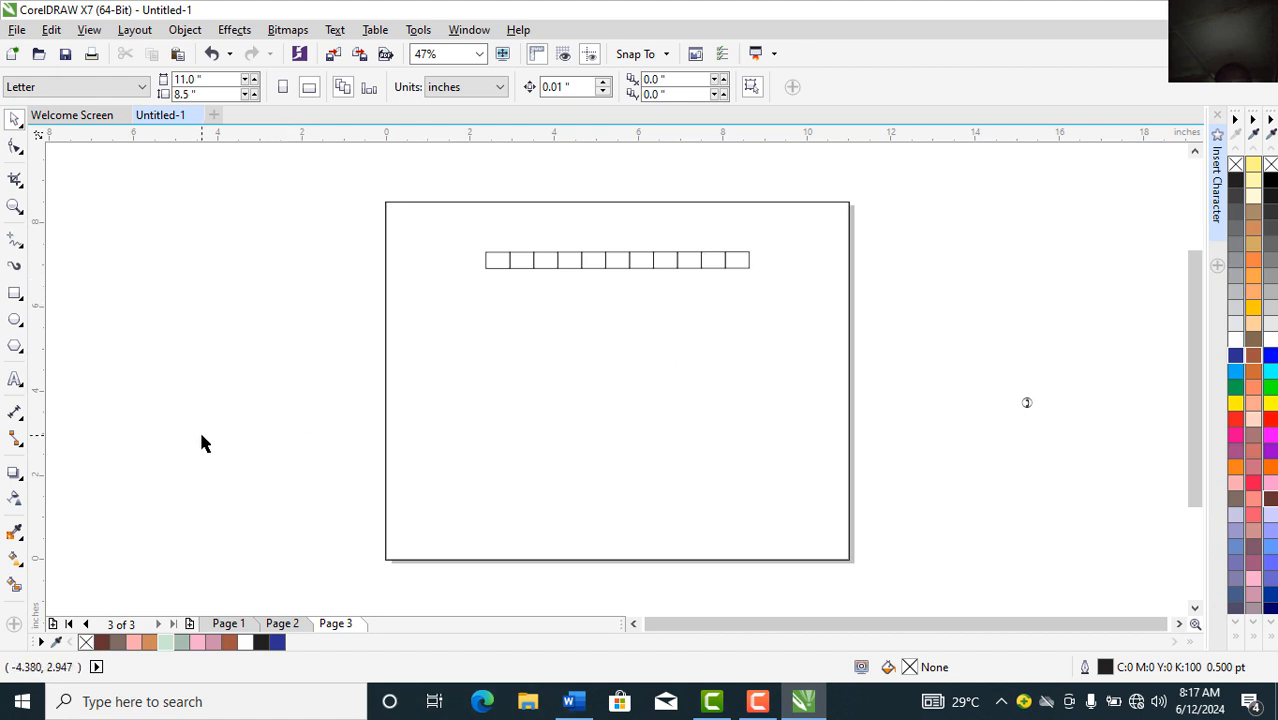
click(15, 380)
Step: Type NAME, SURNAME, FIRST NAME, OTHER NAME and DATE OF BIRTH as a list left of the page
click(140, 338)
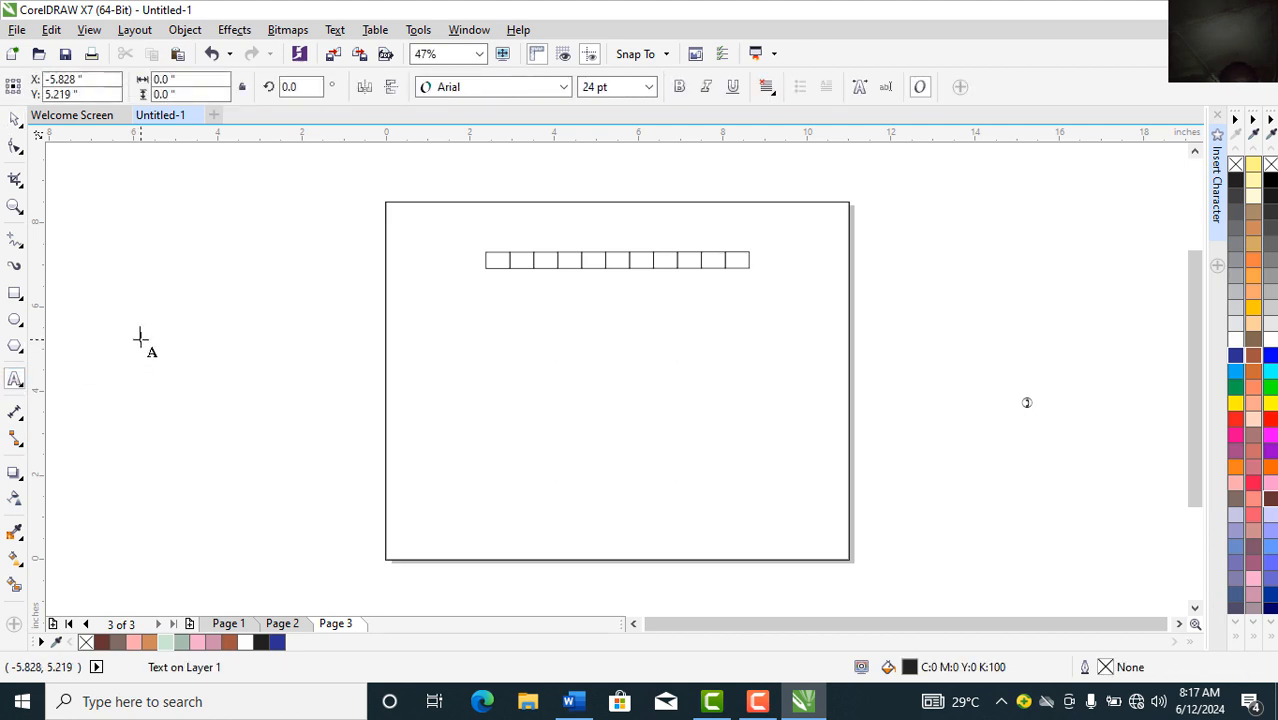
text(NAME)
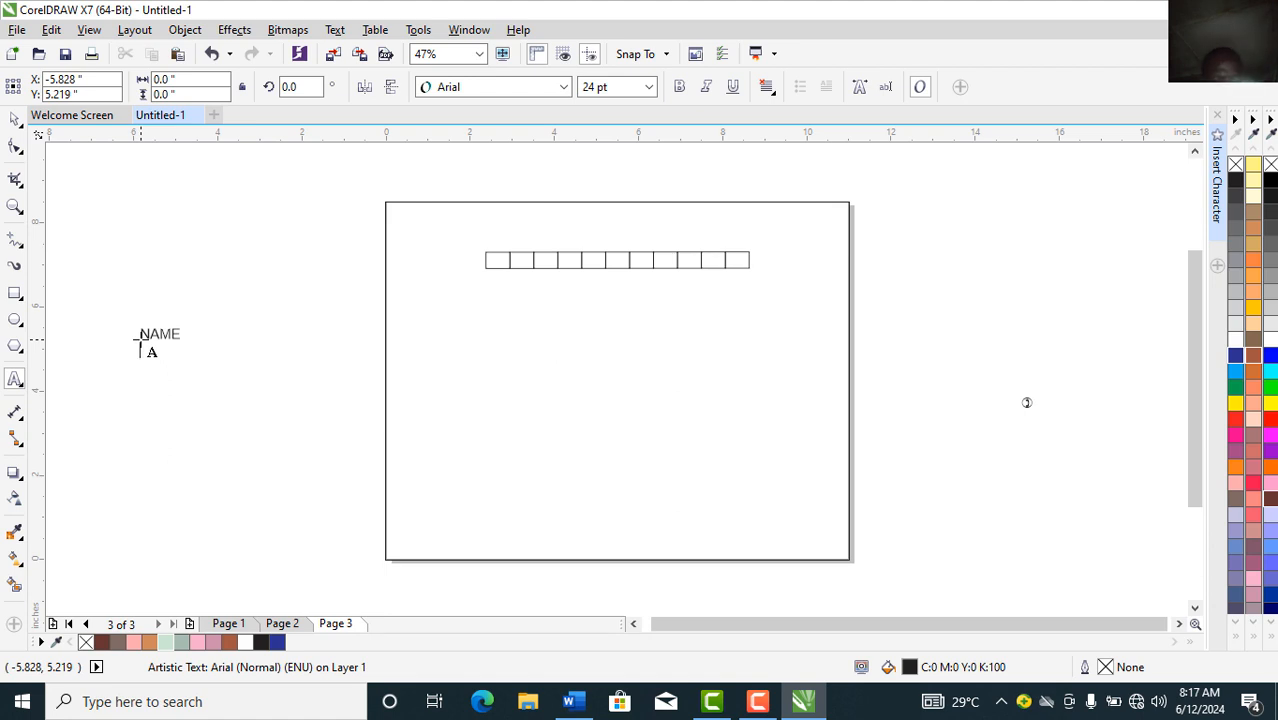
key(Return)
text(S)
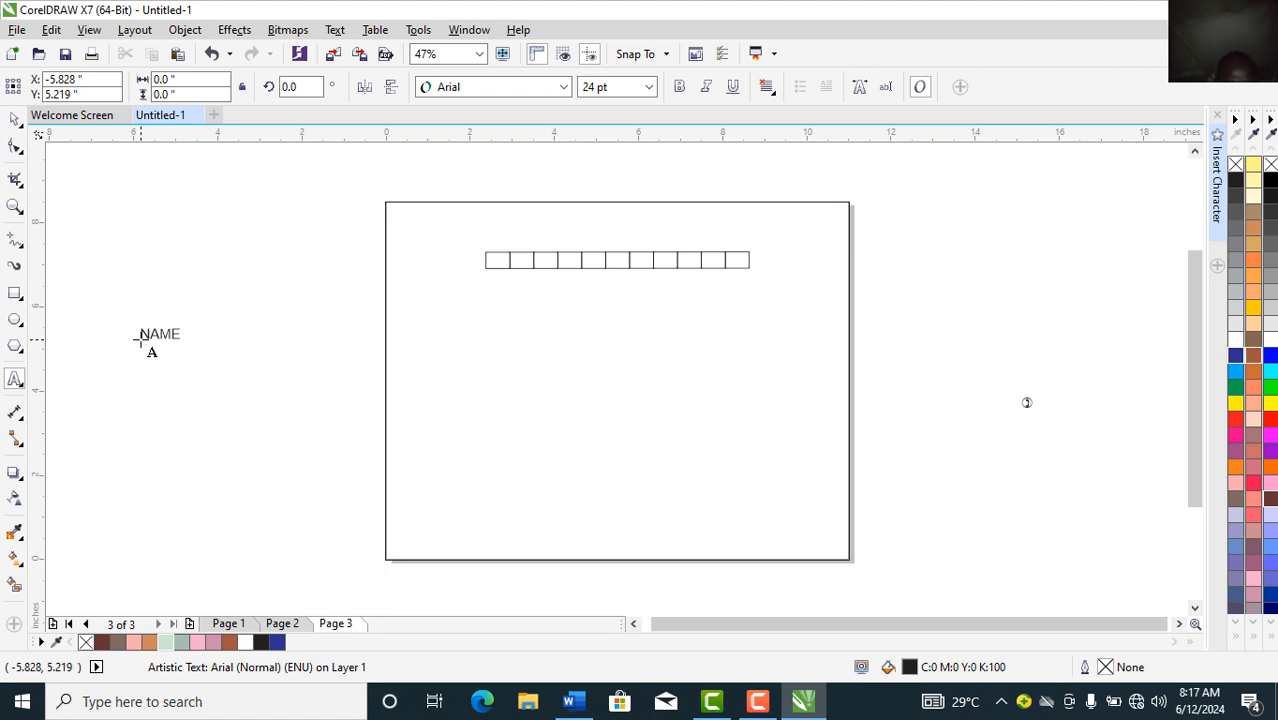
text(SURNMANE)
key(BackSpace)
key(BackSpace)
key(BackSpace)
key(BackSpace)
text(AME )
text(FIRST)
text( NAME )
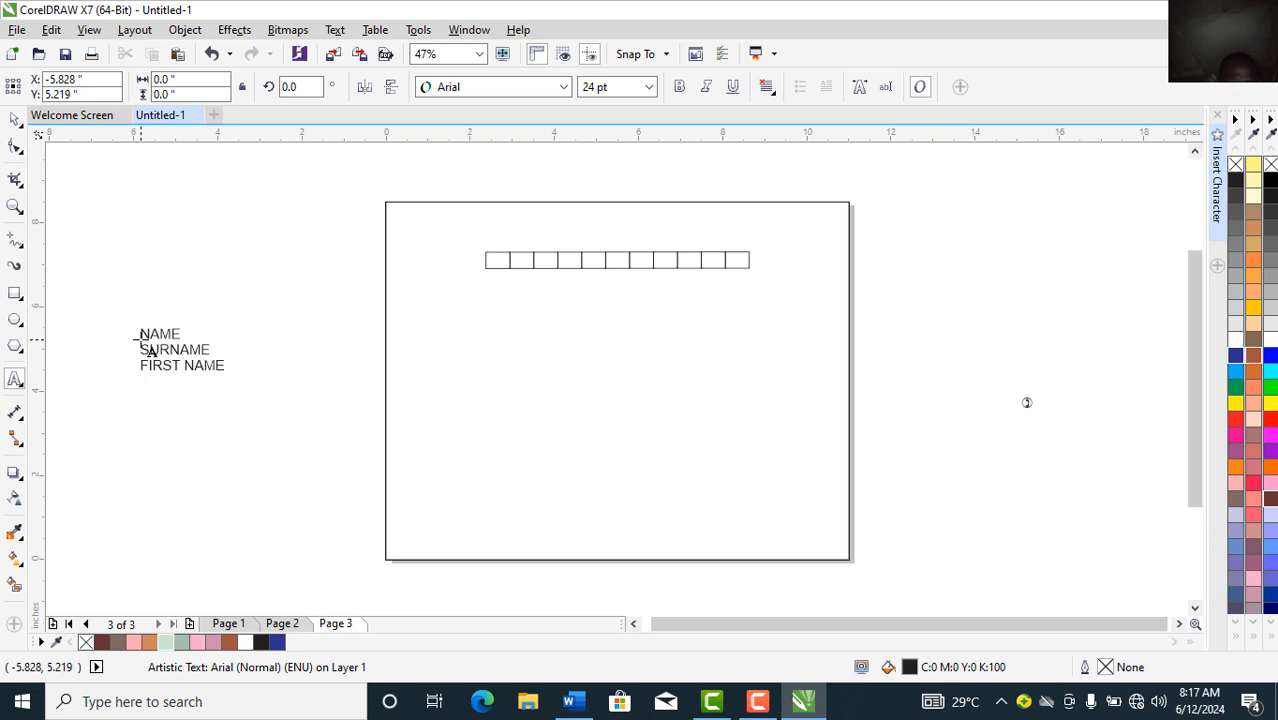
text(OTHER NAME)
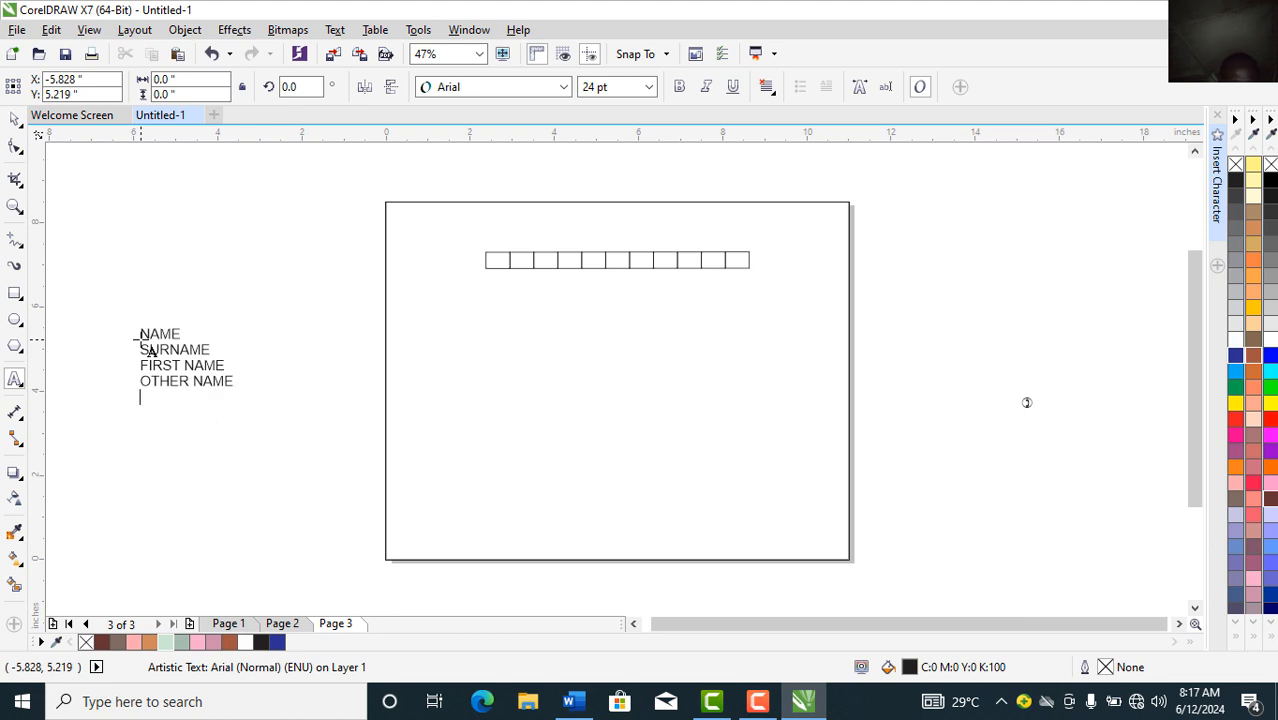
text( DATE OF BIRTH)
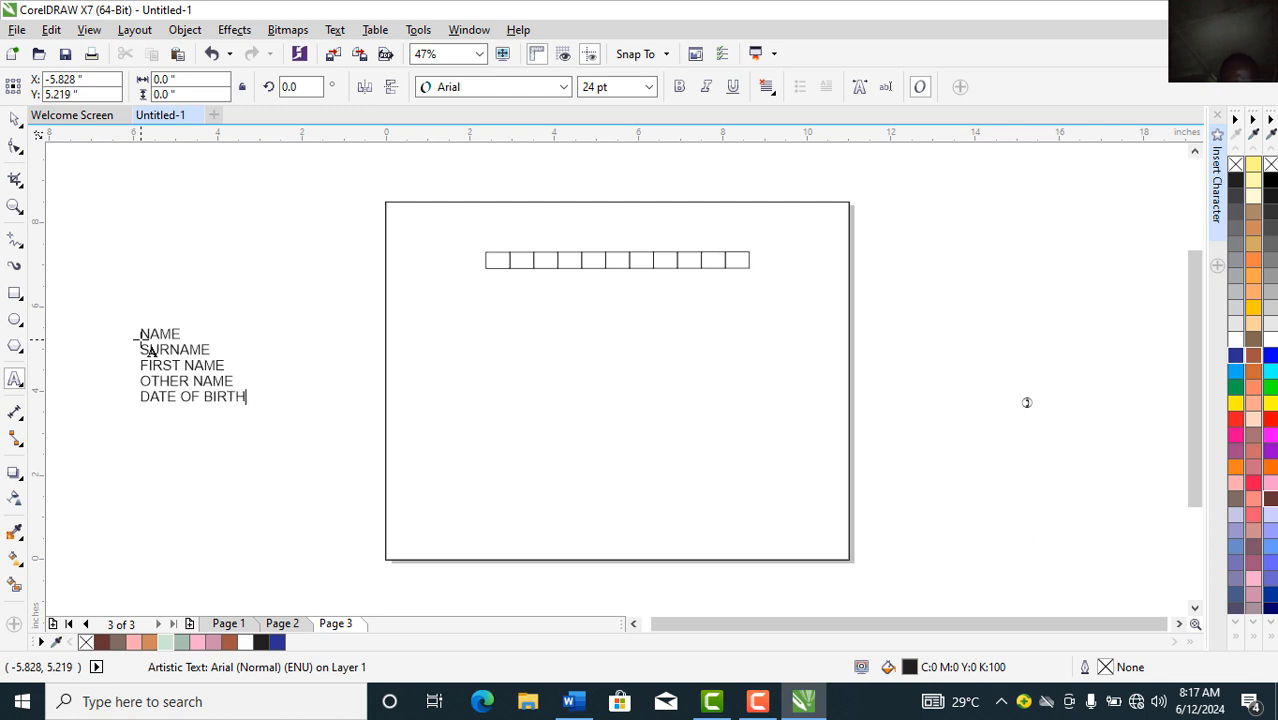
Step: Add ADDRESS, SCHOOL NAME, SIGNATURE and PHONE NUMBER lines to the list
key(Return)
text(AD)
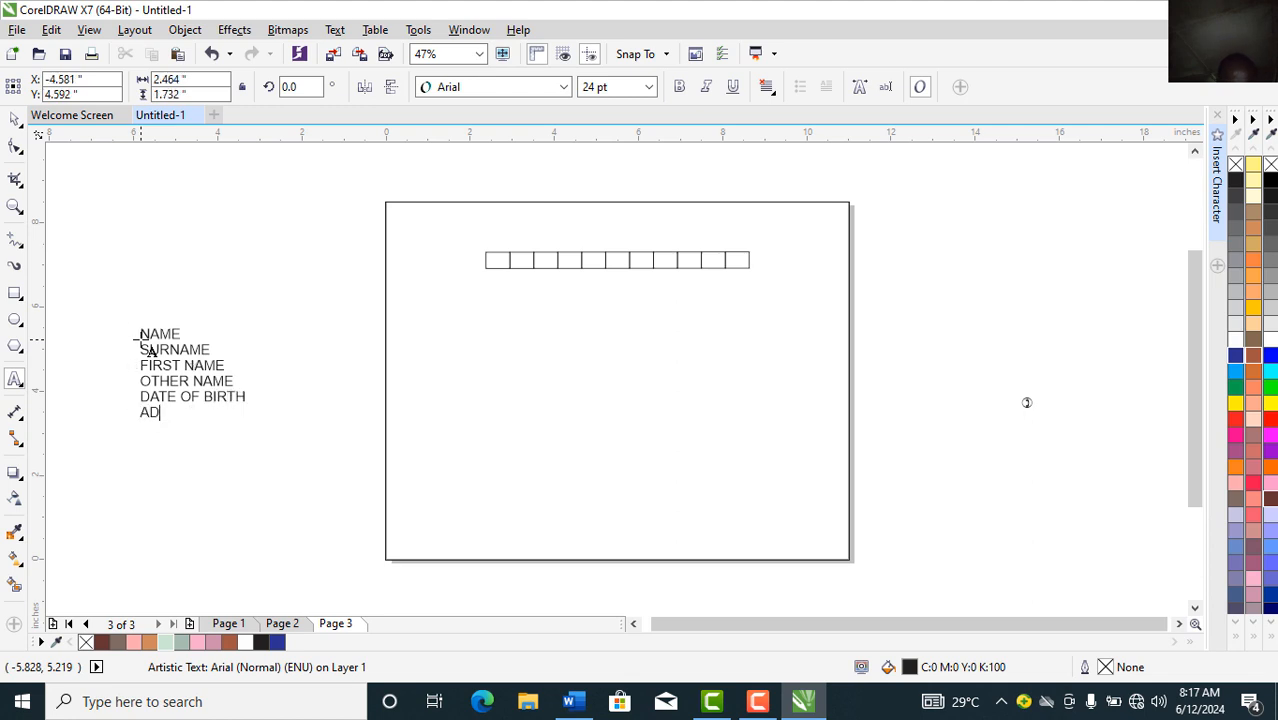
text(DRESS )
text(SCH)
text(OOL NAME )
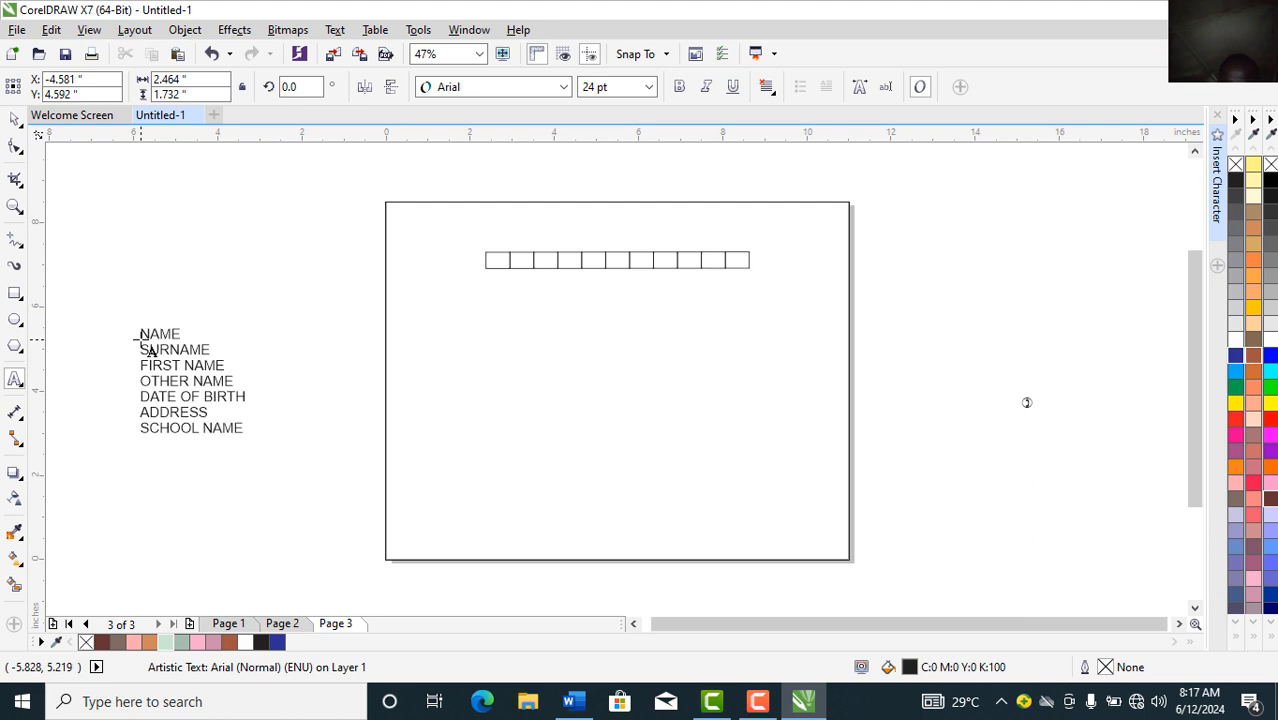
text(SIGNATURE)
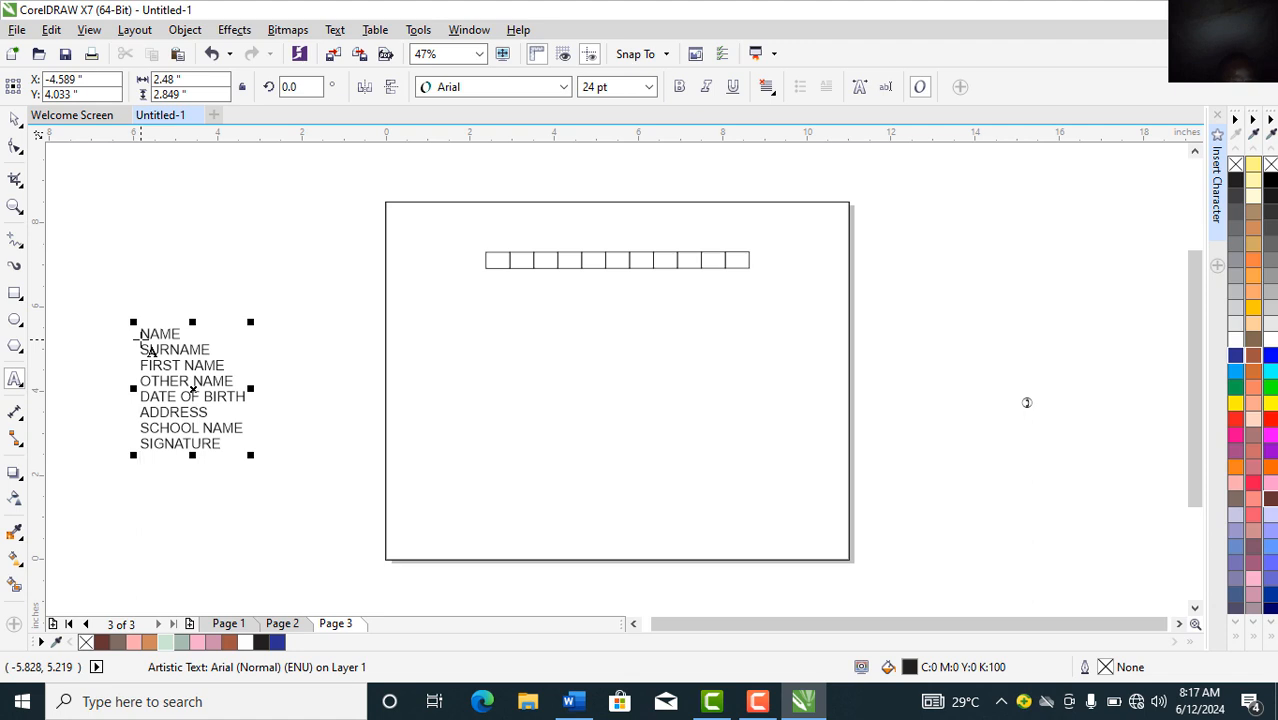
text(PHO)
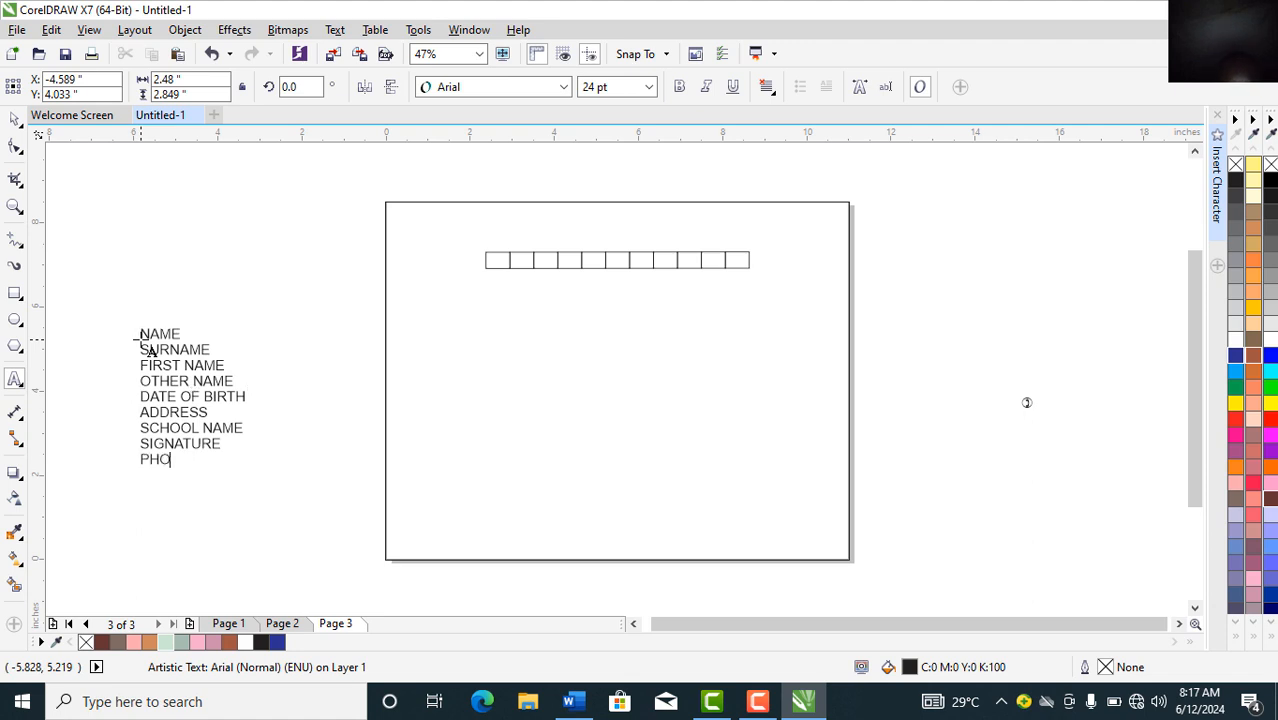
text(NE NUMBER)
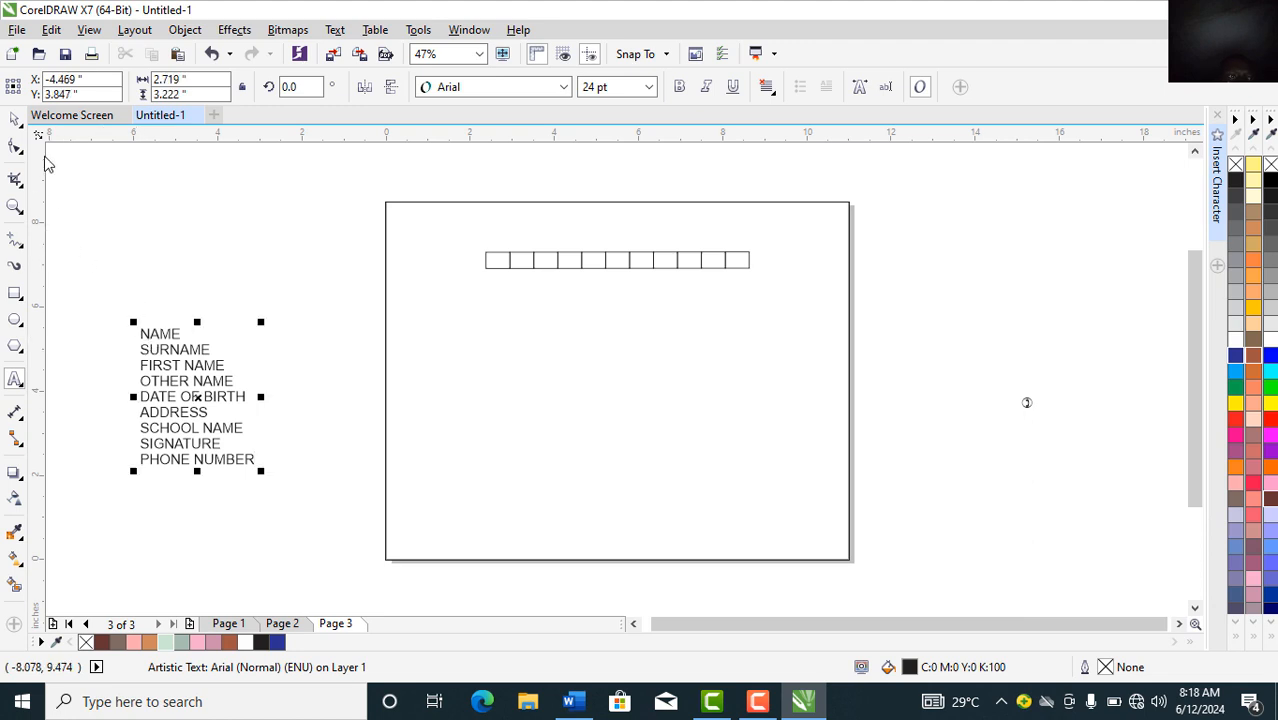
Step: Set the label list in Futura Md BT and move NAME onto the page beside the boxes
click(15, 124)
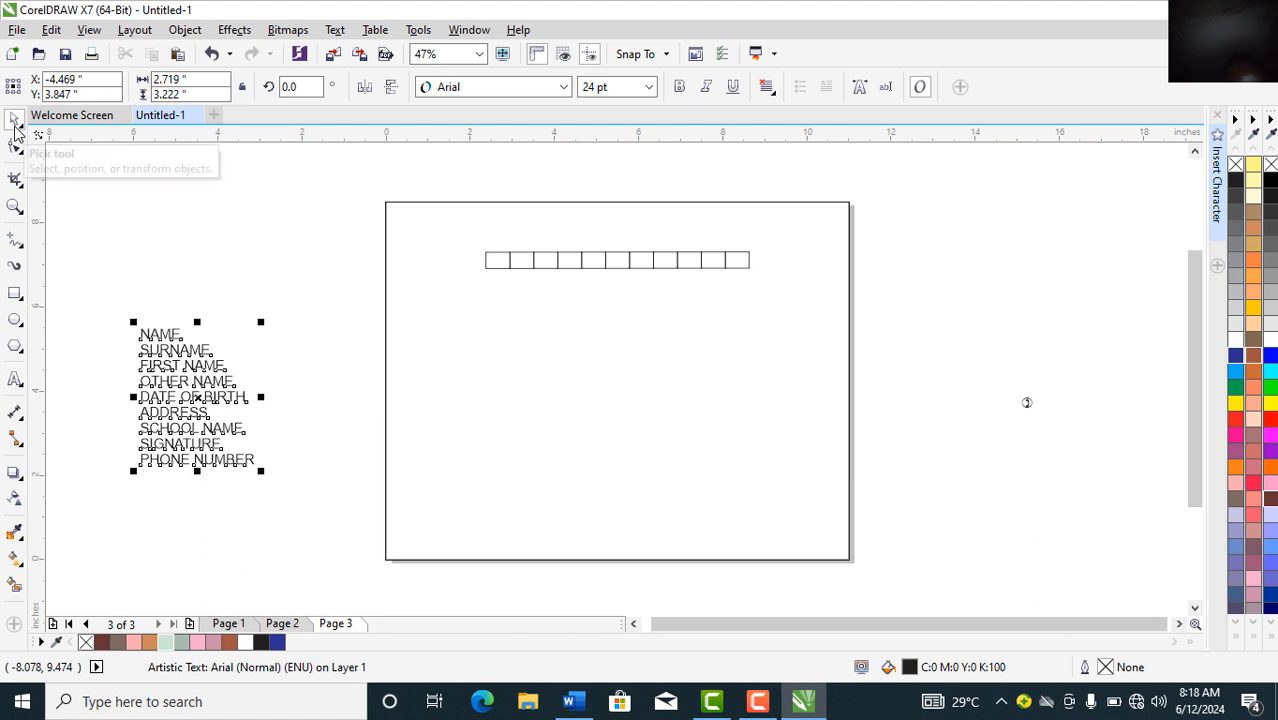
click(487, 87)
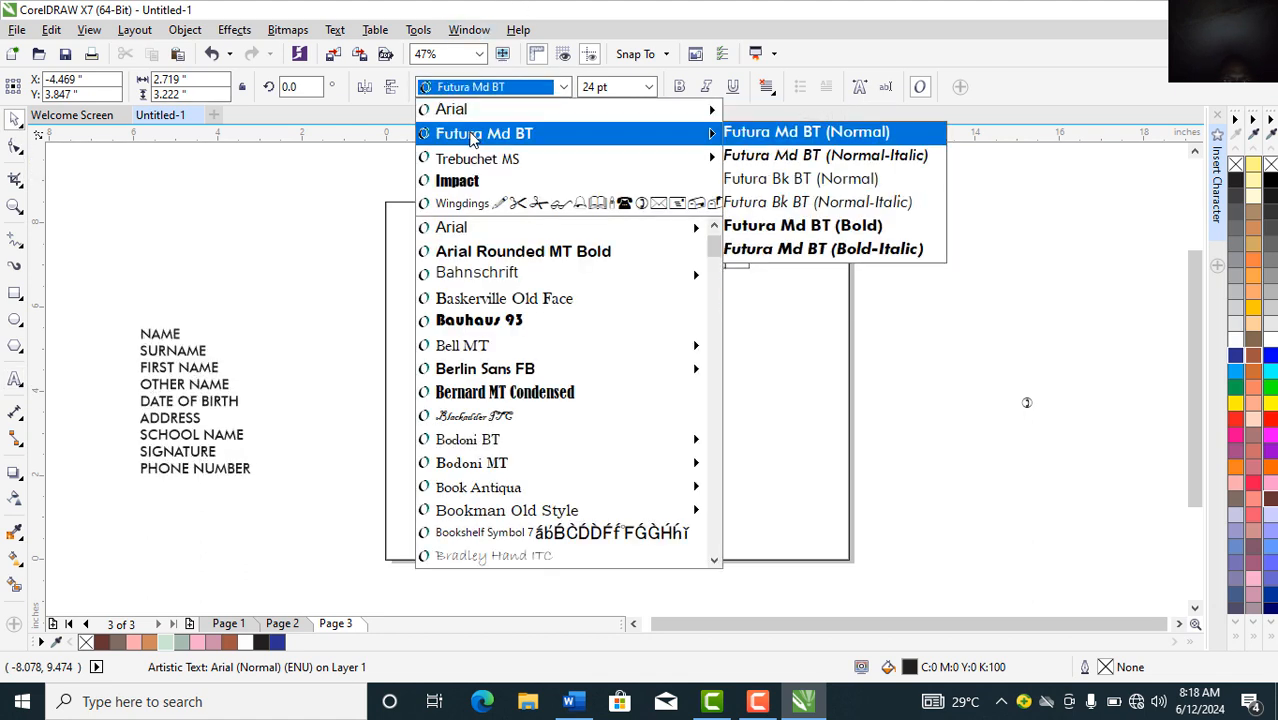
mouse_move(468, 159)
click(470, 145)
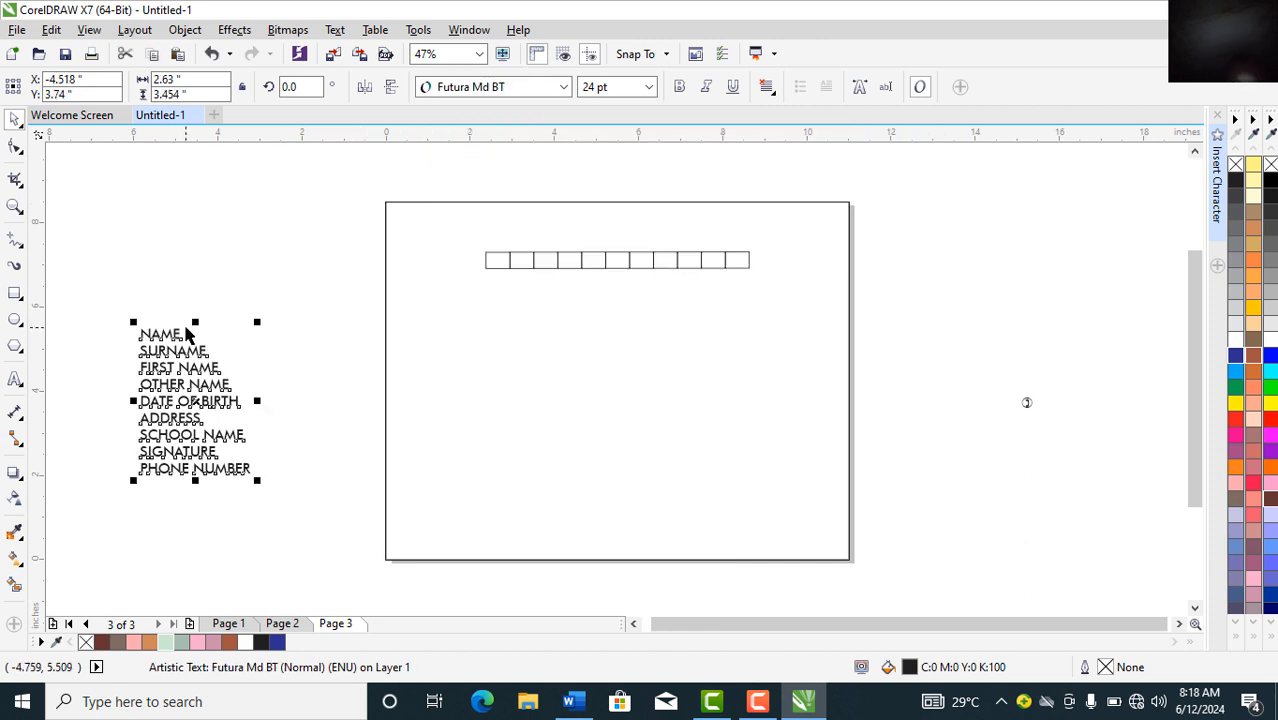
click(186, 335)
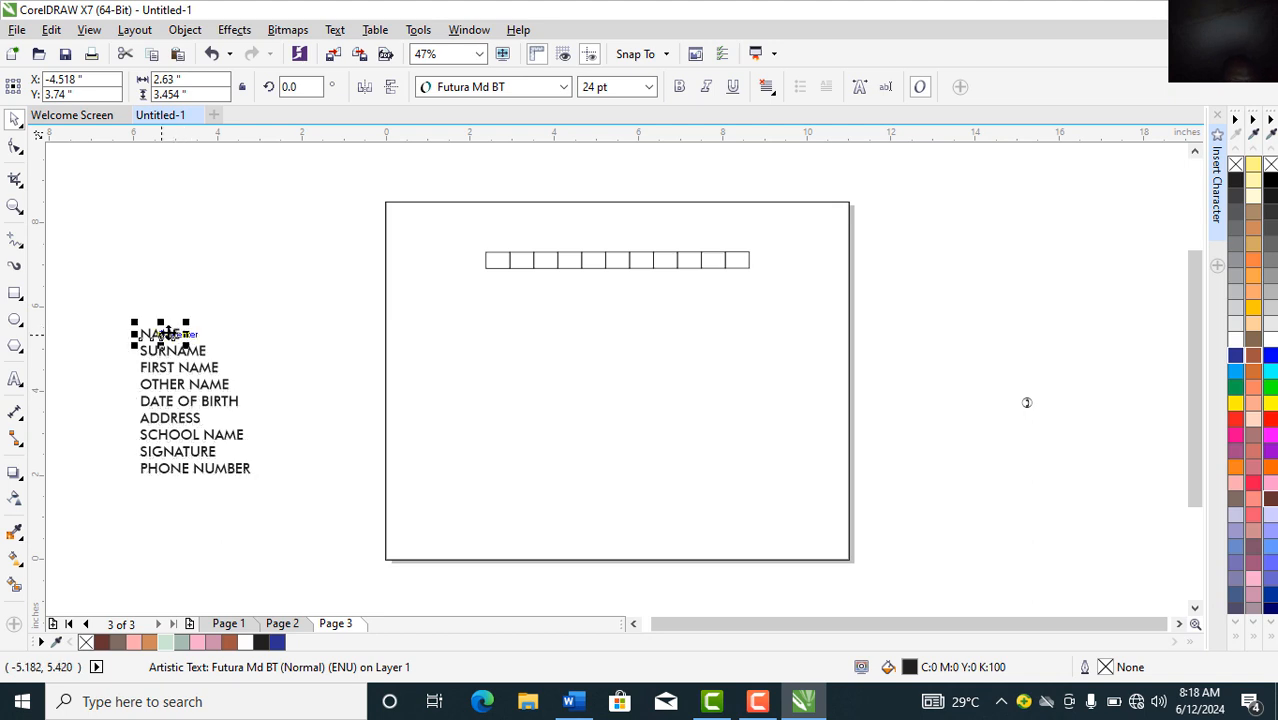
drag(166, 334, 420, 264)
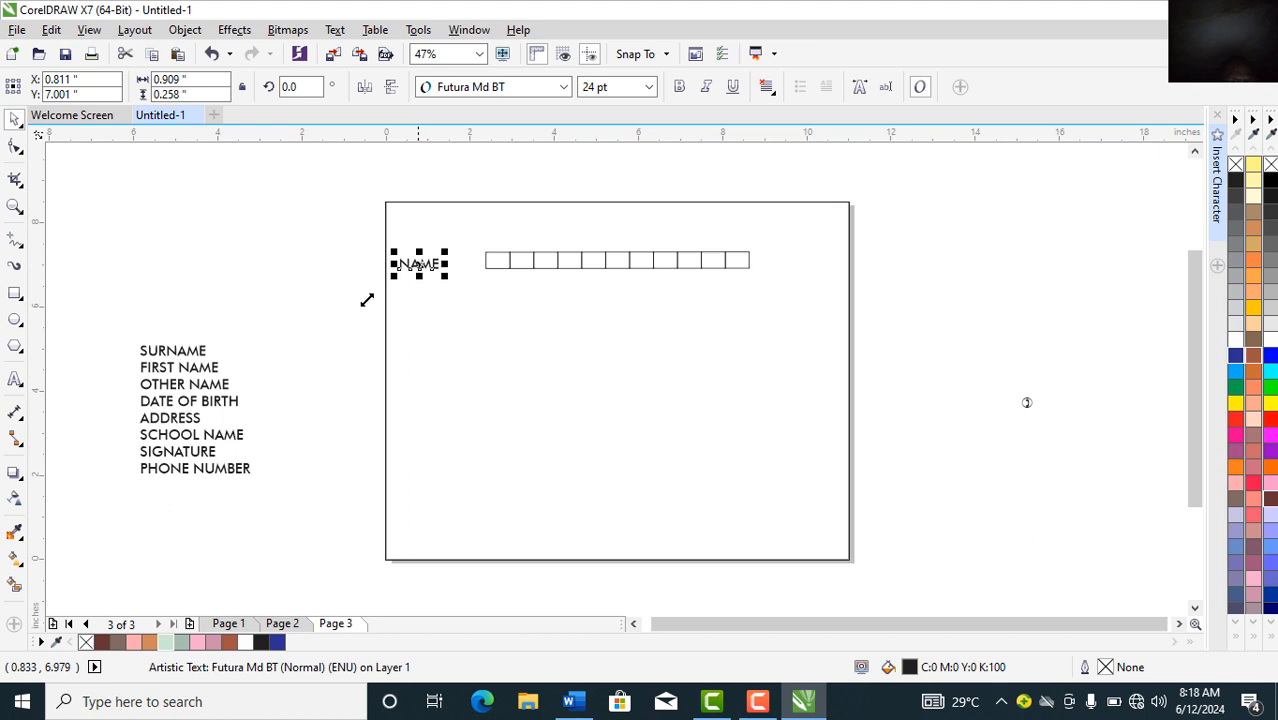
Step: Move DATE OF BIRTH and ADDRESS onto the page below NAME
click(169, 409)
drag(169, 409, 424, 299)
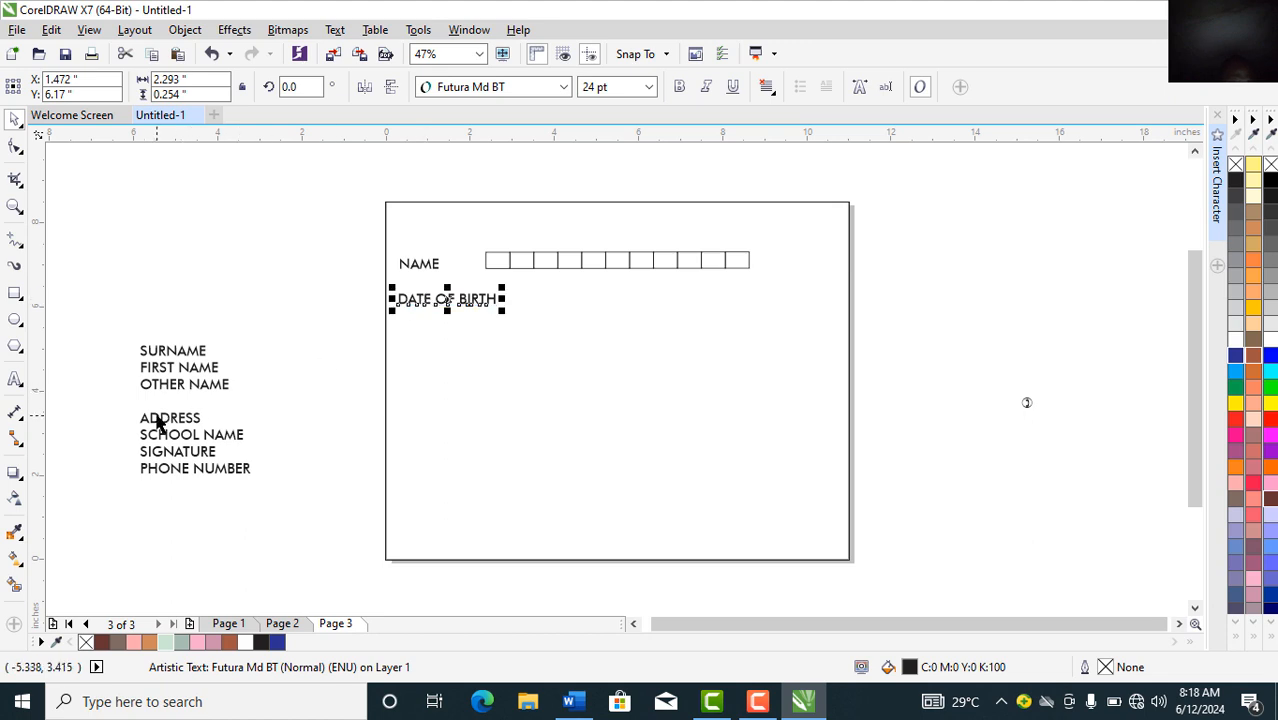
drag(165, 425, 431, 332)
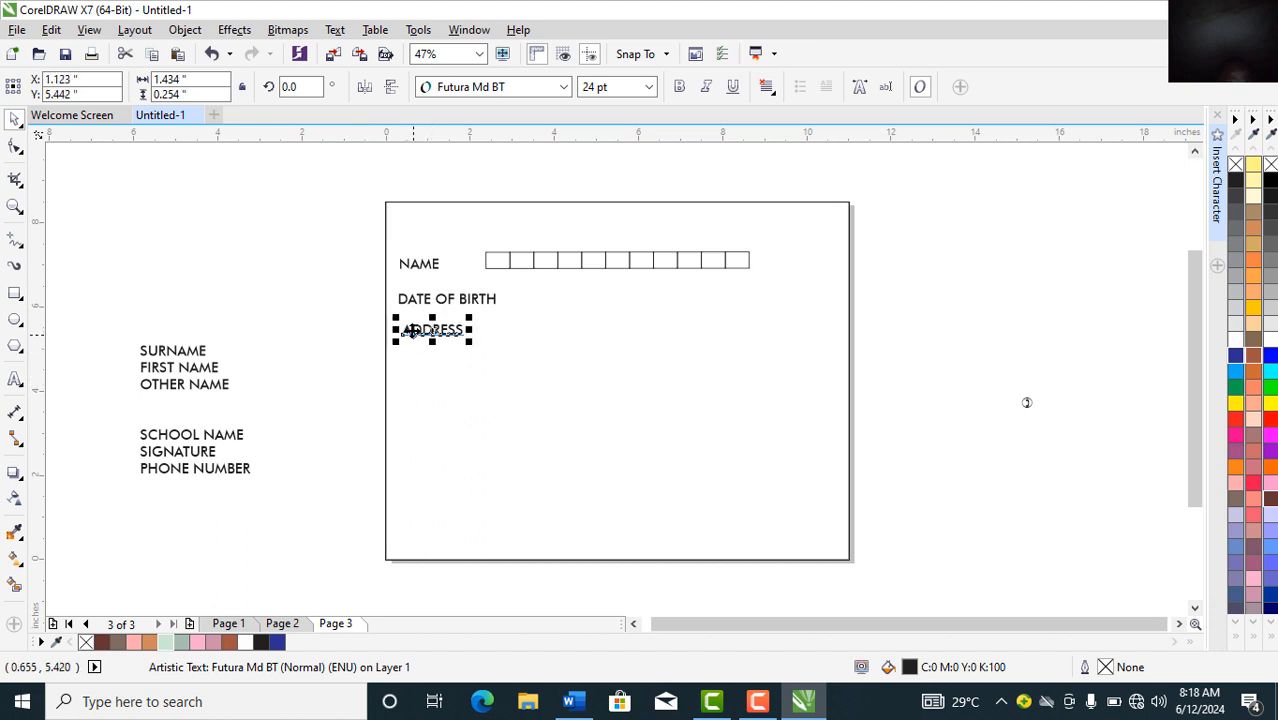
Step: Change ADDRESS to HOME ADDRESS, add a SCHOOL ADDRESS line, and nudge it down
double_click(406, 331)
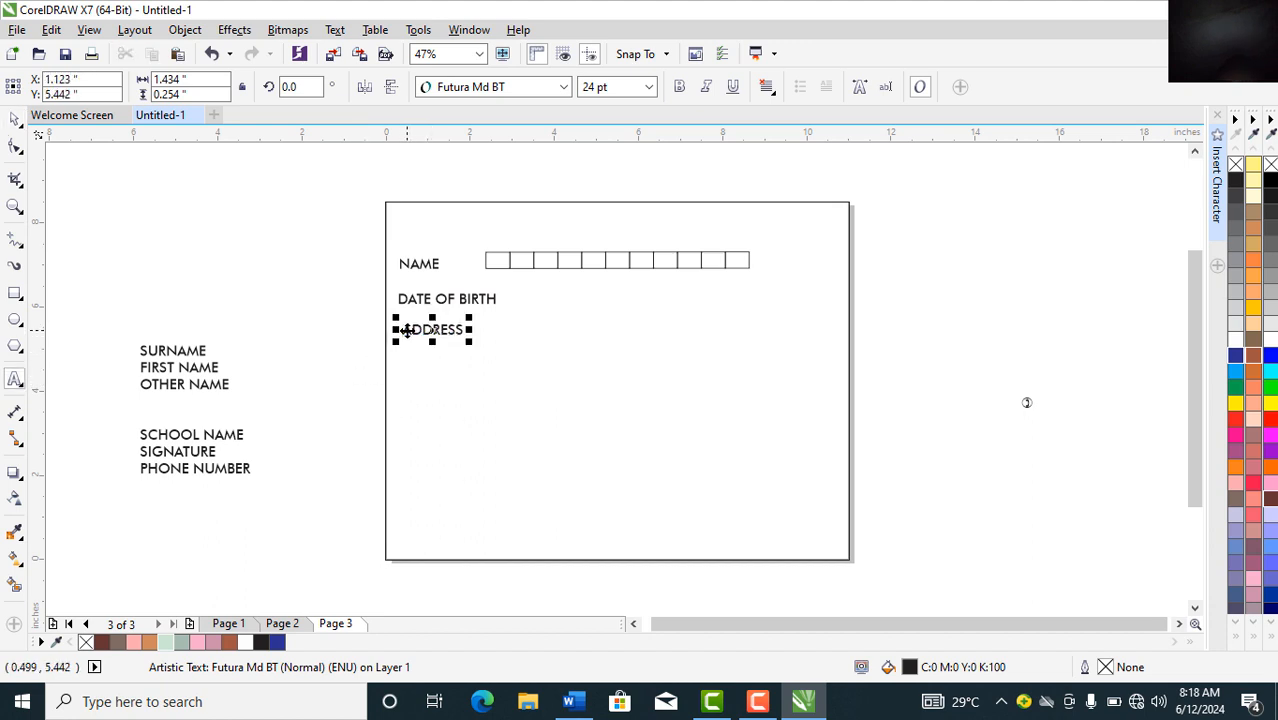
text(HOME)
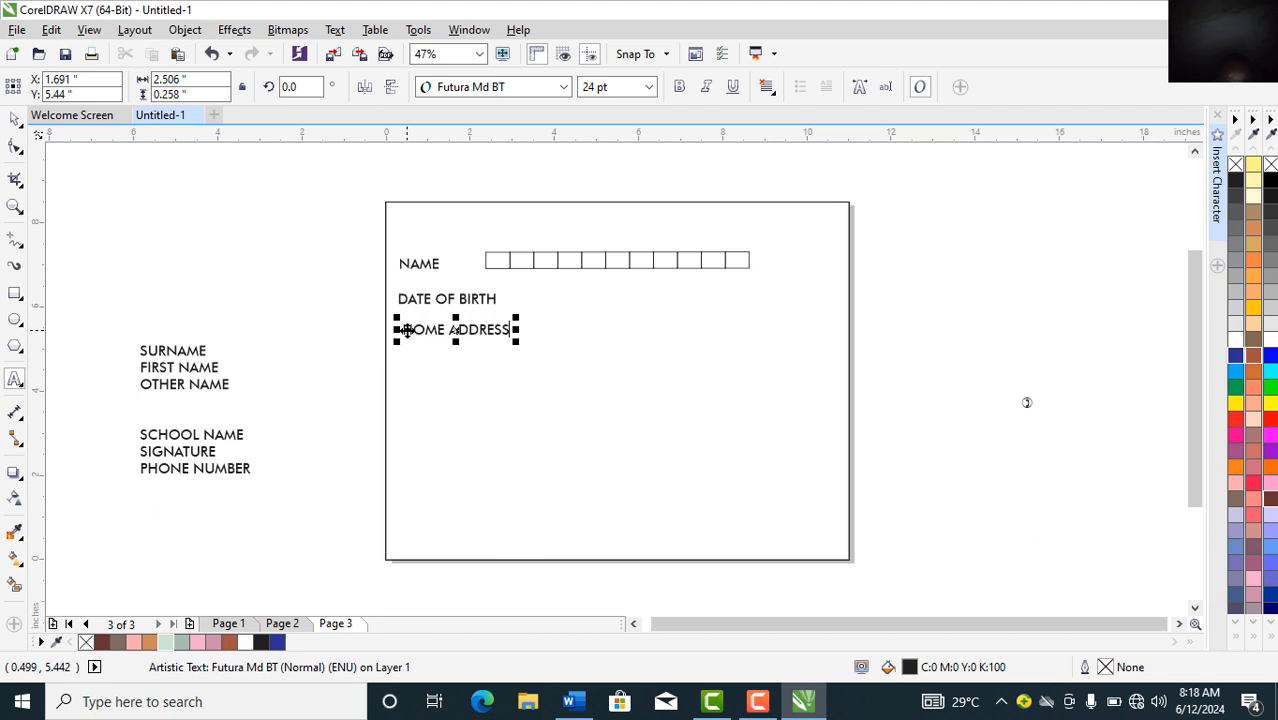
key(Return)
text(SCHOOL )
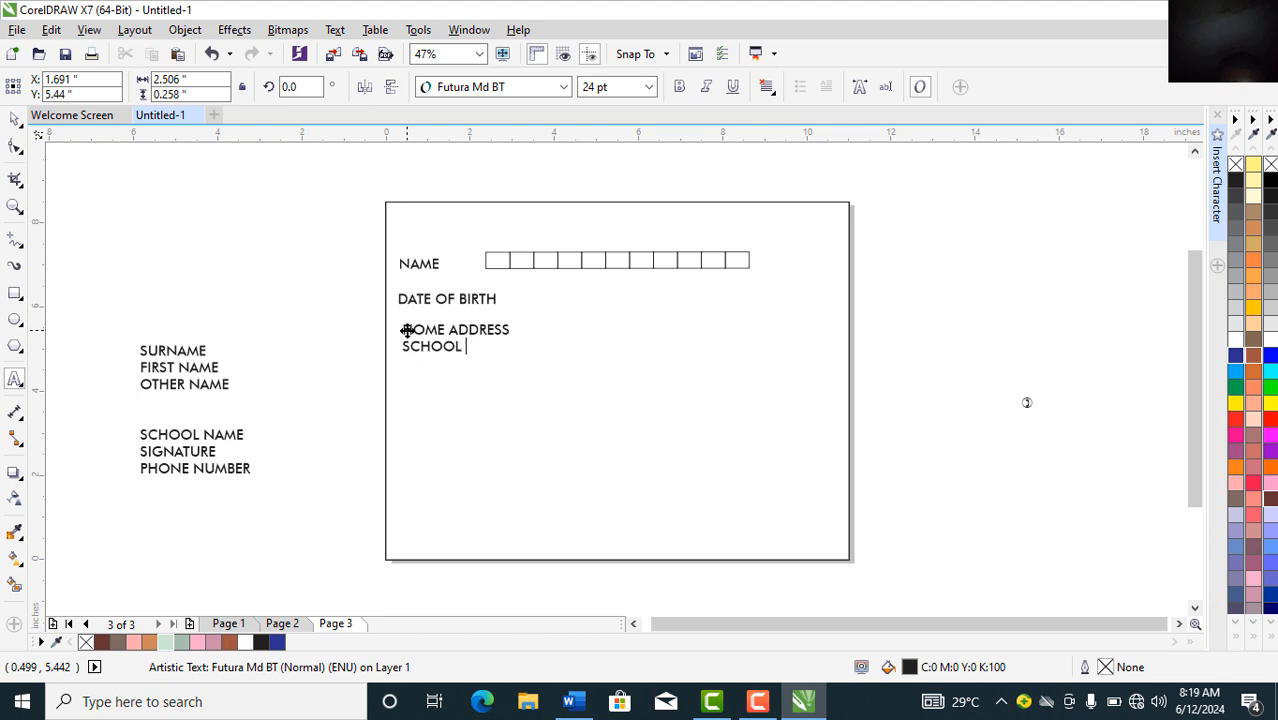
text(ADDRESS)
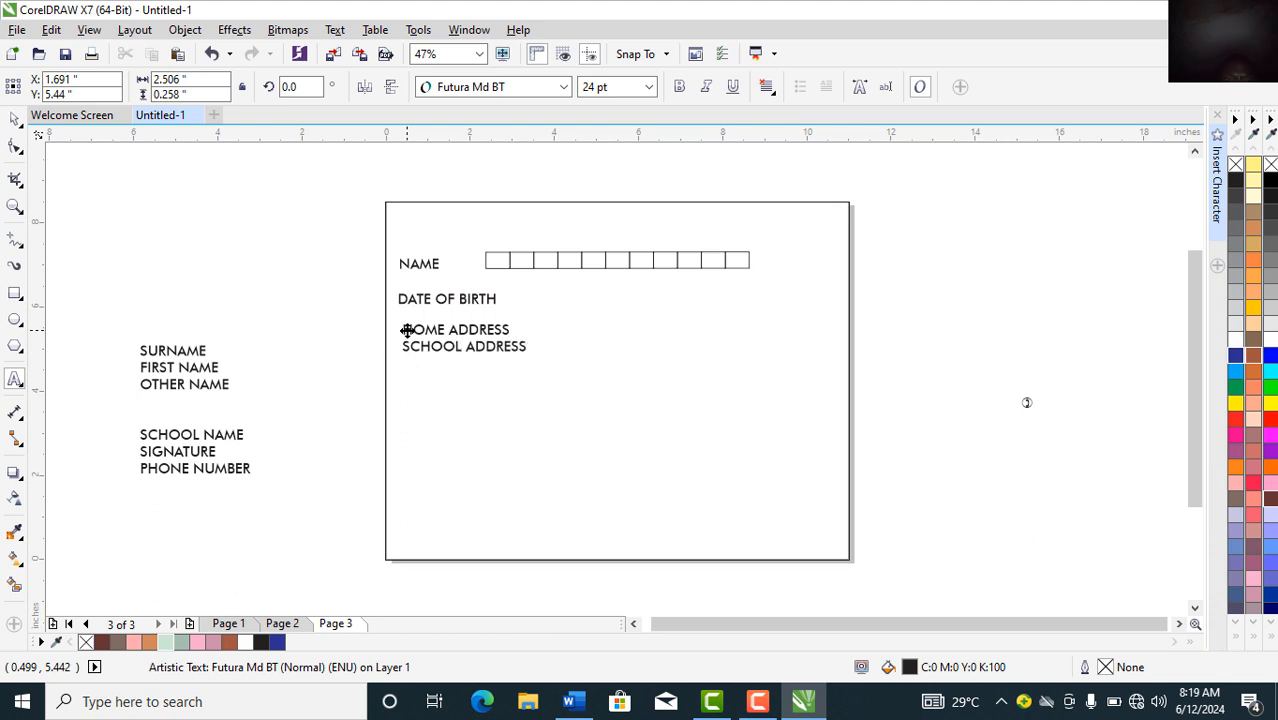
click(14, 119)
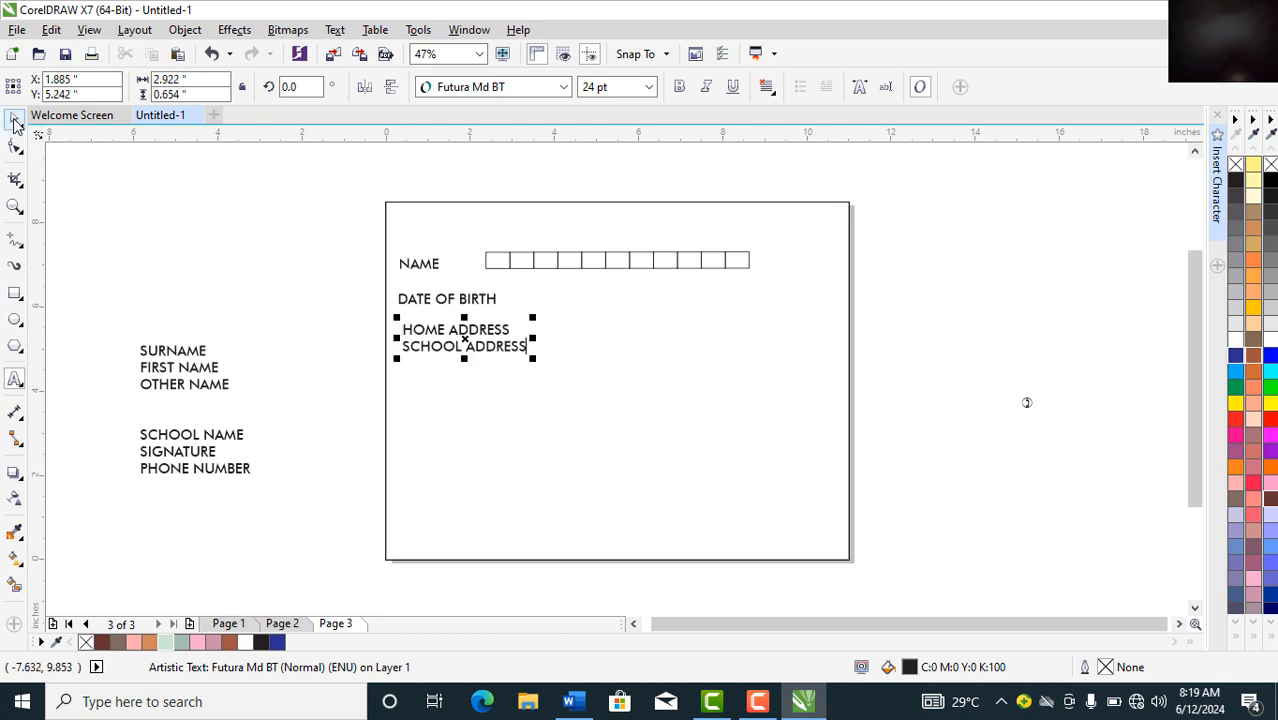
click(14, 119)
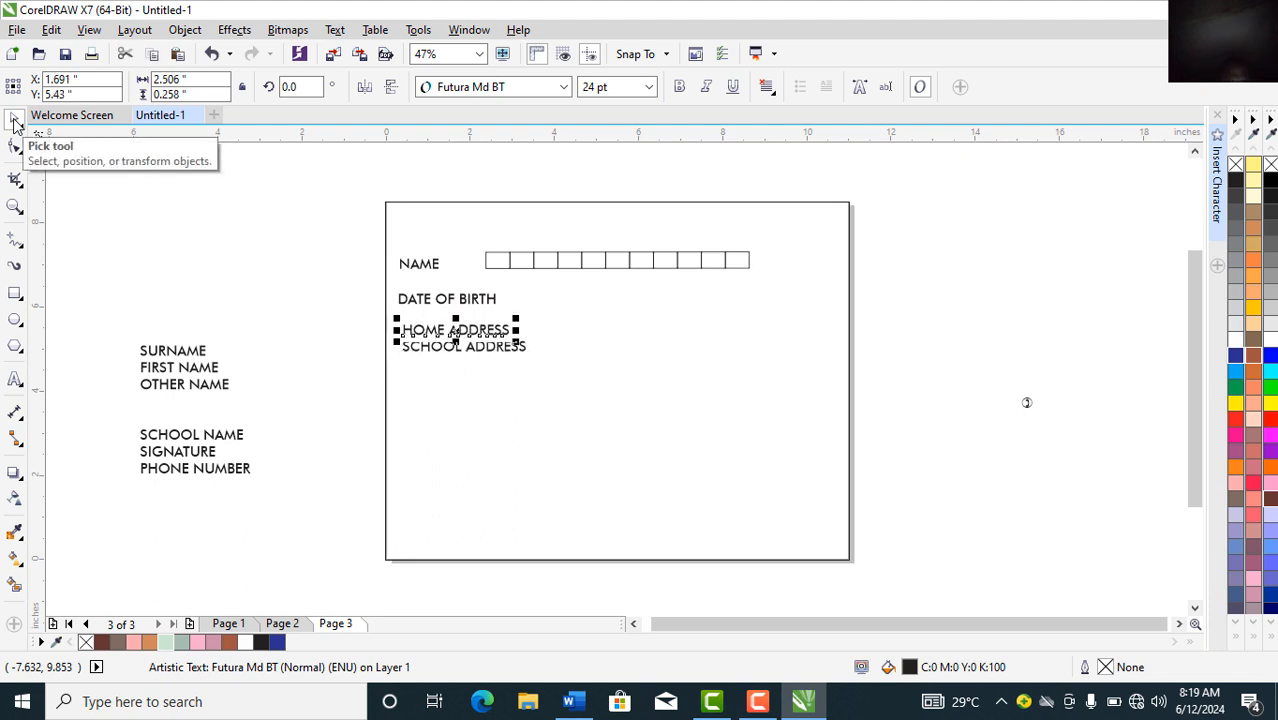
click(410, 354)
key(Down)
key(Down)
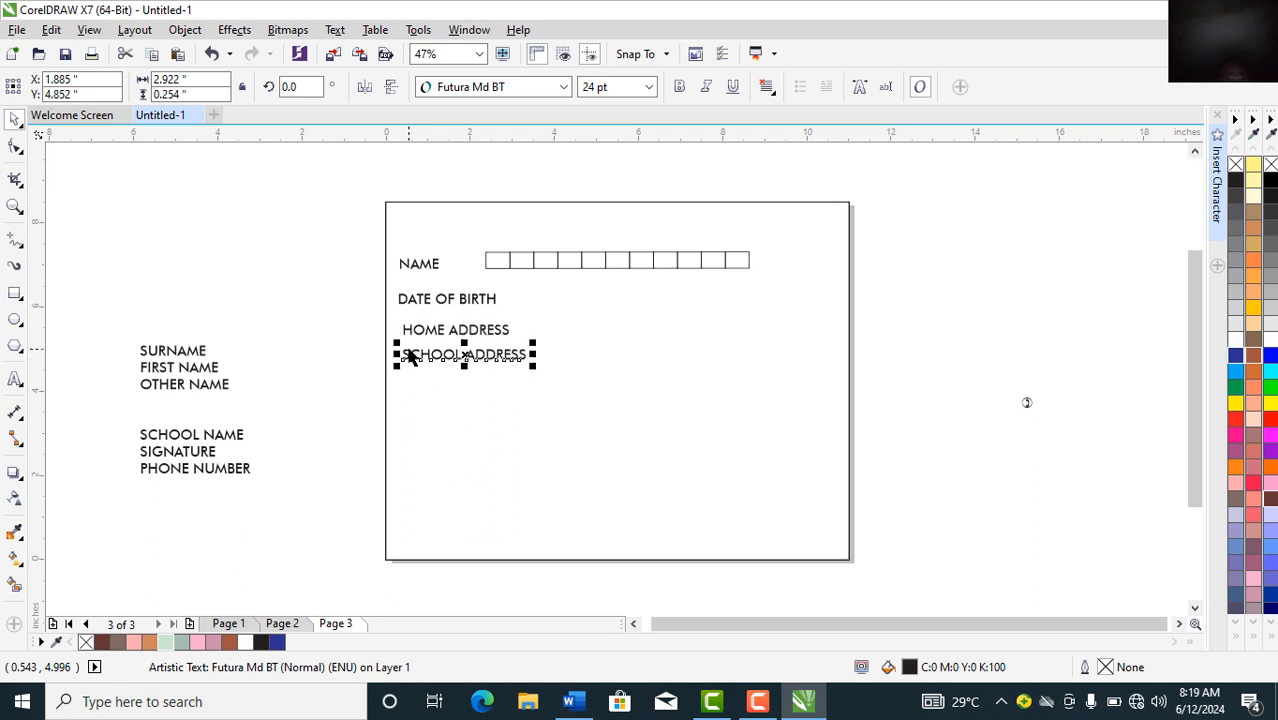
key(Down)
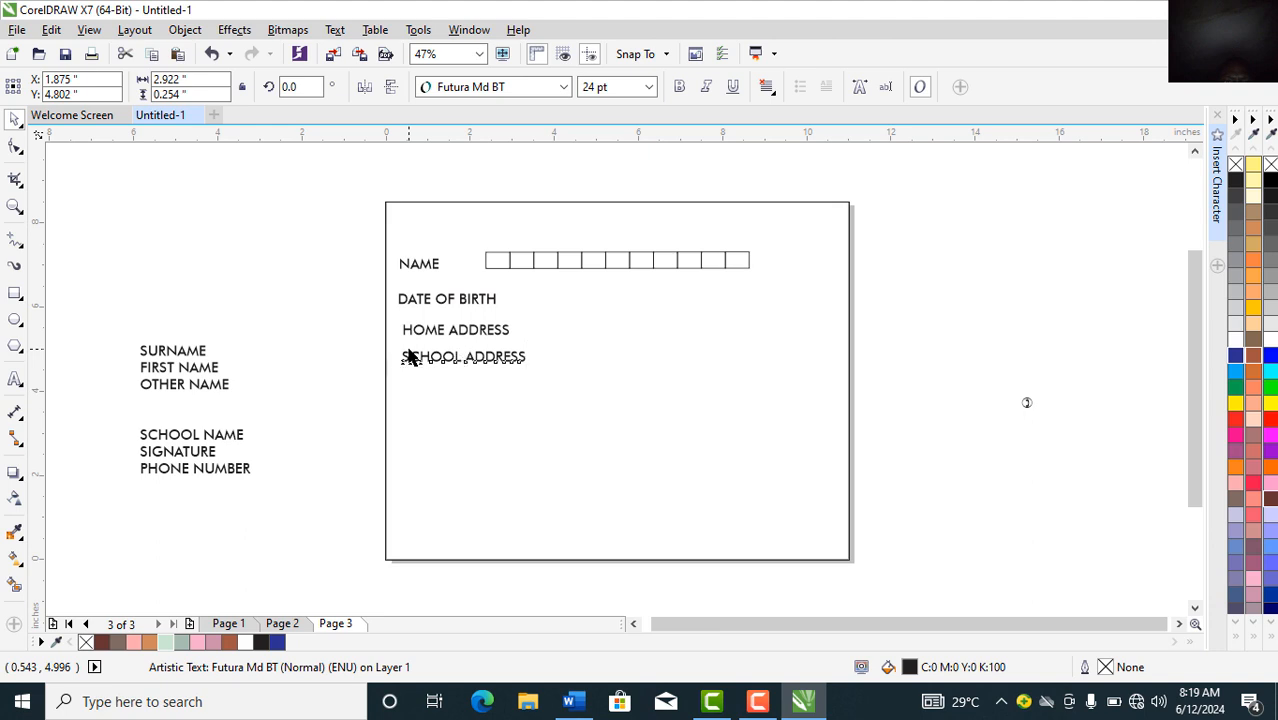
Step: Move SCHOOL NAME and PHONE NUMBER onto the page, with SIGNATURE at the bottom
click(170, 440)
drag(165, 437, 434, 390)
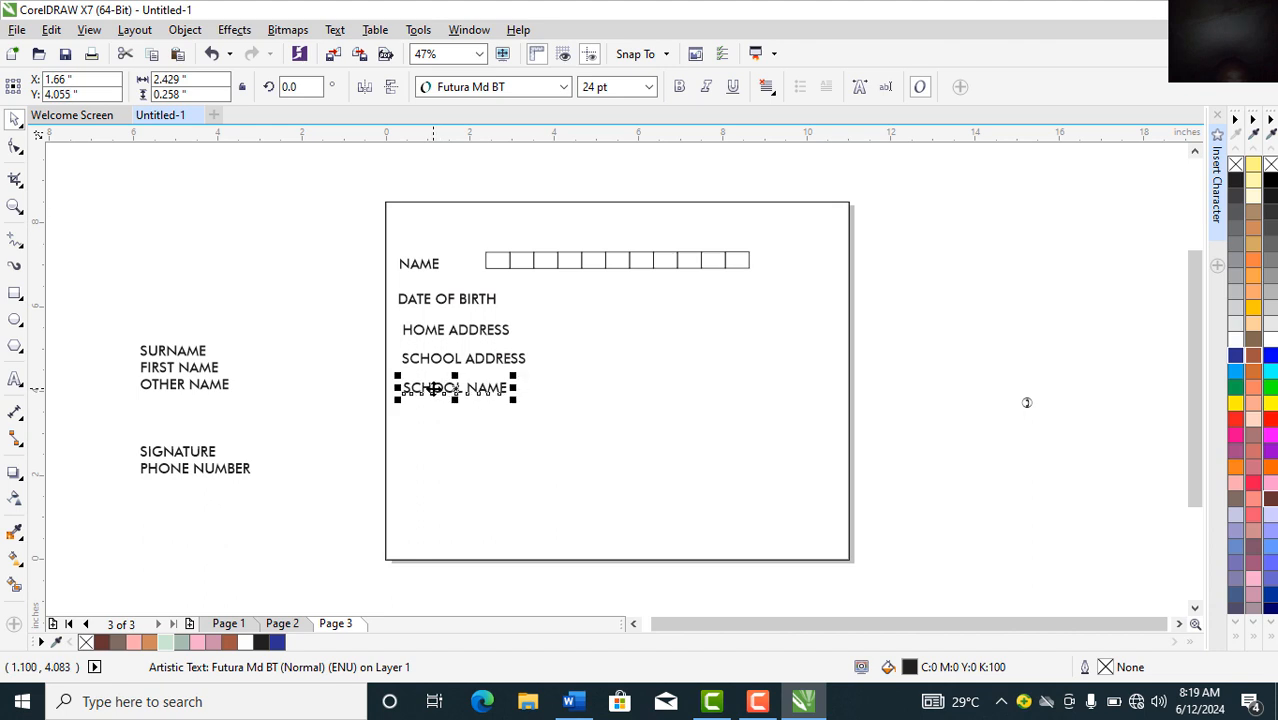
click(198, 476)
drag(198, 476, 459, 418)
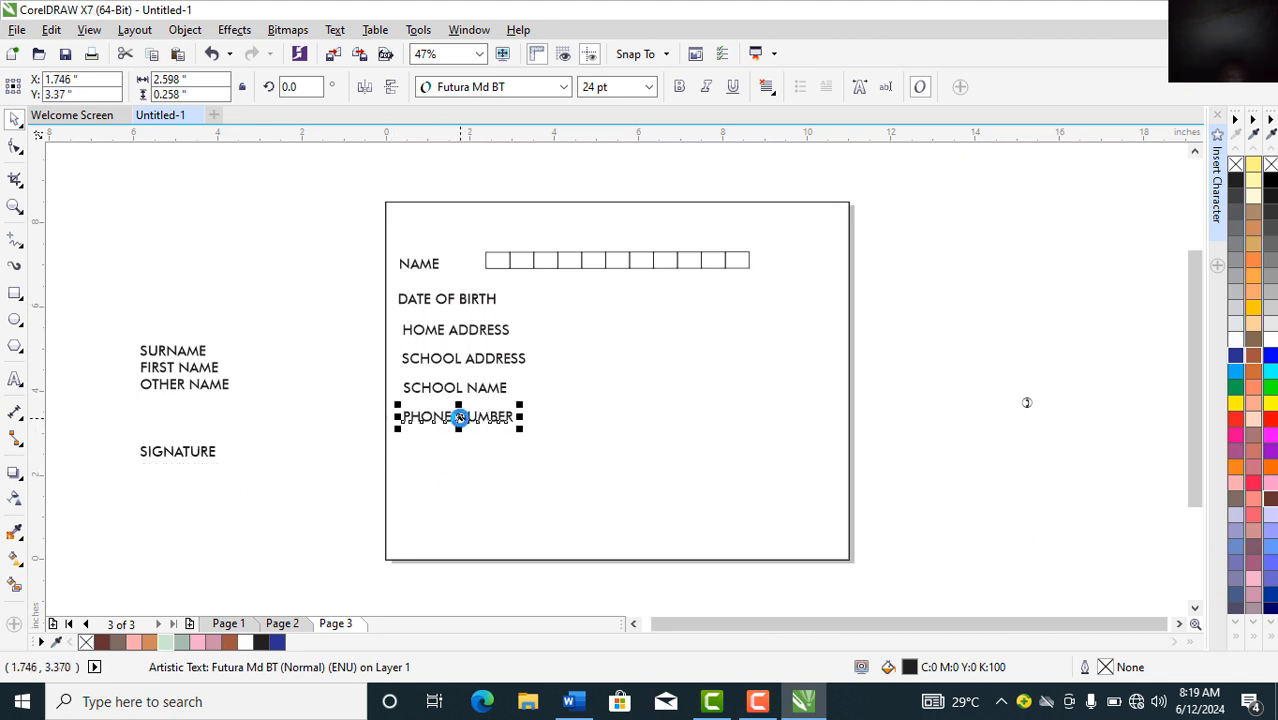
click(182, 455)
mouse_move(182, 455)
mouse_down()
mouse_move(459, 459)
mouse_move(448, 516)
mouse_up()
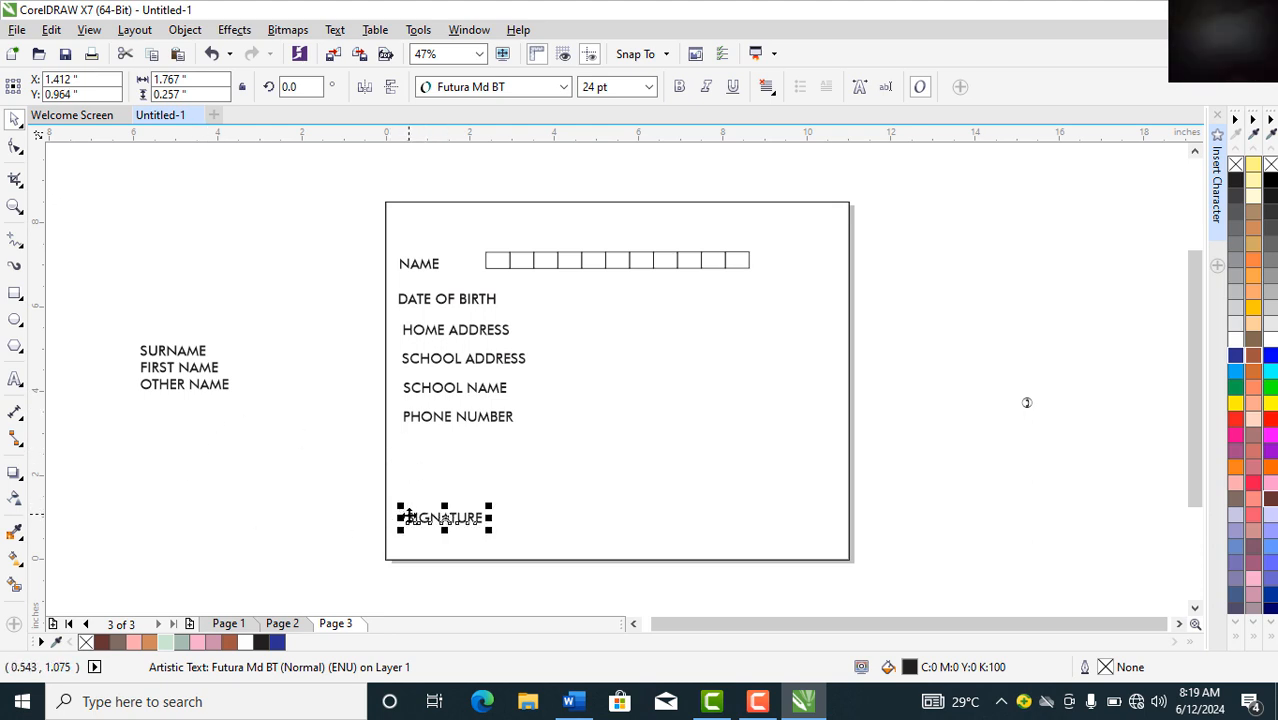
Step: Change the signature text to STUDENT SIGNATURE and TEACHER'S SIGNATURE
key(F8)
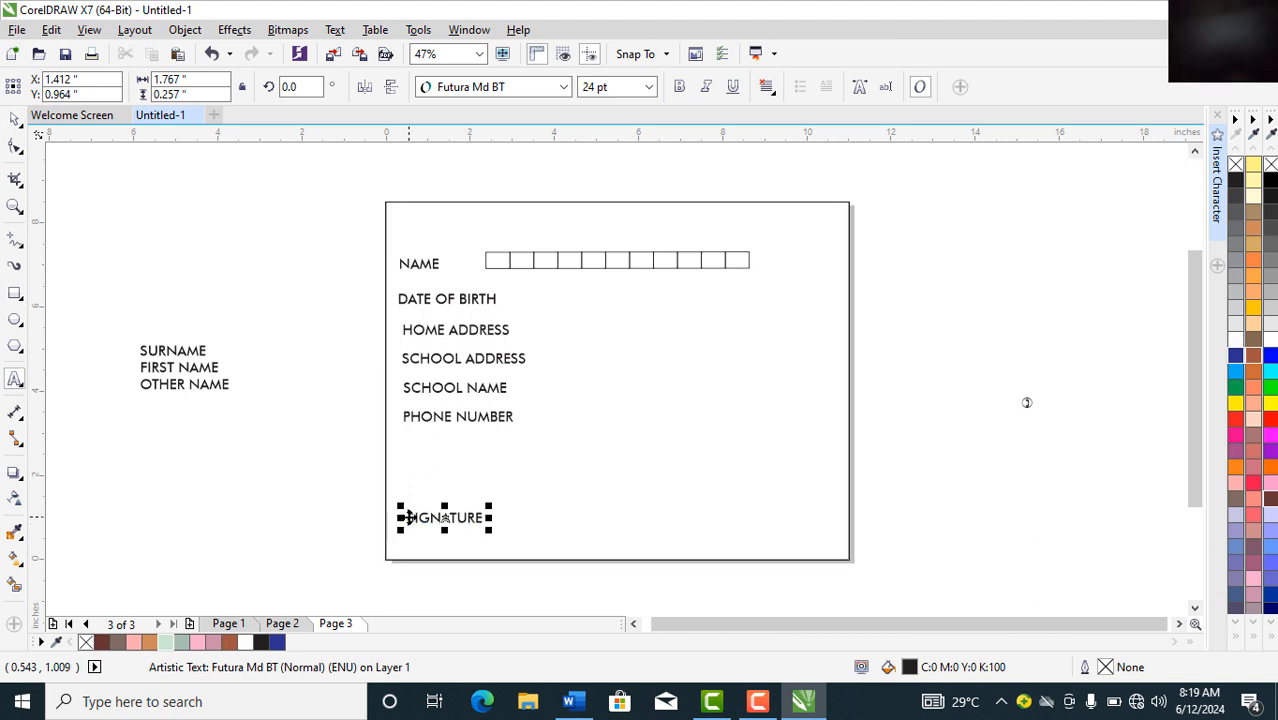
click(406, 517)
text(STUDENT)
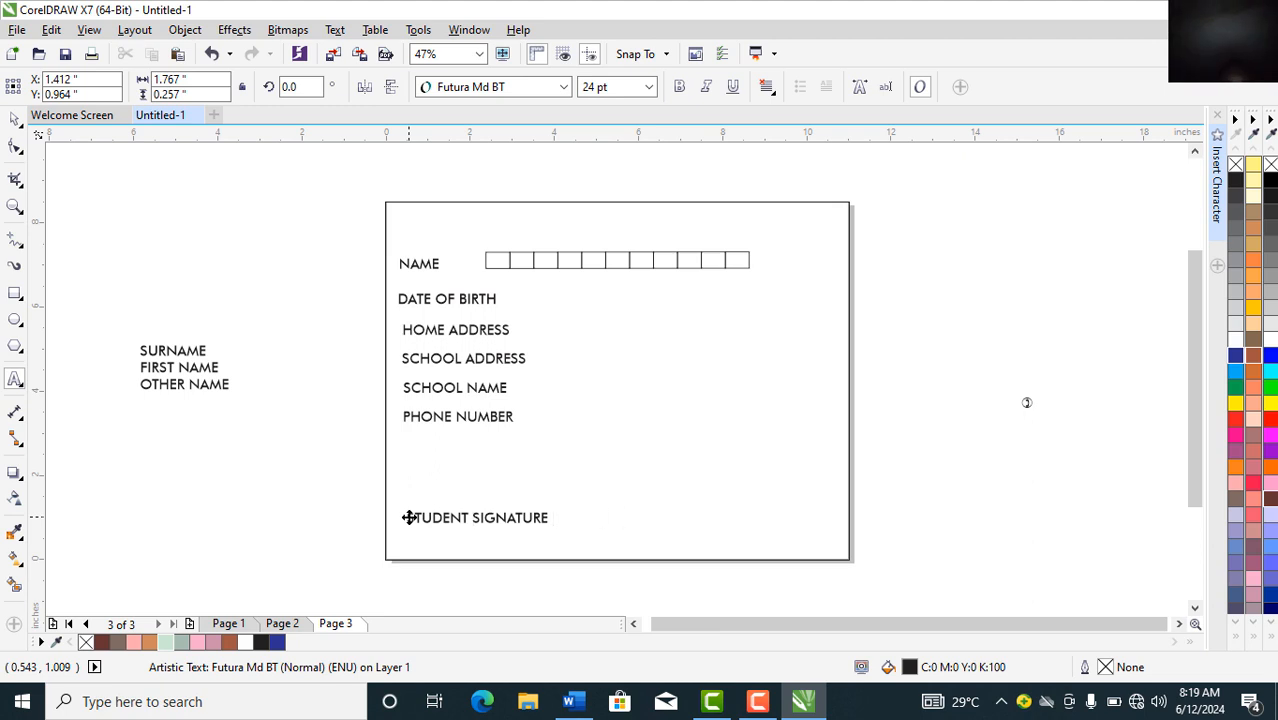
text(EA)
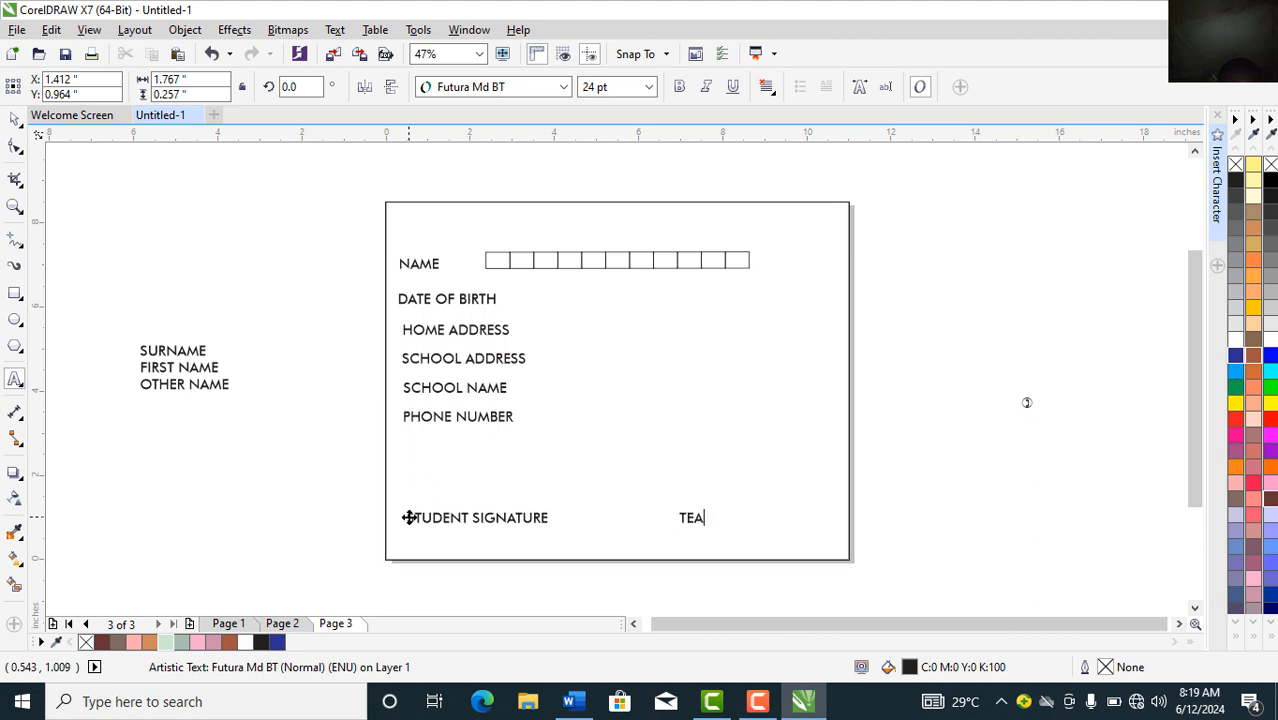
text(CHER'S SIGNATURE)
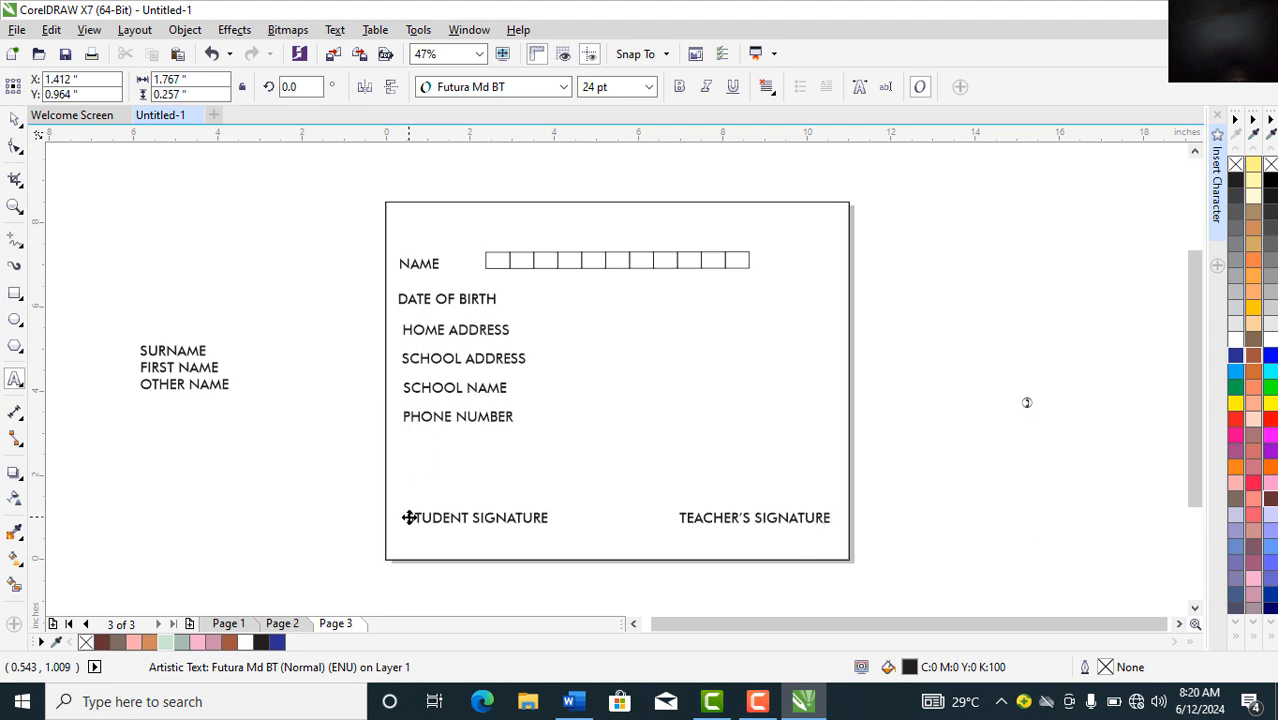
key(Escape)
click(14, 122)
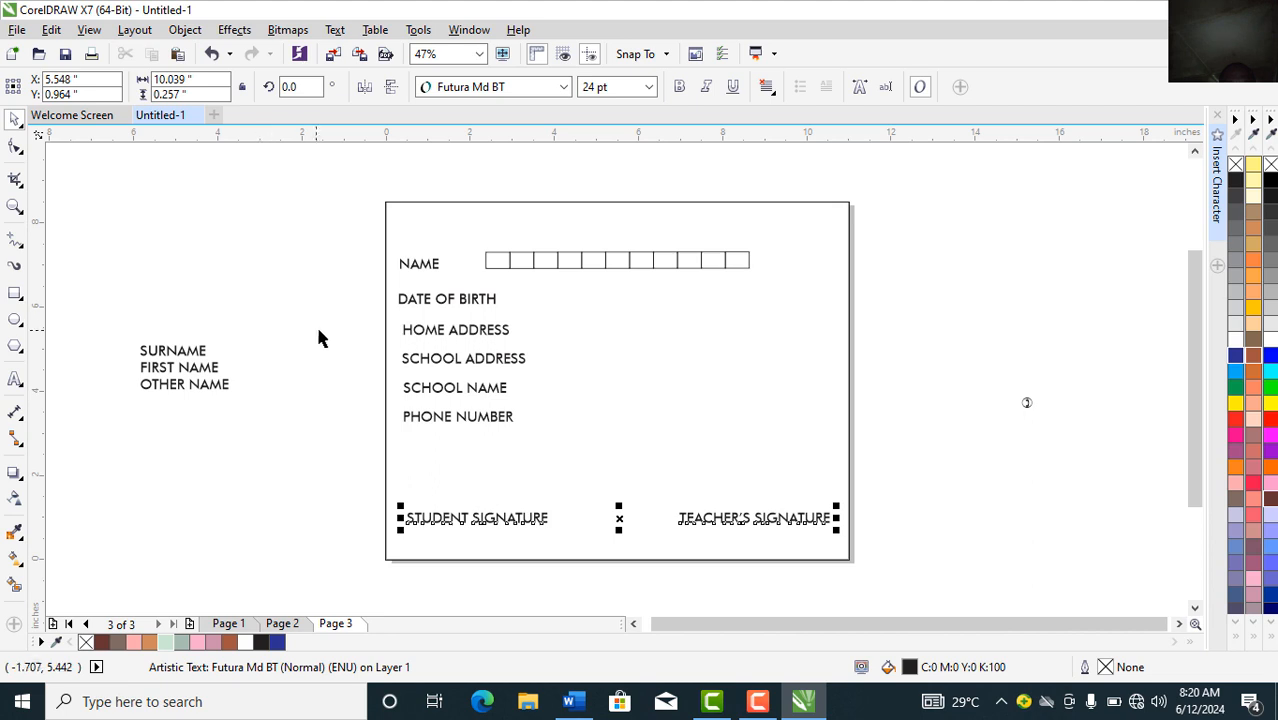
click(228, 390)
Step: Add a REGISTRATION NO. line below OTHER NAME in the off-page name list
double_click(228, 390)
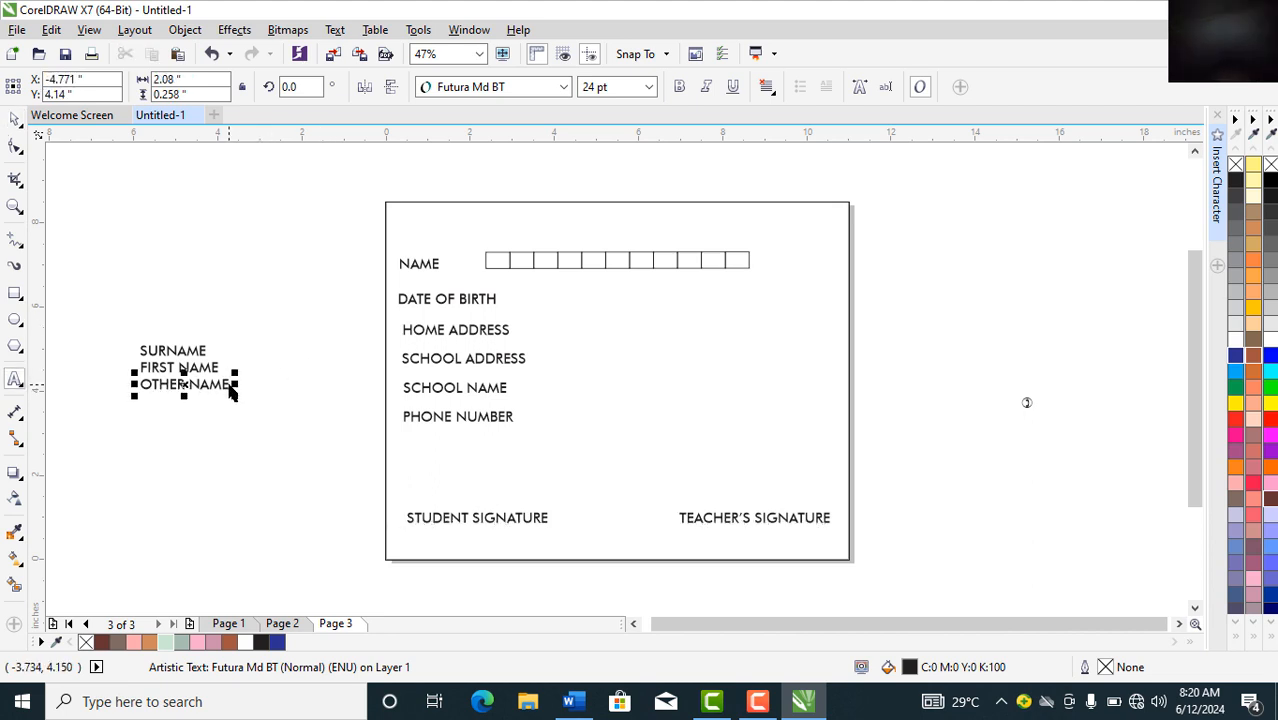
key(Return)
text(REGIST)
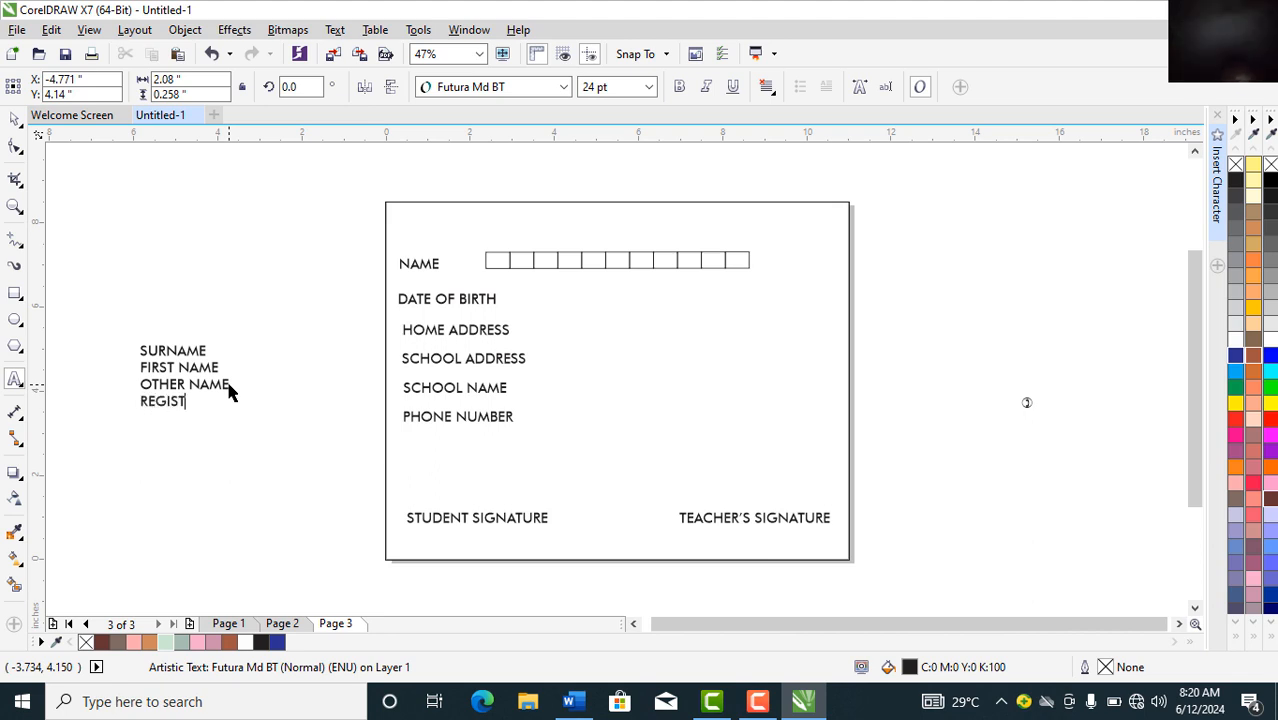
text(RATION NO.)
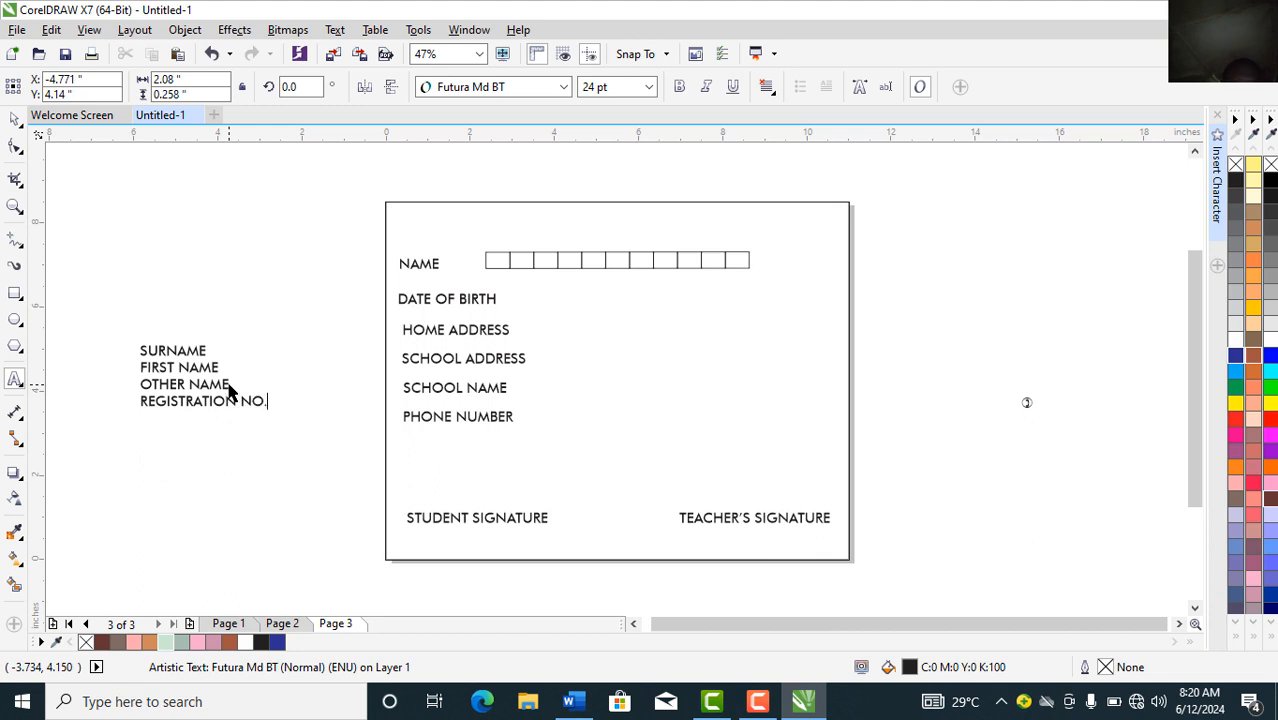
click(18, 121)
click(18, 121)
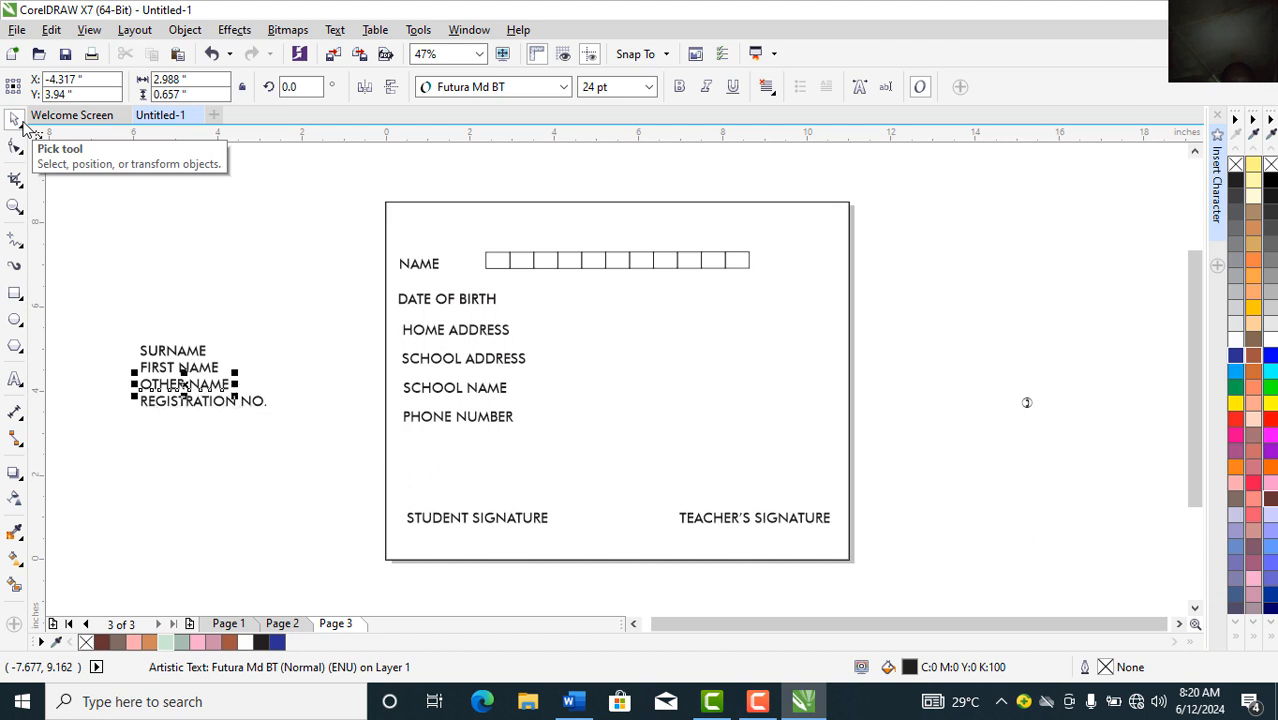
click(228, 271)
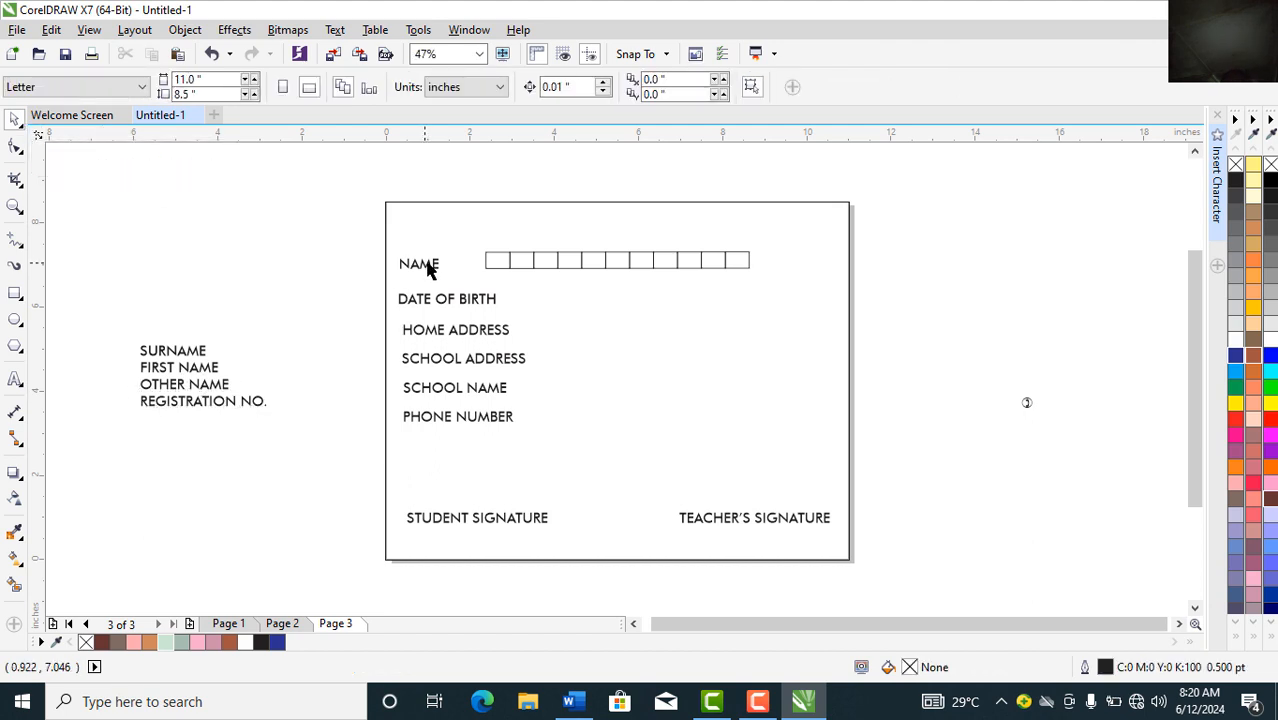
Step: Move the box row off-page to the right and add a vertical guide at 0.41 inches along the labels
click(502, 266)
drag(497, 261, 858, 372)
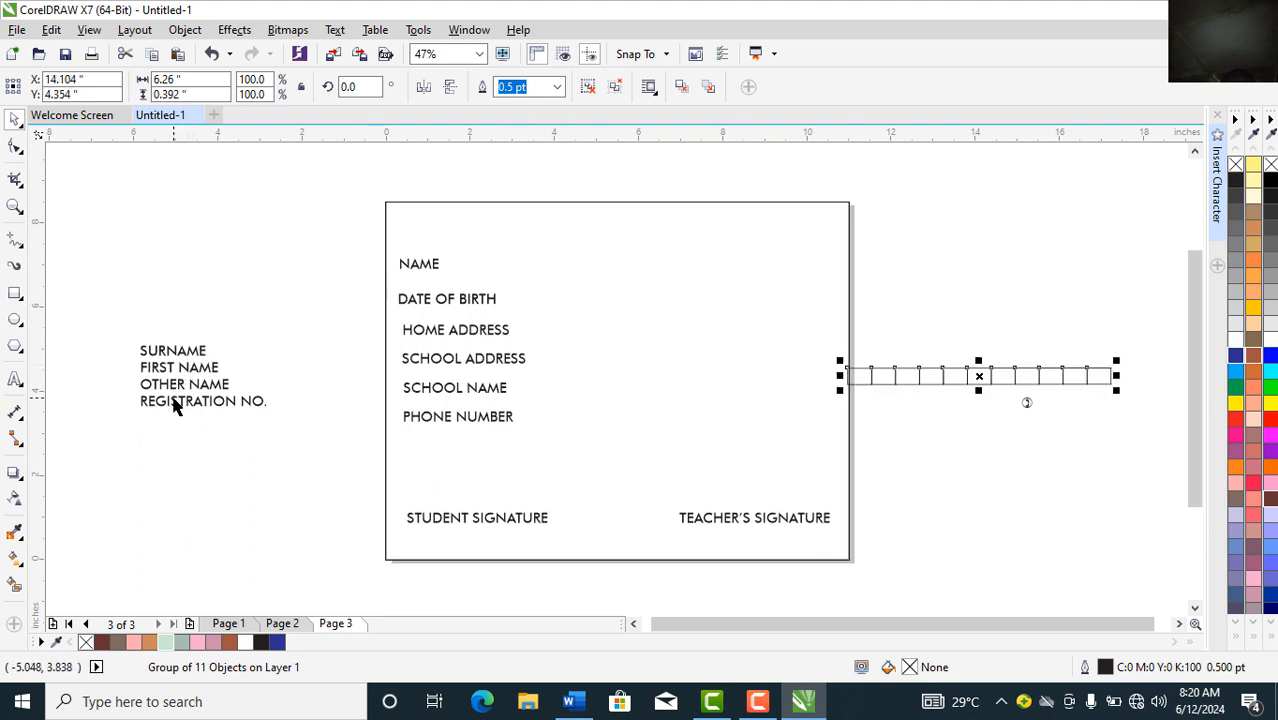
click(418, 426)
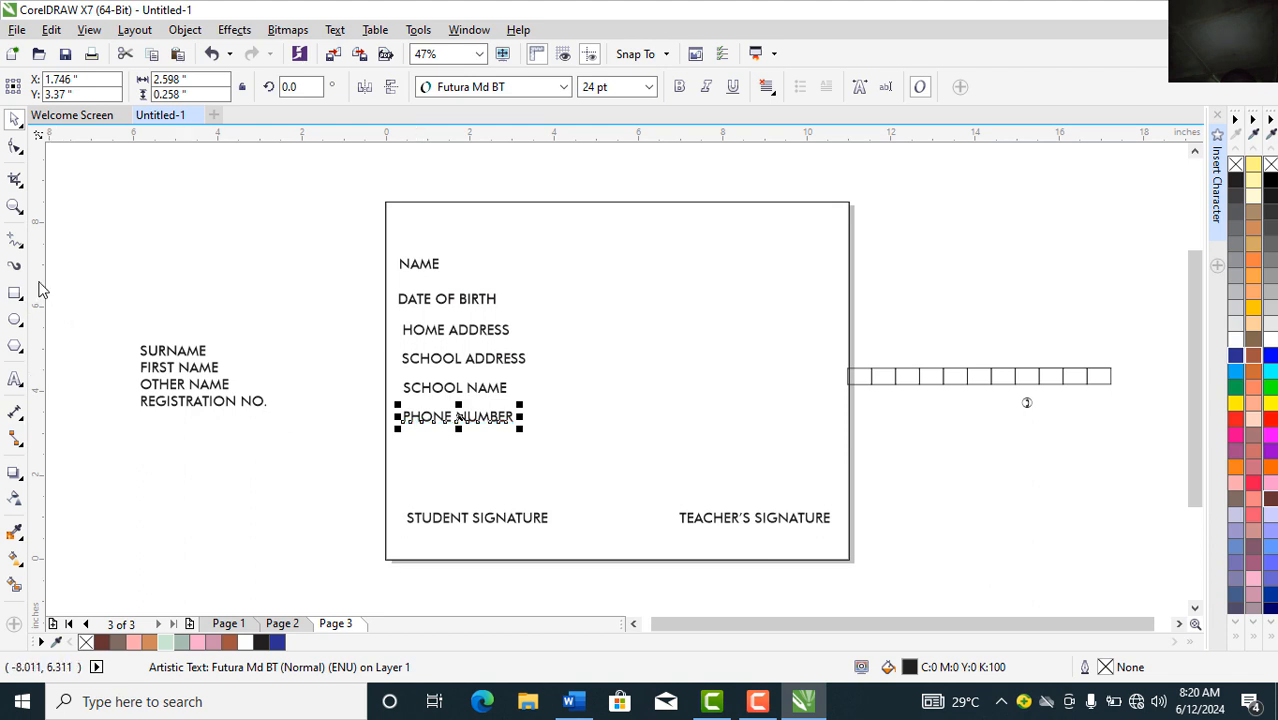
drag(42, 289, 410, 338)
drag(407, 340, 405, 341)
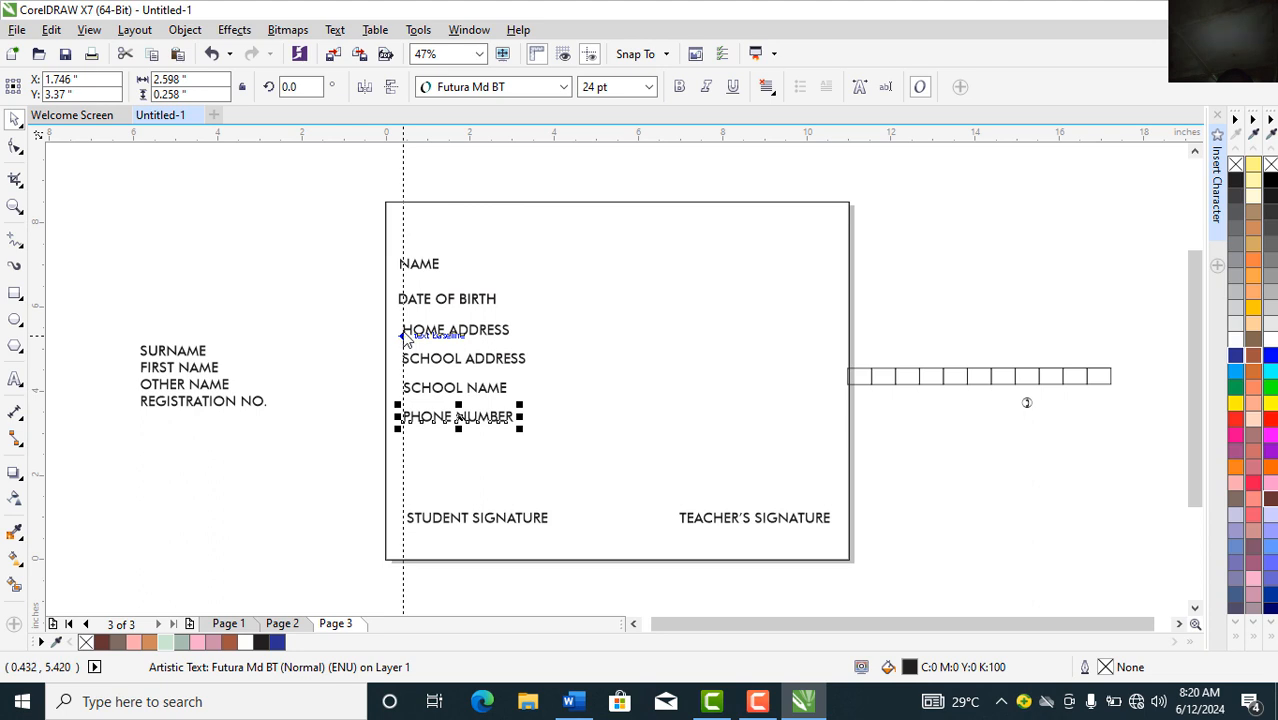
click(401, 338)
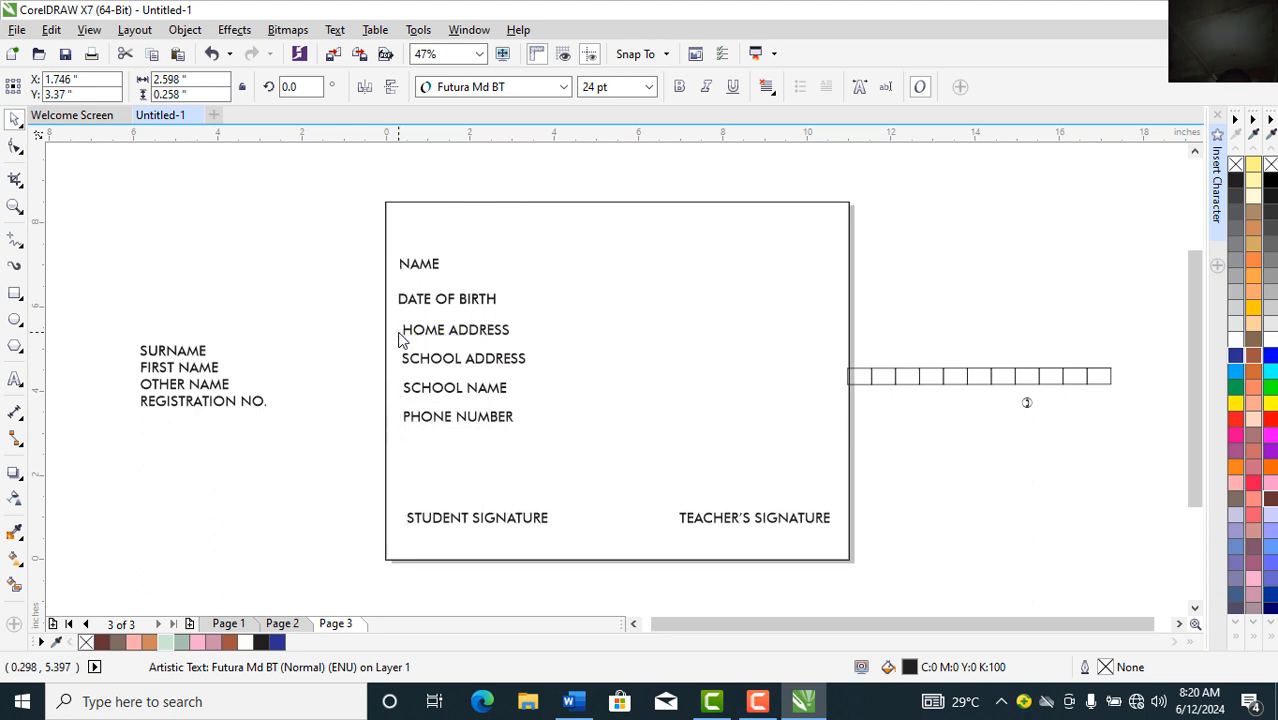
Step: Zoom in on the label column and align NAME and DATE OF BIRTH to the guide
click(13, 209)
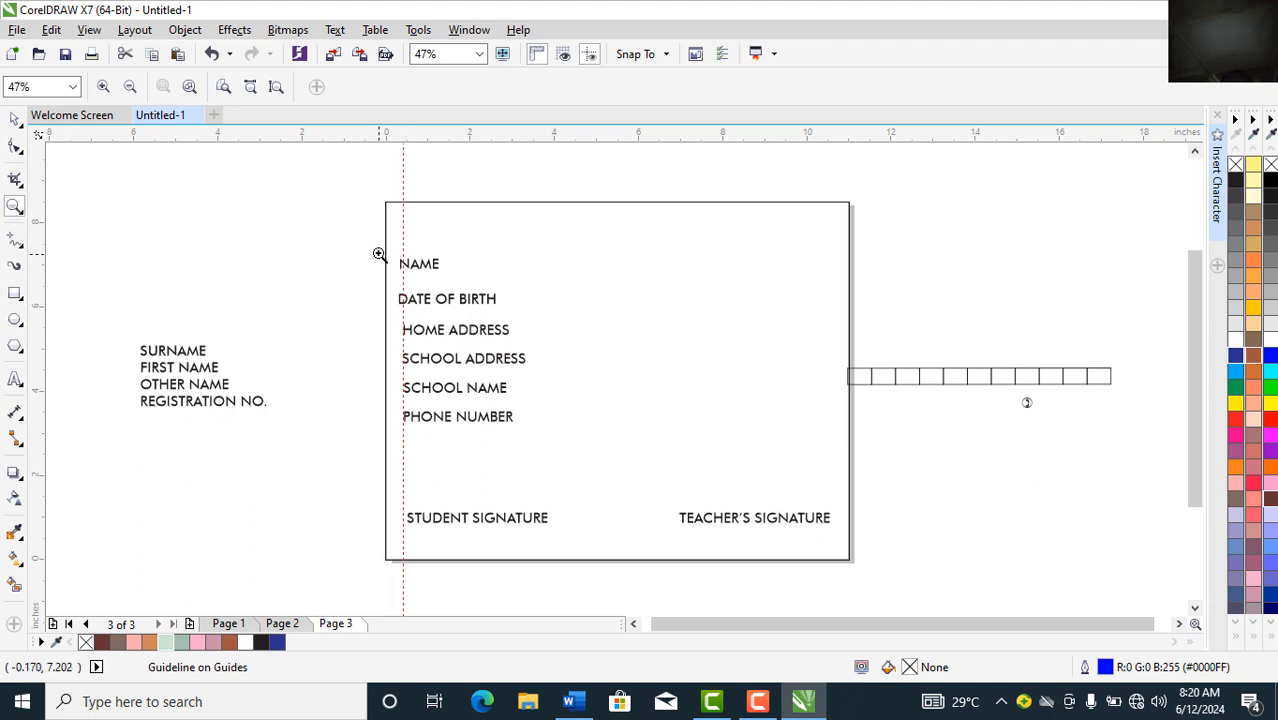
drag(381, 252, 498, 458)
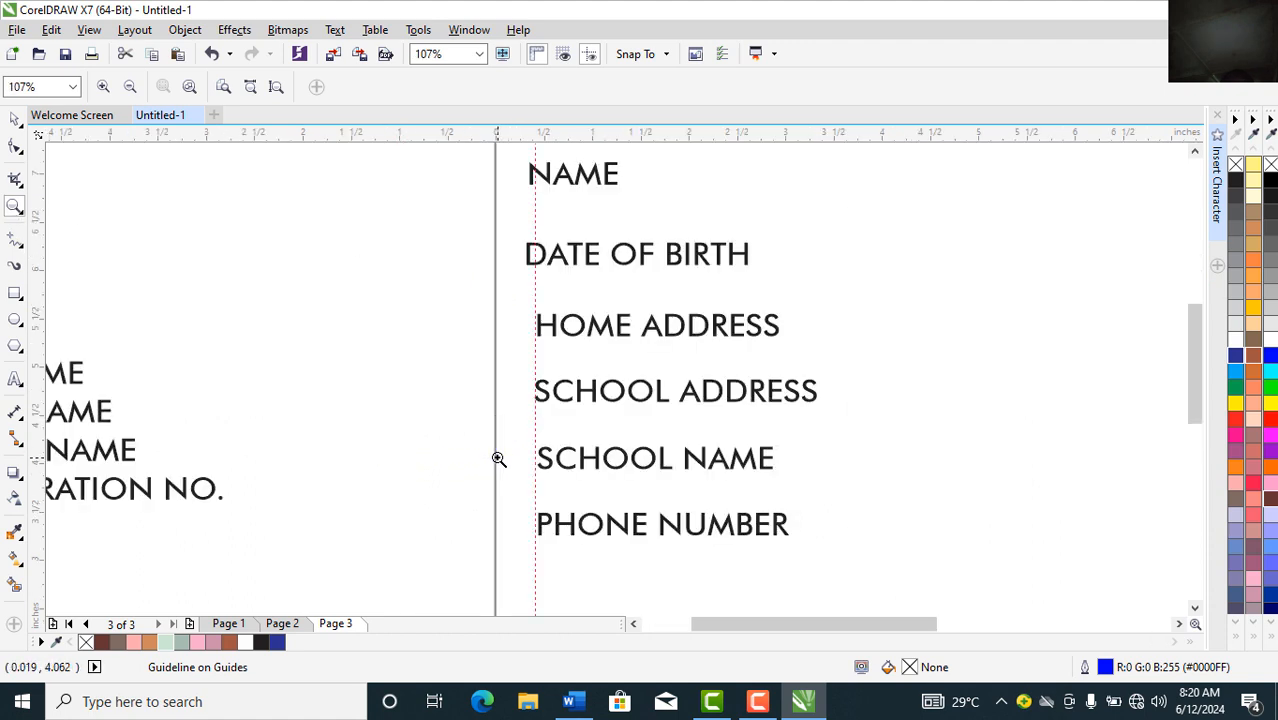
click(15, 122)
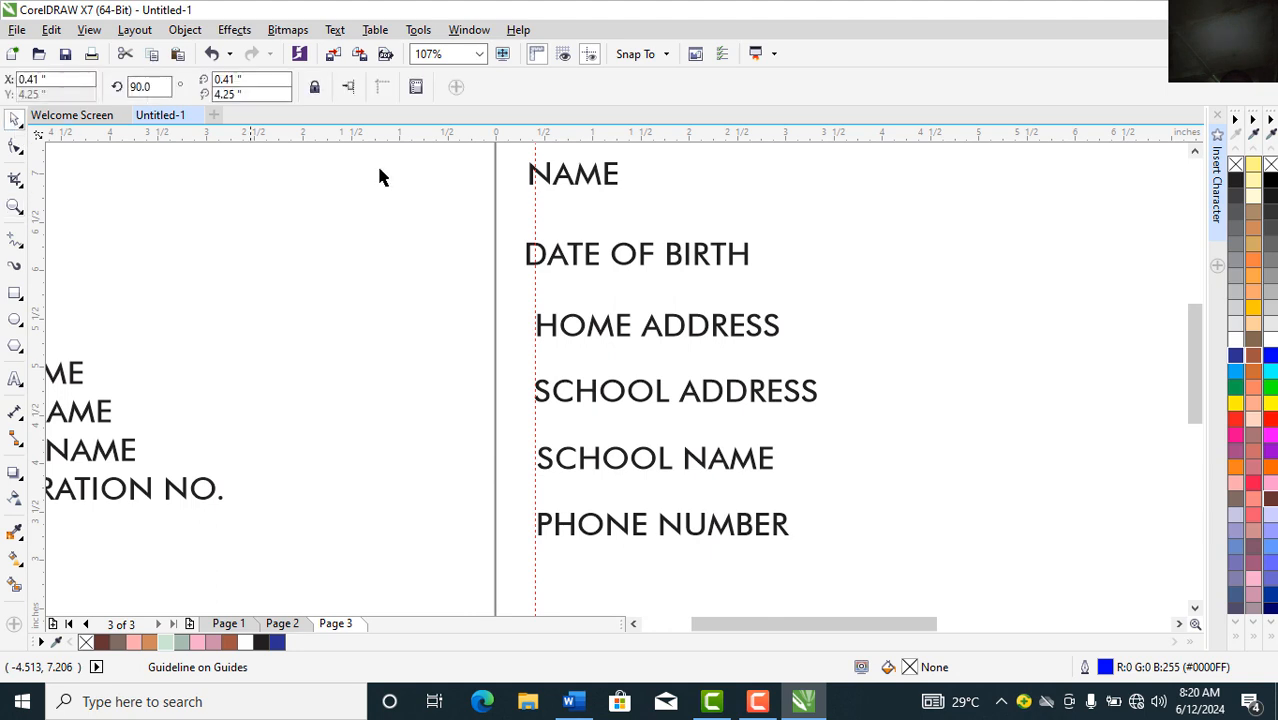
click(546, 184)
drag(546, 184, 554, 186)
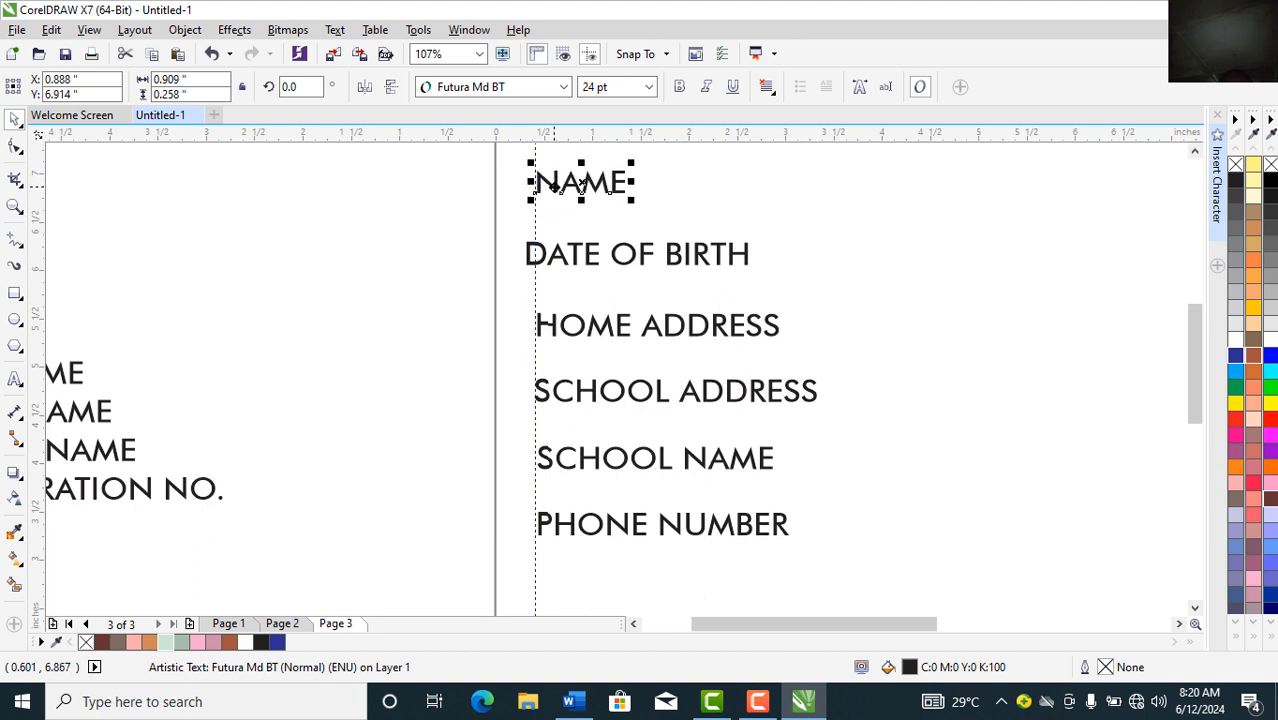
click(577, 262)
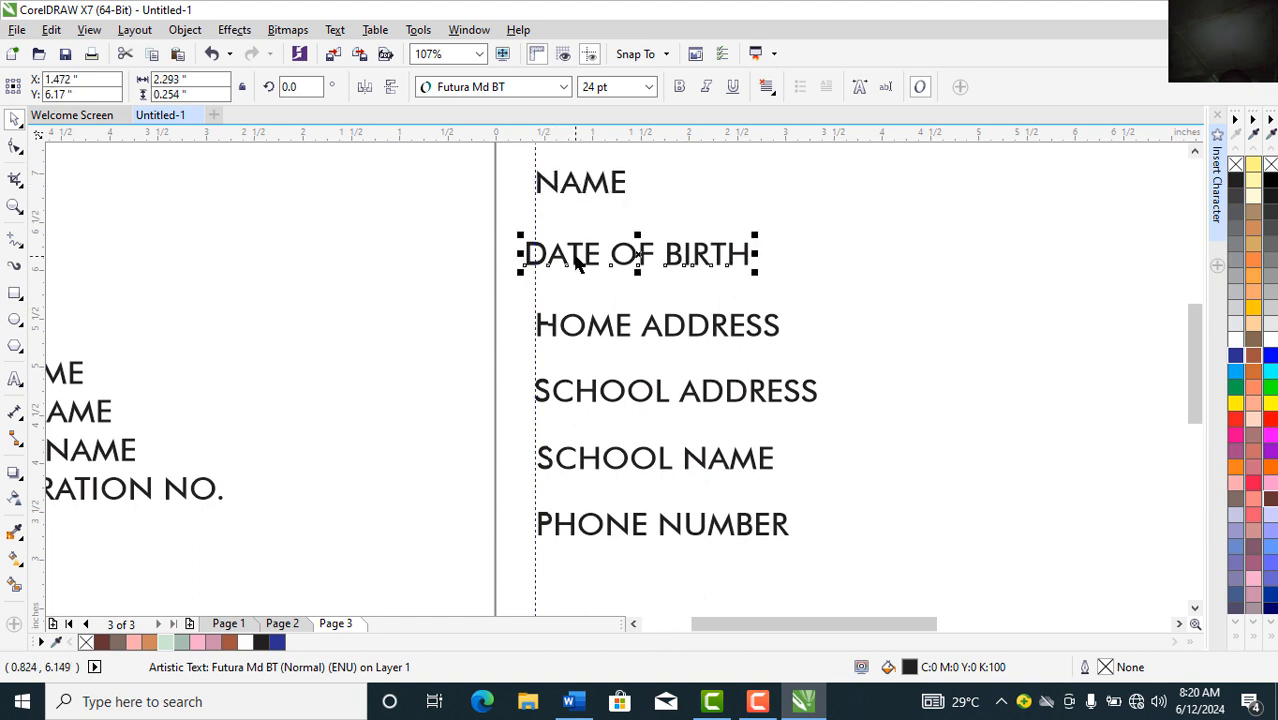
drag(577, 262, 586, 258)
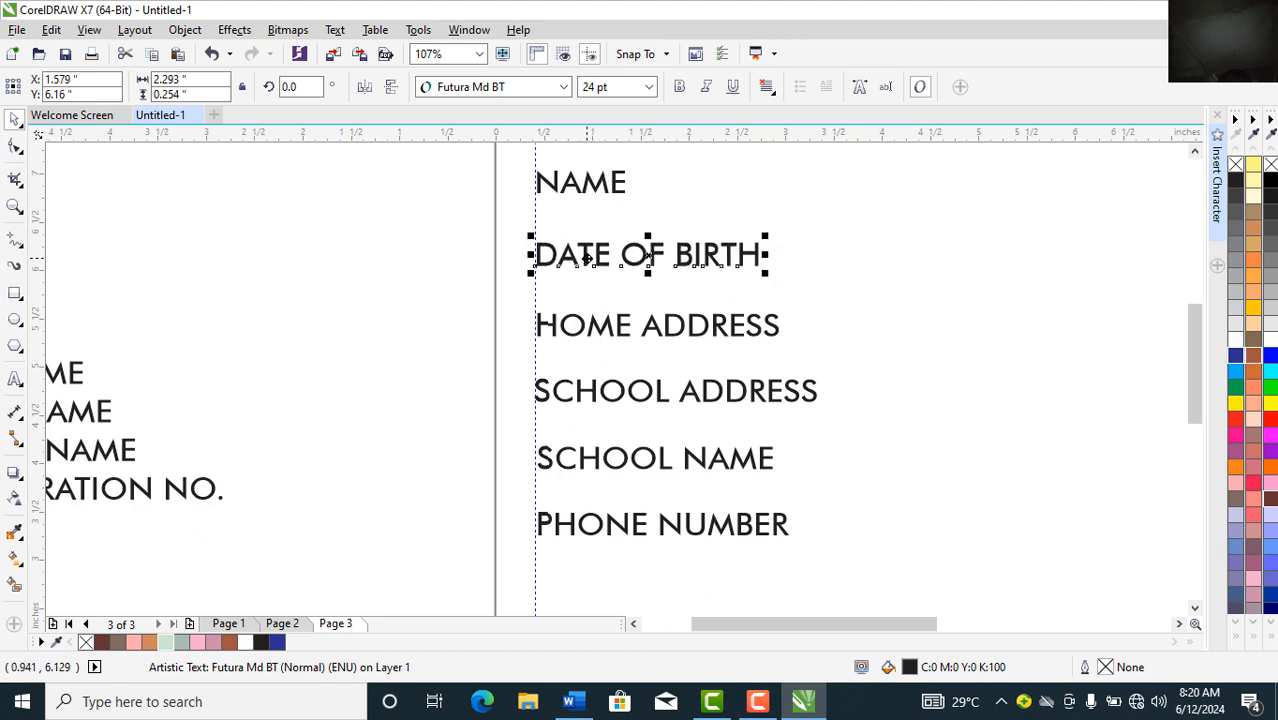
Step: Place REGISTRATION NO. under DATE OF BIRTH, moving the other address and name labels aside
click(594, 333)
drag(594, 333, 852, 501)
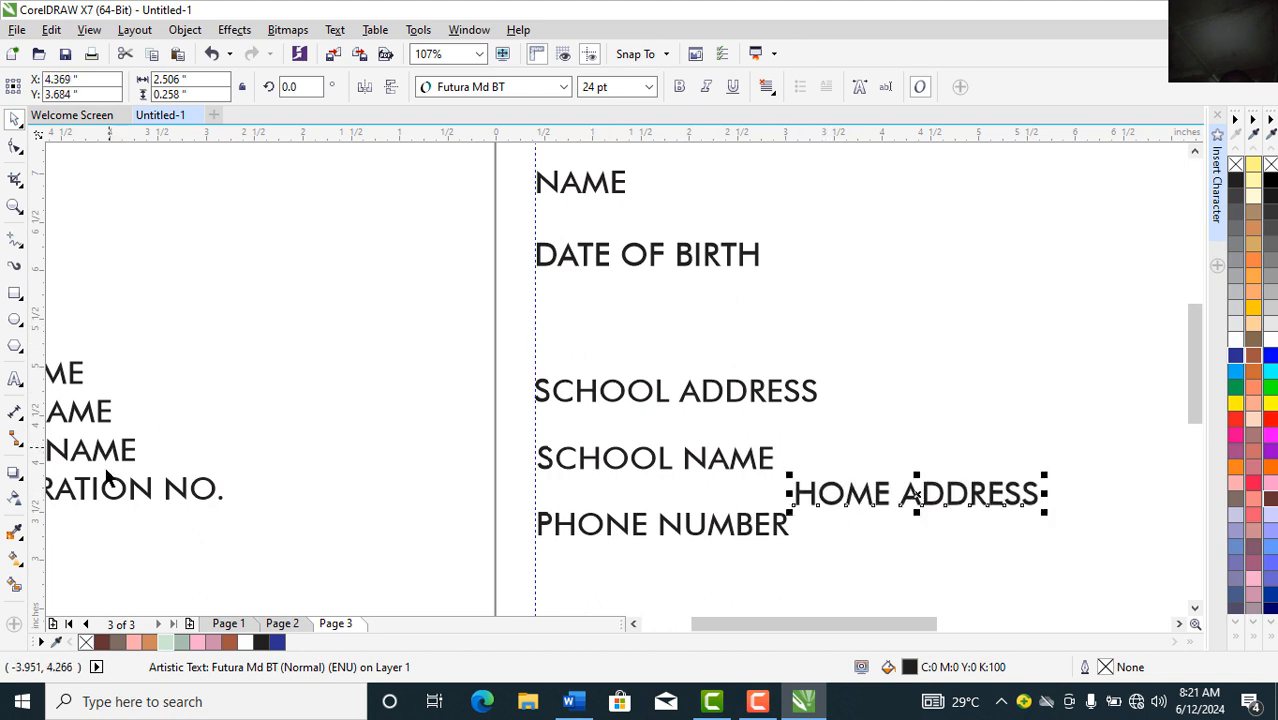
drag(107, 495, 706, 322)
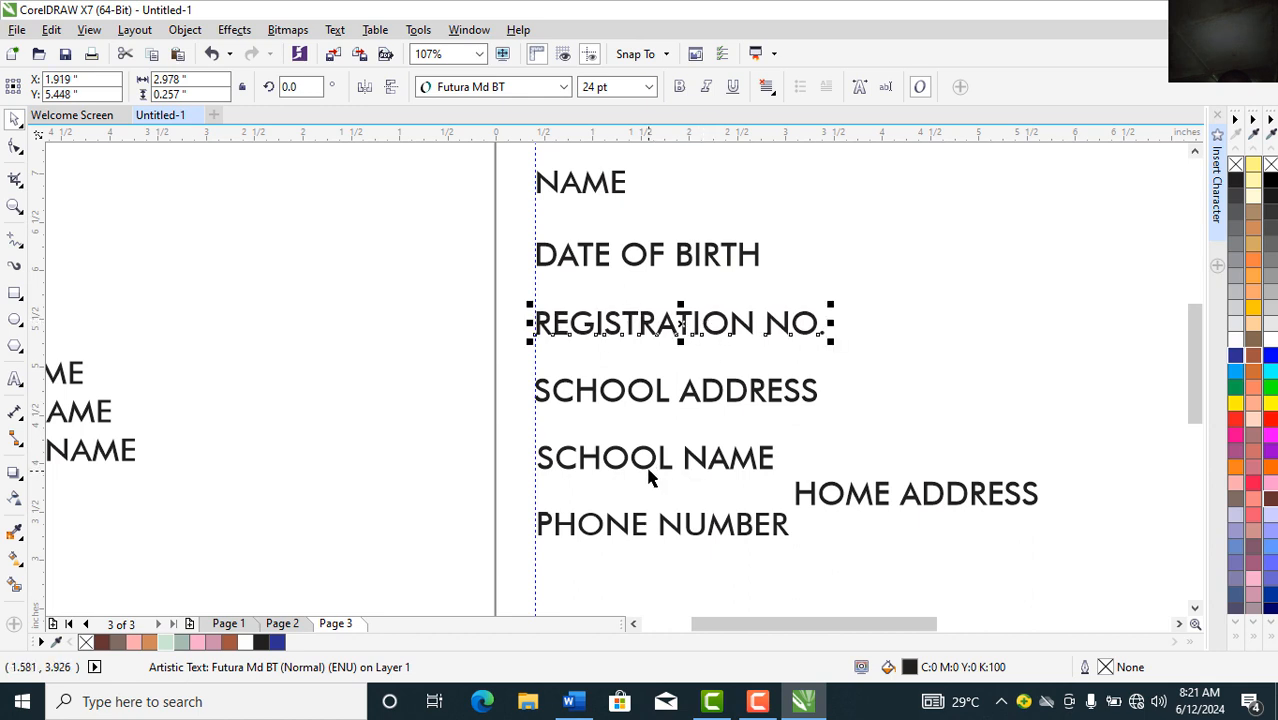
drag(612, 528, 298, 427)
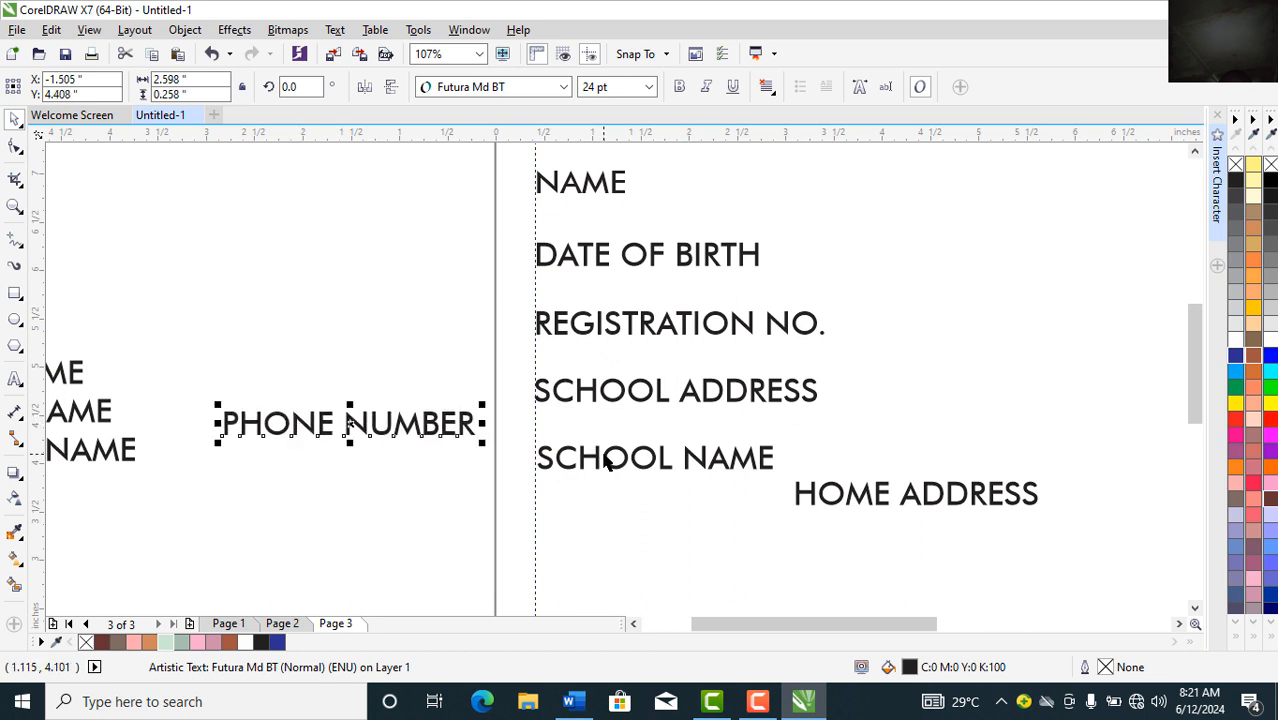
drag(610, 460, 393, 493)
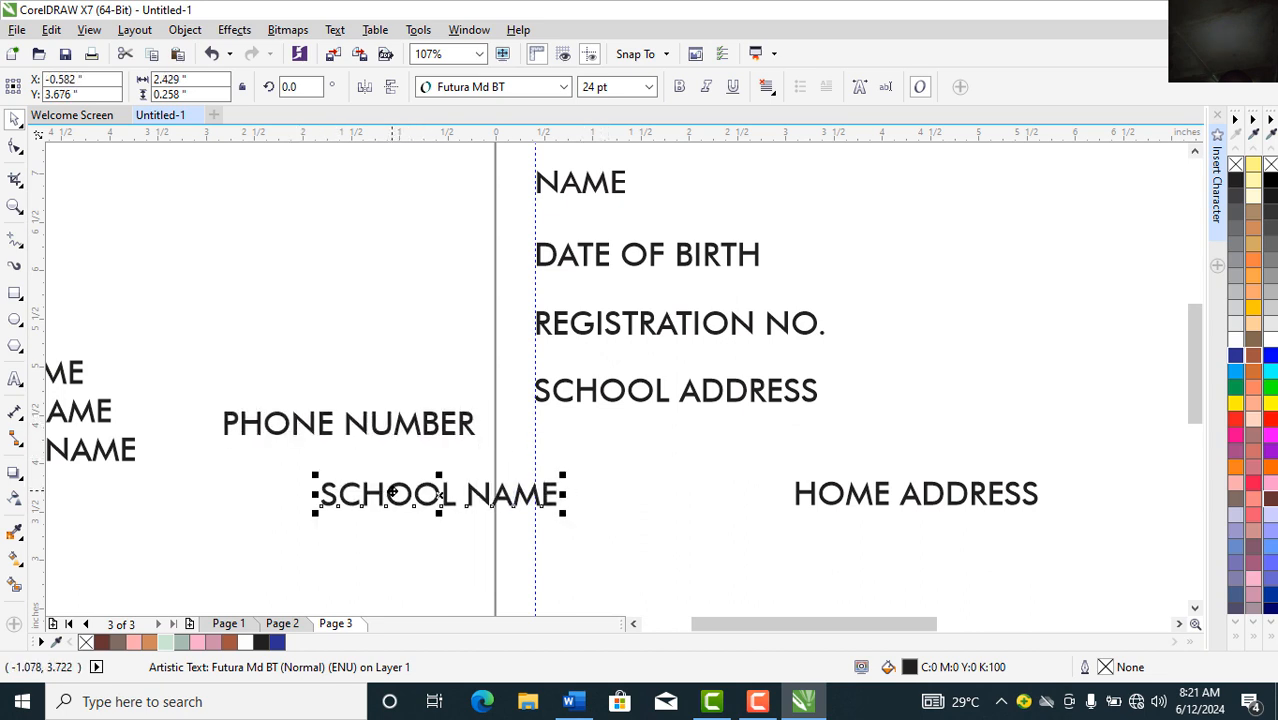
drag(571, 405, 404, 556)
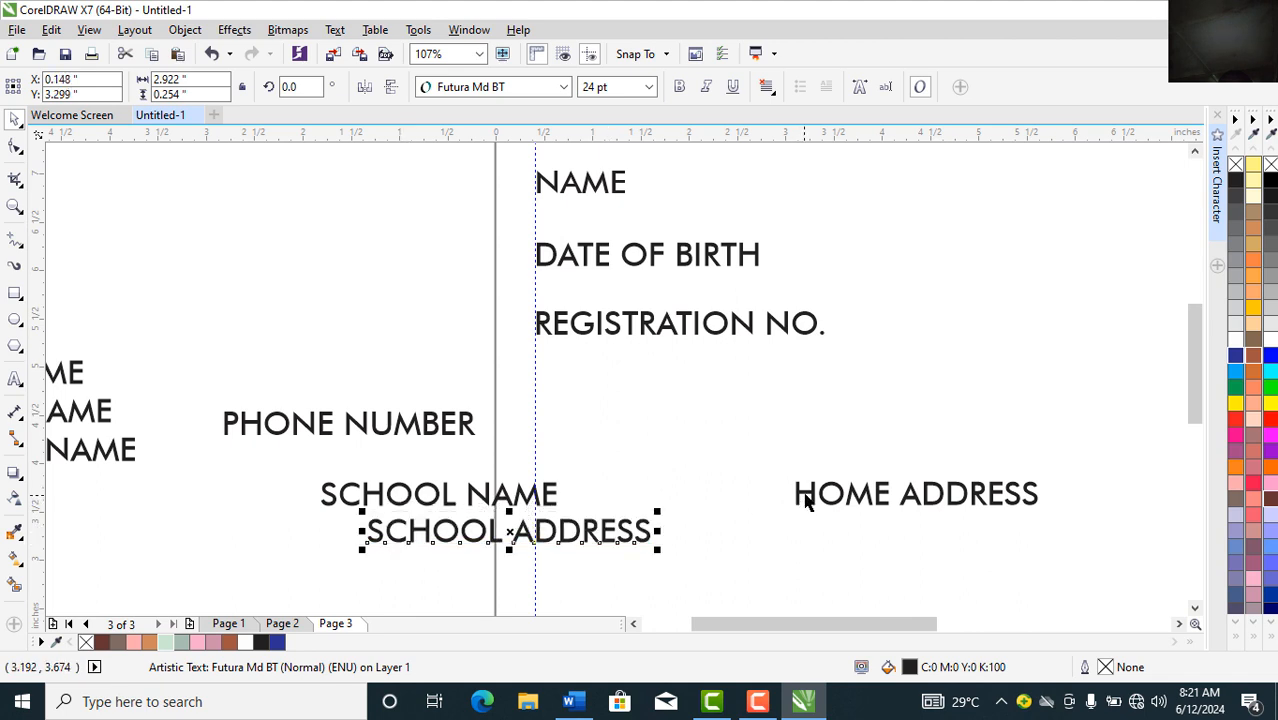
Step: Stack HOME ADDRESS, SCHOOL NAME, SCHOOL ADDRESS, PHONE NUMBER and STUDENT SIGNATURE on the guide
drag(806, 500, 547, 412)
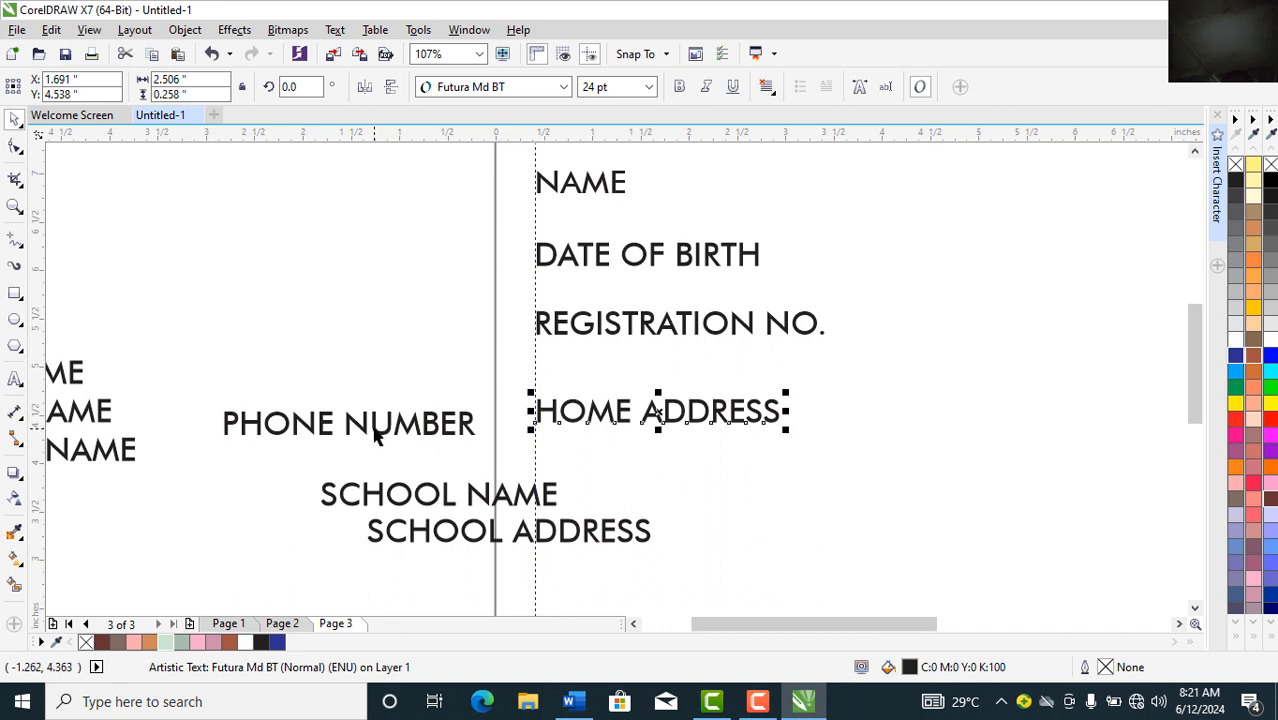
drag(447, 505, 651, 500)
drag(1193, 365, 1199, 415)
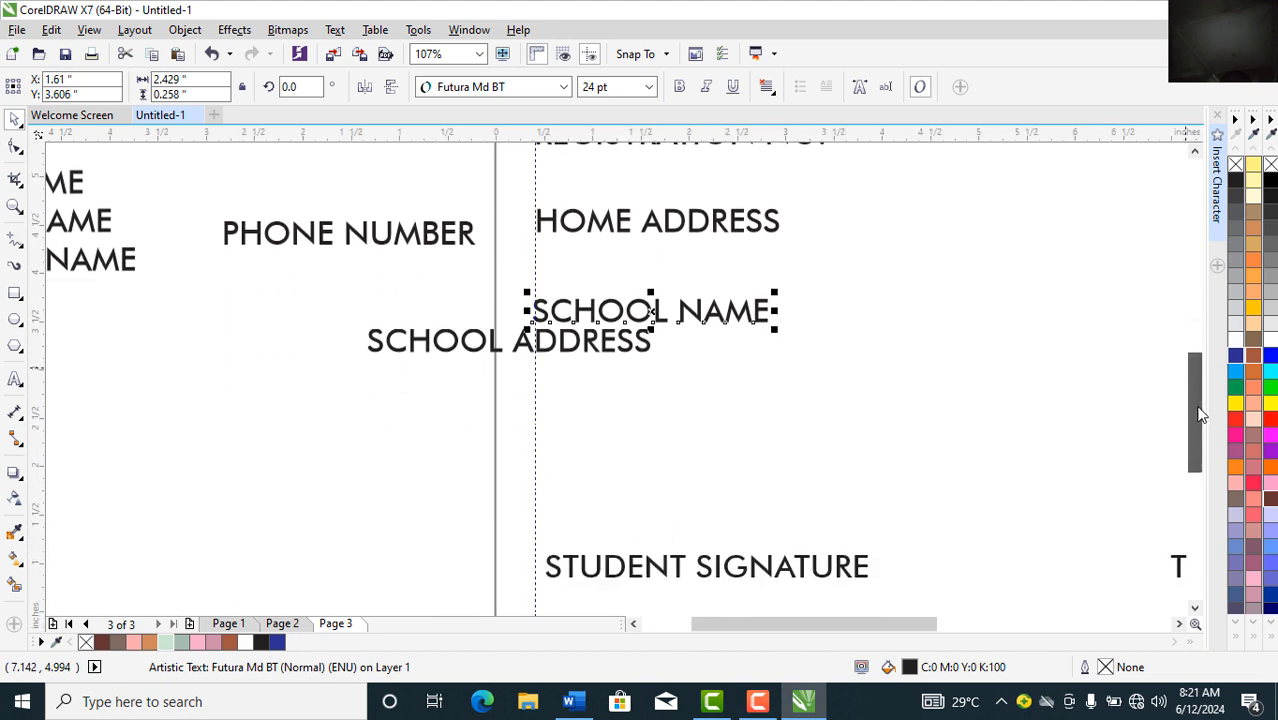
drag(437, 347, 601, 394)
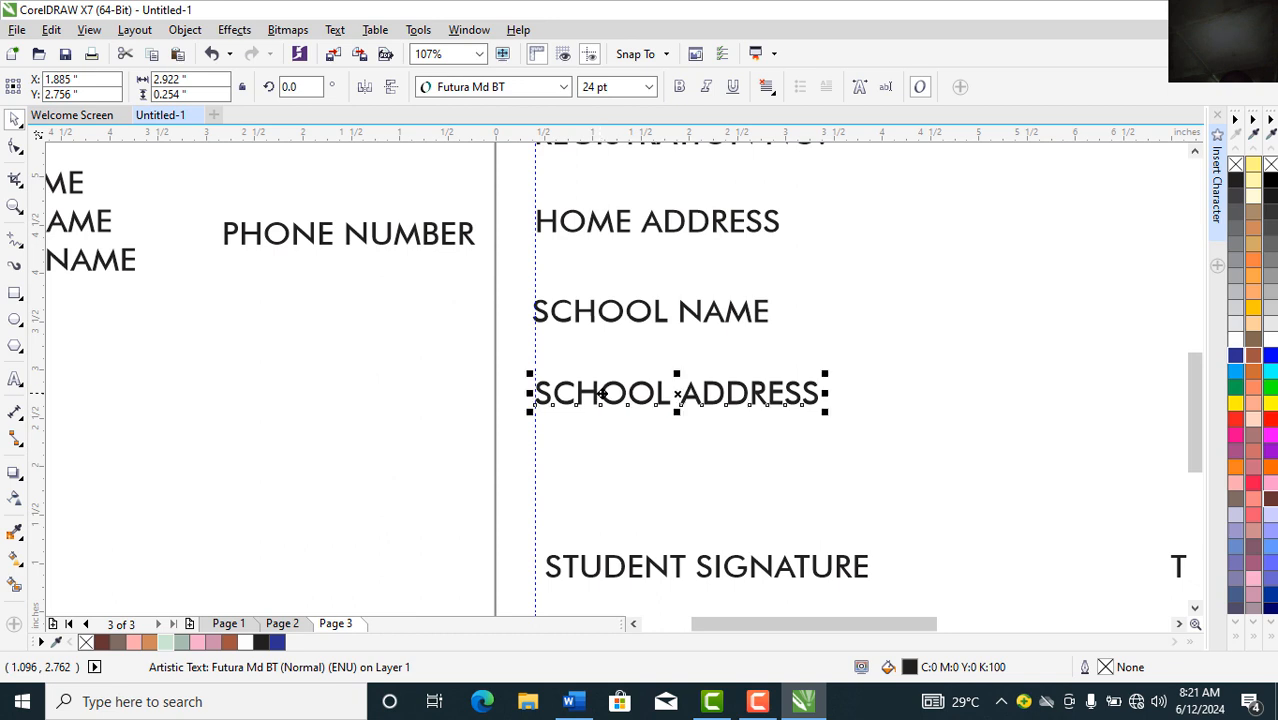
drag(324, 238, 638, 474)
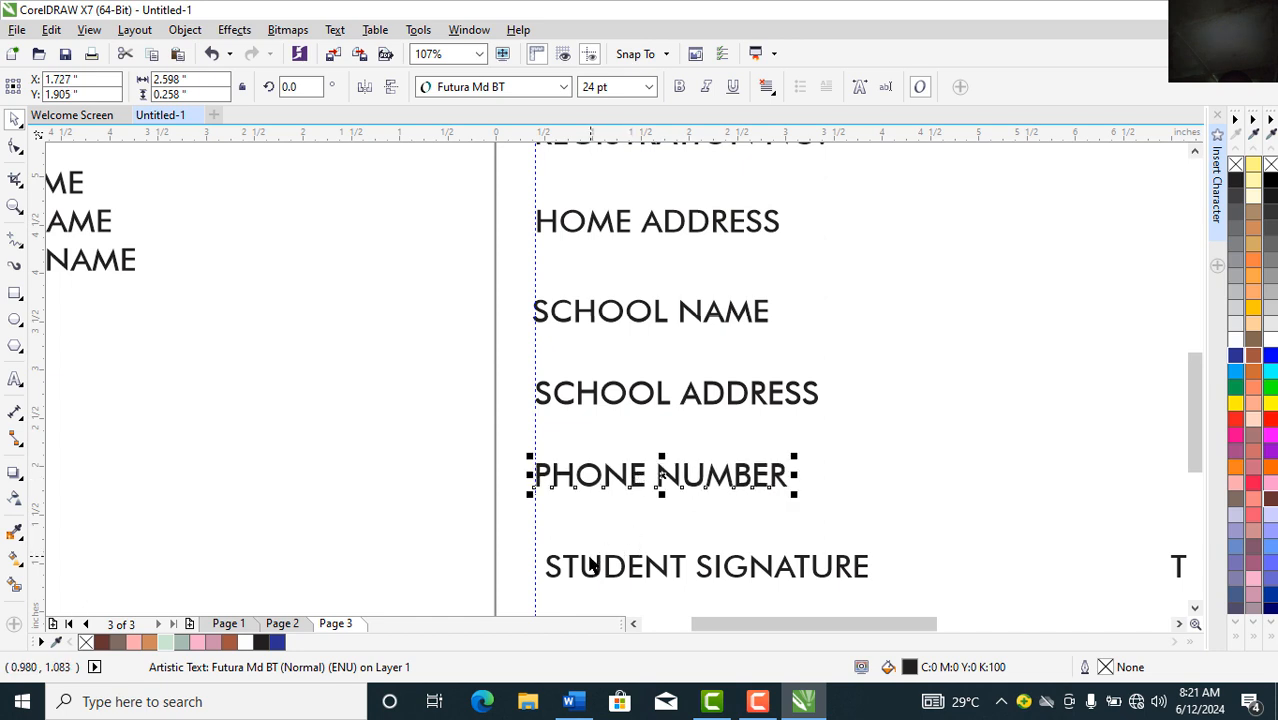
drag(585, 566, 573, 551)
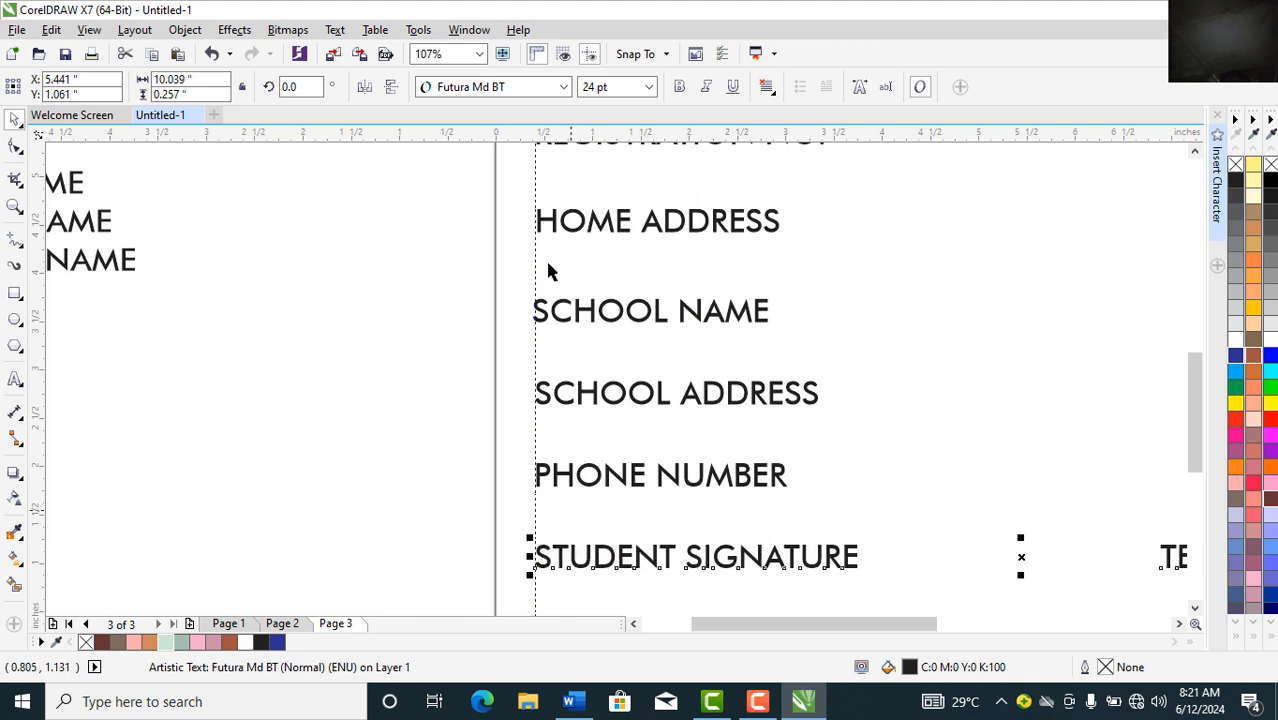
Step: Zoom To Page to review the full form from NAME down to the signatures
click(565, 90)
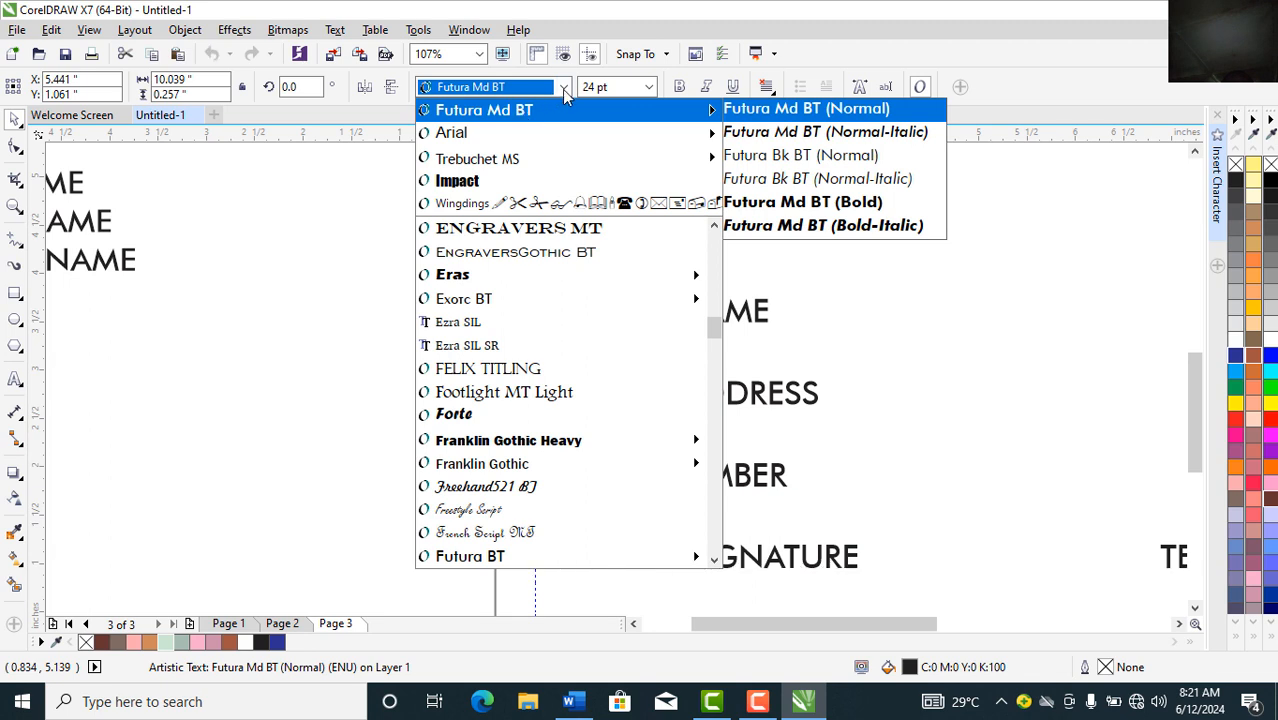
click(562, 89)
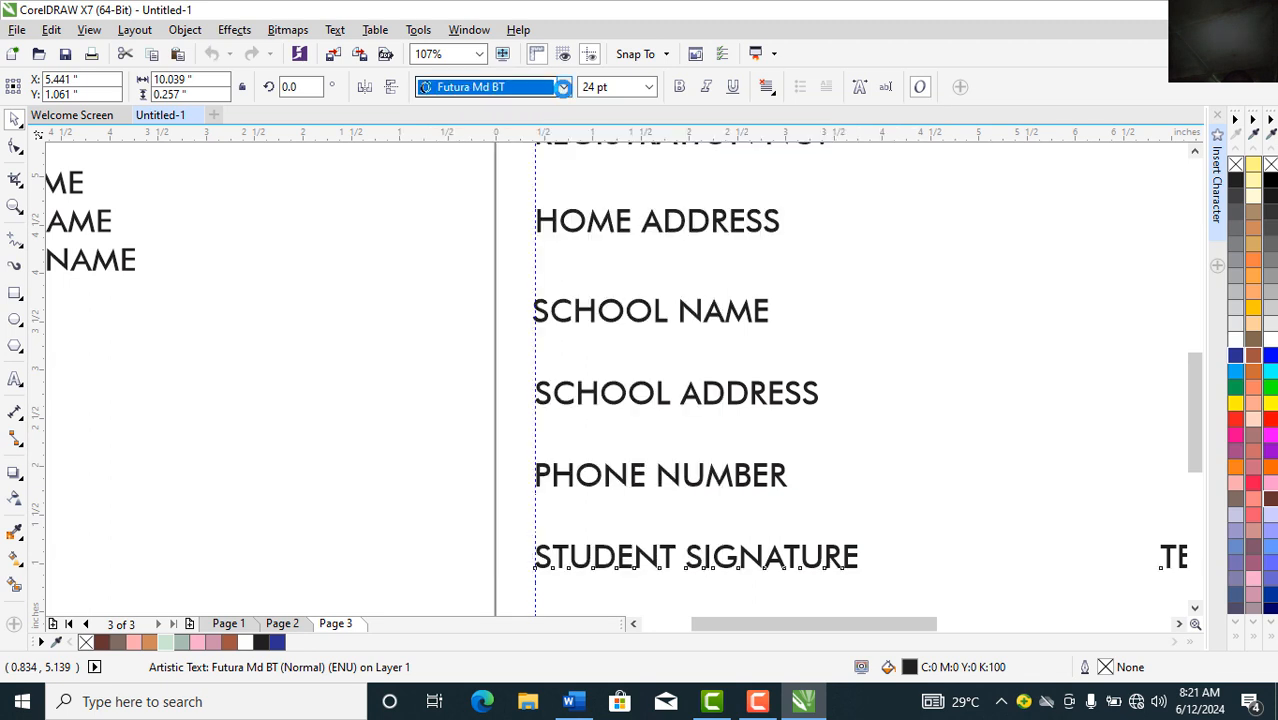
click(481, 55)
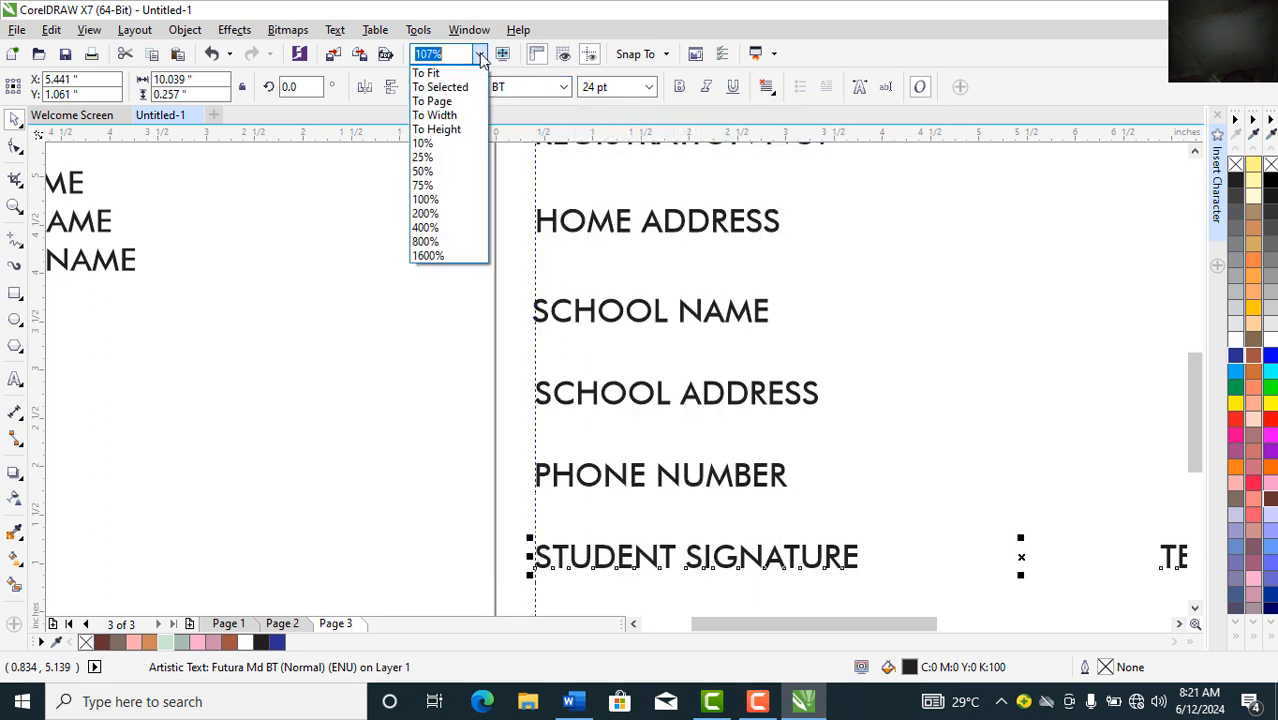
click(434, 101)
click(265, 312)
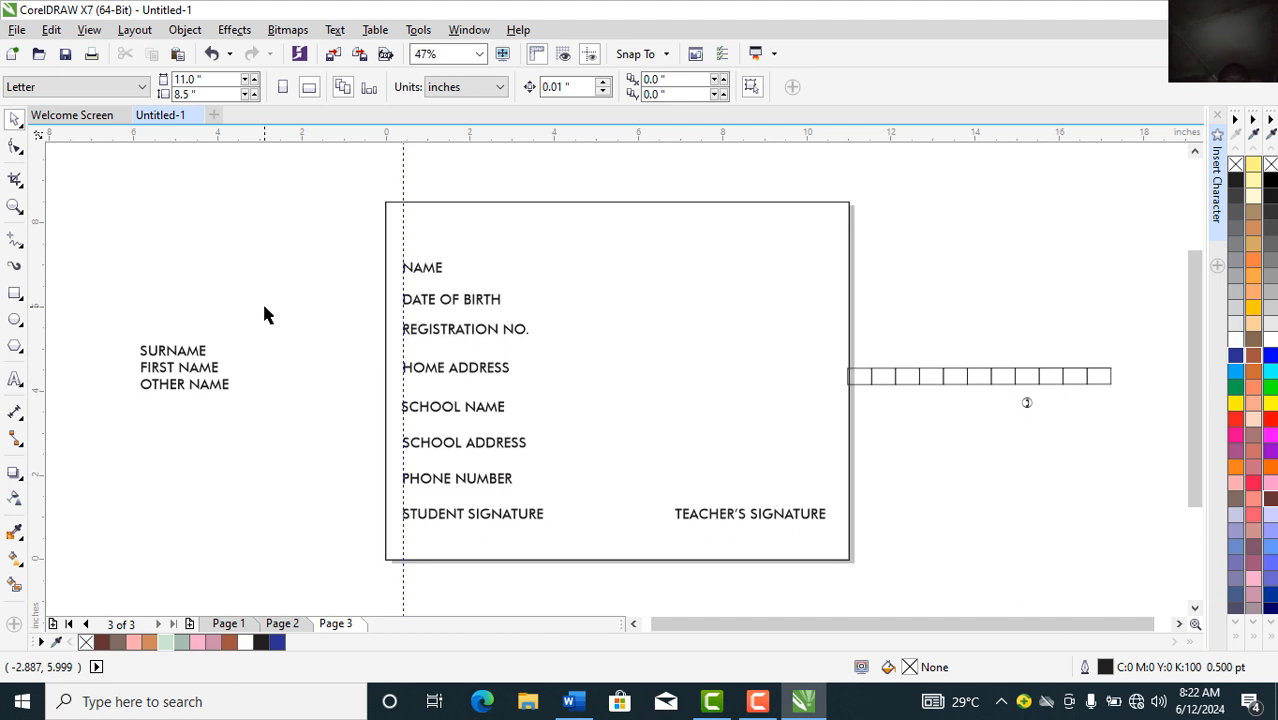
Step: Move the eleven-box row beside REGISTRATION NO. and place a copy beside DATE OF BIRTH
click(936, 386)
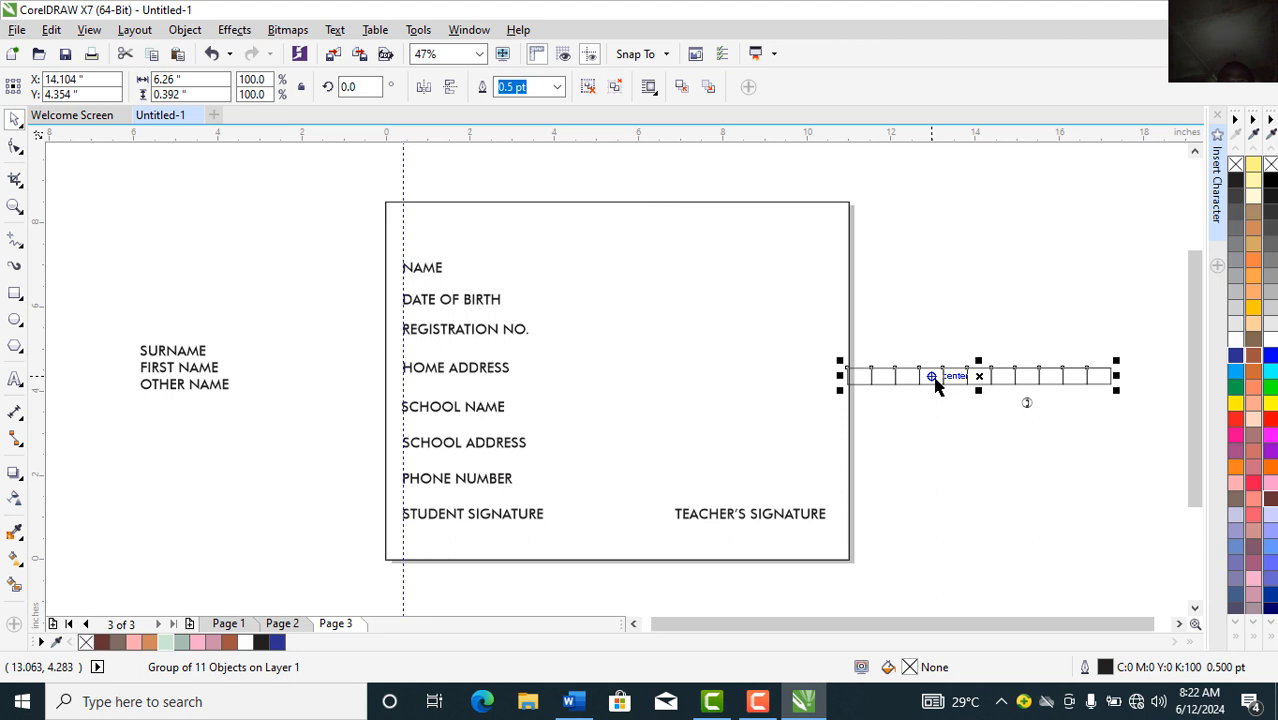
drag(936, 386, 634, 329)
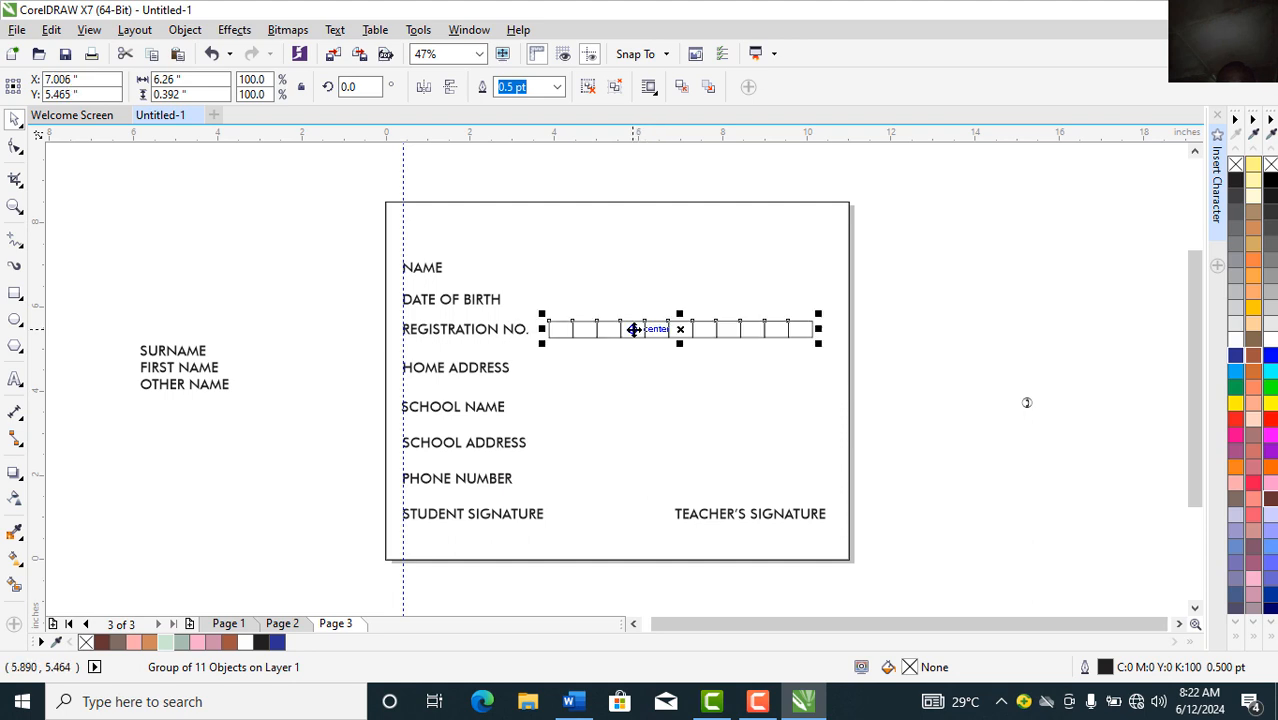
click(902, 368)
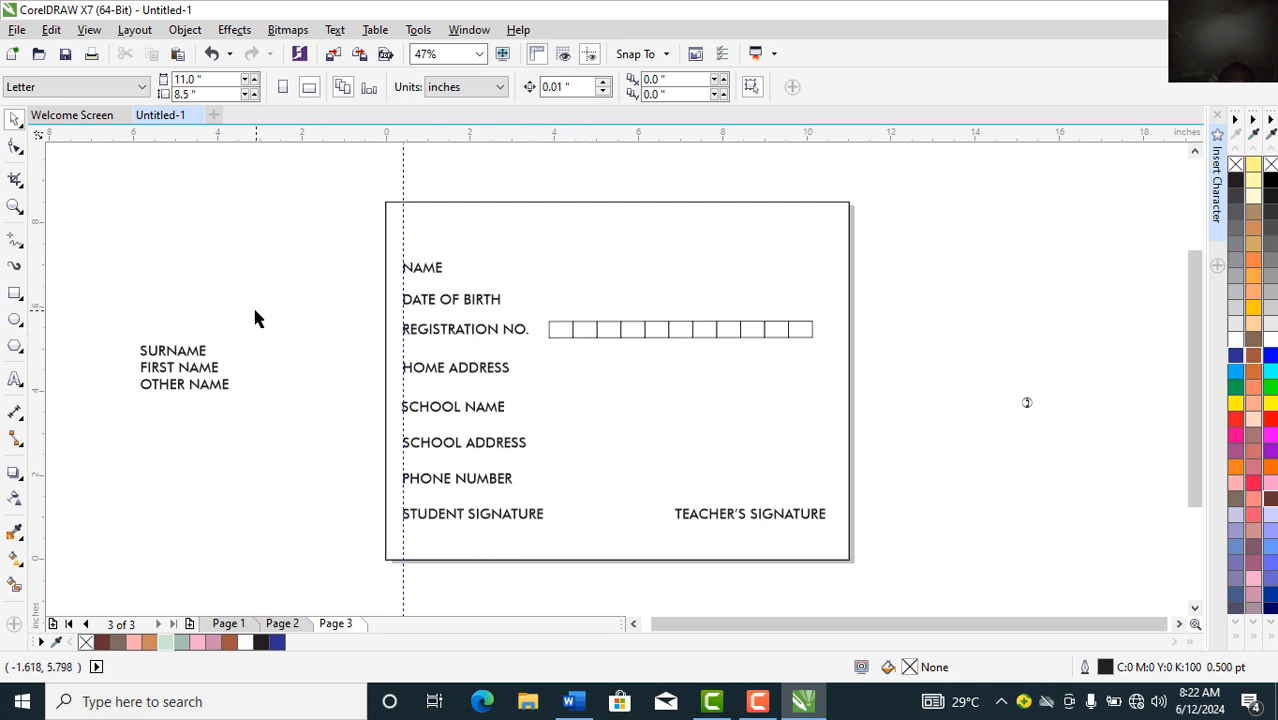
click(575, 340)
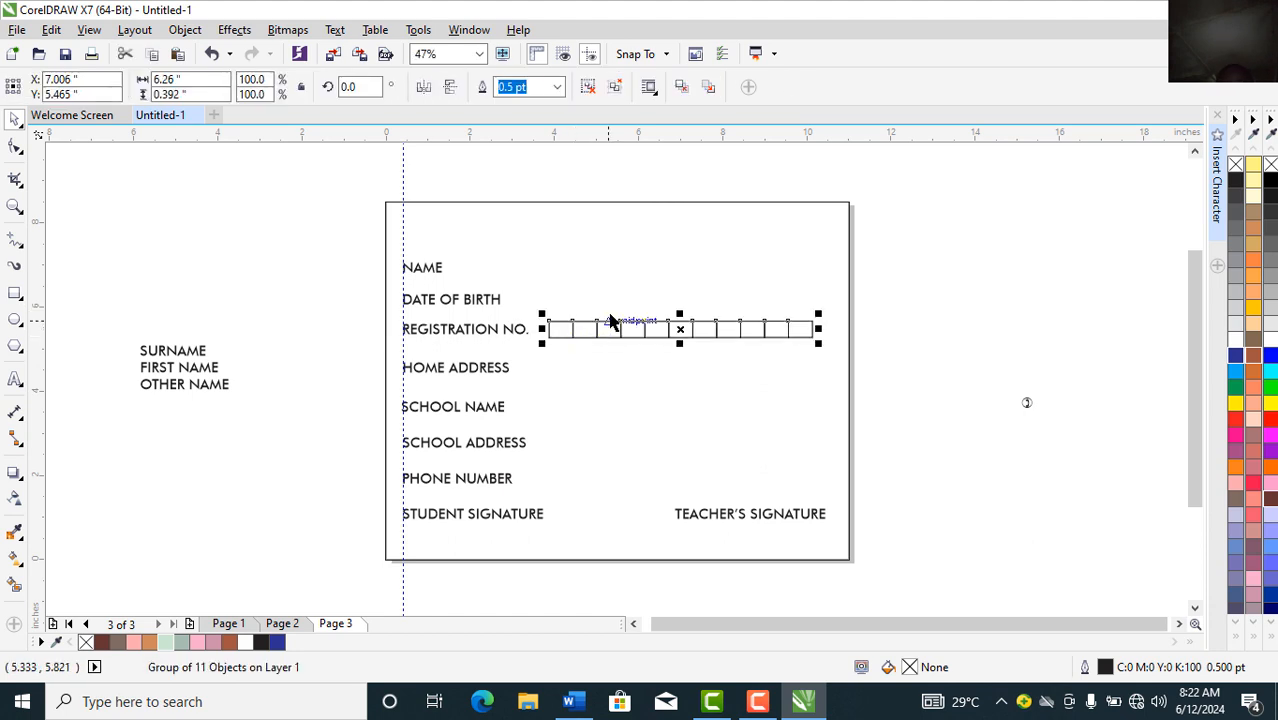
drag(600, 326, 587, 301)
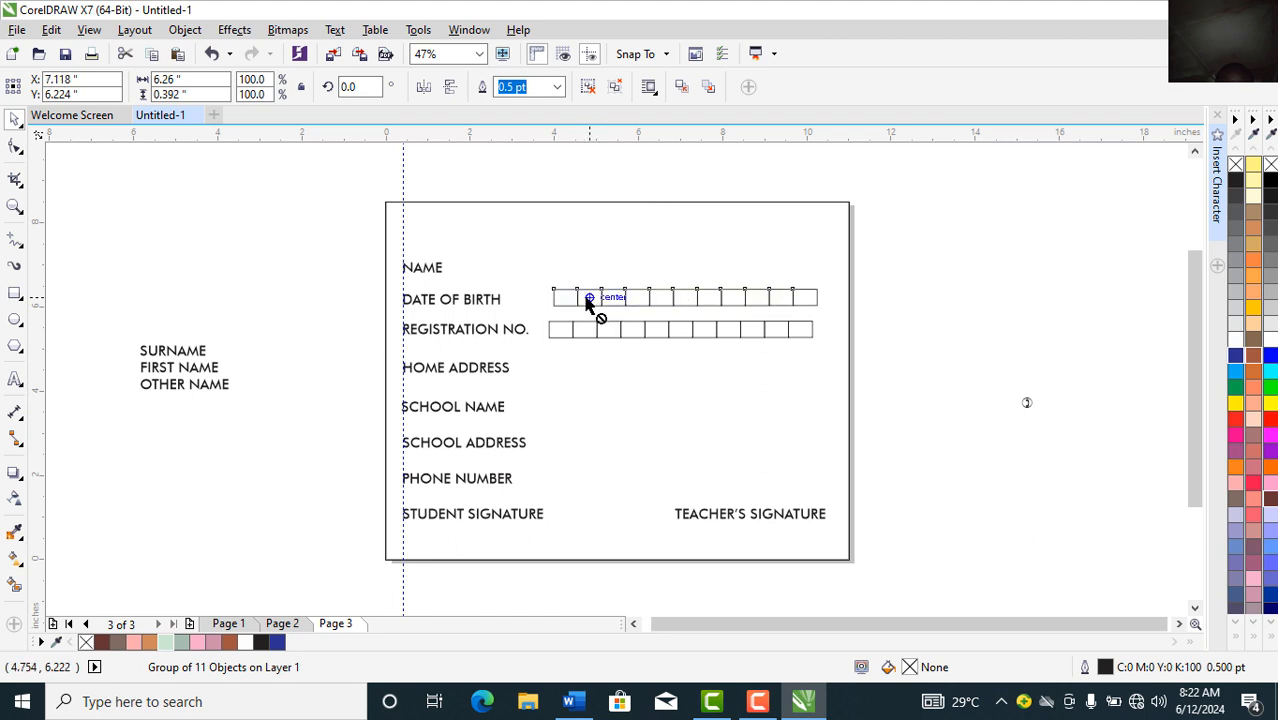
Step: Nudge the DATE OF BIRTH box row left, ungroup it and delete the last three boxes
click(611, 298)
click(611, 298)
key(Left)
key(Left)
key(Left)
key(Left)
key(Left)
key(Left)
key(Left)
key(Left)
key(Left)
key(Left)
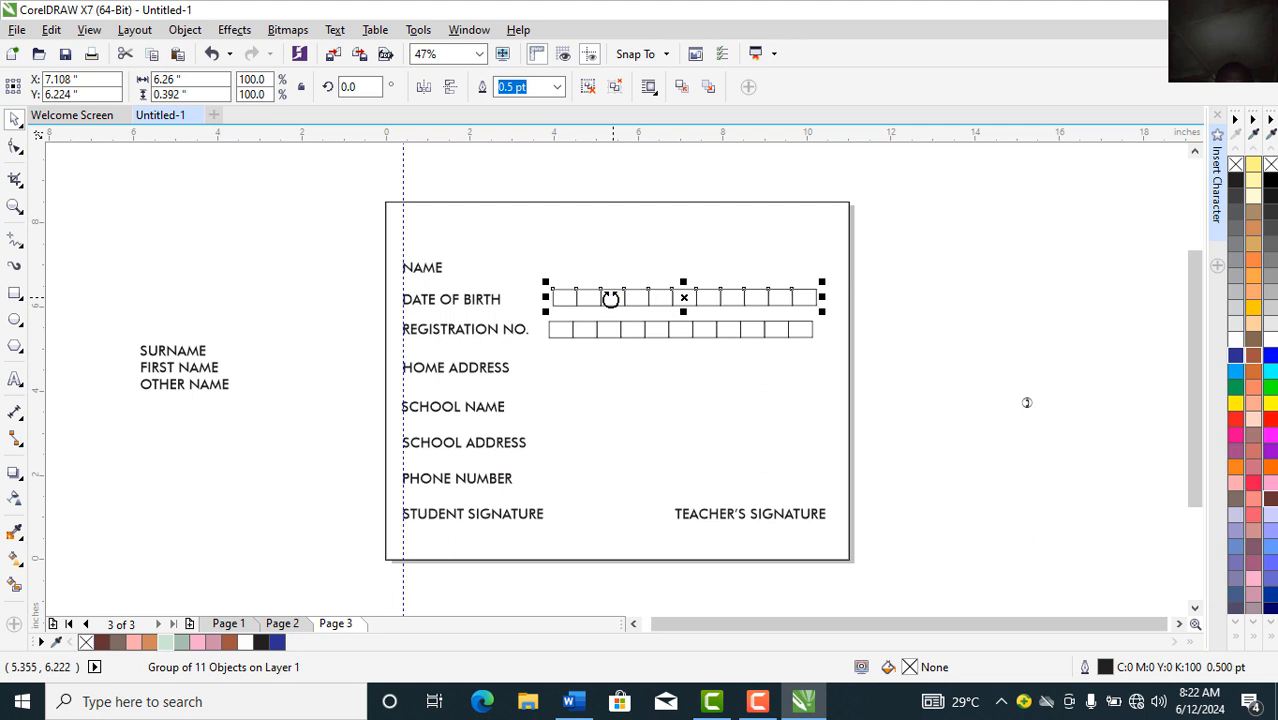
key(Left)
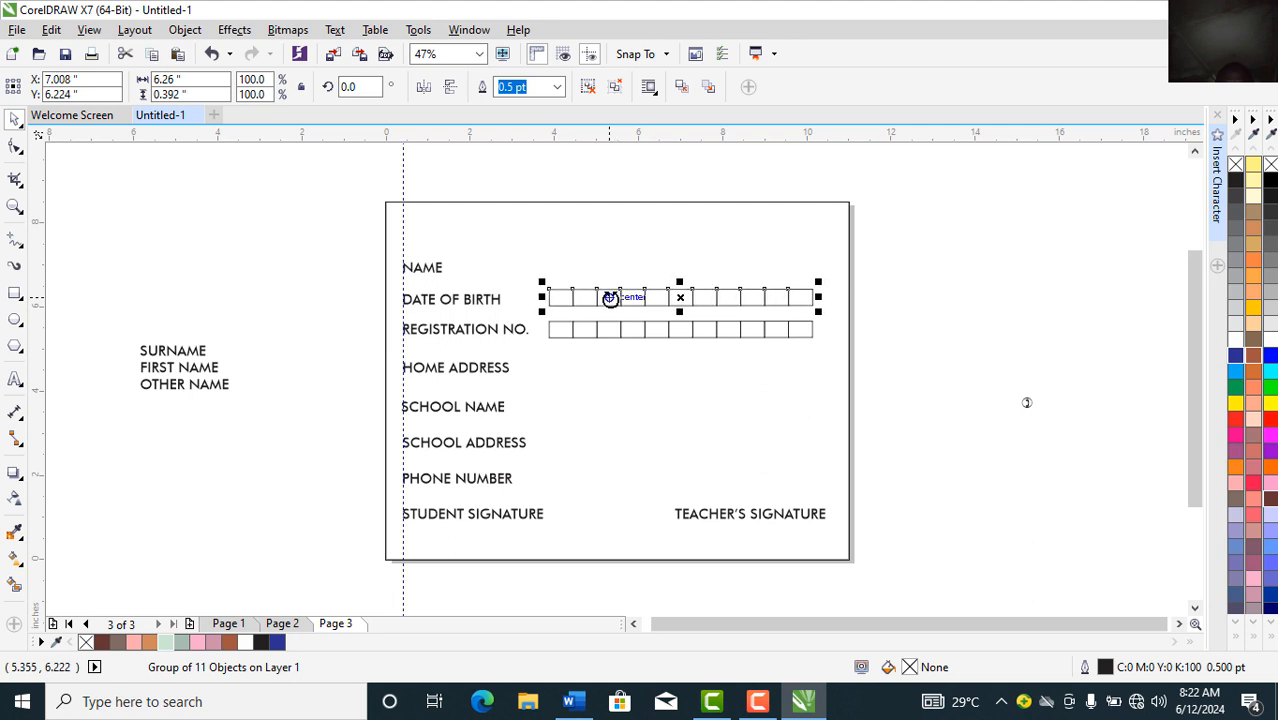
key(Left)
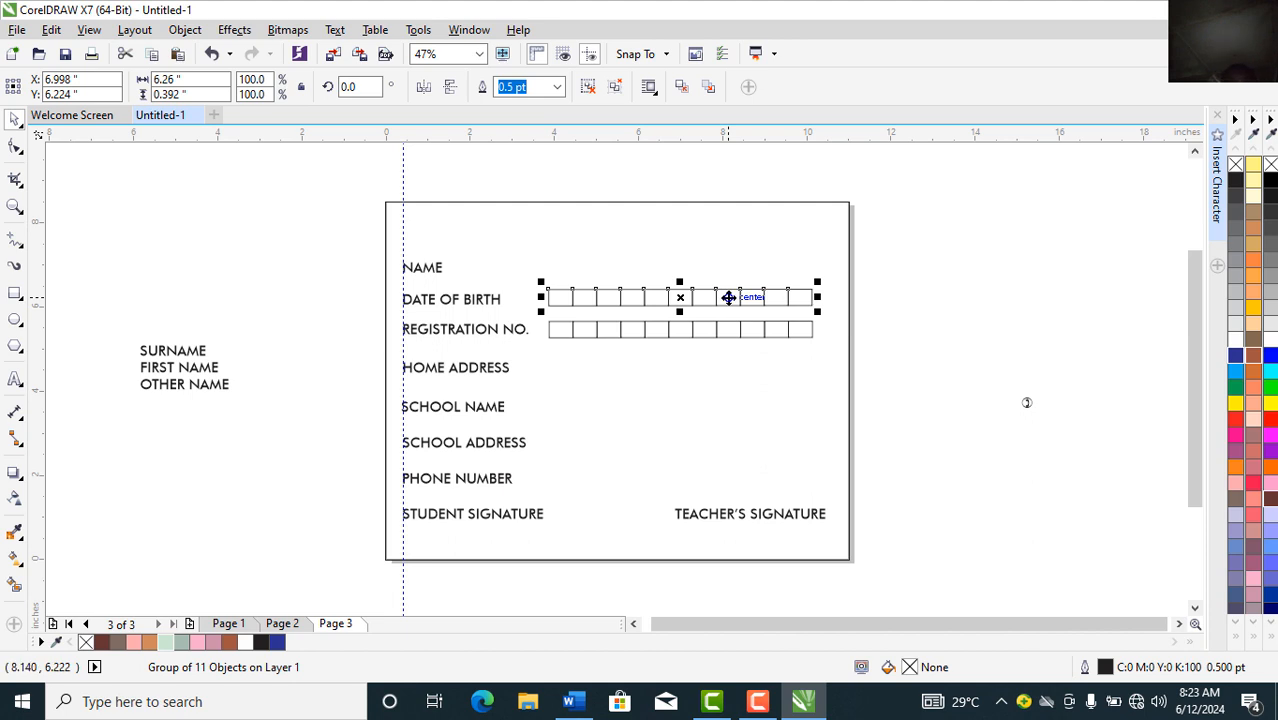
key(ctrl+u)
click(884, 273)
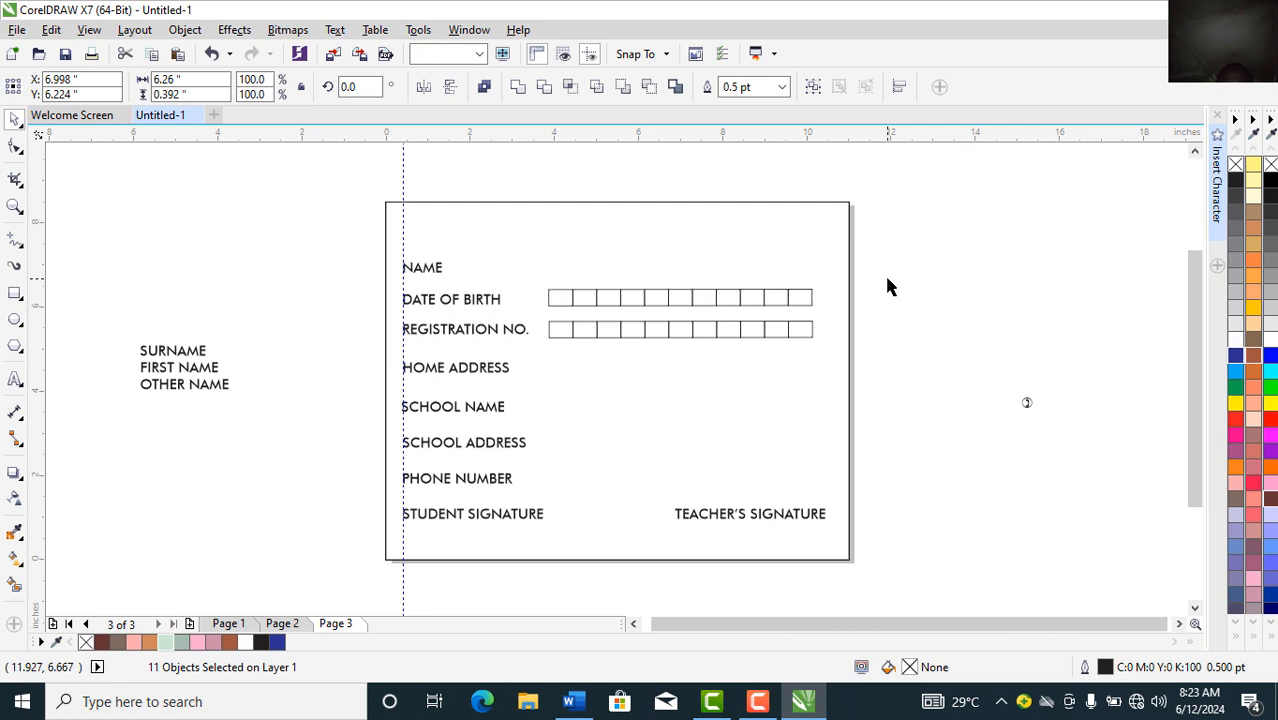
click(887, 287)
drag(881, 260, 738, 322)
key(Delete)
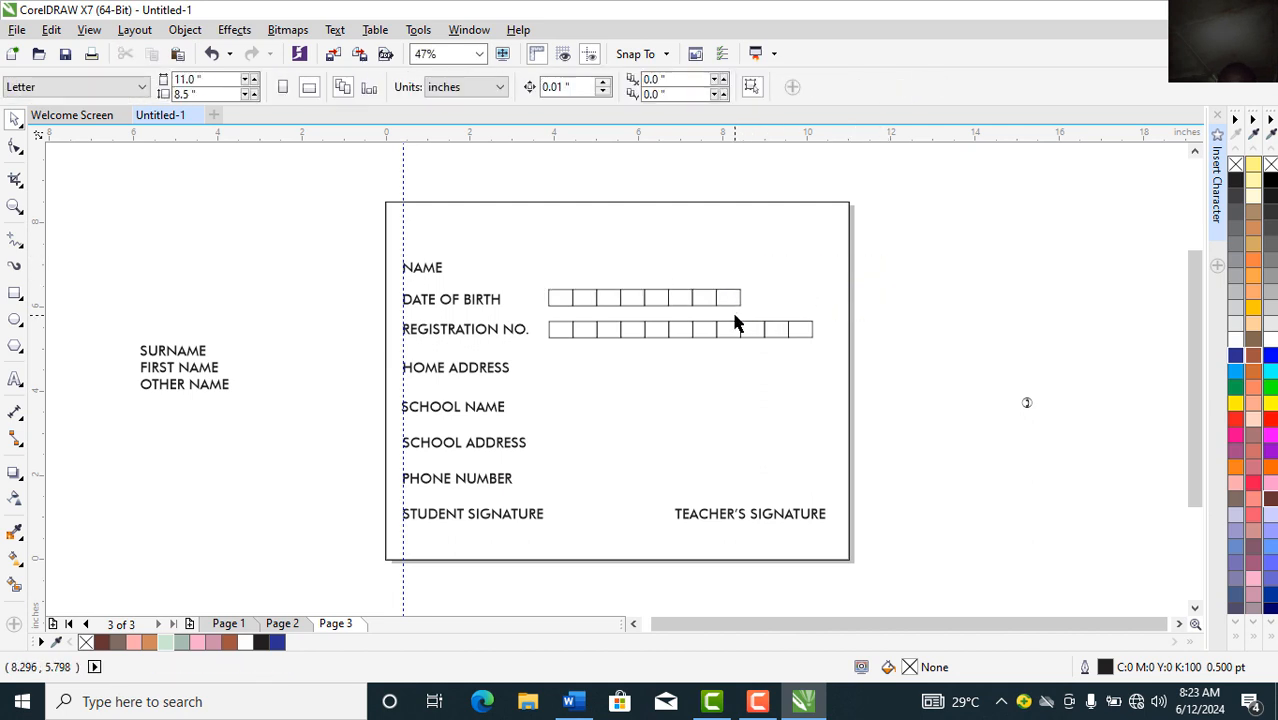
Step: Shift the last four boxes right, then the middle two, forming sets of two, two and four
drag(860, 268, 640, 322)
key(Right)
key(Right)
key(Right)
key(Right)
key(Right)
key(Right)
key(Right)
key(Right)
key(Right)
key(Right)
key(Right)
key(Right)
key(Right)
key(Right)
key(Right)
key(Right)
key(Right)
key(Right)
key(Right)
key(Right)
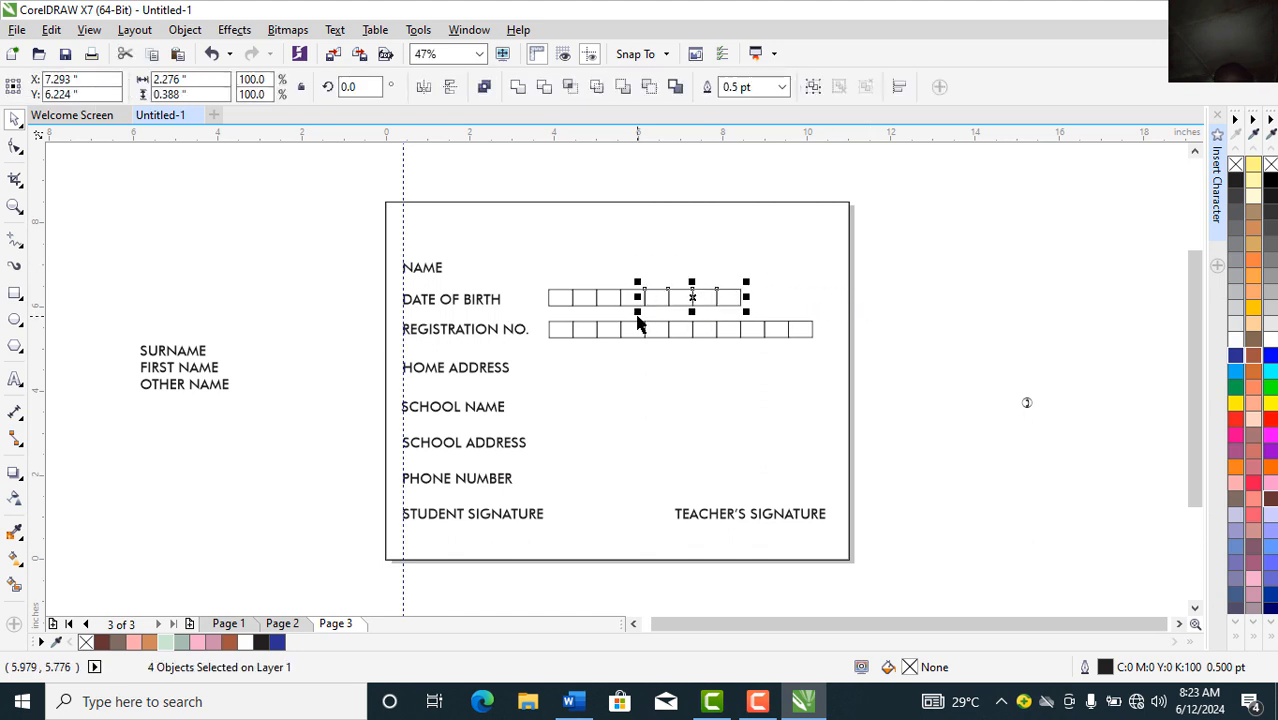
key(Right)
key(Right)
key(Right)
key(Right)
key(Right)
key(Right)
key(Right)
key(Right)
key(Right)
key(Right)
key(Right)
key(Right)
key(Right)
key(Right)
key(Right)
key(Right)
key(Right)
key(Right)
key(Right)
key(Right)
key(Right)
key(Right)
key(Right)
key(Right)
key(Right)
key(Right)
key(Right)
key(Right)
key(Right)
key(Right)
key(Right)
key(Right)
key(Right)
key(Right)
key(Right)
key(Right)
key(Right)
key(Right)
key(Right)
key(Right)
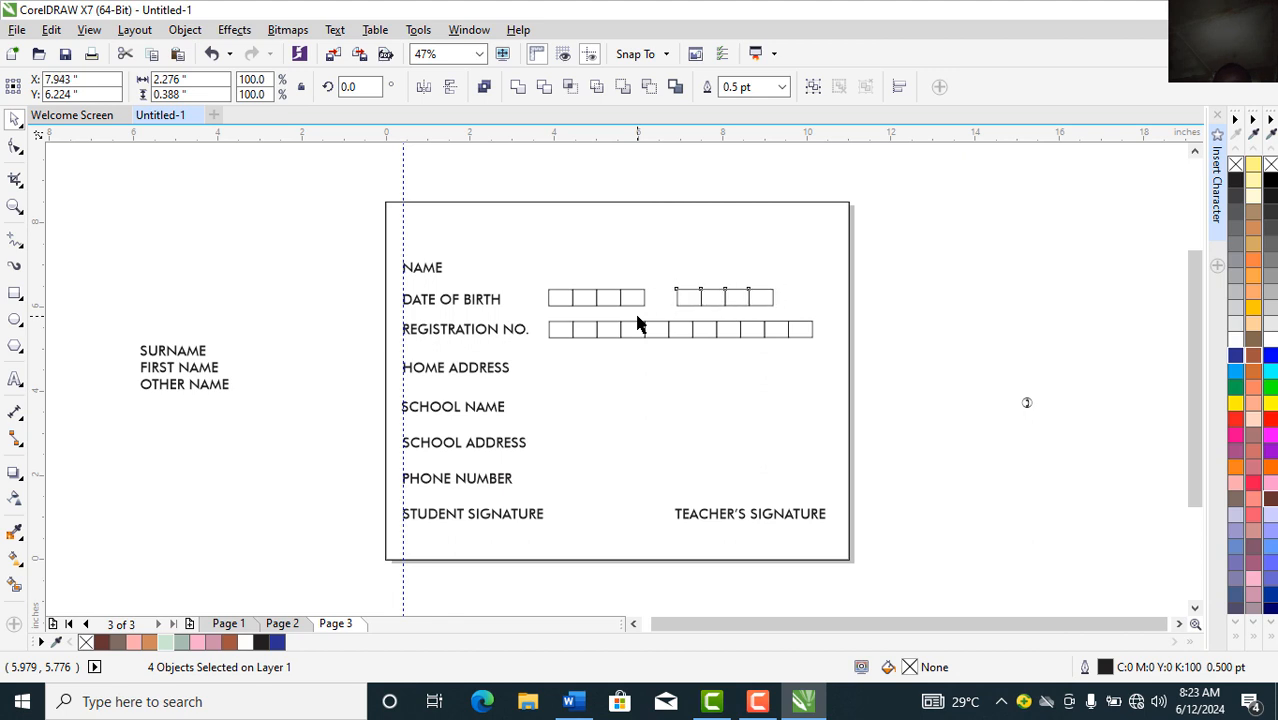
key(Right)
key(Right)
key(Right)
key(Right)
key(Right)
key(Right)
key(Right)
key(Right)
key(Right)
key(Right)
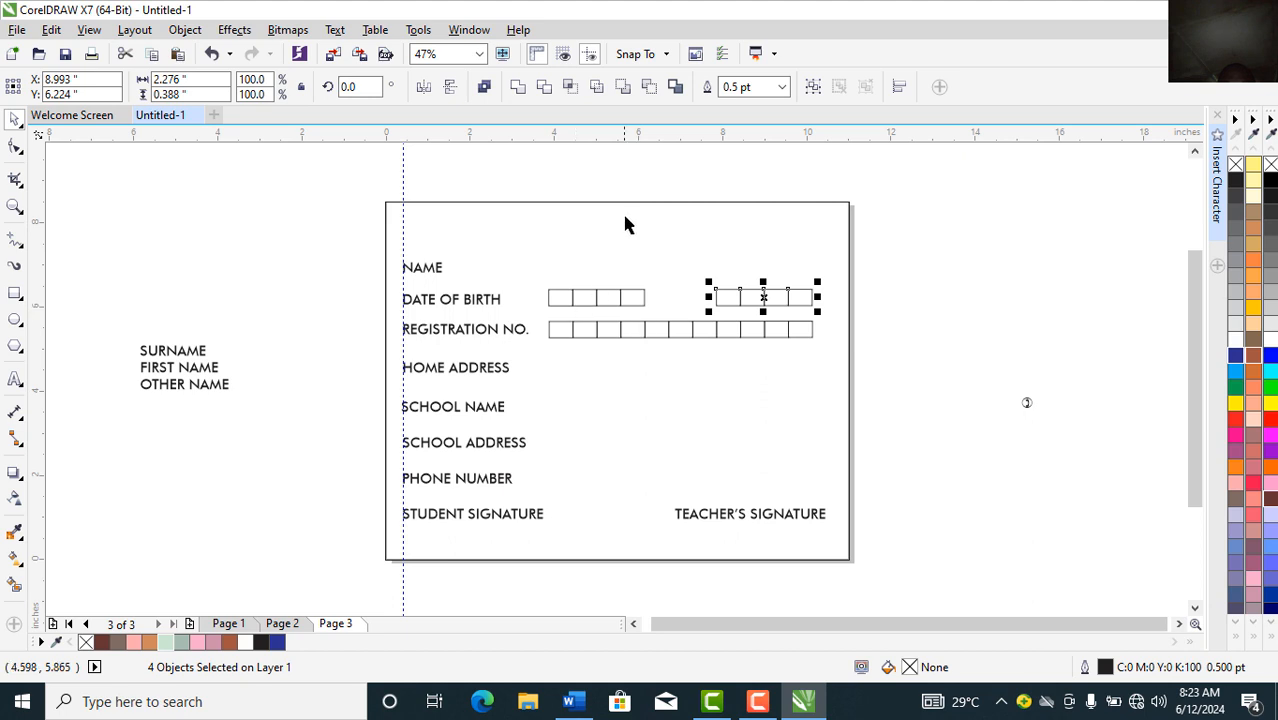
click(571, 187)
drag(571, 182, 625, 349)
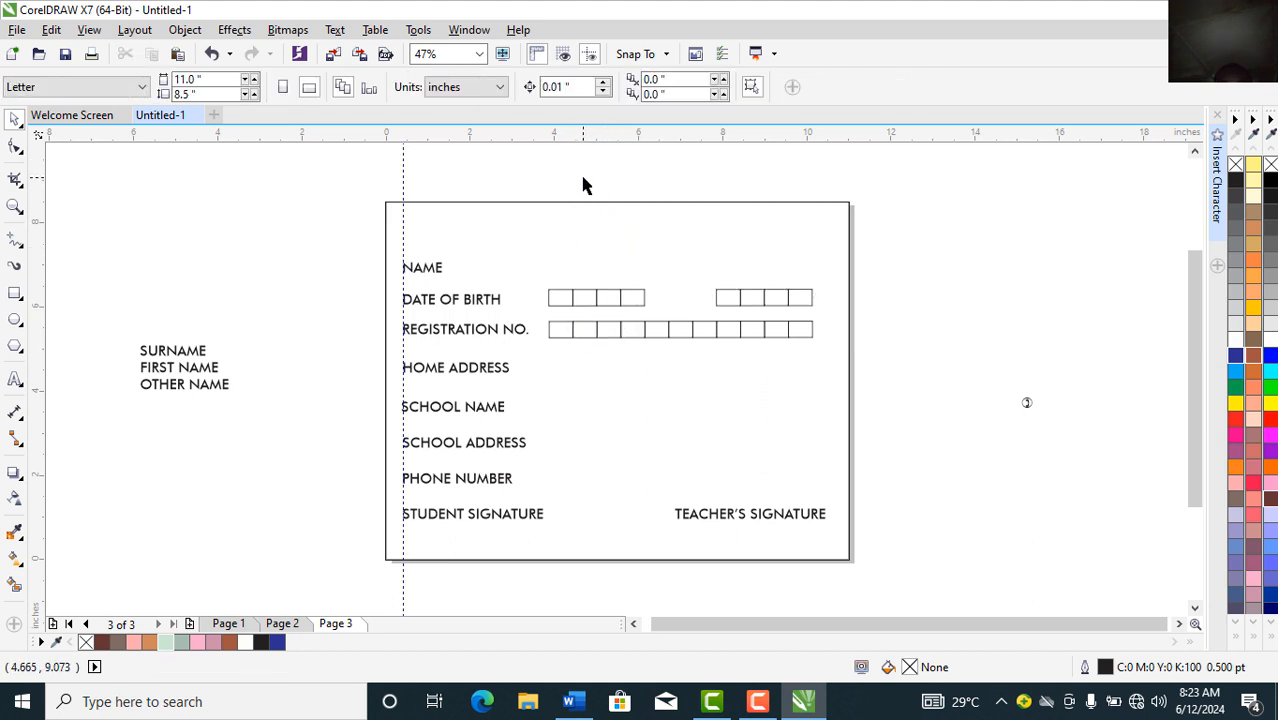
drag(581, 190, 662, 326)
key(Right)
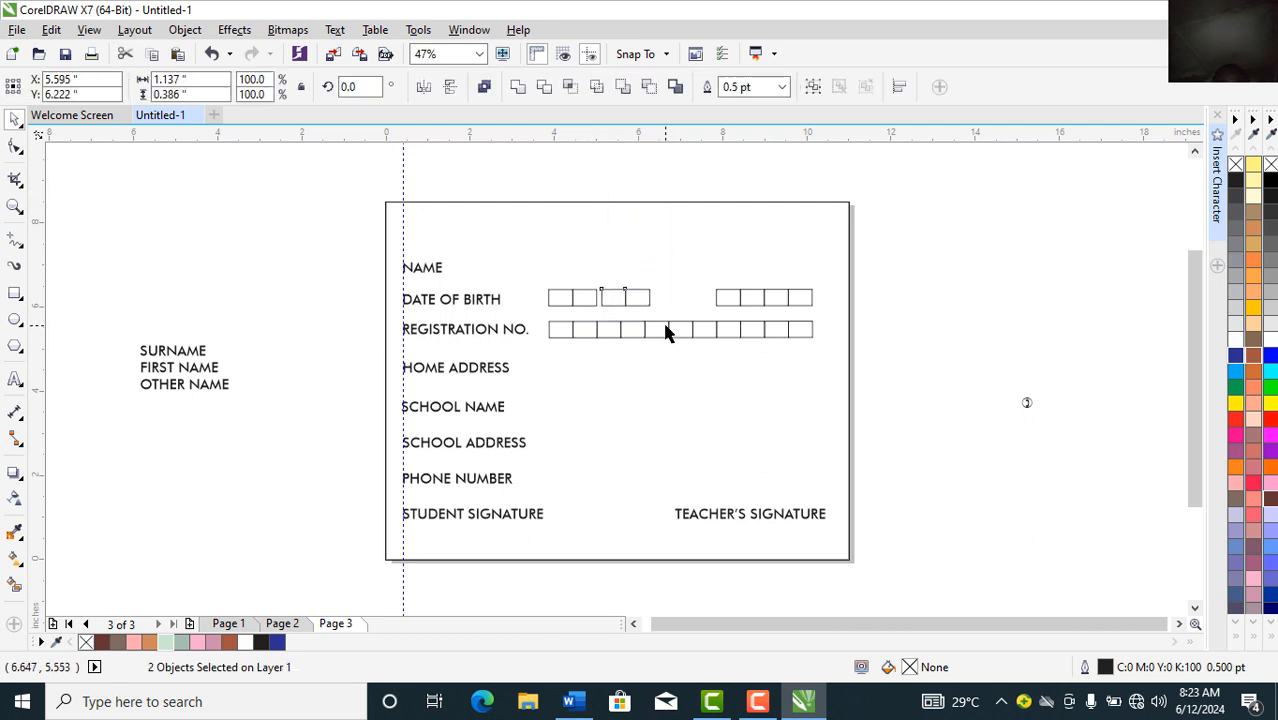
key(Right)
key(Right)
key(Right)
key(Right)
key(Right)
key(Right)
key(Right)
key(Right)
key(Right)
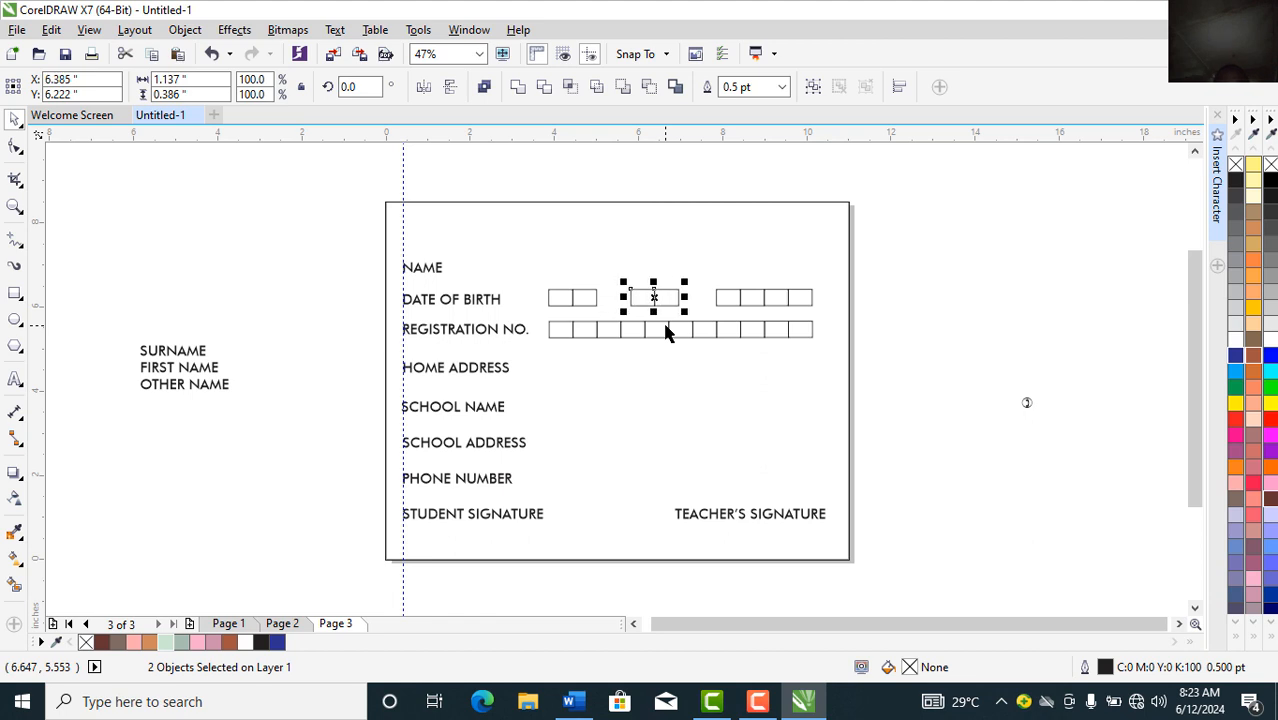
click(292, 295)
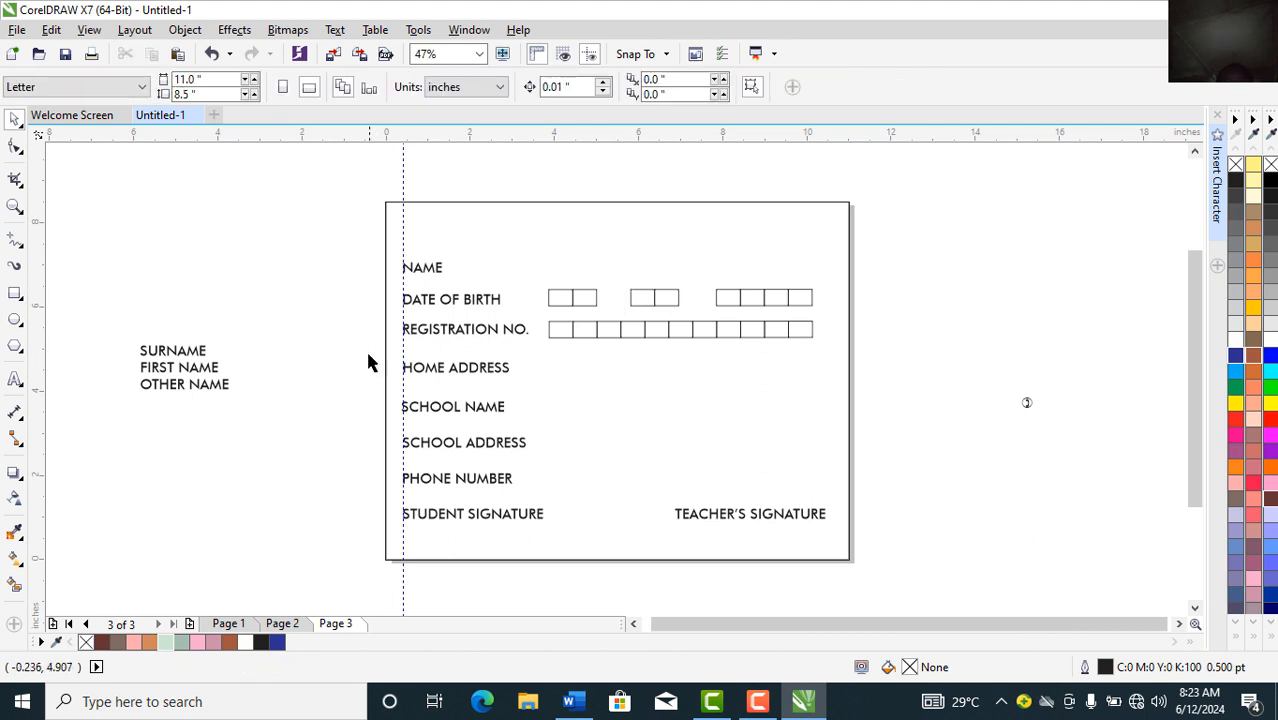
Step: Draw long answer boxes beside NAME and HOME ADDRESS, then copy them down for SCHOOL NAME, SCHOOL ADDRESS and PHONE NUMBER
click(13, 294)
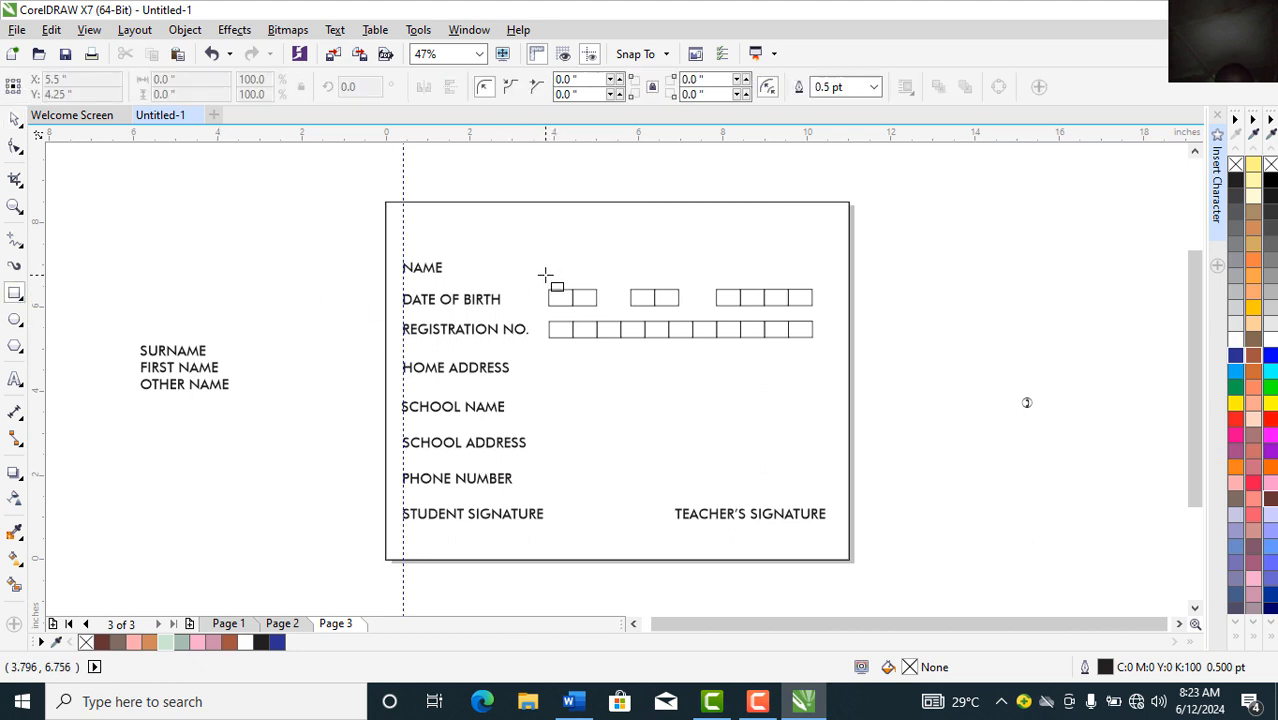
drag(545, 274, 811, 250)
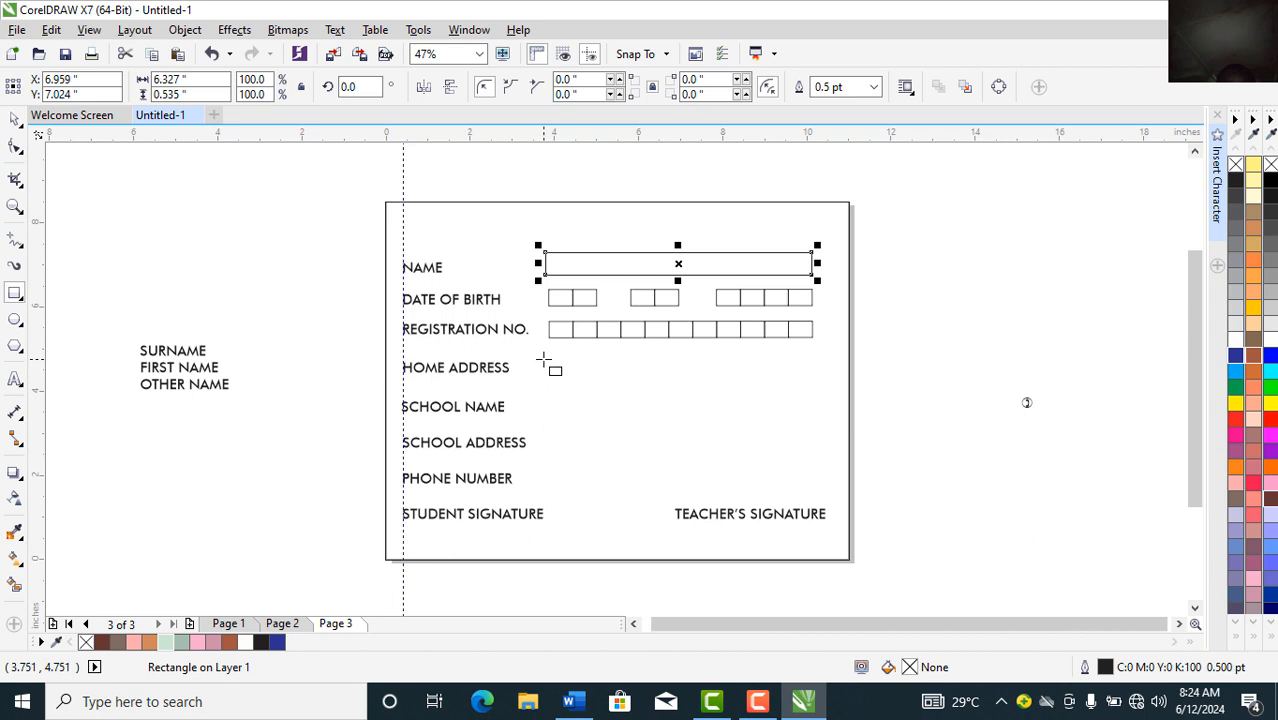
drag(543, 360, 812, 388)
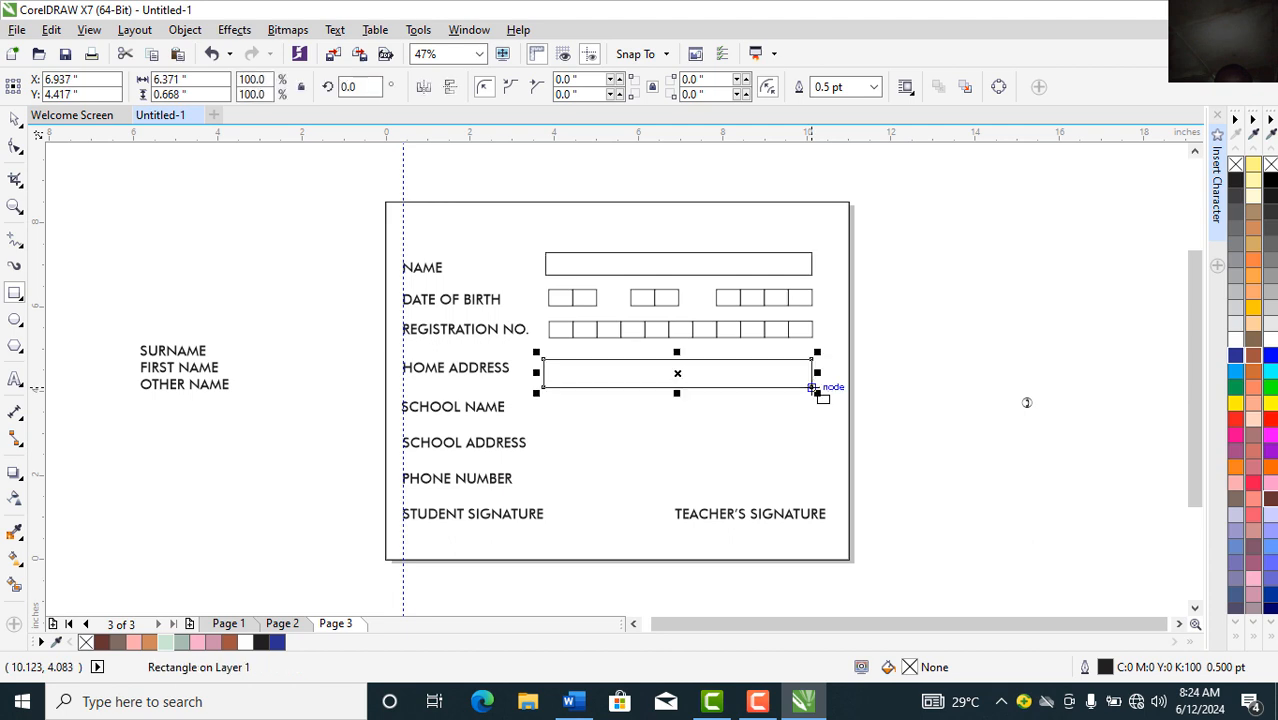
key(Up)
key(Up)
key(Up)
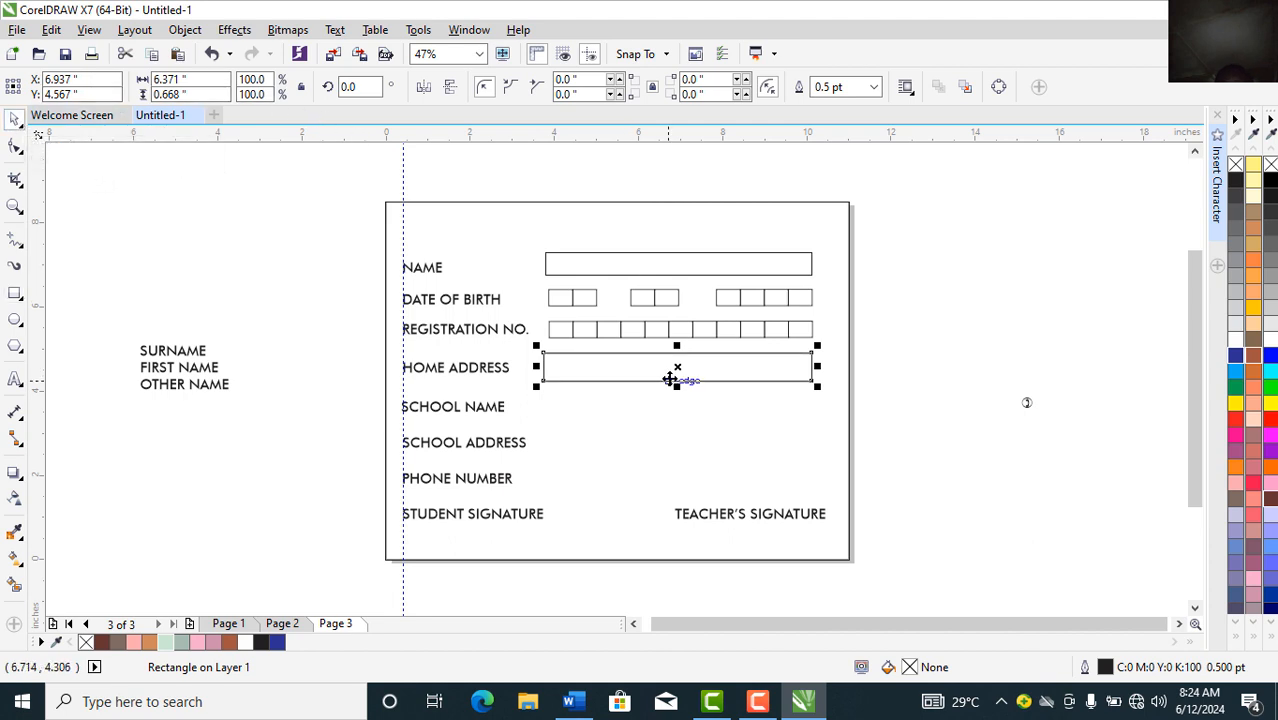
drag(677, 367, 677, 407)
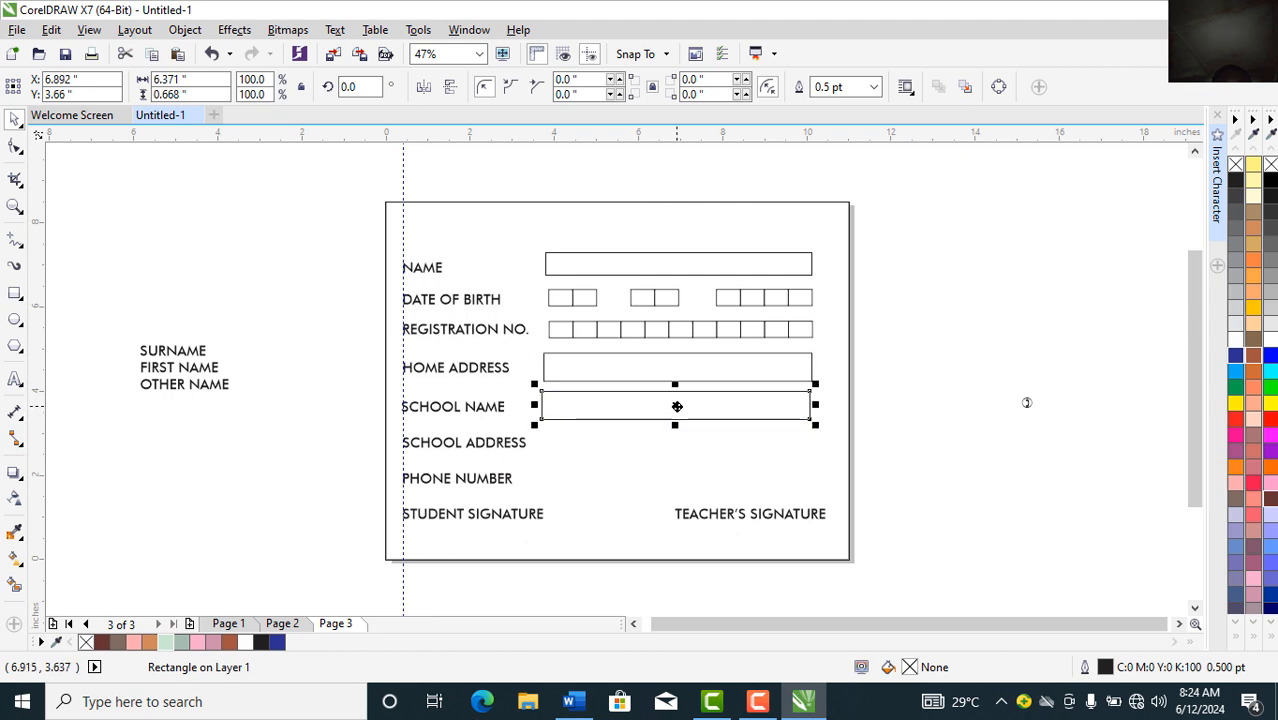
key(ctrl+r)
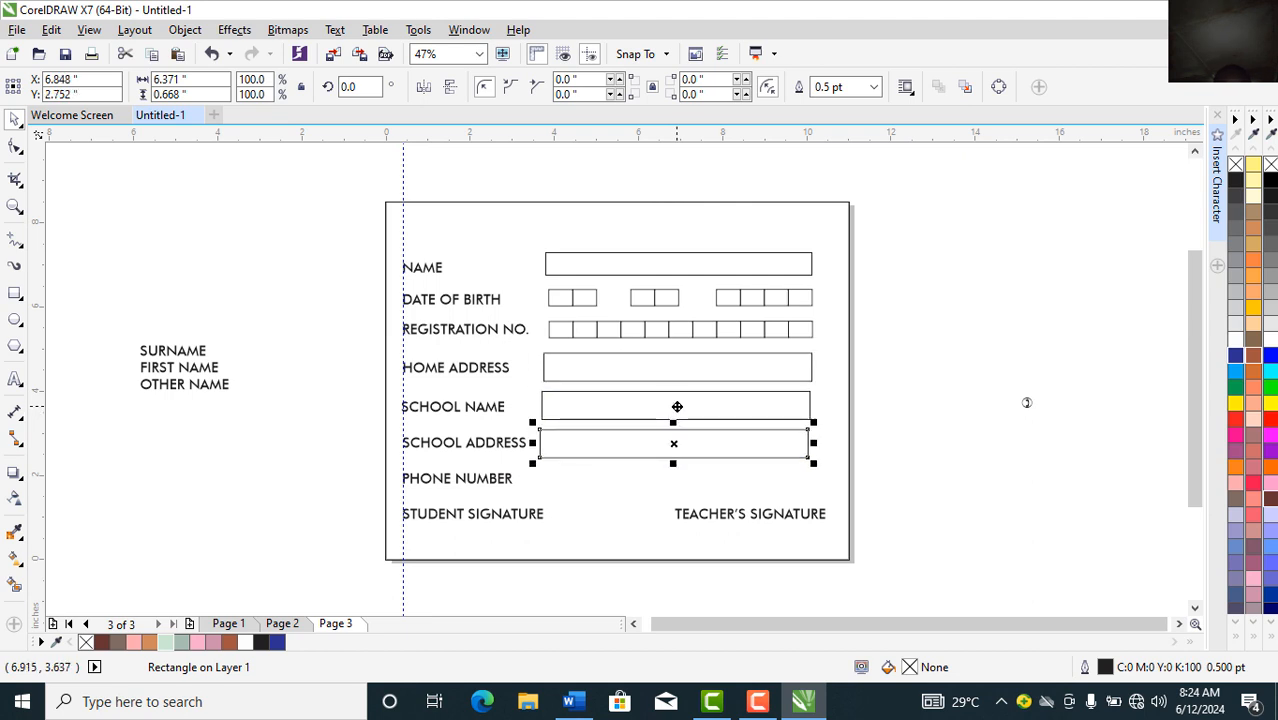
key(ctrl+r)
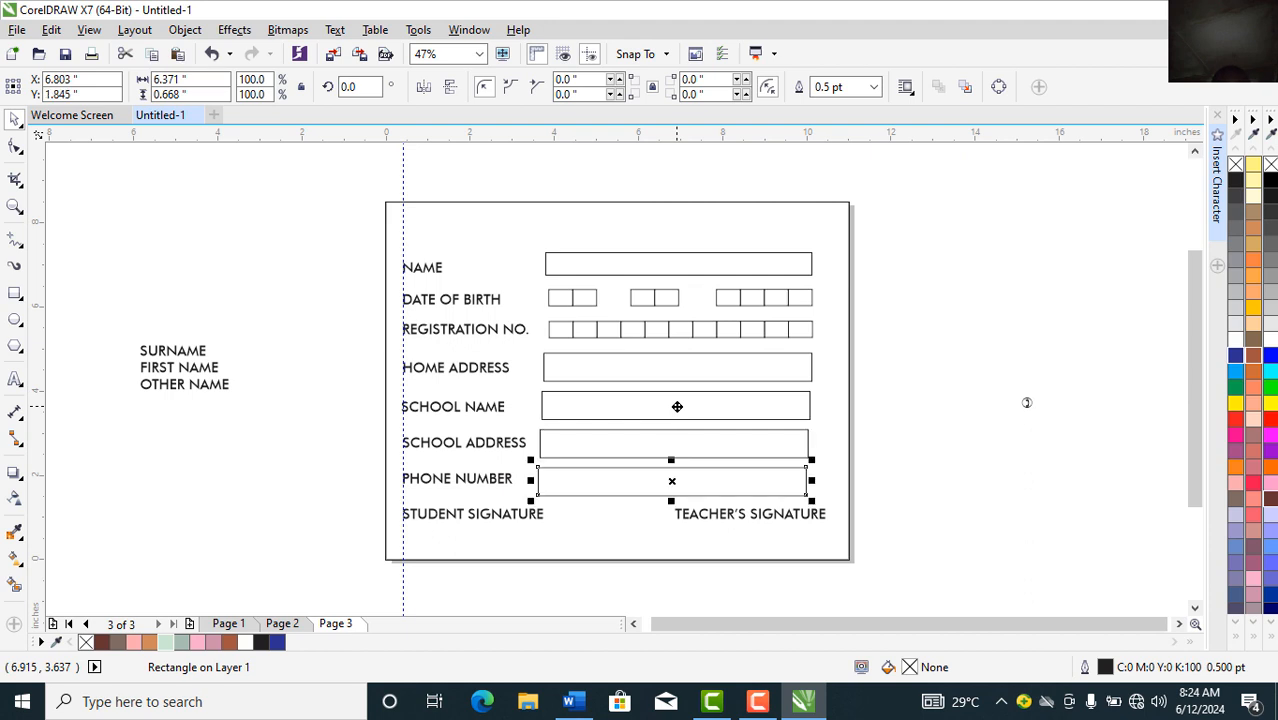
Step: Move the signature labels lower on the page
click(533, 520)
drag(533, 520, 532, 541)
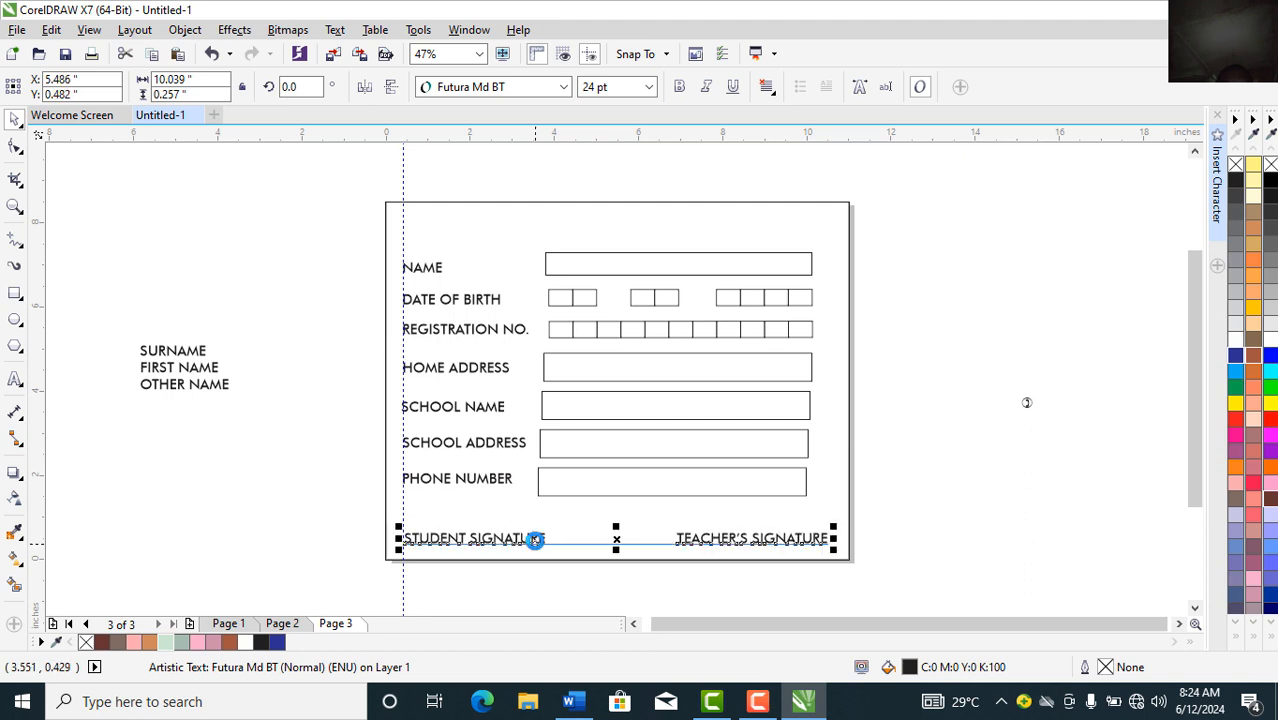
click(134, 424)
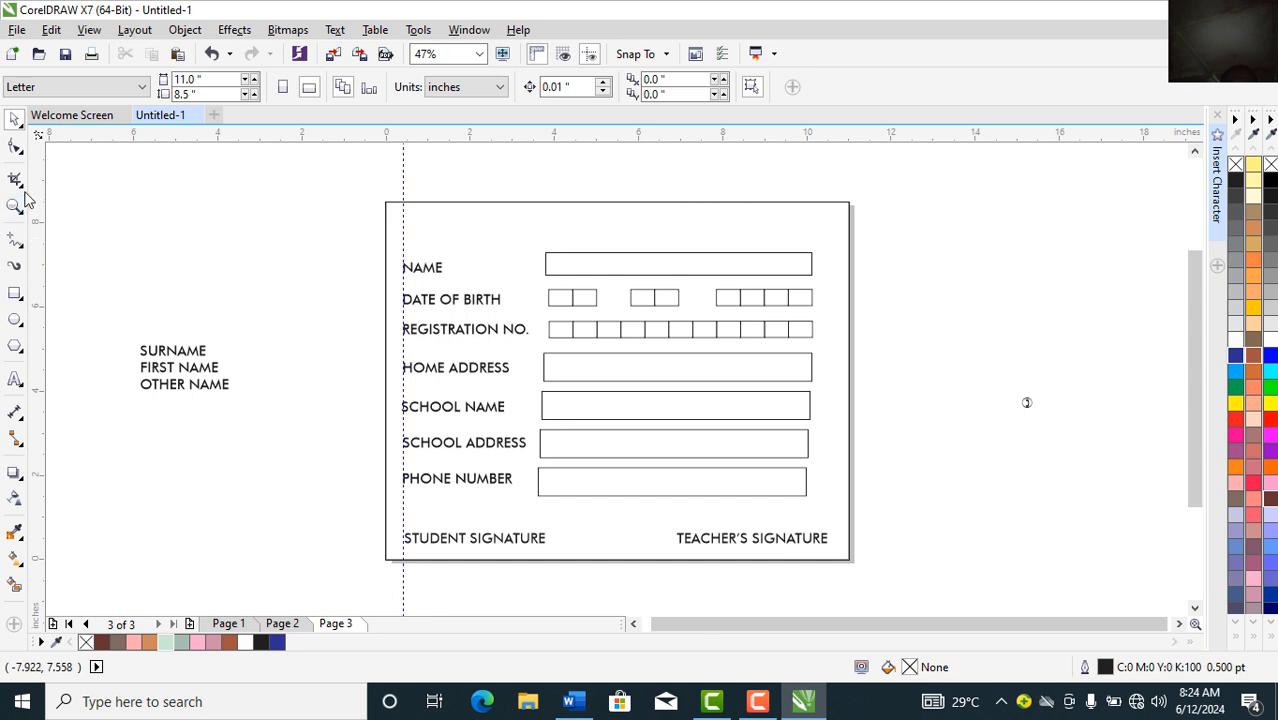
Step: Draw a straight Bézier line by the signature text and drag it above TEACHER'S SIGNATURE
click(22, 248)
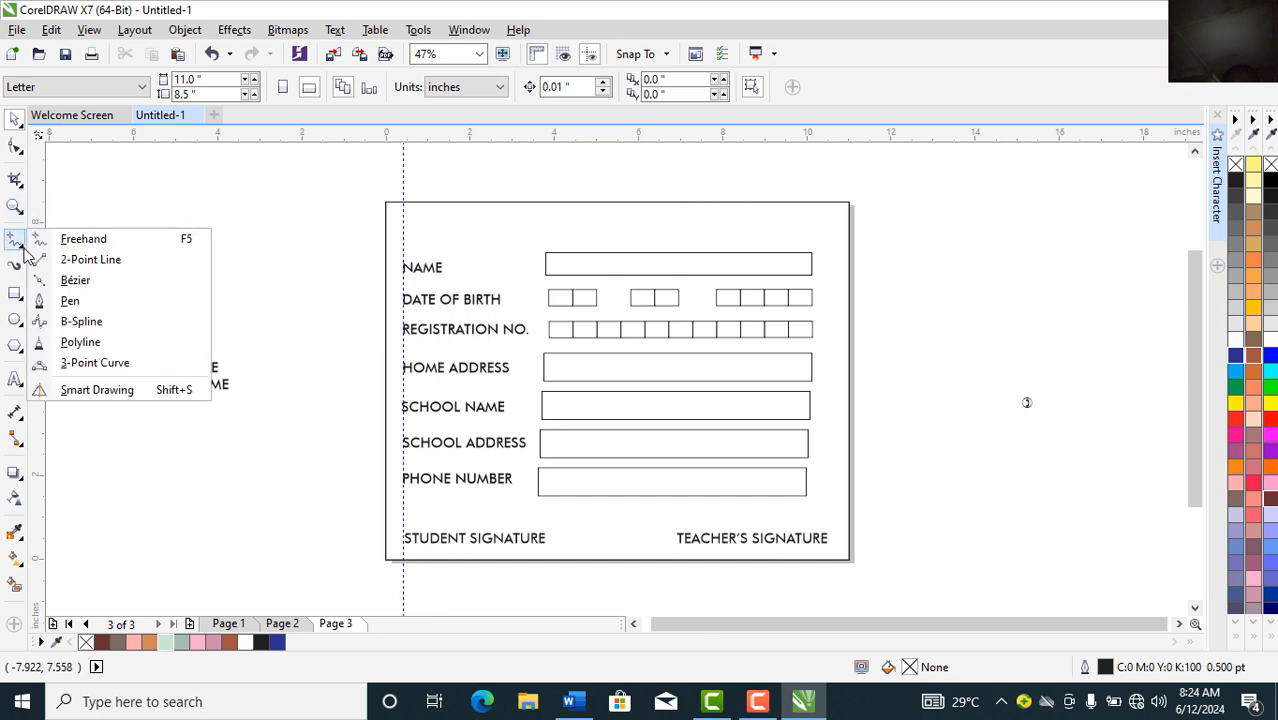
click(76, 280)
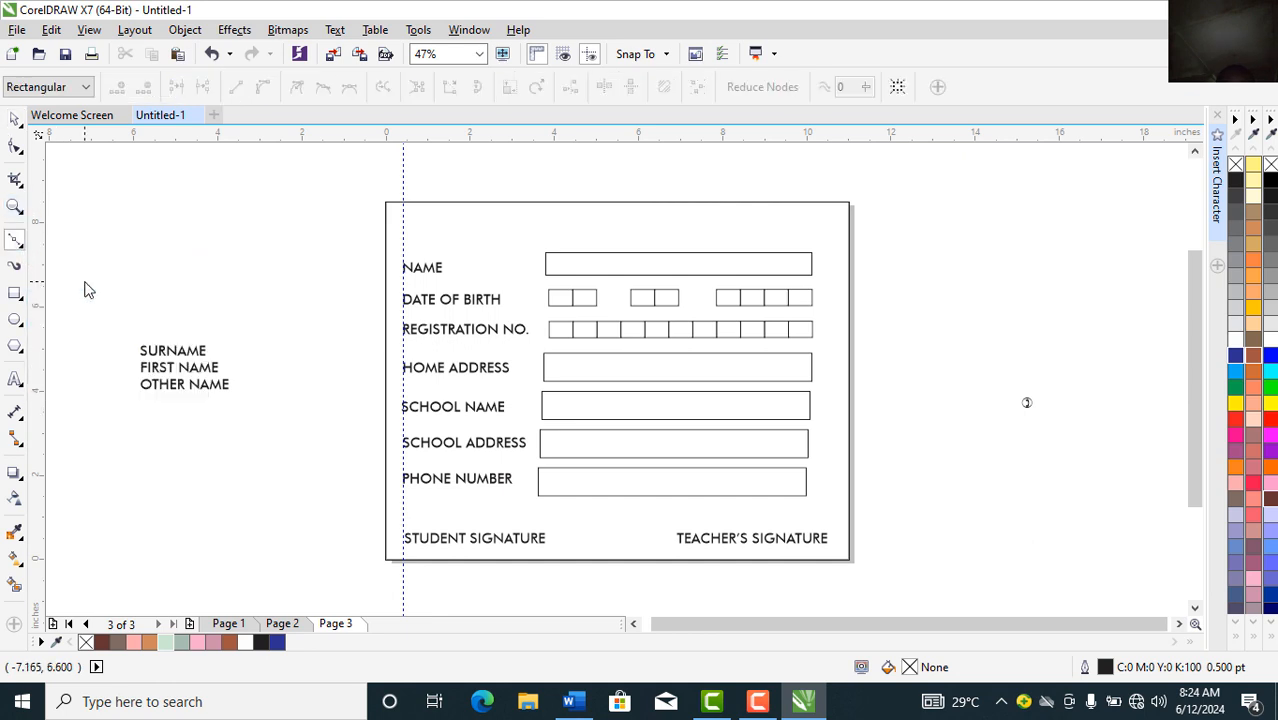
click(405, 532)
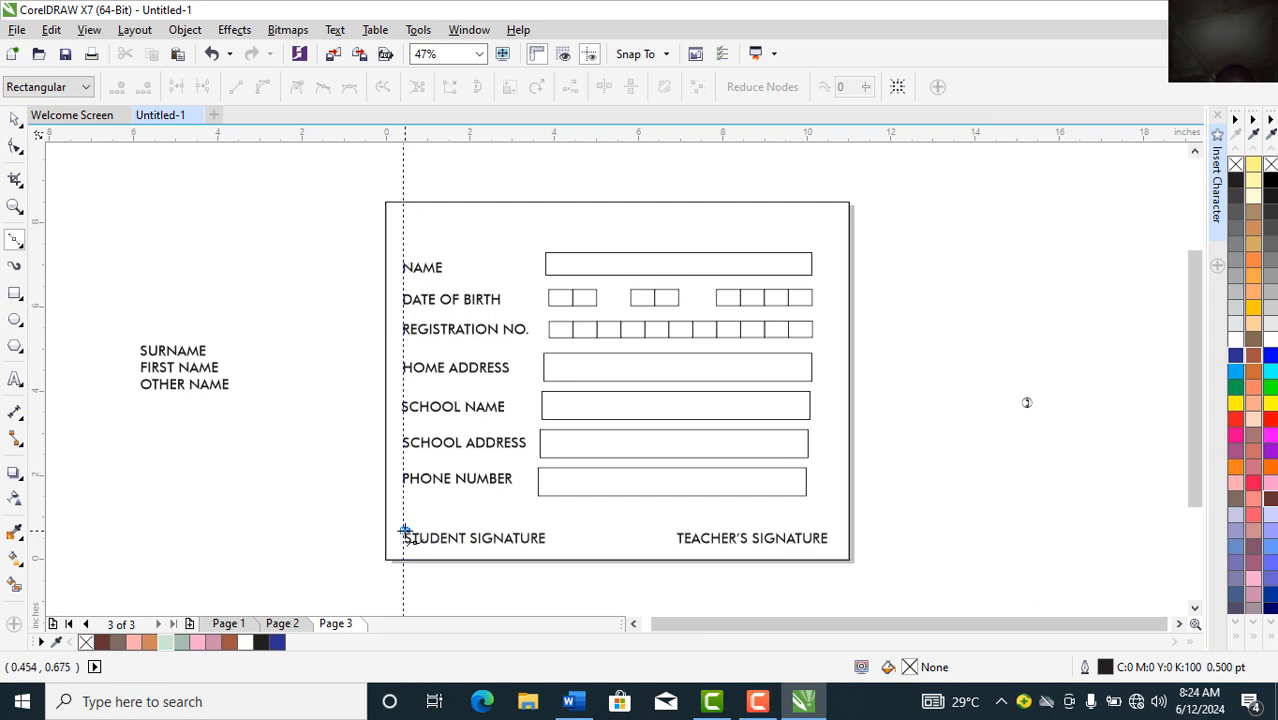
click(548, 533)
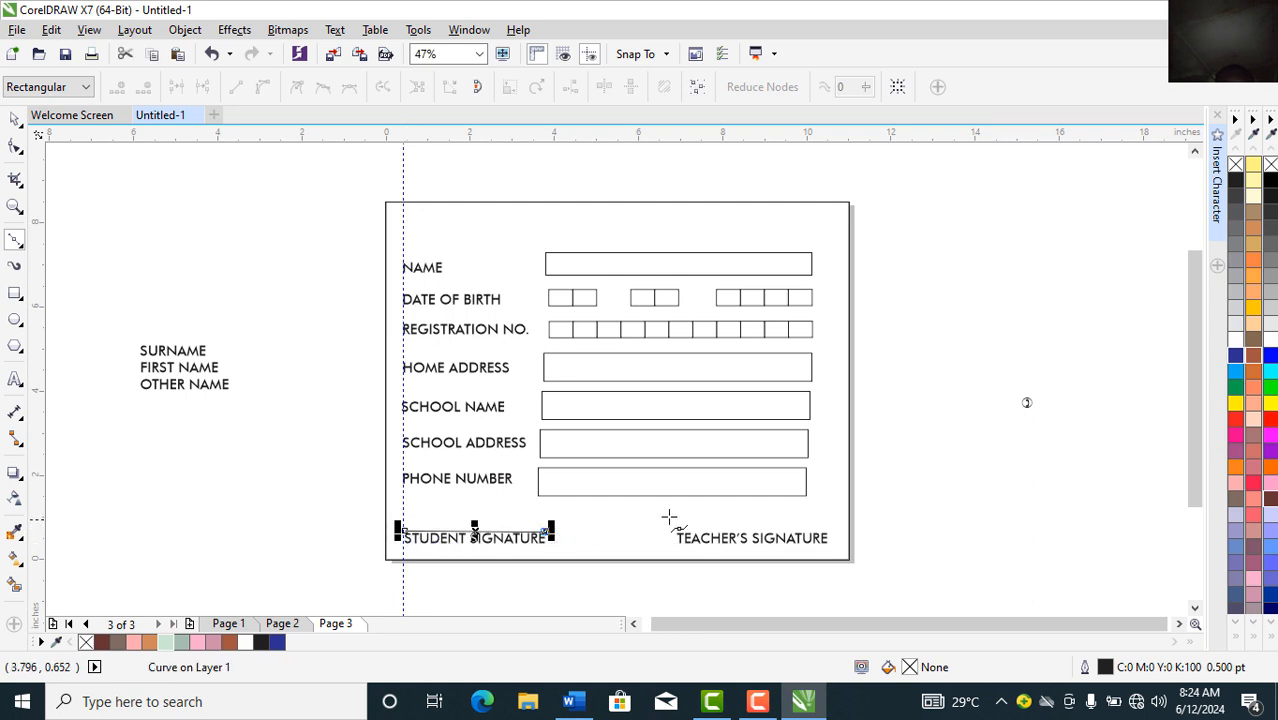
click(678, 532)
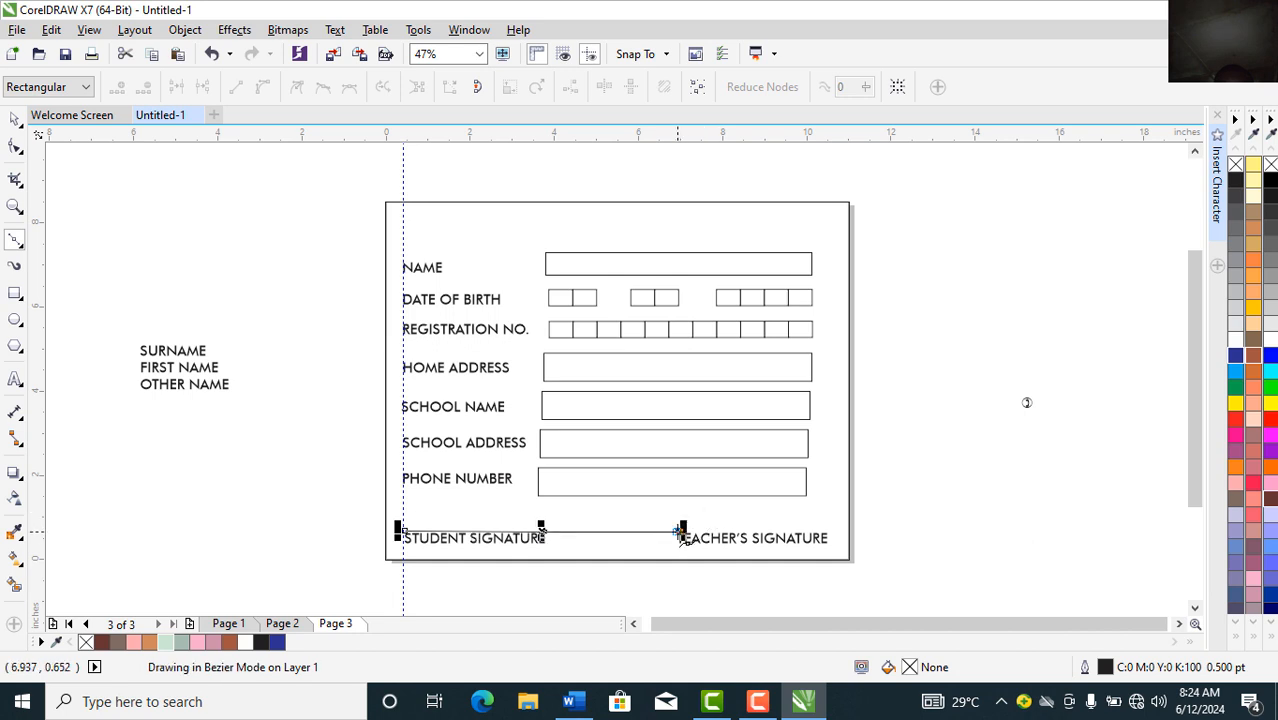
key(ctrl+z)
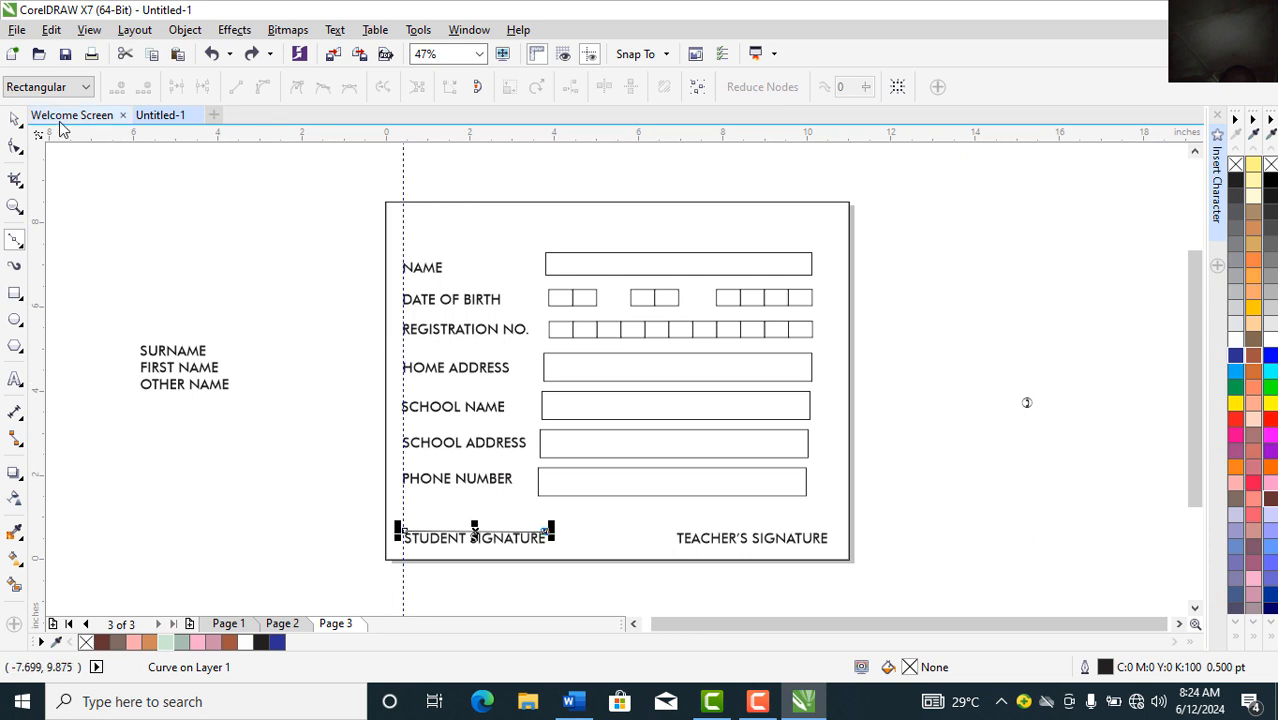
click(18, 121)
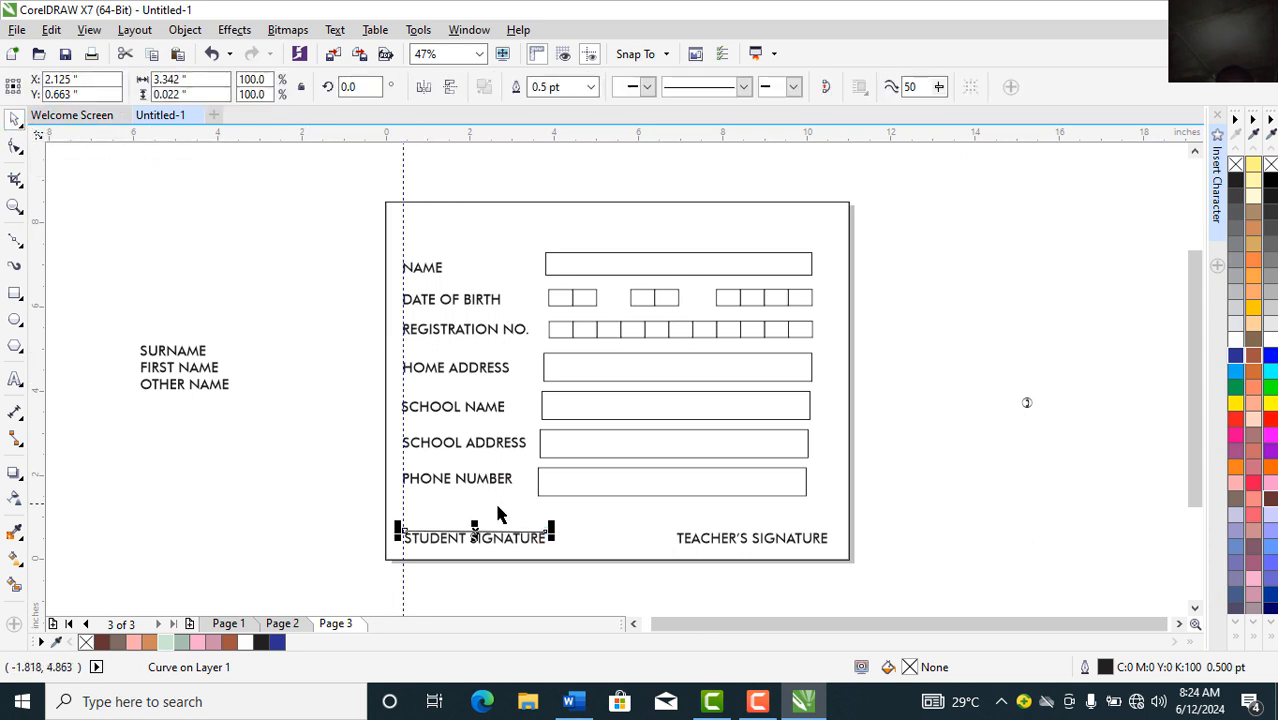
drag(474, 531, 751, 532)
click(1017, 536)
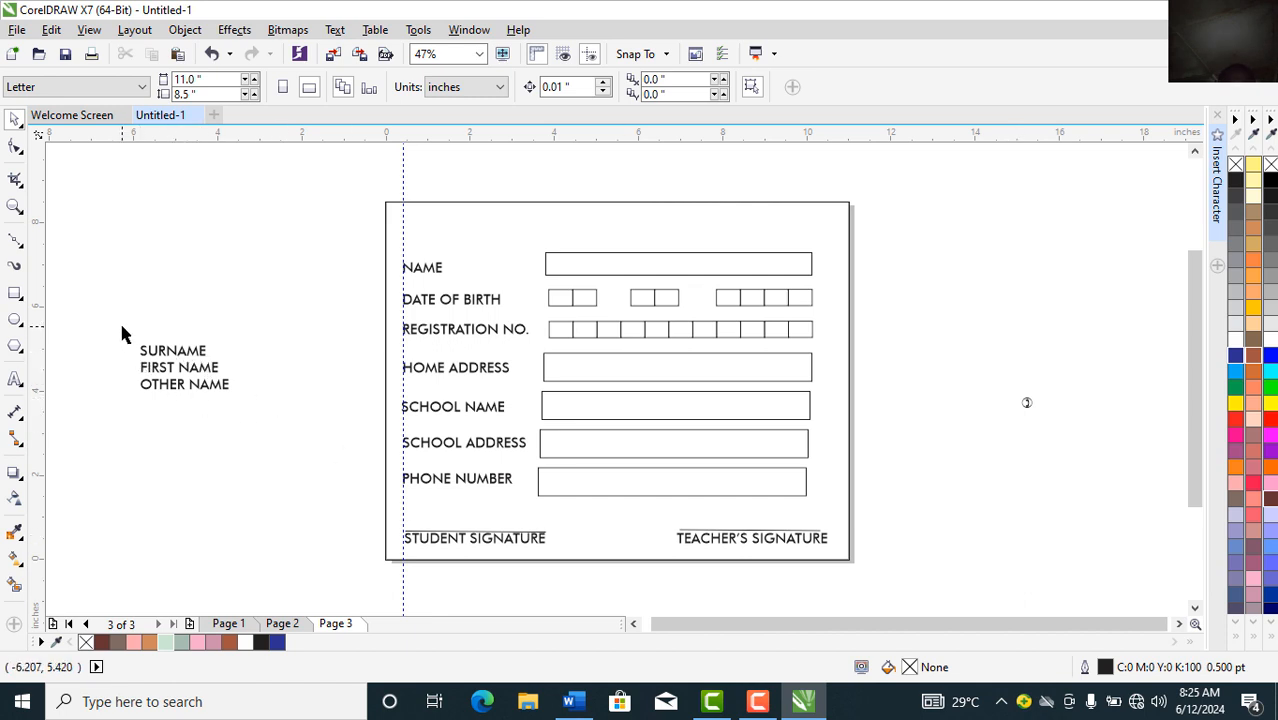
Step: Drag the SURNAME and OTHER NAME captions into the NAME box alongside FIRST NAME
drag(121, 327, 598, 238)
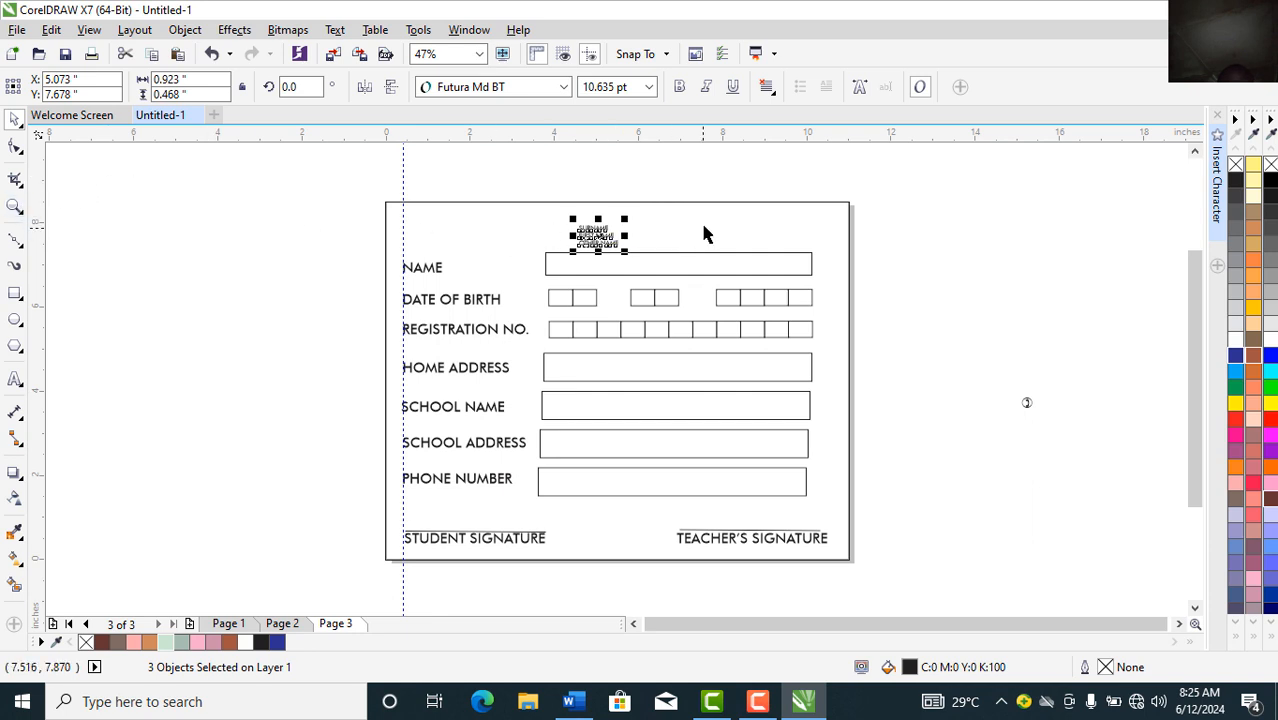
click(685, 177)
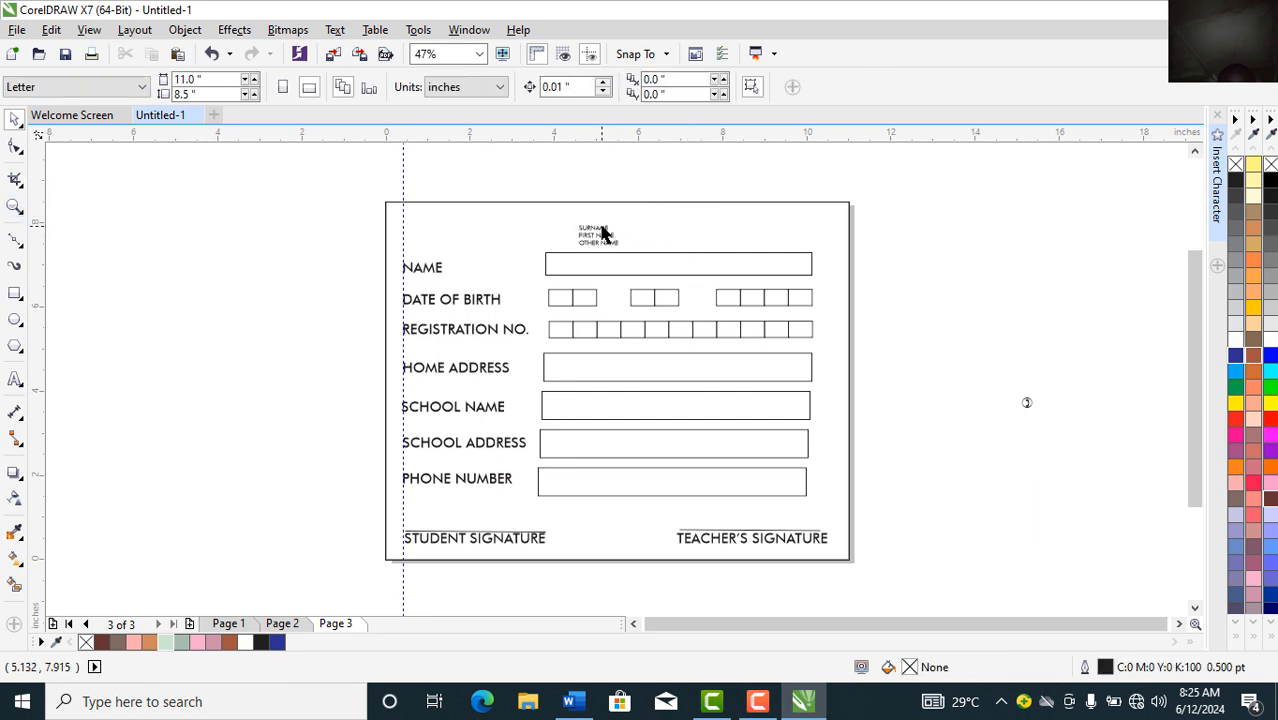
click(602, 233)
drag(602, 233, 652, 269)
click(585, 238)
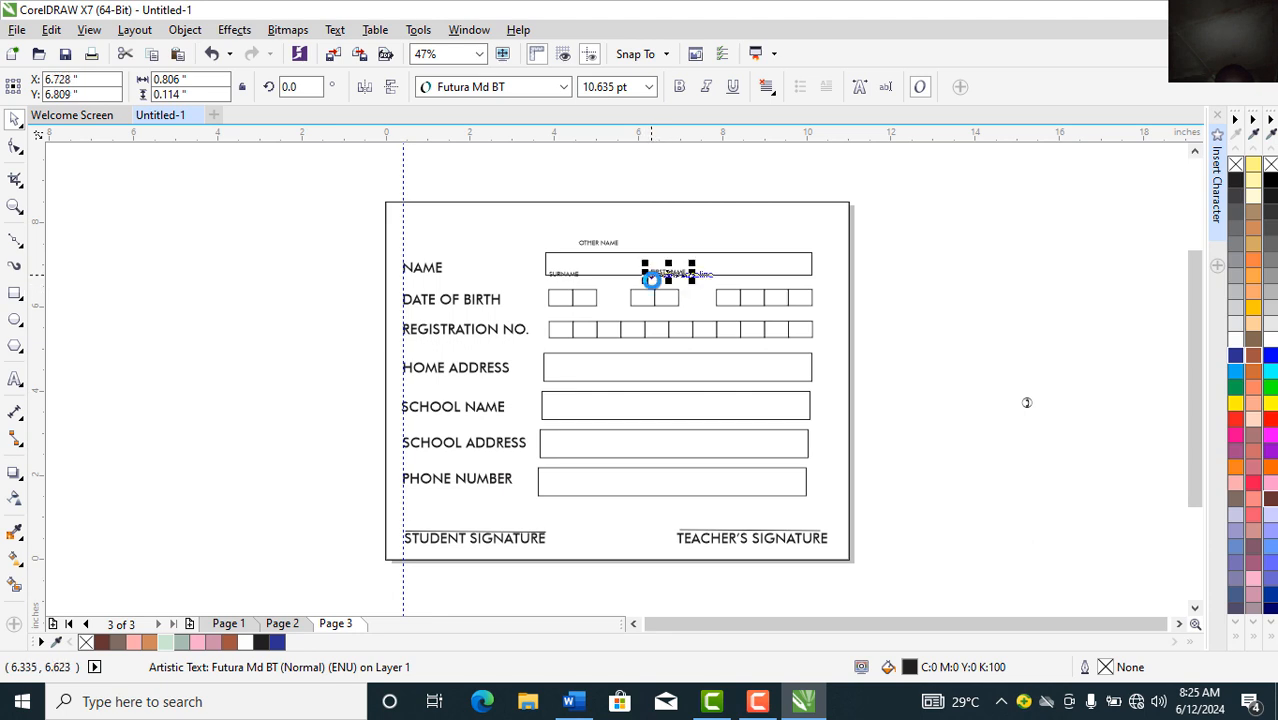
click(609, 244)
drag(609, 244, 786, 275)
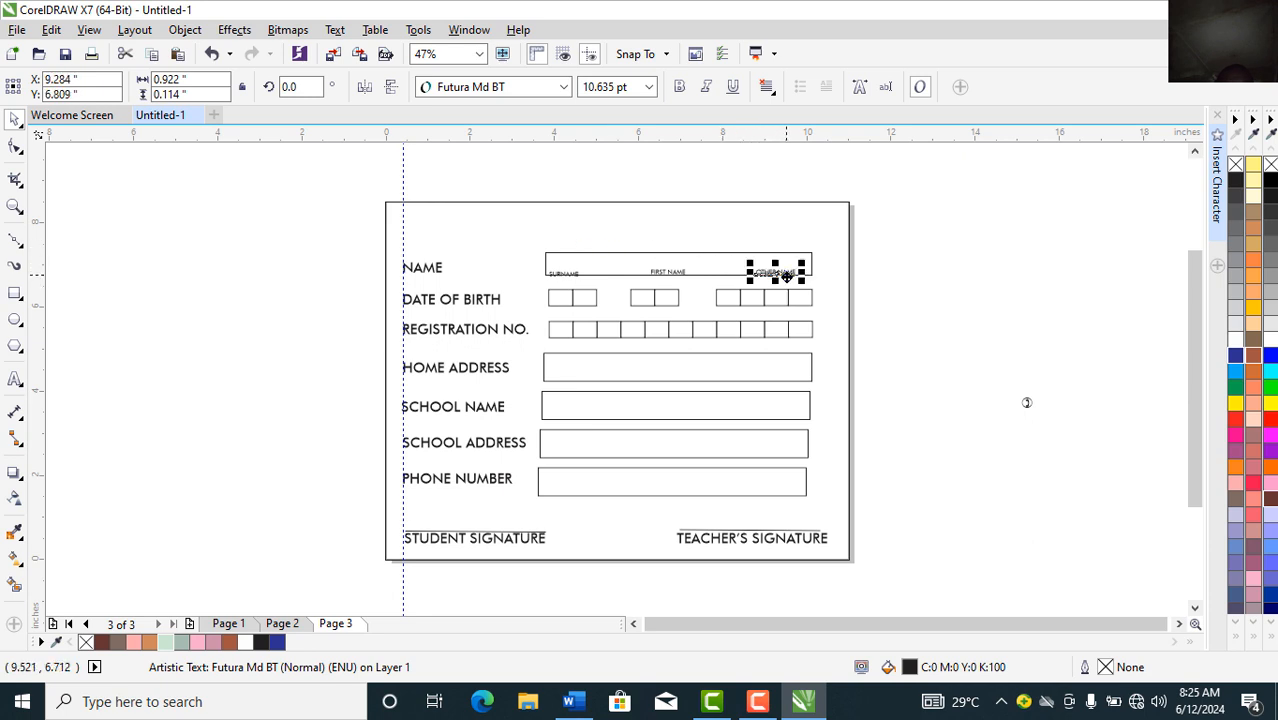
click(15, 207)
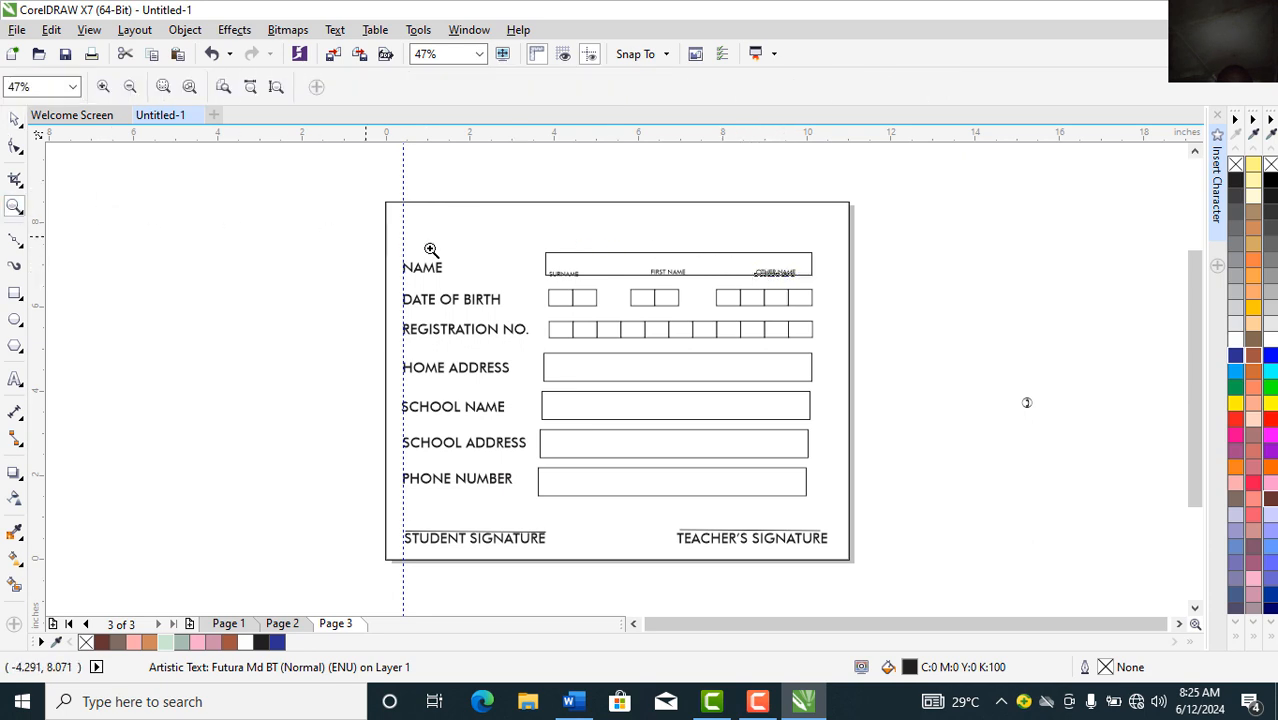
drag(532, 246, 819, 321)
Step: Place SURNAME, FIRST NAME and OTHER NAME just below the NAME box line, each at 8 pt
click(15, 118)
click(191, 362)
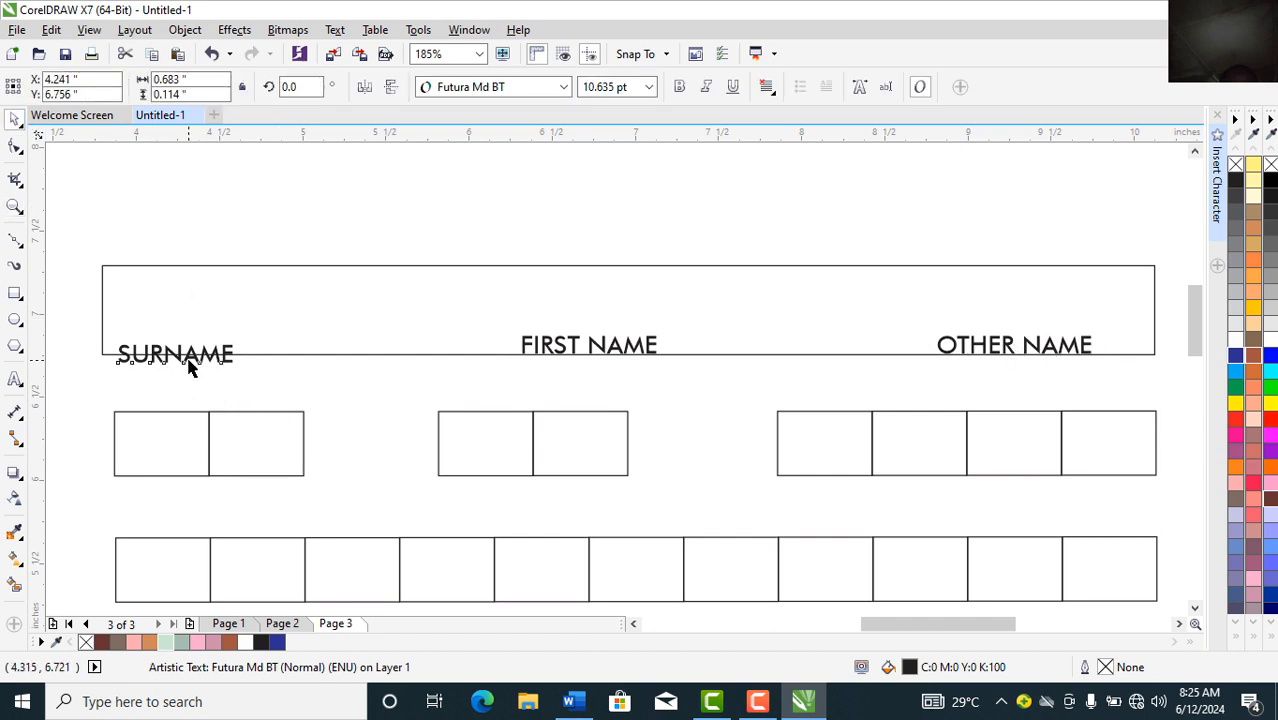
drag(182, 376, 180, 377)
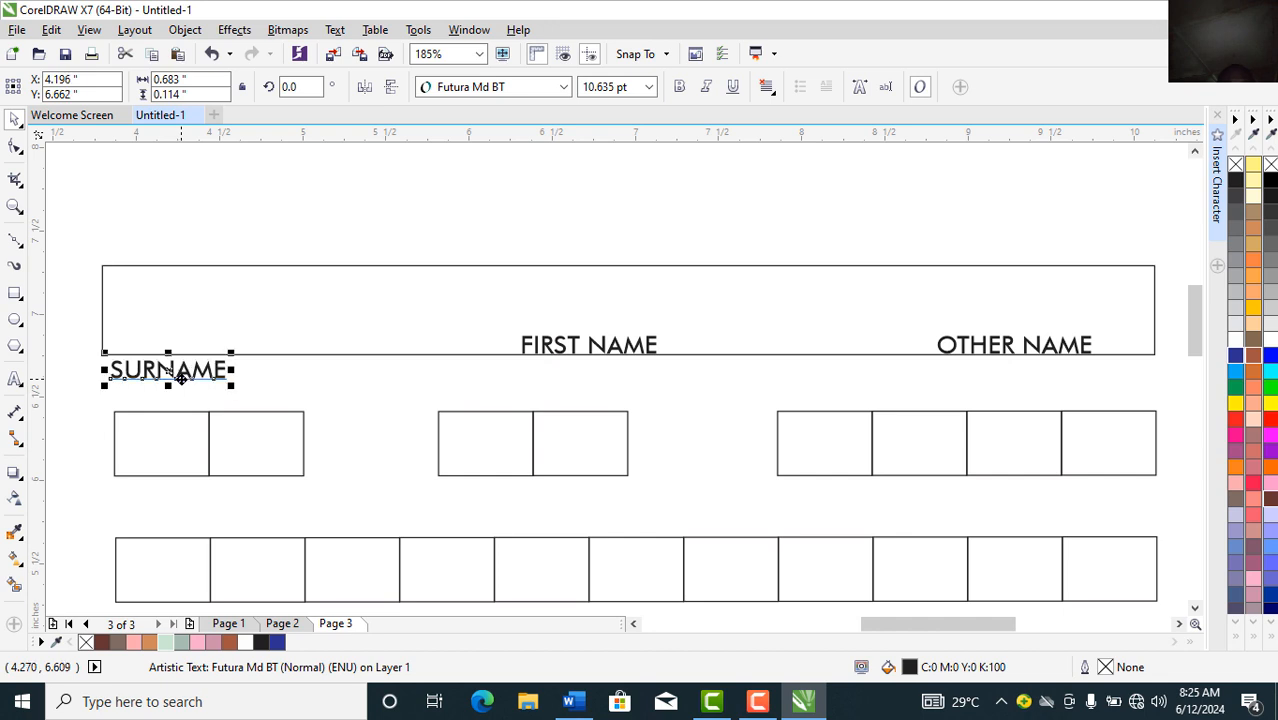
click(648, 87)
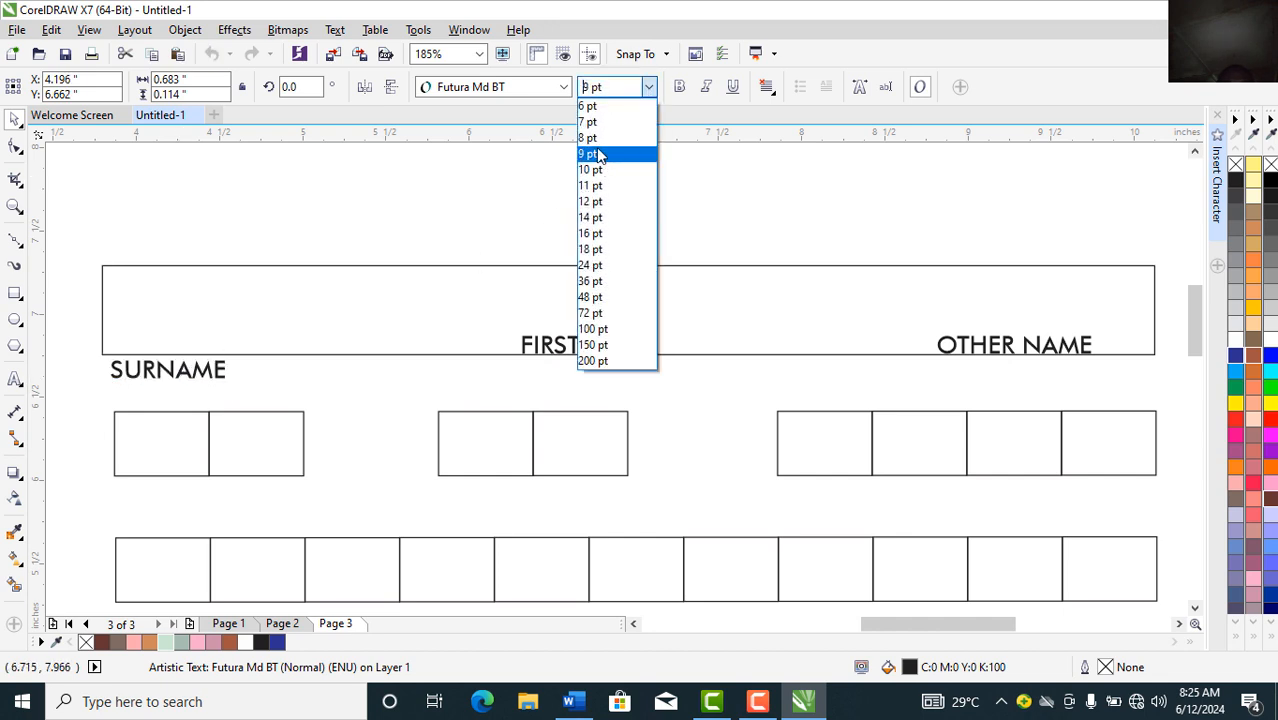
click(598, 140)
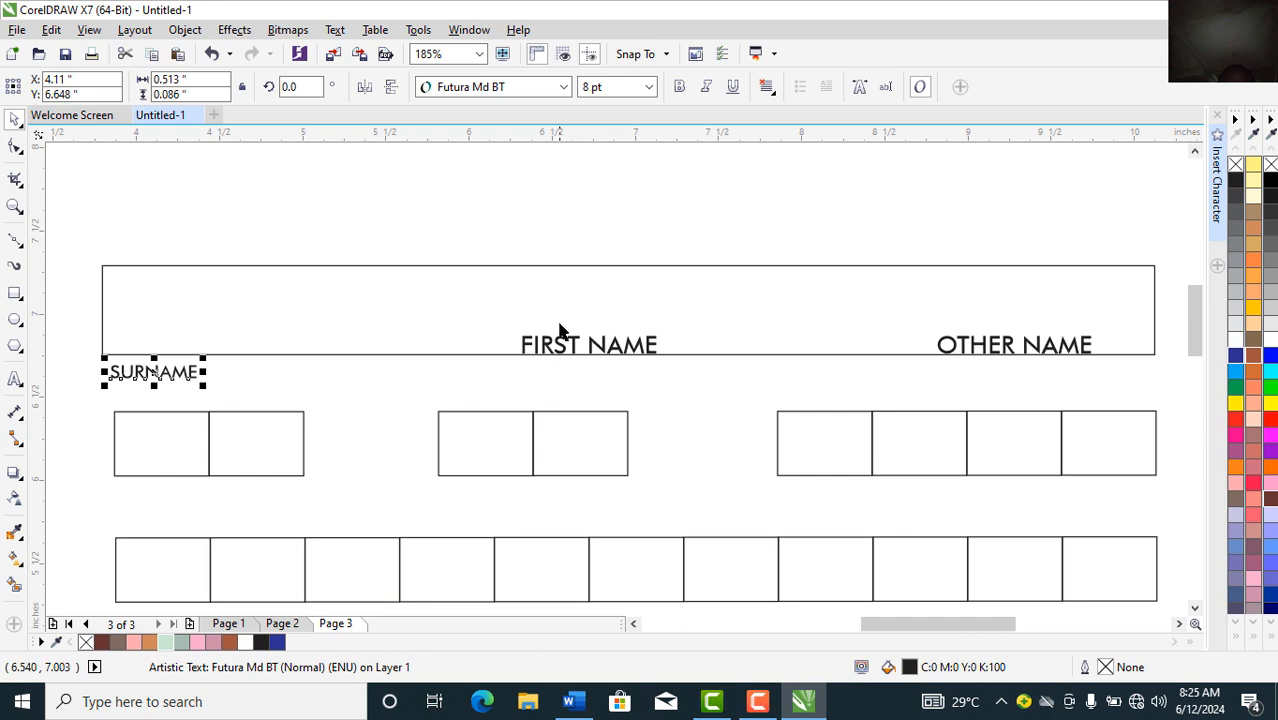
drag(560, 345, 550, 363)
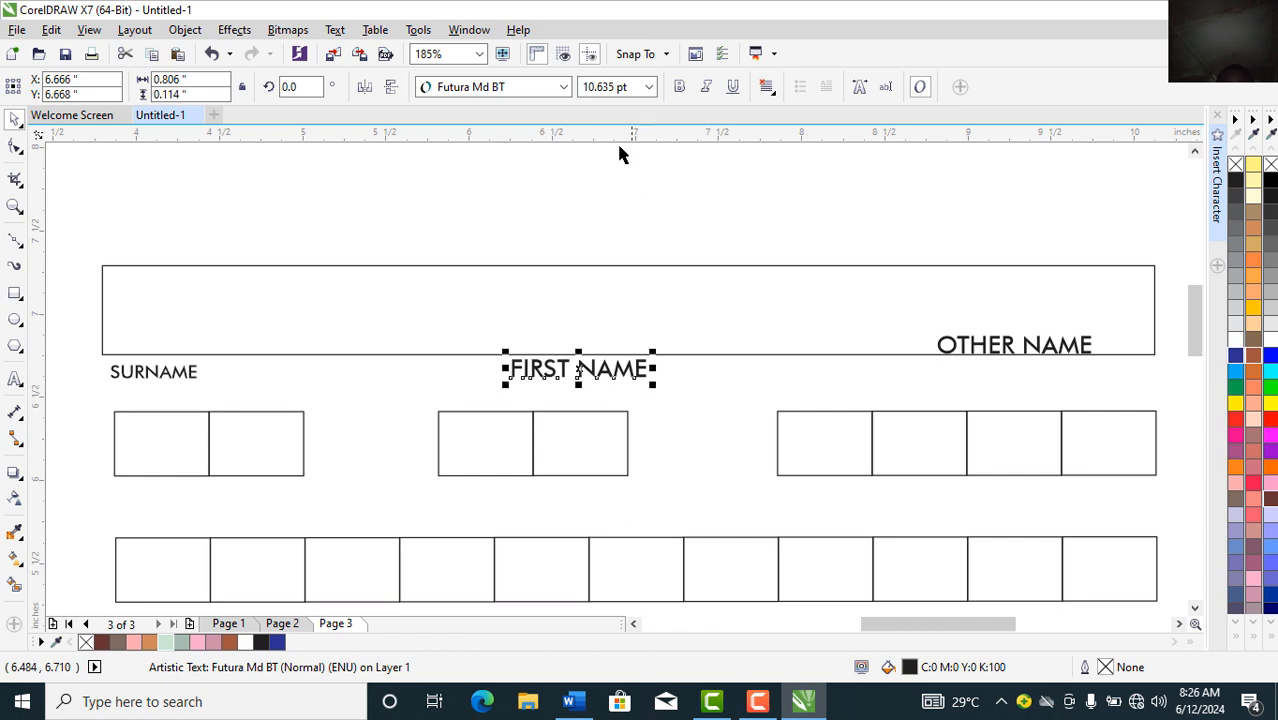
click(648, 87)
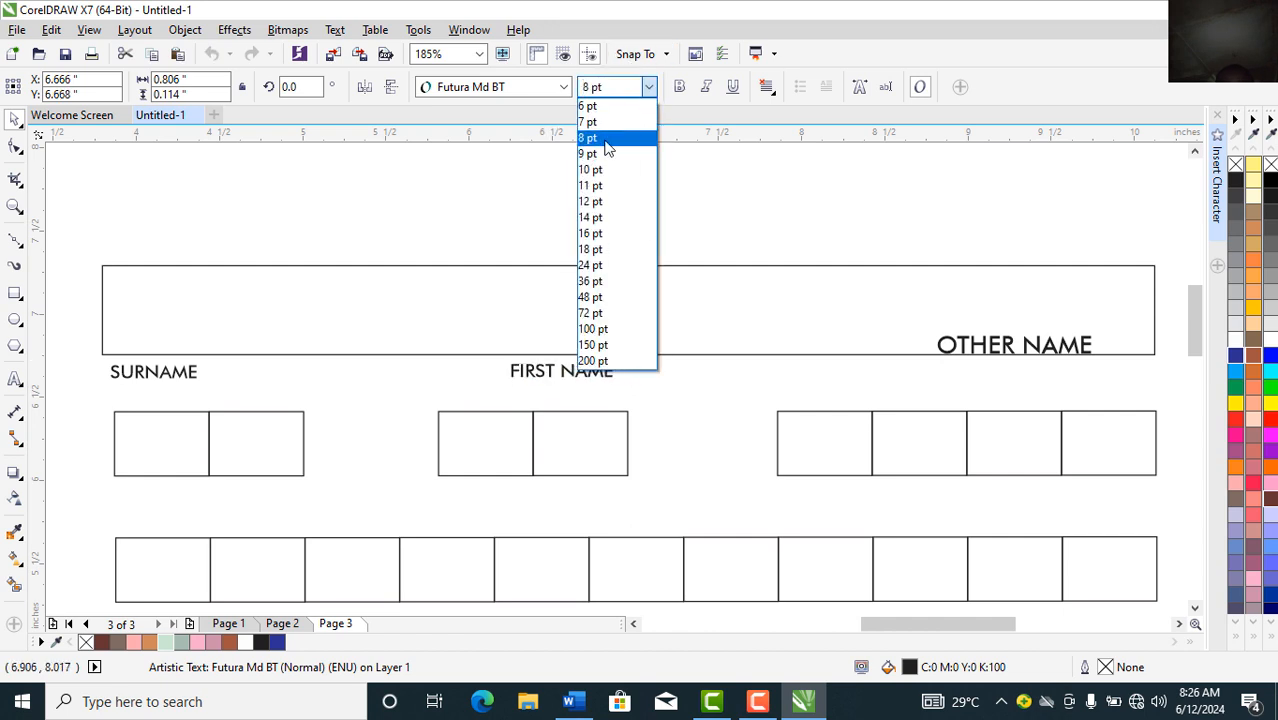
click(607, 139)
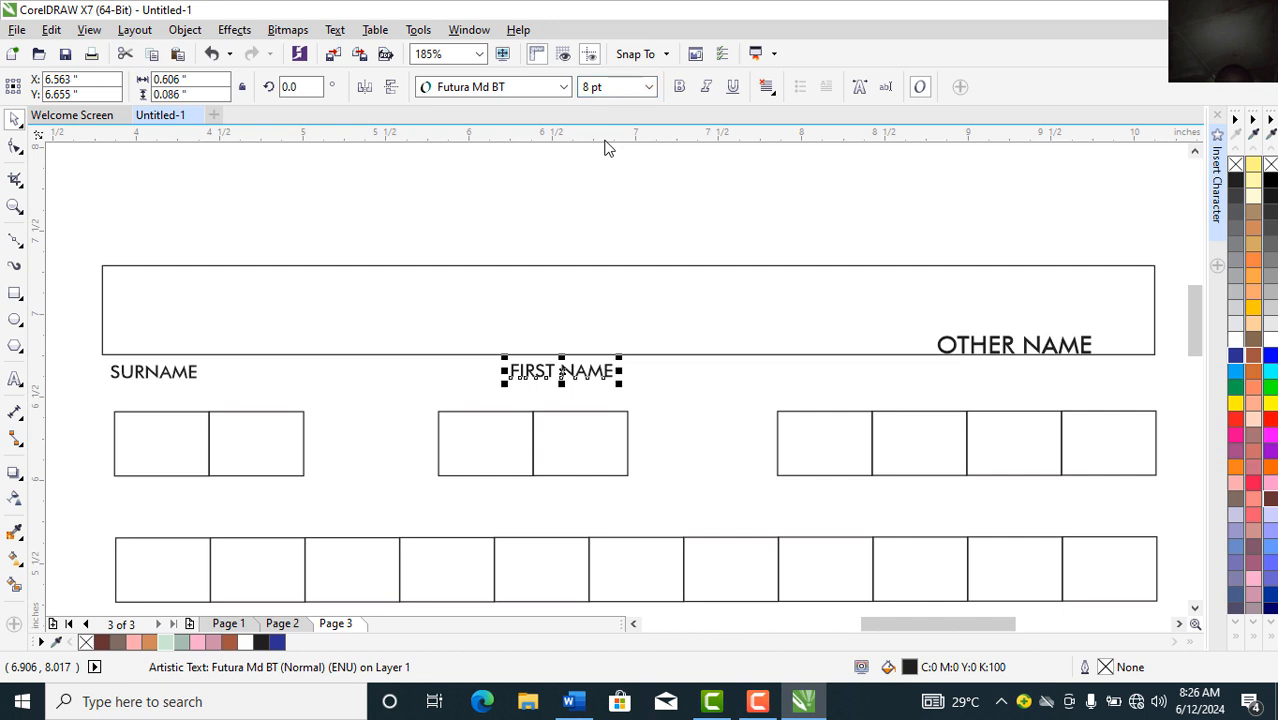
click(975, 350)
drag(974, 345, 924, 372)
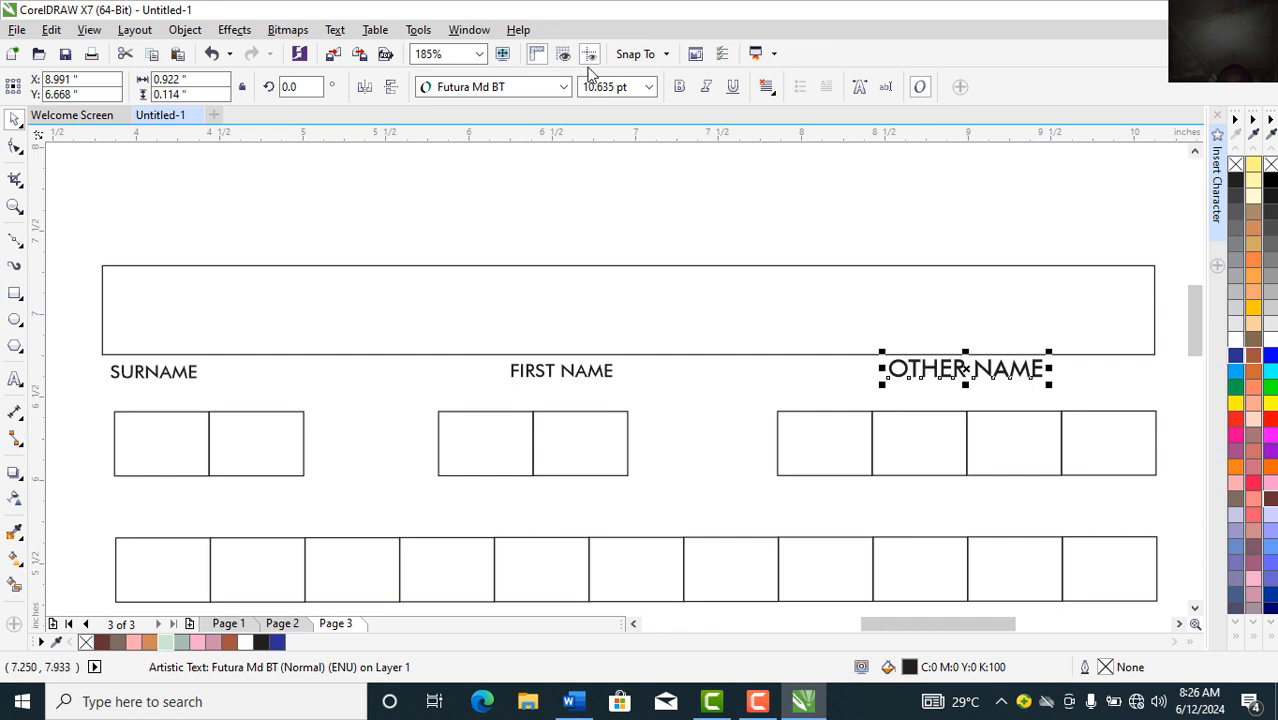
click(650, 87)
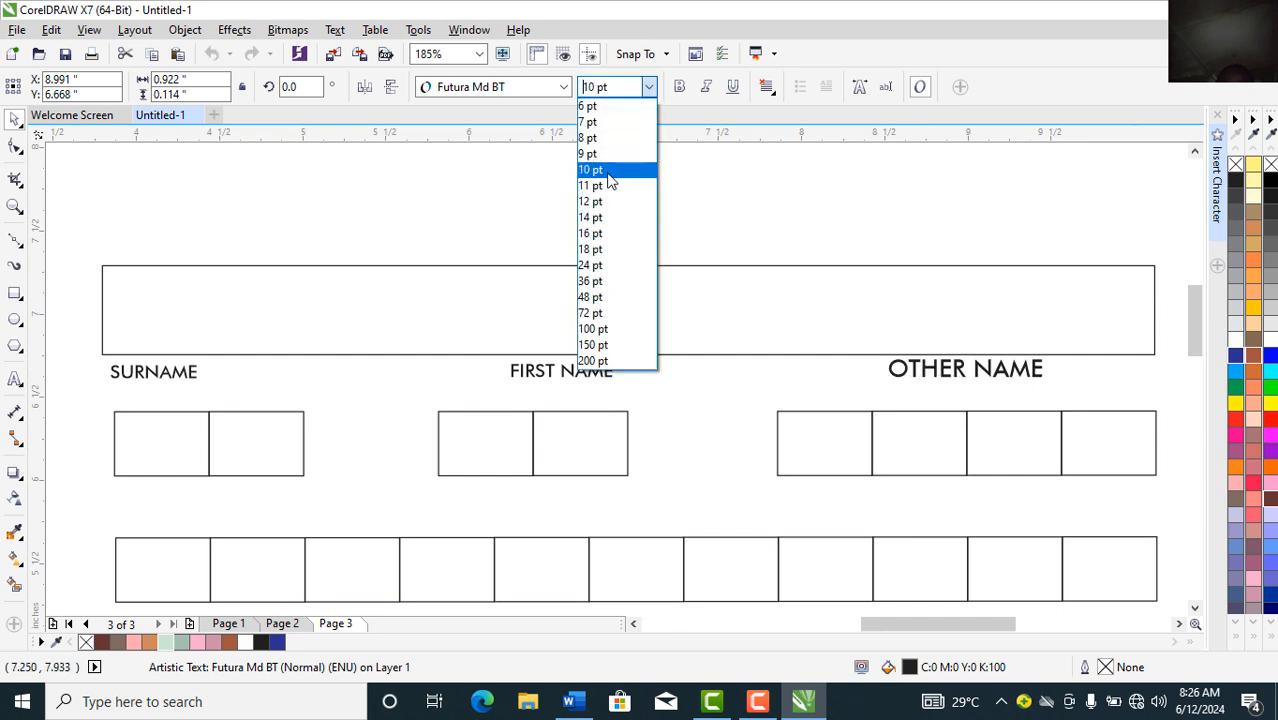
click(598, 139)
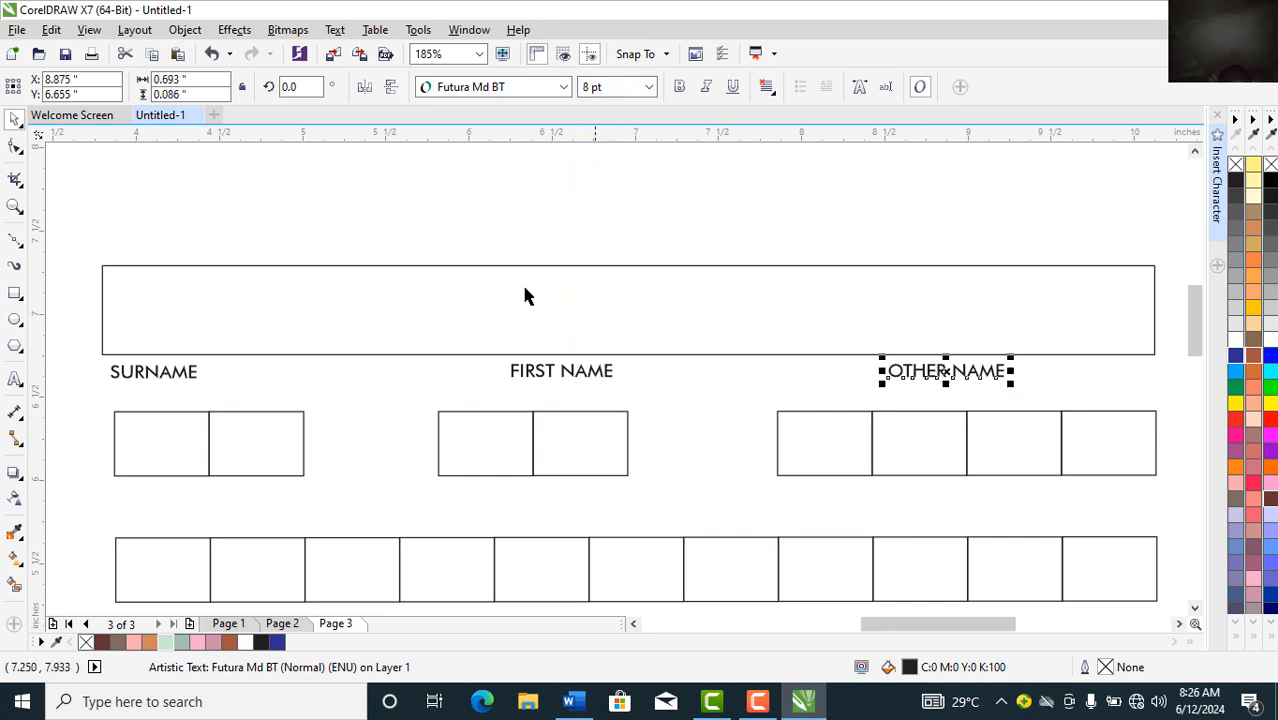
Step: Copy the SURNAME caption beneath the first date boxes and begin editing its text
click(176, 378)
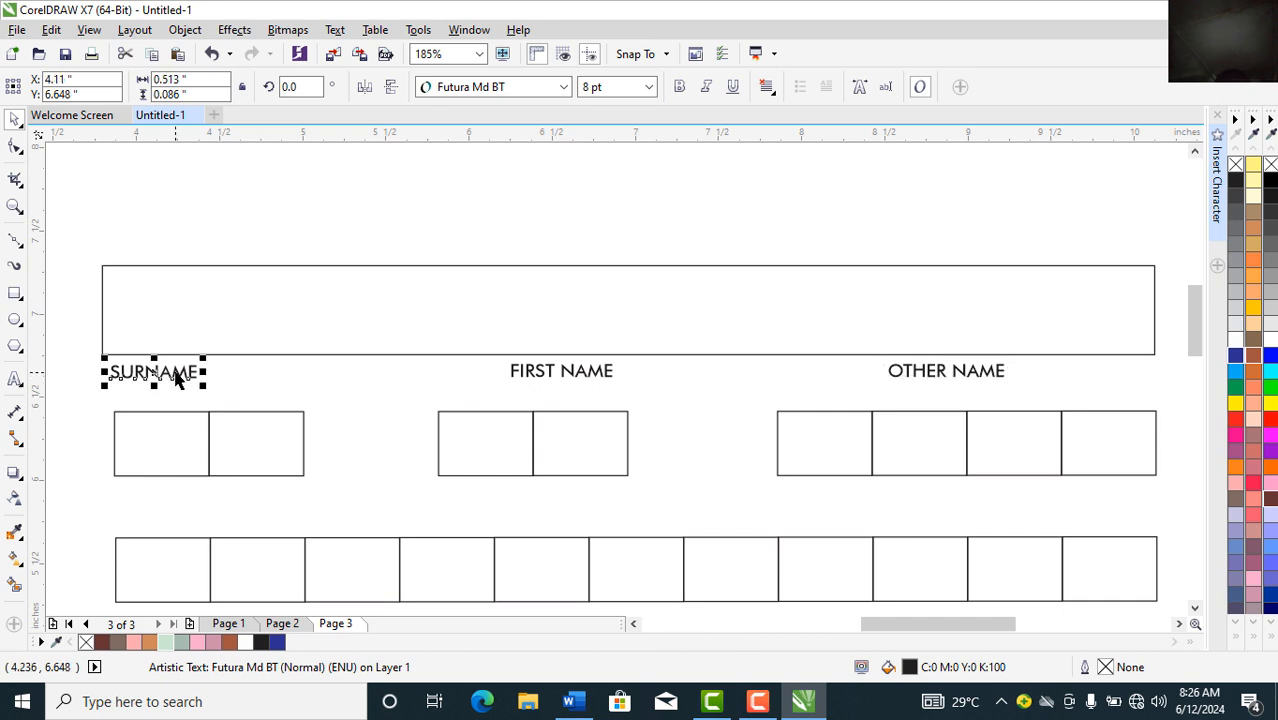
drag(153, 372, 208, 491)
double_click(208, 491)
Step: Change the copied caption to MM and duplicate it under the middle date boxes as DD
key(Delete)
key(Delete)
key(Delete)
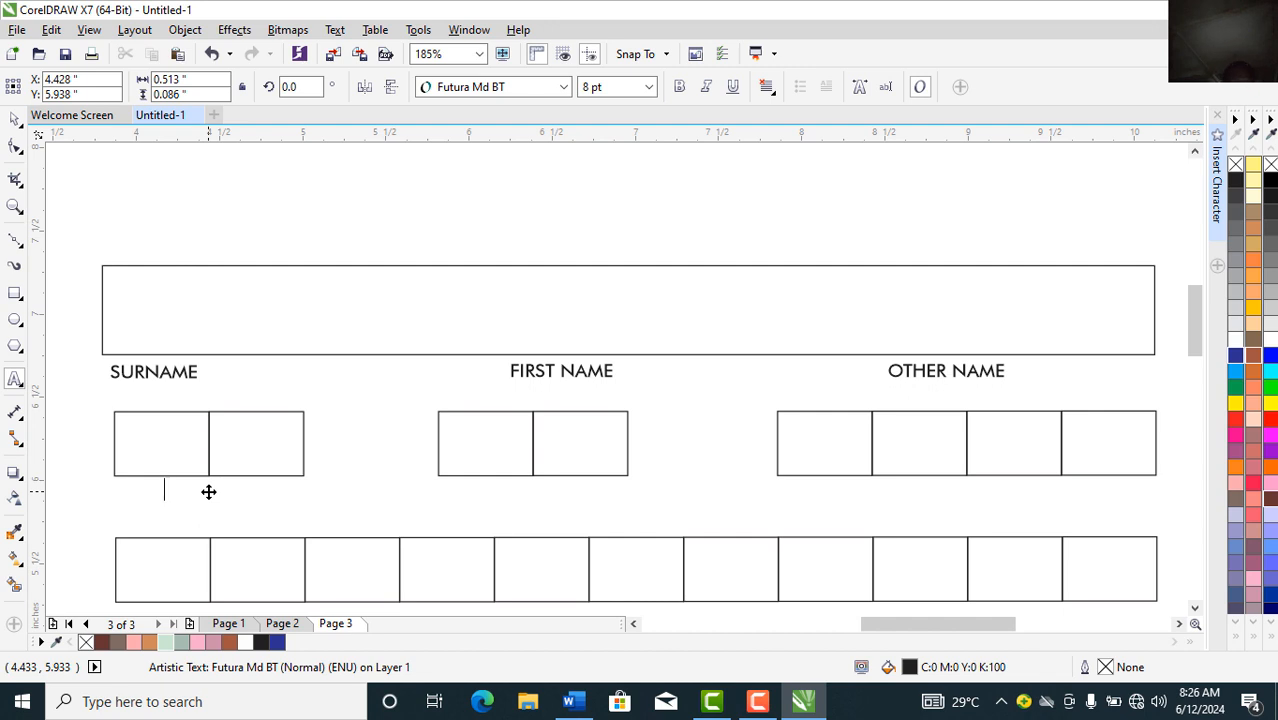
text(MM)
key(Escape)
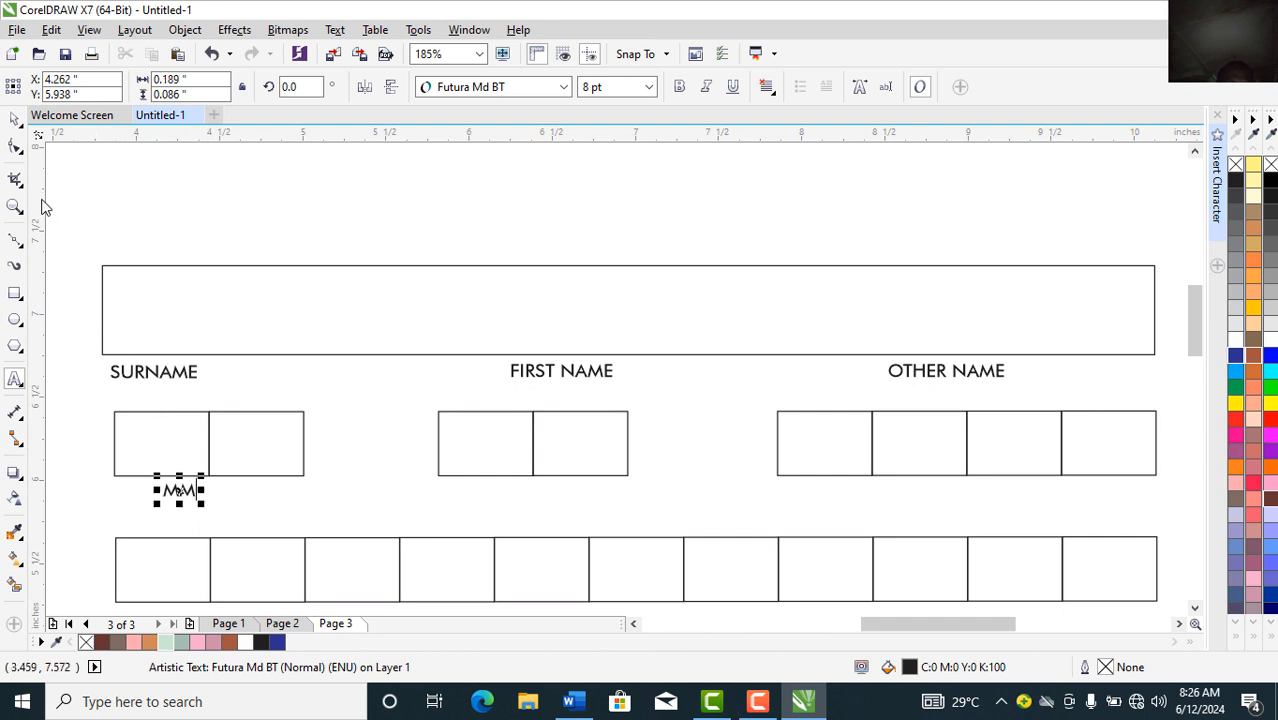
click(20, 126)
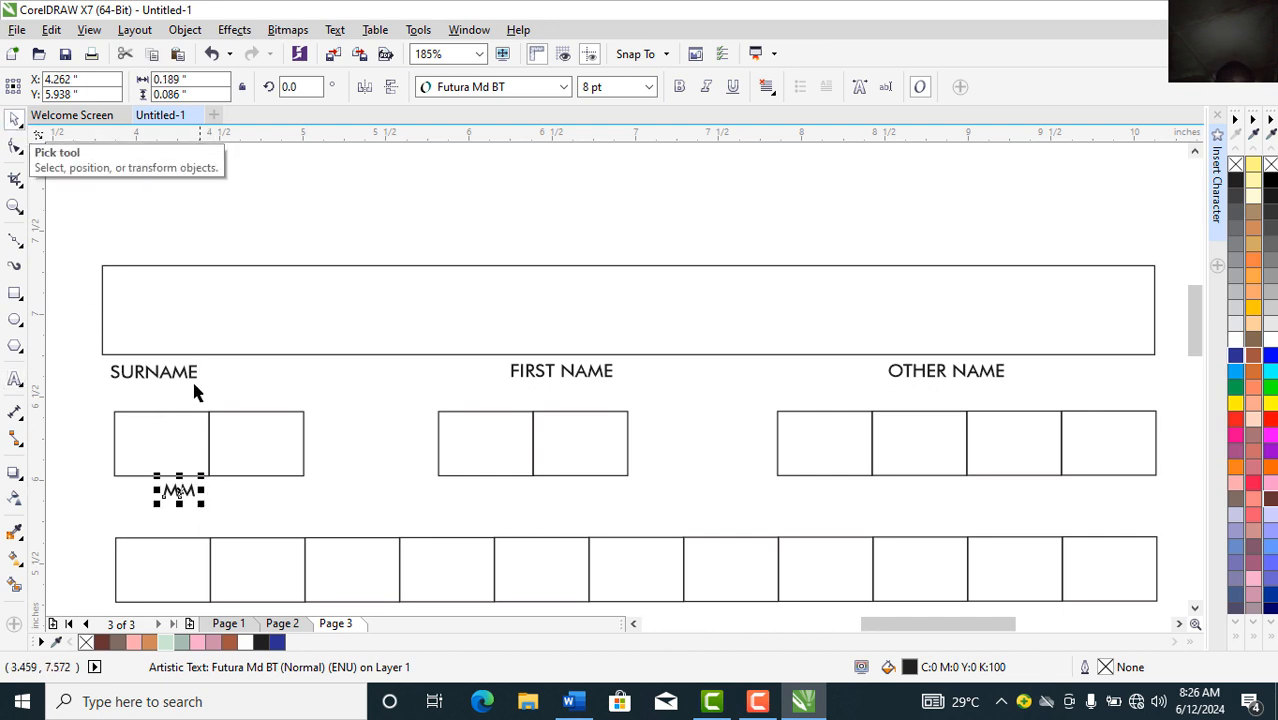
drag(192, 493, 552, 493)
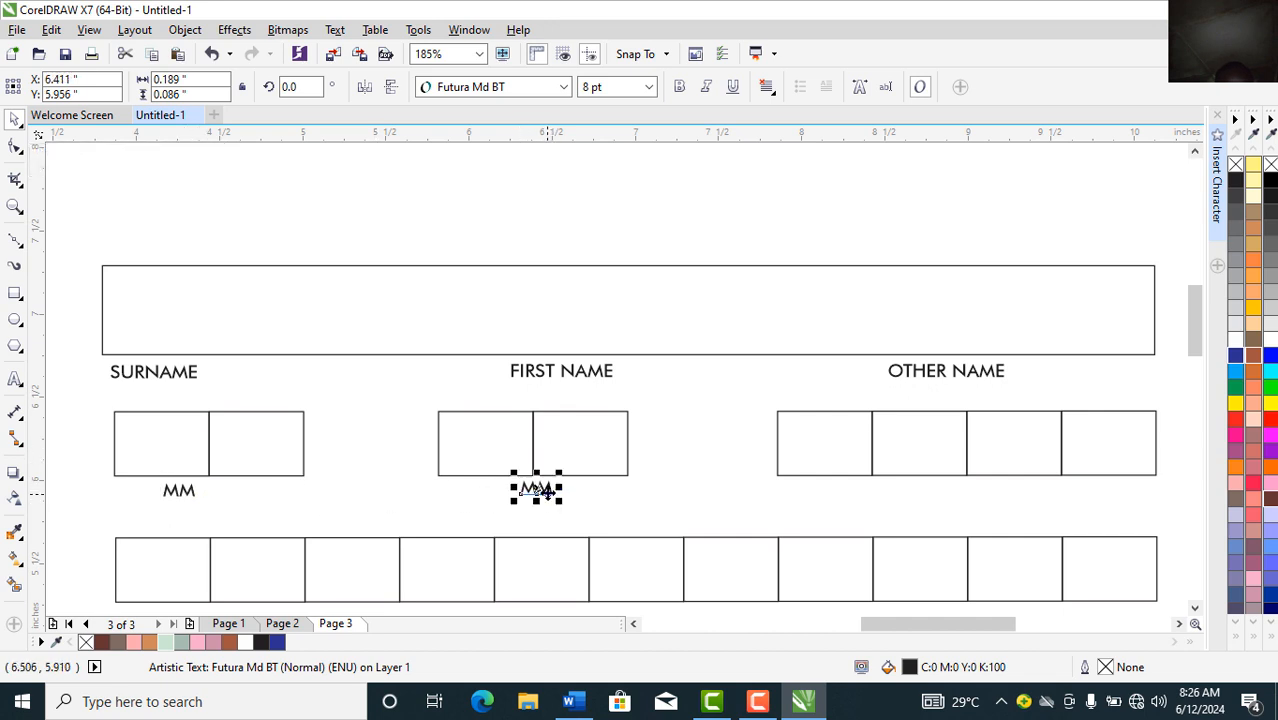
double_click(548, 489)
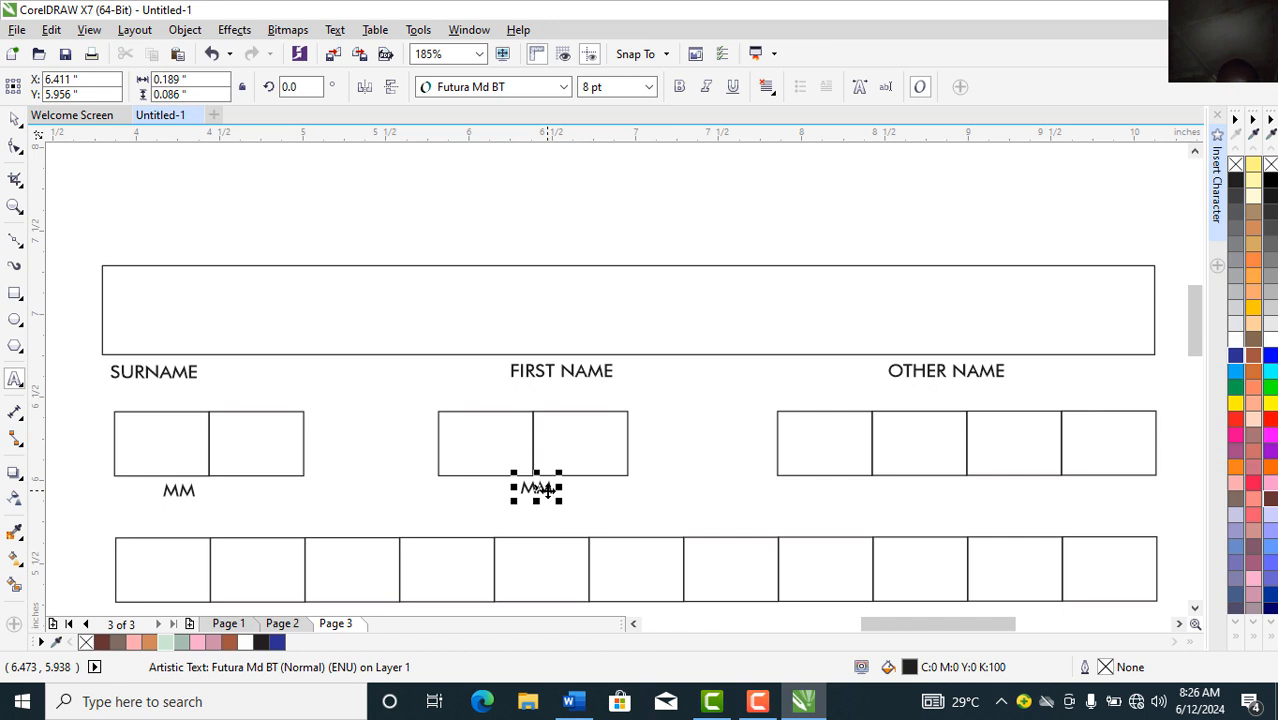
key(BackSpace)
key(BackSpace)
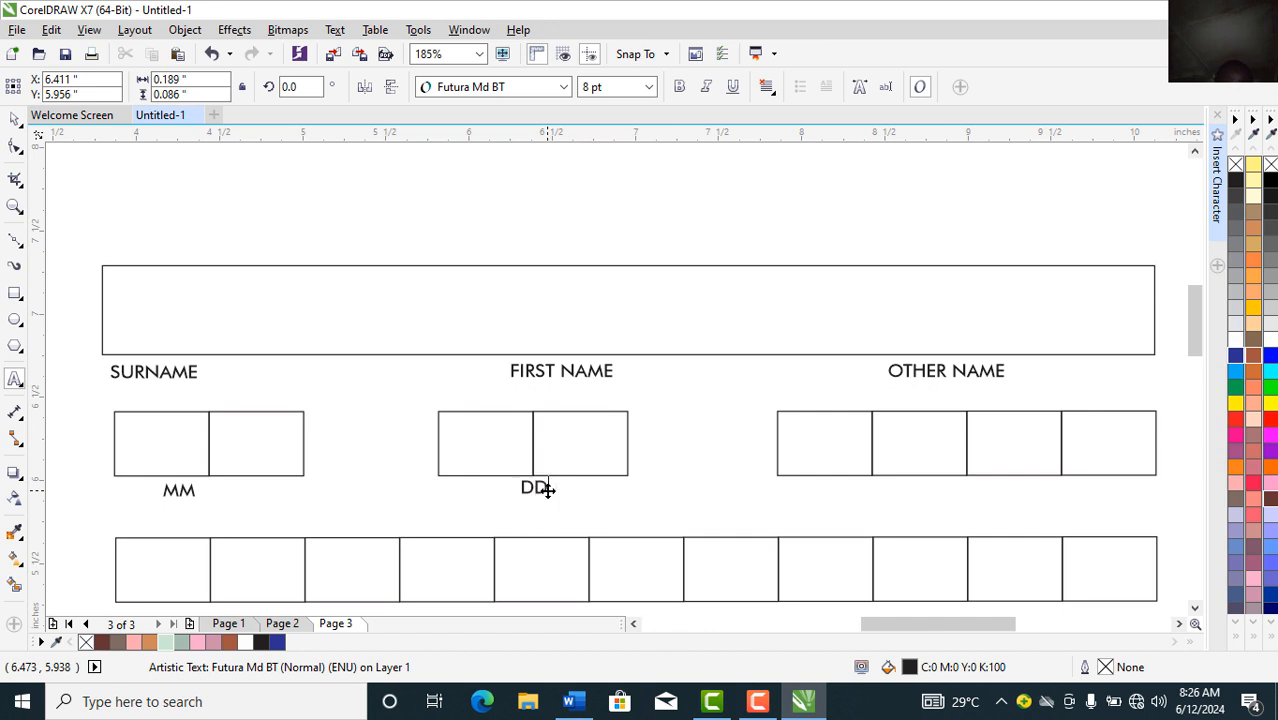
click(14, 122)
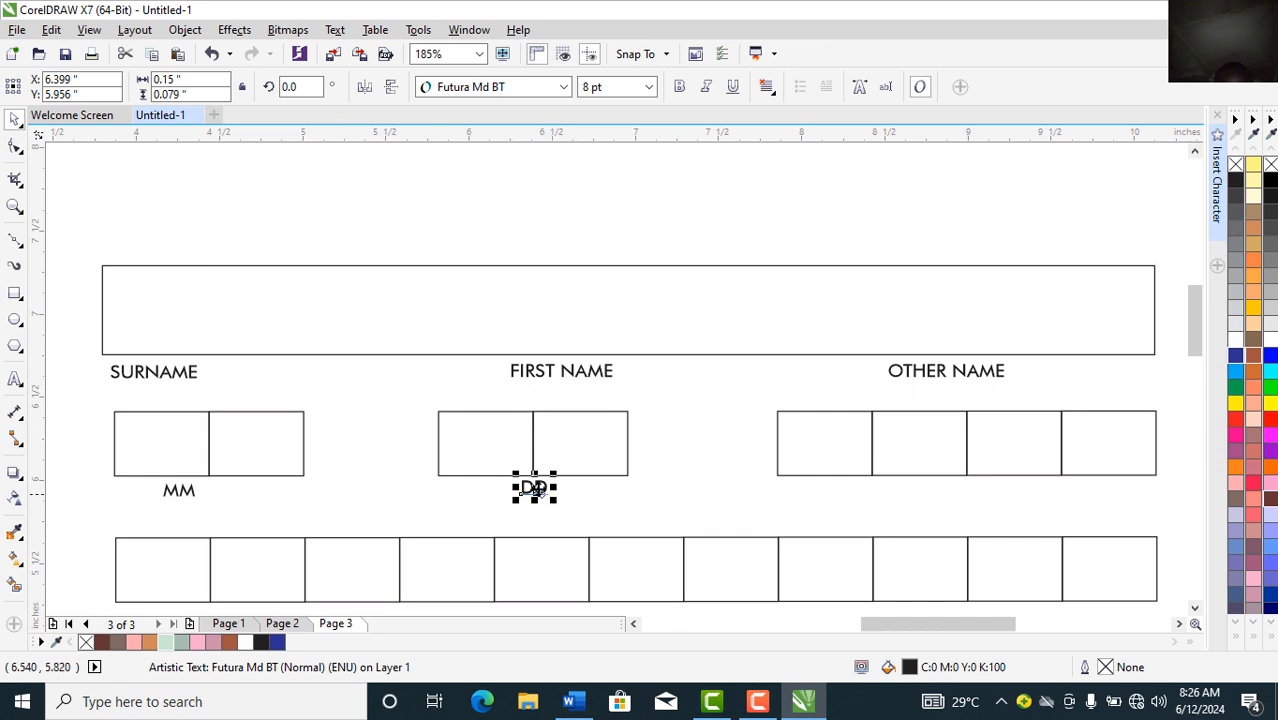
Step: Copy the DD caption under the four-box group and change it to YY
drag(534, 488, 969, 488)
double_click(970, 488)
key(BackSpace)
key(BackSpace)
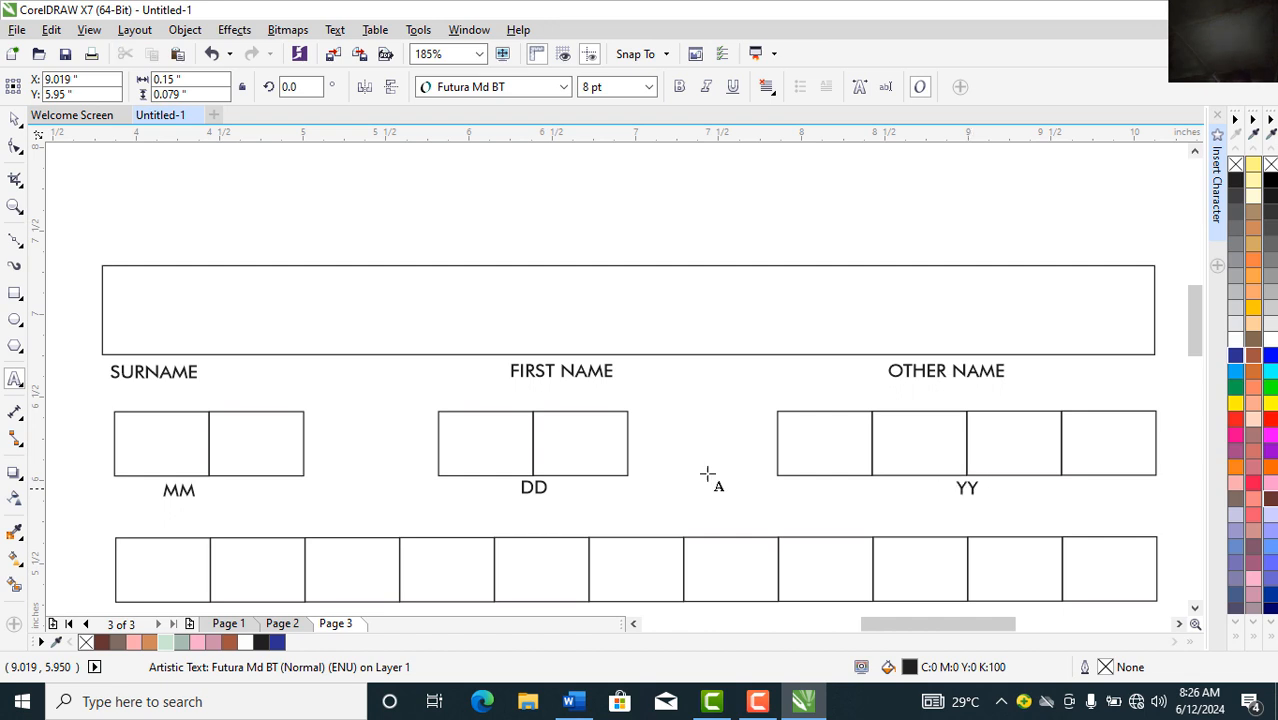
click(15, 119)
click(15, 119)
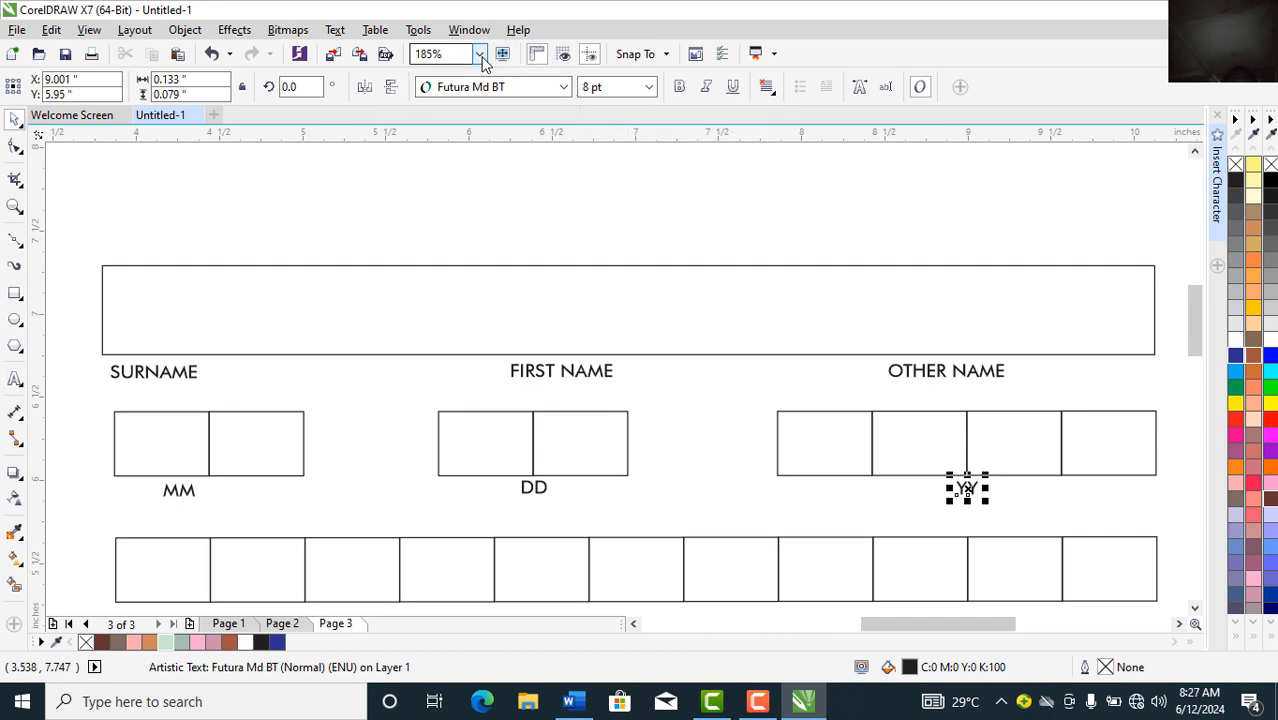
click(480, 55)
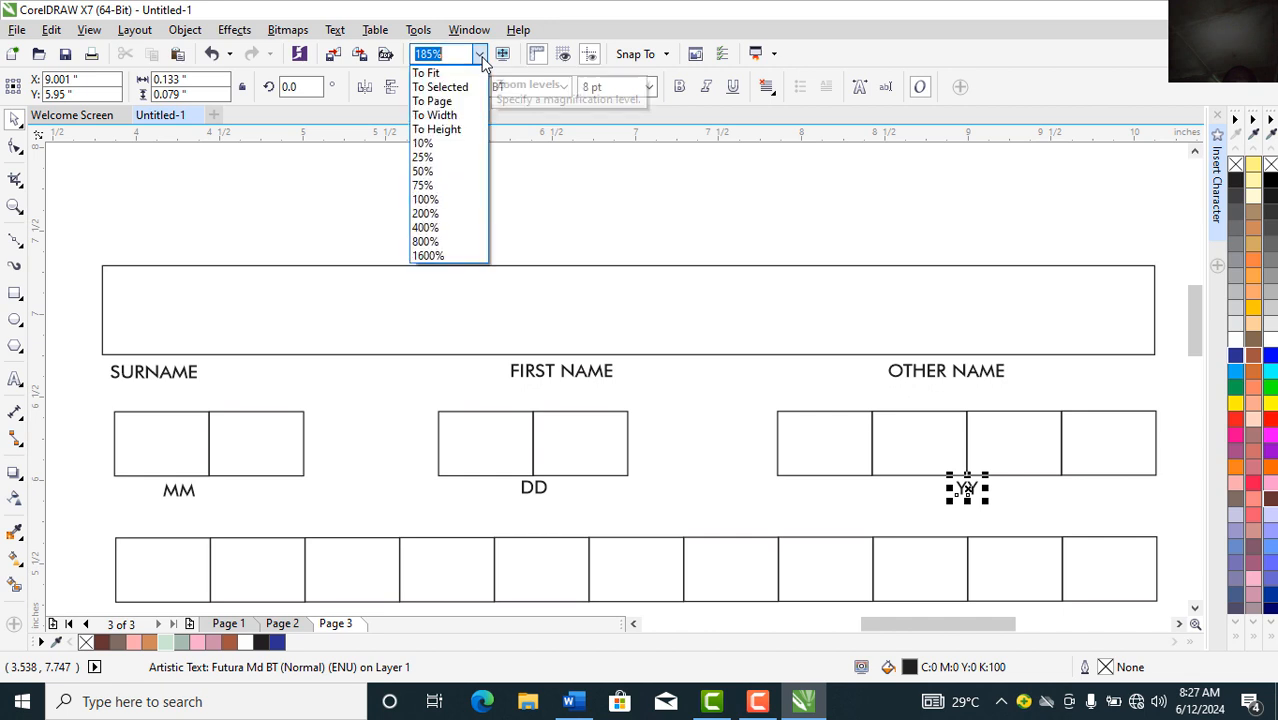
Step: Type PERSONAL INFORMATION in Arial 24 pt and centre it above the form
click(438, 101)
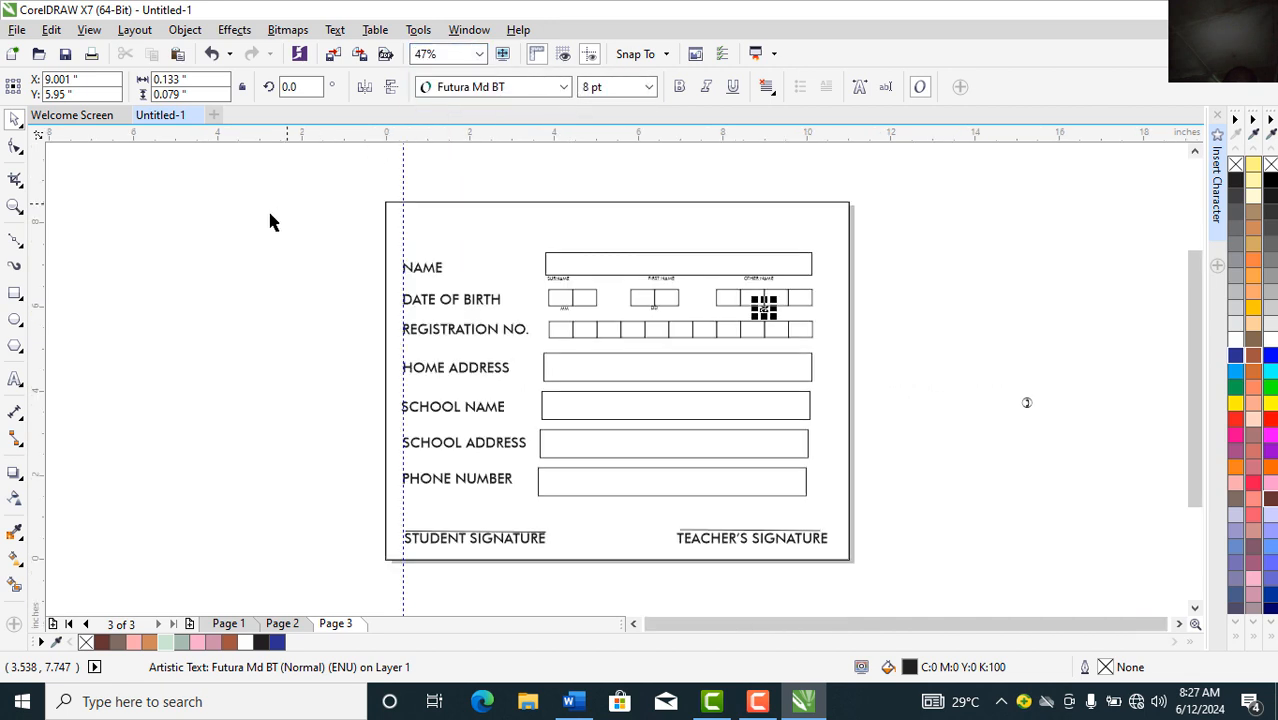
click(151, 288)
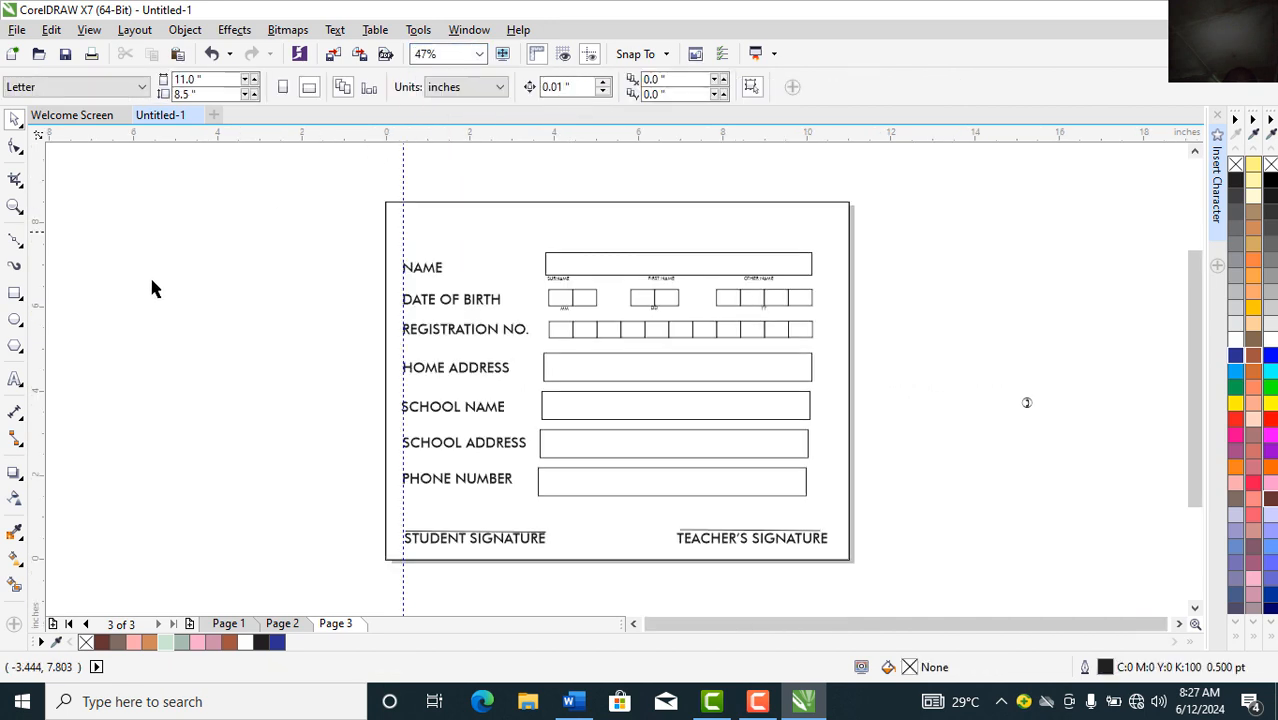
click(15, 380)
click(166, 387)
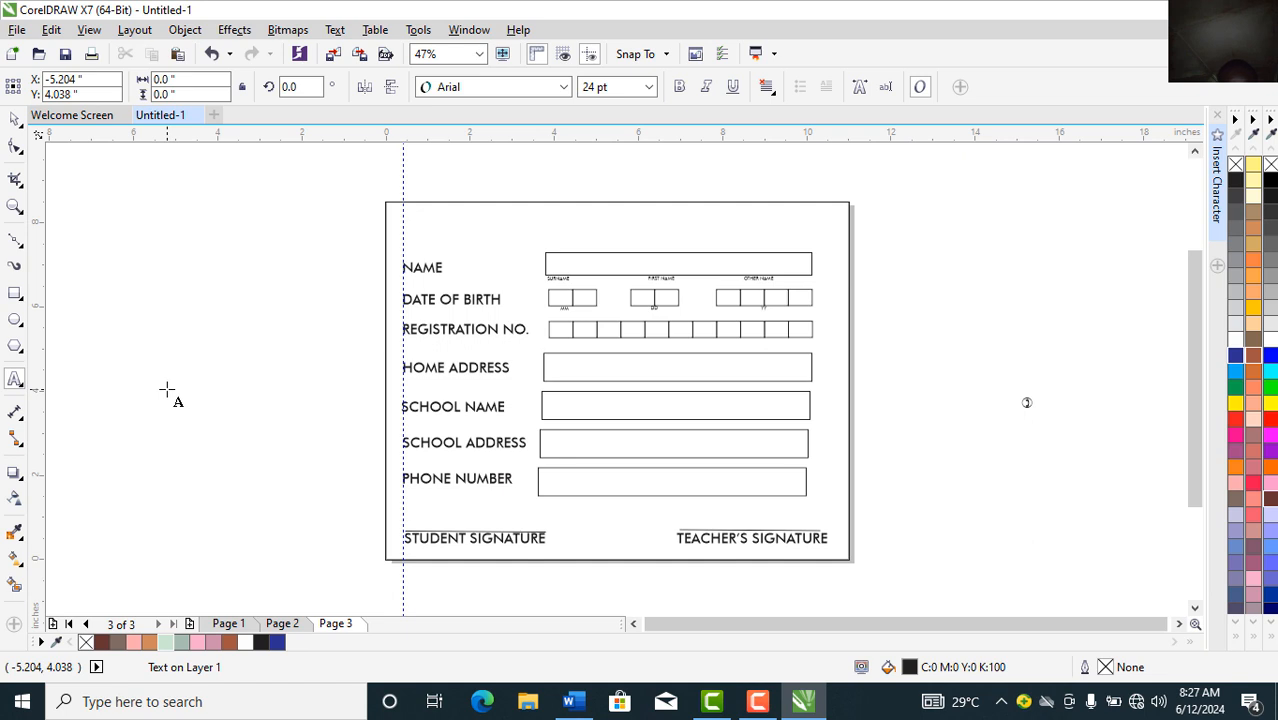
text(ERSONAL)
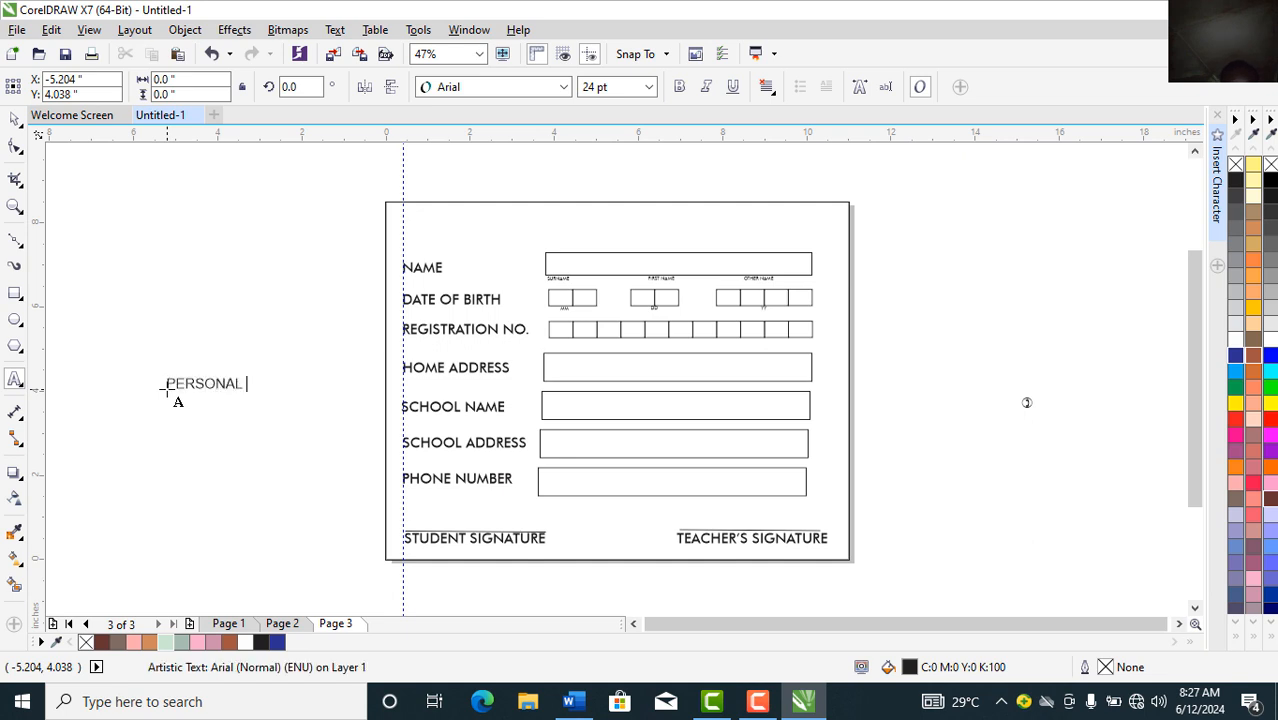
text( INFORMATION)
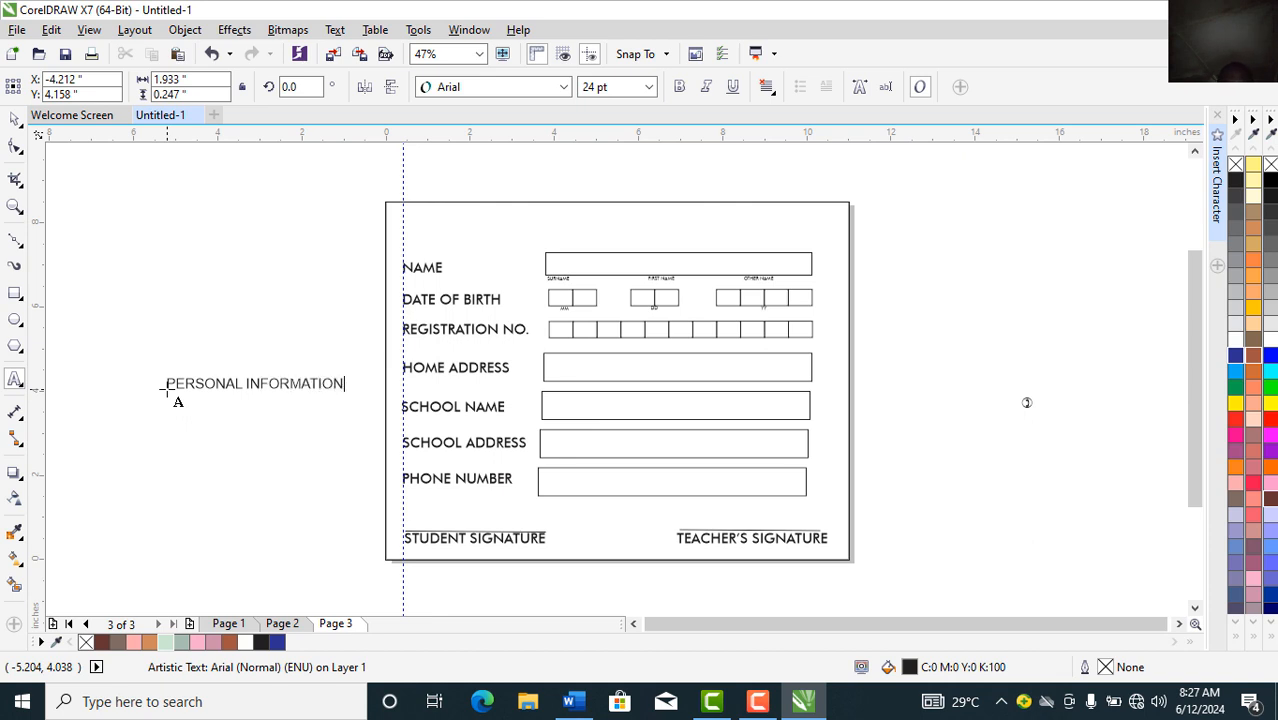
click(15, 118)
mouse_move(273, 383)
mouse_down()
mouse_move(586, 271)
mouse_move(661, 224)
mouse_move(600, 181)
mouse_up()
drag(41, 289, 205, 300)
Step: Draw a wide rectangle and round its corners into a pill shape
click(15, 294)
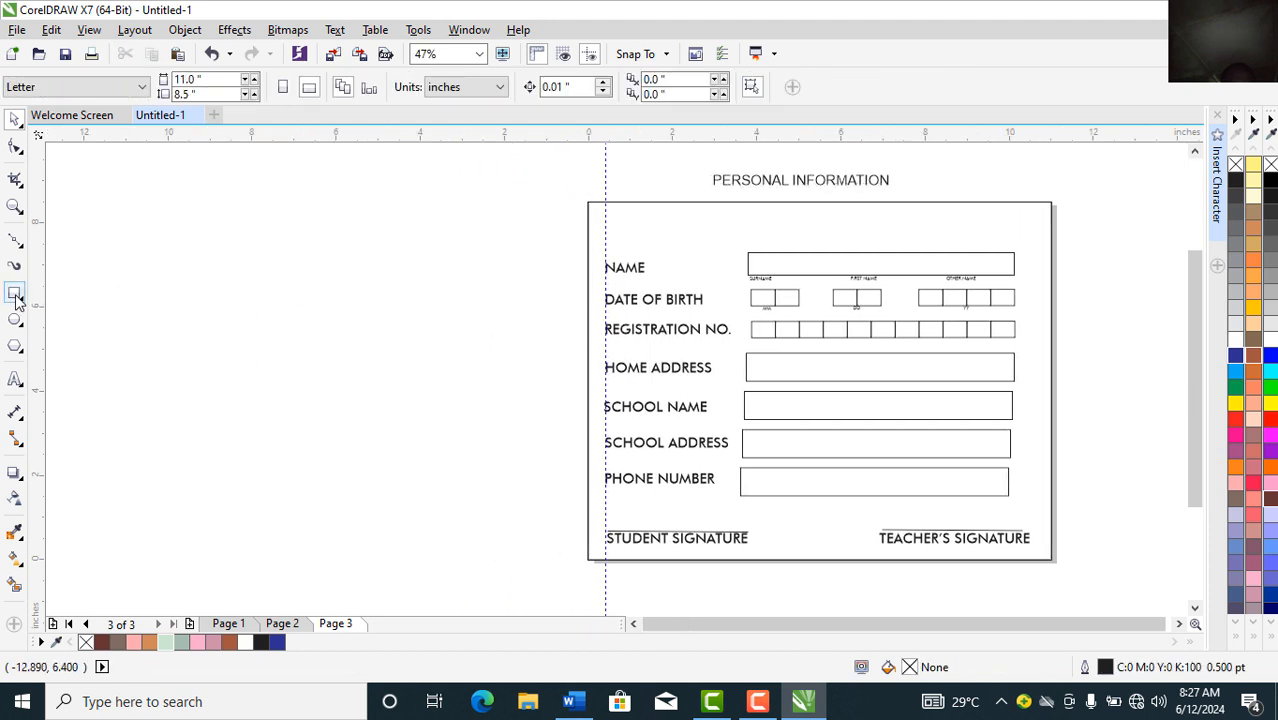
drag(290, 318, 490, 351)
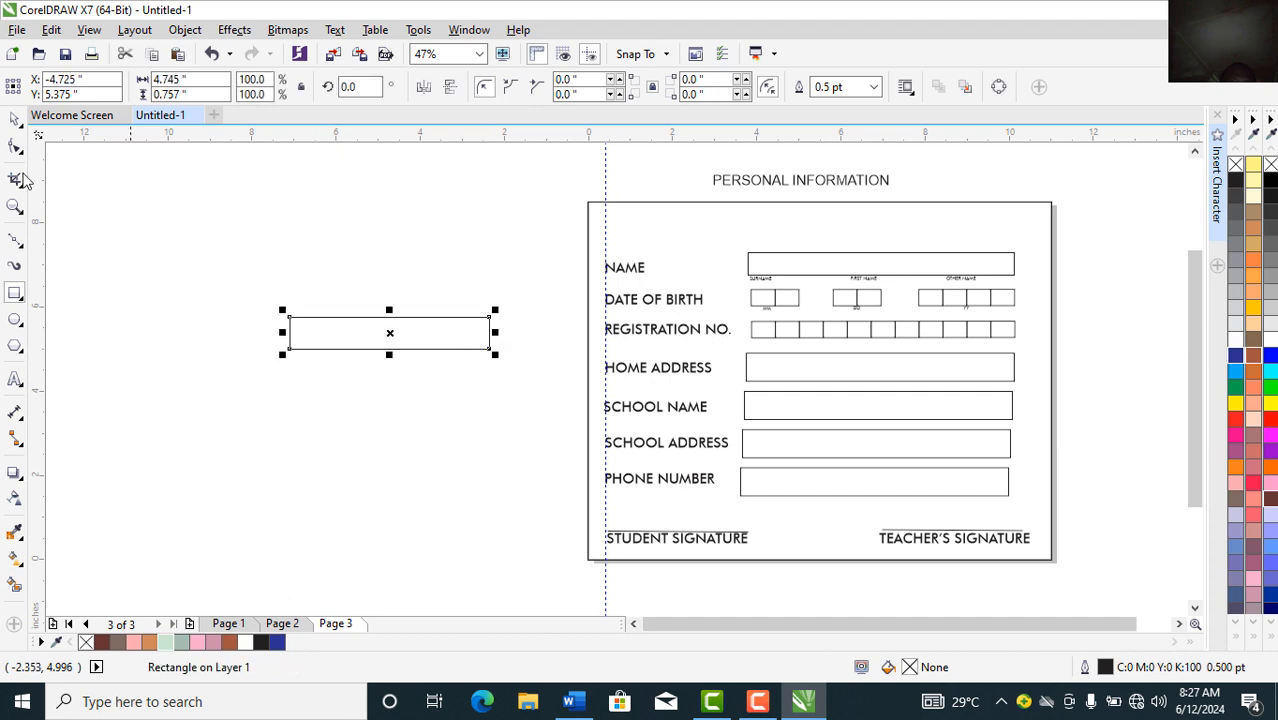
click(14, 120)
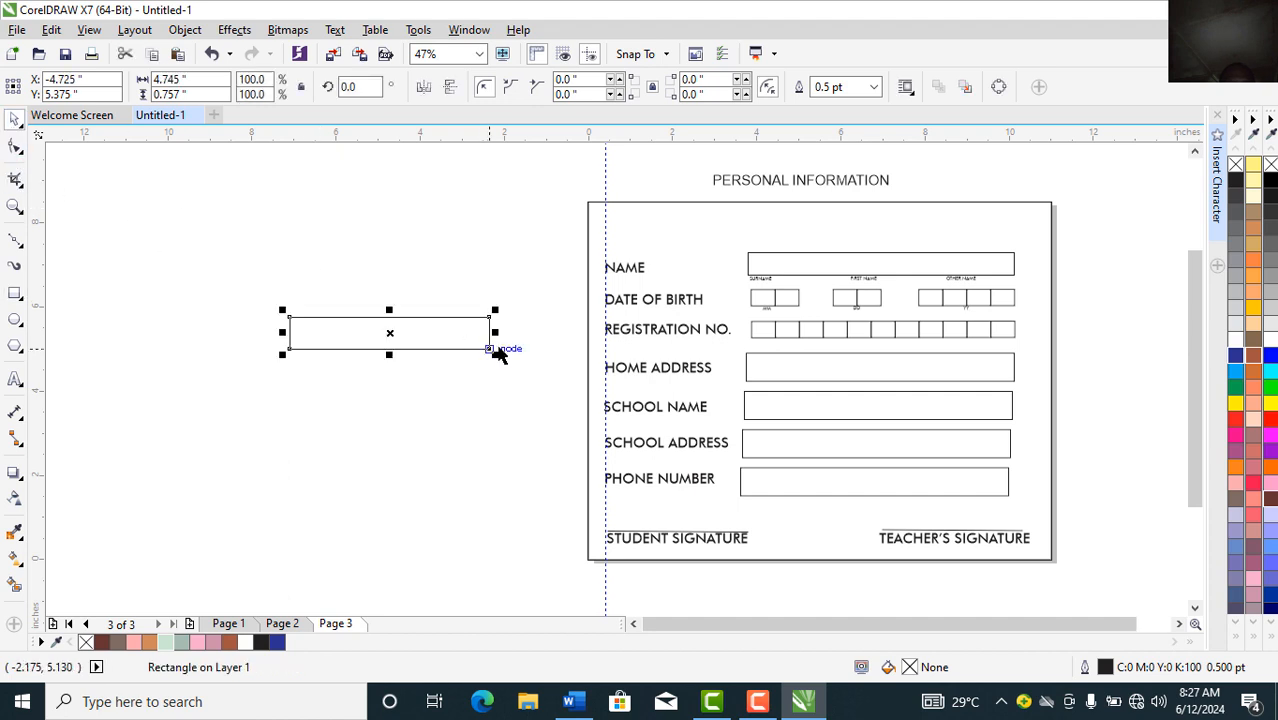
click(15, 148)
drag(289, 350, 306, 361)
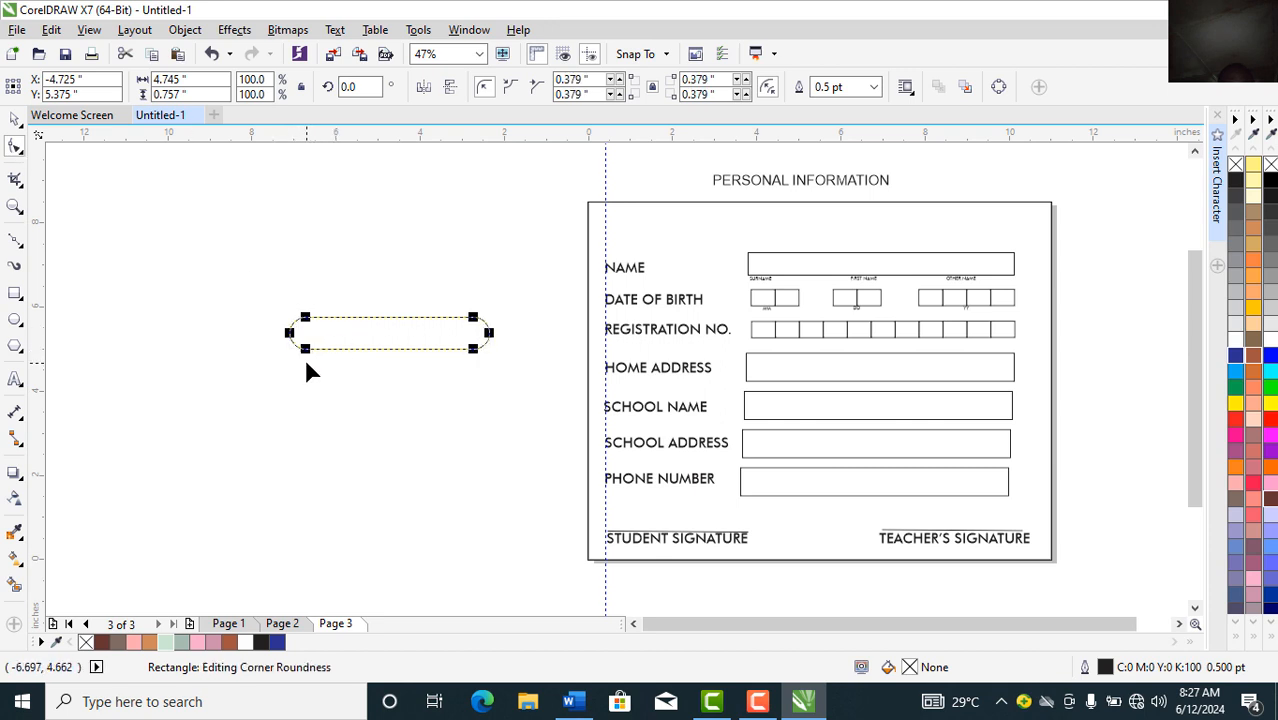
Step: Move the pill onto the form above NAME and scale it to about 62.9%
click(15, 119)
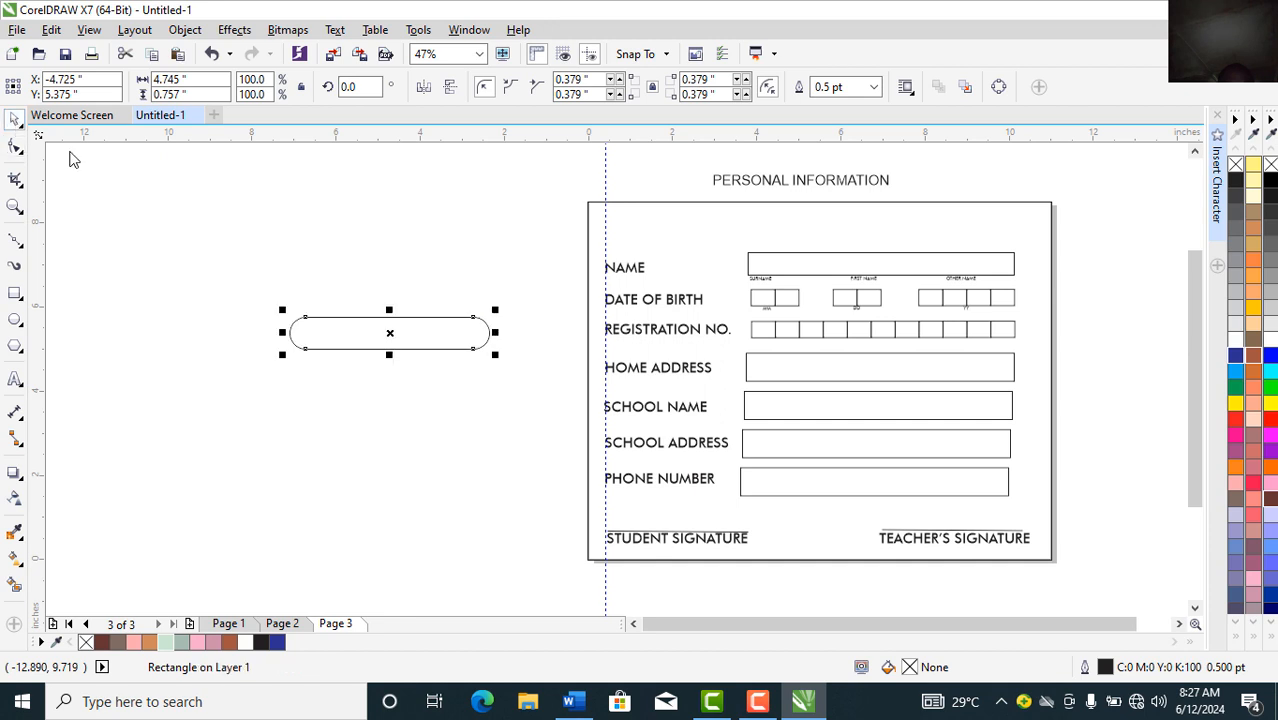
drag(368, 340, 779, 232)
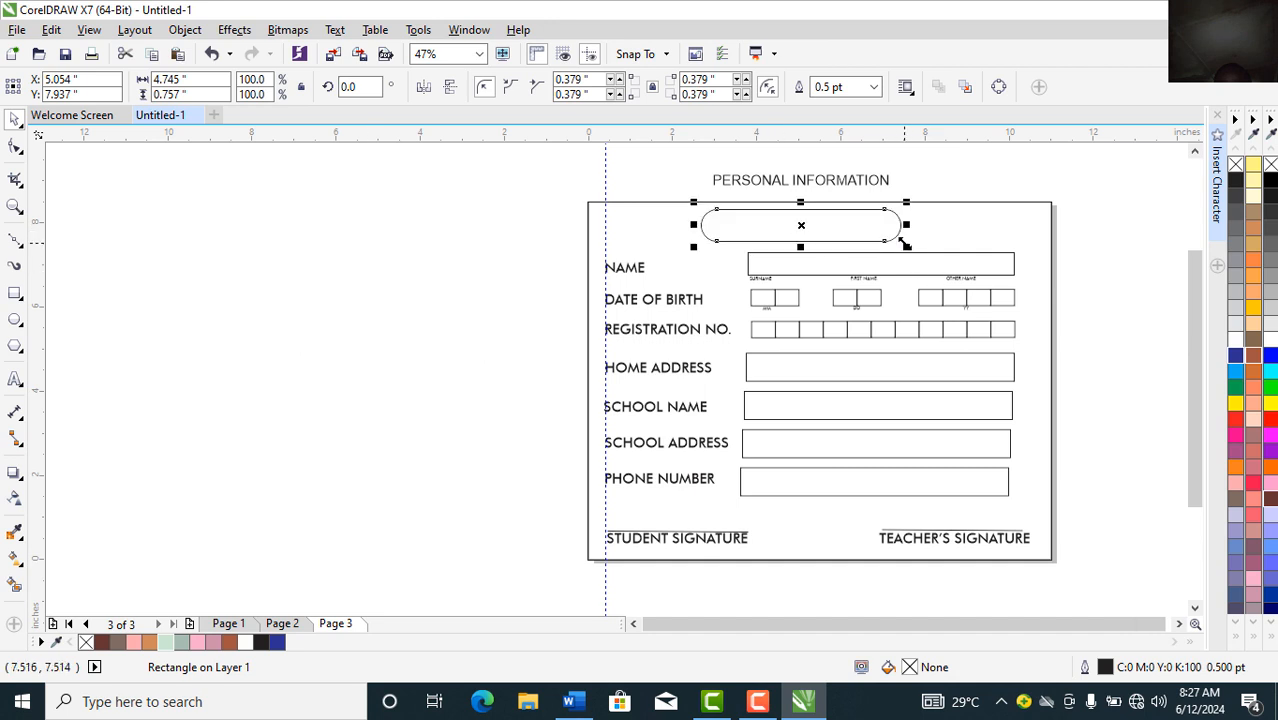
drag(905, 245, 801, 220)
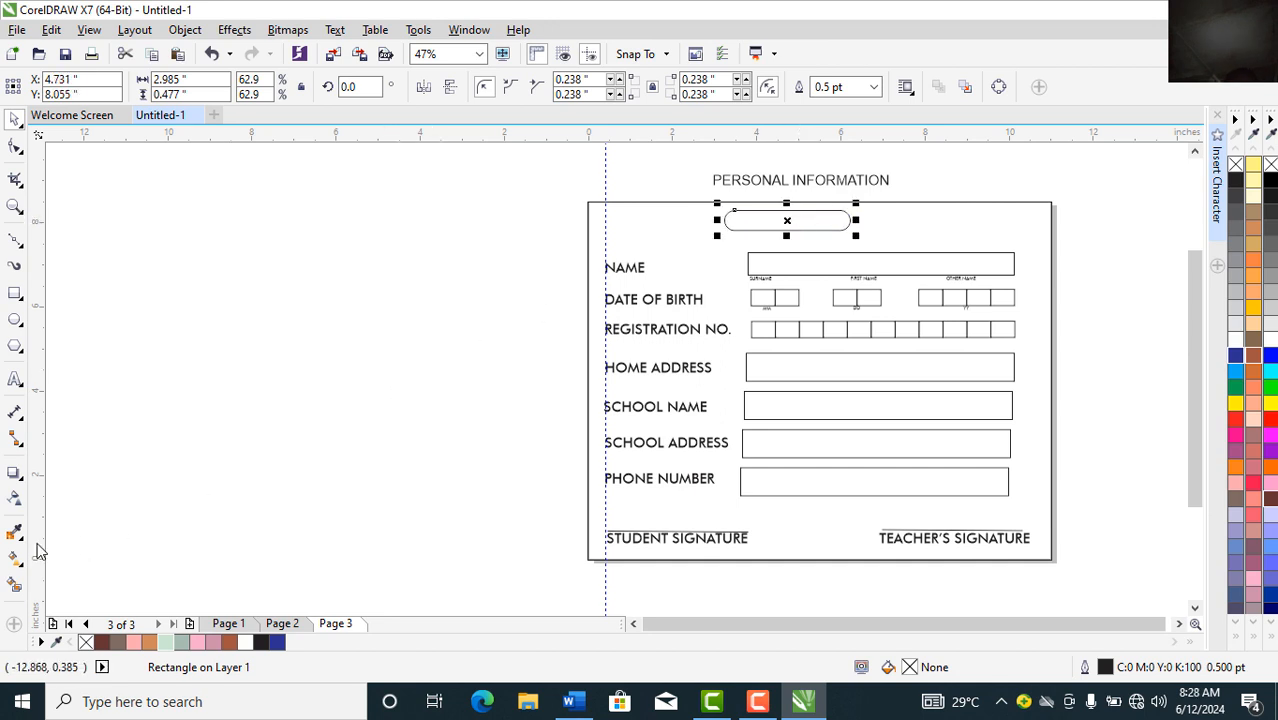
Step: Cast a drop shadow from the pill, then apply Ruby Red to both its fill and outline
click(14, 480)
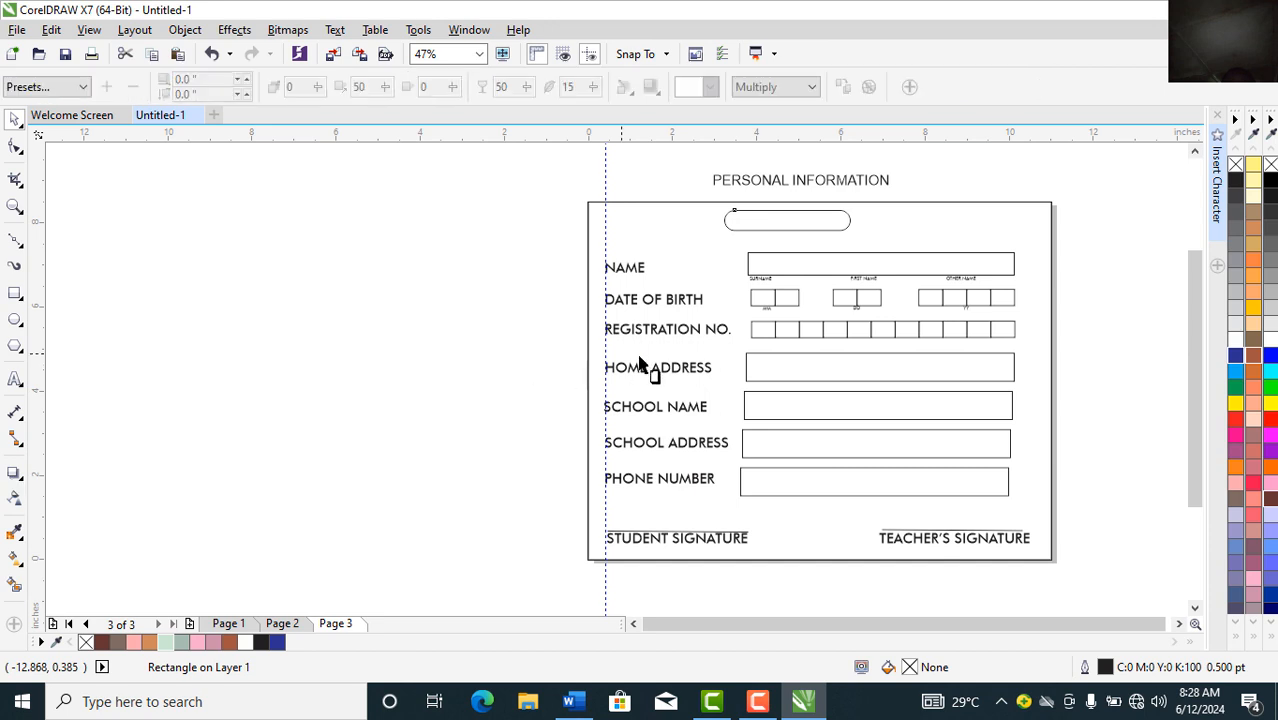
drag(725, 222, 848, 220)
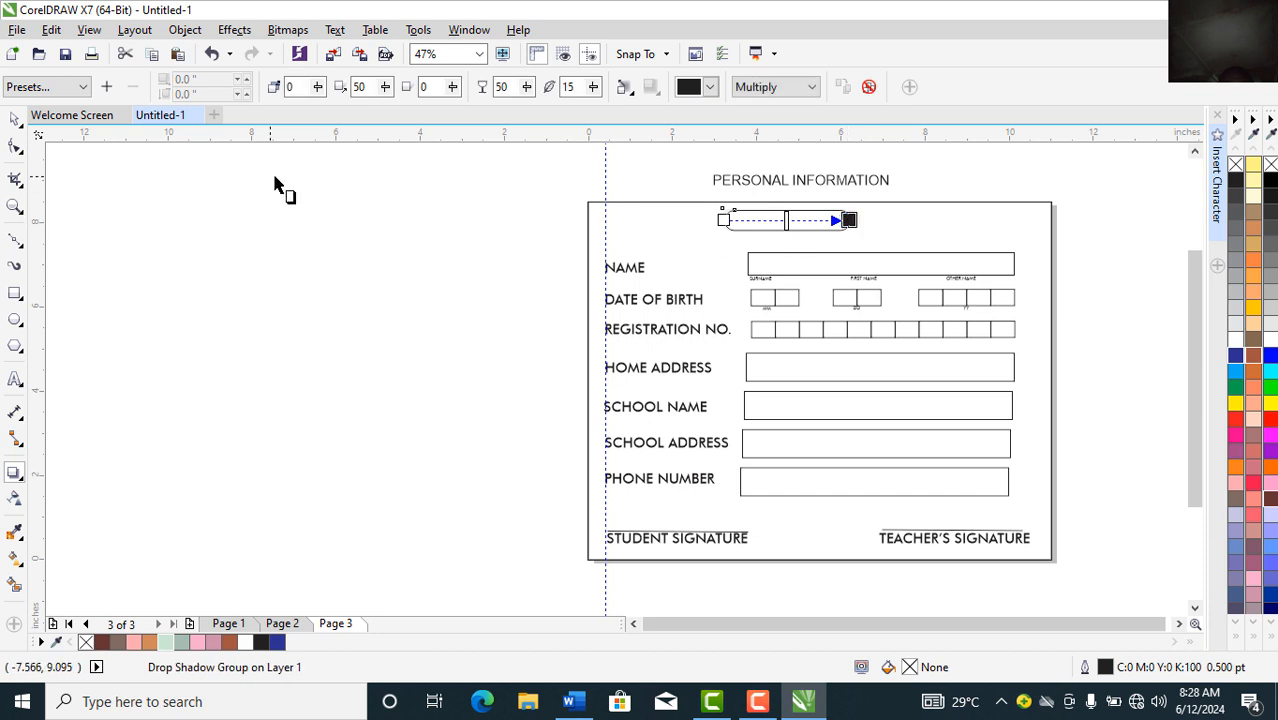
click(16, 121)
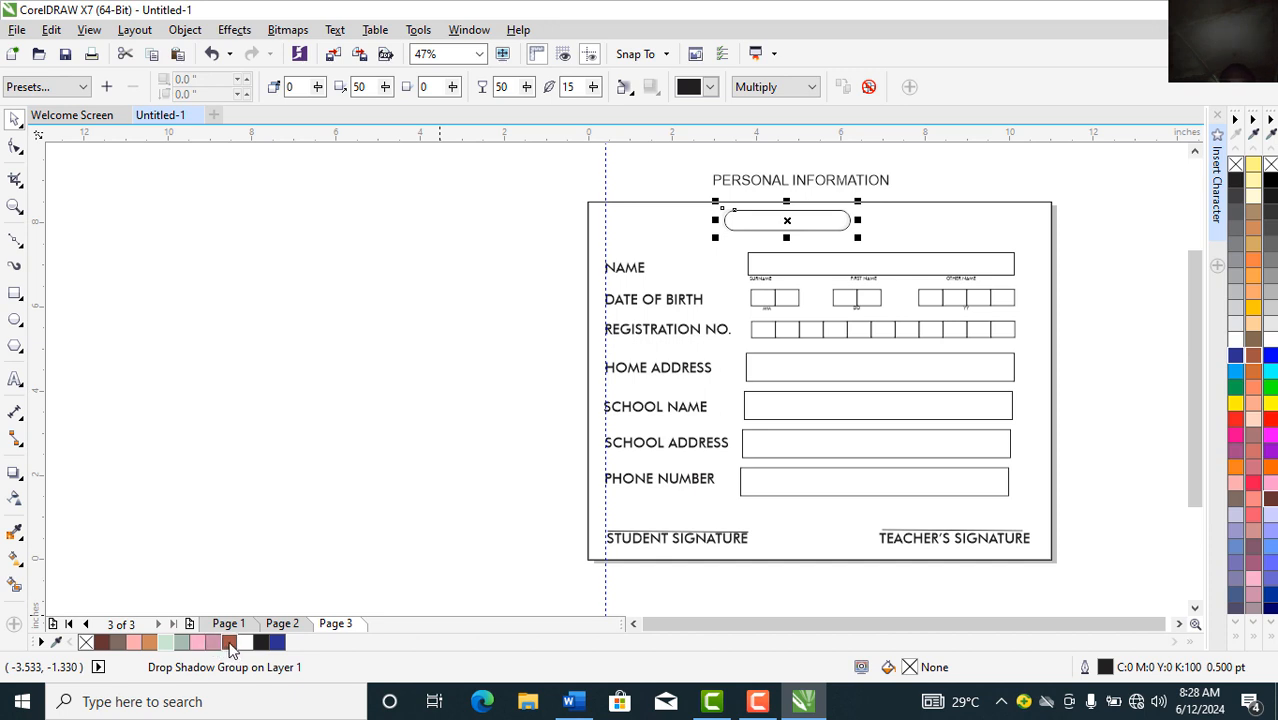
click(229, 642)
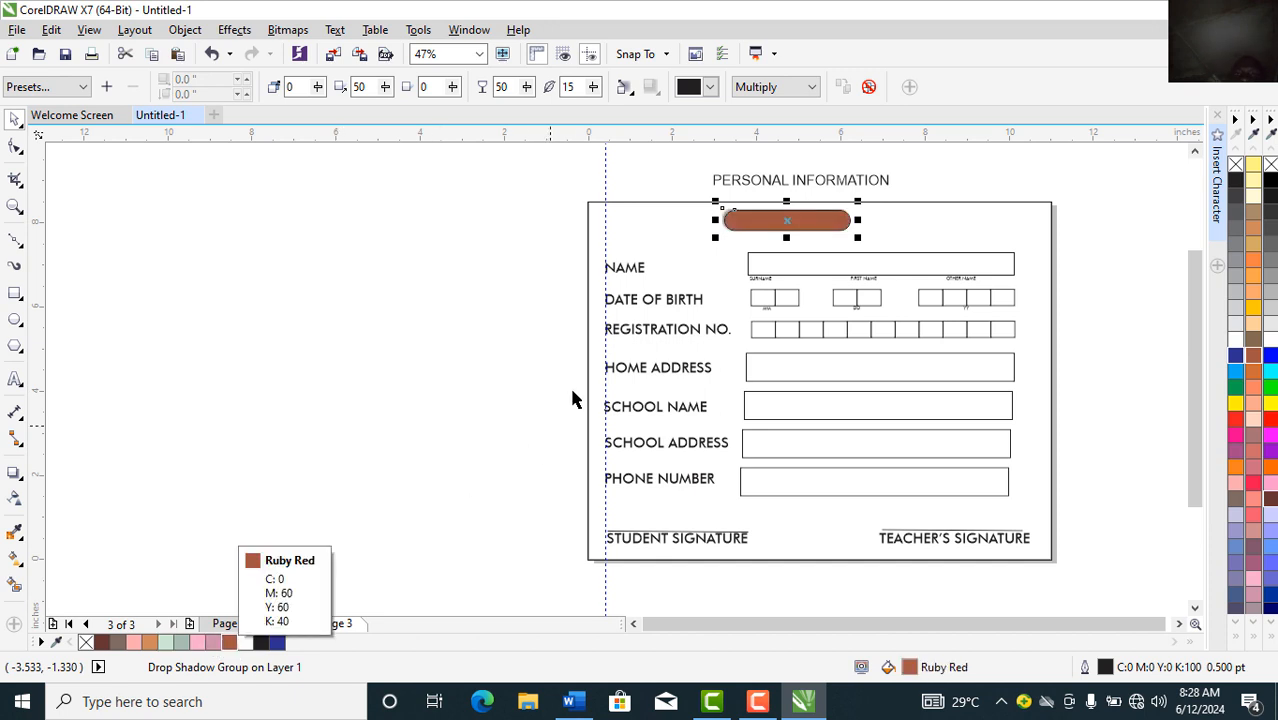
right_click(231, 644)
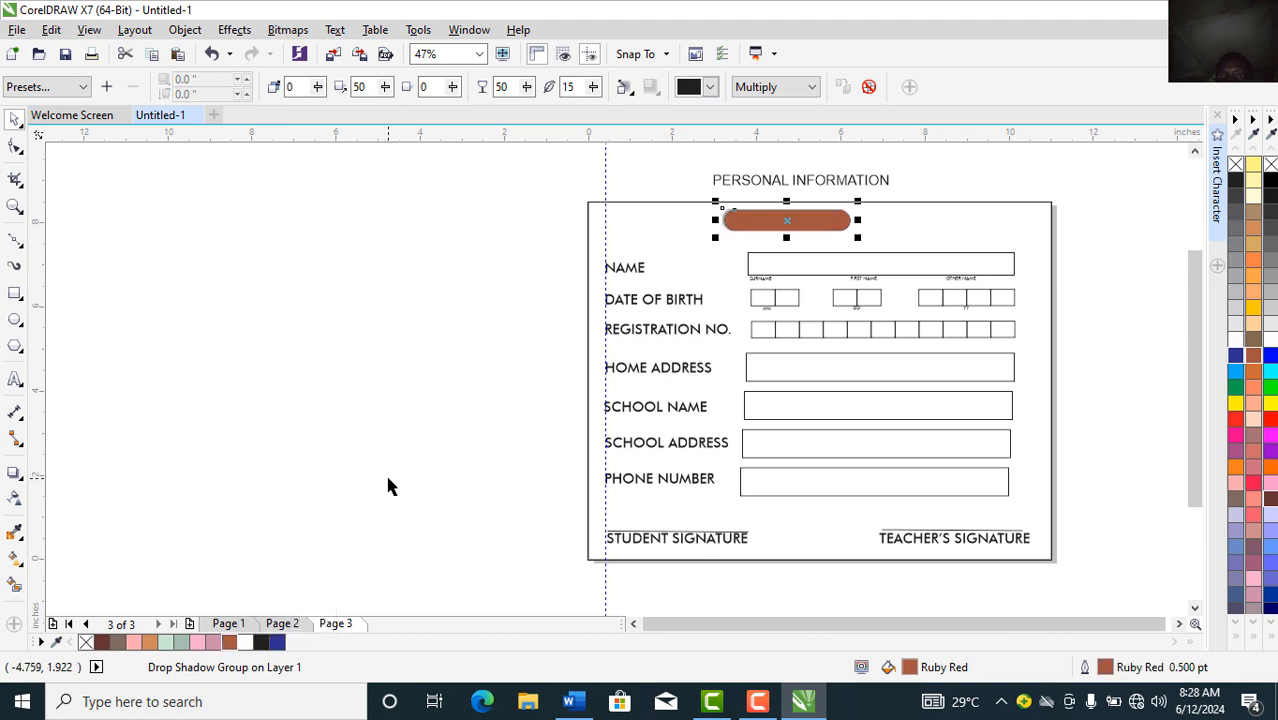
click(390, 487)
Step: Format PERSONAL INFORMATION as white bold 14 pt Futura Md BT and place it on the pill
click(733, 183)
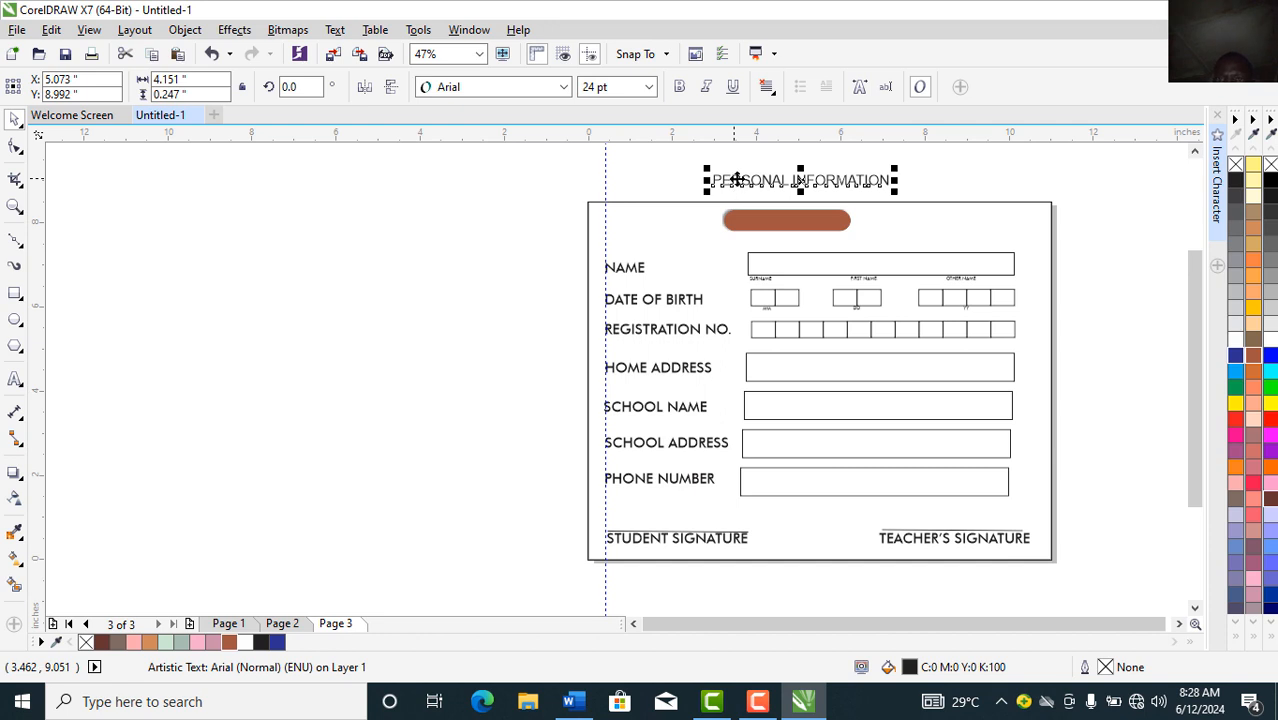
click(563, 87)
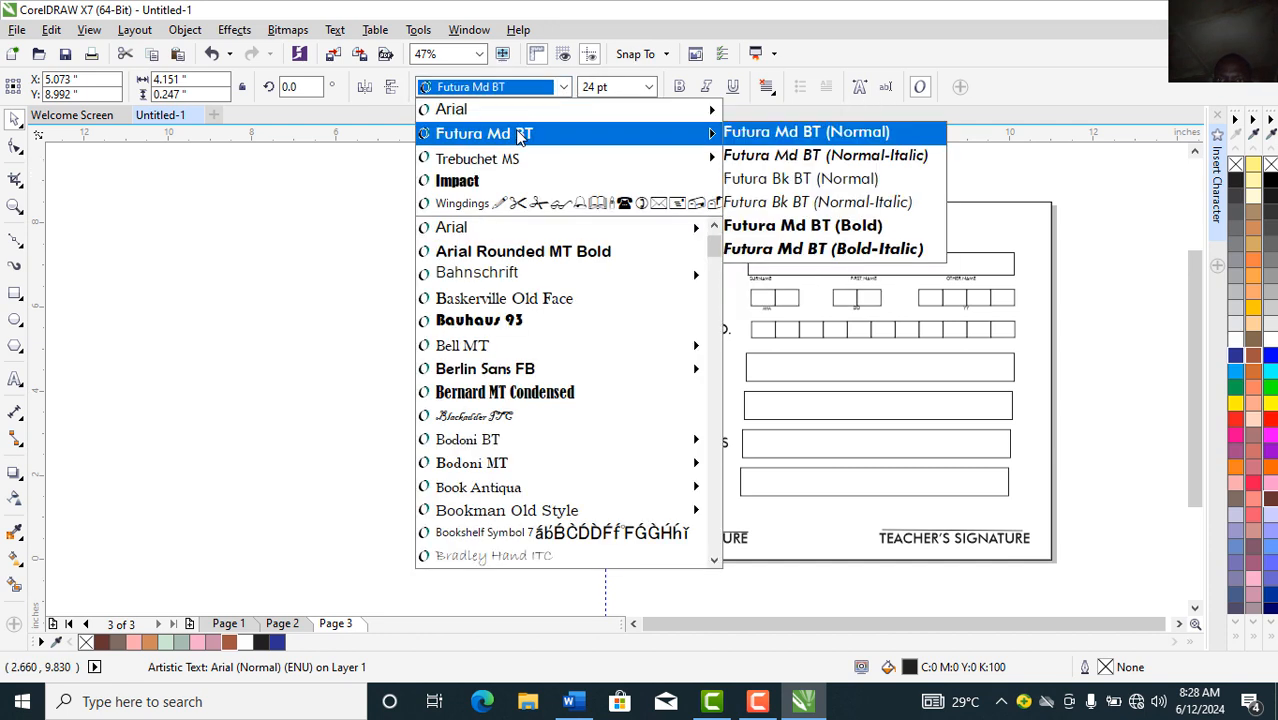
click(518, 135)
click(679, 88)
click(649, 87)
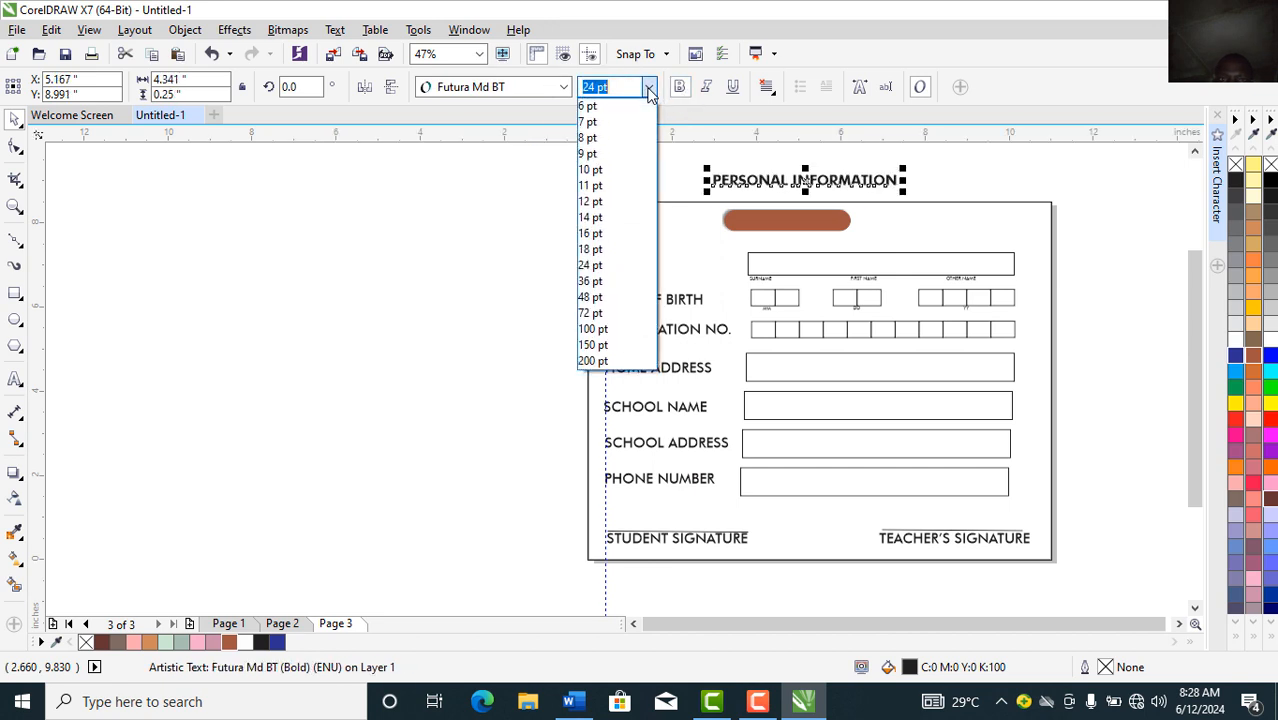
click(592, 218)
drag(765, 213, 763, 223)
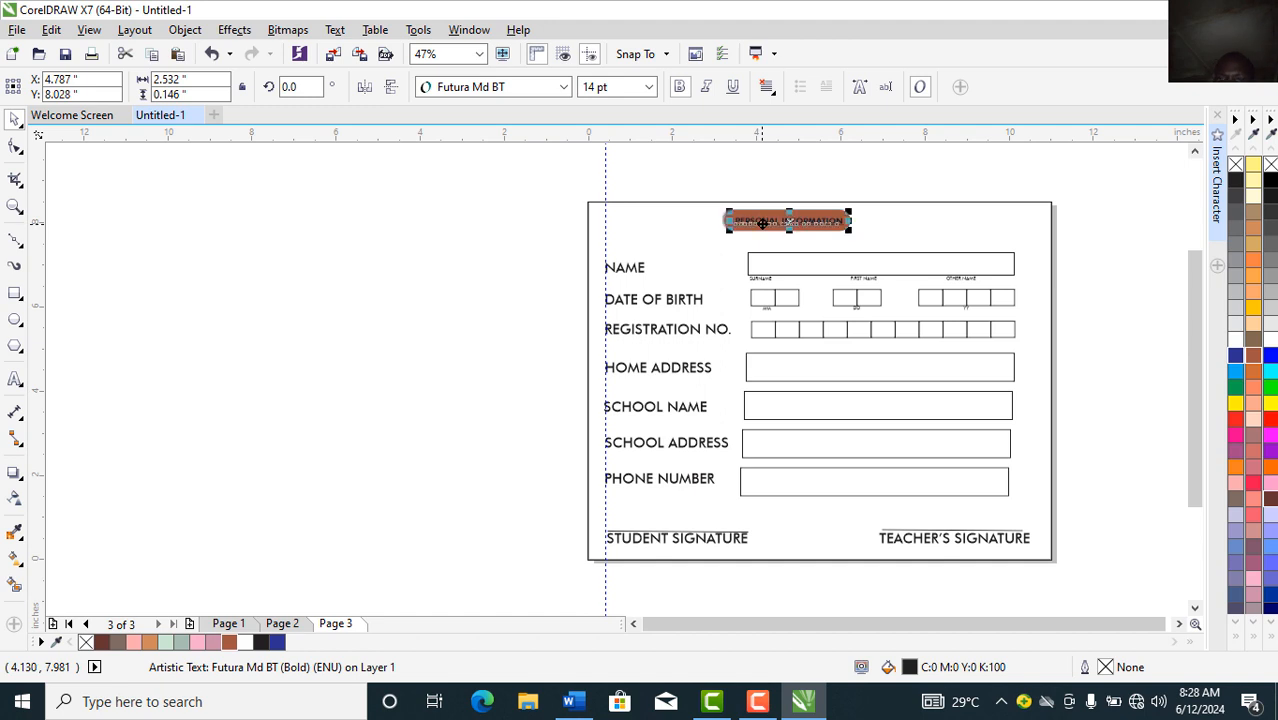
click(1237, 342)
key(Up)
key(Up)
key(Up)
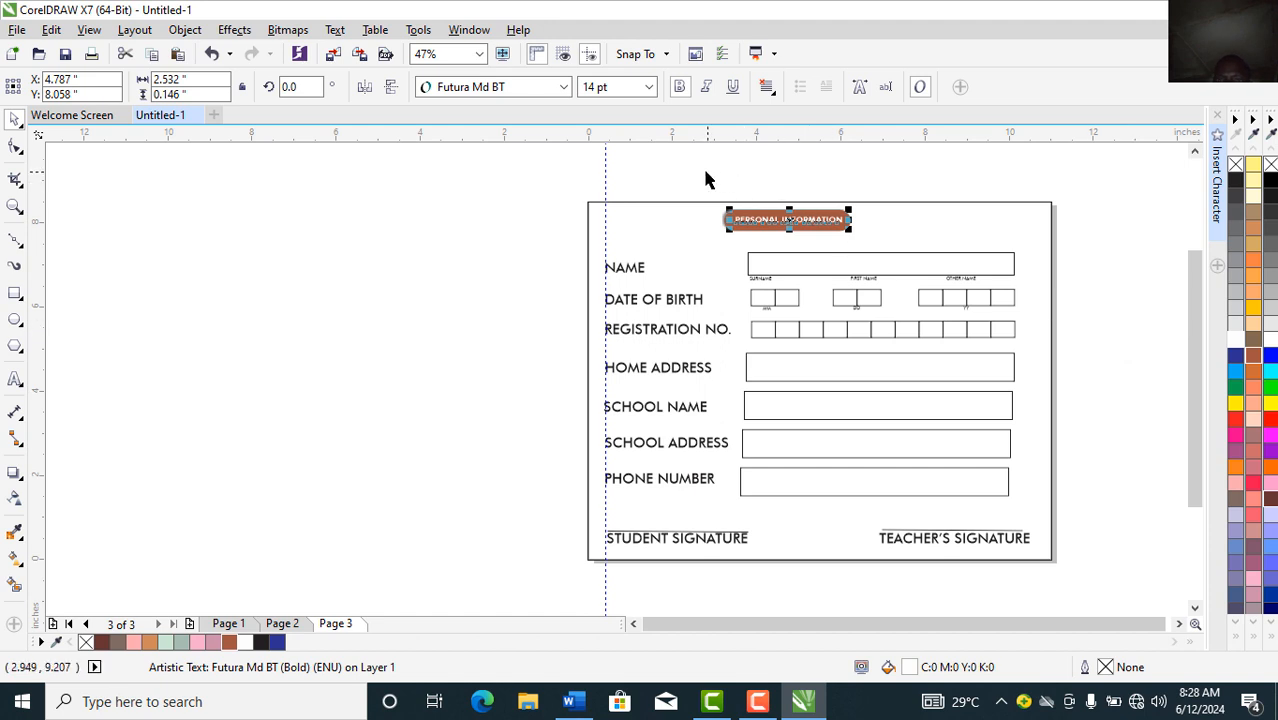
drag(698, 188, 822, 235)
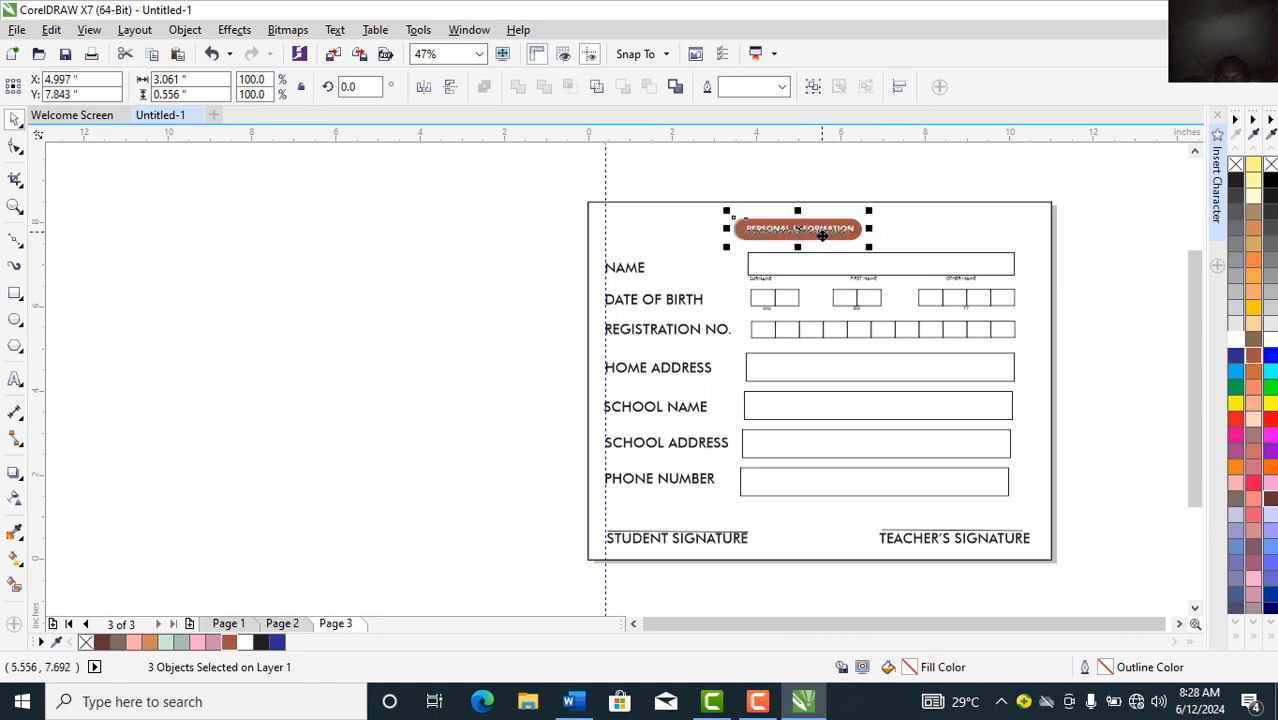
Step: Stretch the NAME entry box further to the left
click(778, 258)
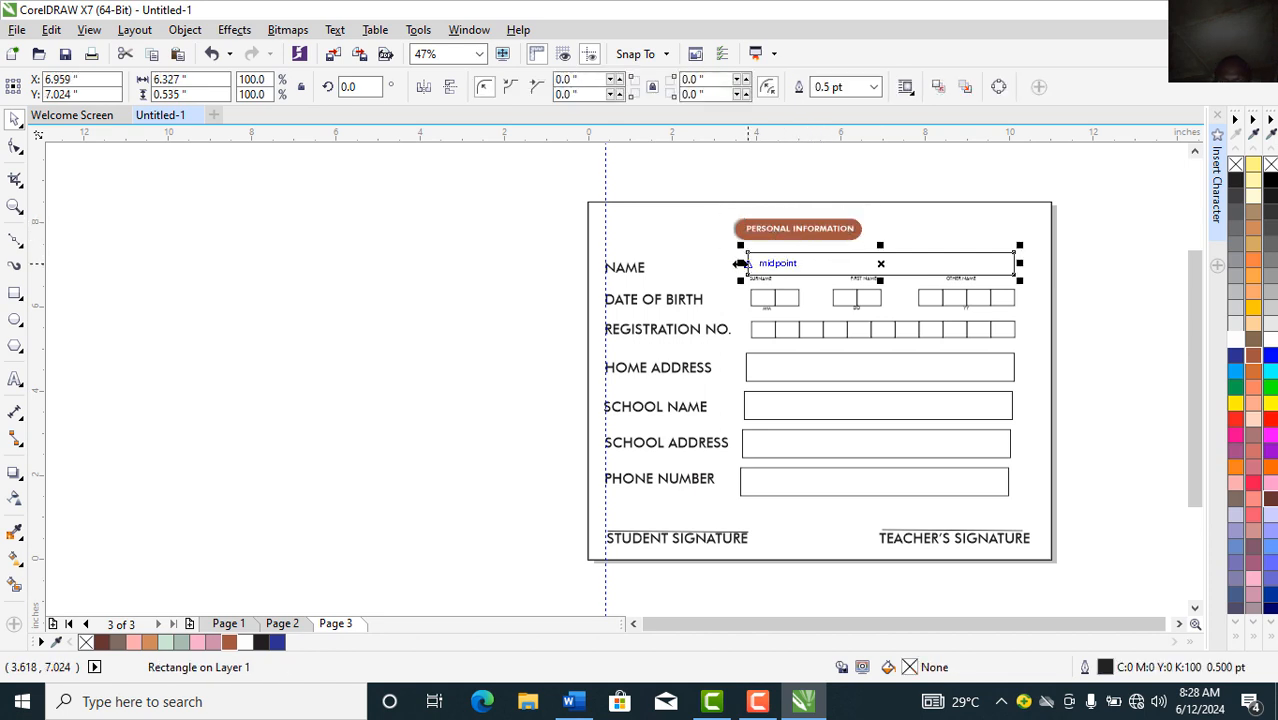
drag(739, 263, 728, 263)
click(453, 226)
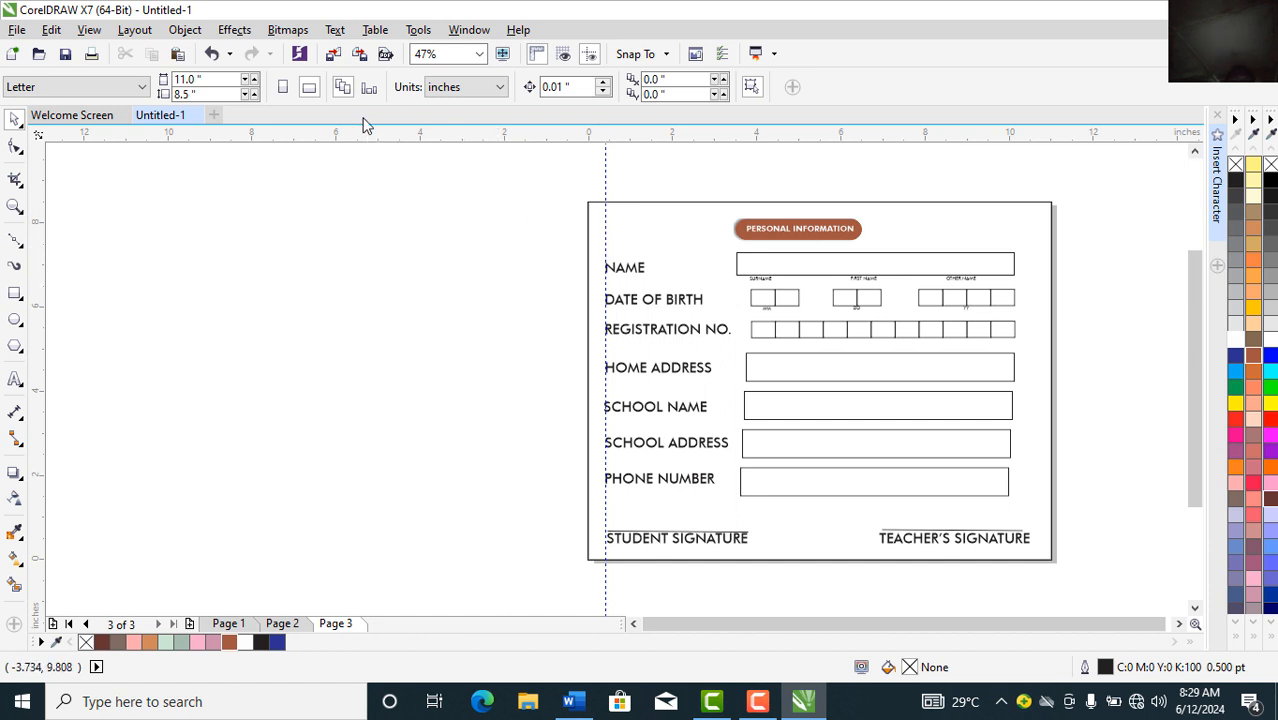
Step: Start a Save As of the drawing to the Desktop folder, replacing the file name with 'BBHS JSS'
click(18, 31)
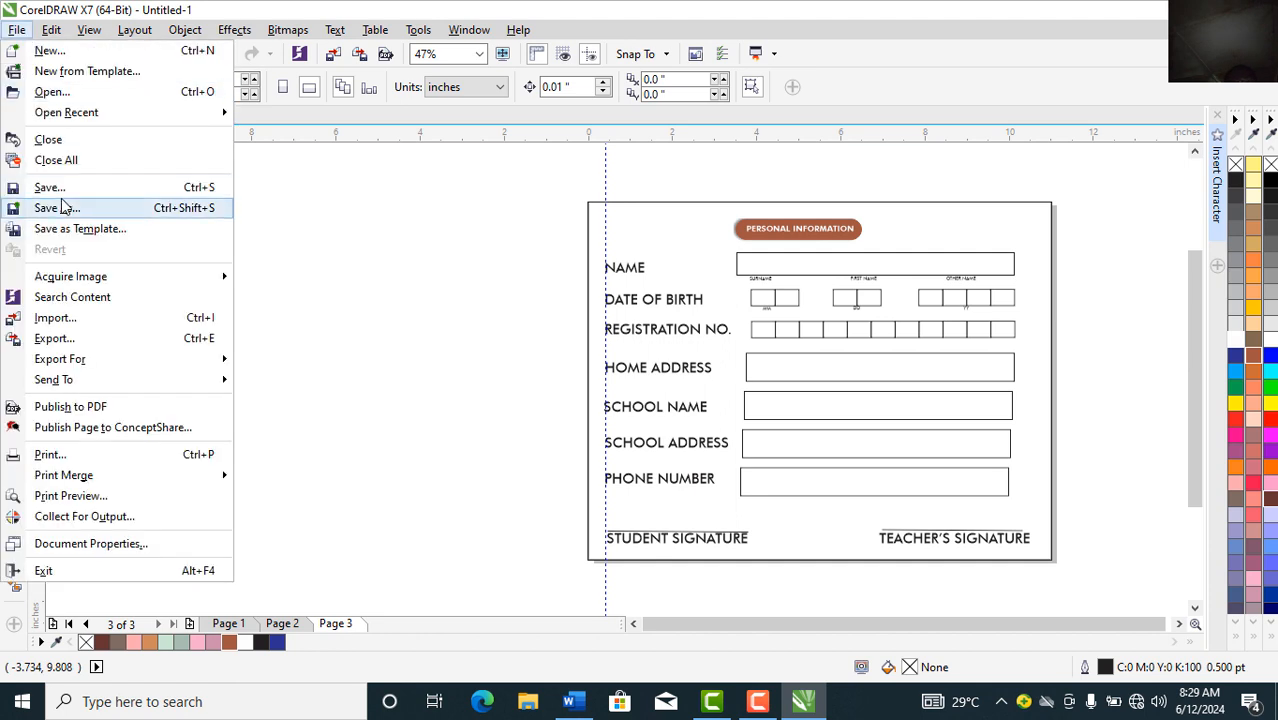
click(45, 189)
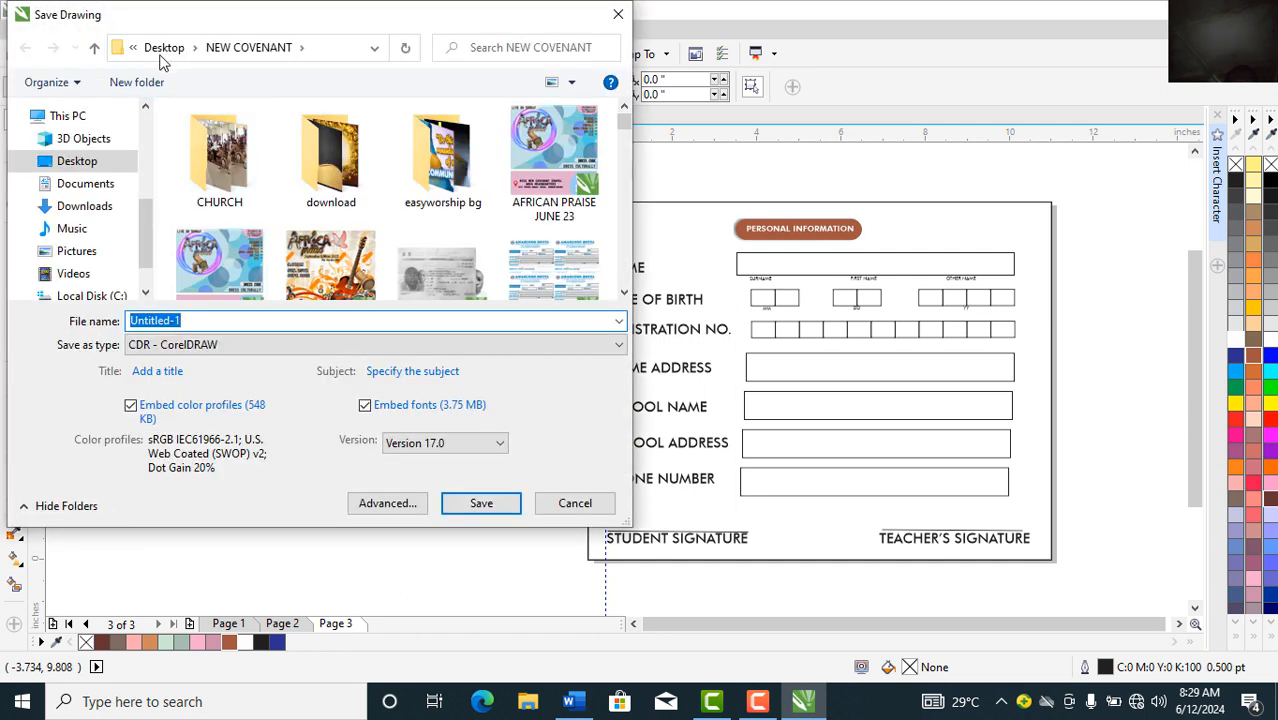
click(92, 190)
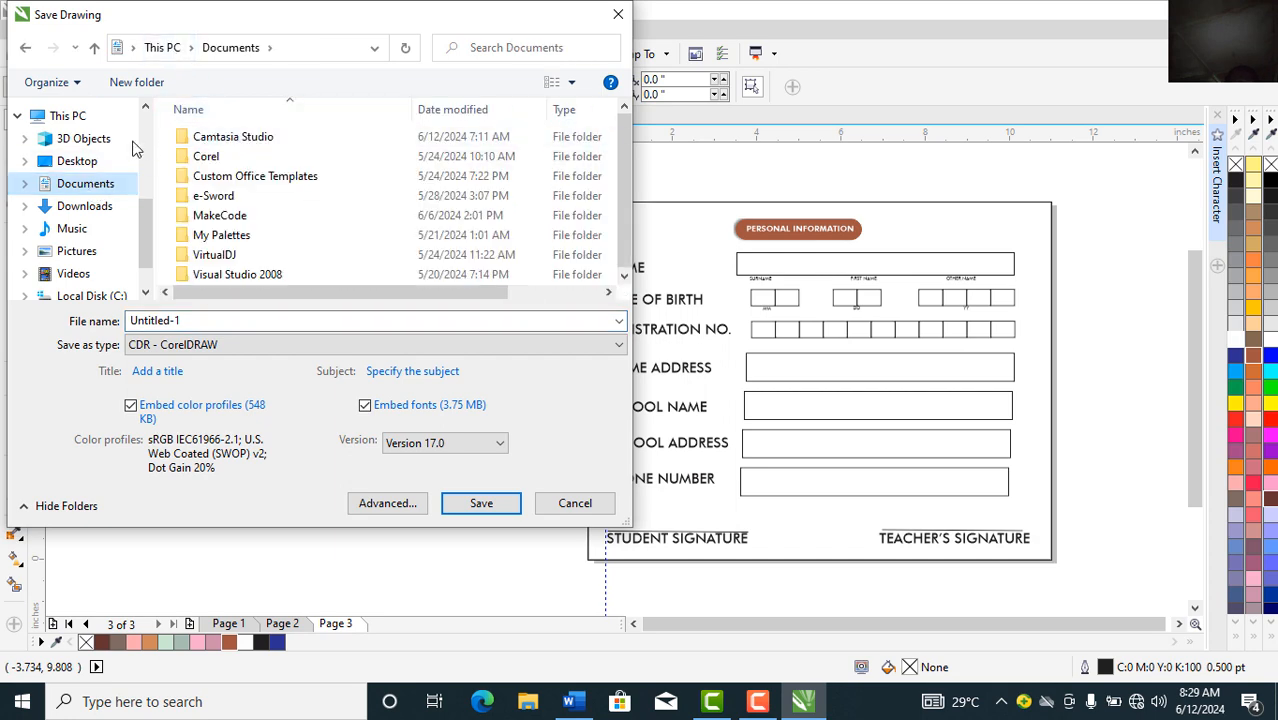
scroll(148, 135, up, 3)
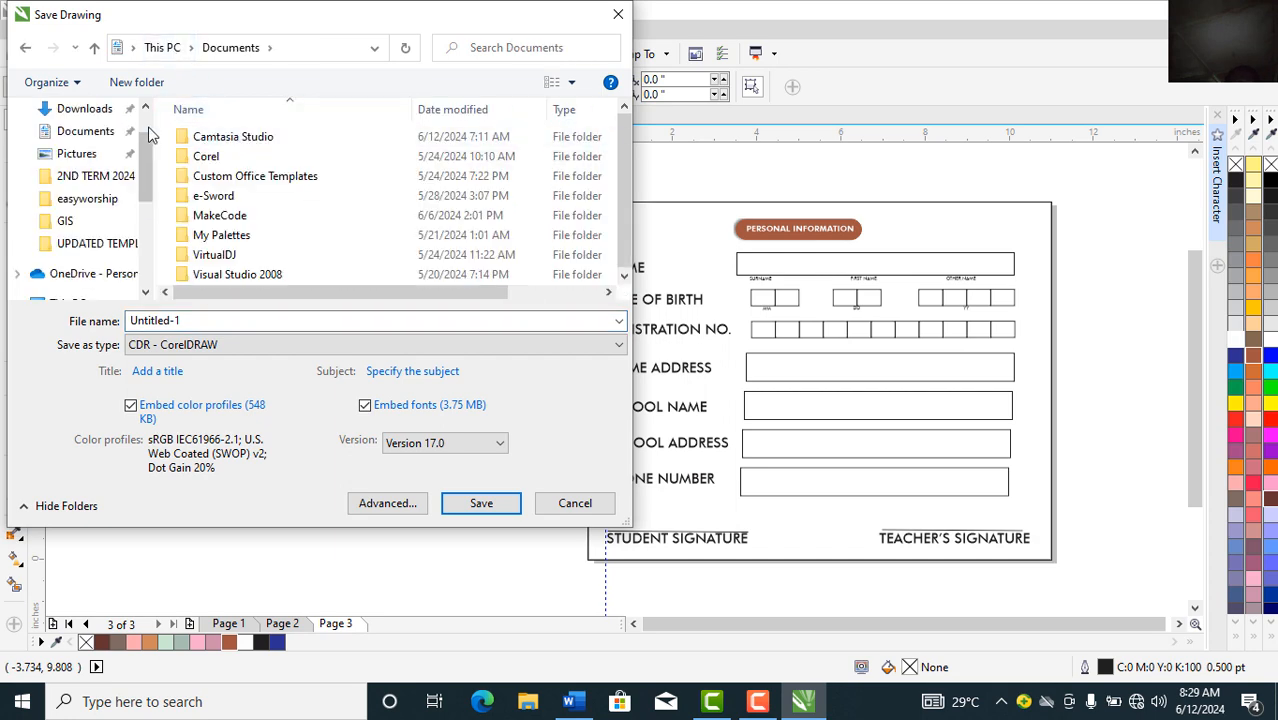
click(82, 110)
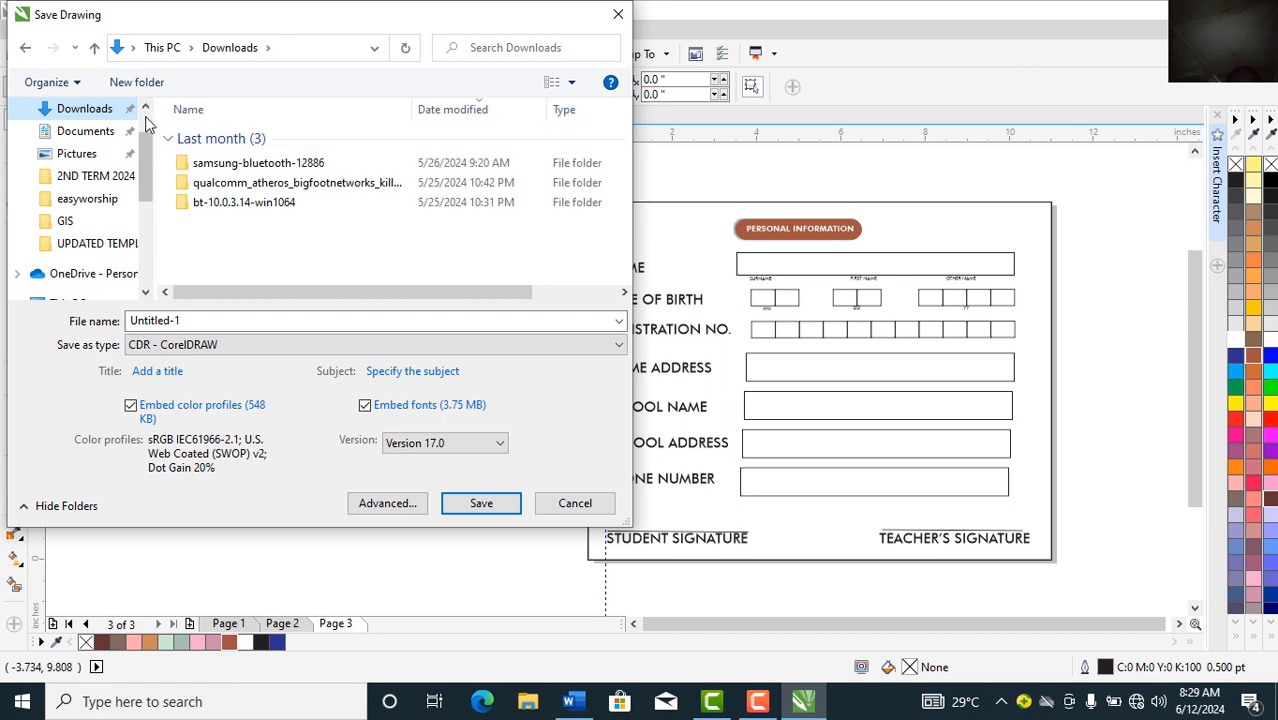
scroll(145, 116, up, 2)
click(72, 146)
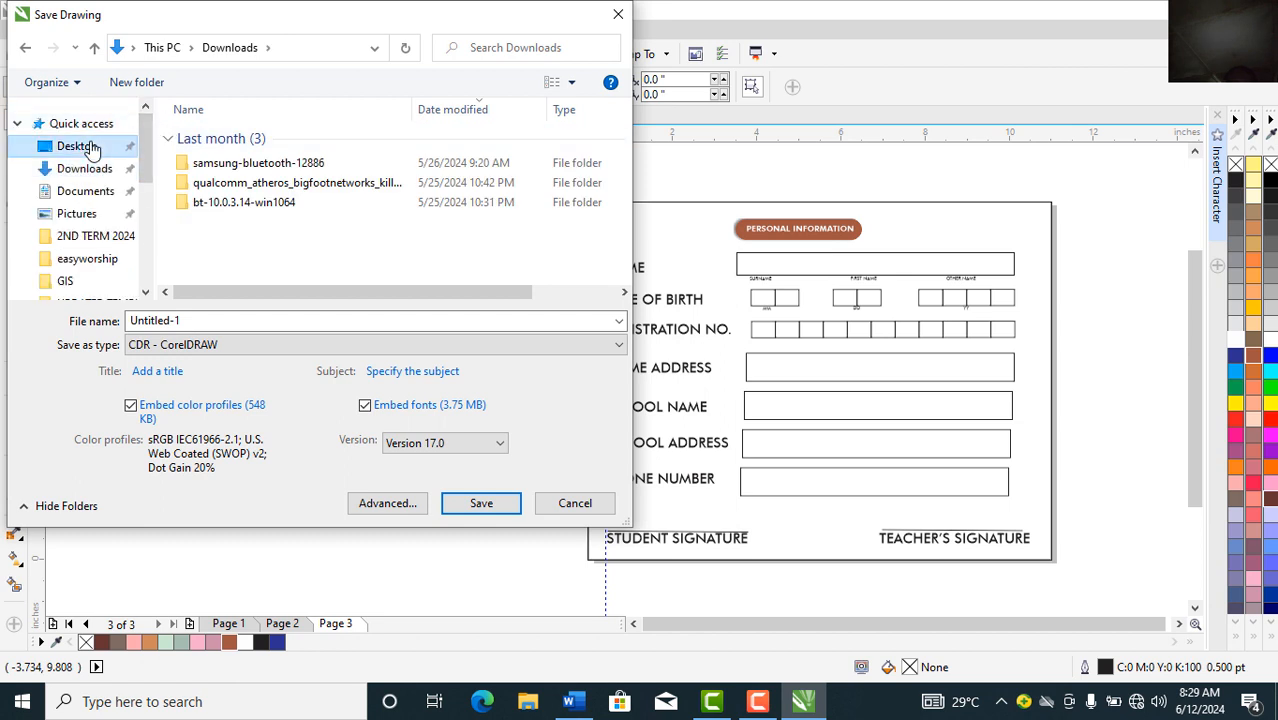
double_click(245, 320)
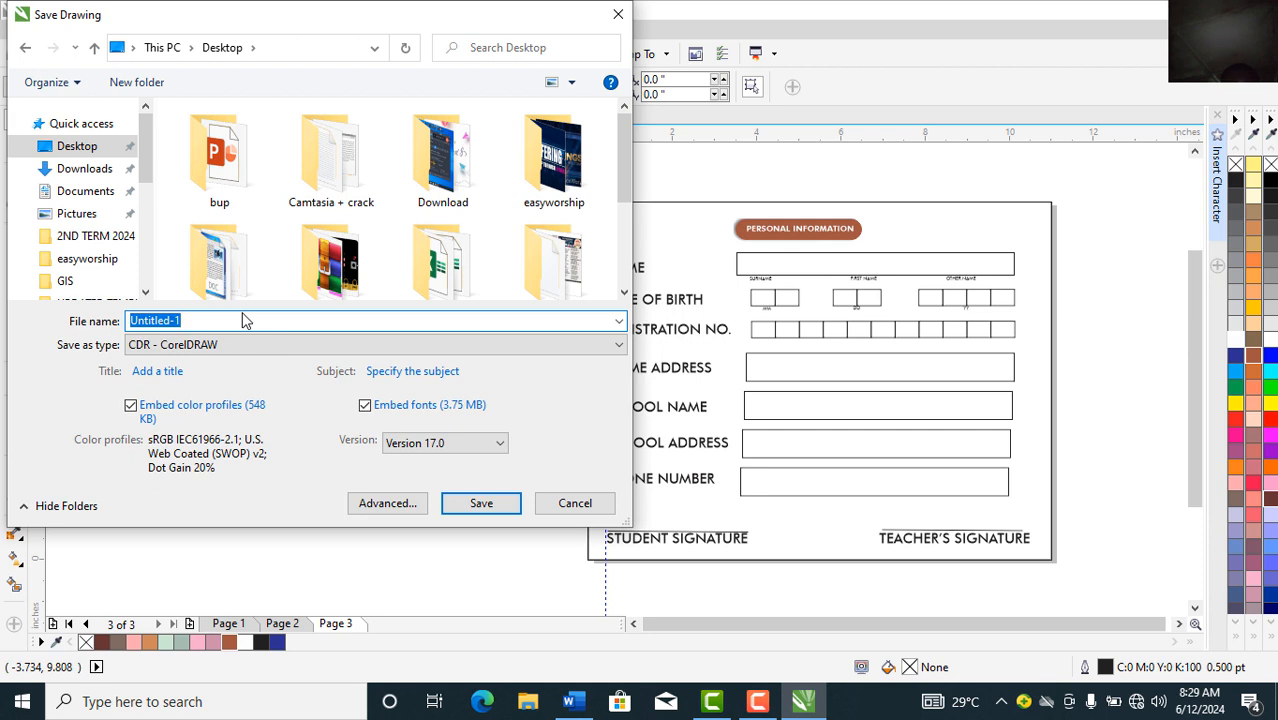
text(BBHS JSS2 TUTORIAL & PROJECT)
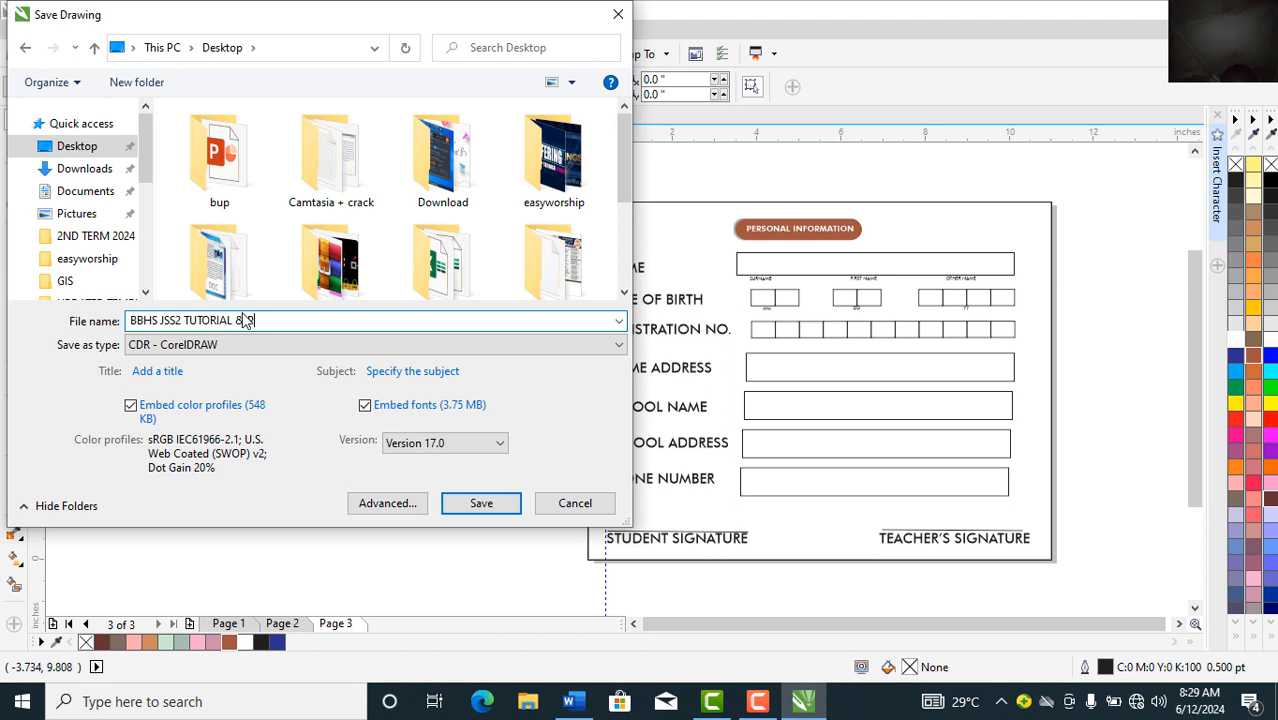
Step: Complete the file name 'BBHS JSS2 TUTORIAL & PROJECT' and save it as a CDR file on the Desktop
text(JECT)
click(479, 504)
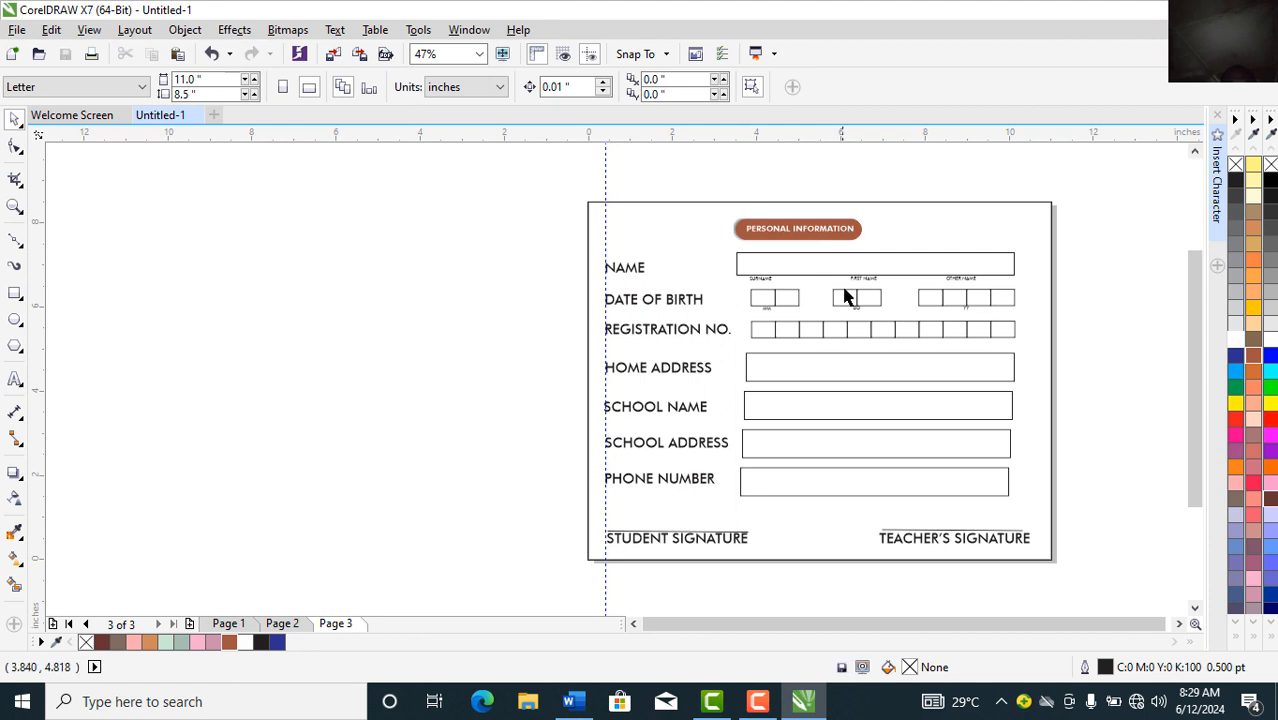
click(283, 624)
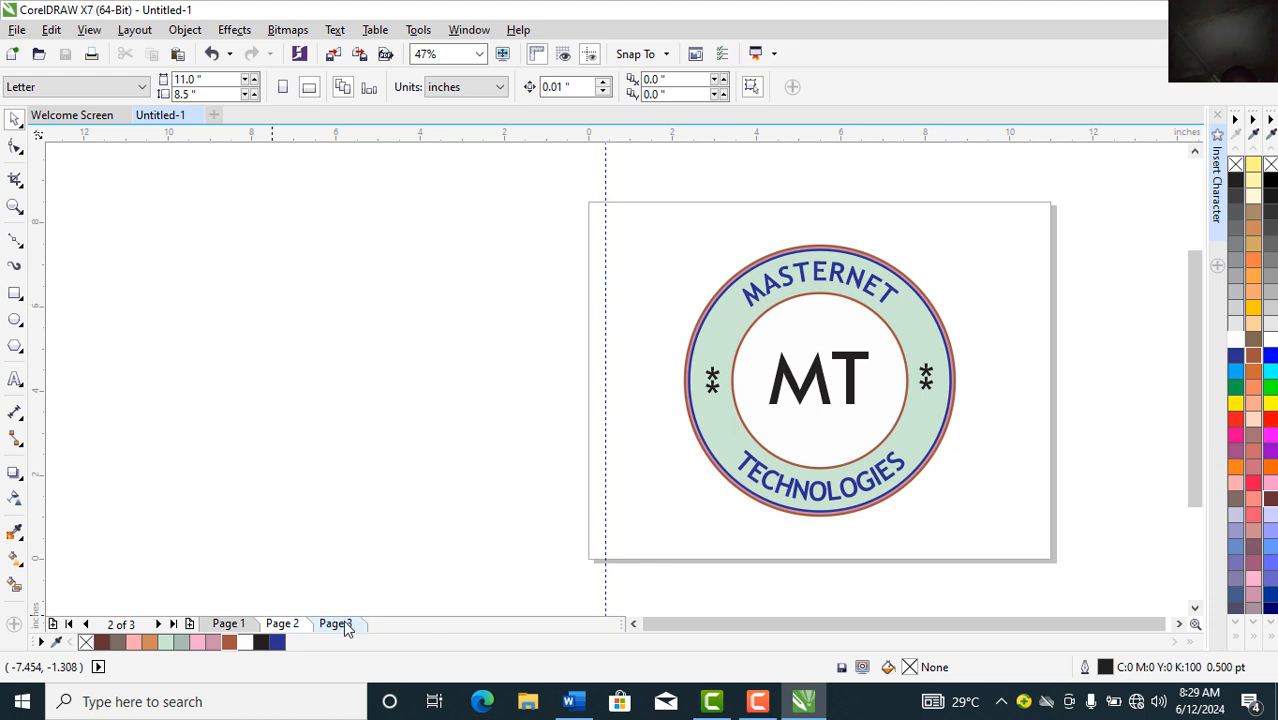
click(340, 624)
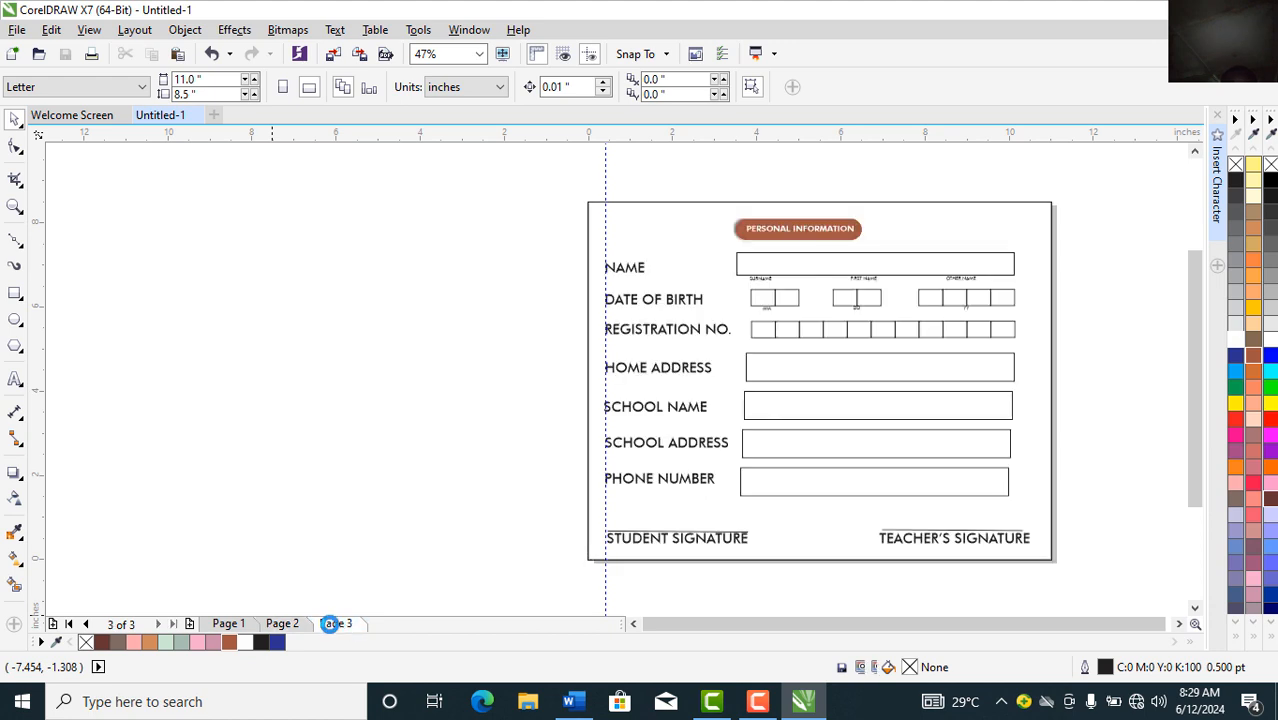
click(283, 626)
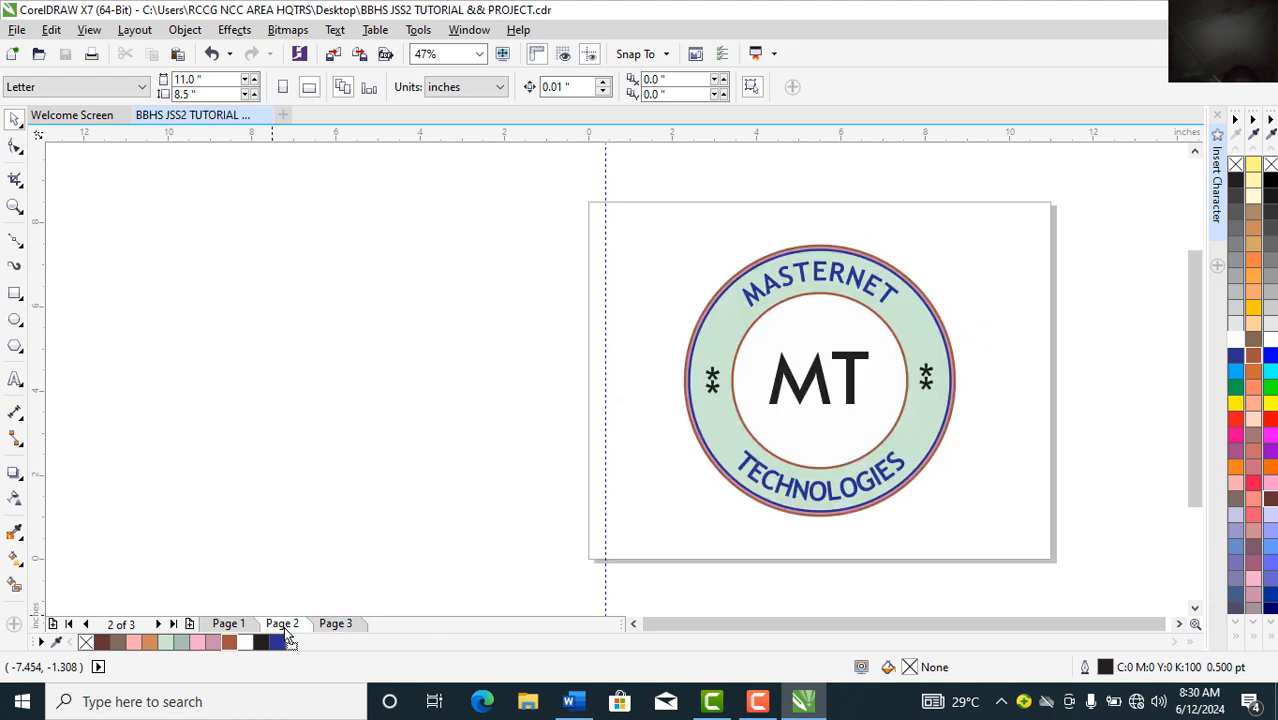
click(330, 628)
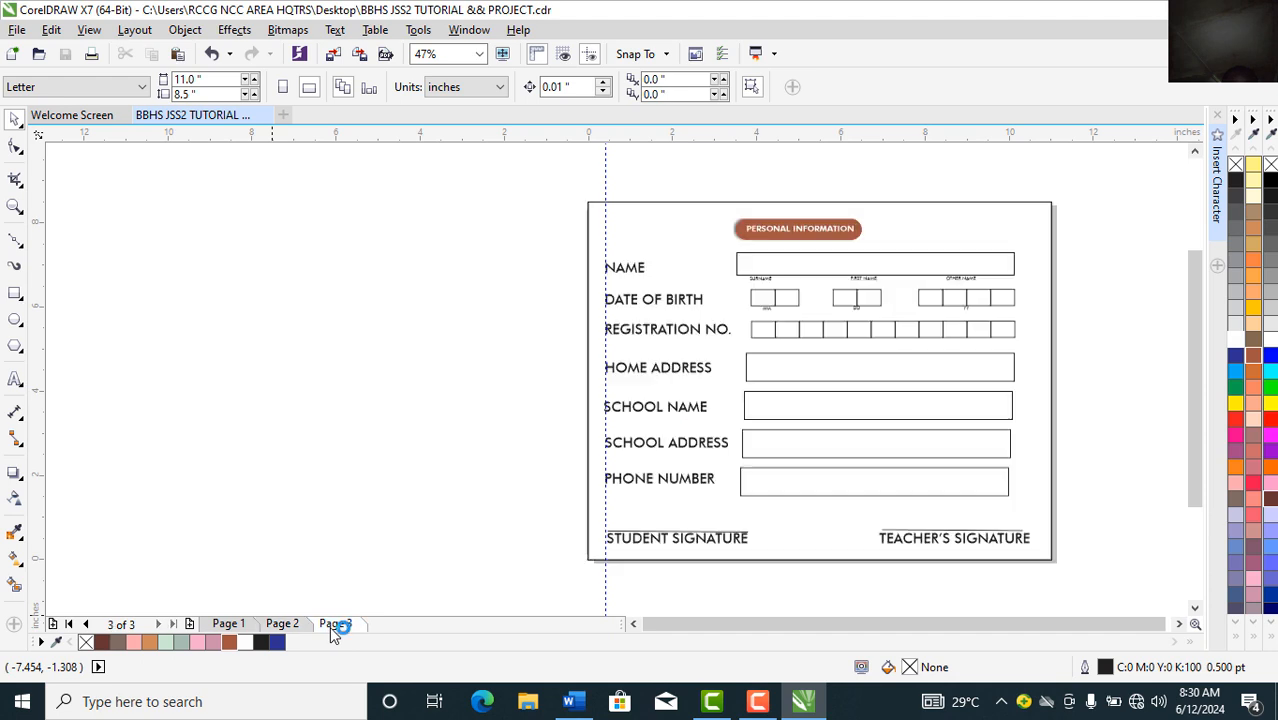
Step: Rename the third page, the form page, to BIO DATA
right_click(333, 628)
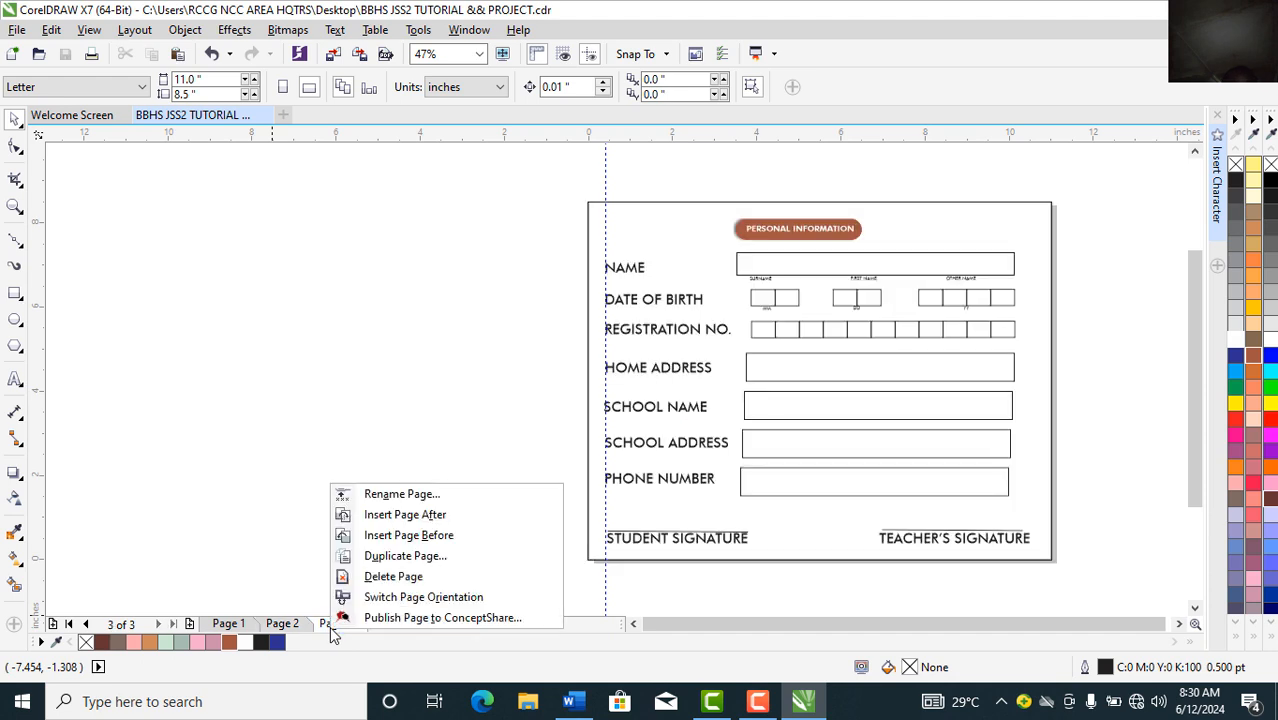
click(402, 495)
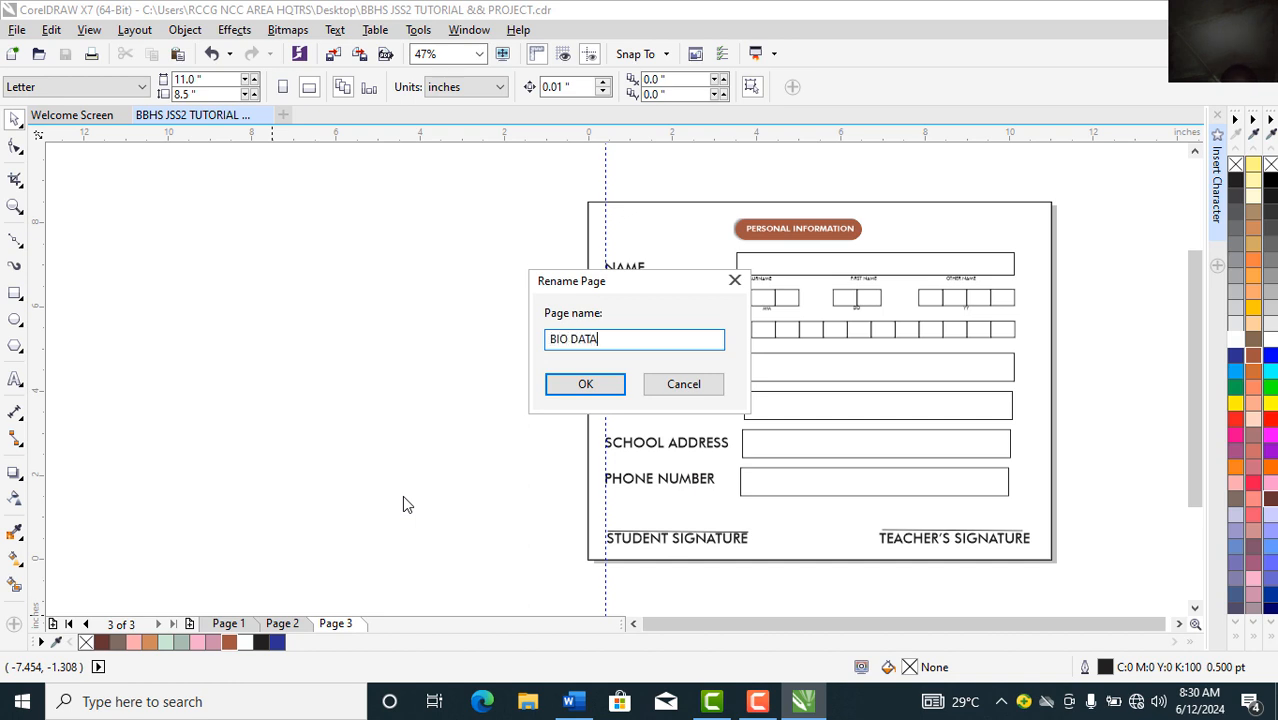
click(561, 390)
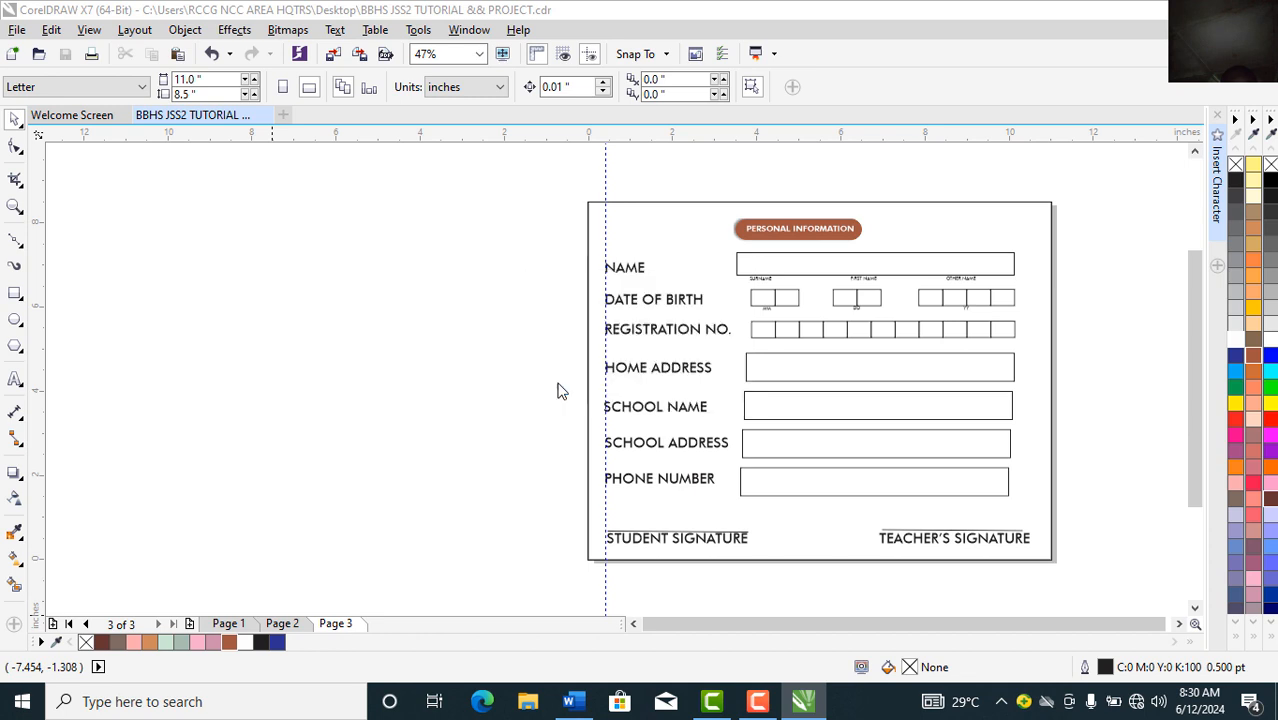
Step: Rename the second page to LOGO, save the file, and minimize CorelDRAW to the desktop
click(284, 624)
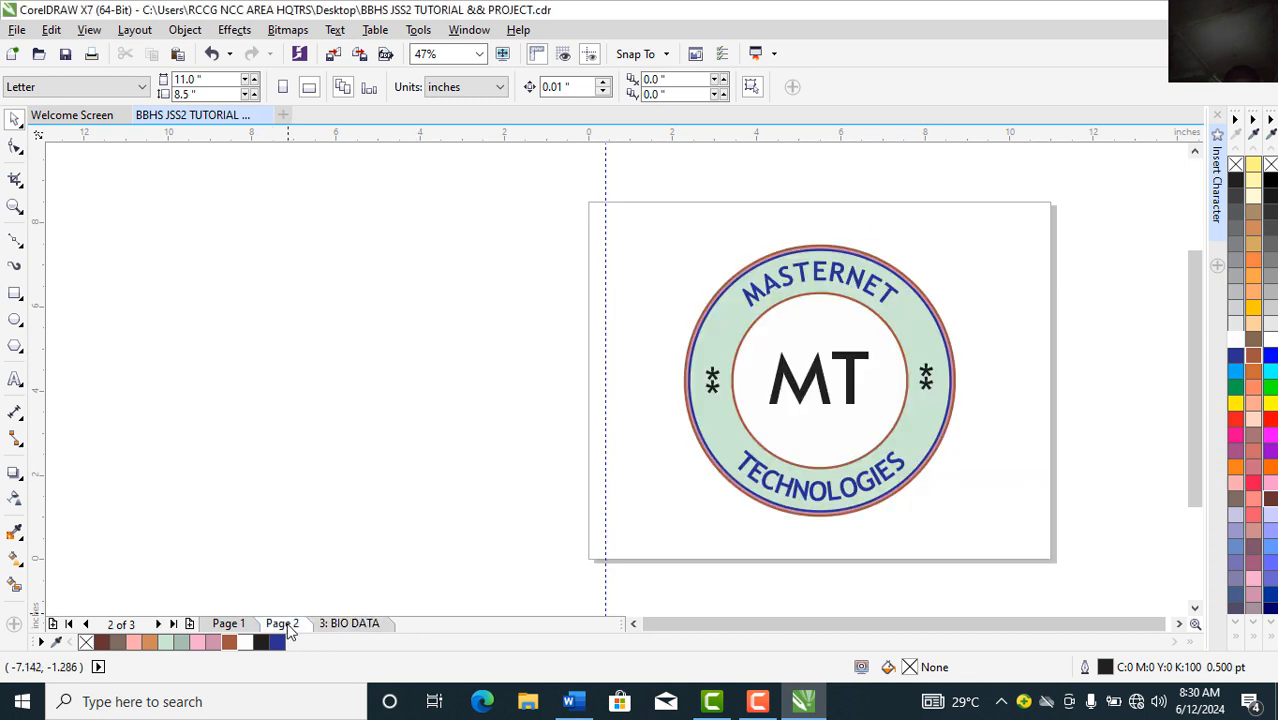
right_click(287, 626)
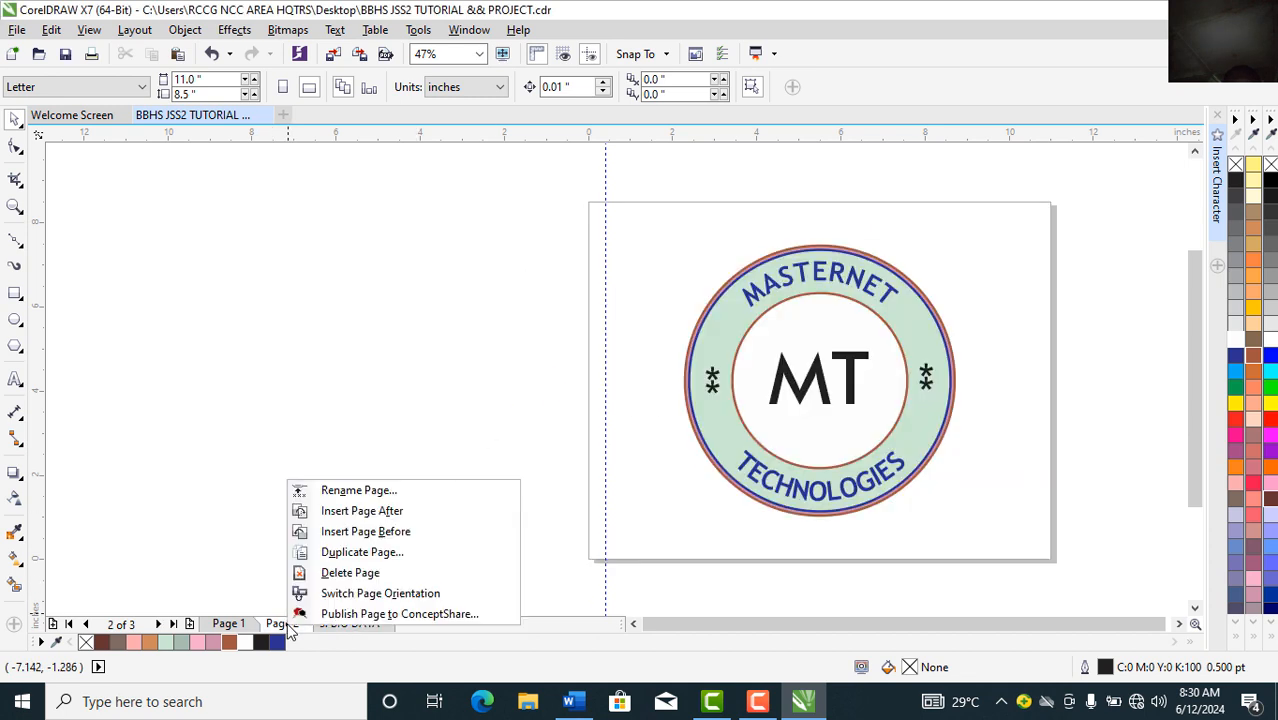
click(360, 491)
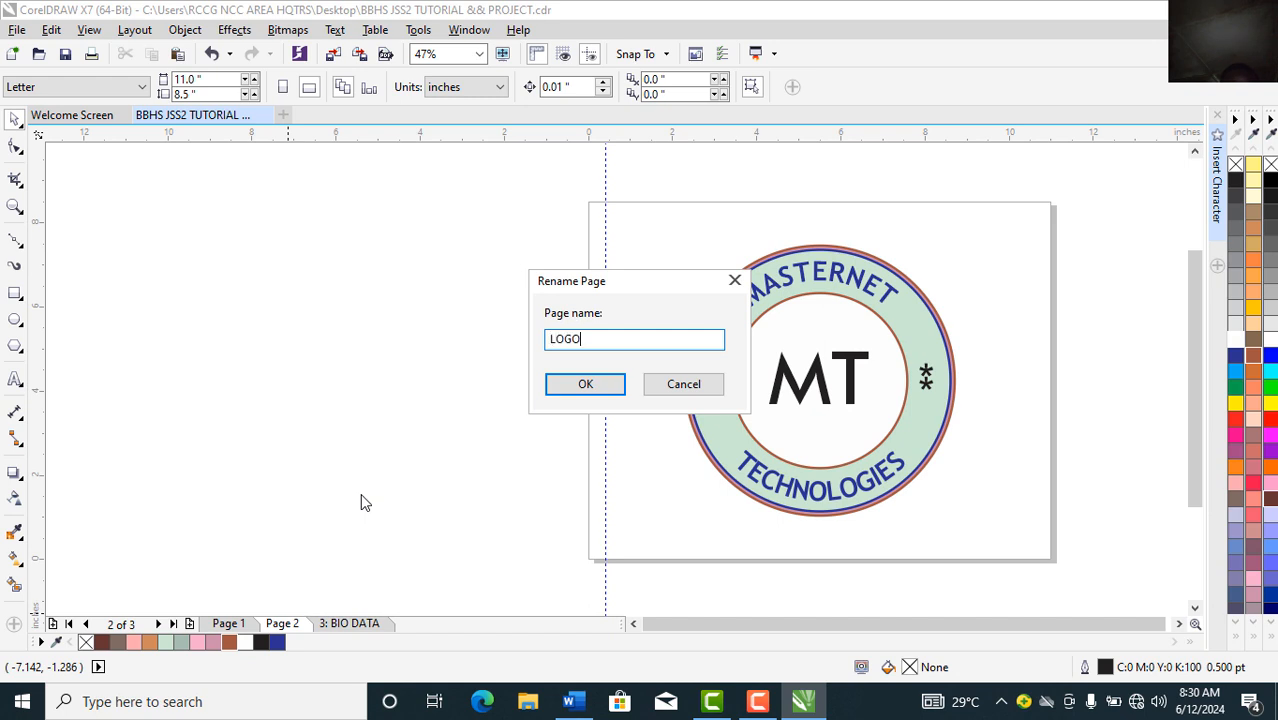
click(579, 386)
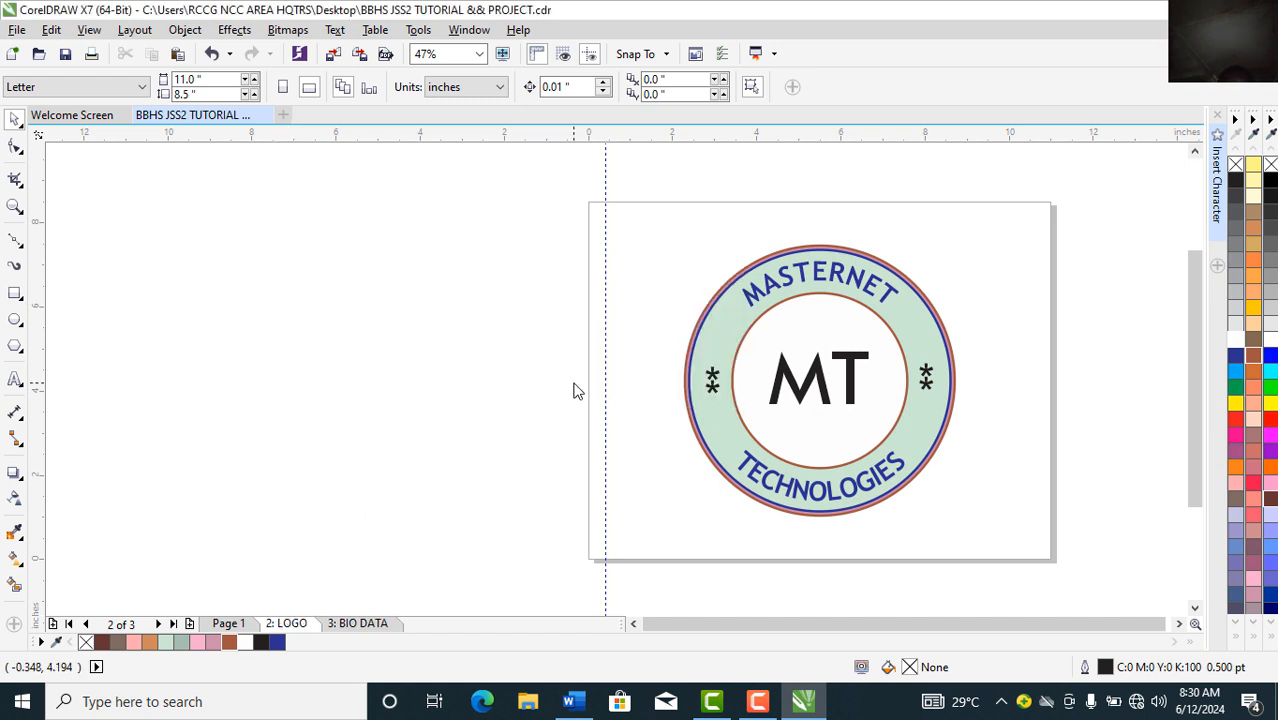
key(ctrl+s)
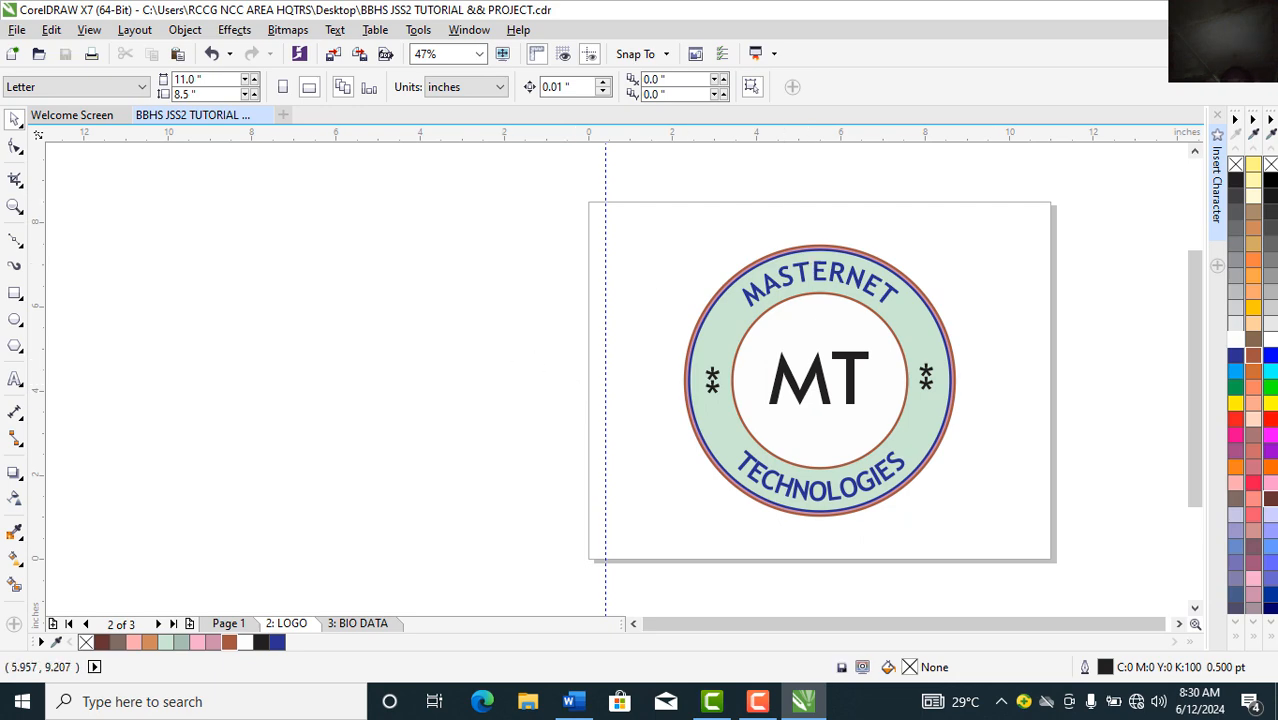
click(1176, 10)
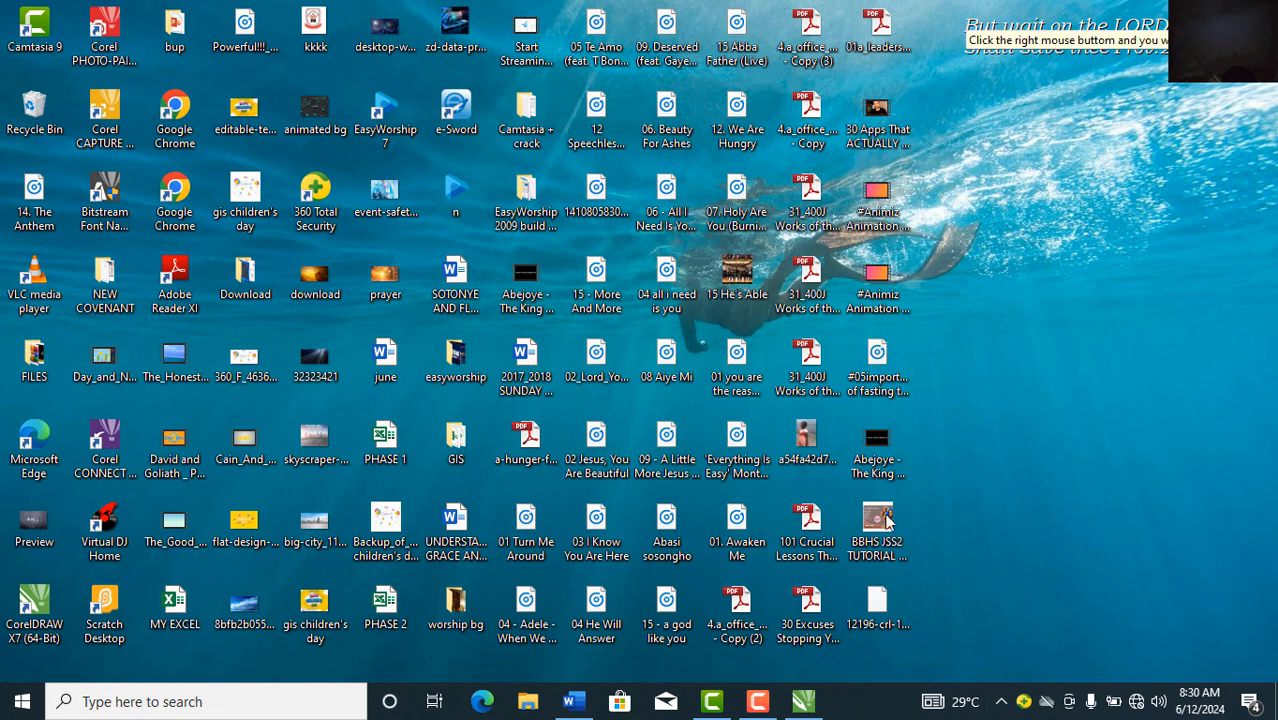